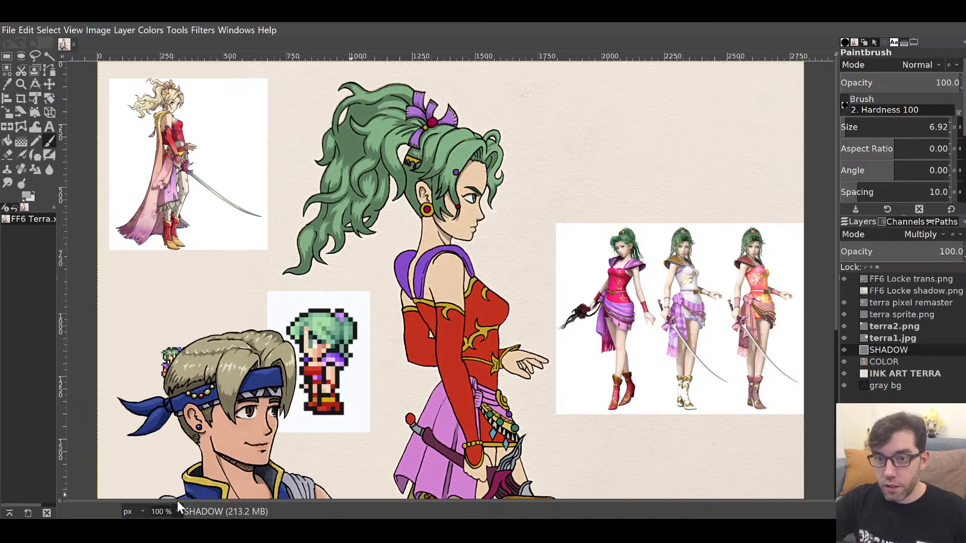
Zoom the canvas out to 50% to see the whole Terra image.
{"action": "left_click", "coordinate": [169, 462]}
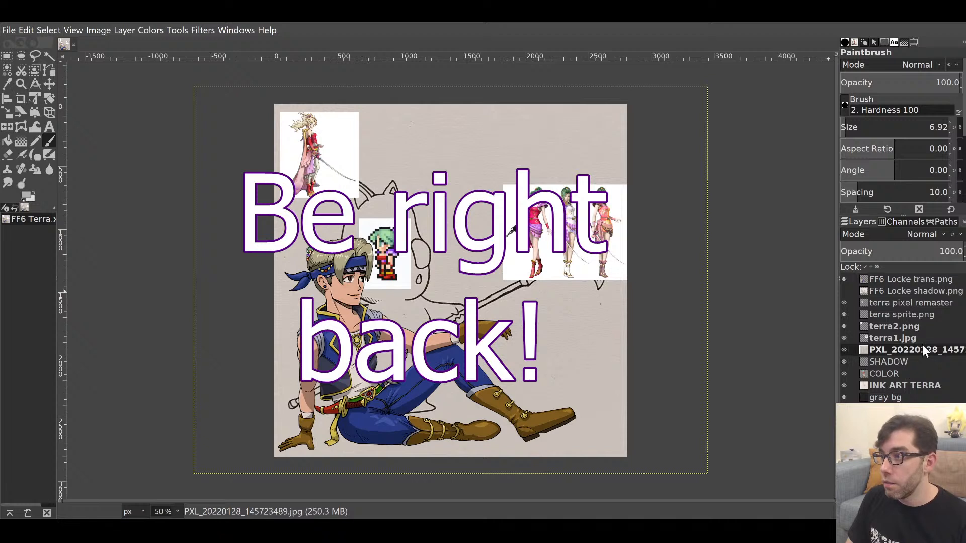
Align the PXL sketch photo layer over the artwork and lower it beneath COLOR in the stack.
{"action": "left_click_drag", "start_coordinate": [921, 347], "coordinate": [913, 278]}
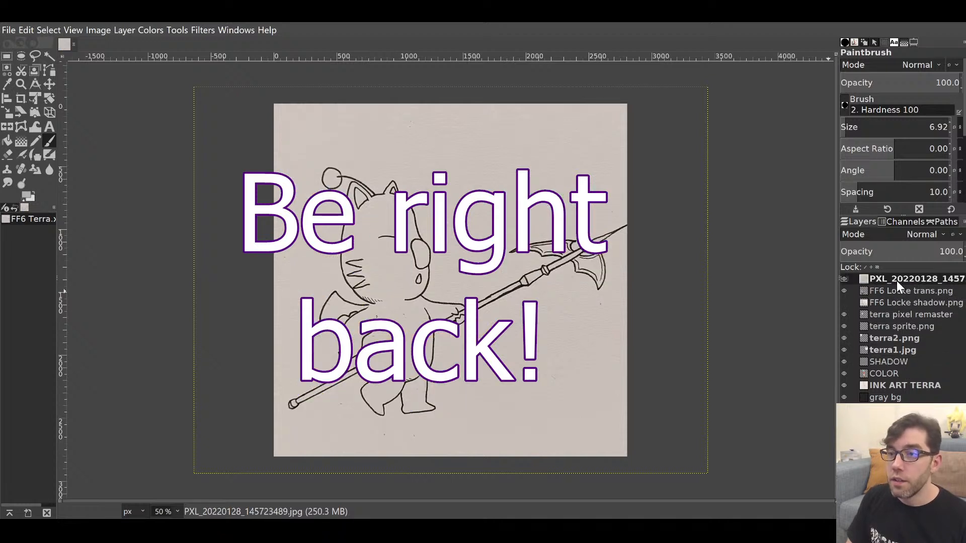
{"action": "left_click", "coordinate": [49, 84]}
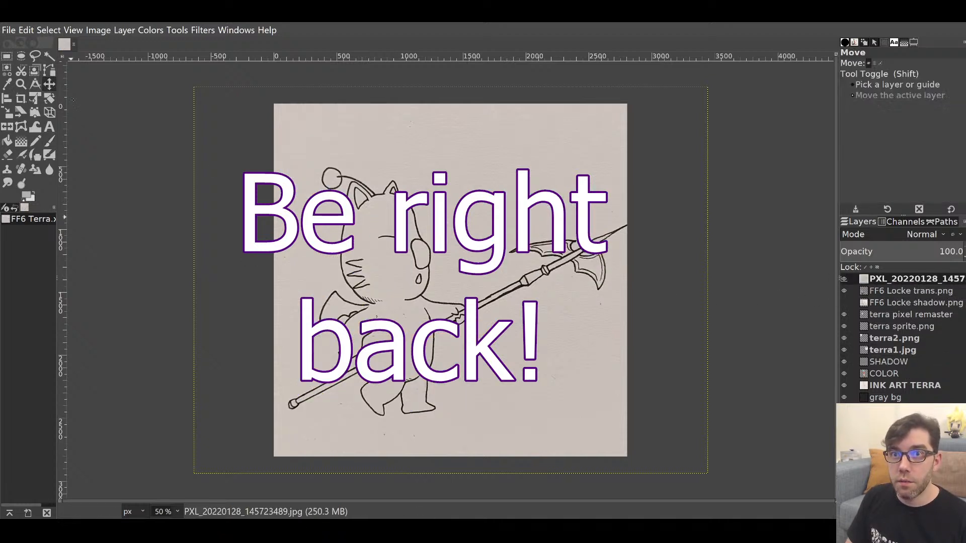
{"action": "left_click_drag", "start_coordinate": [367, 248], "coordinate": [526, 266]}
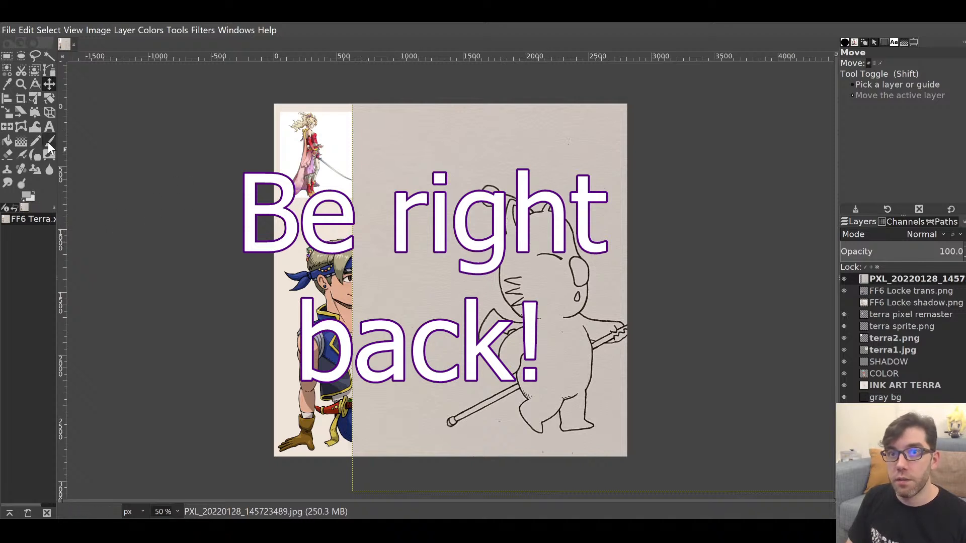
{"action": "mouse_move", "coordinate": [502, 258]}
{"action": "left_mouse_down"}
{"action": "mouse_move", "coordinate": [288, 247]}
{"action": "mouse_move", "coordinate": [337, 249]}
{"action": "left_mouse_up"}
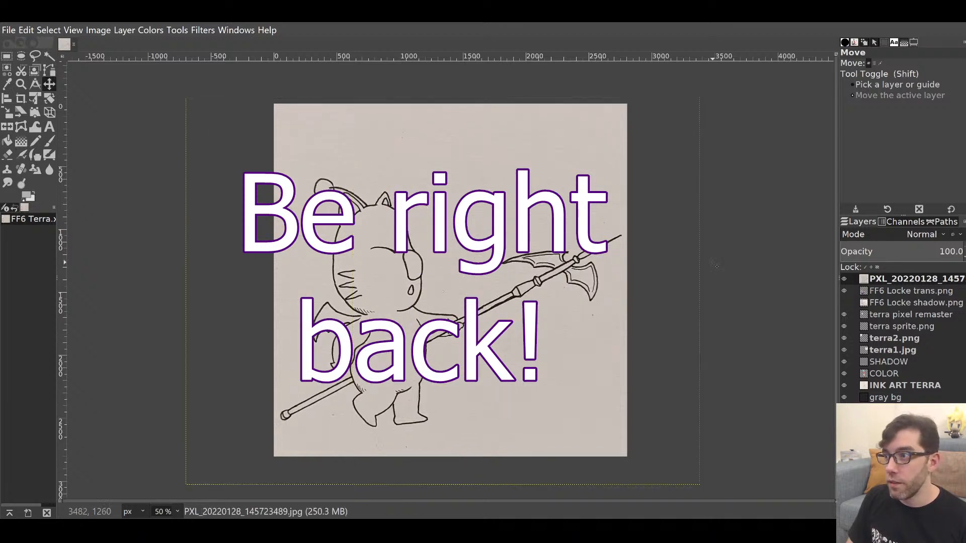
{"action": "left_click_drag", "start_coordinate": [903, 277], "coordinate": [906, 376]}
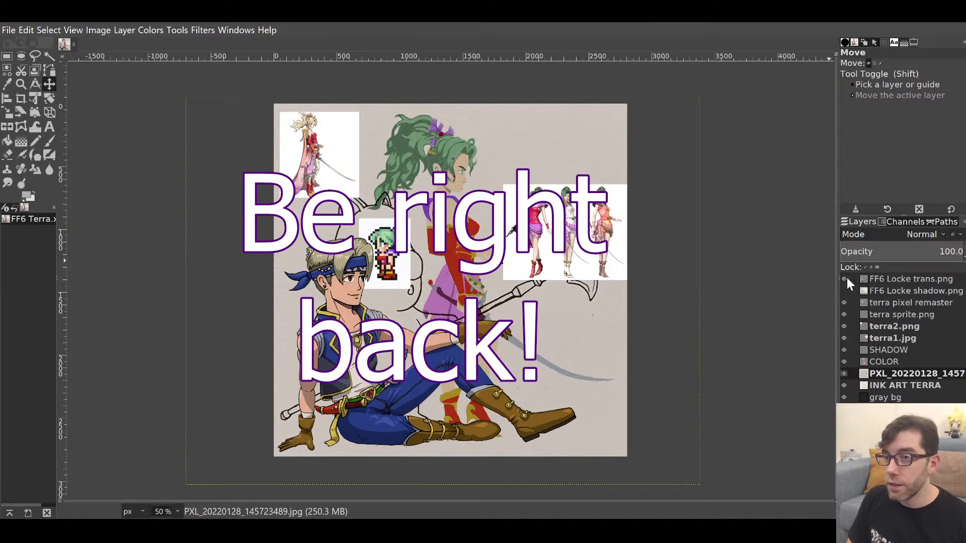
Put the PXL sketch layer back at the top of the stack hidden, and hide FF6 Locke trans.png.
{"action": "left_click_drag", "start_coordinate": [910, 373], "coordinate": [911, 390]}
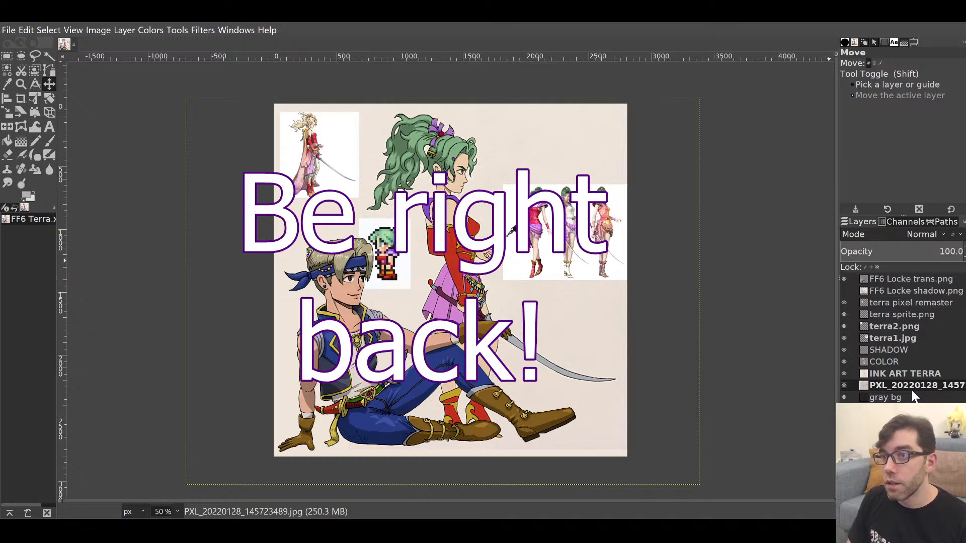
{"action": "left_click_drag", "start_coordinate": [906, 383], "coordinate": [889, 277]}
{"action": "left_click", "coordinate": [844, 279]}
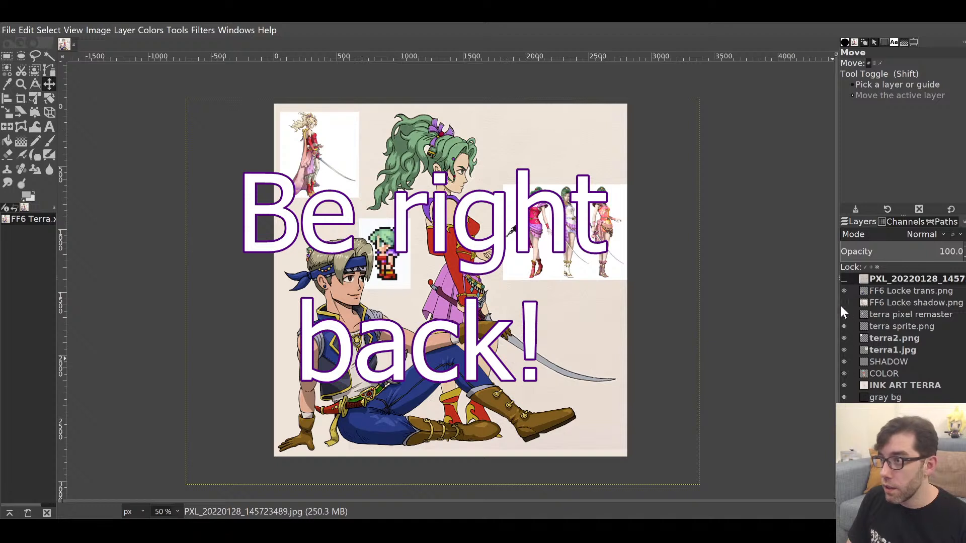
{"action": "left_click", "coordinate": [844, 291]}
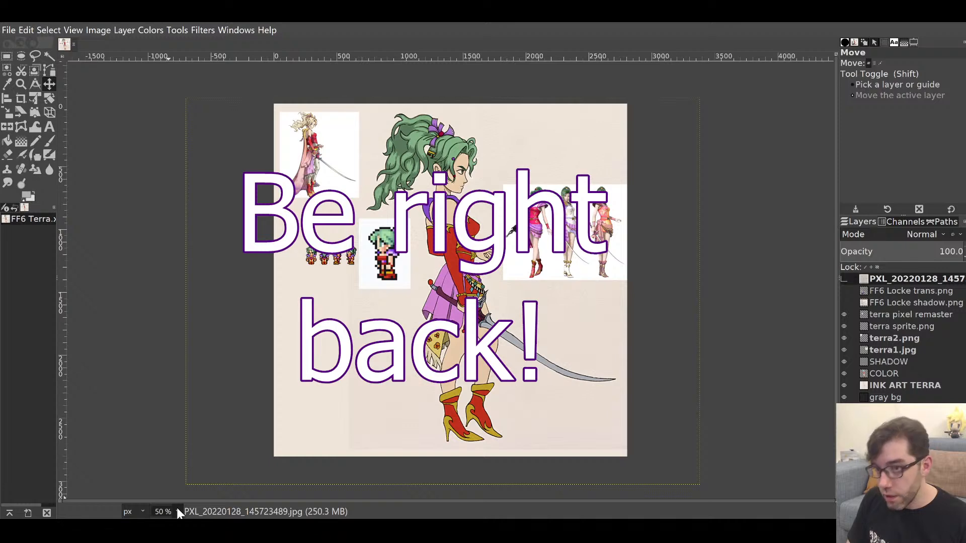
Pick the Paintbrush and zoom from 100% through 200% to 400%, centred on Terra's green hair.
{"action": "key", "text": "1"}
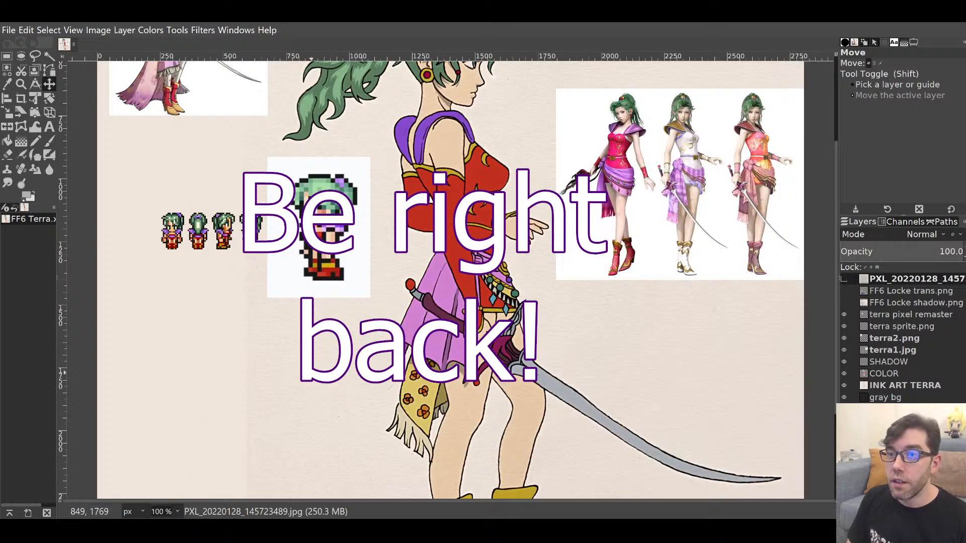
{"action": "scroll", "coordinate": [171, 450], "scroll_direction": "up", "scroll_amount": 5}
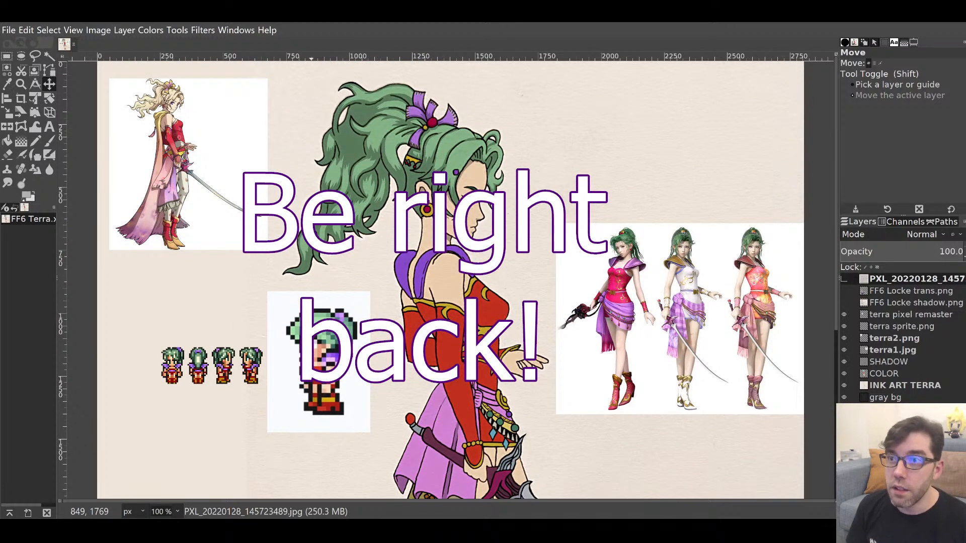
{"action": "key", "text": "p"}
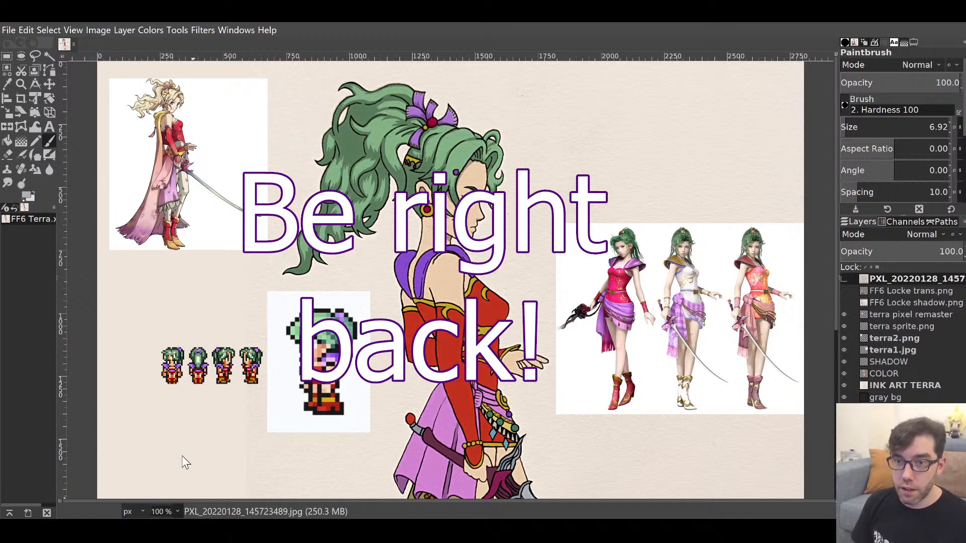
{"action": "key", "text": "2"}
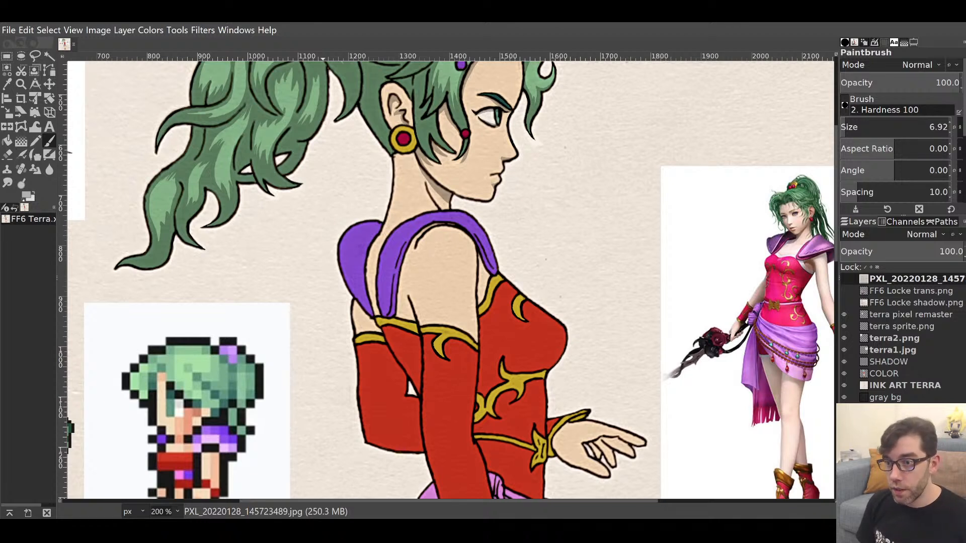
{"action": "left_click_drag", "start_coordinate": [499, 216], "coordinate": [563, 400]}
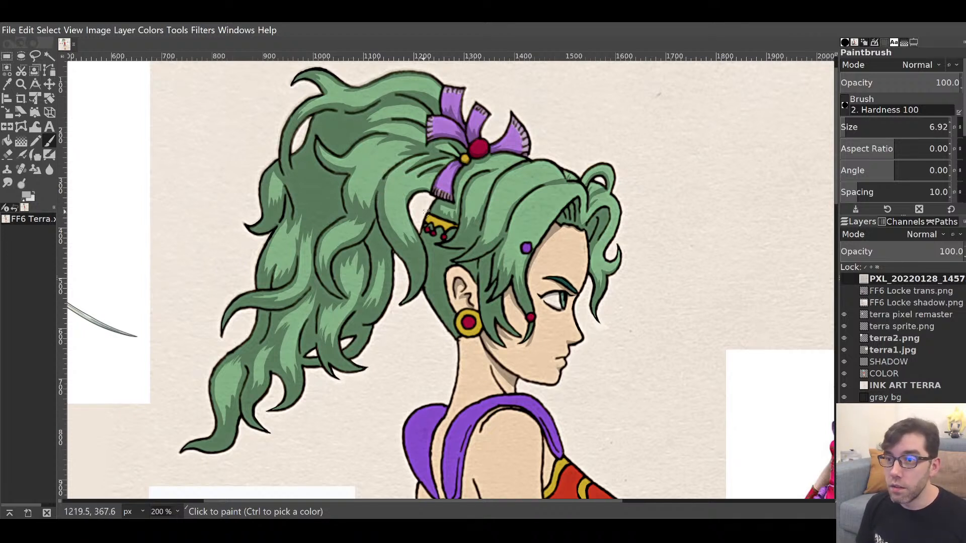
{"action": "mouse_move", "coordinate": [410, 300]}
{"action": "left_mouse_down"}
{"action": "mouse_move", "coordinate": [454, 234]}
{"action": "mouse_move", "coordinate": [462, 349]}
{"action": "mouse_move", "coordinate": [460, 272]}
{"action": "mouse_move", "coordinate": [443, 283]}
{"action": "mouse_move", "coordinate": [447, 300]}
{"action": "mouse_move", "coordinate": [429, 275]}
{"action": "mouse_move", "coordinate": [421, 298]}
{"action": "left_mouse_up"}
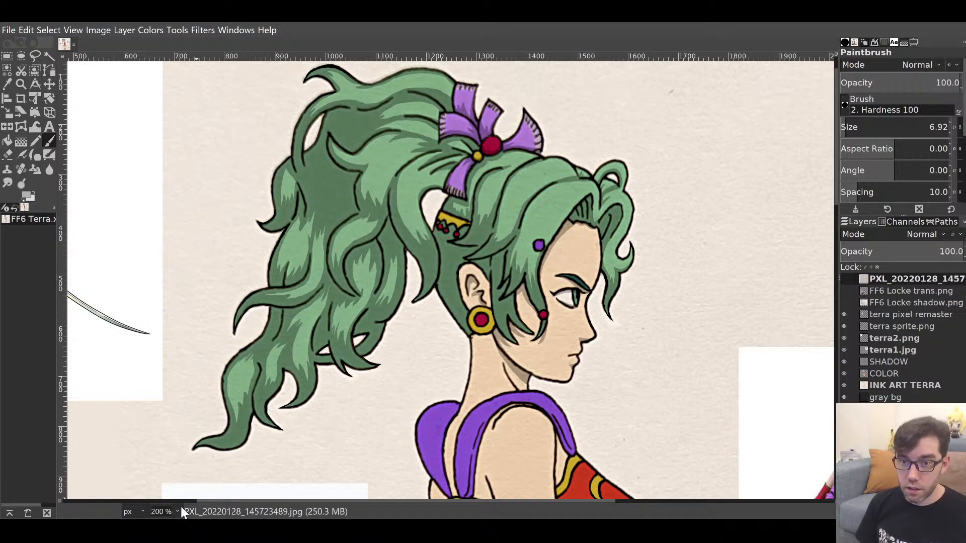
{"action": "scroll", "coordinate": [353, 382], "scroll_direction": "up", "scroll_amount": 2, "text": "ctrl"}
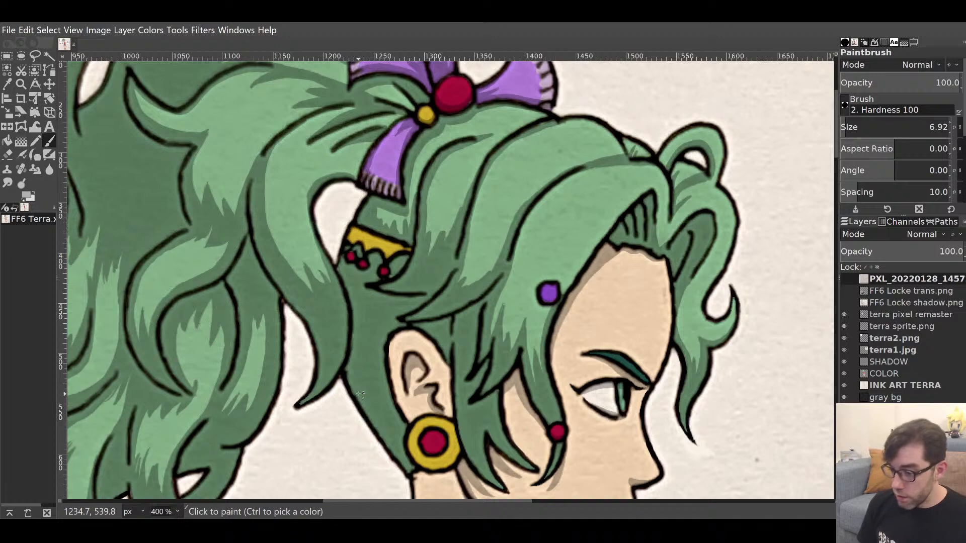
{"action": "scroll", "coordinate": [330, 269], "scroll_direction": "up", "scroll_amount": 4}
{"action": "scroll", "coordinate": [329, 269], "scroll_direction": "left", "scroll_amount": 1}
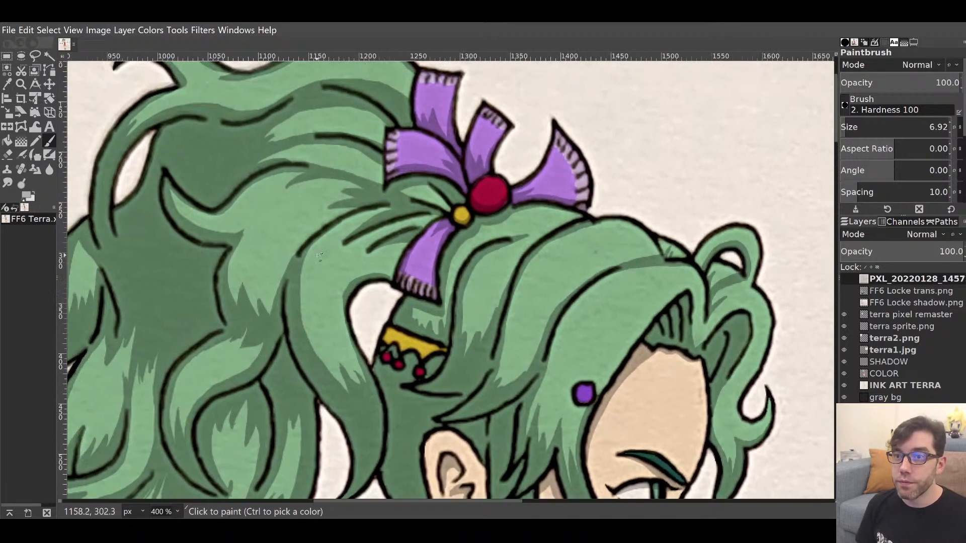
On the Multiply SHADOW layer, paint dark shadow strokes across the hair strands near the ponytail.
{"action": "left_click", "coordinate": [885, 361]}
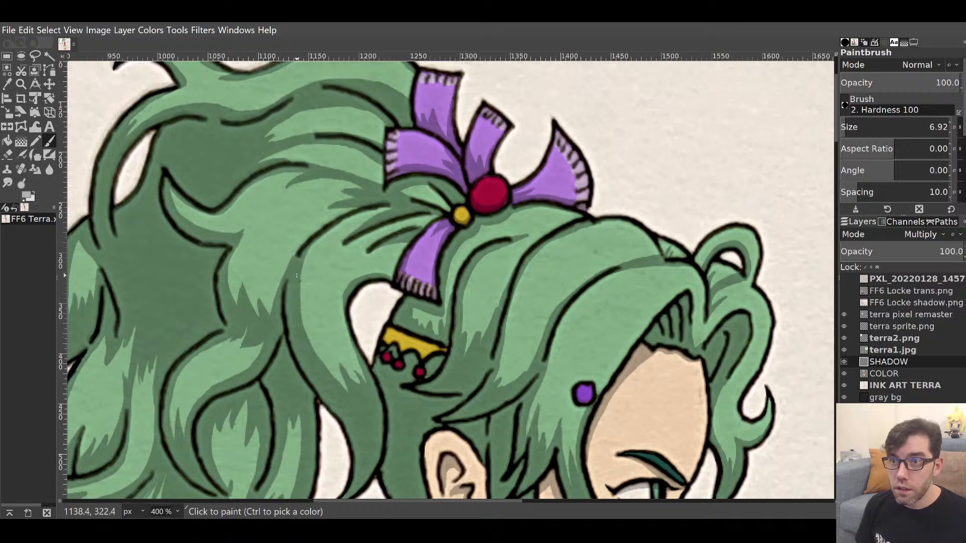
{"action": "mouse_move", "coordinate": [297, 256]}
{"action": "left_mouse_down"}
{"action": "mouse_move", "coordinate": [302, 266]}
{"action": "mouse_move", "coordinate": [330, 234]}
{"action": "left_mouse_up"}
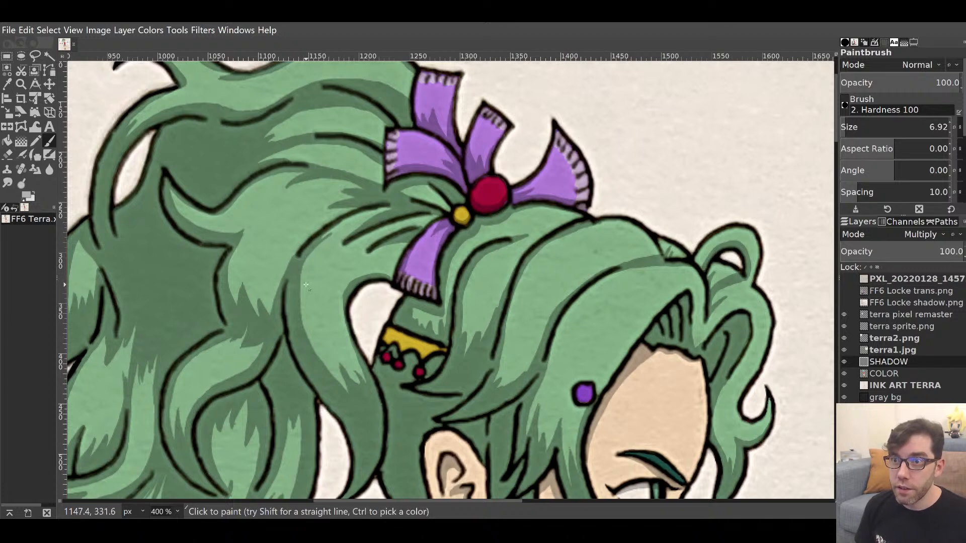
{"action": "mouse_move", "coordinate": [300, 271]}
{"action": "left_mouse_down"}
{"action": "mouse_move", "coordinate": [332, 228]}
{"action": "mouse_move", "coordinate": [392, 207]}
{"action": "left_mouse_up"}
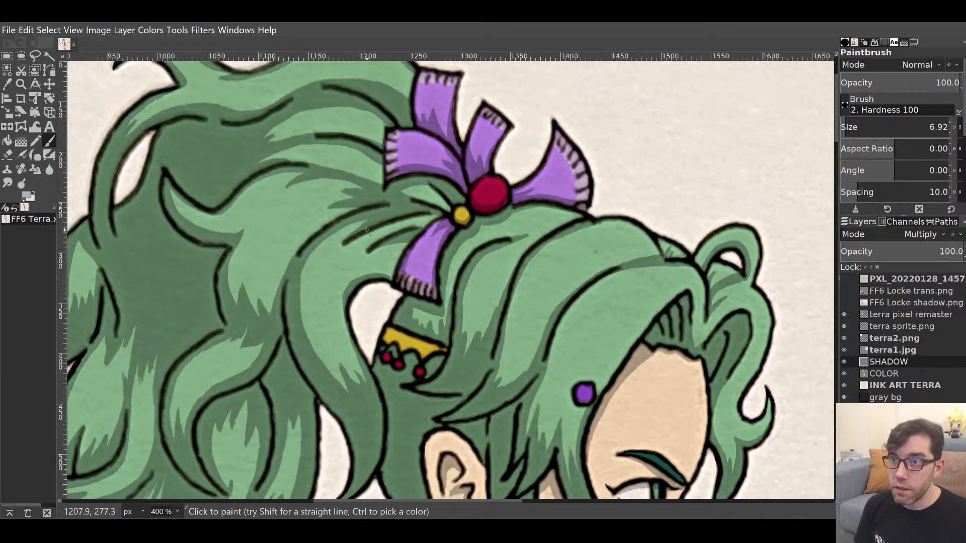
{"action": "left_click_drag", "start_coordinate": [375, 228], "coordinate": [425, 221]}
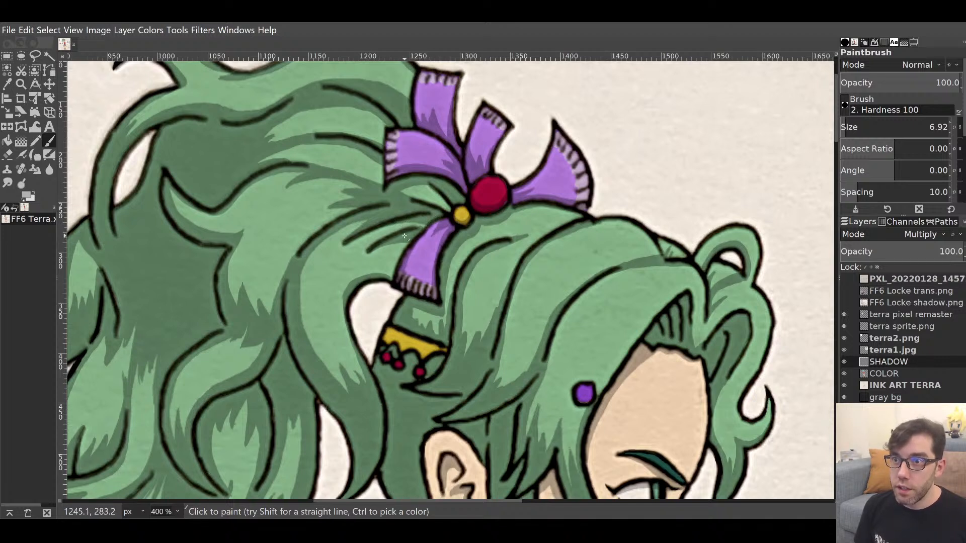
{"action": "left_click_drag", "start_coordinate": [387, 230], "coordinate": [419, 229]}
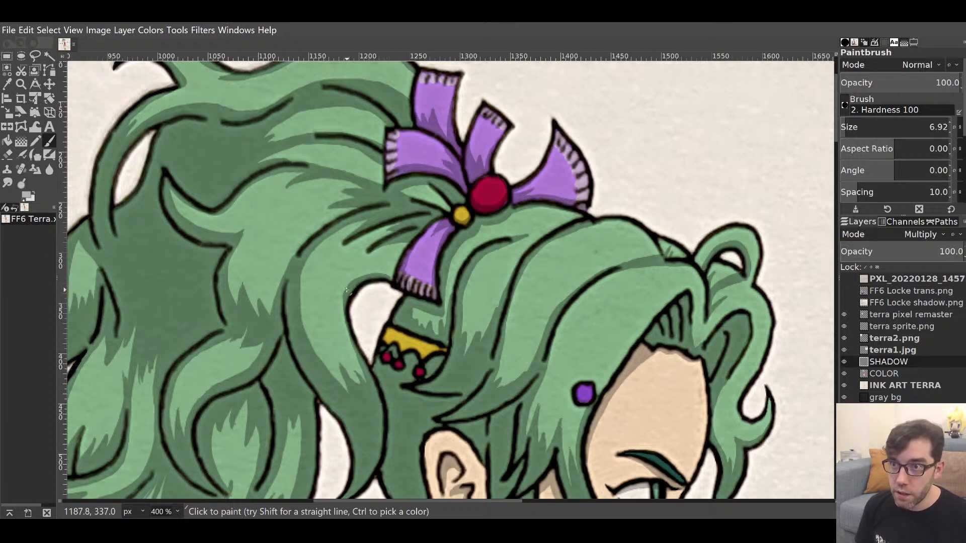
{"action": "mouse_move", "coordinate": [347, 291]}
{"action": "left_mouse_down"}
{"action": "mouse_move", "coordinate": [395, 266]}
{"action": "mouse_move", "coordinate": [390, 276]}
{"action": "left_mouse_up"}
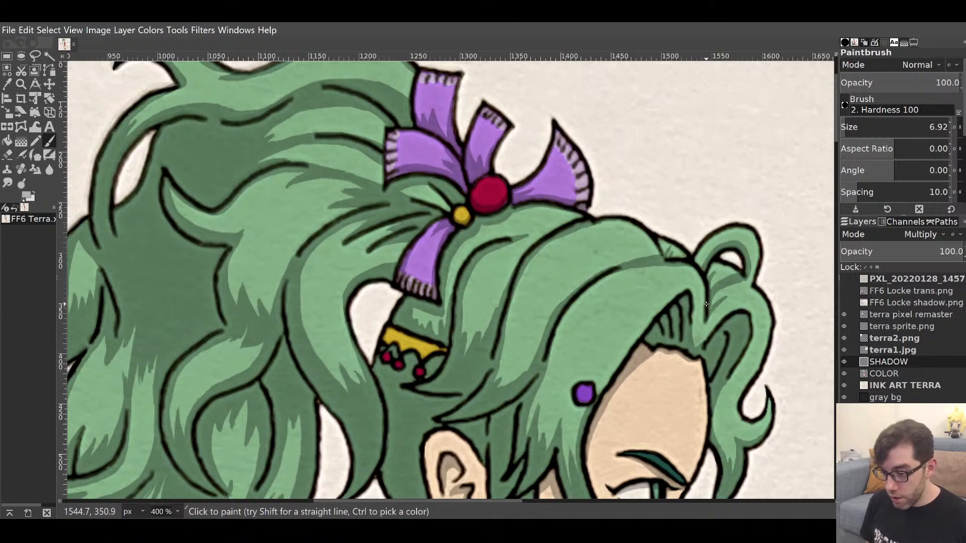
{"action": "mouse_move", "coordinate": [567, 346]}
{"action": "left_mouse_down"}
{"action": "mouse_move", "coordinate": [599, 147]}
{"action": "mouse_move", "coordinate": [643, 220]}
{"action": "mouse_move", "coordinate": [541, 260]}
{"action": "left_mouse_up"}
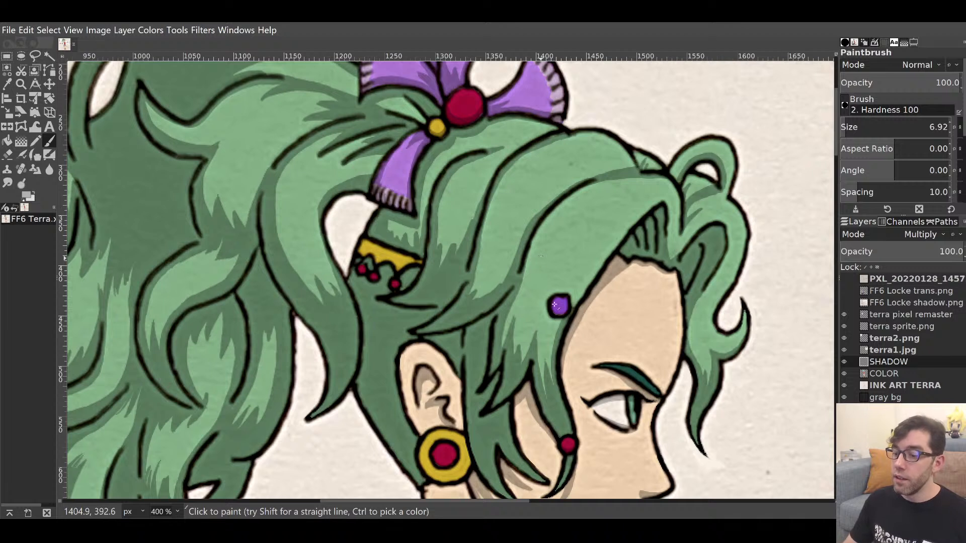
{"action": "key", "text": "m"}
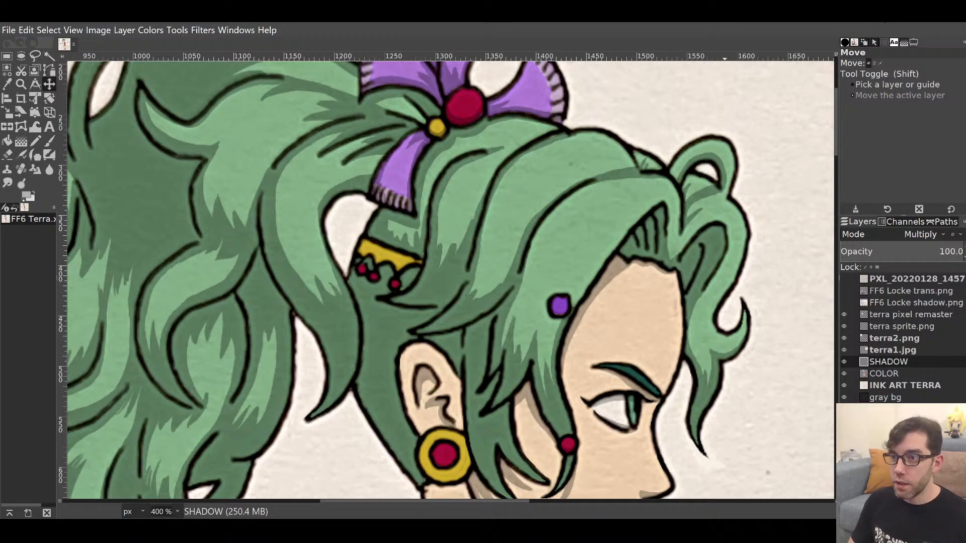
Brush grey shadow onto Terra's neck just below the earring.
{"action": "scroll", "coordinate": [595, 347], "scroll_direction": "down", "scroll_amount": 6}
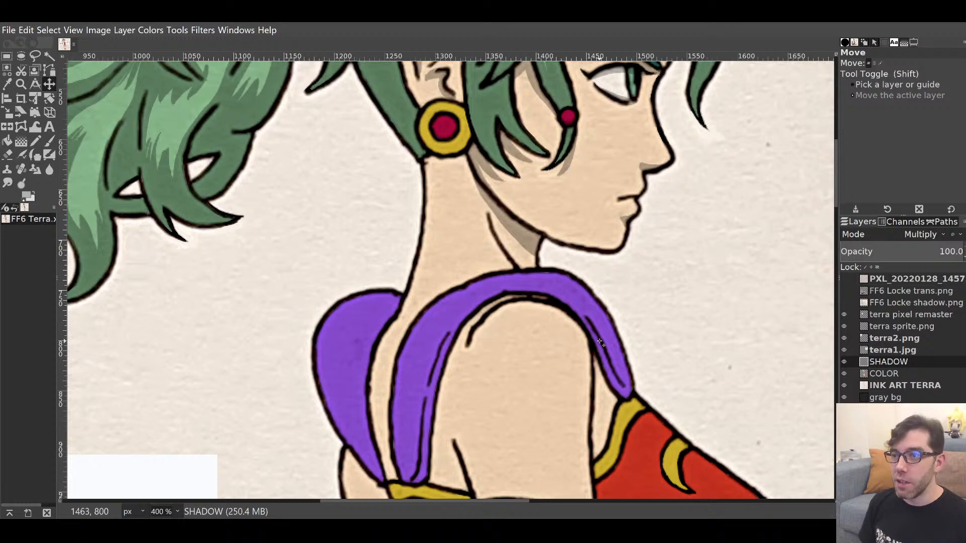
{"action": "key", "text": "p"}
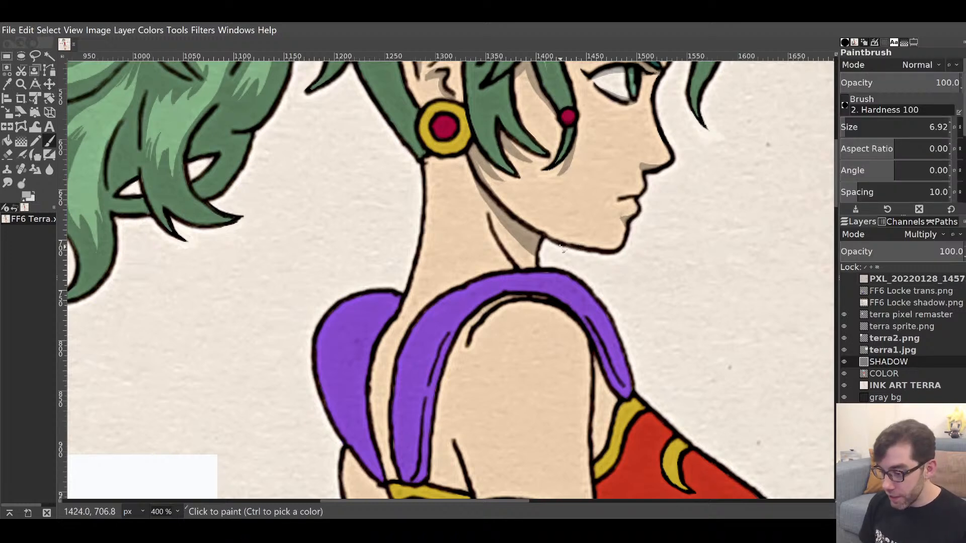
{"action": "left_click_drag", "start_coordinate": [525, 184], "coordinate": [508, 383]}
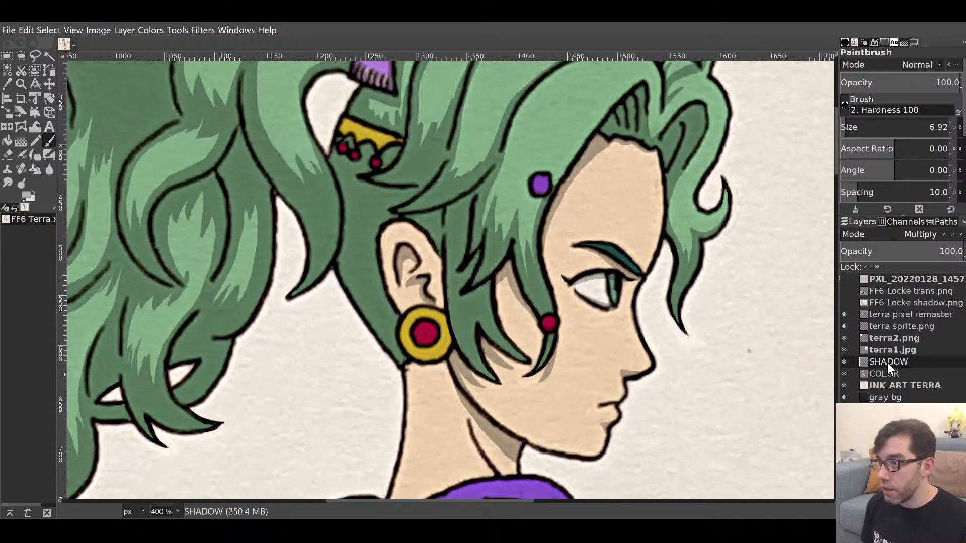
{"action": "left_click_drag", "start_coordinate": [502, 347], "coordinate": [546, 261]}
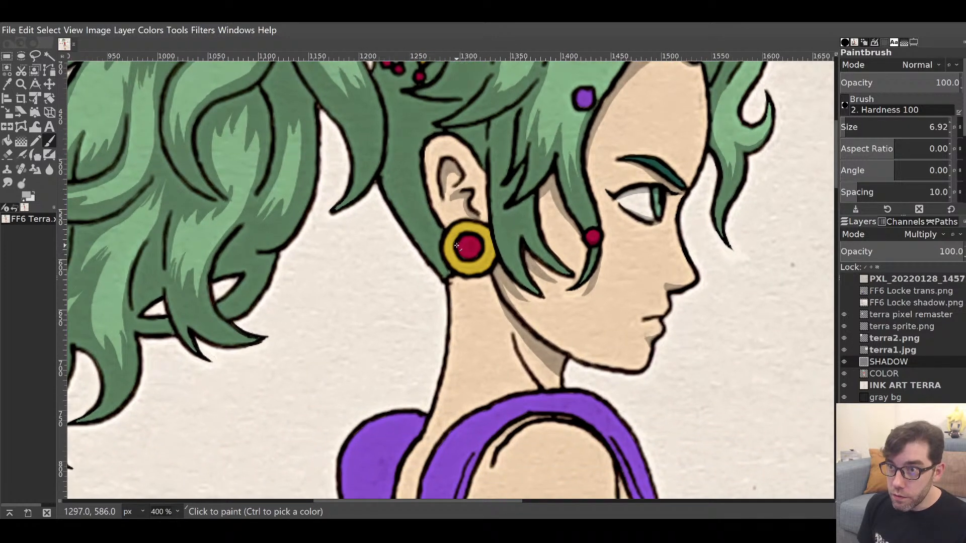
{"action": "left_click_drag", "start_coordinate": [477, 252], "coordinate": [482, 245]}
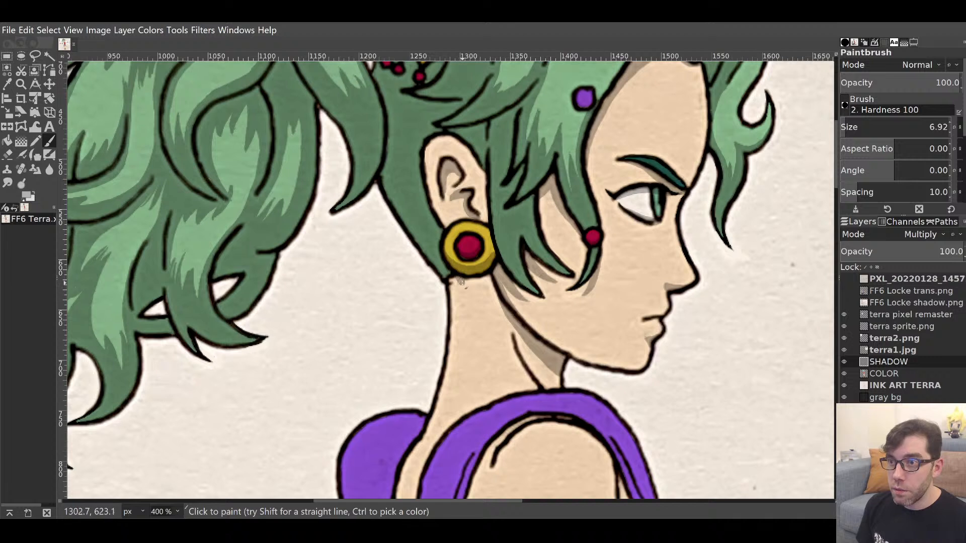
{"action": "mouse_move", "coordinate": [461, 282]}
{"action": "left_mouse_down"}
{"action": "mouse_move", "coordinate": [483, 286]}
{"action": "mouse_move", "coordinate": [492, 276]}
{"action": "mouse_move", "coordinate": [463, 280]}
{"action": "mouse_move", "coordinate": [490, 276]}
{"action": "left_mouse_up"}
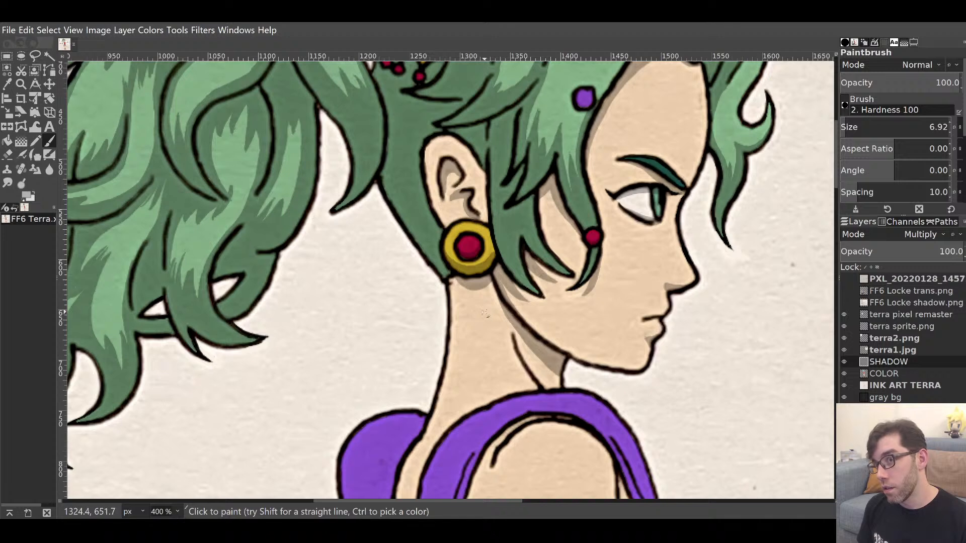
{"action": "mouse_move", "coordinate": [479, 310]}
{"action": "left_mouse_down"}
{"action": "mouse_move", "coordinate": [502, 362]}
{"action": "mouse_move", "coordinate": [511, 186]}
{"action": "mouse_move", "coordinate": [495, 193]}
{"action": "left_mouse_up"}
{"action": "left_click_drag", "start_coordinate": [568, 167], "coordinate": [498, 358]}
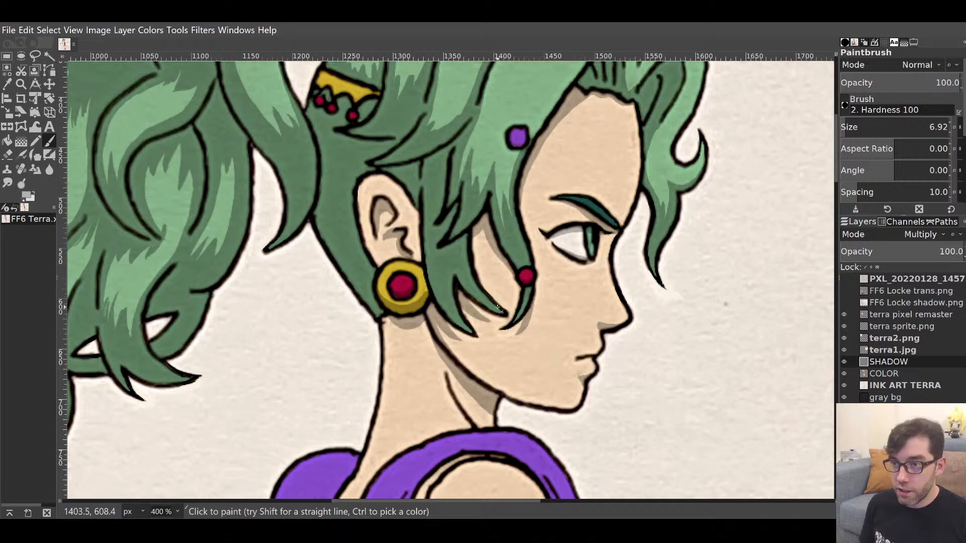
{"action": "mouse_move", "coordinate": [462, 362]}
{"action": "left_mouse_down"}
{"action": "mouse_move", "coordinate": [519, 221]}
{"action": "mouse_move", "coordinate": [513, 157]}
{"action": "mouse_move", "coordinate": [488, 239]}
{"action": "left_mouse_up"}
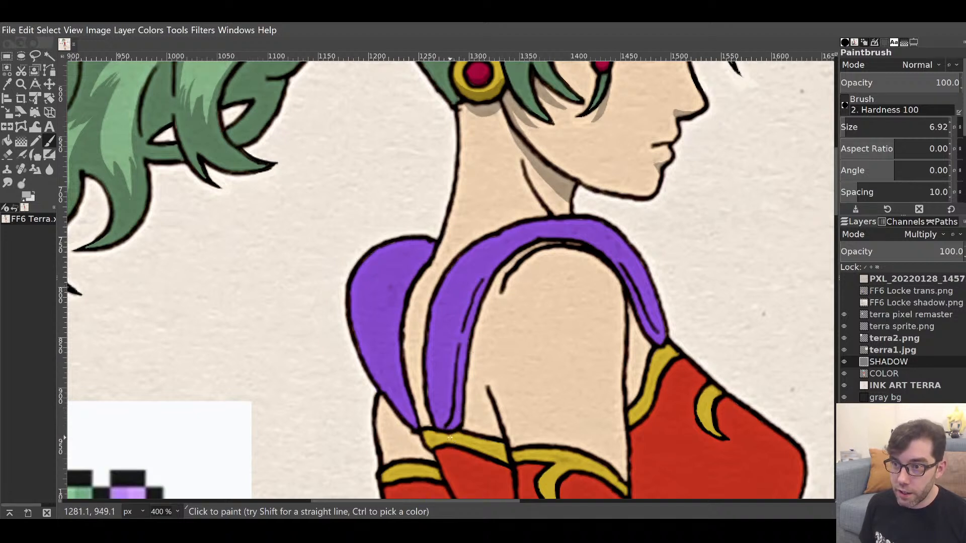
Shade the skin along the purple strap's inner and lower edges.
{"action": "mouse_move", "coordinate": [453, 426]}
{"action": "left_mouse_down"}
{"action": "mouse_move", "coordinate": [489, 276]}
{"action": "mouse_move", "coordinate": [546, 241]}
{"action": "mouse_move", "coordinate": [499, 311]}
{"action": "left_mouse_up"}
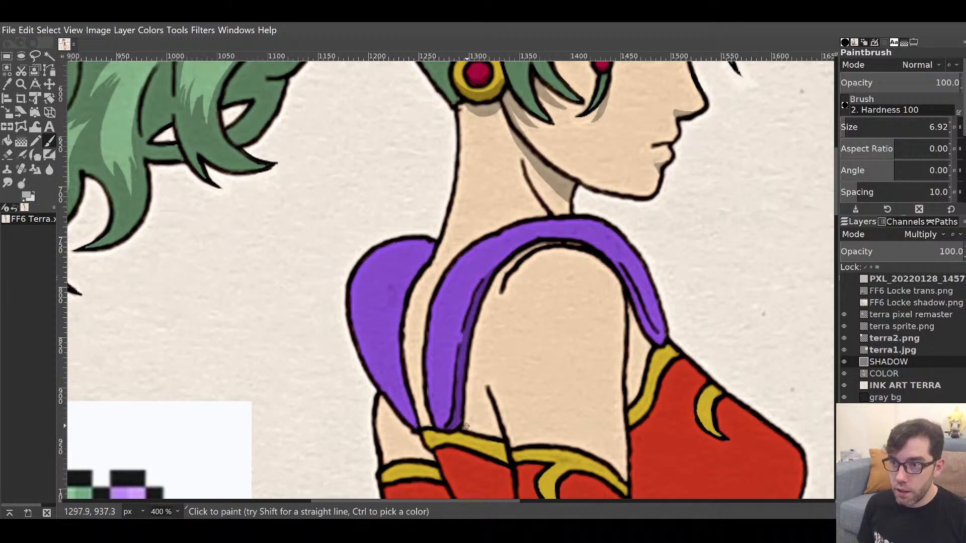
{"action": "mouse_move", "coordinate": [469, 414]}
{"action": "left_mouse_down"}
{"action": "mouse_move", "coordinate": [479, 325]}
{"action": "mouse_move", "coordinate": [510, 268]}
{"action": "left_mouse_up"}
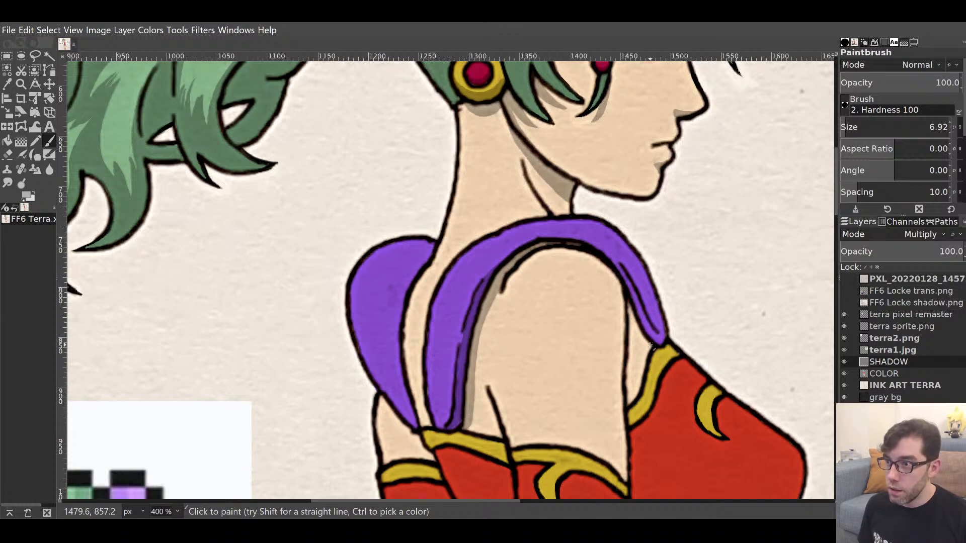
{"action": "mouse_move", "coordinate": [660, 342]}
{"action": "left_mouse_down"}
{"action": "mouse_move", "coordinate": [616, 265]}
{"action": "mouse_move", "coordinate": [618, 272]}
{"action": "mouse_move", "coordinate": [602, 248]}
{"action": "mouse_move", "coordinate": [579, 244]}
{"action": "mouse_move", "coordinate": [625, 277]}
{"action": "left_mouse_up"}
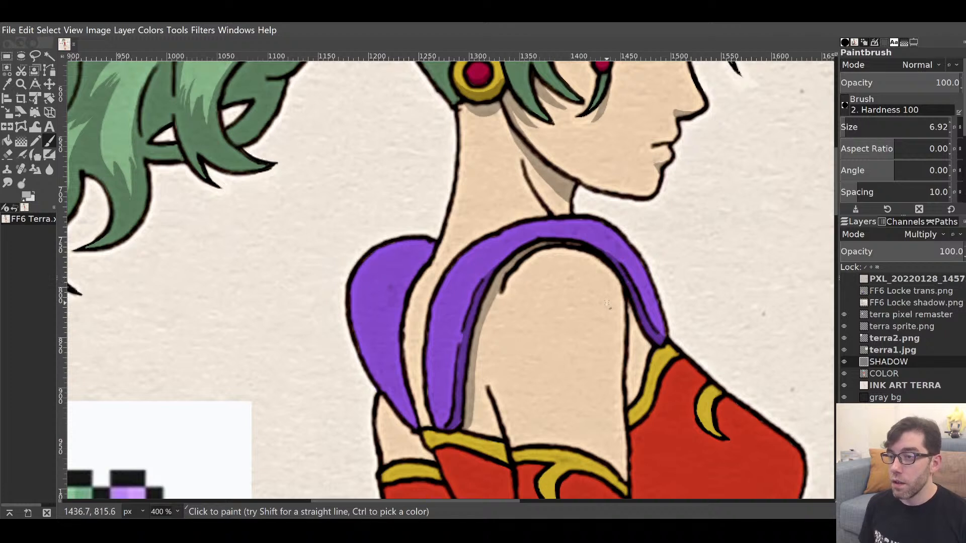
{"action": "mouse_move", "coordinate": [654, 345]}
{"action": "left_mouse_down"}
{"action": "mouse_move", "coordinate": [635, 329]}
{"action": "mouse_move", "coordinate": [630, 305]}
{"action": "mouse_move", "coordinate": [650, 343]}
{"action": "mouse_move", "coordinate": [637, 331]}
{"action": "mouse_move", "coordinate": [638, 341]}
{"action": "left_mouse_up"}
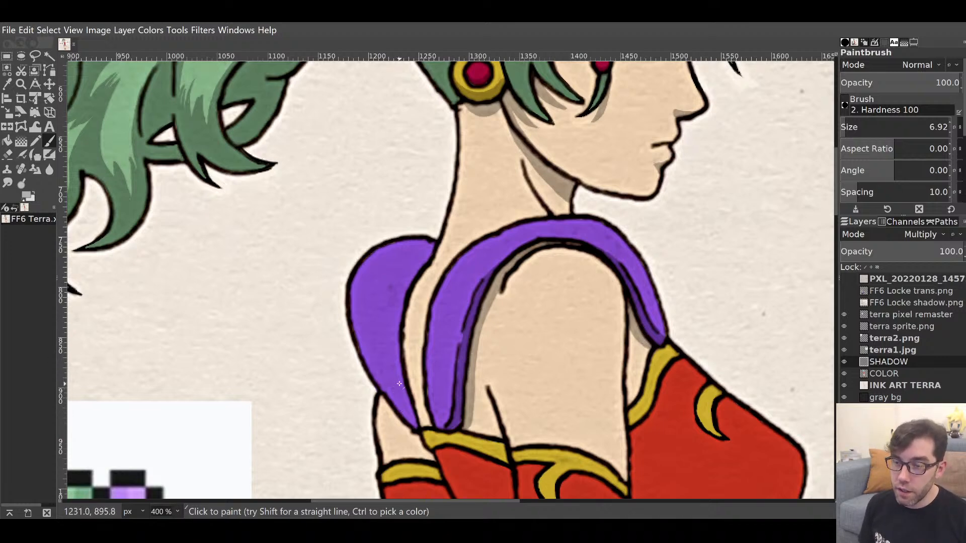
{"action": "left_click_drag", "start_coordinate": [399, 384], "coordinate": [471, 274]}
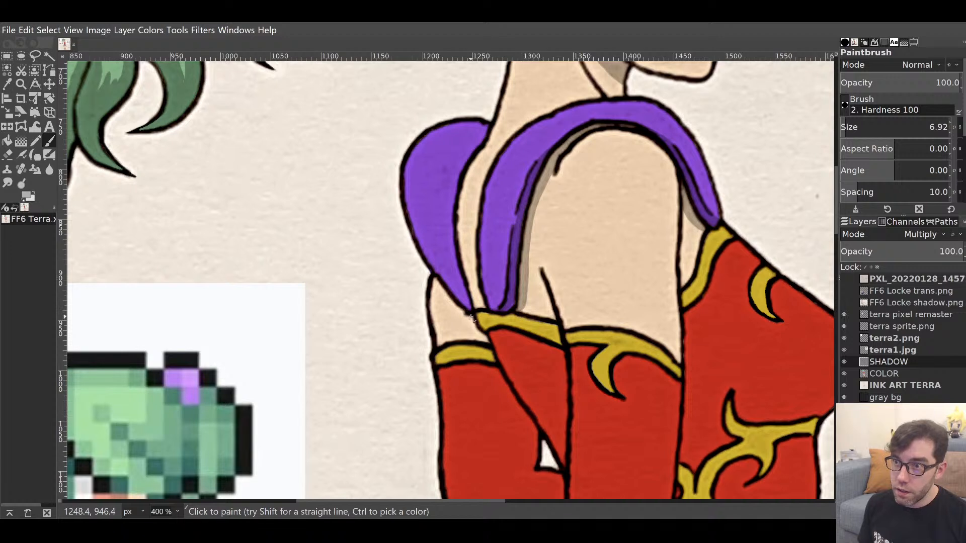
{"action": "left_click_drag", "start_coordinate": [469, 316], "coordinate": [434, 284]}
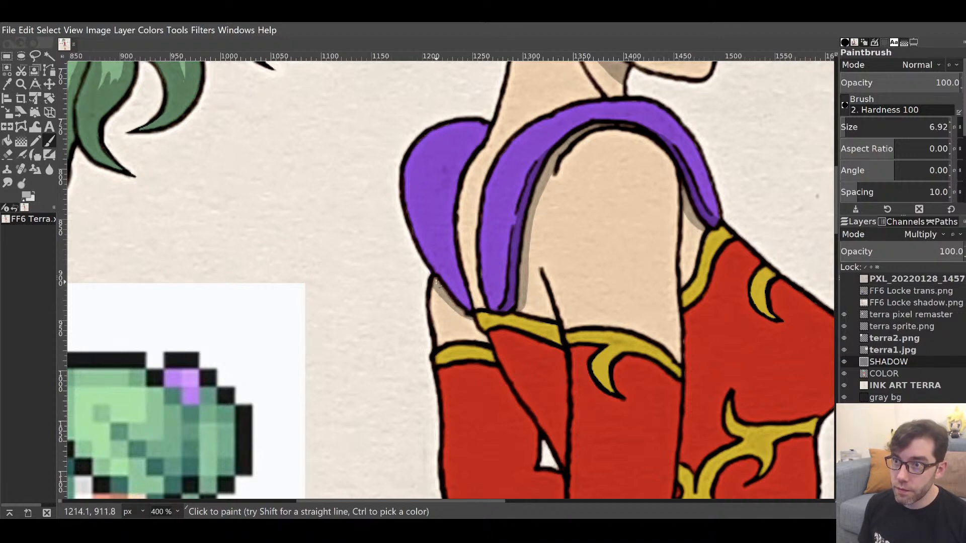
Darken the red dress beneath the yellow sleeve band and along the yellow trim.
{"action": "left_click_drag", "start_coordinate": [535, 274], "coordinate": [485, 386]}
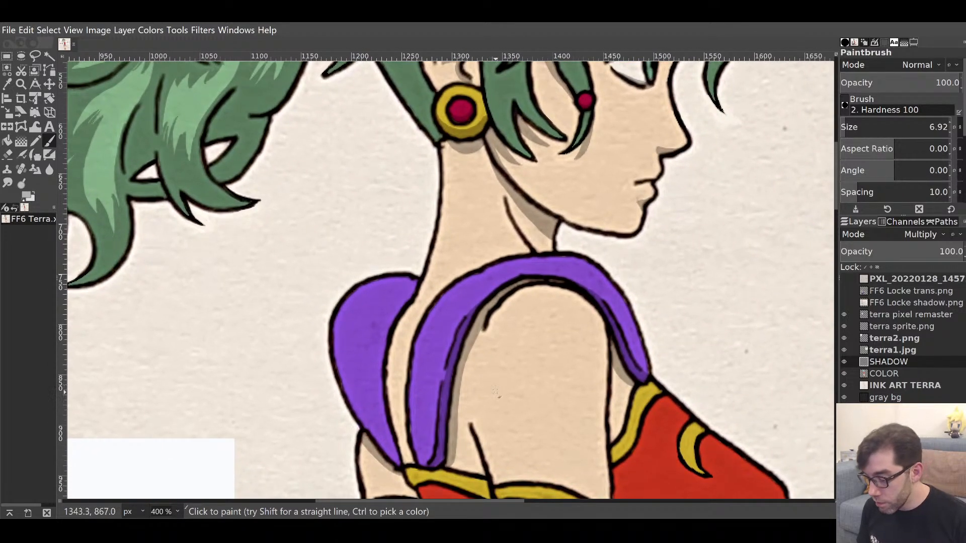
{"action": "left_click_drag", "start_coordinate": [528, 224], "coordinate": [514, 301]}
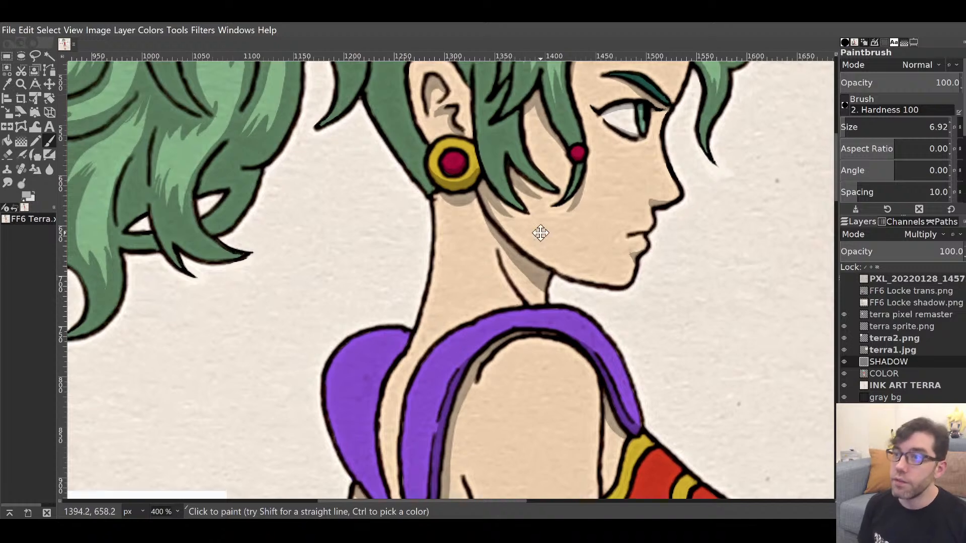
{"action": "left_click_drag", "start_coordinate": [539, 230], "coordinate": [685, 227]}
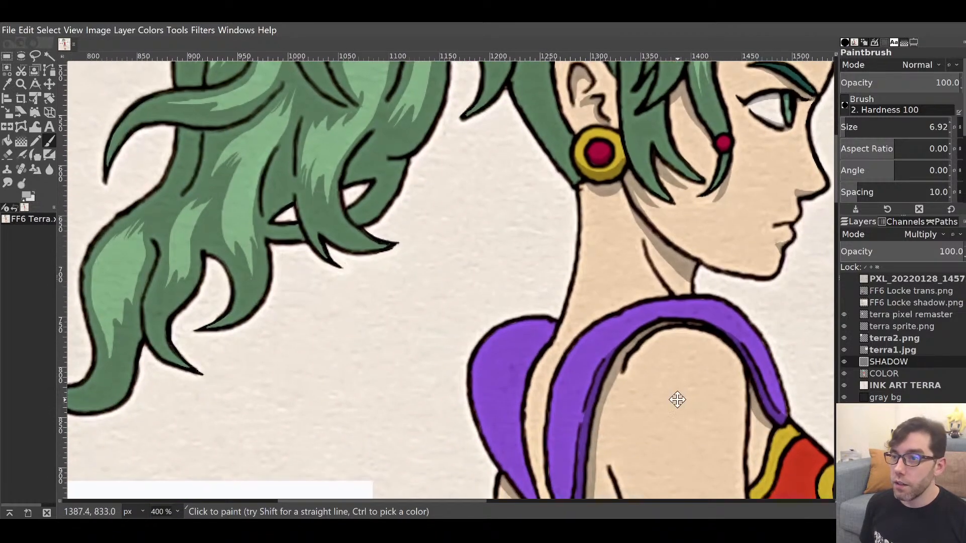
{"action": "left_click_drag", "start_coordinate": [674, 399], "coordinate": [506, 334]}
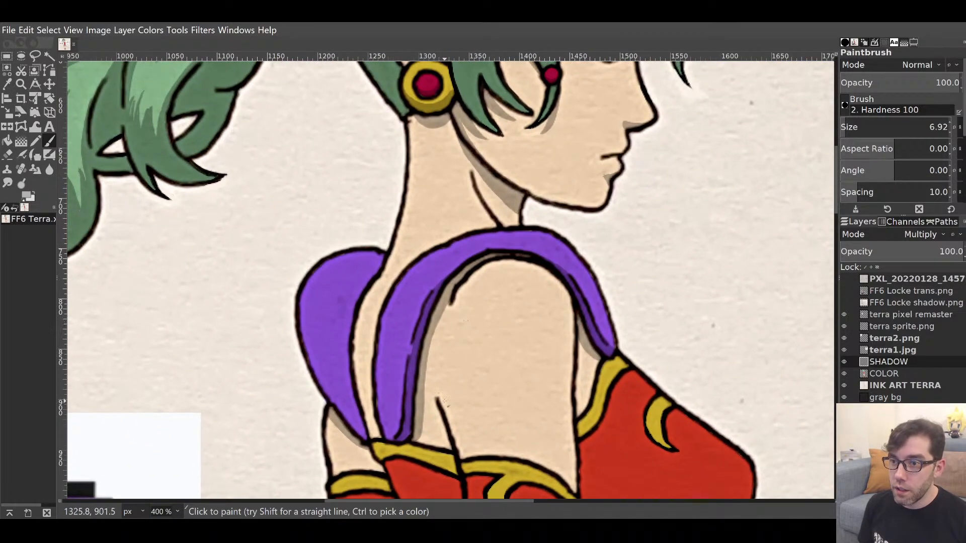
{"action": "left_click_drag", "start_coordinate": [454, 409], "coordinate": [549, 252]}
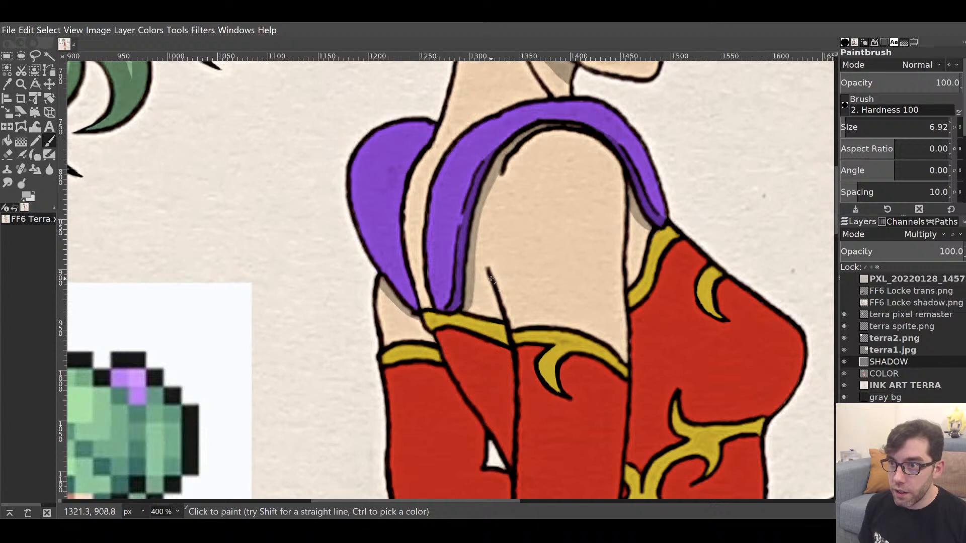
{"action": "left_click_drag", "start_coordinate": [487, 272], "coordinate": [499, 317]}
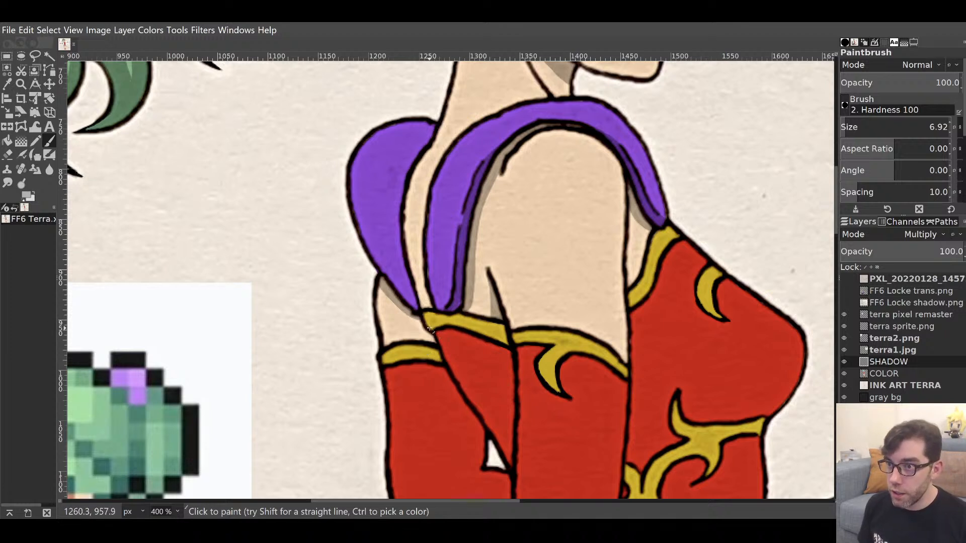
{"action": "left_click_drag", "start_coordinate": [428, 328], "coordinate": [504, 346]}
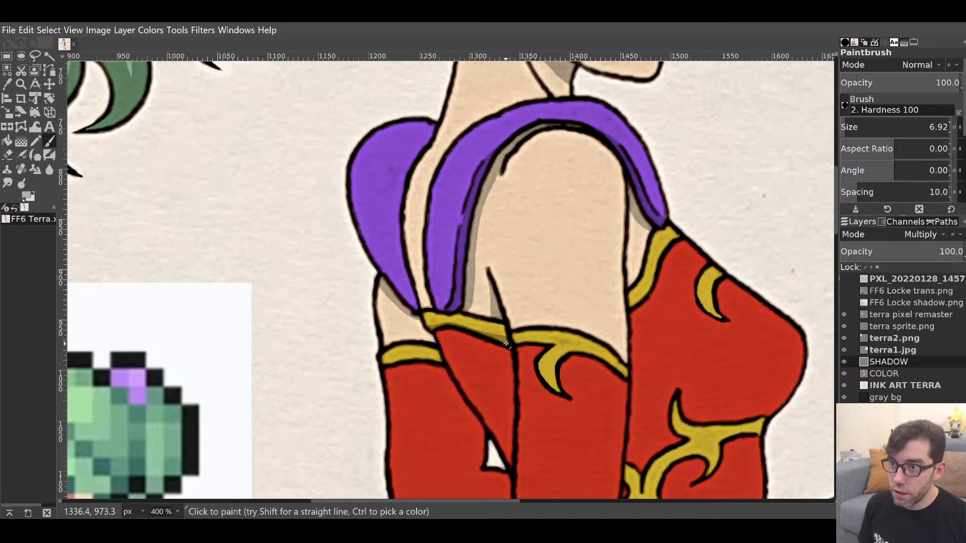
{"action": "left_click_drag", "start_coordinate": [433, 333], "coordinate": [507, 350]}
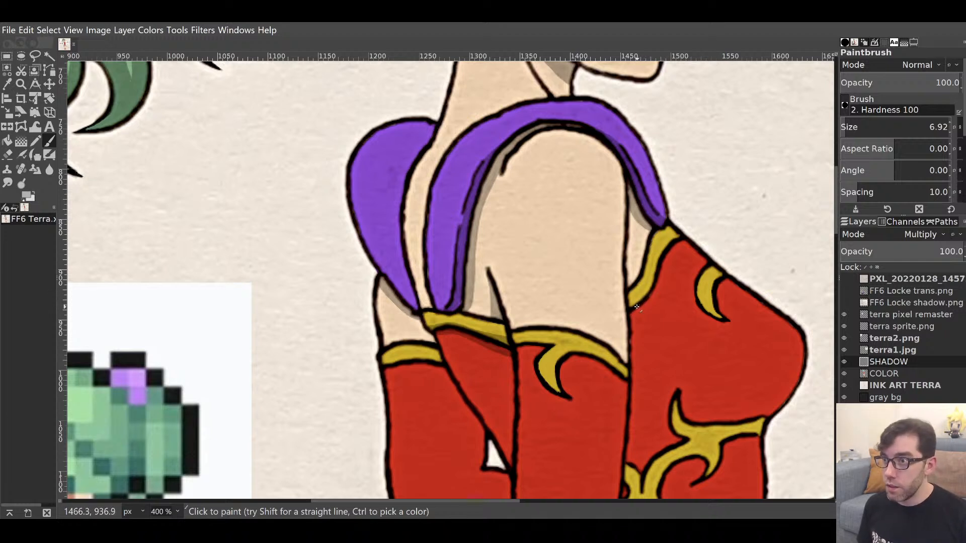
{"action": "mouse_move", "coordinate": [632, 309]}
{"action": "left_mouse_down"}
{"action": "mouse_move", "coordinate": [670, 250]}
{"action": "mouse_move", "coordinate": [651, 301]}
{"action": "mouse_move", "coordinate": [631, 308]}
{"action": "left_mouse_up"}
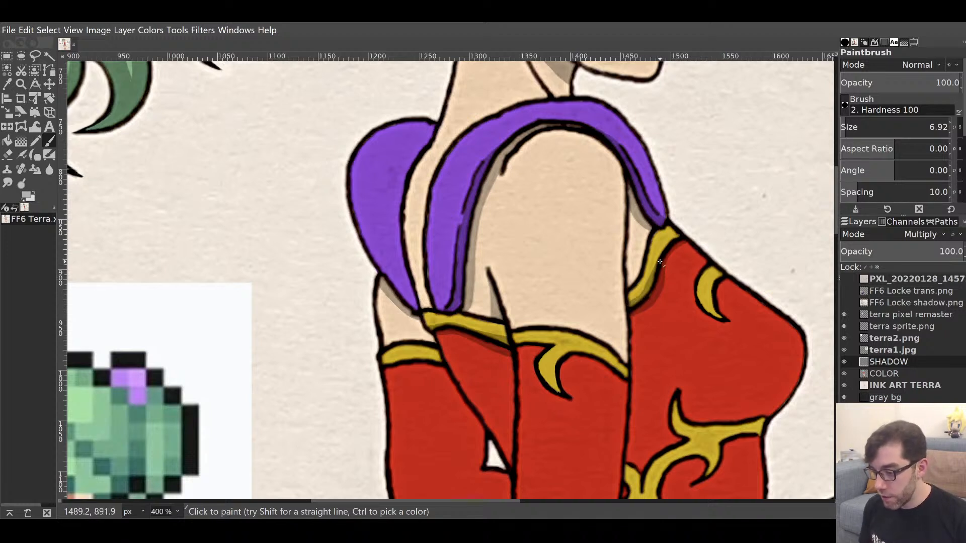
Erase stray shadow on the yellow trim and repaint it only along the trim's lower edge.
{"action": "key", "text": "shift+e"}
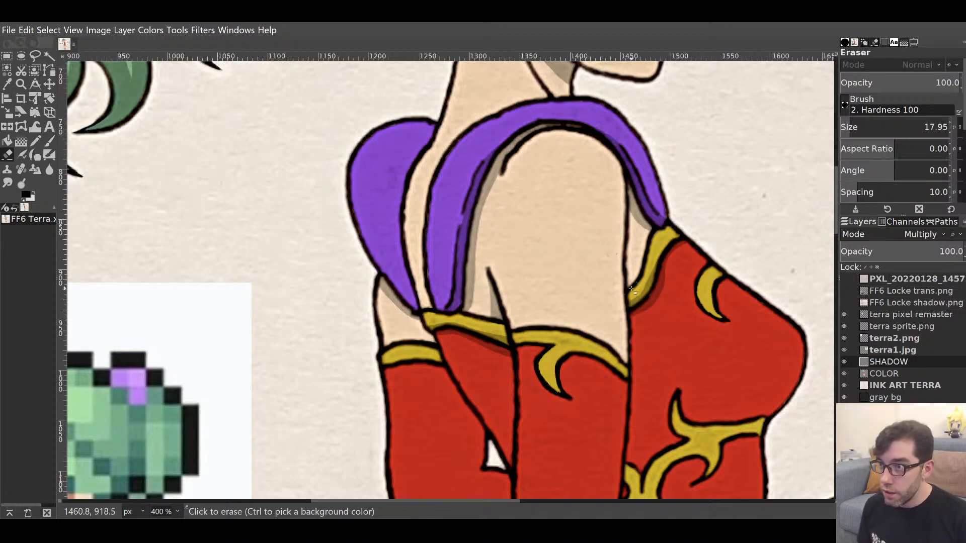
{"action": "left_click_drag", "start_coordinate": [635, 291], "coordinate": [650, 247]}
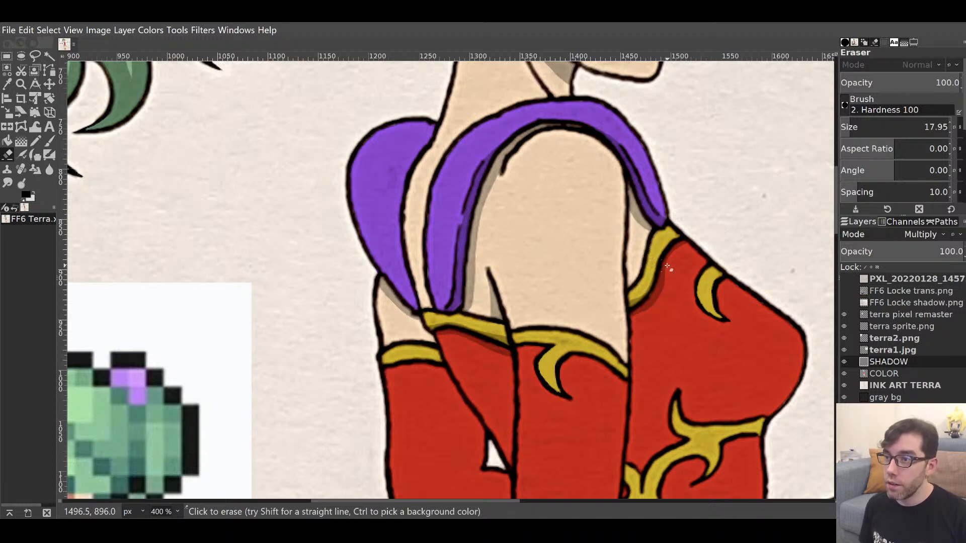
{"action": "key", "text": "p"}
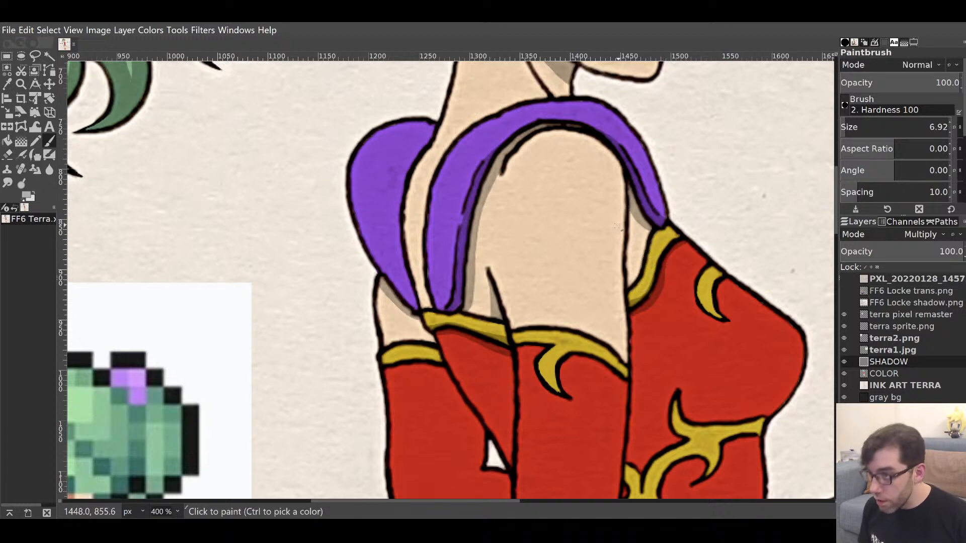
{"action": "left_click_drag", "start_coordinate": [633, 306], "coordinate": [643, 297]}
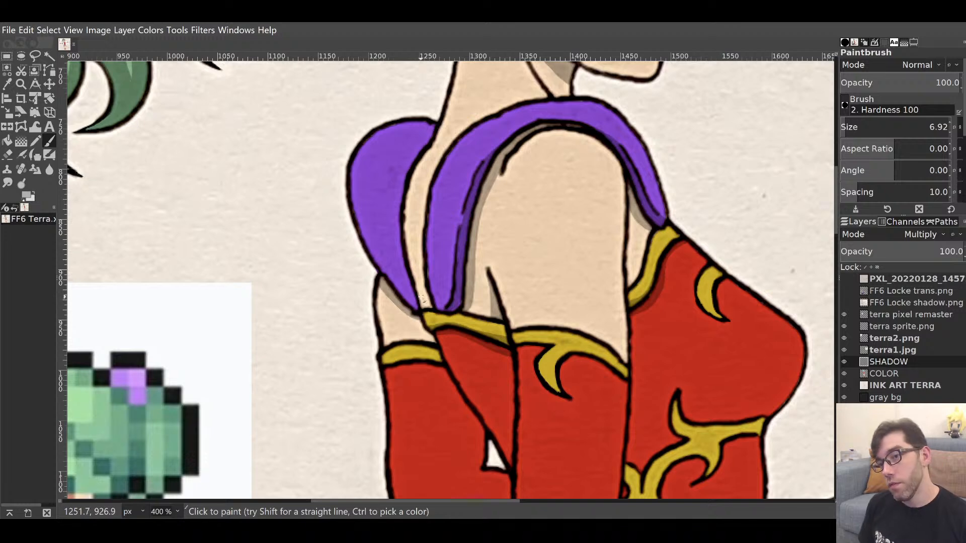
{"action": "mouse_move", "coordinate": [567, 190]}
{"action": "left_mouse_down"}
{"action": "mouse_move", "coordinate": [547, 315]}
{"action": "mouse_move", "coordinate": [632, 183]}
{"action": "mouse_move", "coordinate": [515, 103]}
{"action": "mouse_move", "coordinate": [599, 82]}
{"action": "left_mouse_up"}
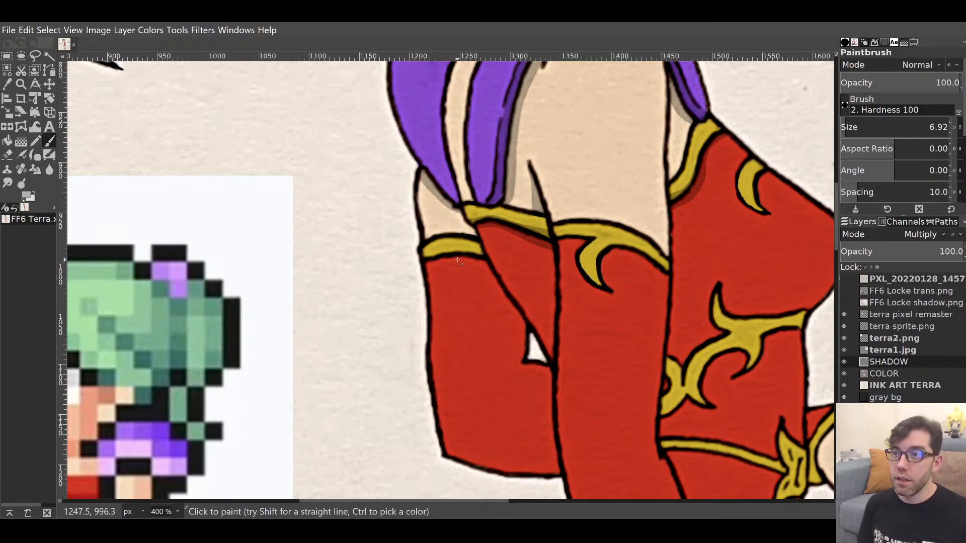
Raise the brush size to 25.13 and shade the skin above the band and the left red sleeve.
{"action": "left_click_drag", "start_coordinate": [855, 123], "coordinate": [923, 126]}
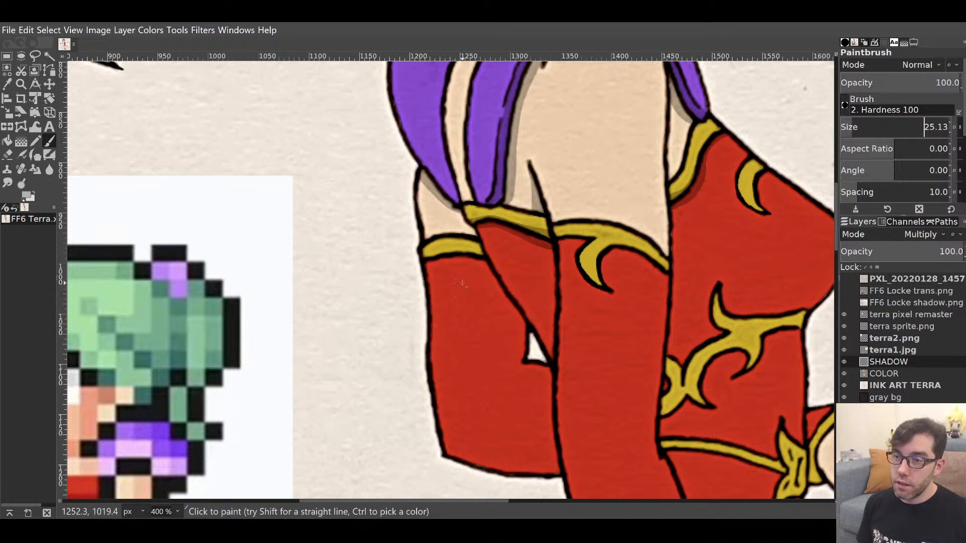
{"action": "left_click_drag", "start_coordinate": [458, 271], "coordinate": [441, 215]}
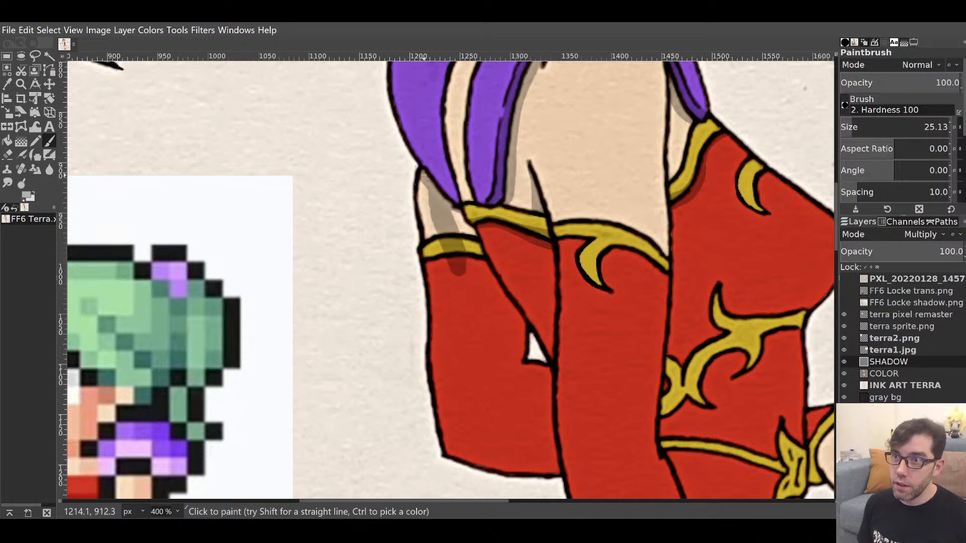
{"action": "left_click_drag", "start_coordinate": [425, 179], "coordinate": [455, 268]}
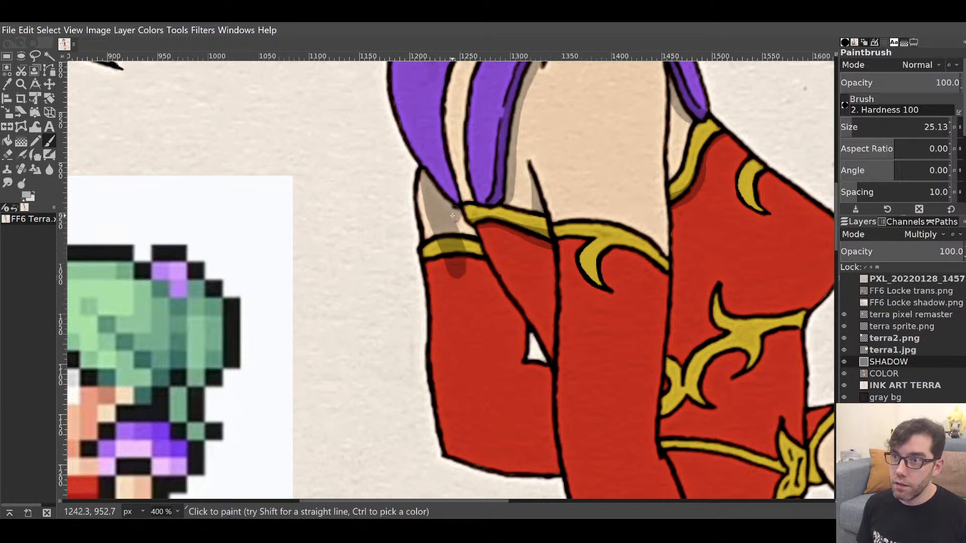
{"action": "mouse_move", "coordinate": [452, 216]}
{"action": "left_mouse_down"}
{"action": "mouse_move", "coordinate": [480, 283]}
{"action": "mouse_move", "coordinate": [477, 267]}
{"action": "mouse_move", "coordinate": [507, 315]}
{"action": "mouse_move", "coordinate": [510, 370]}
{"action": "mouse_move", "coordinate": [458, 265]}
{"action": "left_mouse_up"}
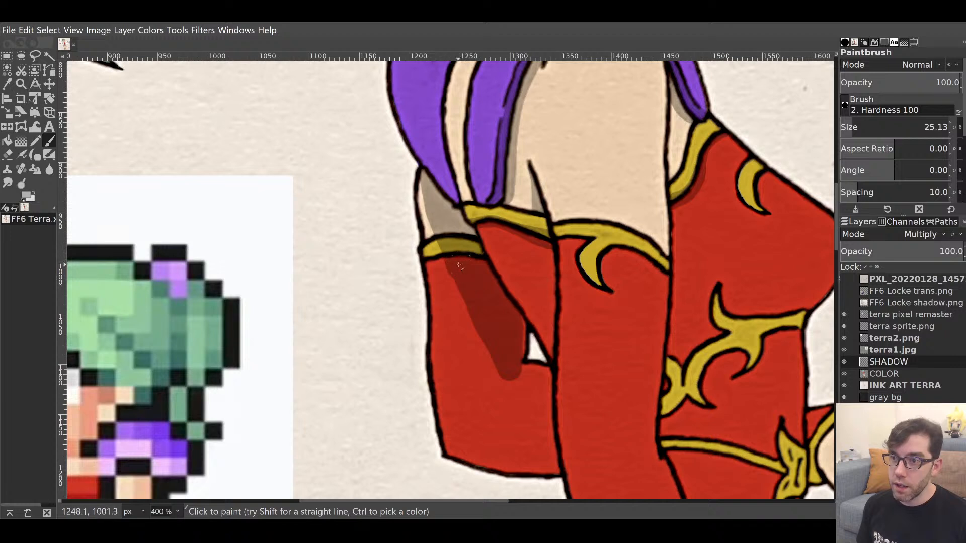
{"action": "mouse_move", "coordinate": [471, 445]}
{"action": "left_mouse_down"}
{"action": "mouse_move", "coordinate": [450, 397]}
{"action": "mouse_move", "coordinate": [446, 249]}
{"action": "left_mouse_up"}
{"action": "mouse_move", "coordinate": [462, 303]}
{"action": "left_mouse_down"}
{"action": "mouse_move", "coordinate": [474, 434]}
{"action": "mouse_move", "coordinate": [546, 448]}
{"action": "mouse_move", "coordinate": [542, 374]}
{"action": "mouse_move", "coordinate": [516, 372]}
{"action": "mouse_move", "coordinate": [507, 349]}
{"action": "mouse_move", "coordinate": [481, 377]}
{"action": "mouse_move", "coordinate": [484, 423]}
{"action": "mouse_move", "coordinate": [488, 408]}
{"action": "mouse_move", "coordinate": [494, 422]}
{"action": "mouse_move", "coordinate": [481, 375]}
{"action": "mouse_move", "coordinate": [512, 400]}
{"action": "mouse_move", "coordinate": [526, 389]}
{"action": "mouse_move", "coordinate": [530, 409]}
{"action": "left_mouse_up"}
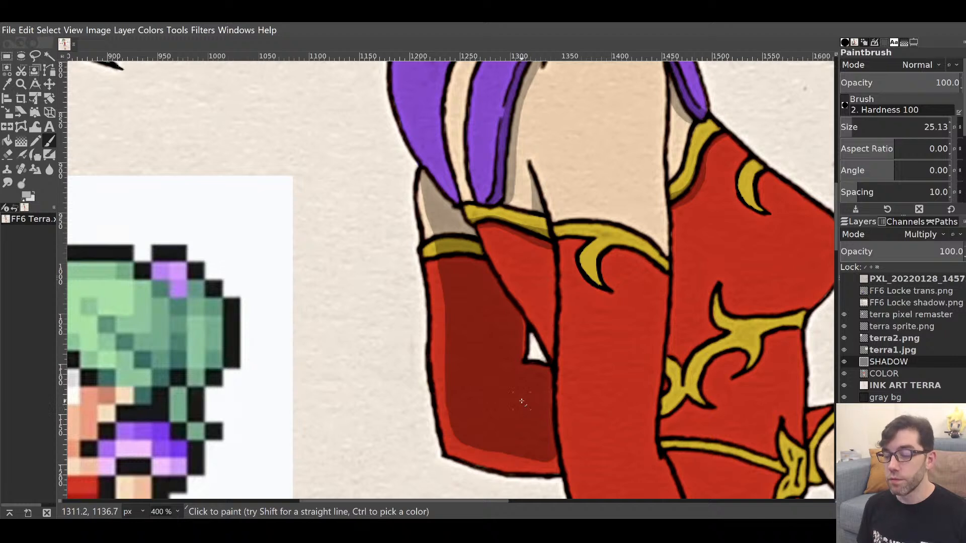
Erase shadow along the sleeve's inner edge, then darken the sleeve's upper-left part.
{"action": "key", "text": "shift+e"}
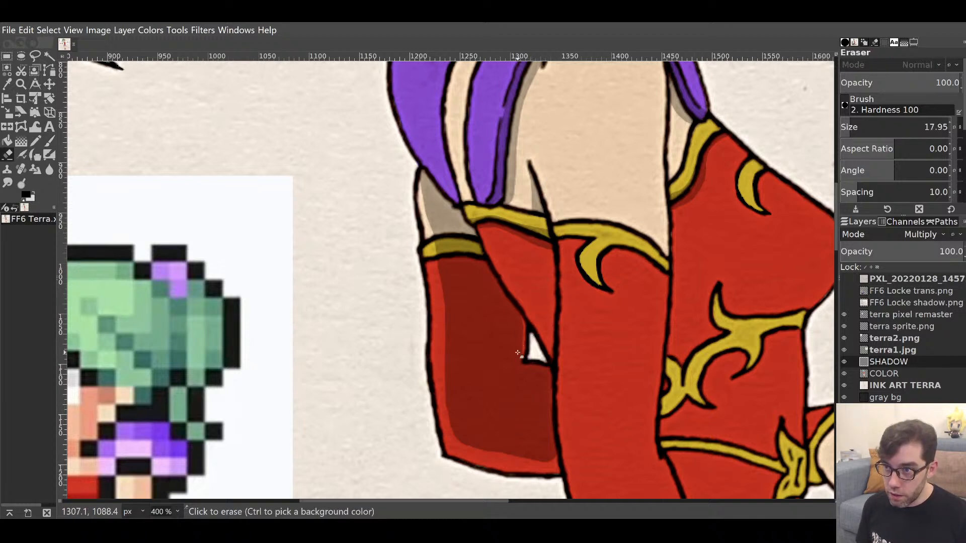
{"action": "left_click_drag", "start_coordinate": [523, 355], "coordinate": [521, 315]}
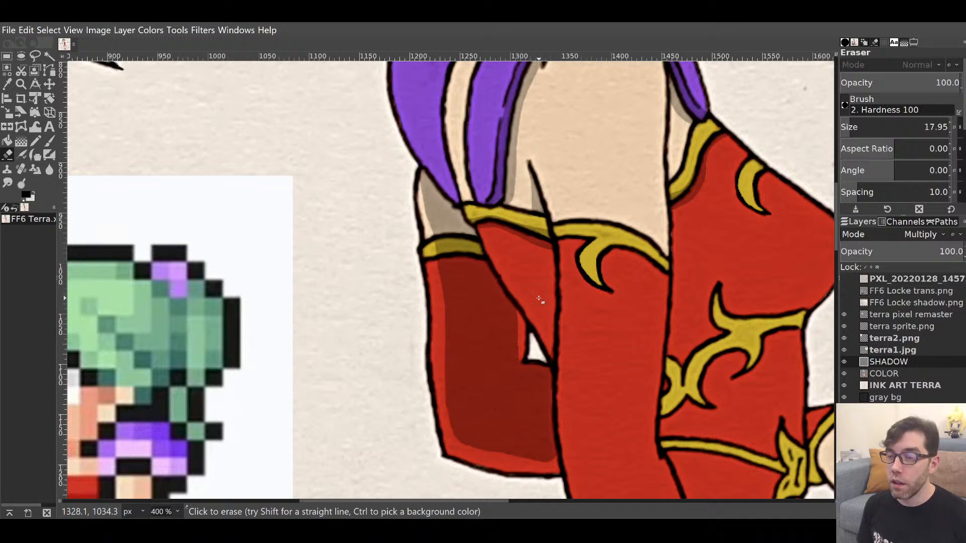
{"action": "key", "text": "p"}
{"action": "mouse_move", "coordinate": [548, 218]}
{"action": "left_mouse_down"}
{"action": "mouse_move", "coordinate": [511, 362]}
{"action": "mouse_move", "coordinate": [512, 222]}
{"action": "left_mouse_up"}
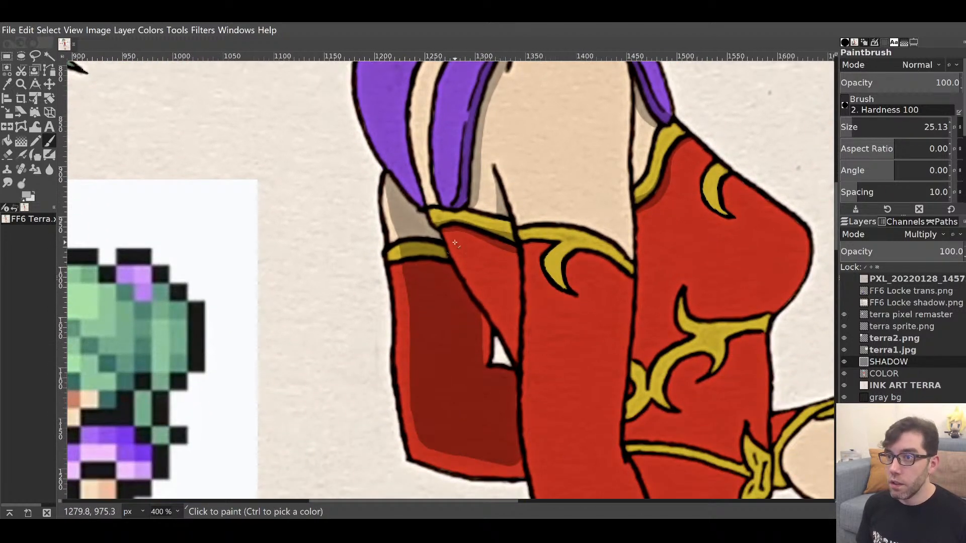
{"action": "mouse_move", "coordinate": [454, 245]}
{"action": "left_mouse_down"}
{"action": "mouse_move", "coordinate": [448, 236]}
{"action": "mouse_move", "coordinate": [478, 289]}
{"action": "mouse_move", "coordinate": [480, 268]}
{"action": "left_mouse_up"}
{"action": "mouse_move", "coordinate": [493, 257]}
{"action": "left_mouse_down"}
{"action": "mouse_move", "coordinate": [507, 317]}
{"action": "mouse_move", "coordinate": [491, 293]}
{"action": "mouse_move", "coordinate": [479, 294]}
{"action": "mouse_move", "coordinate": [516, 361]}
{"action": "mouse_move", "coordinate": [511, 294]}
{"action": "mouse_move", "coordinate": [511, 322]}
{"action": "mouse_move", "coordinate": [491, 294]}
{"action": "left_mouse_up"}
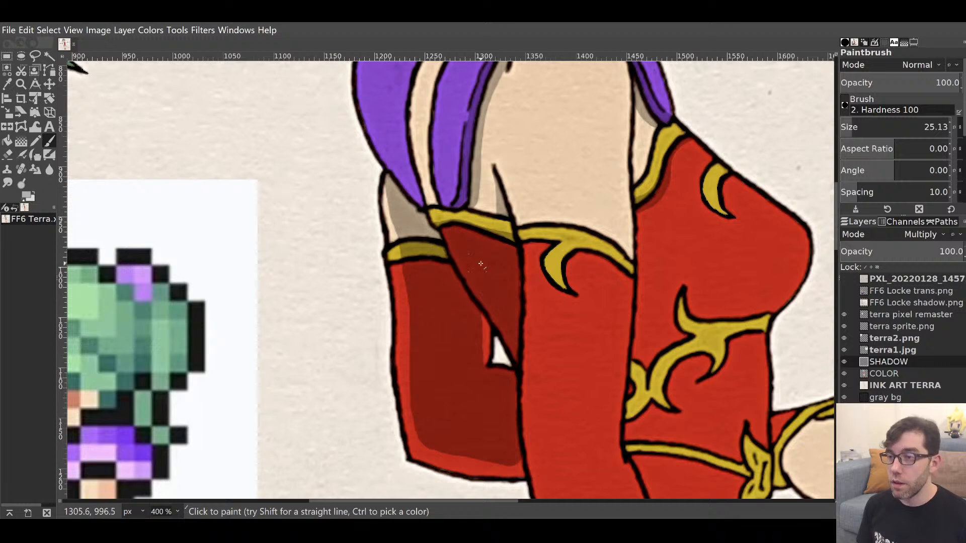
{"action": "scroll", "coordinate": [582, 211], "scroll_direction": "down", "scroll_amount": 6}
{"action": "scroll", "coordinate": [582, 211], "scroll_direction": "left", "scroll_amount": 1}
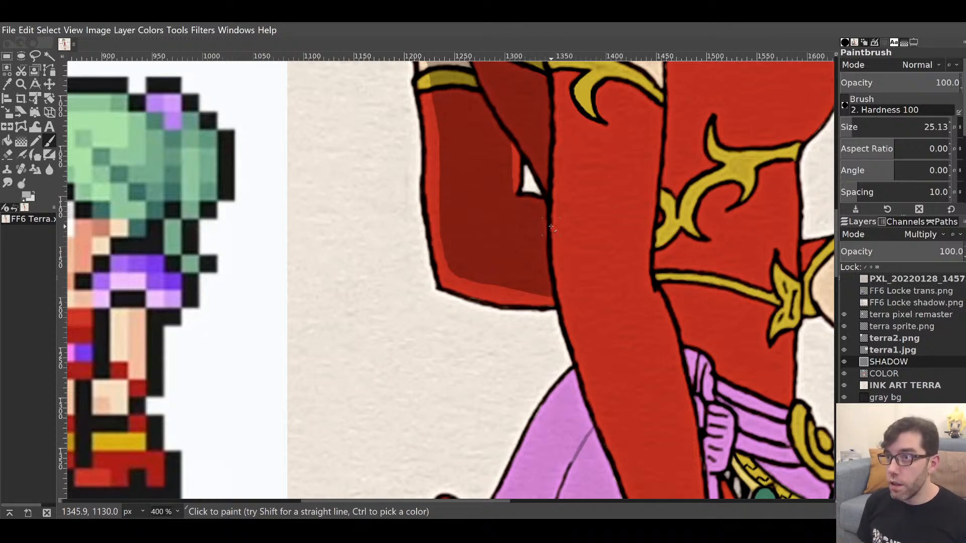
{"action": "mouse_move", "coordinate": [631, 230]}
{"action": "left_mouse_down"}
{"action": "mouse_move", "coordinate": [546, 427]}
{"action": "mouse_move", "coordinate": [559, 417]}
{"action": "left_mouse_up"}
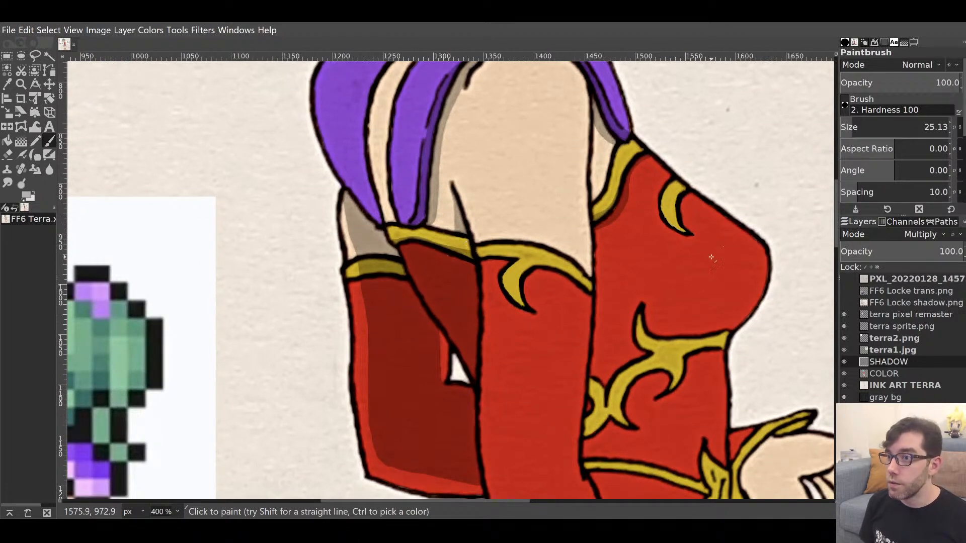
{"action": "mouse_move", "coordinate": [508, 347]}
{"action": "left_mouse_down"}
{"action": "mouse_move", "coordinate": [519, 225]}
{"action": "mouse_move", "coordinate": [506, 241]}
{"action": "mouse_move", "coordinate": [504, 224]}
{"action": "left_mouse_up"}
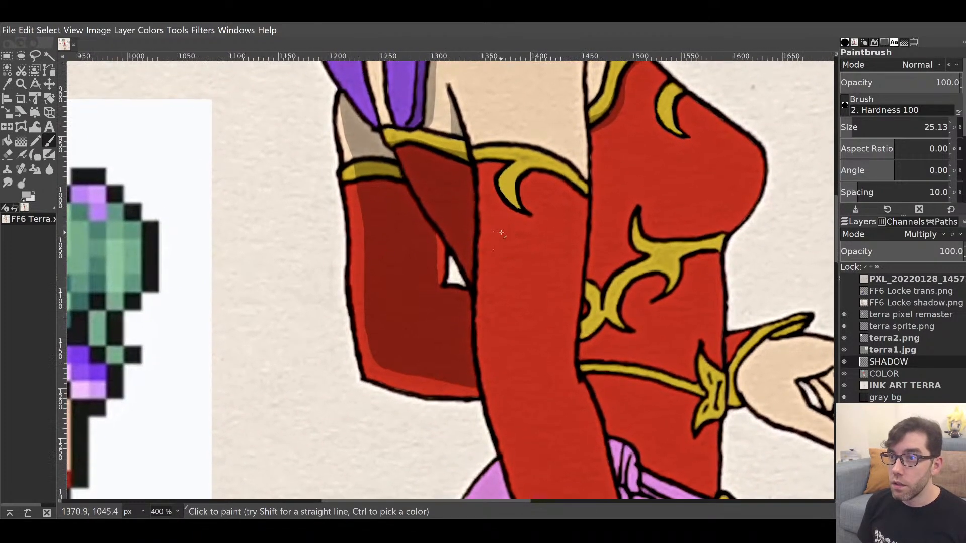
{"action": "left_click_drag", "start_coordinate": [514, 277], "coordinate": [510, 110]}
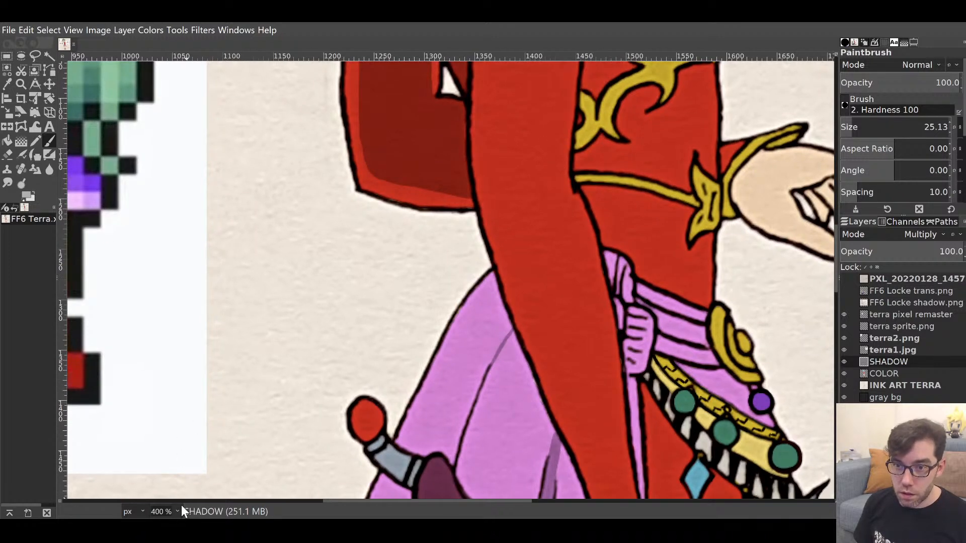
Shade the red sash's left side with shadow strokes from the upper sash down to the belt.
{"action": "left_click_drag", "start_coordinate": [510, 237], "coordinate": [480, 424]}
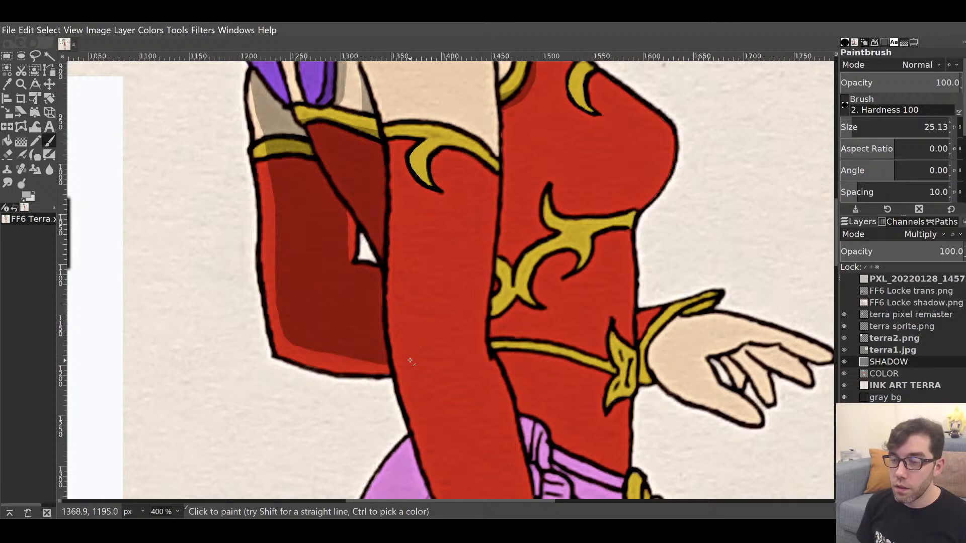
{"action": "left_click_drag", "start_coordinate": [410, 360], "coordinate": [417, 253]}
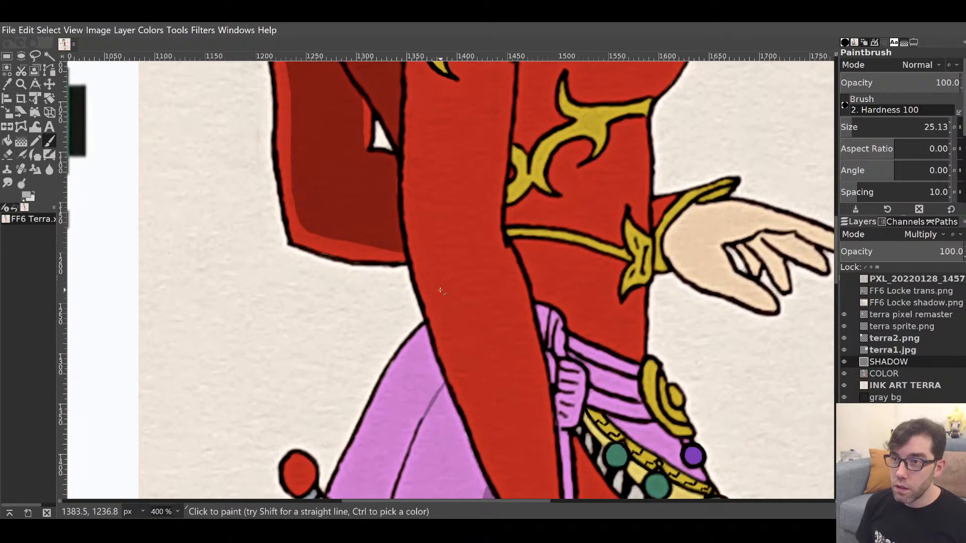
{"action": "mouse_move", "coordinate": [432, 311]}
{"action": "left_mouse_down"}
{"action": "mouse_move", "coordinate": [425, 265]}
{"action": "mouse_move", "coordinate": [480, 345]}
{"action": "mouse_move", "coordinate": [444, 312]}
{"action": "left_mouse_up"}
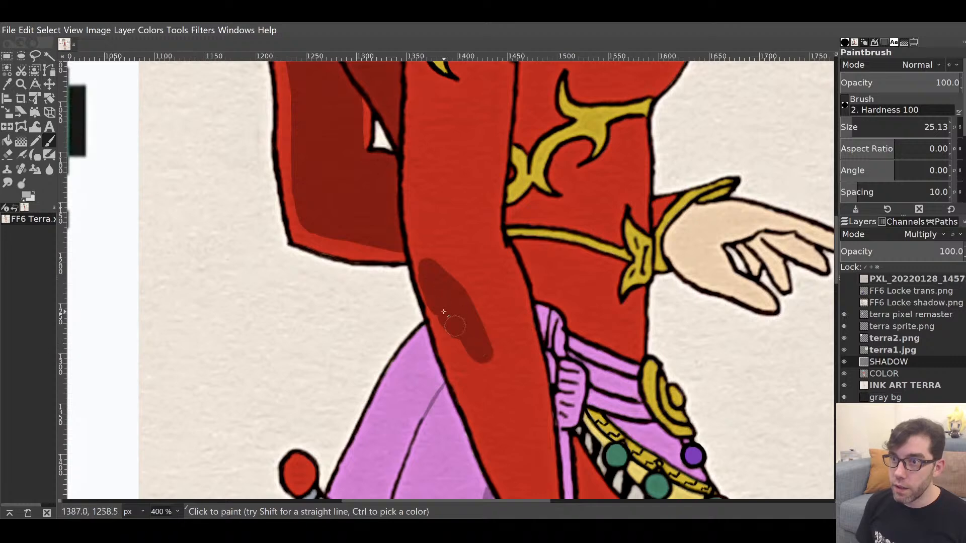
{"action": "left_click_drag", "start_coordinate": [455, 356], "coordinate": [456, 227]}
{"action": "left_click_drag", "start_coordinate": [443, 191], "coordinate": [483, 294]}
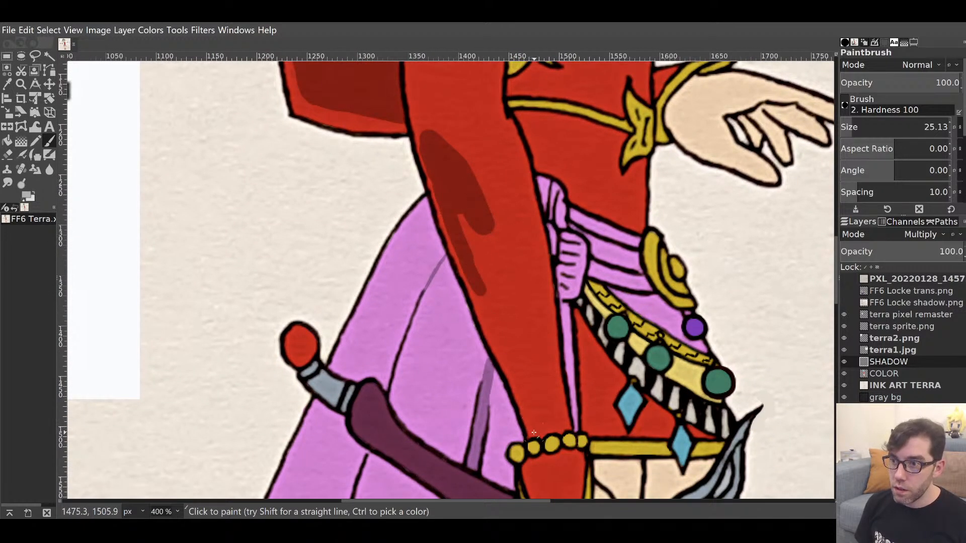
{"action": "left_click_drag", "start_coordinate": [534, 433], "coordinate": [487, 303]}
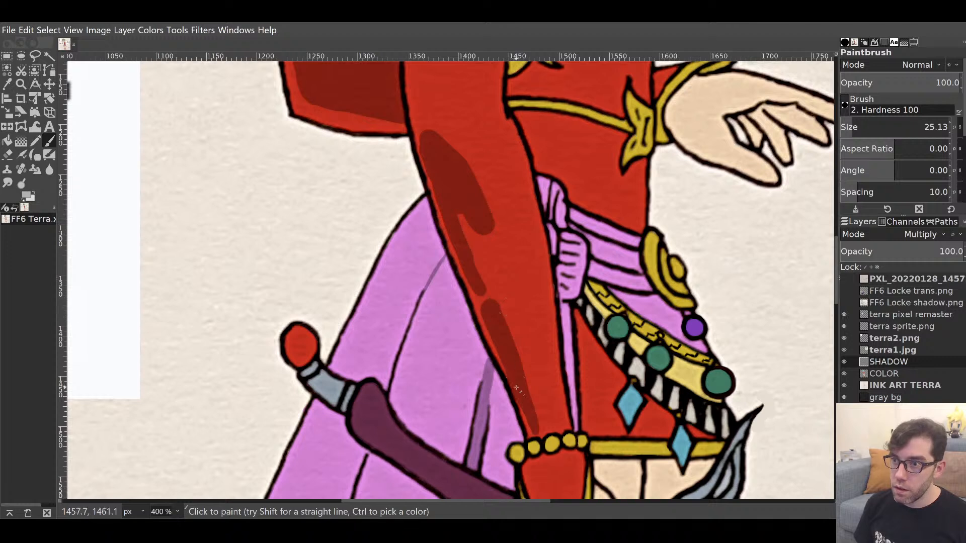
{"action": "mouse_move", "coordinate": [516, 387]}
{"action": "left_mouse_down"}
{"action": "mouse_move", "coordinate": [482, 308]}
{"action": "mouse_move", "coordinate": [467, 252]}
{"action": "mouse_move", "coordinate": [471, 231]}
{"action": "mouse_move", "coordinate": [457, 215]}
{"action": "left_mouse_up"}
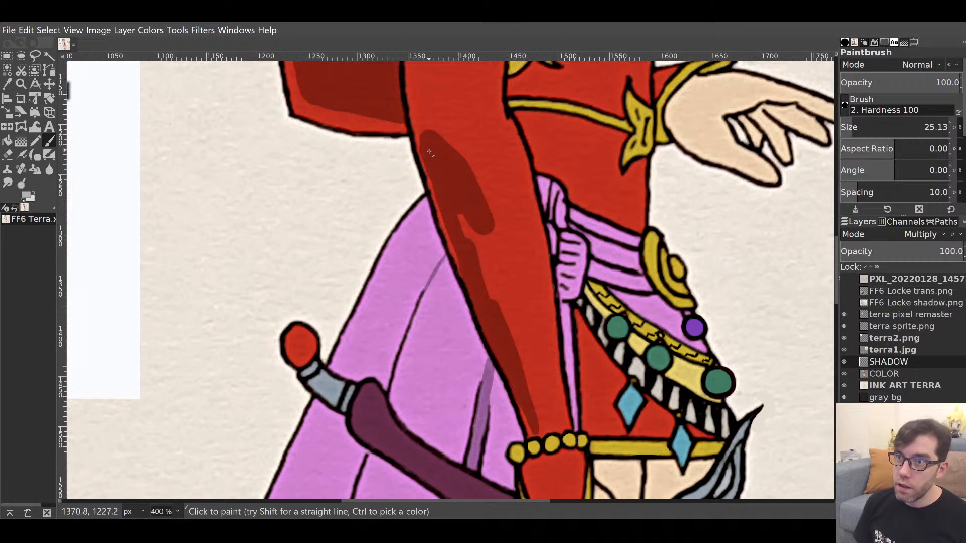
{"action": "mouse_move", "coordinate": [429, 151]}
{"action": "left_mouse_down"}
{"action": "mouse_move", "coordinate": [464, 251]}
{"action": "mouse_move", "coordinate": [457, 203]}
{"action": "mouse_move", "coordinate": [485, 240]}
{"action": "mouse_move", "coordinate": [477, 211]}
{"action": "mouse_move", "coordinate": [520, 367]}
{"action": "mouse_move", "coordinate": [505, 296]}
{"action": "left_mouse_up"}
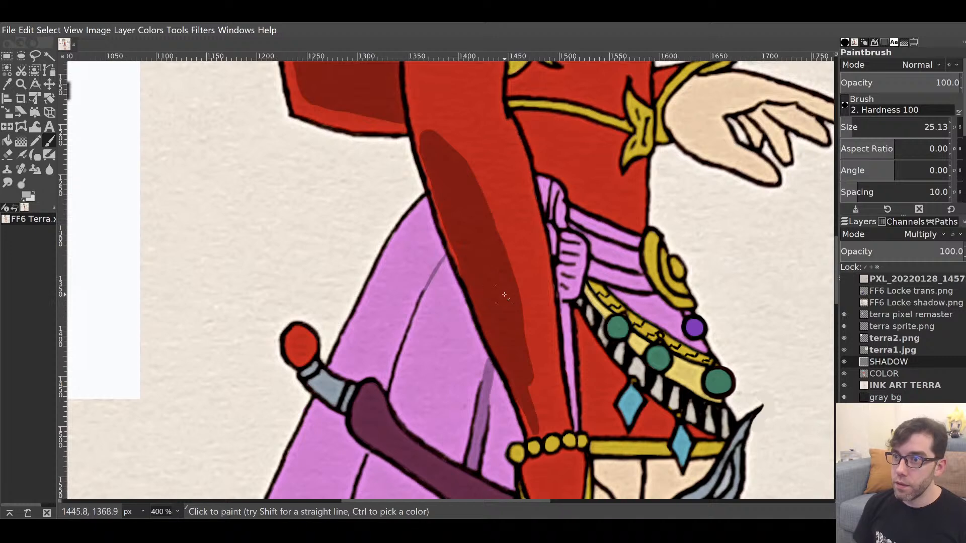
{"action": "mouse_move", "coordinate": [528, 398]}
{"action": "left_mouse_down"}
{"action": "mouse_move", "coordinate": [531, 372]}
{"action": "mouse_move", "coordinate": [537, 436]}
{"action": "mouse_move", "coordinate": [555, 333]}
{"action": "mouse_move", "coordinate": [548, 324]}
{"action": "left_mouse_up"}
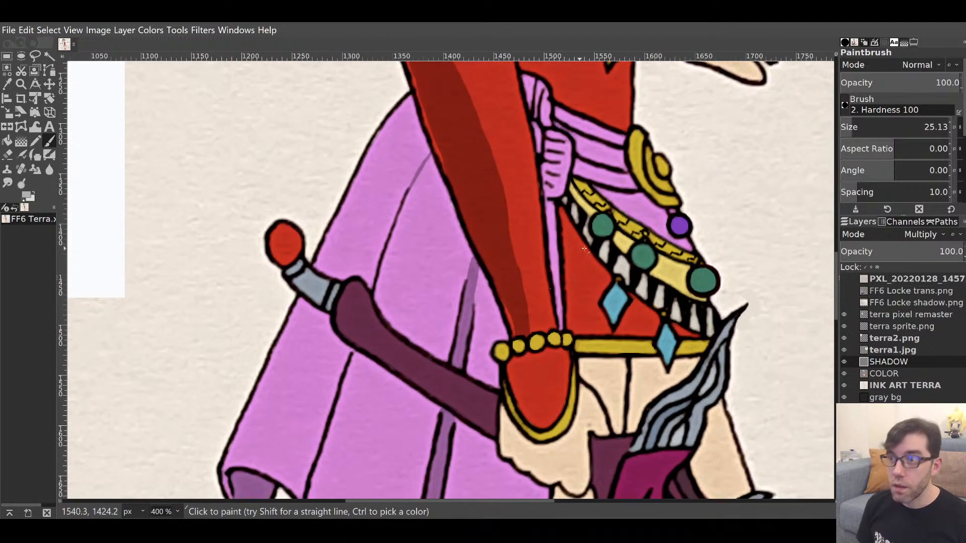
Drop the brush size to 13.11 and shade the beads, sash tip and cream cloth beneath it.
{"action": "left_click", "coordinate": [923, 126]}
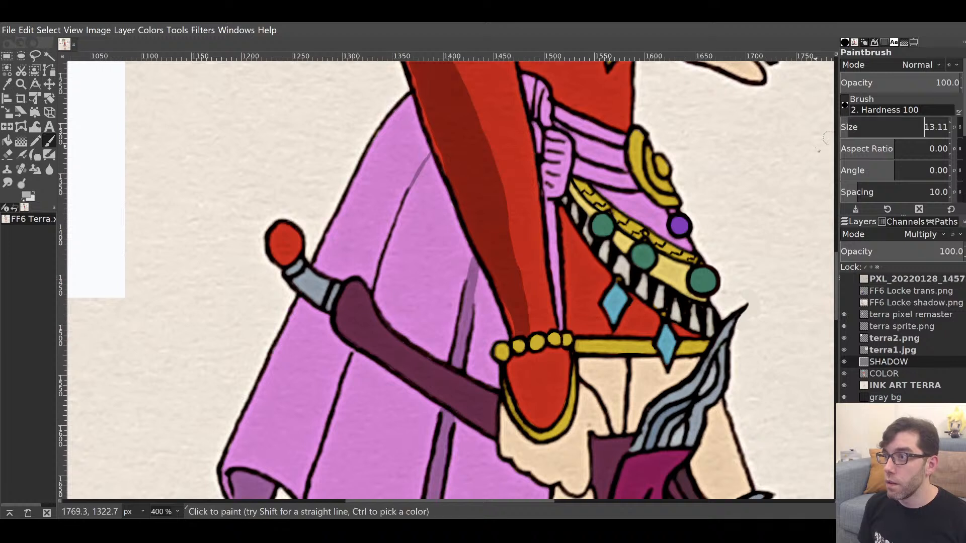
{"action": "left_click_drag", "start_coordinate": [501, 355], "coordinate": [562, 340]}
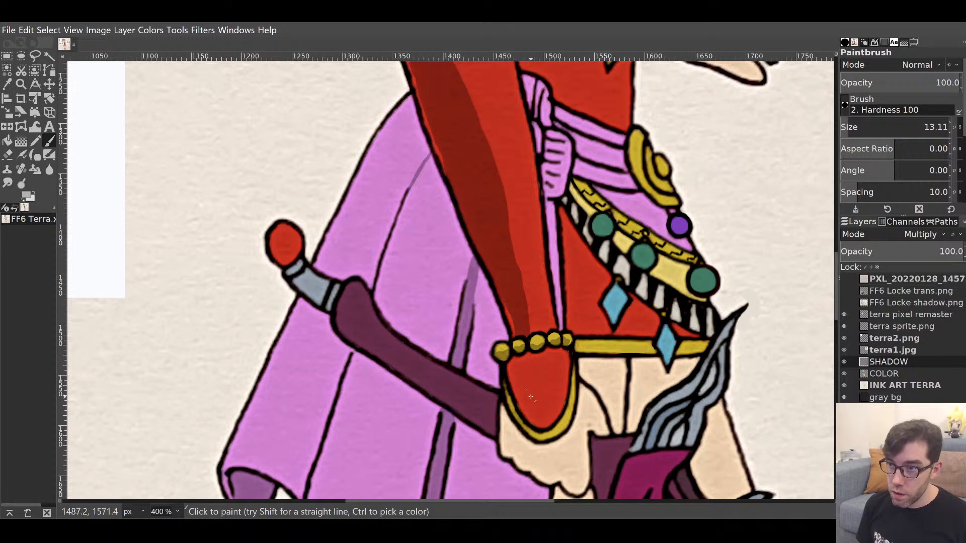
{"action": "left_click_drag", "start_coordinate": [508, 365], "coordinate": [562, 349]}
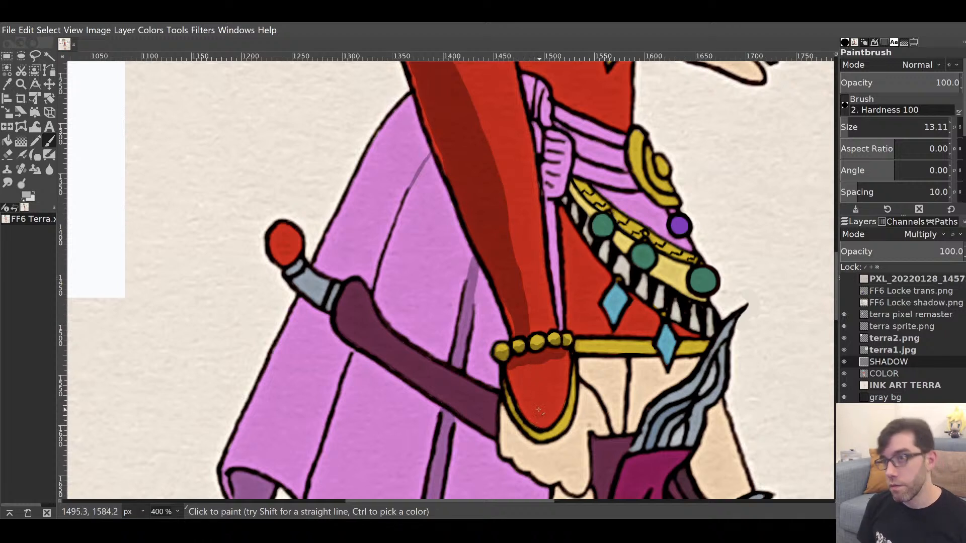
{"action": "mouse_move", "coordinate": [542, 419]}
{"action": "left_mouse_down"}
{"action": "mouse_move", "coordinate": [528, 363]}
{"action": "mouse_move", "coordinate": [527, 387]}
{"action": "mouse_move", "coordinate": [514, 378]}
{"action": "mouse_move", "coordinate": [533, 423]}
{"action": "mouse_move", "coordinate": [524, 399]}
{"action": "left_mouse_up"}
{"action": "left_click_drag", "start_coordinate": [533, 437], "coordinate": [515, 393]}
{"action": "scroll", "coordinate": [515, 392], "scroll_direction": "down", "scroll_amount": 5}
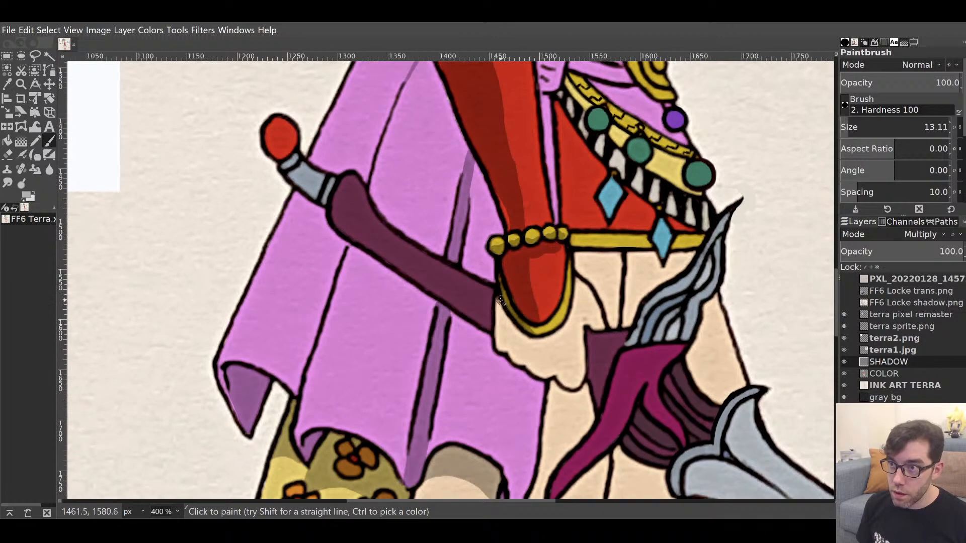
{"action": "mouse_move", "coordinate": [500, 300]}
{"action": "left_mouse_down"}
{"action": "mouse_move", "coordinate": [522, 345]}
{"action": "mouse_move", "coordinate": [510, 328]}
{"action": "mouse_move", "coordinate": [529, 349]}
{"action": "mouse_move", "coordinate": [544, 346]}
{"action": "mouse_move", "coordinate": [523, 349]}
{"action": "mouse_move", "coordinate": [557, 336]}
{"action": "left_mouse_up"}
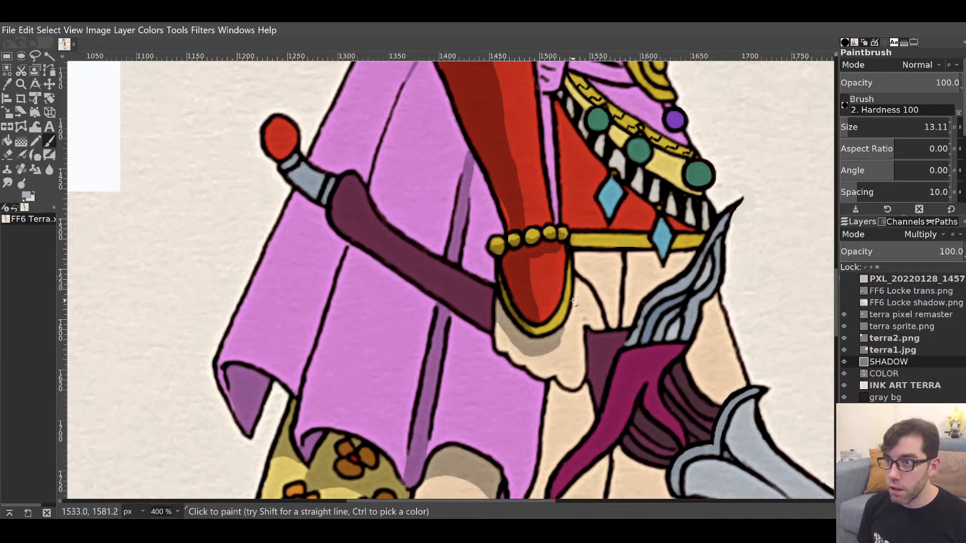
{"action": "left_click_drag", "start_coordinate": [572, 301], "coordinate": [552, 346]}
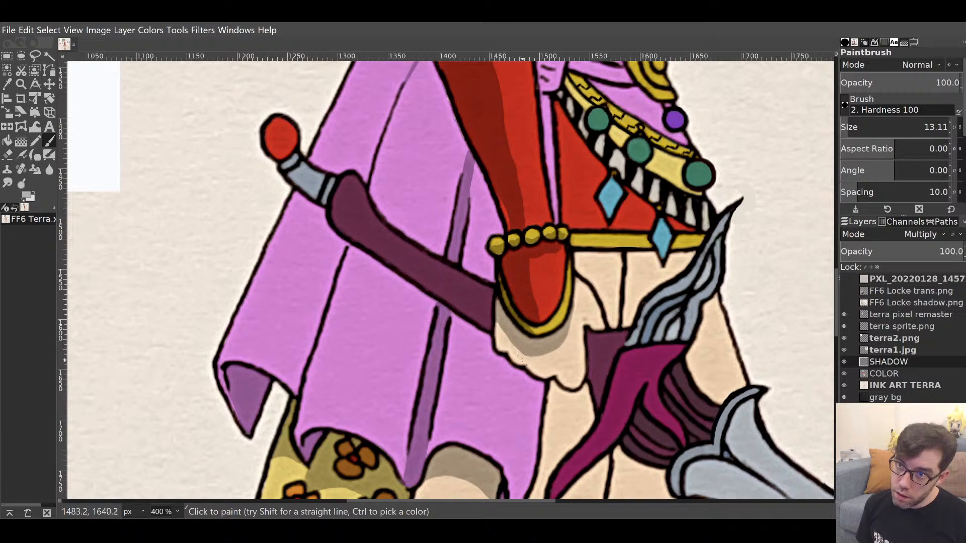
{"action": "left_click_drag", "start_coordinate": [521, 360], "coordinate": [501, 327]}
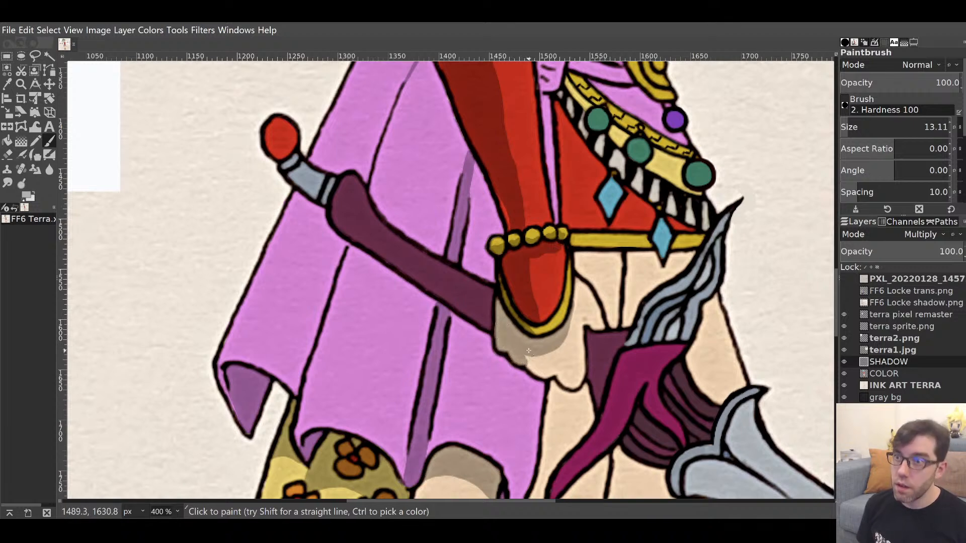
{"action": "mouse_move", "coordinate": [538, 374]}
{"action": "left_mouse_down"}
{"action": "mouse_move", "coordinate": [531, 350]}
{"action": "mouse_move", "coordinate": [535, 372]}
{"action": "left_mouse_up"}
With brush size 7.40, paint dark shadow under the gold trim and along the curl's lower-left edge.
{"action": "scroll", "coordinate": [565, 267], "scroll_direction": "up", "scroll_amount": 5}
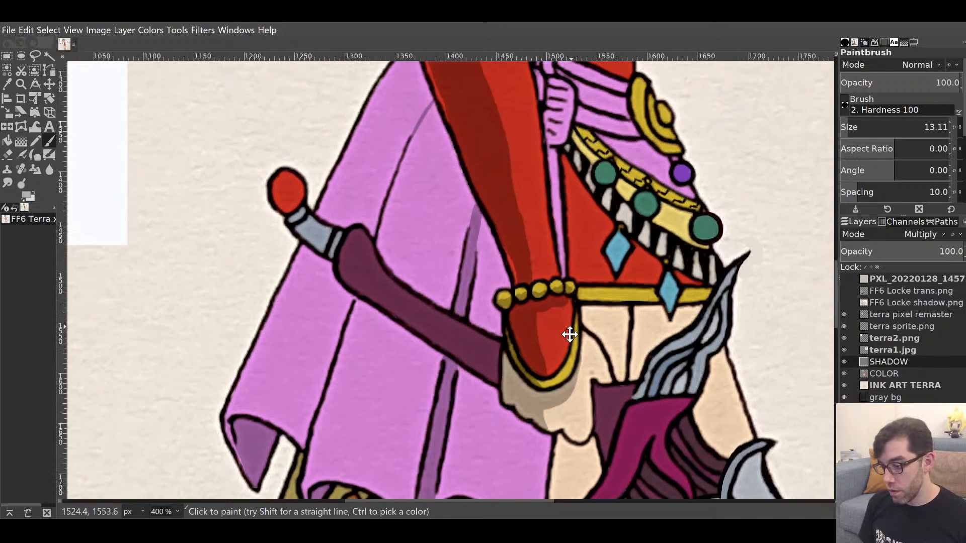
{"action": "scroll", "coordinate": [551, 345], "scroll_direction": "up", "scroll_amount": 8}
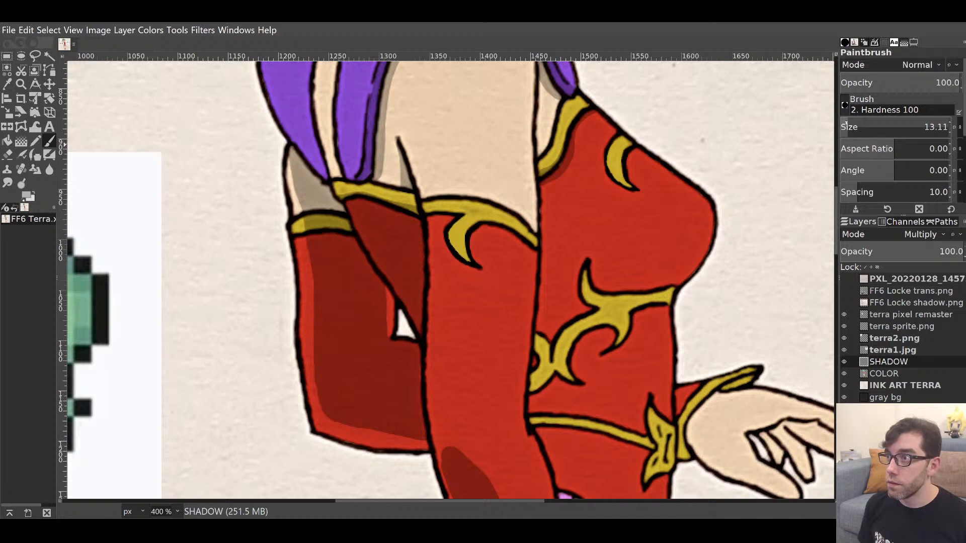
{"action": "left_click", "coordinate": [846, 126]}
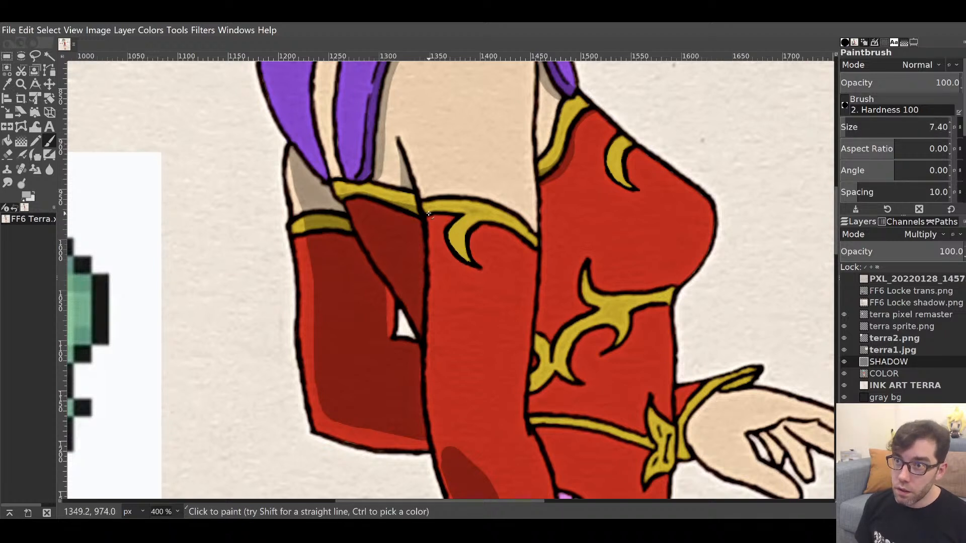
{"action": "mouse_move", "coordinate": [427, 211]}
{"action": "left_mouse_down"}
{"action": "mouse_move", "coordinate": [455, 219]}
{"action": "mouse_move", "coordinate": [477, 265]}
{"action": "mouse_move", "coordinate": [489, 213]}
{"action": "mouse_move", "coordinate": [482, 221]}
{"action": "mouse_move", "coordinate": [535, 249]}
{"action": "left_mouse_up"}
{"action": "left_click_drag", "start_coordinate": [479, 226], "coordinate": [534, 255]}
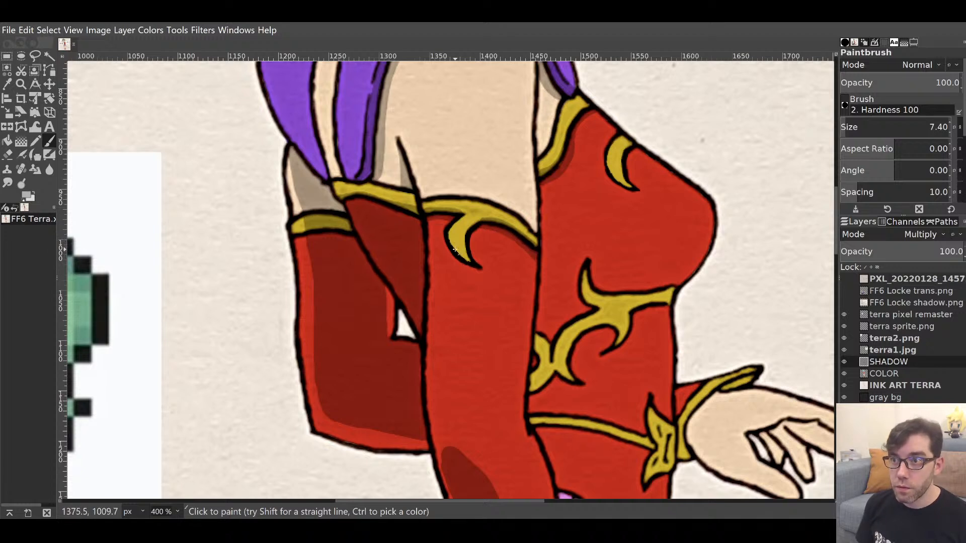
{"action": "mouse_move", "coordinate": [448, 231]}
{"action": "left_mouse_down"}
{"action": "mouse_move", "coordinate": [489, 275]}
{"action": "mouse_move", "coordinate": [458, 257]}
{"action": "left_mouse_up"}
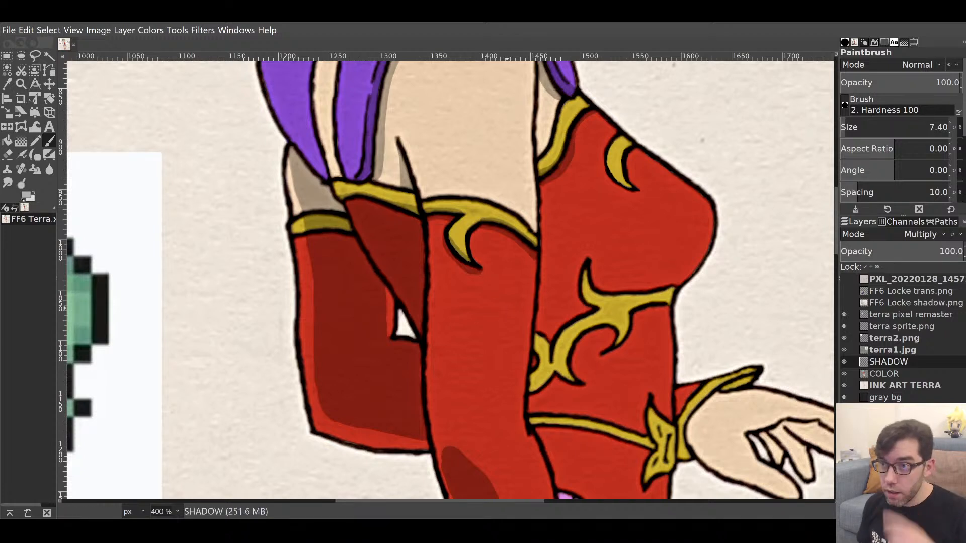
Erase the excess shadow below the curl's tip, then zoom out to review the full figure.
{"action": "key", "text": "shift+e"}
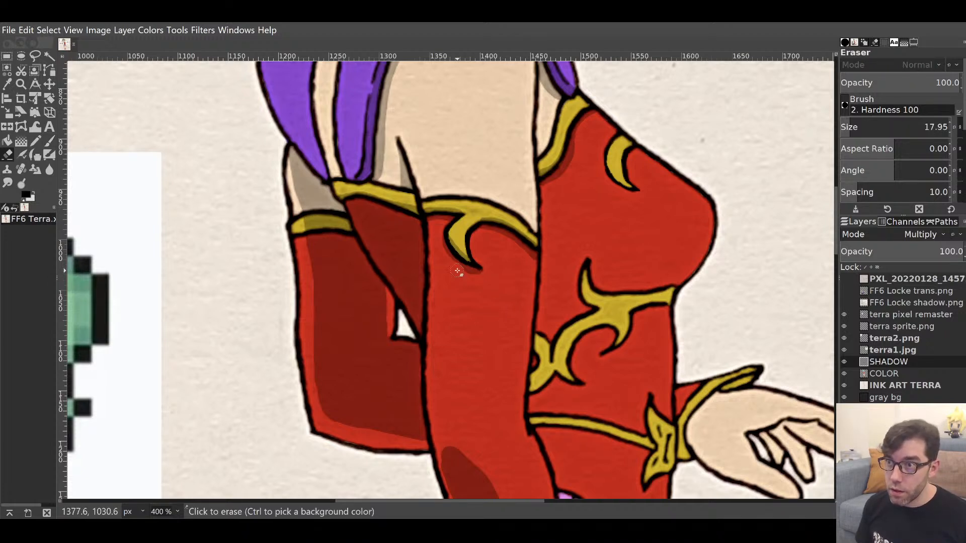
{"action": "left_click_drag", "start_coordinate": [456, 271], "coordinate": [488, 283]}
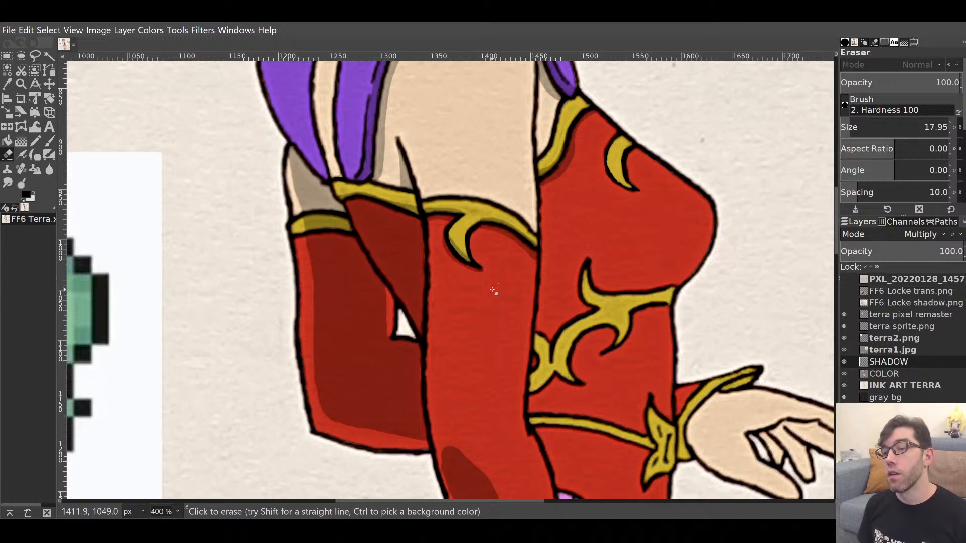
{"action": "key", "text": "p"}
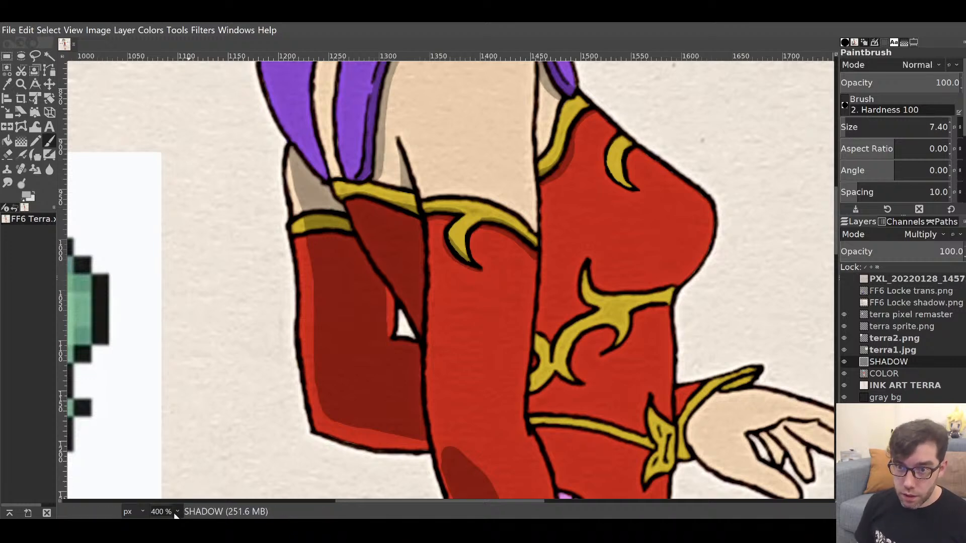
{"action": "left_click", "coordinate": [169, 448]}
{"action": "left_click_drag", "start_coordinate": [497, 247], "coordinate": [472, 280]}
{"action": "left_click_drag", "start_coordinate": [551, 314], "coordinate": [563, 333]}
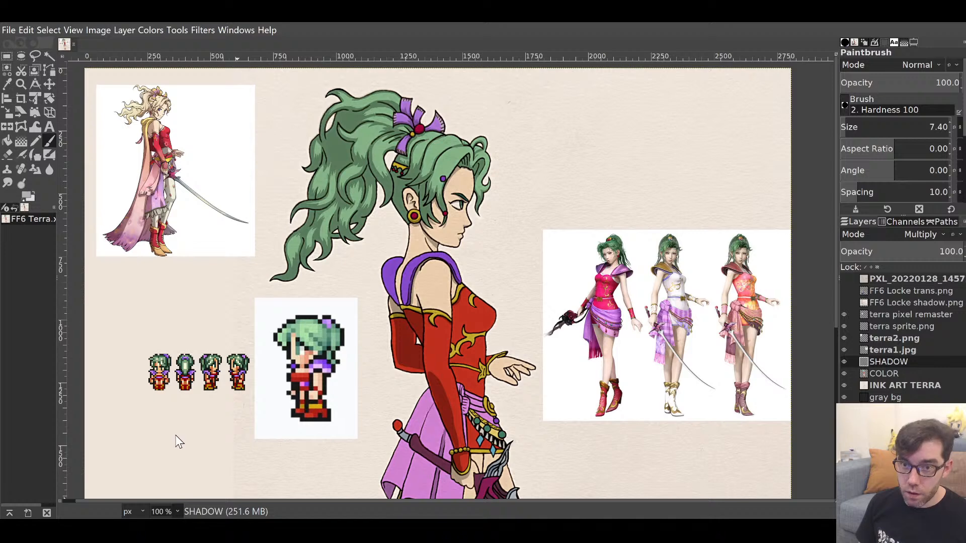
At 400%, paint a thin stroke up the sleeve's inner edge, then widen it upward at brush size 17.22.
{"action": "key", "text": "3"}
{"action": "left_click_drag", "start_coordinate": [452, 357], "coordinate": [572, 112]}
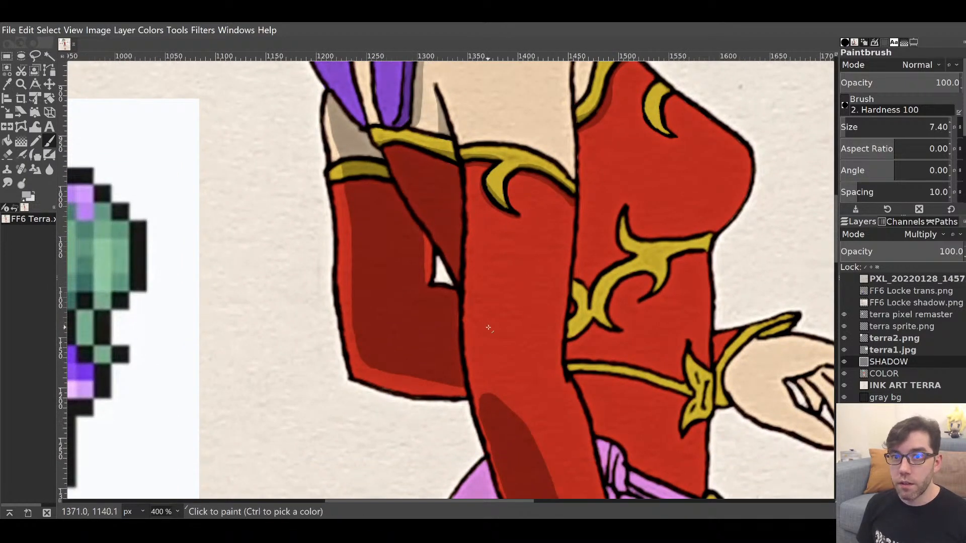
{"action": "left_click_drag", "start_coordinate": [489, 397], "coordinate": [483, 279]}
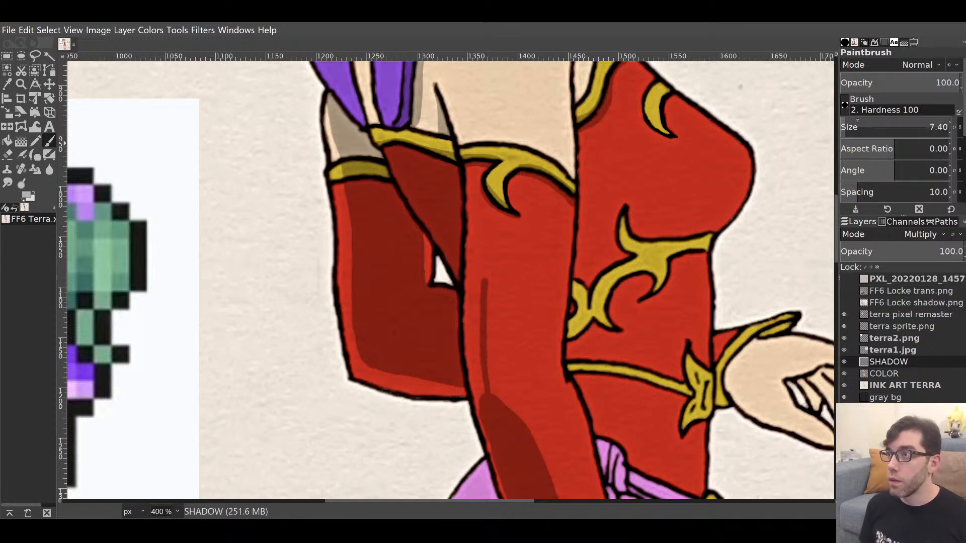
{"action": "left_click", "coordinate": [850, 125]}
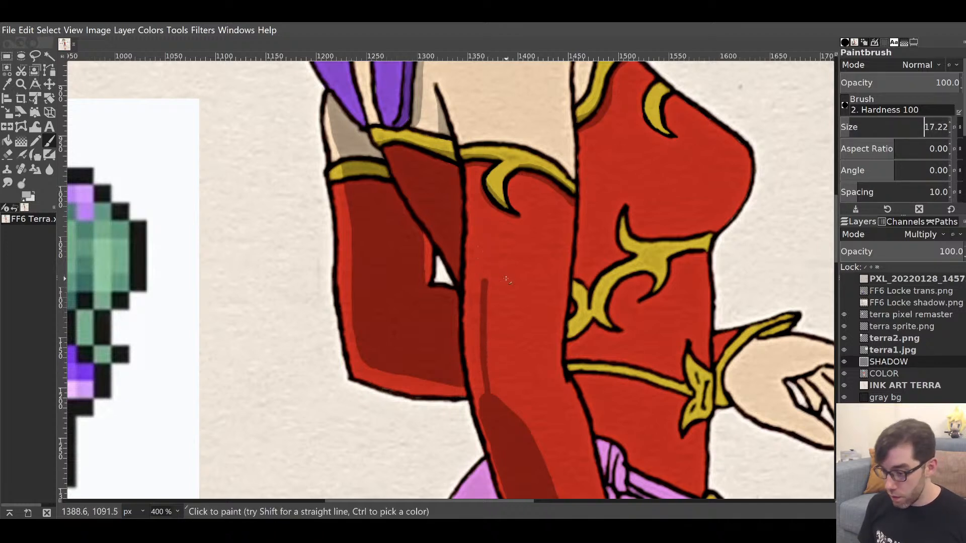
{"action": "mouse_move", "coordinate": [501, 423]}
{"action": "left_mouse_down"}
{"action": "mouse_move", "coordinate": [484, 397]}
{"action": "mouse_move", "coordinate": [491, 417]}
{"action": "mouse_move", "coordinate": [475, 365]}
{"action": "mouse_move", "coordinate": [481, 228]}
{"action": "mouse_move", "coordinate": [481, 270]}
{"action": "left_mouse_up"}
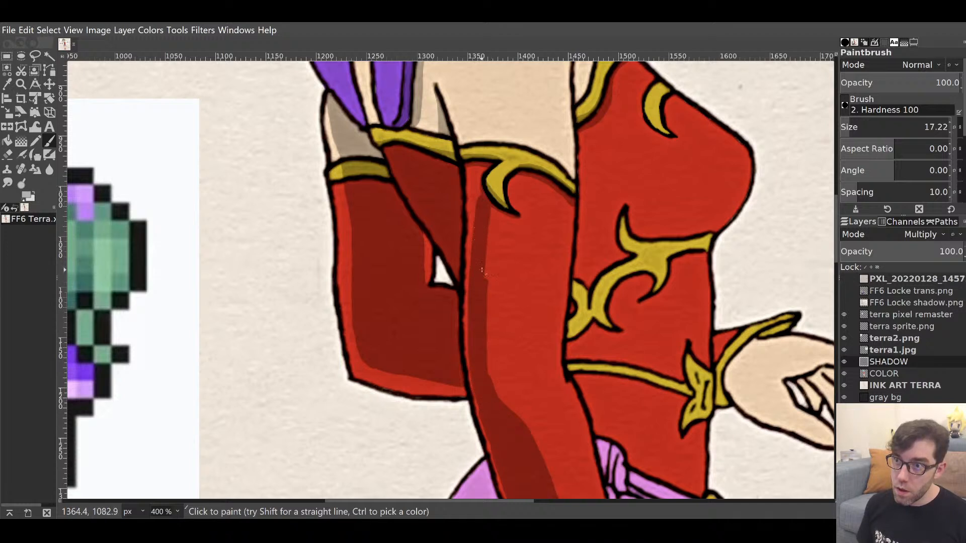
{"action": "mouse_move", "coordinate": [500, 413]}
{"action": "left_mouse_down"}
{"action": "mouse_move", "coordinate": [486, 336]}
{"action": "mouse_move", "coordinate": [488, 201]}
{"action": "left_mouse_up"}
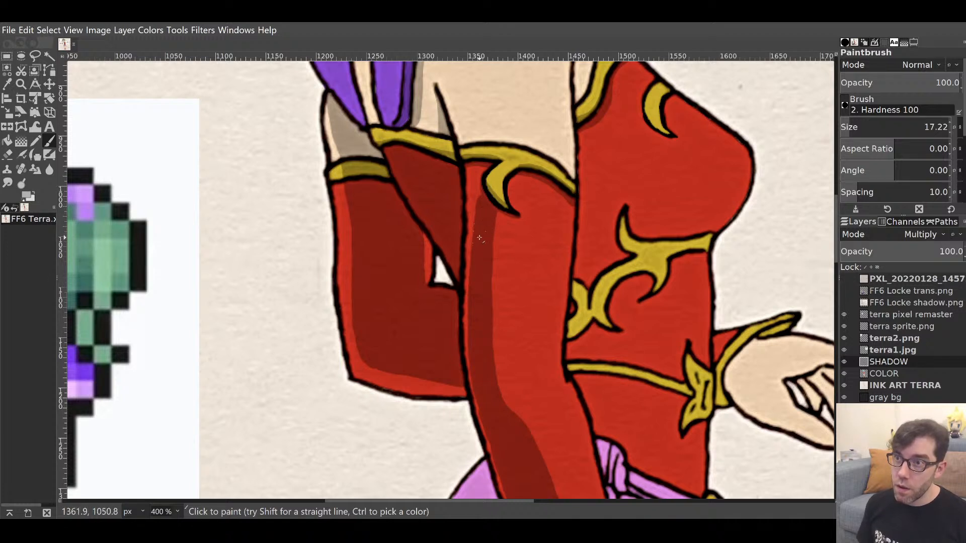
{"action": "mouse_move", "coordinate": [480, 238]}
{"action": "left_mouse_down"}
{"action": "mouse_move", "coordinate": [475, 163]}
{"action": "mouse_move", "coordinate": [475, 247]}
{"action": "left_mouse_up"}
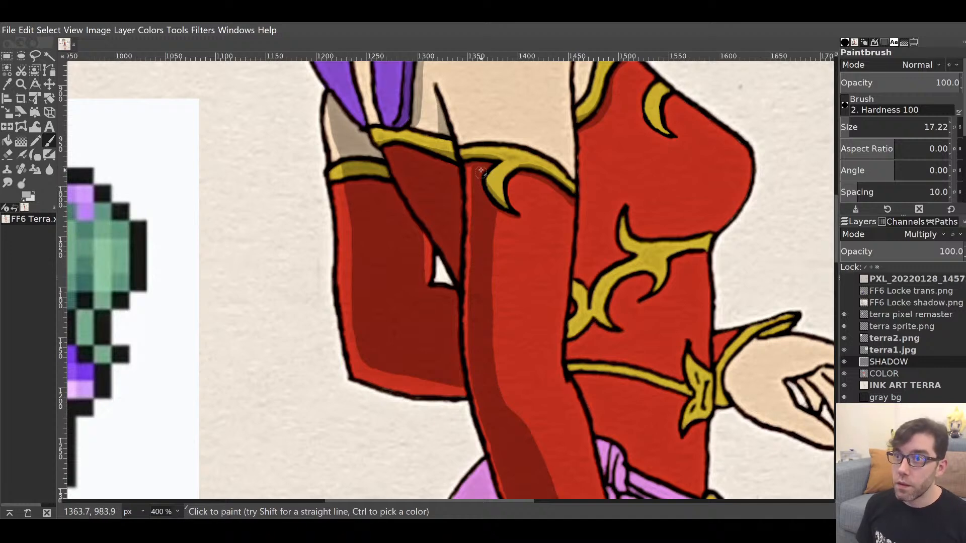
{"action": "left_click_drag", "start_coordinate": [540, 312], "coordinate": [567, 290]}
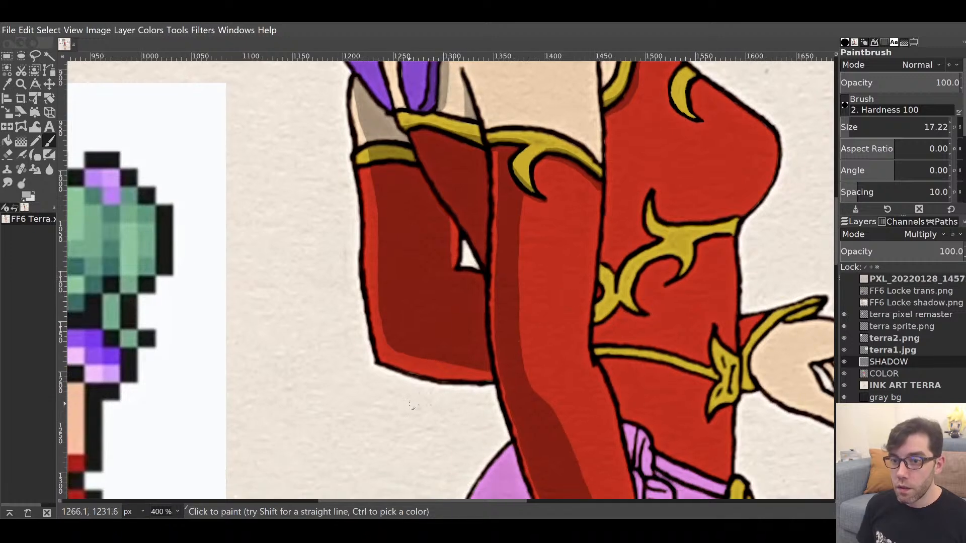
{"action": "left_click", "coordinate": [171, 435]}
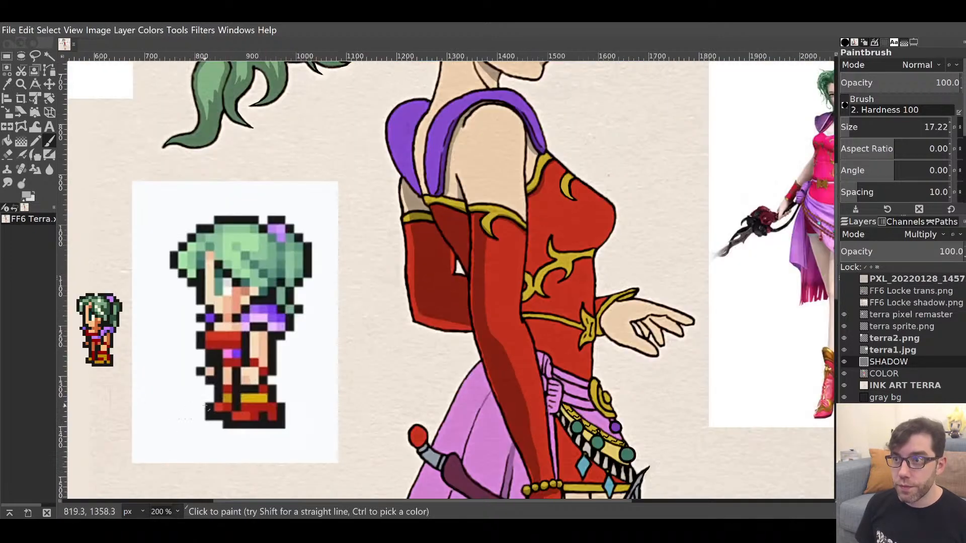
{"action": "left_click_drag", "start_coordinate": [558, 325], "coordinate": [545, 399]}
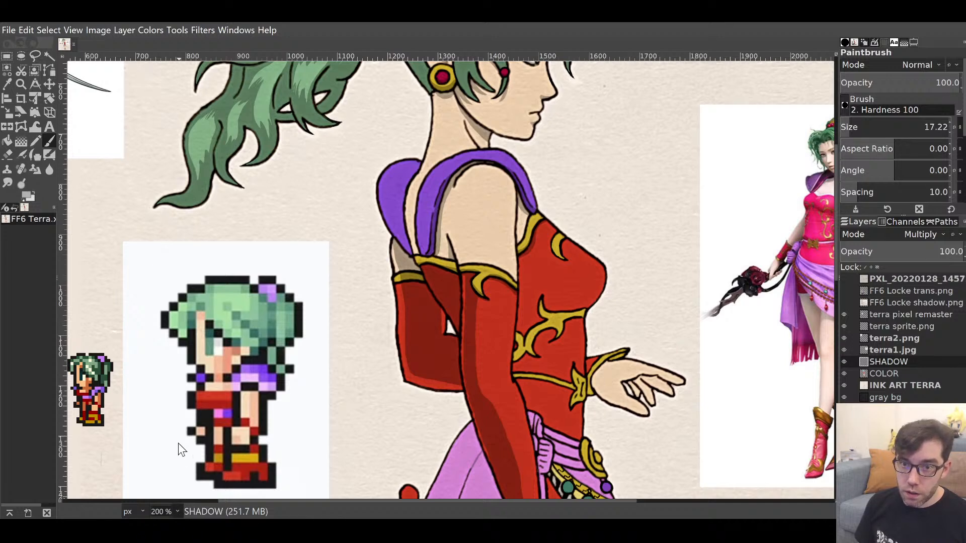
{"action": "left_click", "coordinate": [174, 423]}
{"action": "left_click_drag", "start_coordinate": [465, 237], "coordinate": [478, 507]}
{"action": "left_click_drag", "start_coordinate": [424, 347], "coordinate": [478, 317]}
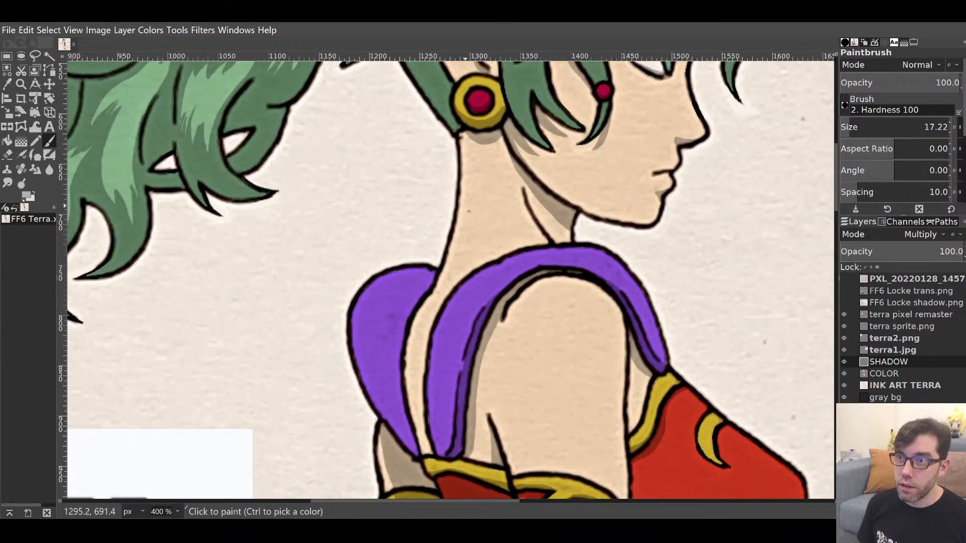
Shade down the back of the neck to the purple strap, erasing the top of that shadow.
{"action": "left_click_drag", "start_coordinate": [468, 197], "coordinate": [448, 271]}
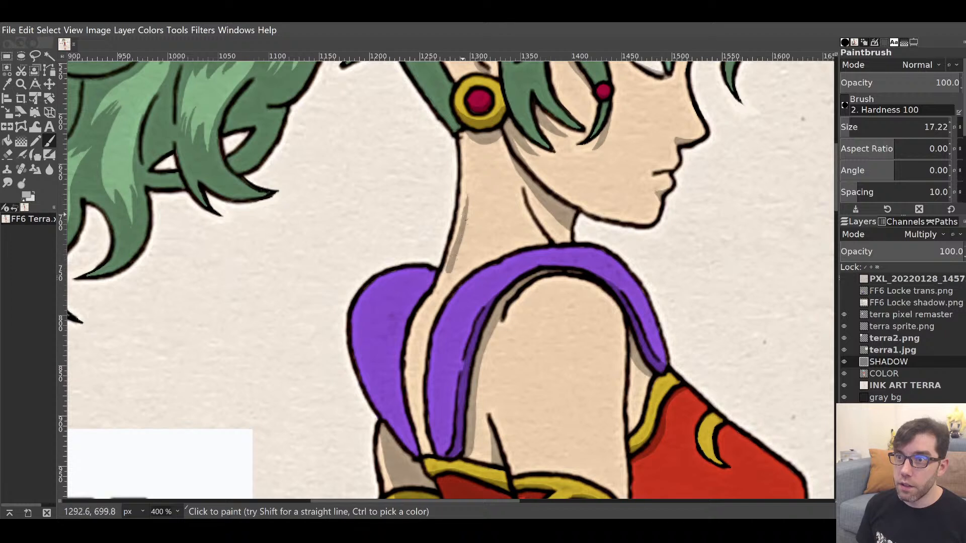
{"action": "mouse_move", "coordinate": [468, 200]}
{"action": "left_mouse_down"}
{"action": "mouse_move", "coordinate": [465, 250]}
{"action": "mouse_move", "coordinate": [441, 292]}
{"action": "mouse_move", "coordinate": [457, 276]}
{"action": "left_mouse_up"}
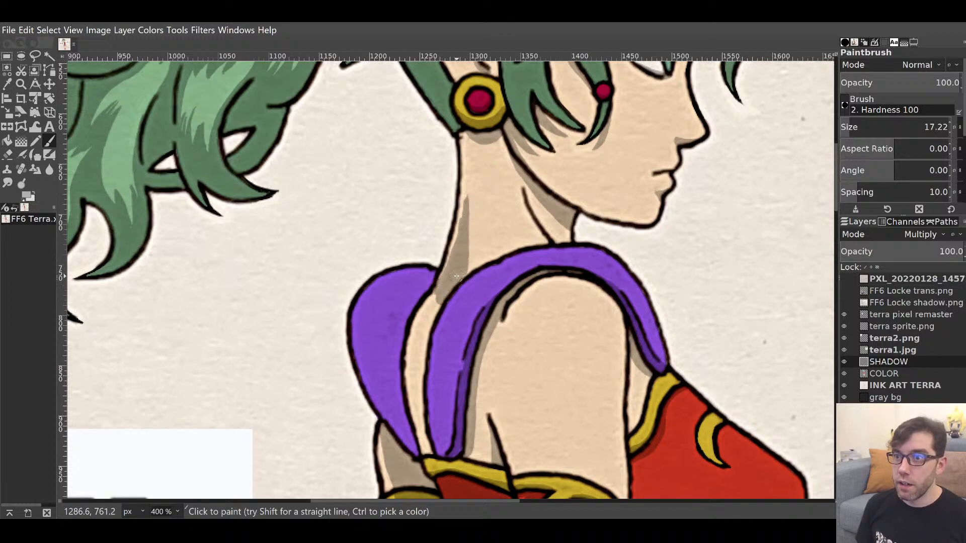
{"action": "scroll", "coordinate": [471, 202], "scroll_direction": "up", "scroll_amount": 3}
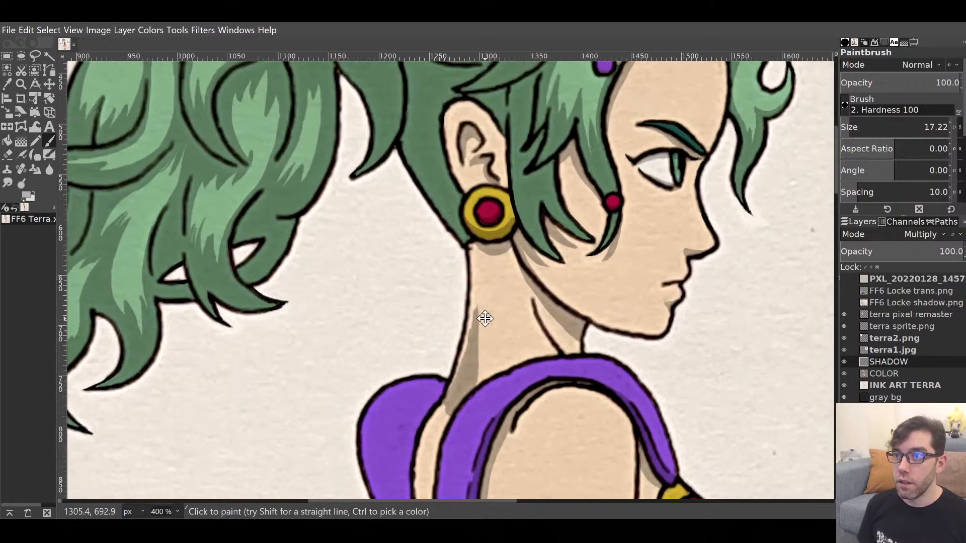
{"action": "left_click_drag", "start_coordinate": [480, 309], "coordinate": [467, 371]}
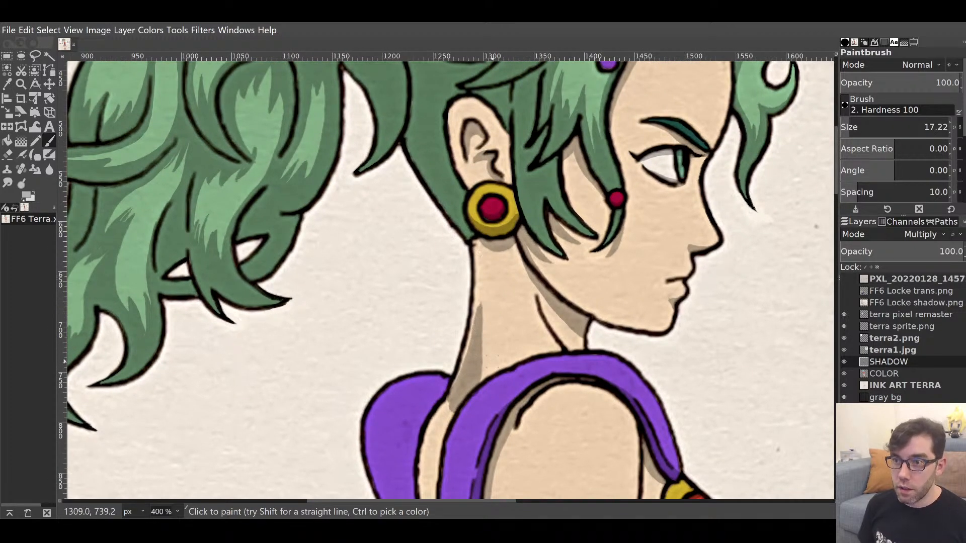
{"action": "key", "text": "shift+e"}
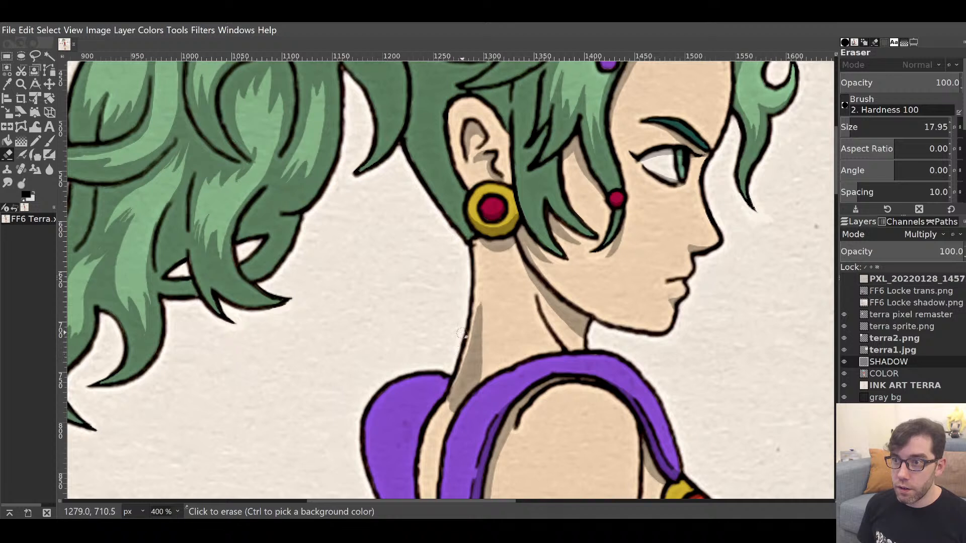
{"action": "mouse_move", "coordinate": [465, 316]}
{"action": "left_mouse_down"}
{"action": "mouse_move", "coordinate": [465, 300]}
{"action": "mouse_move", "coordinate": [495, 307]}
{"action": "left_mouse_up"}
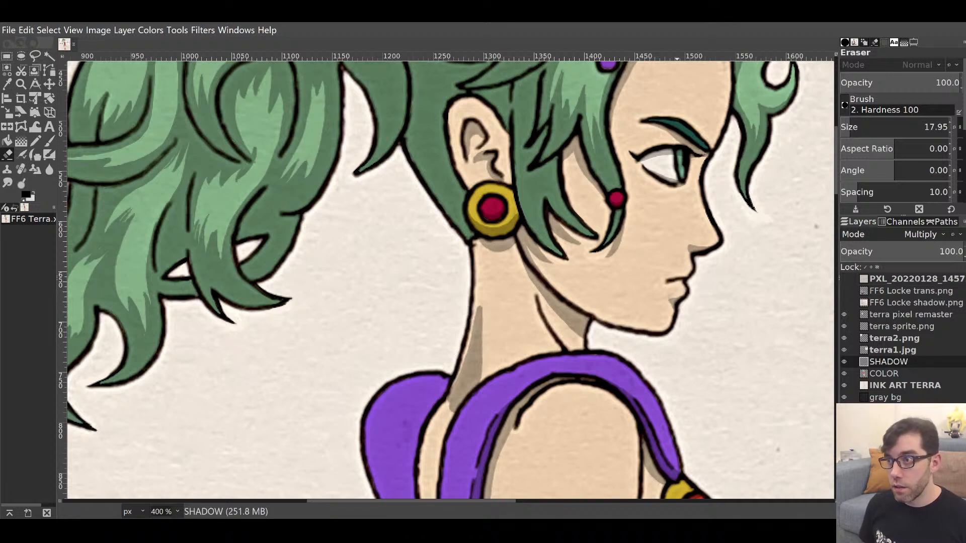
{"action": "key", "text": "p"}
Shade the skin beside the purple strap, the purple top's left edge and the yellow trim's end.
{"action": "left_click_drag", "start_coordinate": [462, 434], "coordinate": [564, 260]}
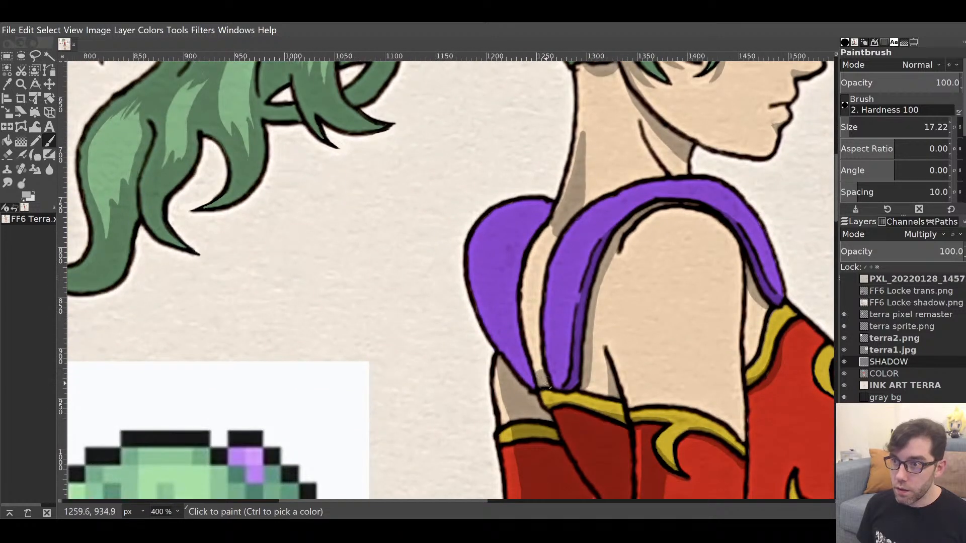
{"action": "mouse_move", "coordinate": [540, 372]}
{"action": "left_mouse_down"}
{"action": "mouse_move", "coordinate": [531, 346]}
{"action": "mouse_move", "coordinate": [541, 265]}
{"action": "left_mouse_up"}
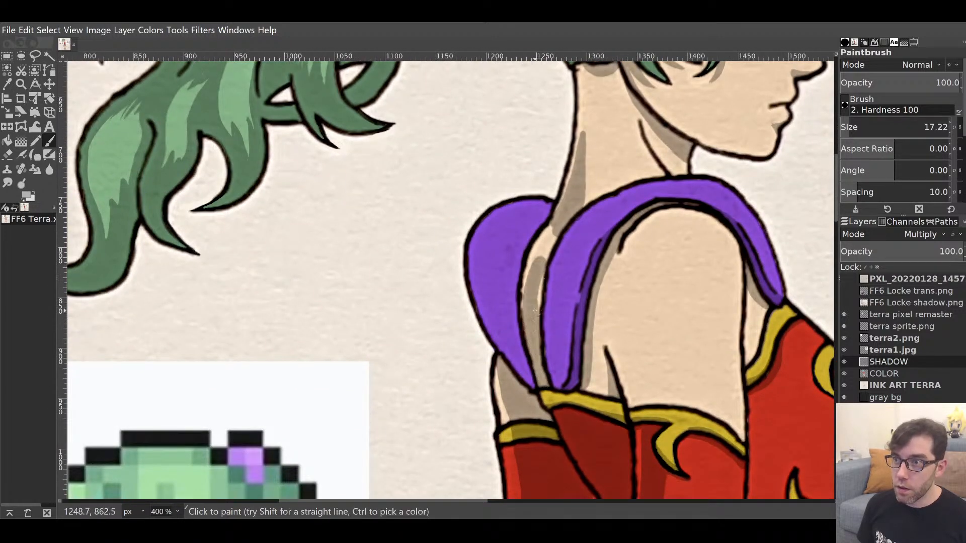
{"action": "mouse_move", "coordinate": [534, 311]}
{"action": "left_mouse_down"}
{"action": "mouse_move", "coordinate": [559, 219]}
{"action": "mouse_move", "coordinate": [528, 286]}
{"action": "left_mouse_up"}
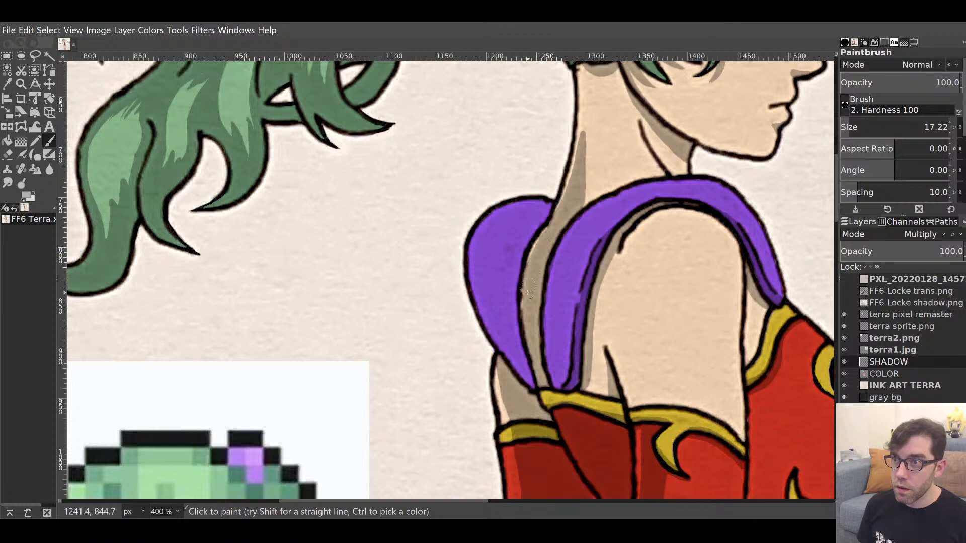
{"action": "mouse_move", "coordinate": [488, 326]}
{"action": "left_mouse_down"}
{"action": "mouse_move", "coordinate": [479, 280]}
{"action": "mouse_move", "coordinate": [505, 266]}
{"action": "mouse_move", "coordinate": [519, 282]}
{"action": "mouse_move", "coordinate": [491, 293]}
{"action": "mouse_move", "coordinate": [502, 332]}
{"action": "mouse_move", "coordinate": [492, 323]}
{"action": "mouse_move", "coordinate": [536, 382]}
{"action": "mouse_move", "coordinate": [507, 320]}
{"action": "mouse_move", "coordinate": [527, 350]}
{"action": "mouse_move", "coordinate": [526, 337]}
{"action": "mouse_move", "coordinate": [547, 345]}
{"action": "left_mouse_up"}
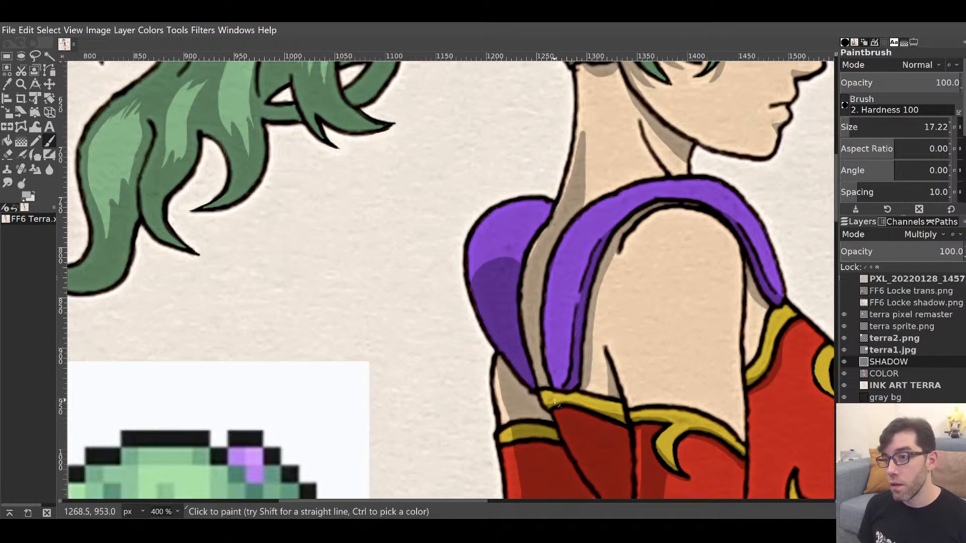
{"action": "mouse_move", "coordinate": [548, 406]}
{"action": "left_mouse_down"}
{"action": "mouse_move", "coordinate": [542, 388]}
{"action": "mouse_move", "coordinate": [554, 409]}
{"action": "mouse_move", "coordinate": [548, 387]}
{"action": "mouse_move", "coordinate": [569, 410]}
{"action": "mouse_move", "coordinate": [558, 387]}
{"action": "mouse_move", "coordinate": [570, 390]}
{"action": "mouse_move", "coordinate": [562, 398]}
{"action": "mouse_move", "coordinate": [573, 408]}
{"action": "mouse_move", "coordinate": [565, 394]}
{"action": "mouse_move", "coordinate": [618, 423]}
{"action": "left_mouse_up"}
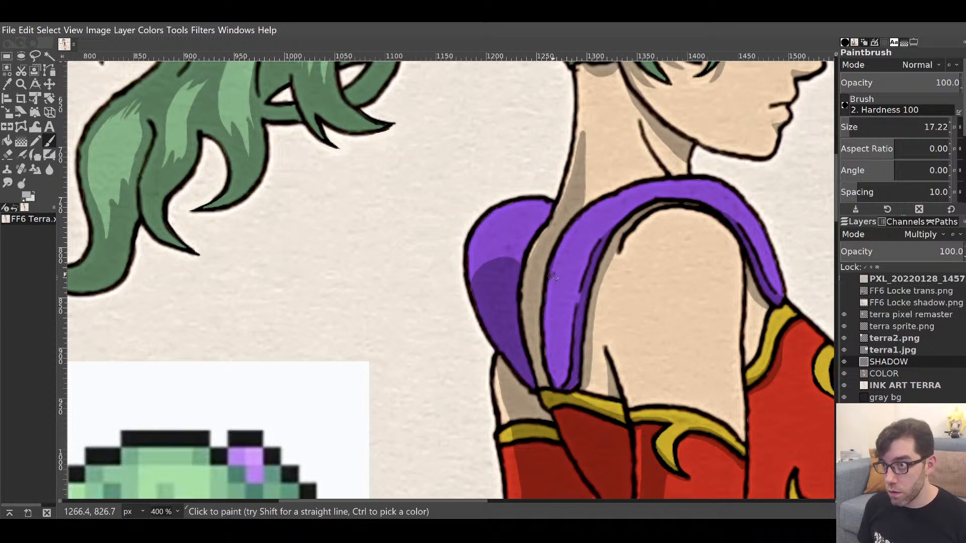
{"action": "mouse_move", "coordinate": [557, 274]}
{"action": "left_mouse_down"}
{"action": "mouse_move", "coordinate": [569, 302]}
{"action": "mouse_move", "coordinate": [559, 384]}
{"action": "mouse_move", "coordinate": [553, 296]}
{"action": "mouse_move", "coordinate": [559, 323]}
{"action": "left_mouse_up"}
Paint shadow along the red sleeve's outline and extend it further up.
{"action": "mouse_move", "coordinate": [681, 371]}
{"action": "left_mouse_down"}
{"action": "mouse_move", "coordinate": [531, 254]}
{"action": "mouse_move", "coordinate": [452, 349]}
{"action": "mouse_move", "coordinate": [456, 334]}
{"action": "mouse_move", "coordinate": [509, 470]}
{"action": "mouse_move", "coordinate": [542, 163]}
{"action": "mouse_move", "coordinate": [584, 397]}
{"action": "mouse_move", "coordinate": [498, 205]}
{"action": "mouse_move", "coordinate": [459, 409]}
{"action": "left_mouse_up"}
{"action": "mouse_move", "coordinate": [503, 331]}
{"action": "left_mouse_down"}
{"action": "mouse_move", "coordinate": [511, 322]}
{"action": "mouse_move", "coordinate": [498, 342]}
{"action": "mouse_move", "coordinate": [476, 258]}
{"action": "left_mouse_up"}
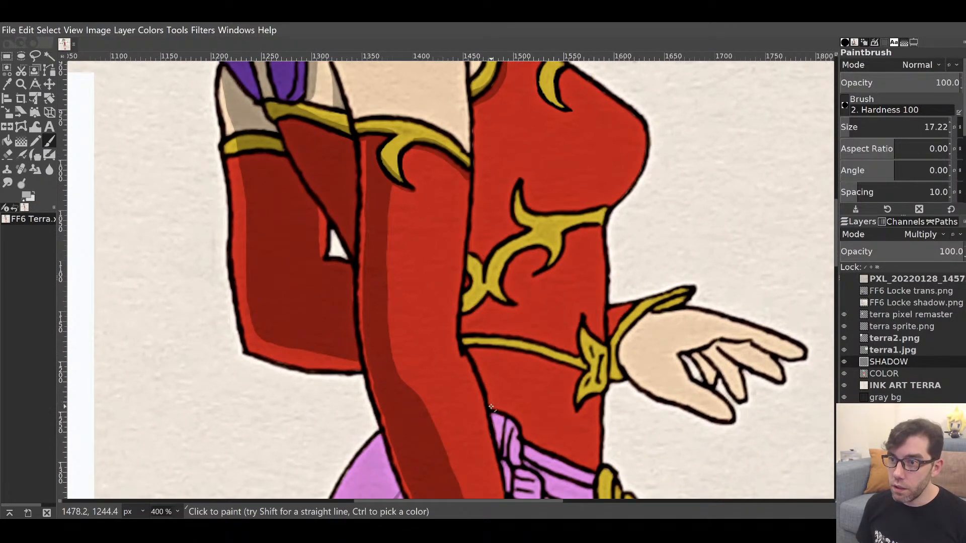
{"action": "mouse_move", "coordinate": [493, 407]}
{"action": "left_mouse_down"}
{"action": "mouse_move", "coordinate": [461, 305]}
{"action": "mouse_move", "coordinate": [460, 259]}
{"action": "left_mouse_up"}
{"action": "mouse_move", "coordinate": [470, 295]}
{"action": "left_mouse_down"}
{"action": "mouse_move", "coordinate": [473, 186]}
{"action": "mouse_move", "coordinate": [449, 317]}
{"action": "mouse_move", "coordinate": [446, 229]}
{"action": "mouse_move", "coordinate": [436, 236]}
{"action": "mouse_move", "coordinate": [425, 314]}
{"action": "mouse_move", "coordinate": [413, 264]}
{"action": "left_mouse_up"}
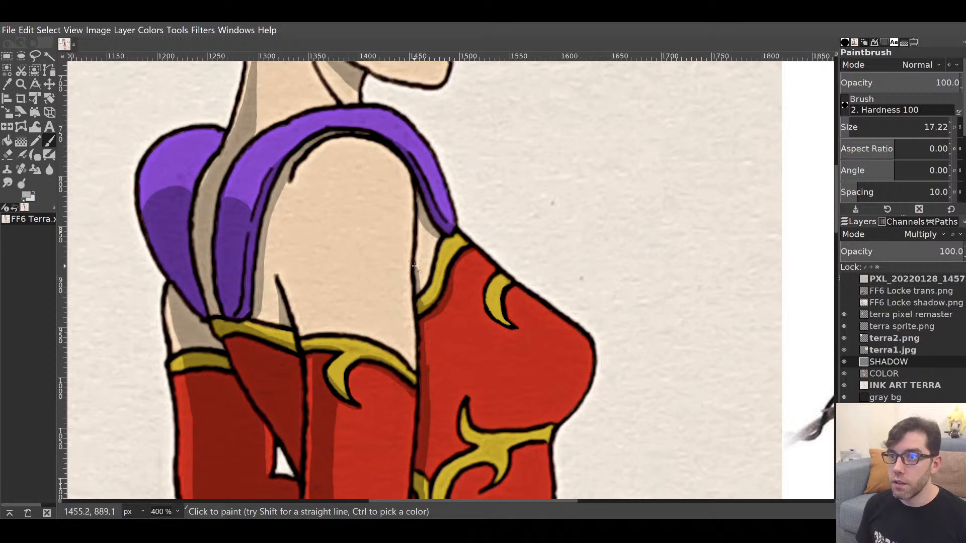
Lighten the torso's left shadow strip with the eraser and repaint a short shadow along its edge.
{"action": "mouse_move", "coordinate": [459, 326]}
{"action": "left_mouse_down"}
{"action": "mouse_move", "coordinate": [478, 311]}
{"action": "mouse_move", "coordinate": [480, 209]}
{"action": "left_mouse_up"}
{"action": "key", "text": "shift+e"}
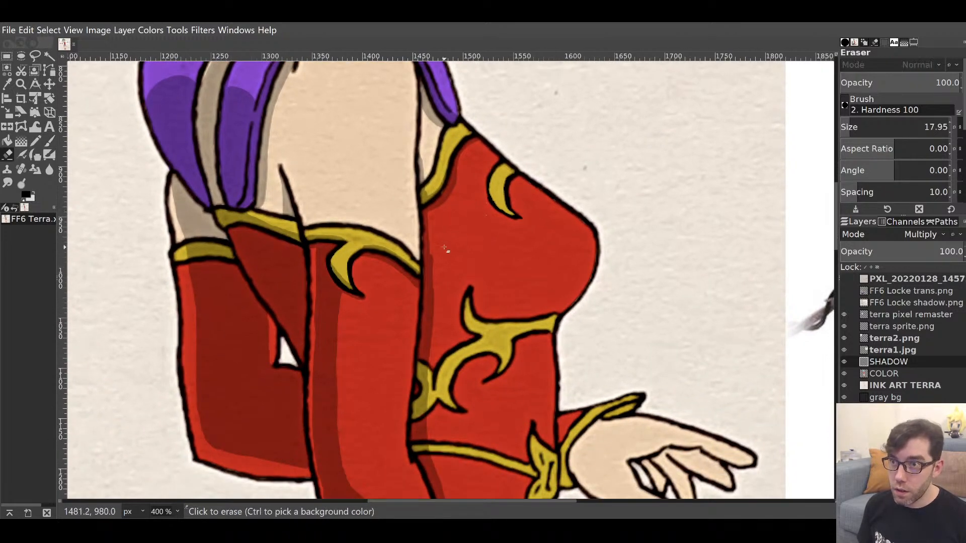
{"action": "left_click_drag", "start_coordinate": [435, 244], "coordinate": [434, 344]}
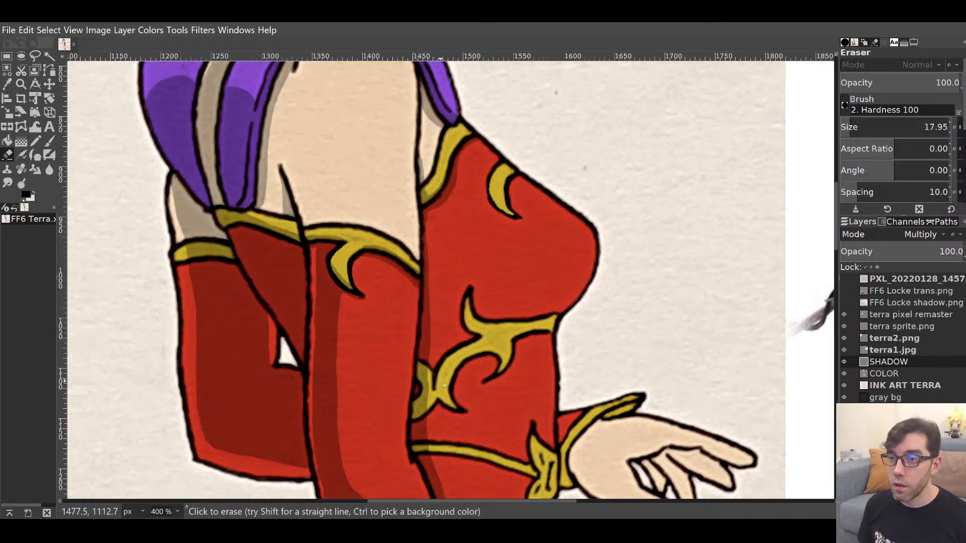
{"action": "key", "text": "p"}
{"action": "left_click_drag", "start_coordinate": [424, 215], "coordinate": [425, 239]}
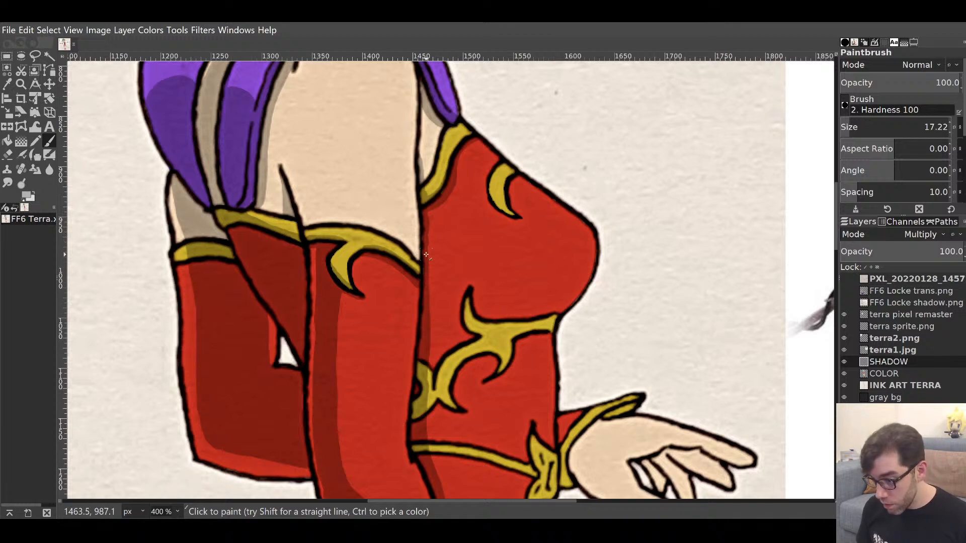
{"action": "key", "text": "shift+e"}
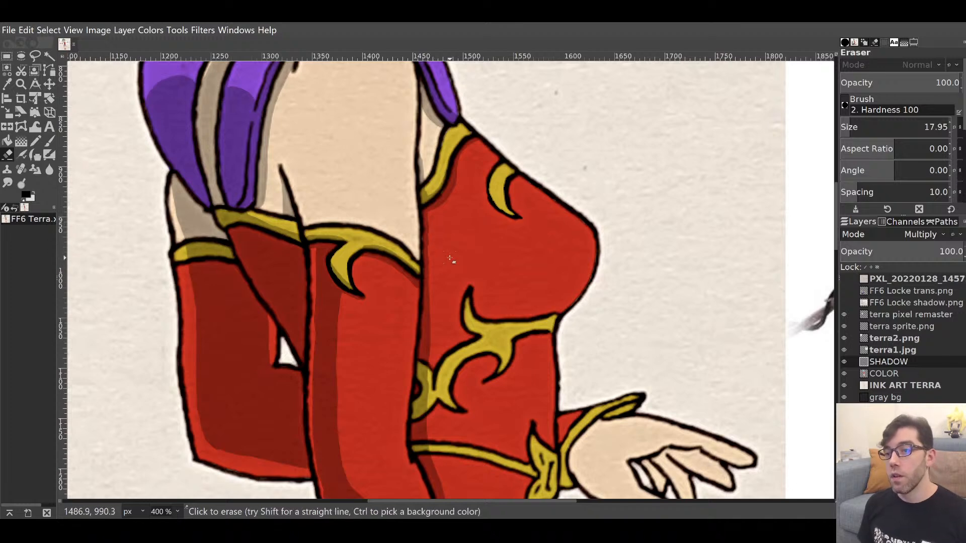
Bring the sash into view and shade the lower part of its left edge.
{"action": "key", "text": "p"}
{"action": "key", "text": "space"}
{"action": "left_click_drag", "start_coordinate": [579, 366], "coordinate": [612, 97]}
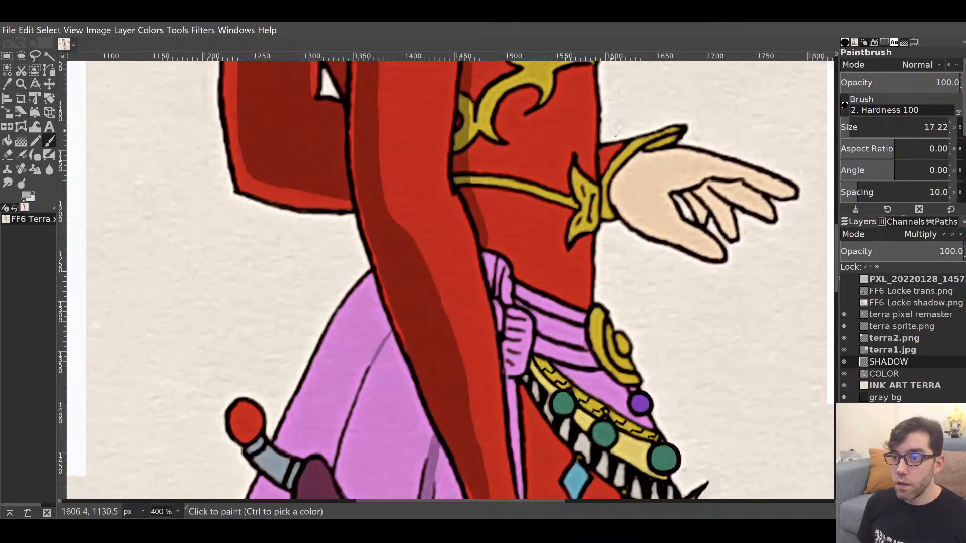
{"action": "mouse_move", "coordinate": [573, 325]}
{"action": "left_mouse_down"}
{"action": "mouse_move", "coordinate": [571, 138]}
{"action": "mouse_move", "coordinate": [538, 153]}
{"action": "mouse_move", "coordinate": [476, 384]}
{"action": "mouse_move", "coordinate": [485, 357]}
{"action": "left_mouse_up"}
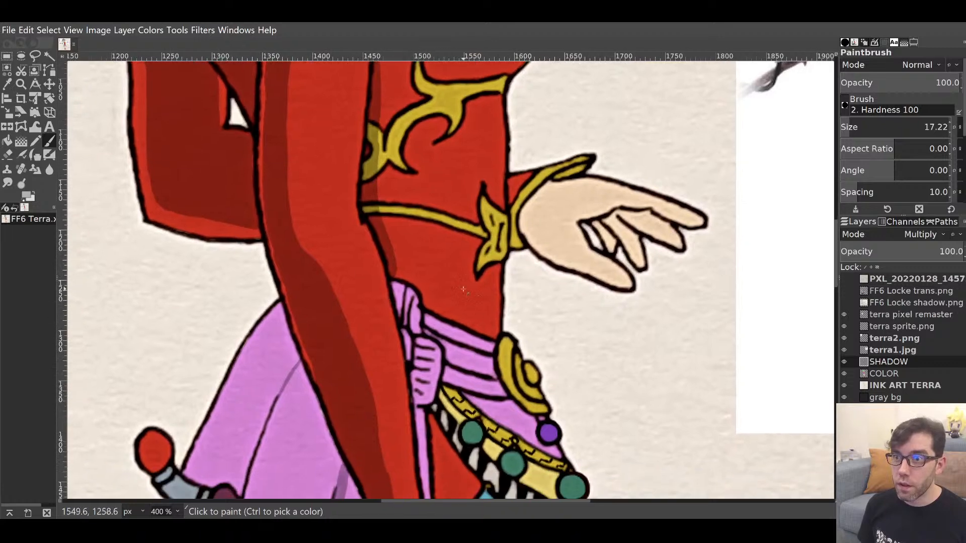
{"action": "left_click_drag", "start_coordinate": [395, 320], "coordinate": [420, 163]}
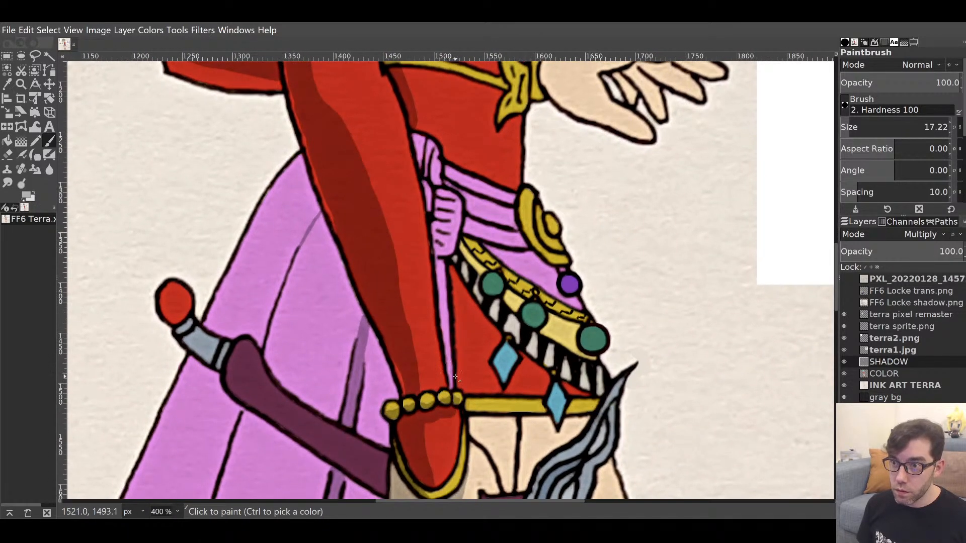
{"action": "left_click_drag", "start_coordinate": [431, 291], "coordinate": [427, 377]}
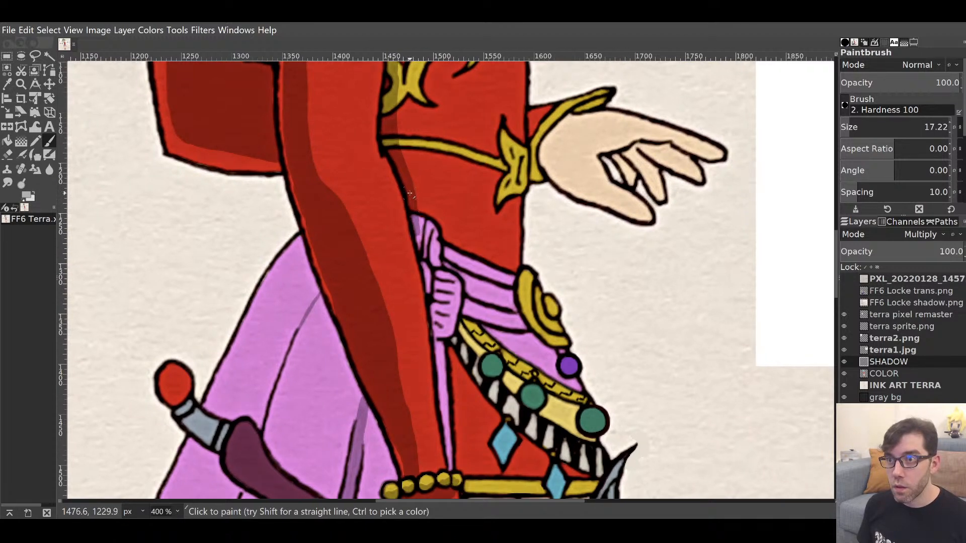
{"action": "left_click_drag", "start_coordinate": [413, 207], "coordinate": [426, 287]}
Extend and deepen the shadow up the pink sash's left edge toward the arm.
{"action": "mouse_move", "coordinate": [457, 349]}
{"action": "left_mouse_down"}
{"action": "mouse_move", "coordinate": [444, 254]}
{"action": "mouse_move", "coordinate": [425, 212]}
{"action": "left_mouse_up"}
{"action": "left_click_drag", "start_coordinate": [417, 327], "coordinate": [401, 143]}
{"action": "left_click_drag", "start_coordinate": [407, 187], "coordinate": [408, 304]}
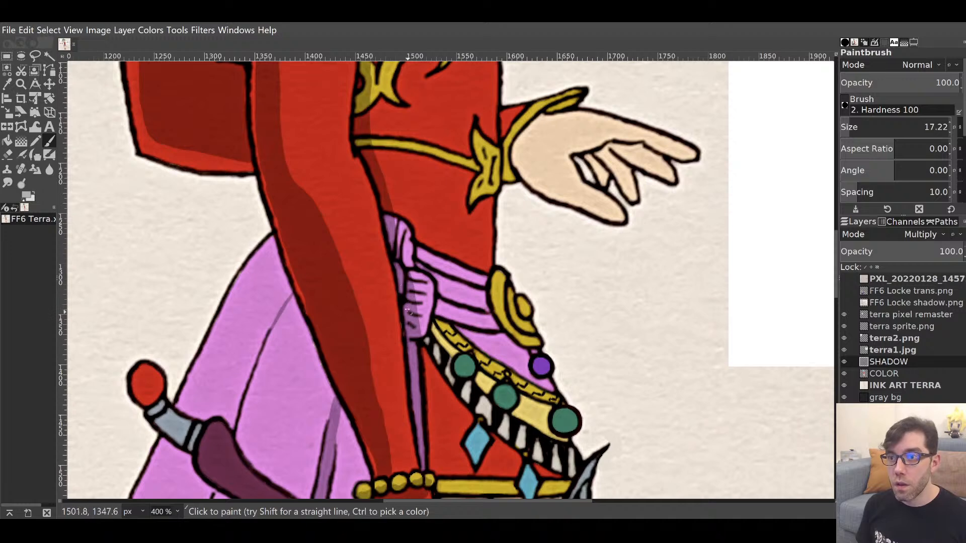
{"action": "left_click_drag", "start_coordinate": [405, 266], "coordinate": [398, 238]}
{"action": "left_click_drag", "start_coordinate": [400, 289], "coordinate": [497, 187]}
{"action": "left_click_drag", "start_coordinate": [422, 192], "coordinate": [413, 406]}
{"action": "left_click_drag", "start_coordinate": [410, 336], "coordinate": [416, 292]}
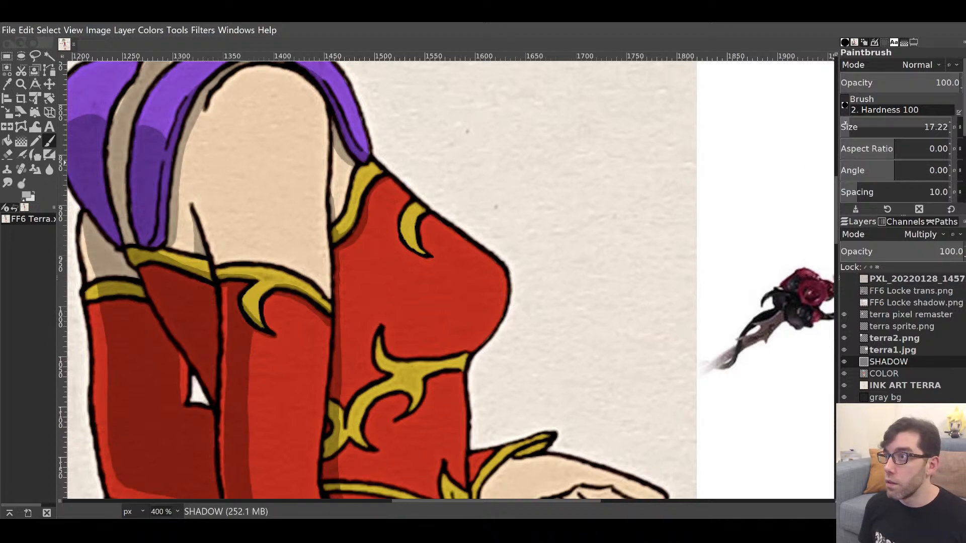
Shade under the yellow crescent on the chest with brush size 8.43.
{"action": "left_click", "coordinate": [846, 125]}
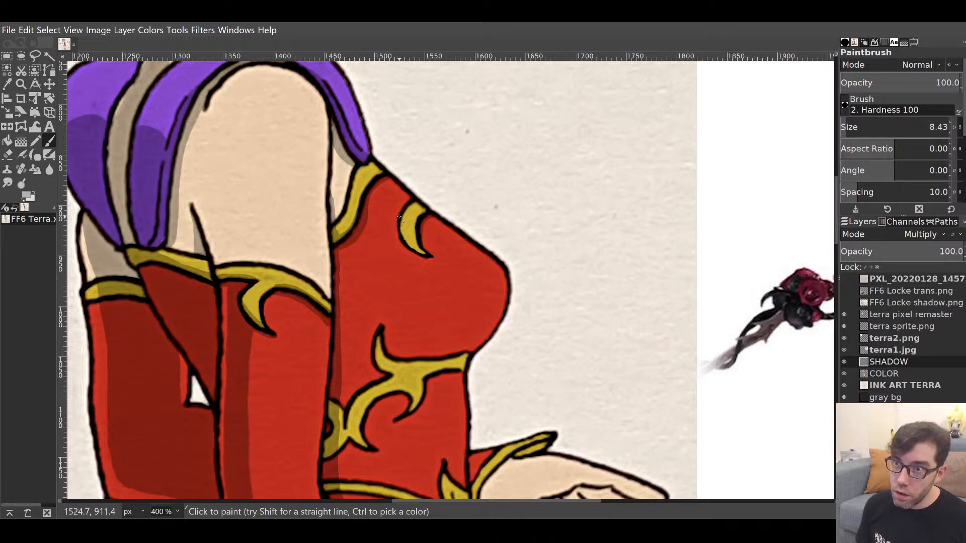
{"action": "mouse_move", "coordinate": [400, 217]}
{"action": "left_mouse_down"}
{"action": "mouse_move", "coordinate": [402, 240]}
{"action": "mouse_move", "coordinate": [431, 257]}
{"action": "left_mouse_up"}
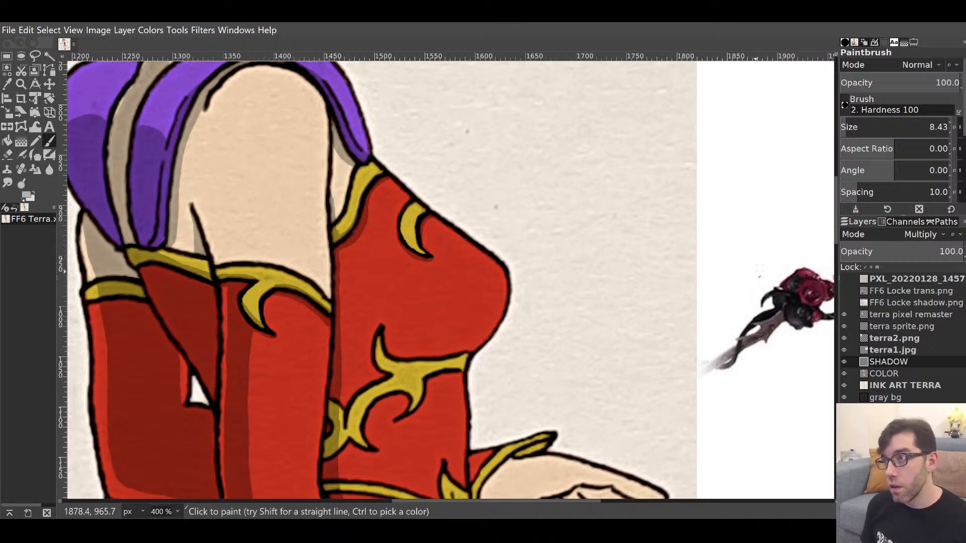
{"action": "left_click_drag", "start_coordinate": [537, 364], "coordinate": [513, 344]}
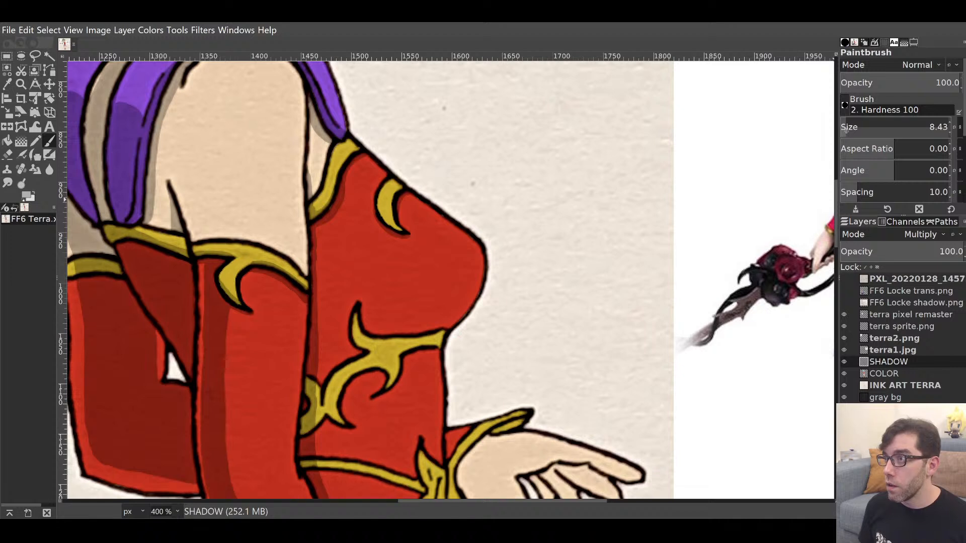
At brush size 28.64, fill a broad shadow across the chest under the bust toward the gold trim.
{"action": "left_click_drag", "start_coordinate": [849, 129], "coordinate": [923, 127]}
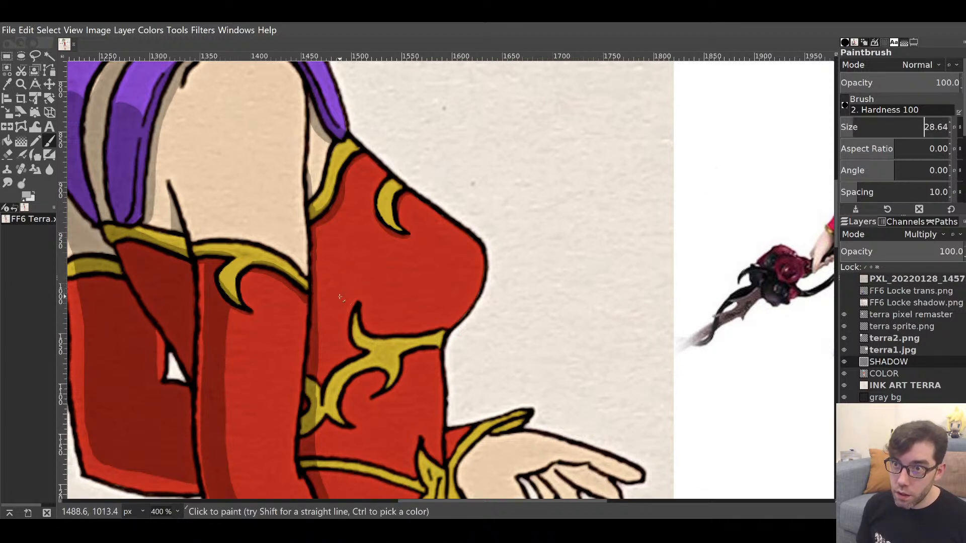
{"action": "mouse_move", "coordinate": [369, 321]}
{"action": "left_mouse_down"}
{"action": "mouse_move", "coordinate": [385, 329]}
{"action": "mouse_move", "coordinate": [397, 313]}
{"action": "left_mouse_up"}
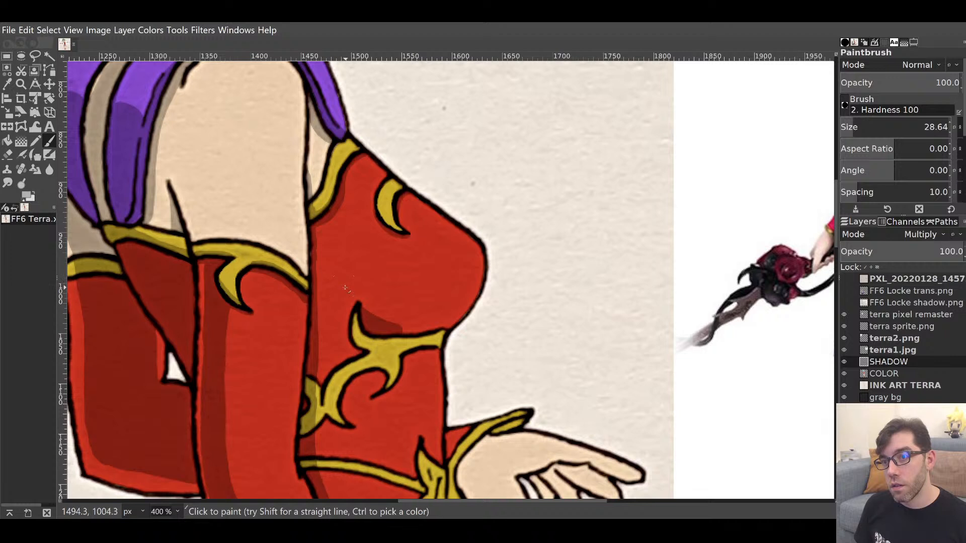
{"action": "left_click_drag", "start_coordinate": [345, 287], "coordinate": [425, 329]}
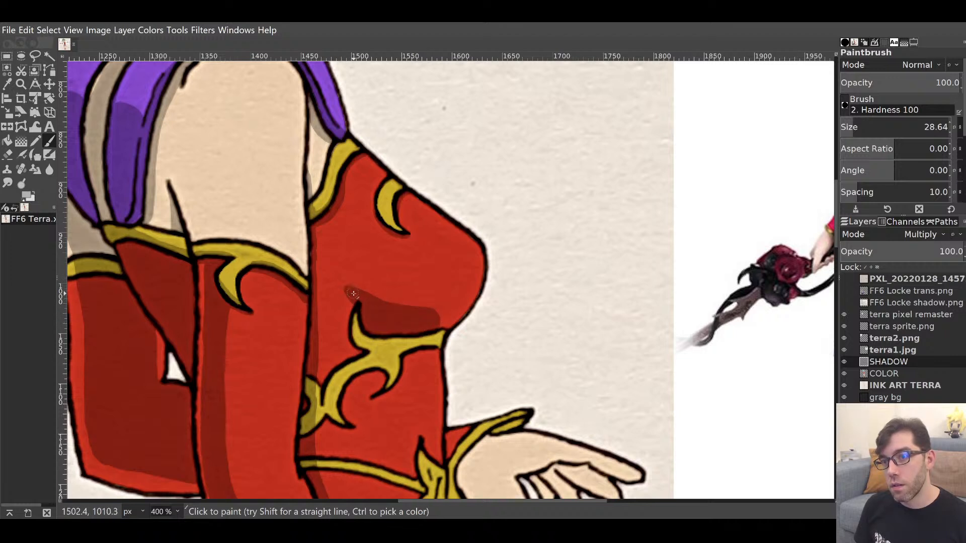
{"action": "mouse_move", "coordinate": [352, 293]}
{"action": "left_mouse_down"}
{"action": "mouse_move", "coordinate": [448, 305]}
{"action": "mouse_move", "coordinate": [474, 294]}
{"action": "mouse_move", "coordinate": [448, 322]}
{"action": "mouse_move", "coordinate": [427, 324]}
{"action": "left_mouse_up"}
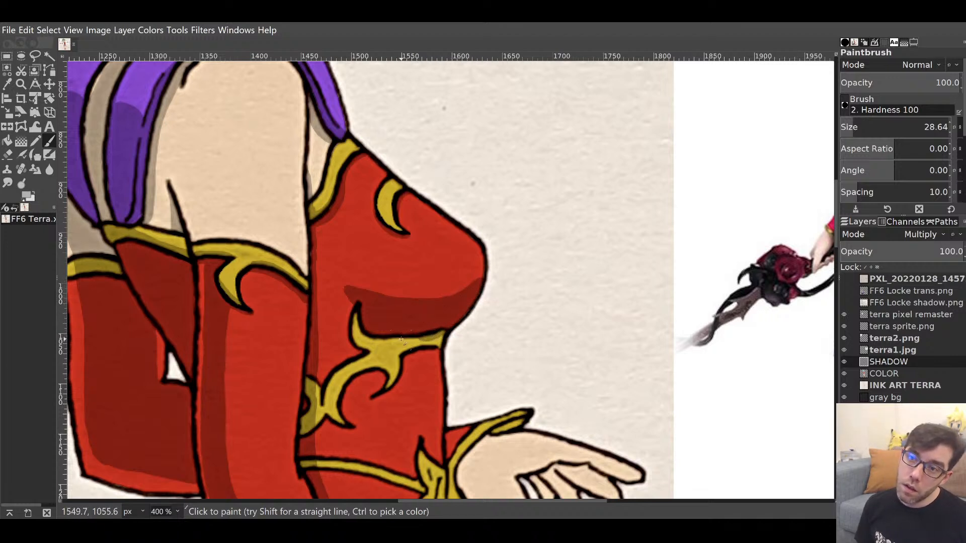
{"action": "mouse_move", "coordinate": [364, 333]}
{"action": "left_mouse_down"}
{"action": "mouse_move", "coordinate": [355, 302]}
{"action": "mouse_move", "coordinate": [403, 345]}
{"action": "mouse_move", "coordinate": [431, 336]}
{"action": "left_mouse_up"}
{"action": "scroll", "coordinate": [401, 324], "scroll_direction": "down", "scroll_amount": 5}
{"action": "scroll", "coordinate": [401, 324], "scroll_direction": "left", "scroll_amount": 1}
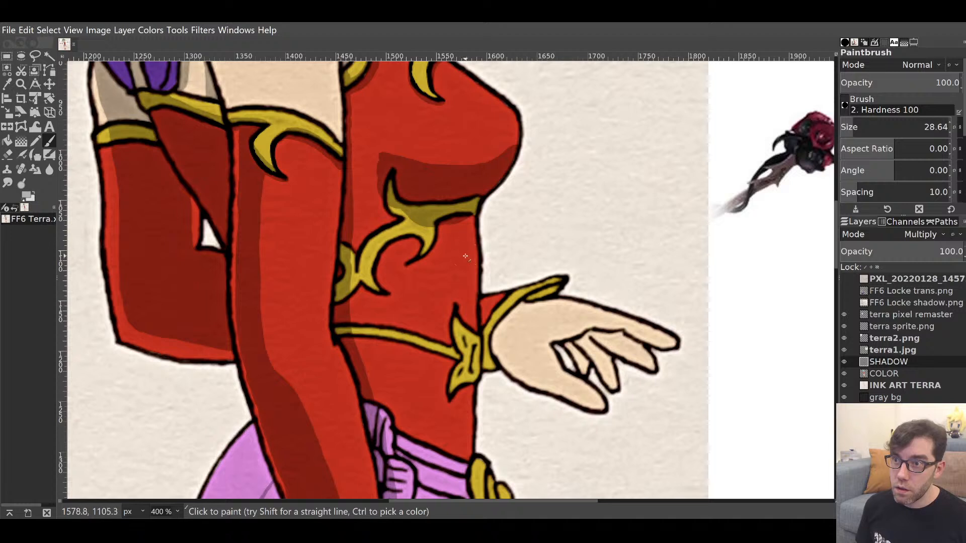
Shade the torso above the waist, under the gold ornament, and a diagonal band on the chest.
{"action": "left_click_drag", "start_coordinate": [465, 257], "coordinate": [463, 225]}
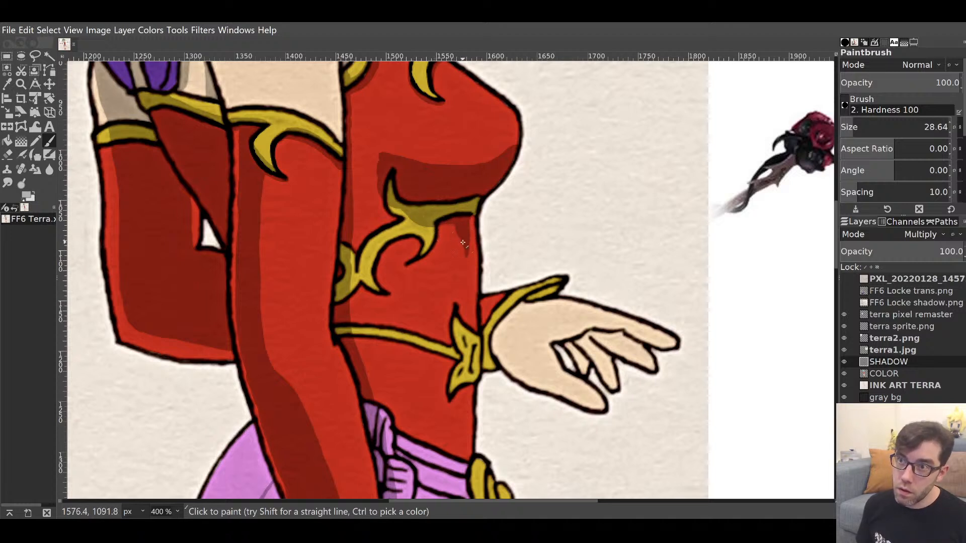
{"action": "mouse_move", "coordinate": [463, 242]}
{"action": "left_mouse_down"}
{"action": "mouse_move", "coordinate": [405, 193]}
{"action": "mouse_move", "coordinate": [392, 193]}
{"action": "mouse_move", "coordinate": [390, 174]}
{"action": "mouse_move", "coordinate": [409, 294]}
{"action": "left_mouse_up"}
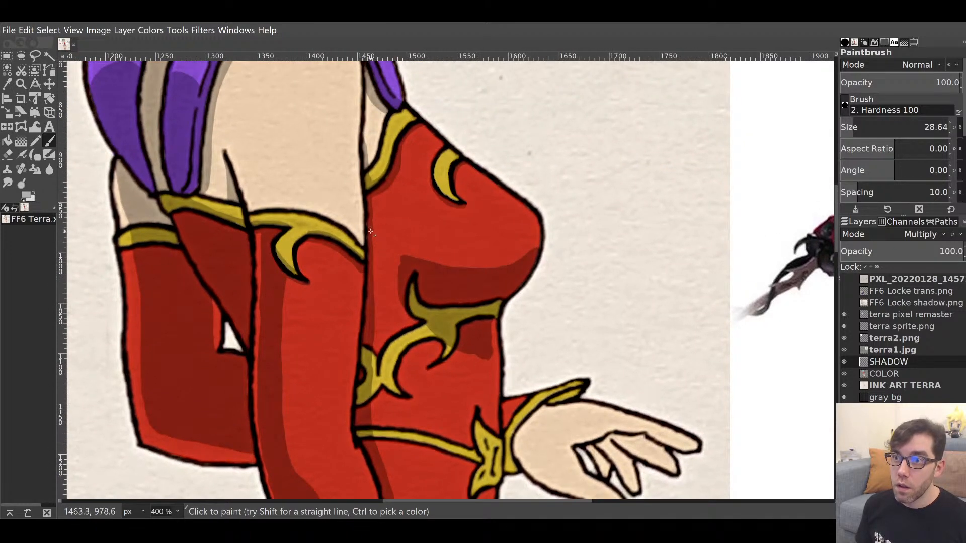
{"action": "left_click_drag", "start_coordinate": [370, 232], "coordinate": [396, 259]}
{"action": "mouse_move", "coordinate": [372, 224]}
{"action": "left_mouse_down"}
{"action": "mouse_move", "coordinate": [407, 267]}
{"action": "mouse_move", "coordinate": [387, 301]}
{"action": "mouse_move", "coordinate": [381, 279]}
{"action": "mouse_move", "coordinate": [396, 294]}
{"action": "mouse_move", "coordinate": [387, 265]}
{"action": "left_mouse_up"}
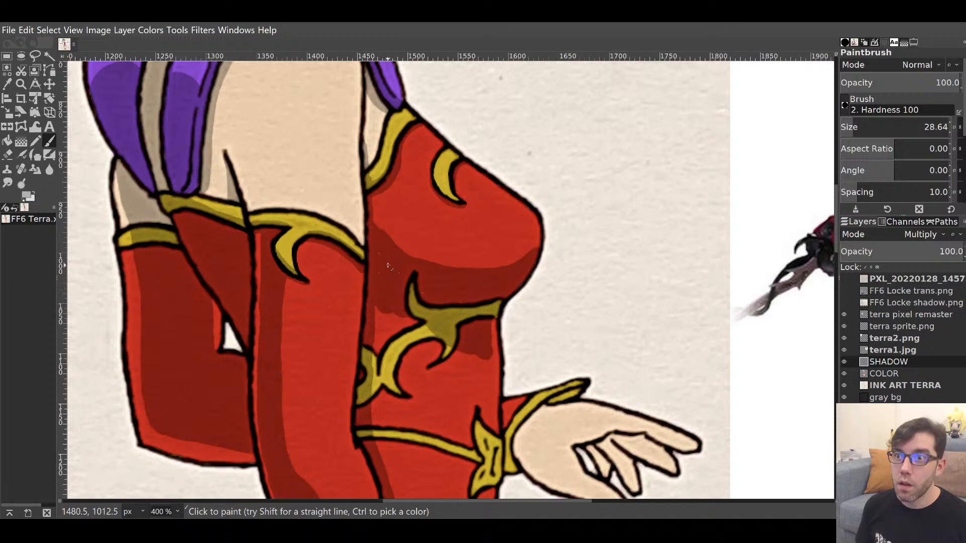
{"action": "left_click", "coordinate": [372, 225]}
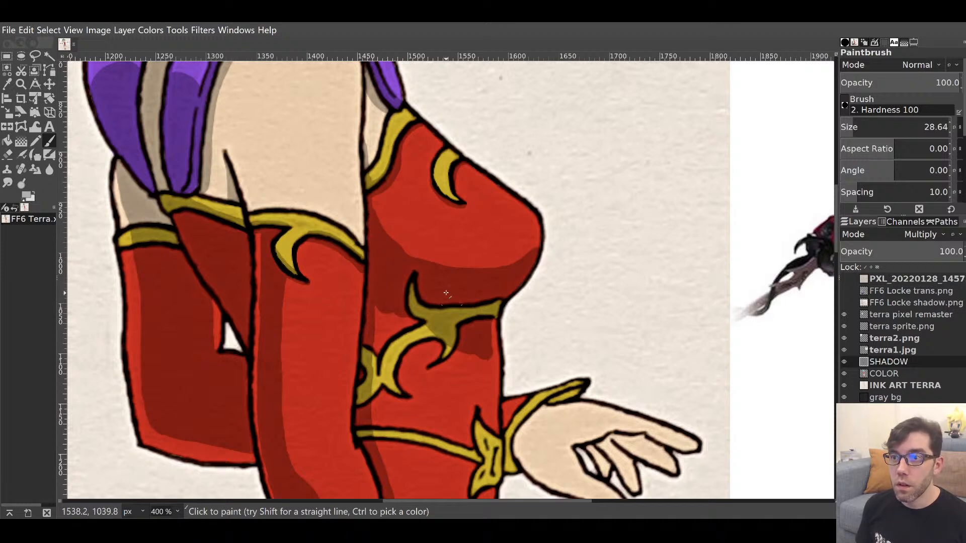
{"action": "mouse_move", "coordinate": [467, 344]}
{"action": "left_mouse_down"}
{"action": "mouse_move", "coordinate": [664, 198]}
{"action": "mouse_move", "coordinate": [624, 257]}
{"action": "mouse_move", "coordinate": [548, 460]}
{"action": "mouse_move", "coordinate": [597, 222]}
{"action": "mouse_move", "coordinate": [536, 272]}
{"action": "left_mouse_up"}
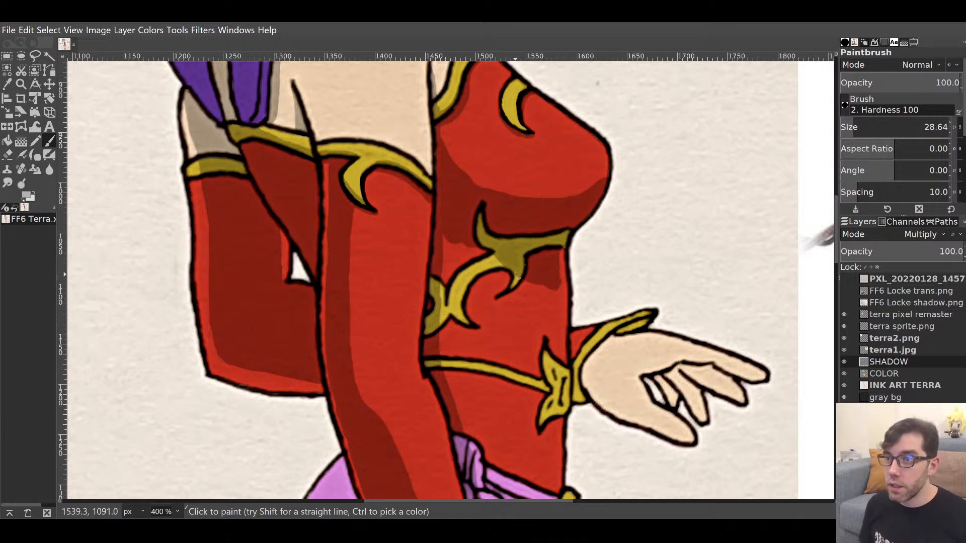
Lighten the shadow right of the gold ornament and paint a filled V-shaped shadow around it.
{"action": "key", "text": "shift+e"}
{"action": "left_click_drag", "start_coordinate": [572, 271], "coordinate": [552, 274]}
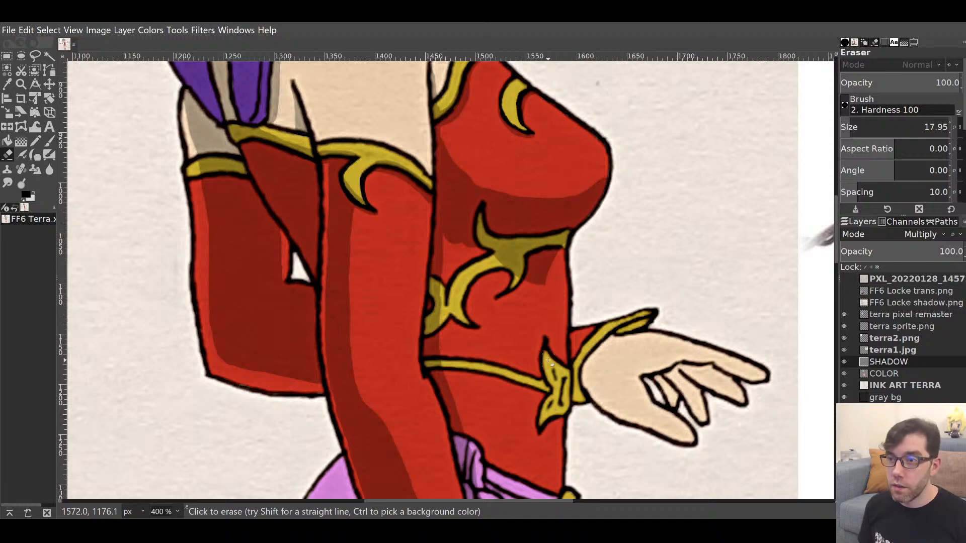
{"action": "key", "text": "p"}
{"action": "mouse_move", "coordinate": [503, 359]}
{"action": "left_mouse_down"}
{"action": "mouse_move", "coordinate": [532, 261]}
{"action": "mouse_move", "coordinate": [503, 347]}
{"action": "mouse_move", "coordinate": [487, 355]}
{"action": "mouse_move", "coordinate": [456, 232]}
{"action": "mouse_move", "coordinate": [475, 311]}
{"action": "mouse_move", "coordinate": [494, 338]}
{"action": "mouse_move", "coordinate": [514, 293]}
{"action": "left_mouse_up"}
{"action": "mouse_move", "coordinate": [589, 202]}
{"action": "left_mouse_down"}
{"action": "mouse_move", "coordinate": [537, 369]}
{"action": "mouse_move", "coordinate": [569, 304]}
{"action": "mouse_move", "coordinate": [597, 172]}
{"action": "left_mouse_up"}
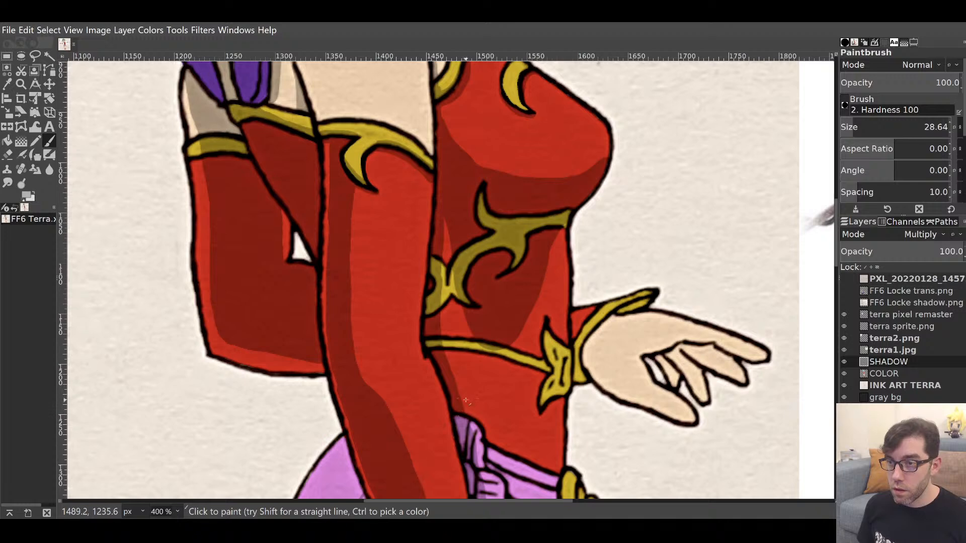
Stroke darker shadow down the dress's left side to the skirt.
{"action": "mouse_move", "coordinate": [452, 234]}
{"action": "left_mouse_down"}
{"action": "mouse_move", "coordinate": [463, 233]}
{"action": "mouse_move", "coordinate": [436, 457]}
{"action": "mouse_move", "coordinate": [427, 194]}
{"action": "left_mouse_up"}
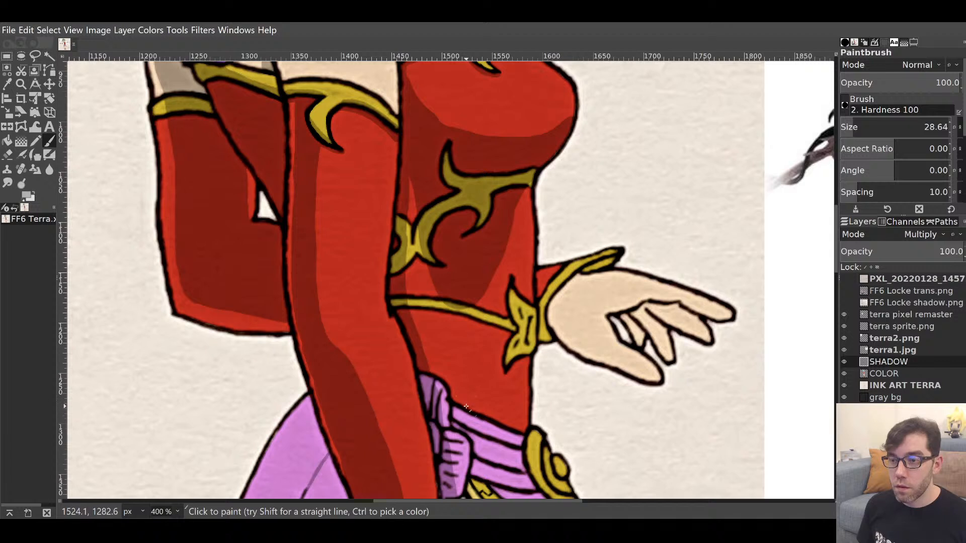
{"action": "left_click_drag", "start_coordinate": [463, 399], "coordinate": [454, 312]}
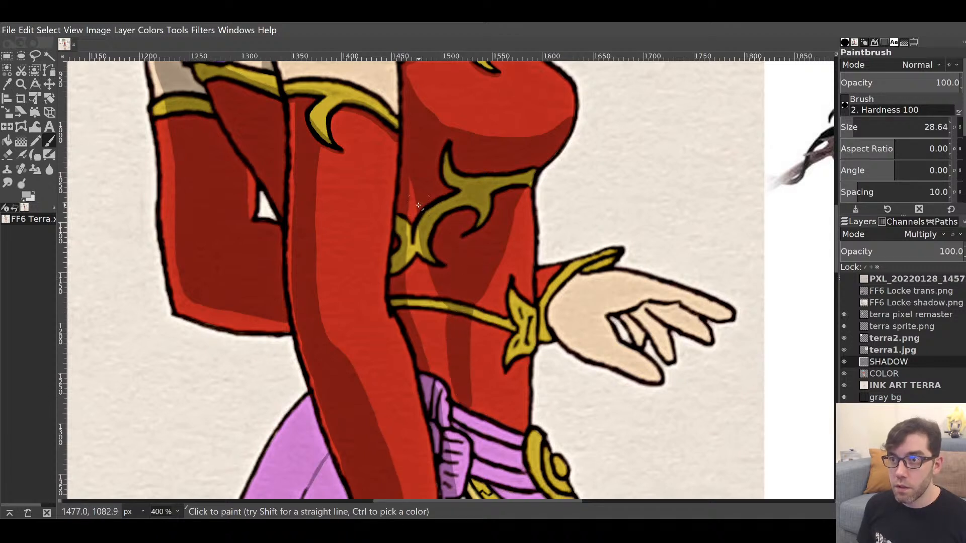
{"action": "mouse_move", "coordinate": [411, 197]}
{"action": "left_mouse_down"}
{"action": "mouse_move", "coordinate": [418, 336]}
{"action": "mouse_move", "coordinate": [428, 361]}
{"action": "mouse_move", "coordinate": [434, 261]}
{"action": "mouse_move", "coordinate": [451, 396]}
{"action": "left_mouse_up"}
{"action": "mouse_move", "coordinate": [473, 253]}
{"action": "left_mouse_down"}
{"action": "mouse_move", "coordinate": [496, 218]}
{"action": "mouse_move", "coordinate": [455, 481]}
{"action": "mouse_move", "coordinate": [476, 225]}
{"action": "left_mouse_up"}
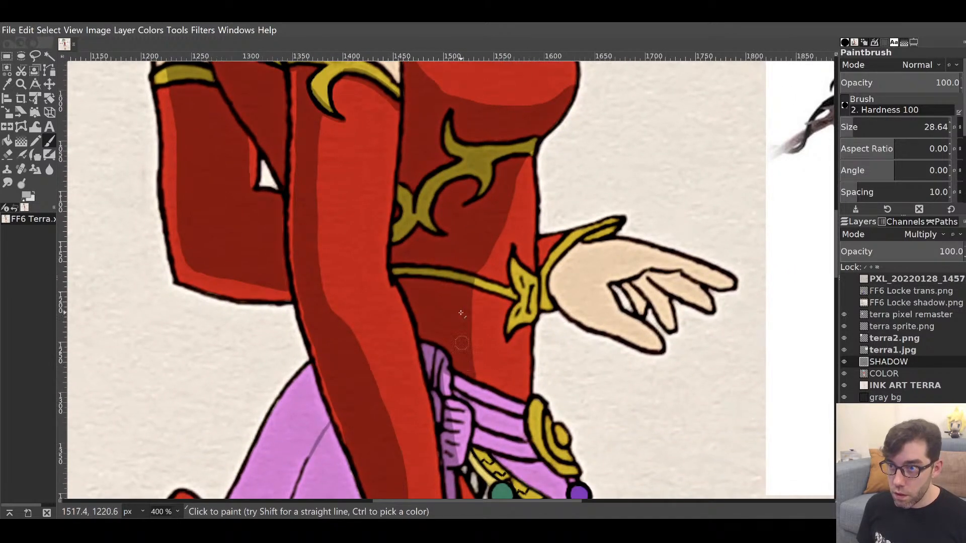
{"action": "mouse_move", "coordinate": [423, 248]}
{"action": "left_mouse_down"}
{"action": "mouse_move", "coordinate": [425, 215]}
{"action": "mouse_move", "coordinate": [487, 403]}
{"action": "mouse_move", "coordinate": [491, 265]}
{"action": "mouse_move", "coordinate": [438, 381]}
{"action": "mouse_move", "coordinate": [438, 343]}
{"action": "left_mouse_up"}
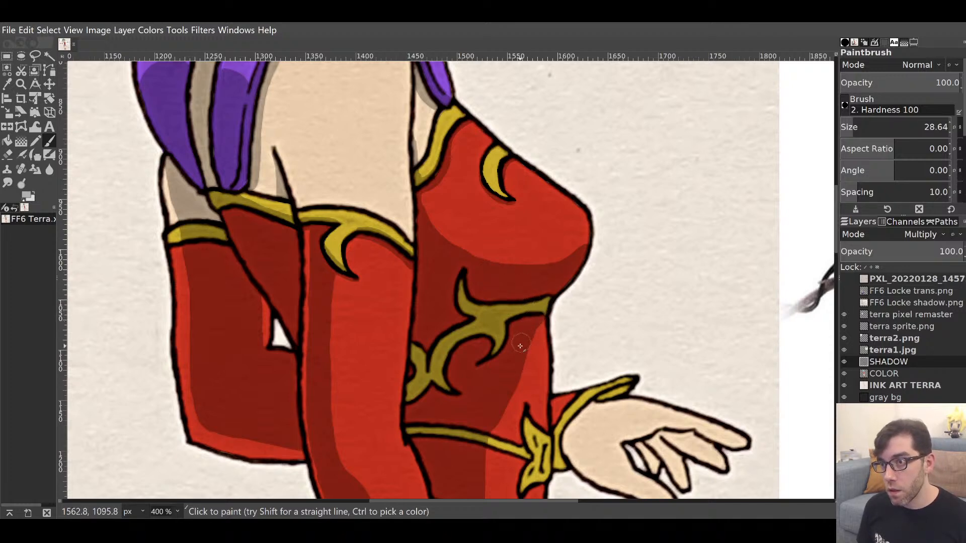
{"action": "mouse_move", "coordinate": [544, 309]}
{"action": "left_mouse_down"}
{"action": "mouse_move", "coordinate": [534, 457]}
{"action": "mouse_move", "coordinate": [643, 211]}
{"action": "left_mouse_up"}
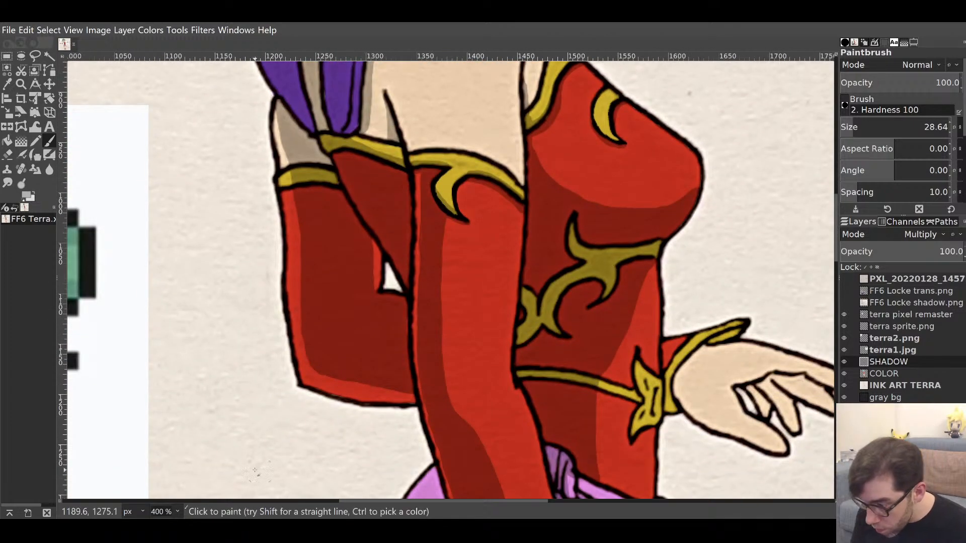
Review the artwork at 100%, then paint a grey shadow stroke up the upper arm from the collar.
{"action": "key", "text": "1"}
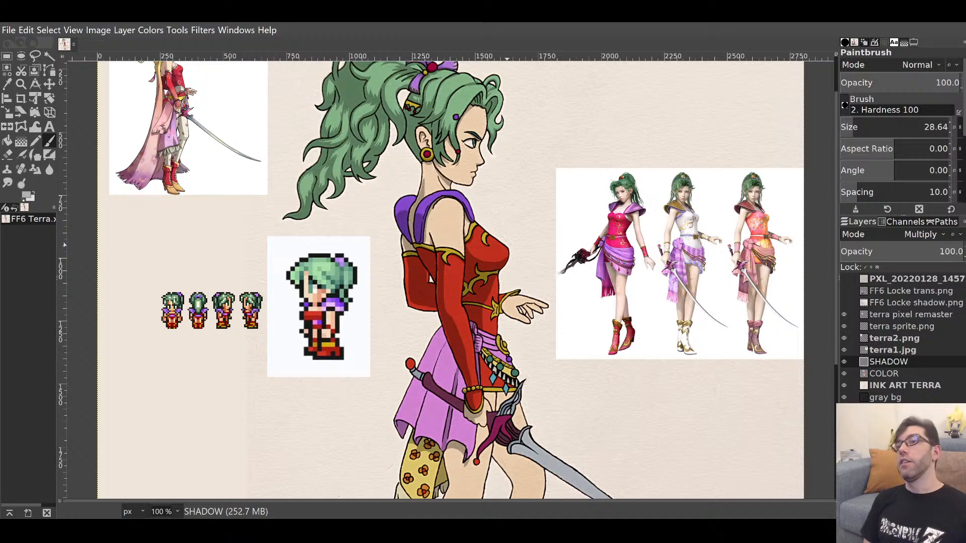
{"action": "mouse_move", "coordinate": [478, 177]}
{"action": "left_mouse_down"}
{"action": "mouse_move", "coordinate": [478, 269]}
{"action": "mouse_move", "coordinate": [472, 209]}
{"action": "mouse_move", "coordinate": [469, 223]}
{"action": "left_mouse_up"}
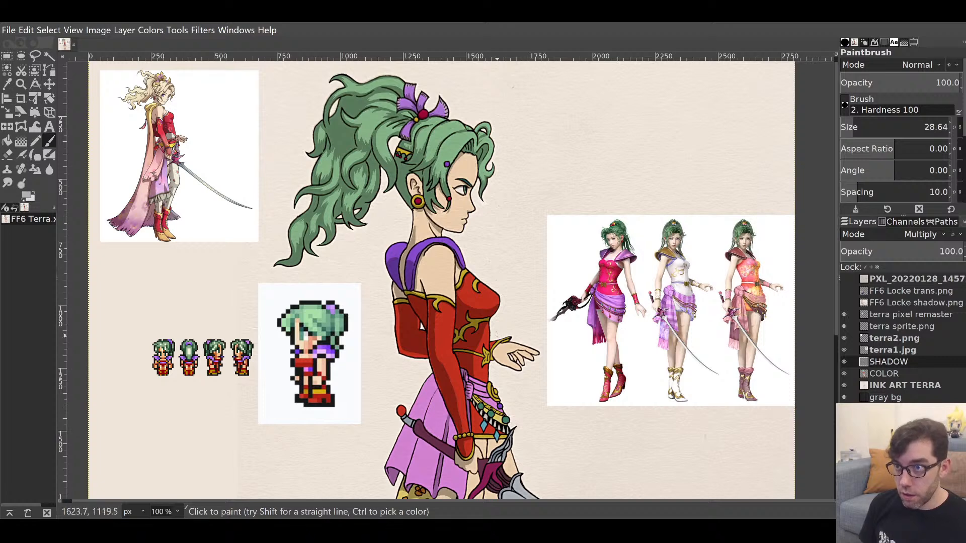
{"action": "scroll", "coordinate": [523, 266], "scroll_direction": "down", "scroll_amount": 3}
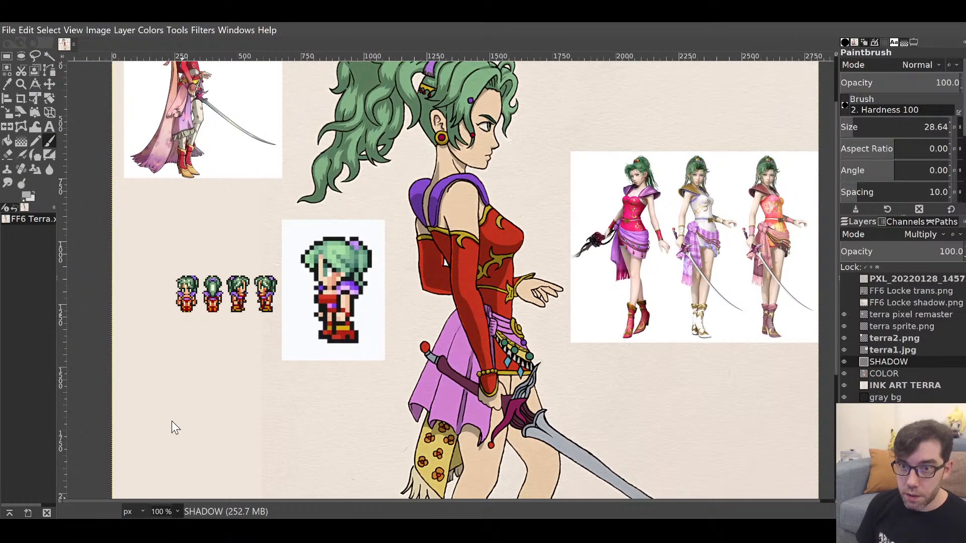
{"action": "scroll", "coordinate": [468, 271], "scroll_direction": "up", "scroll_amount": 4}
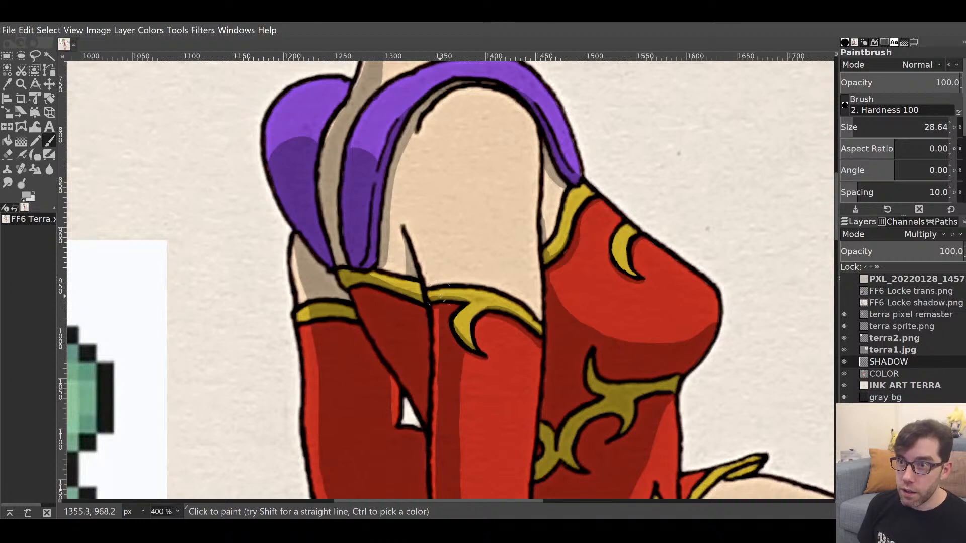
{"action": "mouse_move", "coordinate": [440, 302]}
{"action": "left_mouse_down"}
{"action": "mouse_move", "coordinate": [422, 213]}
{"action": "mouse_move", "coordinate": [427, 153]}
{"action": "mouse_move", "coordinate": [418, 156]}
{"action": "mouse_move", "coordinate": [436, 160]}
{"action": "mouse_move", "coordinate": [455, 296]}
{"action": "mouse_move", "coordinate": [440, 232]}
{"action": "left_mouse_up"}
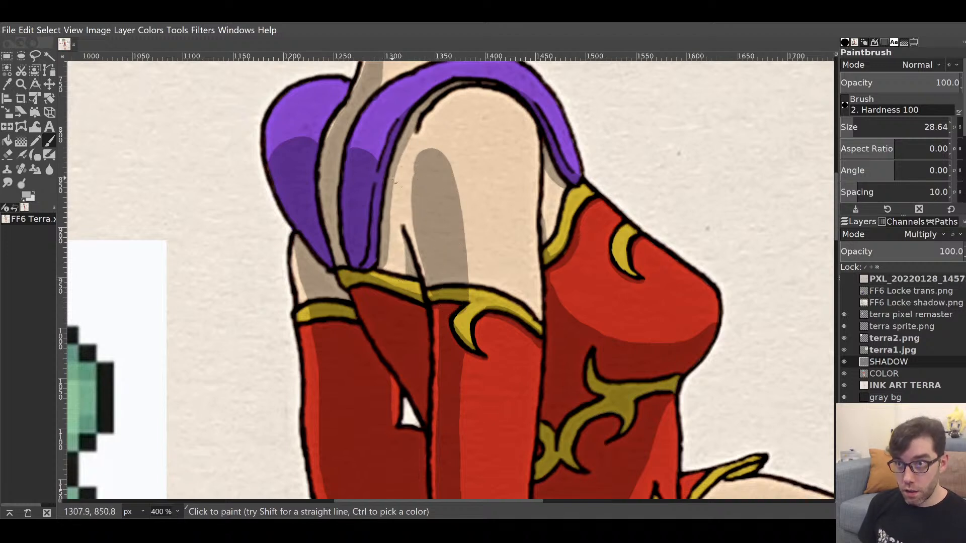
Add a grey shadow patch above the yellow collar, then view the whole illustration at 100%.
{"action": "mouse_move", "coordinate": [403, 279]}
{"action": "left_mouse_down"}
{"action": "mouse_move", "coordinate": [390, 259]}
{"action": "mouse_move", "coordinate": [380, 271]}
{"action": "mouse_move", "coordinate": [392, 291]}
{"action": "mouse_move", "coordinate": [374, 277]}
{"action": "mouse_move", "coordinate": [417, 303]}
{"action": "mouse_move", "coordinate": [394, 246]}
{"action": "mouse_move", "coordinate": [395, 192]}
{"action": "mouse_move", "coordinate": [399, 178]}
{"action": "mouse_move", "coordinate": [424, 164]}
{"action": "mouse_move", "coordinate": [415, 164]}
{"action": "mouse_move", "coordinate": [408, 182]}
{"action": "mouse_move", "coordinate": [430, 252]}
{"action": "left_mouse_up"}
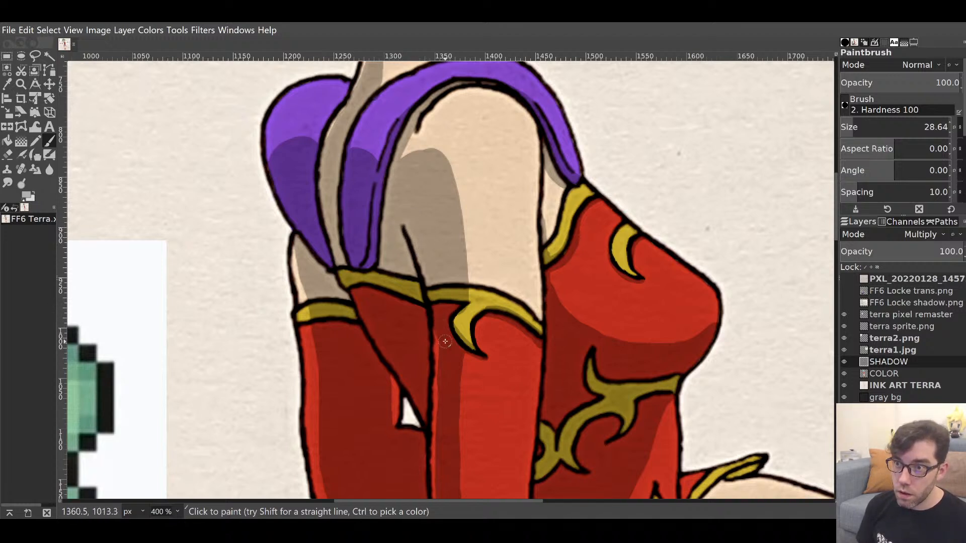
{"action": "mouse_move", "coordinate": [444, 298]}
{"action": "left_mouse_down"}
{"action": "mouse_move", "coordinate": [446, 312]}
{"action": "mouse_move", "coordinate": [390, 123]}
{"action": "mouse_move", "coordinate": [390, 391]}
{"action": "mouse_move", "coordinate": [423, 255]}
{"action": "mouse_move", "coordinate": [418, 381]}
{"action": "mouse_move", "coordinate": [464, 195]}
{"action": "left_mouse_up"}
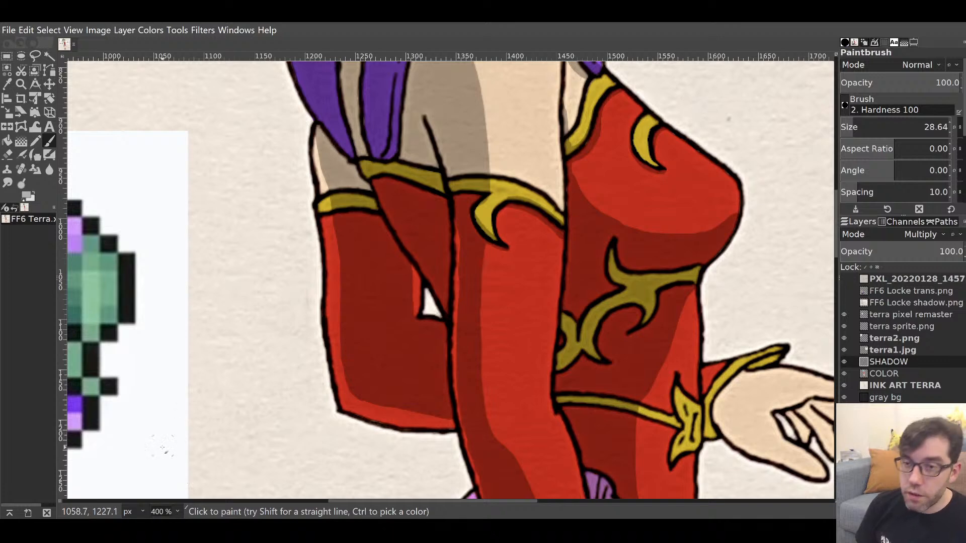
{"action": "key", "text": "1"}
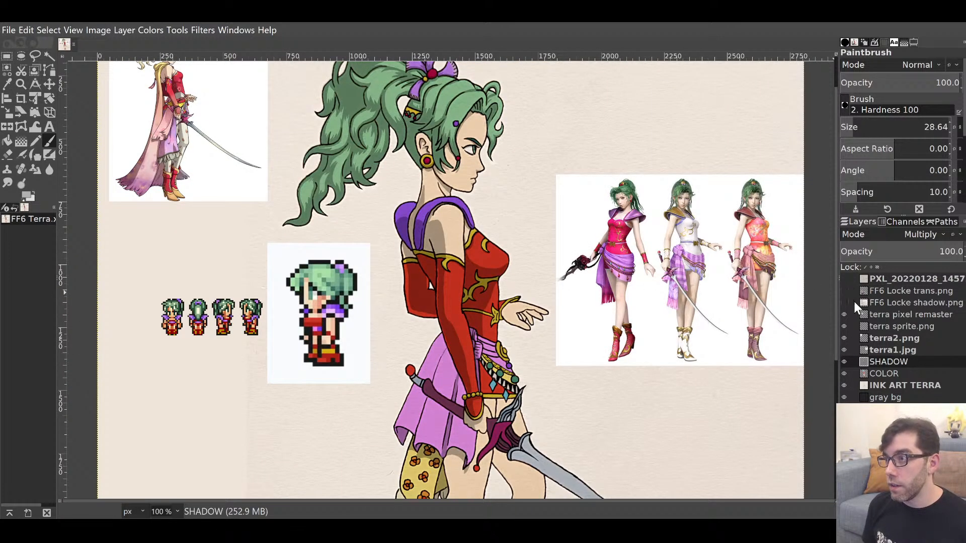
Show the FF6 Locke trans.png layer, hide the COLOR layer, then hide Locke again.
{"action": "left_click", "coordinate": [844, 290]}
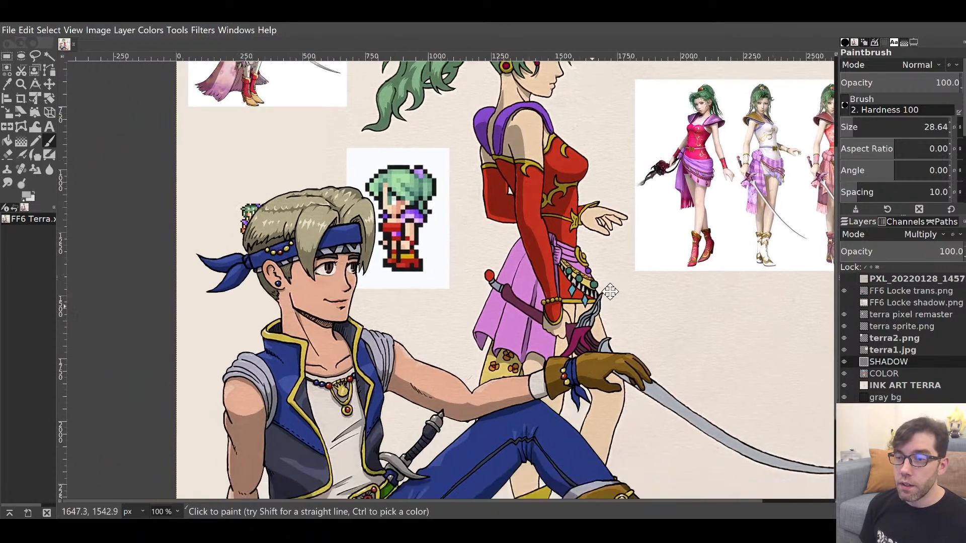
{"action": "mouse_move", "coordinate": [510, 408]}
{"action": "left_mouse_down"}
{"action": "mouse_move", "coordinate": [676, 234]}
{"action": "mouse_move", "coordinate": [584, 339]}
{"action": "mouse_move", "coordinate": [598, 347]}
{"action": "mouse_move", "coordinate": [731, 208]}
{"action": "mouse_move", "coordinate": [598, 367]}
{"action": "mouse_move", "coordinate": [721, 246]}
{"action": "mouse_move", "coordinate": [655, 346]}
{"action": "mouse_move", "coordinate": [706, 241]}
{"action": "mouse_move", "coordinate": [558, 221]}
{"action": "mouse_move", "coordinate": [675, 196]}
{"action": "mouse_move", "coordinate": [668, 206]}
{"action": "mouse_move", "coordinate": [705, 210]}
{"action": "mouse_move", "coordinate": [715, 198]}
{"action": "mouse_move", "coordinate": [564, 295]}
{"action": "mouse_move", "coordinate": [561, 320]}
{"action": "mouse_move", "coordinate": [609, 184]}
{"action": "mouse_move", "coordinate": [599, 260]}
{"action": "mouse_move", "coordinate": [636, 185]}
{"action": "mouse_move", "coordinate": [584, 330]}
{"action": "mouse_move", "coordinate": [581, 322]}
{"action": "mouse_move", "coordinate": [609, 202]}
{"action": "mouse_move", "coordinate": [611, 301]}
{"action": "mouse_move", "coordinate": [623, 218]}
{"action": "mouse_move", "coordinate": [626, 264]}
{"action": "mouse_move", "coordinate": [623, 342]}
{"action": "mouse_move", "coordinate": [613, 212]}
{"action": "mouse_move", "coordinate": [623, 225]}
{"action": "mouse_move", "coordinate": [622, 212]}
{"action": "mouse_move", "coordinate": [611, 363]}
{"action": "left_mouse_up"}
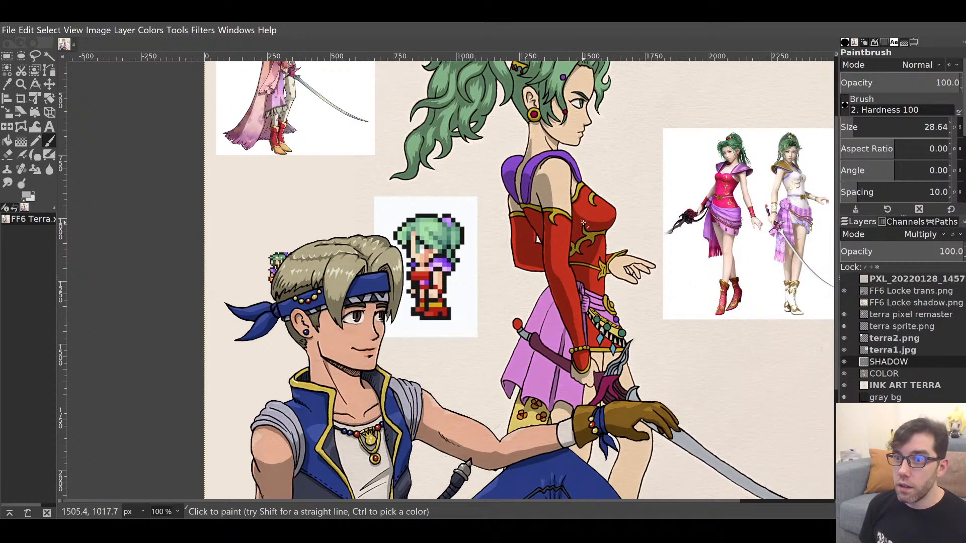
{"action": "left_click_drag", "start_coordinate": [581, 236], "coordinate": [530, 327]}
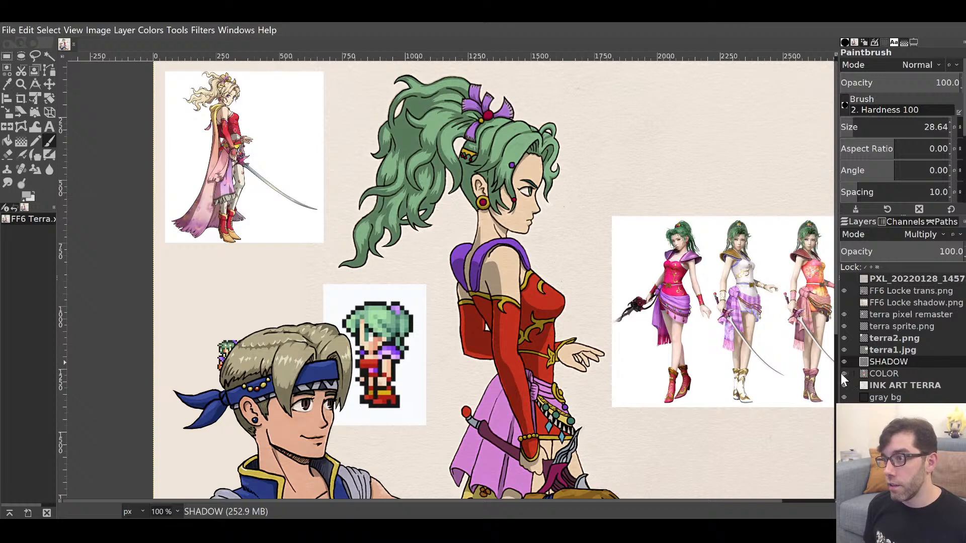
{"action": "left_click", "coordinate": [844, 374]}
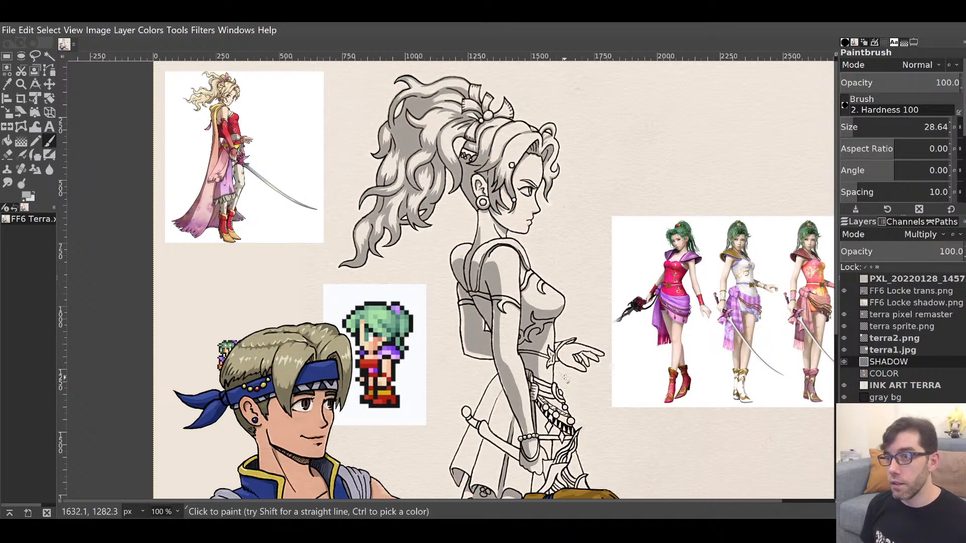
{"action": "left_click_drag", "start_coordinate": [561, 368], "coordinate": [587, 347]}
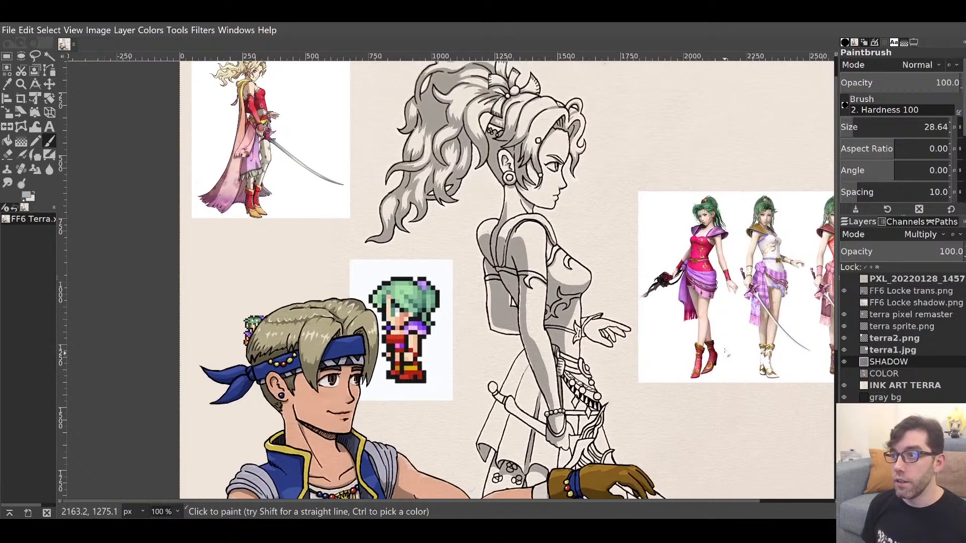
{"action": "left_click", "coordinate": [843, 290]}
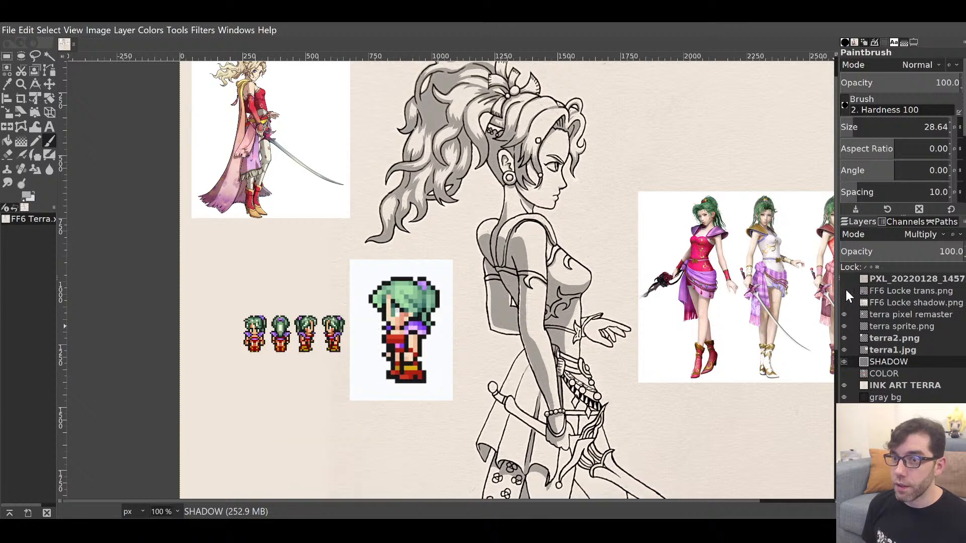
{"action": "left_click_drag", "start_coordinate": [618, 373], "coordinate": [607, 426]}
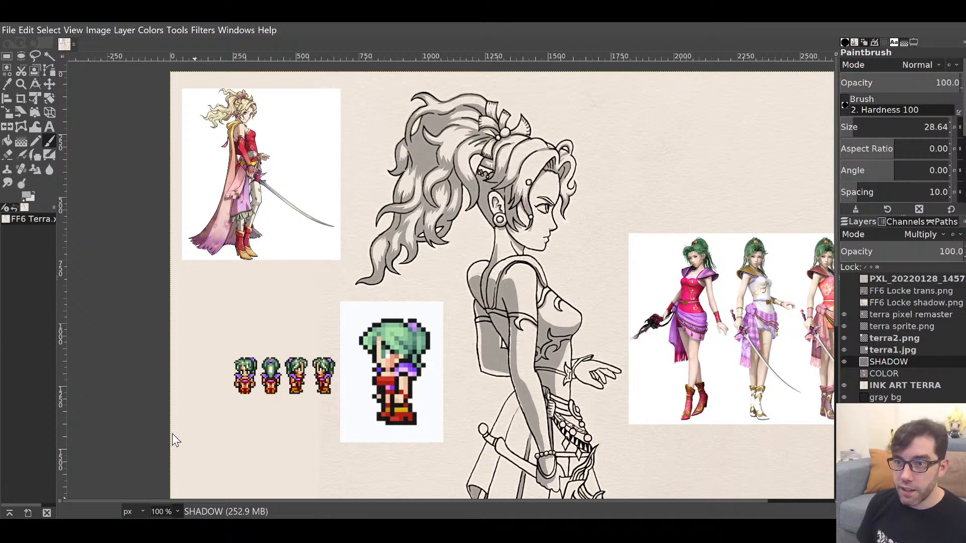
At 400%, paint grey shadow on the sleeve beside the sword hilt and on the cloak fold.
{"action": "key", "text": "3"}
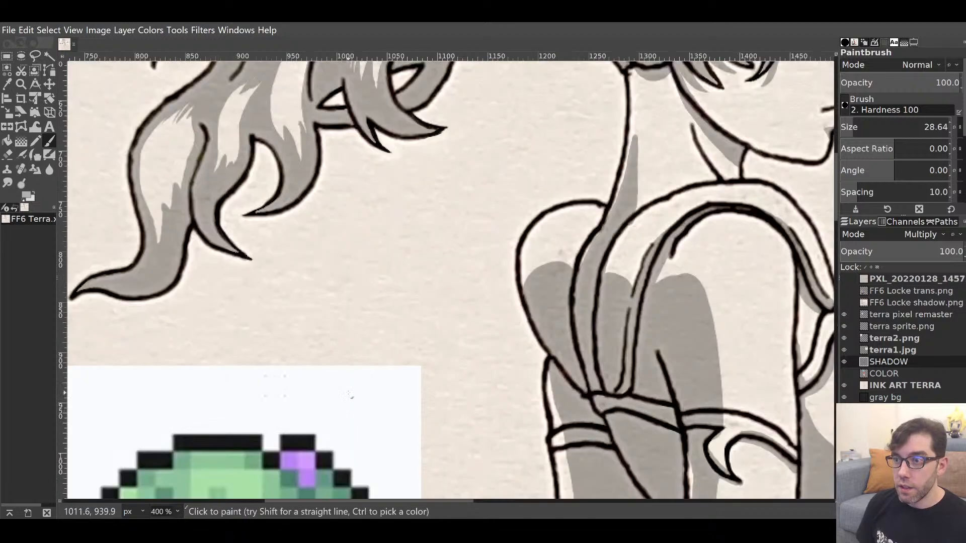
{"action": "left_click_drag", "start_coordinate": [551, 396], "coordinate": [374, 129]}
{"action": "left_click_drag", "start_coordinate": [557, 332], "coordinate": [503, 128]}
{"action": "left_click_drag", "start_coordinate": [486, 300], "coordinate": [525, 179]}
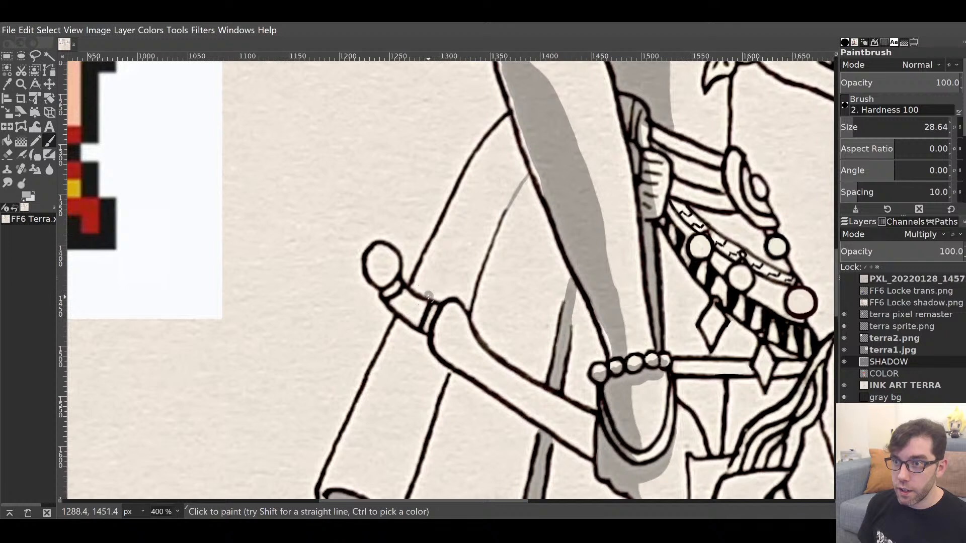
{"action": "mouse_move", "coordinate": [427, 294]}
{"action": "left_mouse_down"}
{"action": "mouse_move", "coordinate": [517, 146]}
{"action": "mouse_move", "coordinate": [483, 191]}
{"action": "mouse_move", "coordinate": [437, 294]}
{"action": "mouse_move", "coordinate": [464, 295]}
{"action": "mouse_move", "coordinate": [501, 343]}
{"action": "mouse_move", "coordinate": [469, 273]}
{"action": "mouse_move", "coordinate": [451, 274]}
{"action": "mouse_move", "coordinate": [472, 236]}
{"action": "mouse_move", "coordinate": [472, 253]}
{"action": "mouse_move", "coordinate": [500, 185]}
{"action": "mouse_move", "coordinate": [508, 188]}
{"action": "mouse_move", "coordinate": [511, 159]}
{"action": "mouse_move", "coordinate": [530, 215]}
{"action": "mouse_move", "coordinate": [516, 208]}
{"action": "mouse_move", "coordinate": [525, 229]}
{"action": "mouse_move", "coordinate": [506, 246]}
{"action": "mouse_move", "coordinate": [485, 243]}
{"action": "mouse_move", "coordinate": [491, 293]}
{"action": "mouse_move", "coordinate": [514, 162]}
{"action": "mouse_move", "coordinate": [507, 269]}
{"action": "left_mouse_up"}
{"action": "mouse_move", "coordinate": [516, 333]}
{"action": "left_mouse_down"}
{"action": "mouse_move", "coordinate": [493, 335]}
{"action": "mouse_move", "coordinate": [532, 366]}
{"action": "mouse_move", "coordinate": [551, 270]}
{"action": "mouse_move", "coordinate": [524, 200]}
{"action": "mouse_move", "coordinate": [534, 265]}
{"action": "mouse_move", "coordinate": [523, 236]}
{"action": "mouse_move", "coordinate": [515, 274]}
{"action": "mouse_move", "coordinate": [527, 339]}
{"action": "mouse_move", "coordinate": [516, 300]}
{"action": "mouse_move", "coordinate": [561, 144]}
{"action": "mouse_move", "coordinate": [536, 227]}
{"action": "left_mouse_up"}
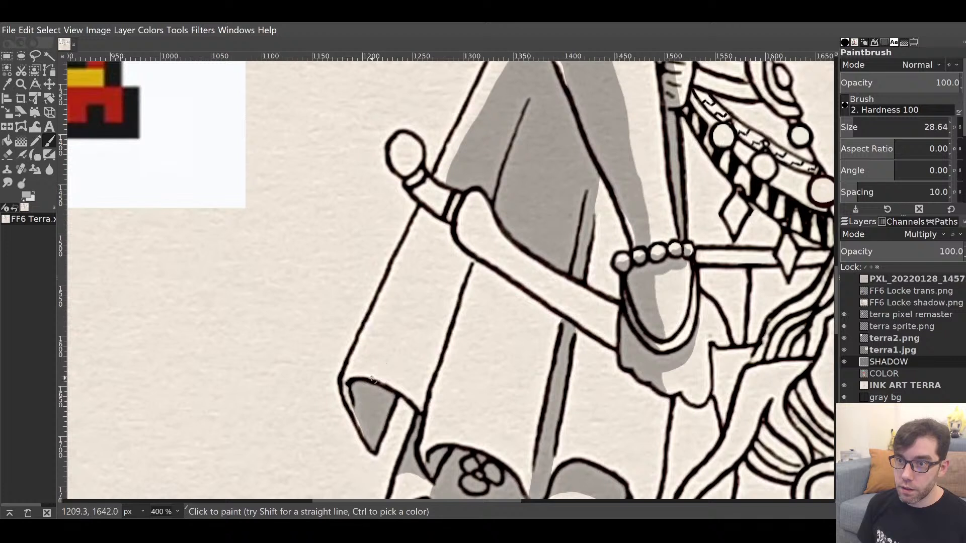
{"action": "mouse_move", "coordinate": [373, 380]}
{"action": "left_mouse_down"}
{"action": "mouse_move", "coordinate": [435, 223]}
{"action": "mouse_move", "coordinate": [371, 374]}
{"action": "left_mouse_up"}
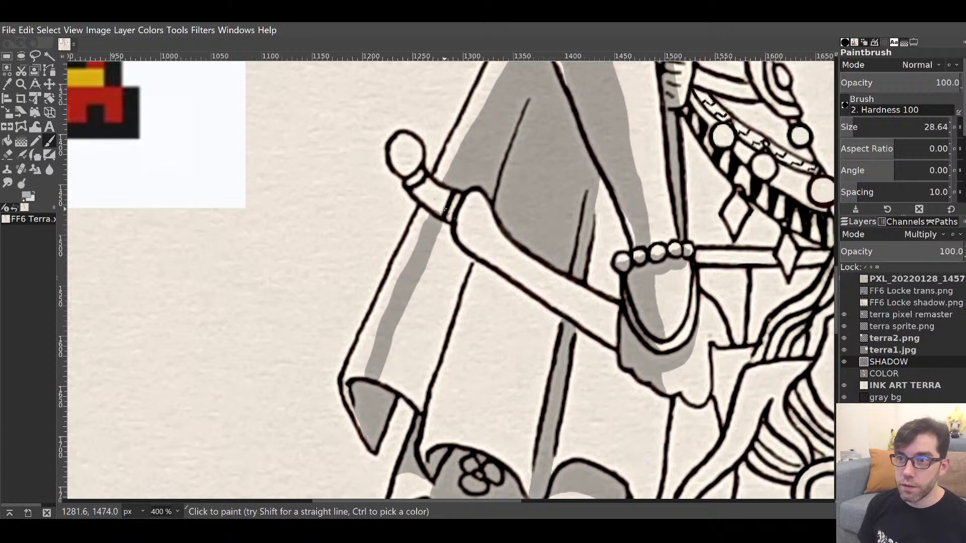
{"action": "key", "text": "shift+e"}
{"action": "key", "text": "d"}
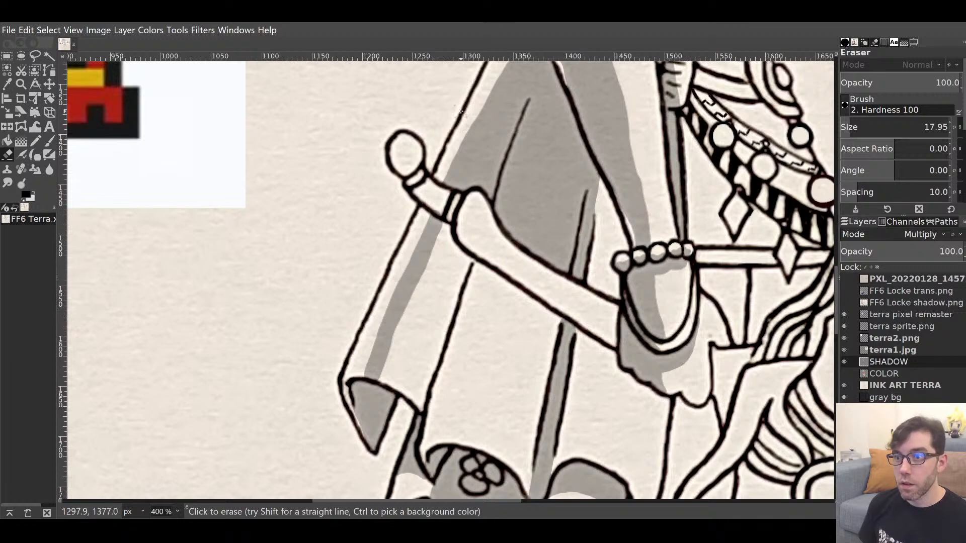
{"action": "key", "text": "p"}
{"action": "mouse_move", "coordinate": [545, 373]}
{"action": "left_mouse_down"}
{"action": "mouse_move", "coordinate": [485, 194]}
{"action": "mouse_move", "coordinate": [538, 319]}
{"action": "left_mouse_up"}
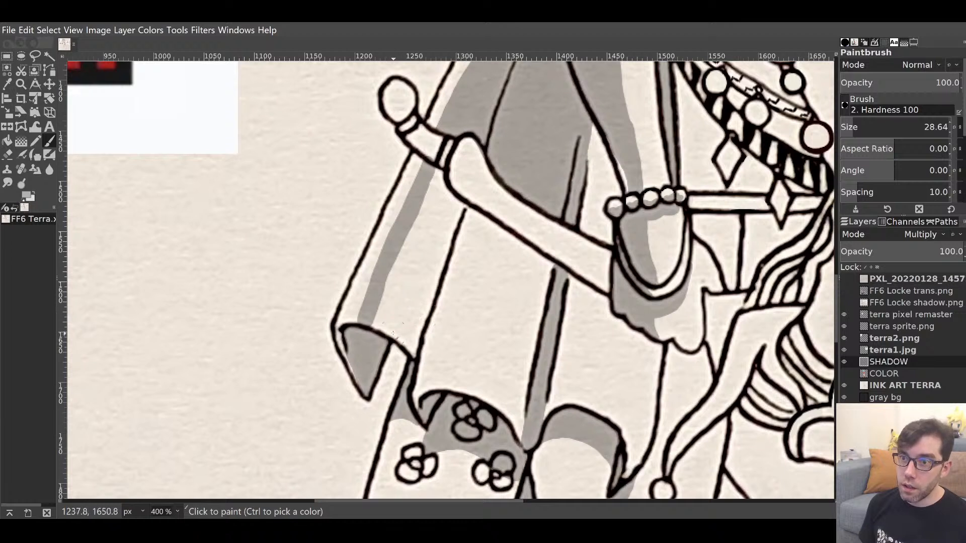
{"action": "mouse_move", "coordinate": [383, 313]}
{"action": "left_mouse_down"}
{"action": "mouse_move", "coordinate": [420, 350]}
{"action": "mouse_move", "coordinate": [391, 298]}
{"action": "mouse_move", "coordinate": [431, 178]}
{"action": "mouse_move", "coordinate": [460, 221]}
{"action": "mouse_move", "coordinate": [453, 208]}
{"action": "mouse_move", "coordinate": [527, 264]}
{"action": "left_mouse_up"}
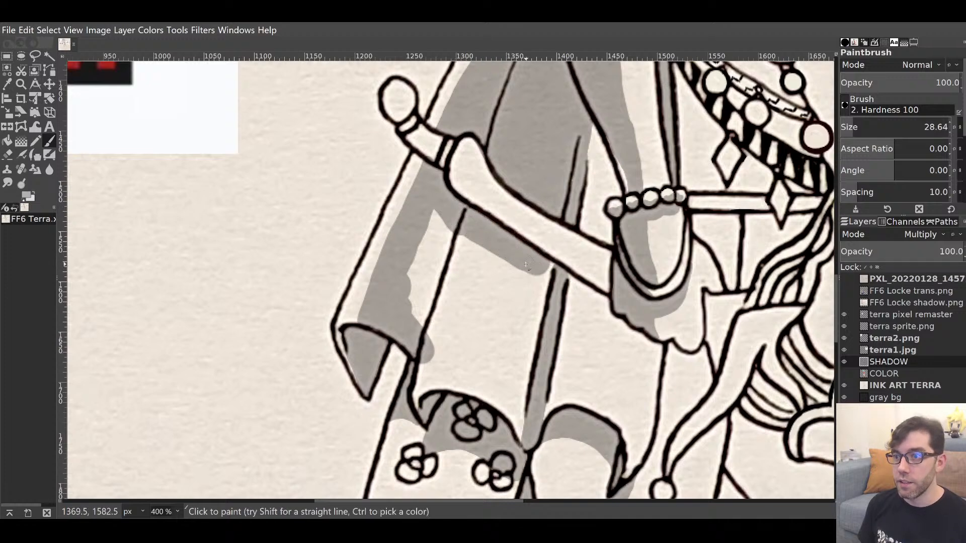
{"action": "mouse_move", "coordinate": [469, 343]}
{"action": "left_mouse_down"}
{"action": "mouse_move", "coordinate": [494, 200]}
{"action": "mouse_move", "coordinate": [494, 271]}
{"action": "left_mouse_up"}
{"action": "mouse_move", "coordinate": [430, 264]}
{"action": "left_mouse_down"}
{"action": "mouse_move", "coordinate": [455, 280]}
{"action": "mouse_move", "coordinate": [444, 218]}
{"action": "mouse_move", "coordinate": [454, 198]}
{"action": "mouse_move", "coordinate": [466, 238]}
{"action": "left_mouse_up"}
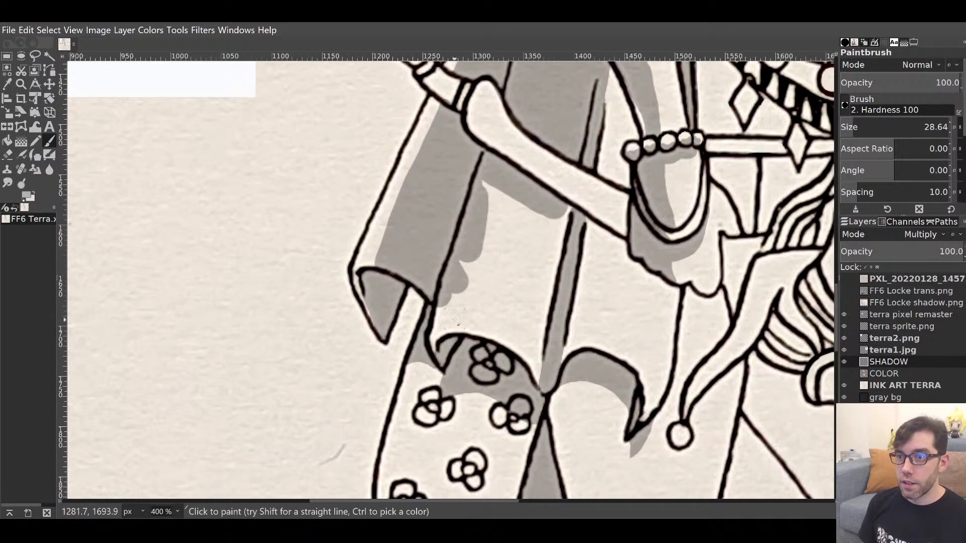
{"action": "mouse_move", "coordinate": [437, 349]}
{"action": "left_mouse_down"}
{"action": "mouse_move", "coordinate": [484, 191]}
{"action": "mouse_move", "coordinate": [495, 203]}
{"action": "mouse_move", "coordinate": [513, 200]}
{"action": "mouse_move", "coordinate": [524, 233]}
{"action": "mouse_move", "coordinate": [487, 219]}
{"action": "mouse_move", "coordinate": [559, 224]}
{"action": "mouse_move", "coordinate": [560, 211]}
{"action": "mouse_move", "coordinate": [543, 285]}
{"action": "mouse_move", "coordinate": [547, 272]}
{"action": "mouse_move", "coordinate": [537, 287]}
{"action": "mouse_move", "coordinate": [516, 284]}
{"action": "mouse_move", "coordinate": [484, 245]}
{"action": "left_mouse_up"}
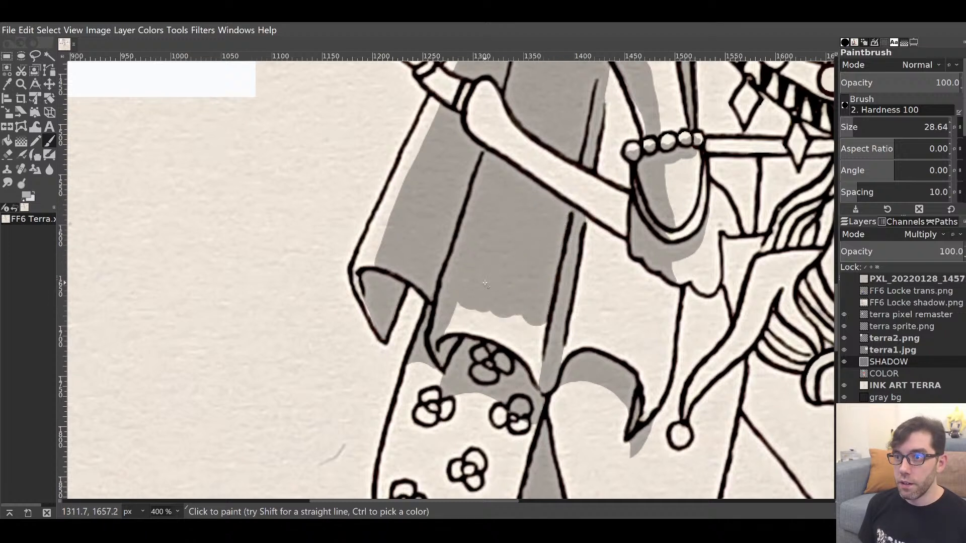
{"action": "mouse_move", "coordinate": [447, 329]}
{"action": "left_mouse_down"}
{"action": "mouse_move", "coordinate": [519, 343]}
{"action": "mouse_move", "coordinate": [477, 311]}
{"action": "mouse_move", "coordinate": [511, 322]}
{"action": "mouse_move", "coordinate": [541, 375]}
{"action": "mouse_move", "coordinate": [534, 309]}
{"action": "mouse_move", "coordinate": [540, 315]}
{"action": "mouse_move", "coordinate": [545, 287]}
{"action": "mouse_move", "coordinate": [505, 355]}
{"action": "mouse_move", "coordinate": [410, 435]}
{"action": "mouse_move", "coordinate": [468, 224]}
{"action": "mouse_move", "coordinate": [437, 371]}
{"action": "left_mouse_up"}
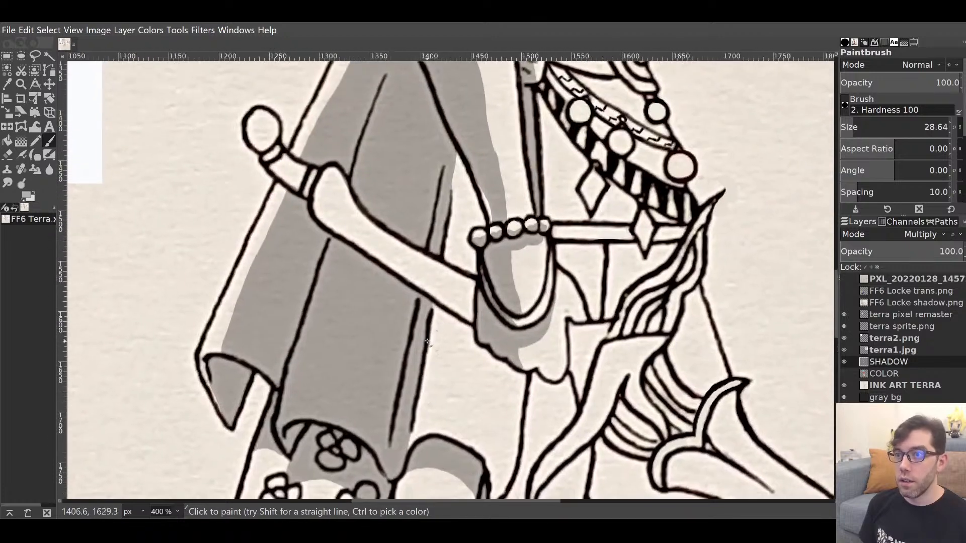
{"action": "mouse_move", "coordinate": [436, 226]}
{"action": "left_mouse_down"}
{"action": "mouse_move", "coordinate": [460, 304]}
{"action": "mouse_move", "coordinate": [467, 269]}
{"action": "mouse_move", "coordinate": [501, 307]}
{"action": "mouse_move", "coordinate": [480, 253]}
{"action": "left_mouse_up"}
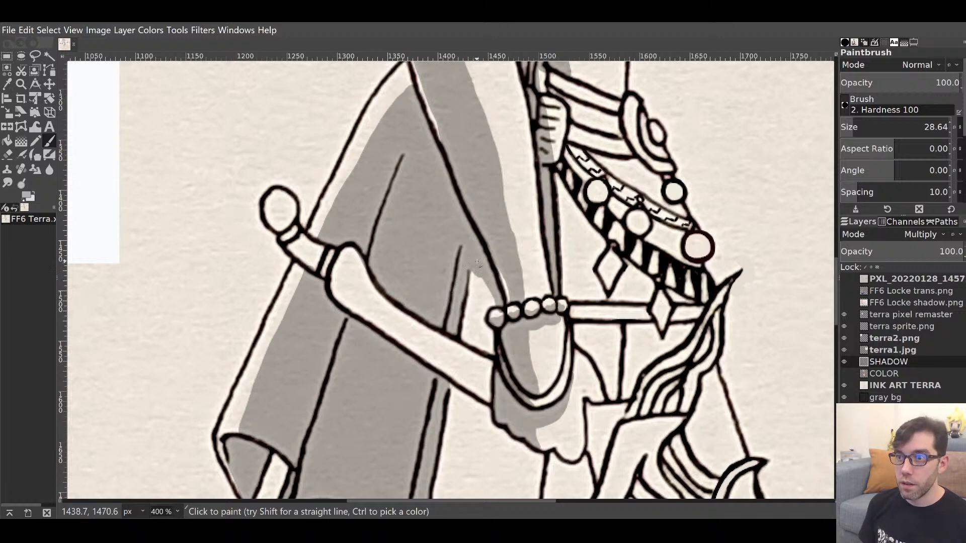
{"action": "mouse_move", "coordinate": [553, 378]}
{"action": "left_mouse_down"}
{"action": "mouse_move", "coordinate": [567, 145]}
{"action": "mouse_move", "coordinate": [551, 230]}
{"action": "mouse_move", "coordinate": [555, 167]}
{"action": "left_mouse_up"}
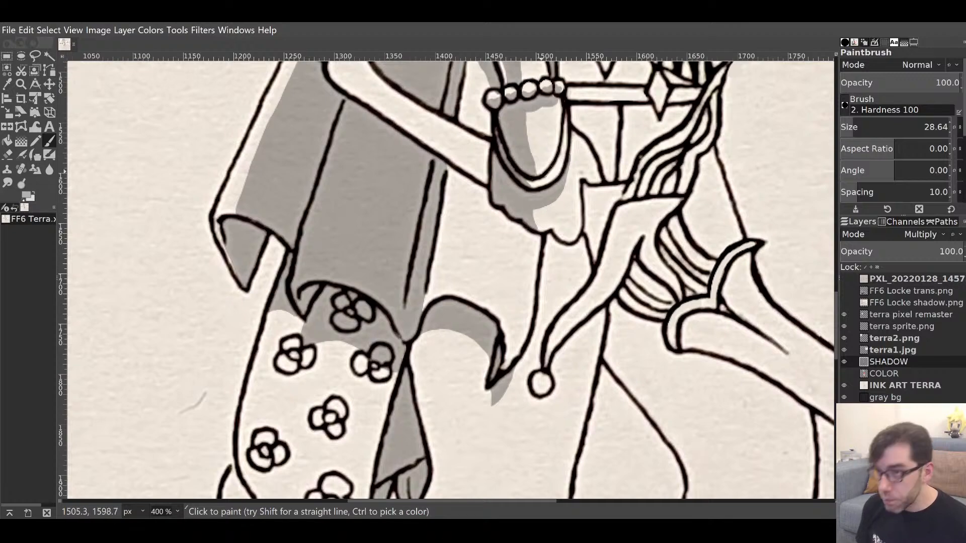
{"action": "mouse_move", "coordinate": [508, 251]}
{"action": "left_mouse_down"}
{"action": "mouse_move", "coordinate": [601, 125]}
{"action": "mouse_move", "coordinate": [582, 201]}
{"action": "mouse_move", "coordinate": [497, 173]}
{"action": "mouse_move", "coordinate": [397, 362]}
{"action": "mouse_move", "coordinate": [533, 166]}
{"action": "mouse_move", "coordinate": [485, 448]}
{"action": "mouse_move", "coordinate": [530, 277]}
{"action": "left_mouse_up"}
{"action": "left_click_drag", "start_coordinate": [536, 214], "coordinate": [505, 424]}
{"action": "mouse_move", "coordinate": [546, 237]}
{"action": "left_mouse_down"}
{"action": "mouse_move", "coordinate": [438, 352]}
{"action": "mouse_move", "coordinate": [567, 280]}
{"action": "mouse_move", "coordinate": [590, 418]}
{"action": "mouse_move", "coordinate": [616, 467]}
{"action": "mouse_move", "coordinate": [556, 224]}
{"action": "mouse_move", "coordinate": [618, 446]}
{"action": "mouse_move", "coordinate": [548, 355]}
{"action": "mouse_move", "coordinate": [574, 285]}
{"action": "mouse_move", "coordinate": [612, 414]}
{"action": "mouse_move", "coordinate": [650, 340]}
{"action": "left_mouse_up"}
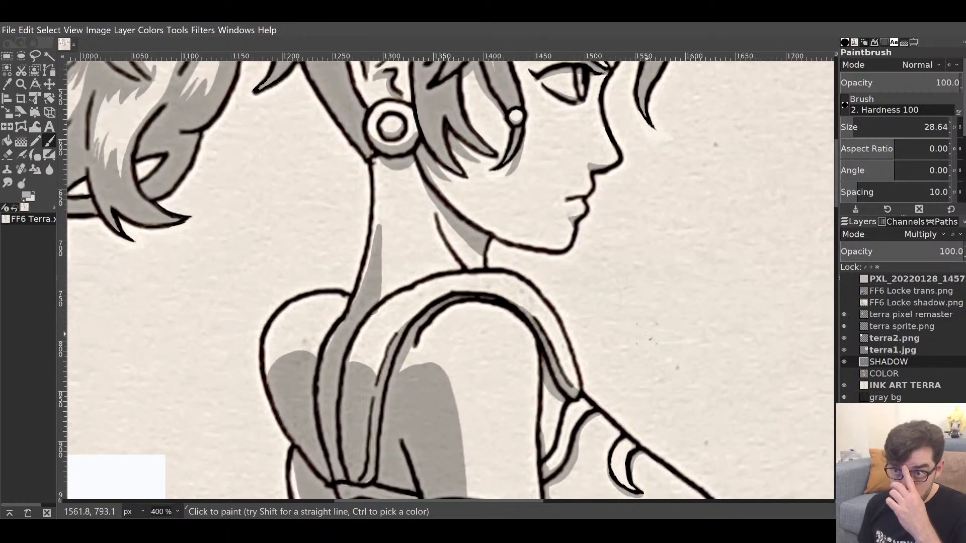
Erase the stray shadow on the shoulder strap.
{"action": "key", "text": "shift+e"}
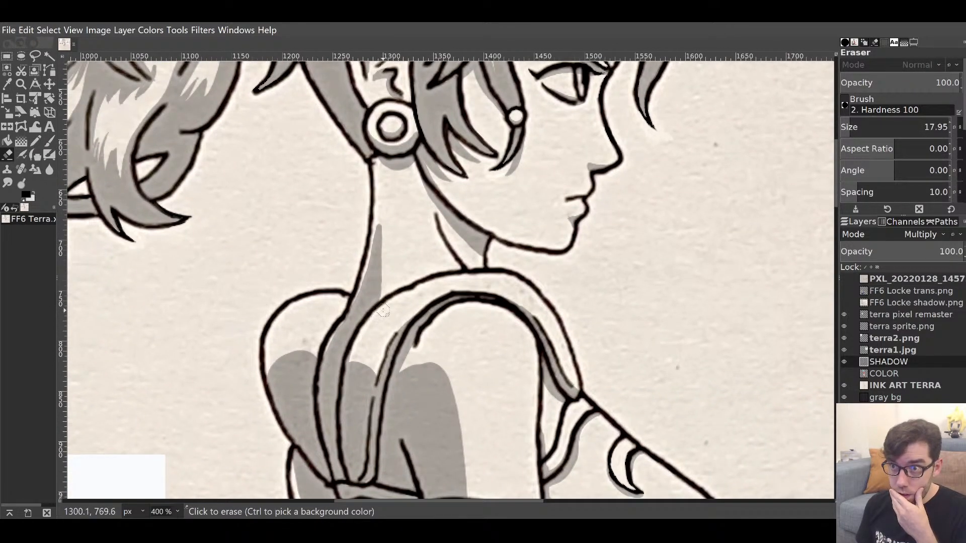
{"action": "left_click_drag", "start_coordinate": [372, 335], "coordinate": [379, 334]}
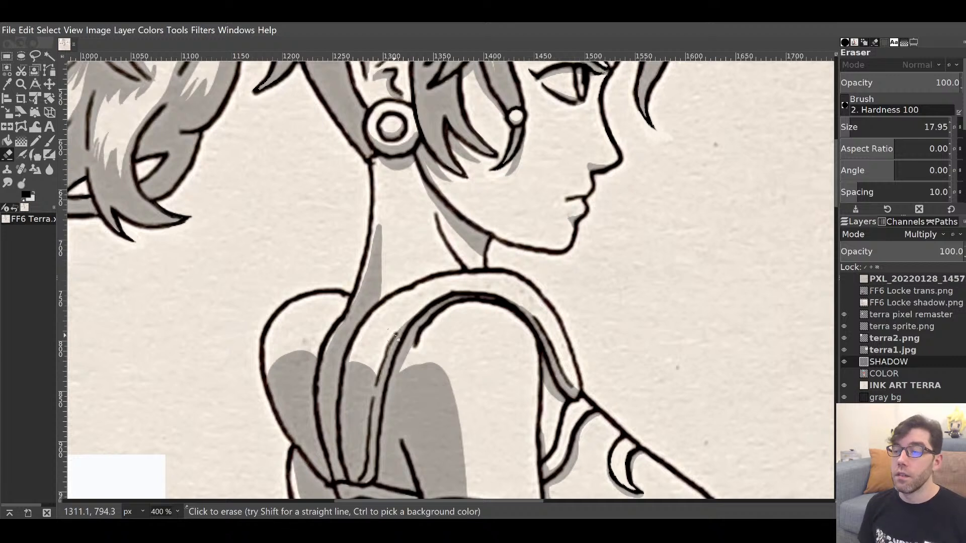
{"action": "key", "text": "p"}
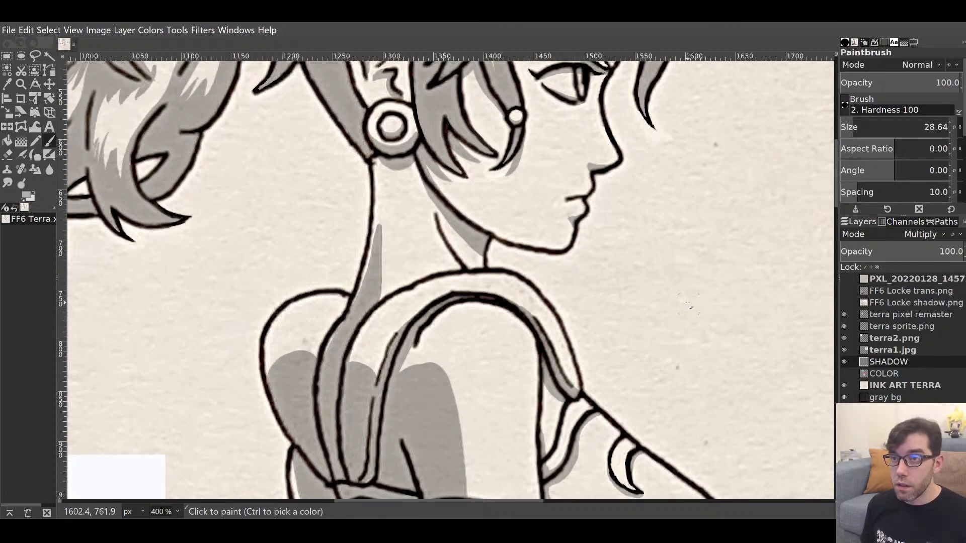
Shade the outstretched hand's fingers grey and show the COLOR layer again.
{"action": "scroll", "coordinate": [686, 318], "scroll_direction": "down", "scroll_amount": 10}
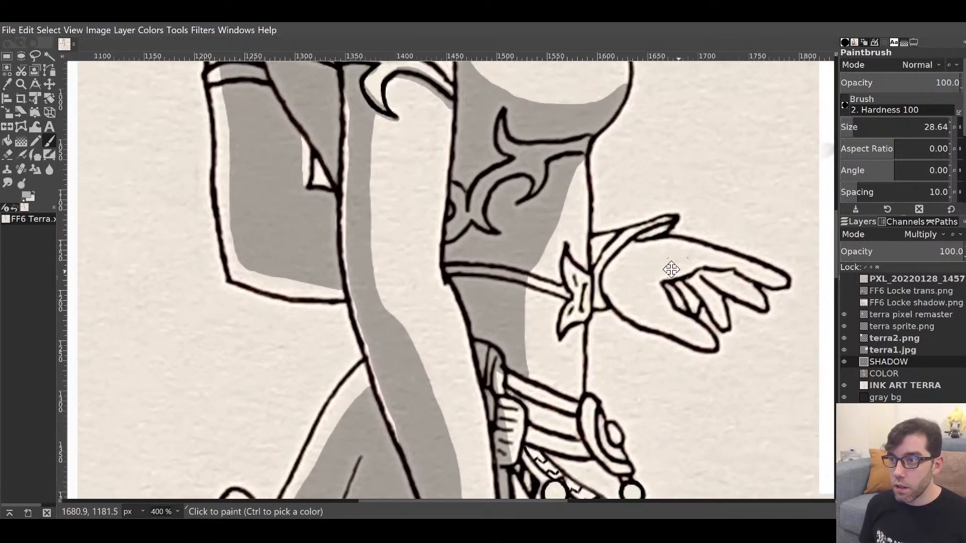
{"action": "left_click_drag", "start_coordinate": [672, 270], "coordinate": [532, 296]}
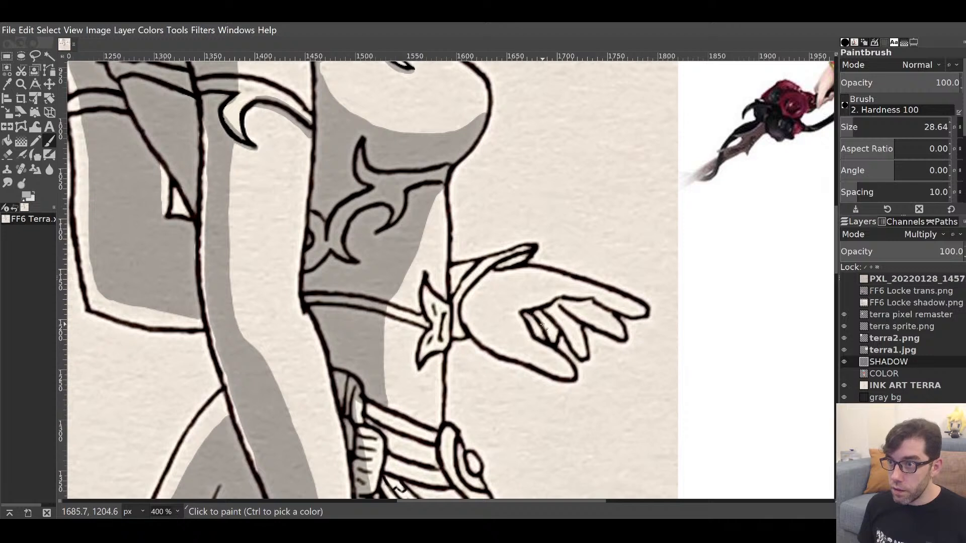
{"action": "mouse_move", "coordinate": [542, 325]}
{"action": "left_mouse_down"}
{"action": "mouse_move", "coordinate": [592, 315]}
{"action": "mouse_move", "coordinate": [588, 305]}
{"action": "mouse_move", "coordinate": [587, 317]}
{"action": "mouse_move", "coordinate": [614, 330]}
{"action": "left_mouse_up"}
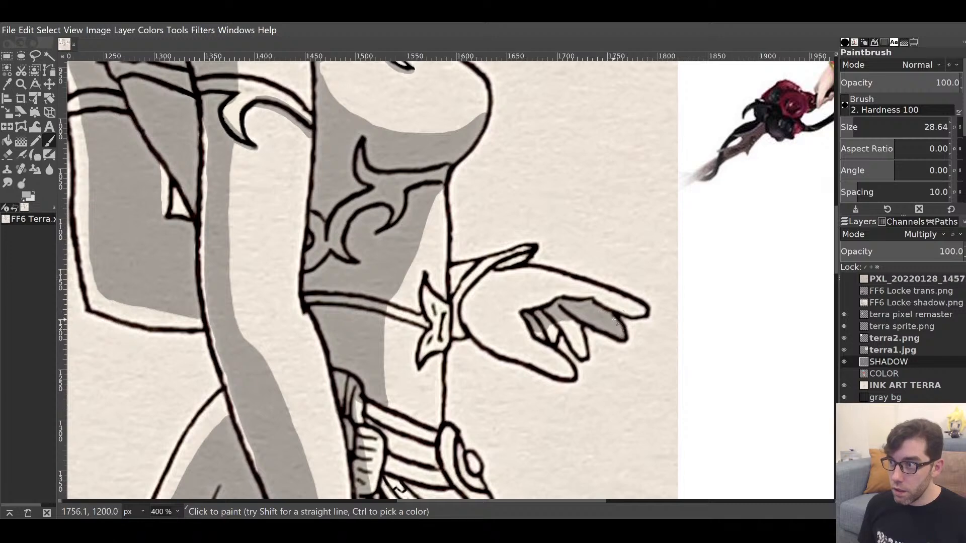
{"action": "left_click", "coordinate": [844, 374]}
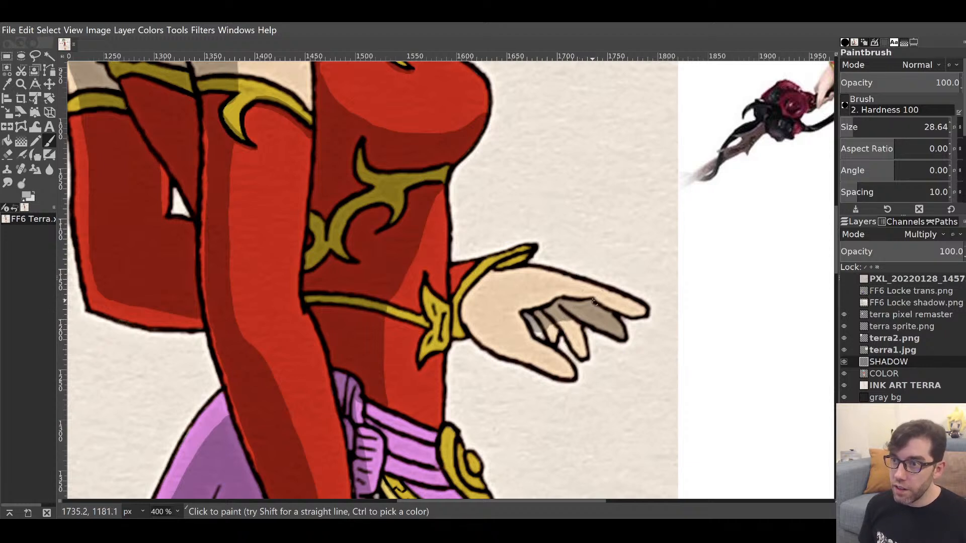
Erase shadow along the thumb and fill the small finger's remaining light patch.
{"action": "key", "text": "shift+e"}
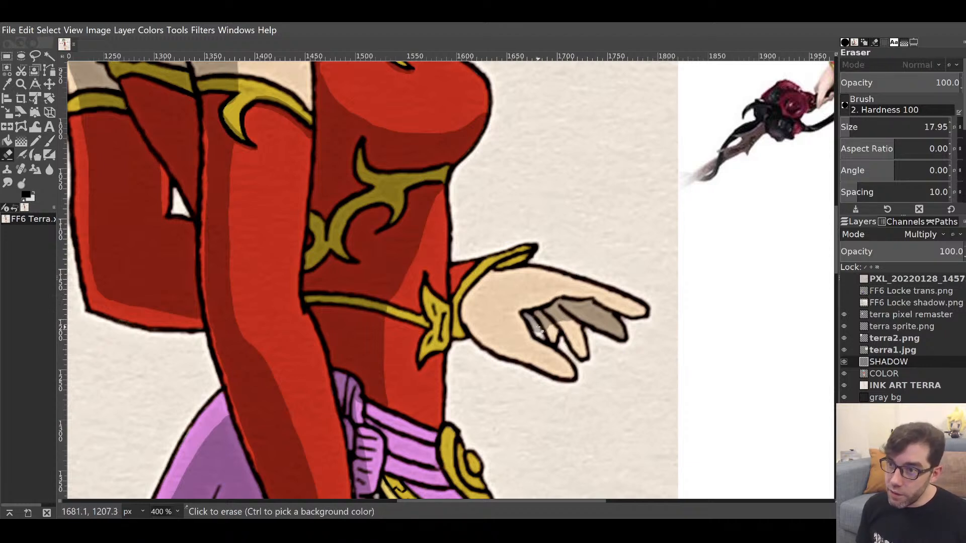
{"action": "left_click", "coordinate": [528, 321]}
{"action": "left_click_drag", "start_coordinate": [527, 320], "coordinate": [538, 333]}
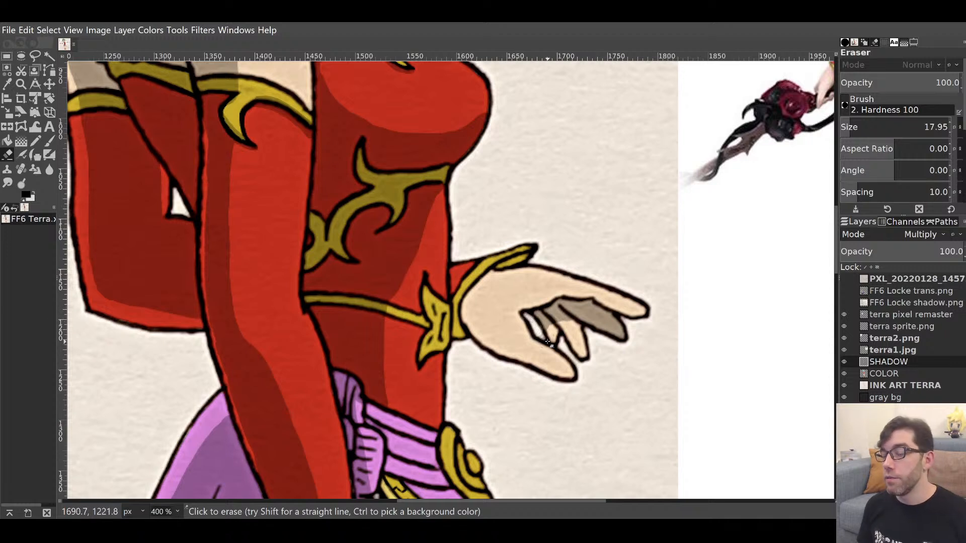
{"action": "key", "text": "p"}
{"action": "mouse_move", "coordinate": [557, 338]}
{"action": "left_mouse_down"}
{"action": "mouse_move", "coordinate": [553, 317]}
{"action": "mouse_move", "coordinate": [587, 361]}
{"action": "mouse_move", "coordinate": [571, 328]}
{"action": "left_mouse_up"}
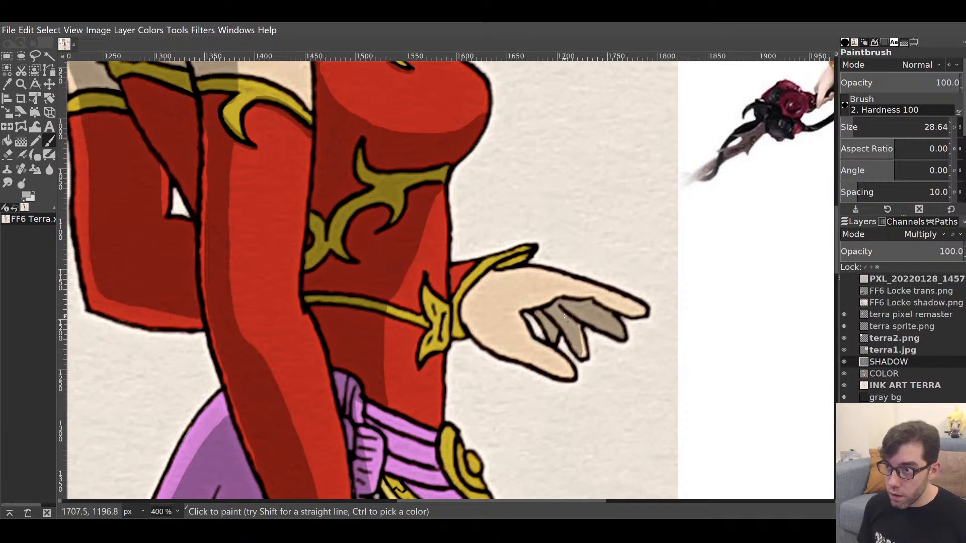
Tidy the middle and ring finger shadows, checking them with the COLOR layer hidden.
{"action": "key", "text": "shift+e"}
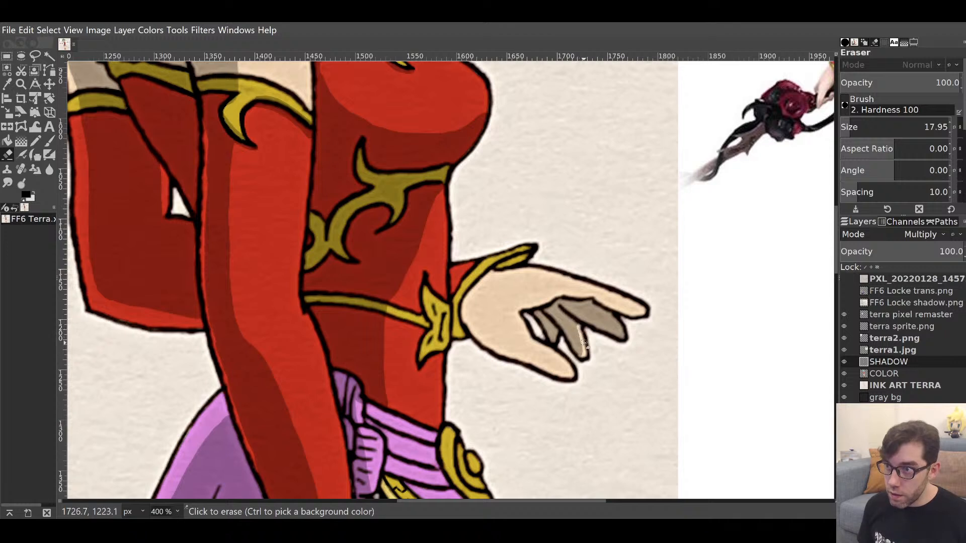
{"action": "left_click_drag", "start_coordinate": [582, 359], "coordinate": [583, 356]}
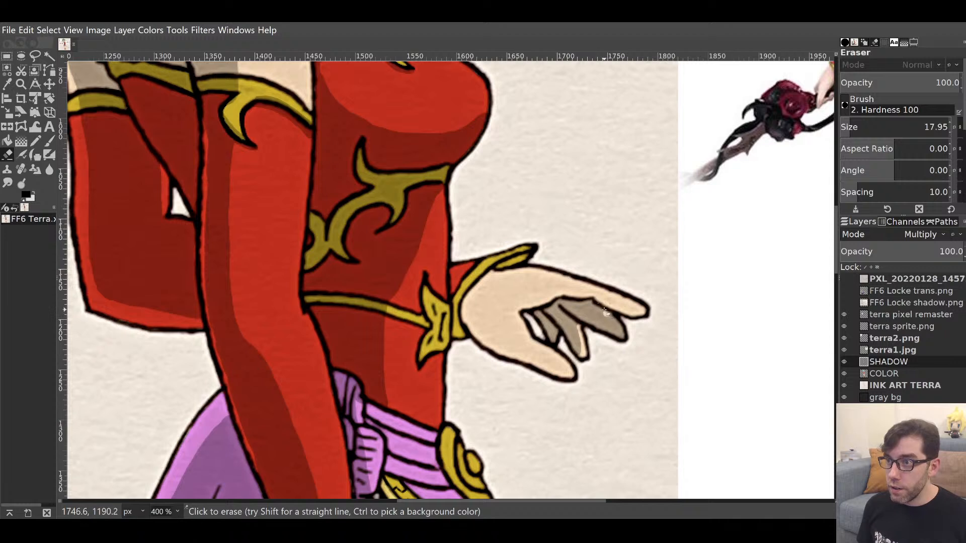
{"action": "left_click_drag", "start_coordinate": [612, 316], "coordinate": [624, 329]}
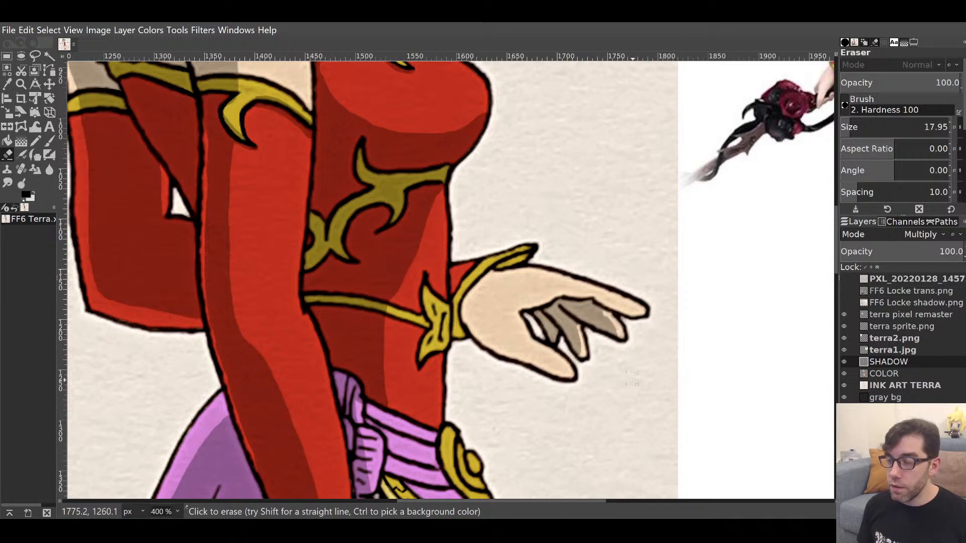
{"action": "key", "text": "p"}
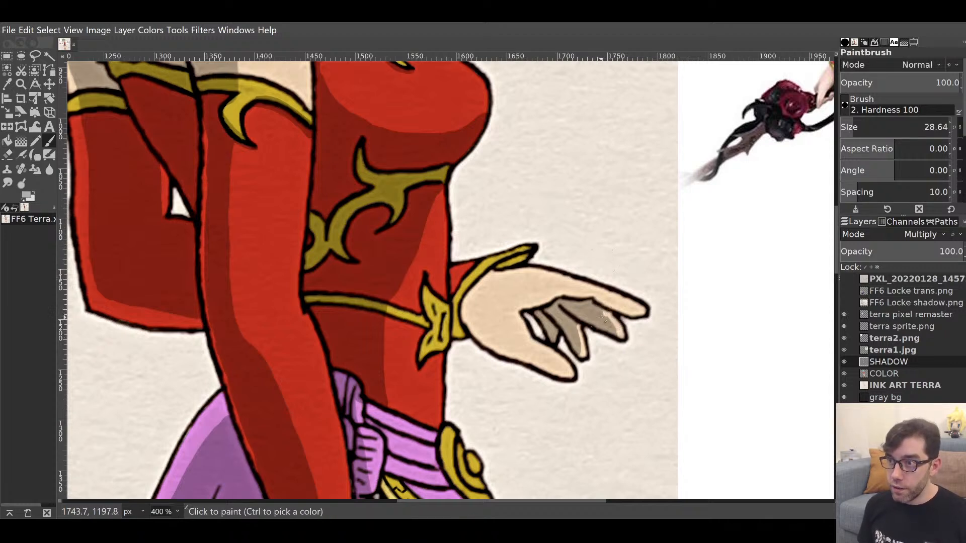
{"action": "left_click", "coordinate": [608, 330]}
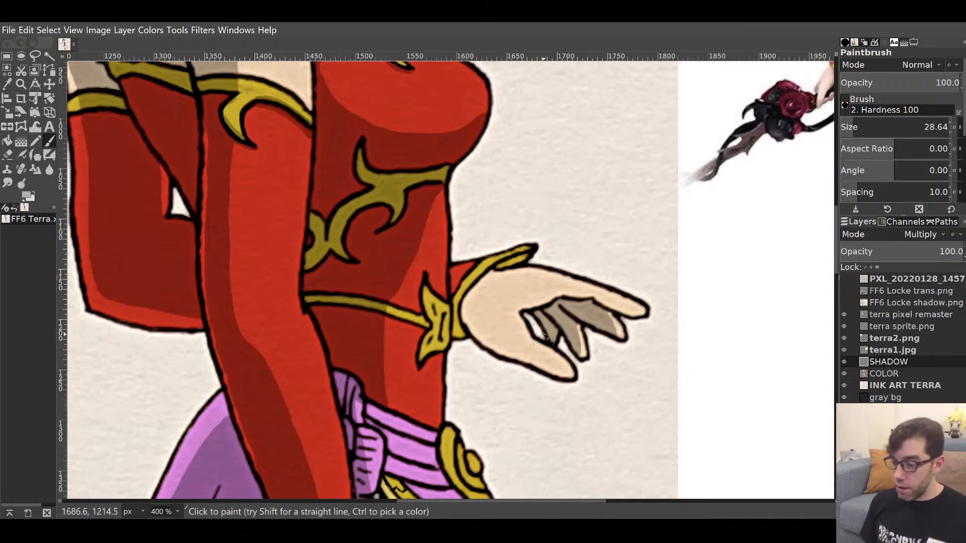
{"action": "left_click", "coordinate": [844, 373]}
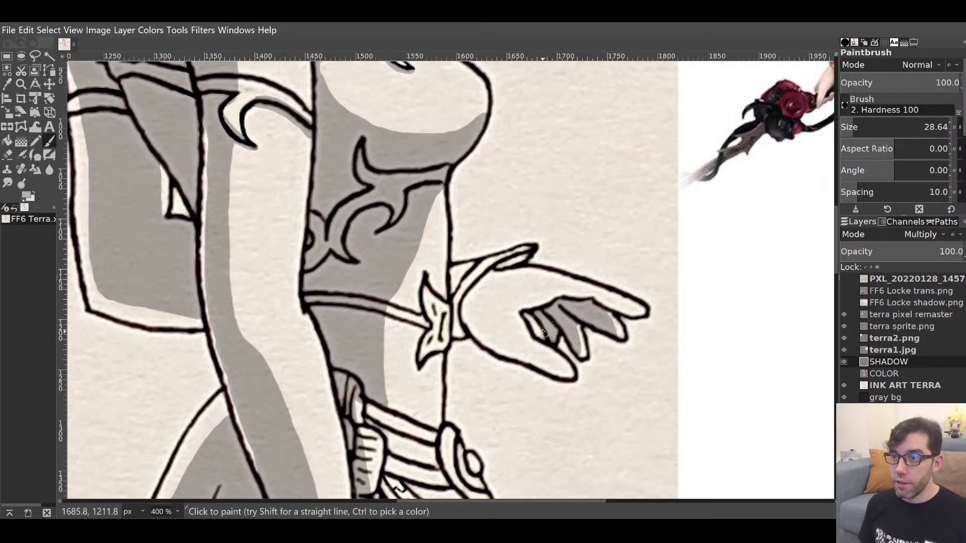
{"action": "left_click", "coordinate": [844, 373]}
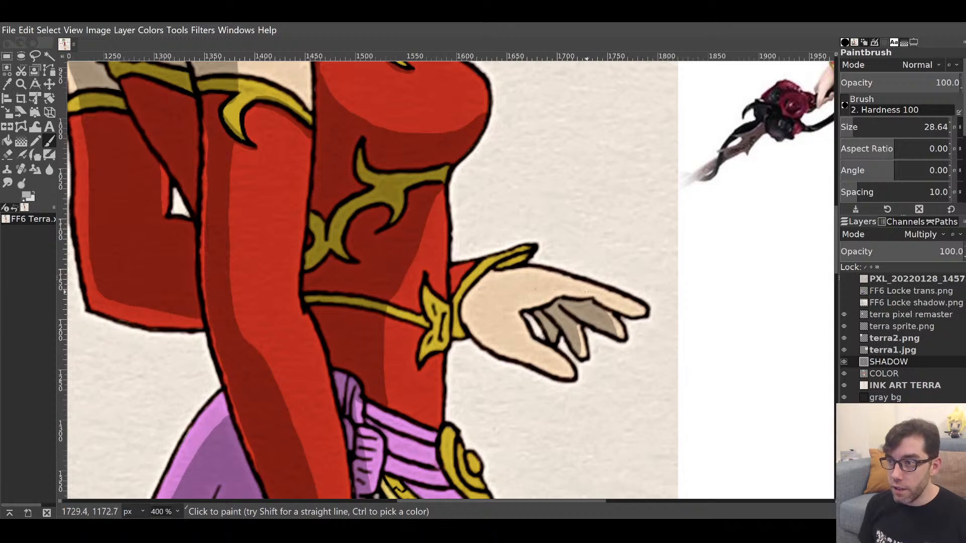
With a brush of about size 11, shade the fingertops, the hand's lower edge and the cuff.
{"action": "left_click_drag", "start_coordinate": [900, 130], "coordinate": [849, 127]}
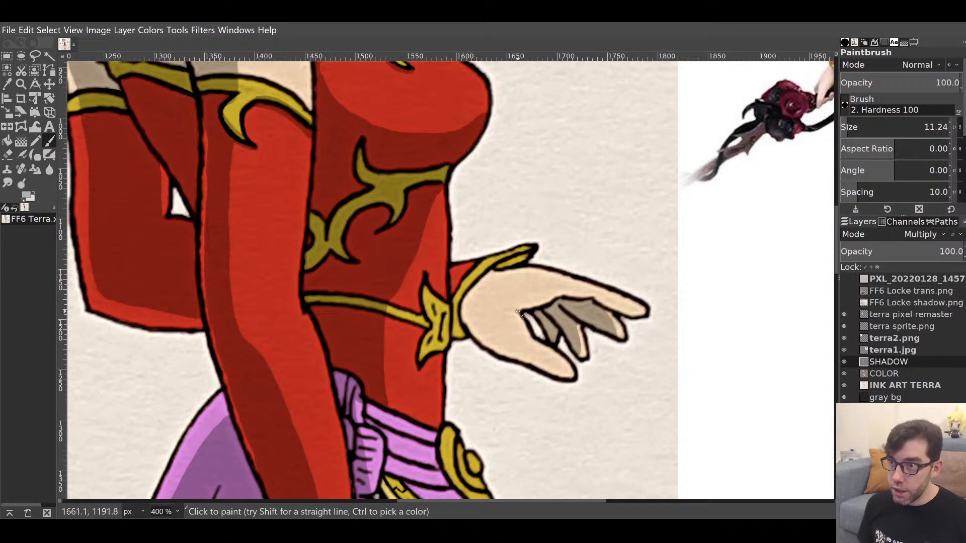
{"action": "mouse_move", "coordinate": [518, 312]}
{"action": "left_mouse_down"}
{"action": "mouse_move", "coordinate": [560, 292]}
{"action": "mouse_move", "coordinate": [635, 312]}
{"action": "left_mouse_up"}
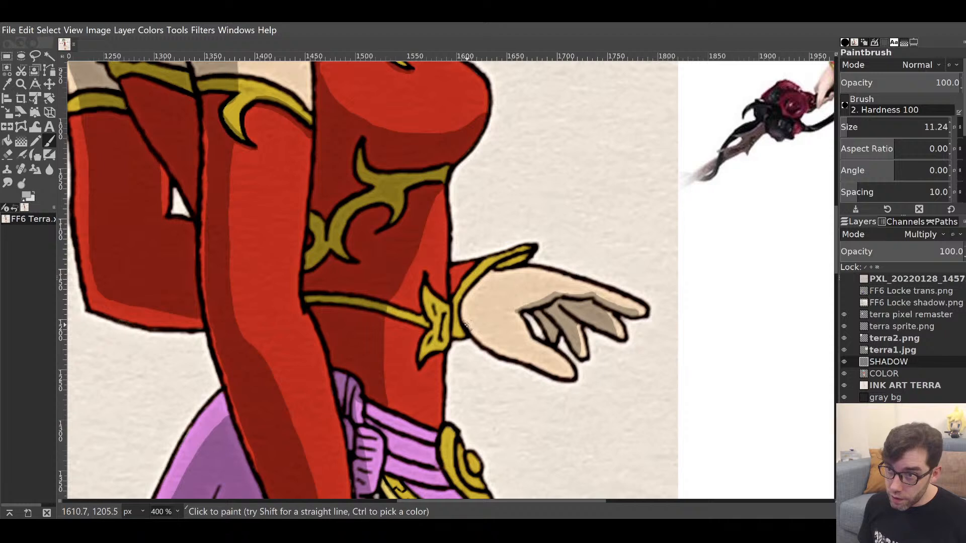
{"action": "mouse_move", "coordinate": [466, 326]}
{"action": "left_mouse_down"}
{"action": "mouse_move", "coordinate": [500, 352]}
{"action": "mouse_move", "coordinate": [569, 375]}
{"action": "left_mouse_up"}
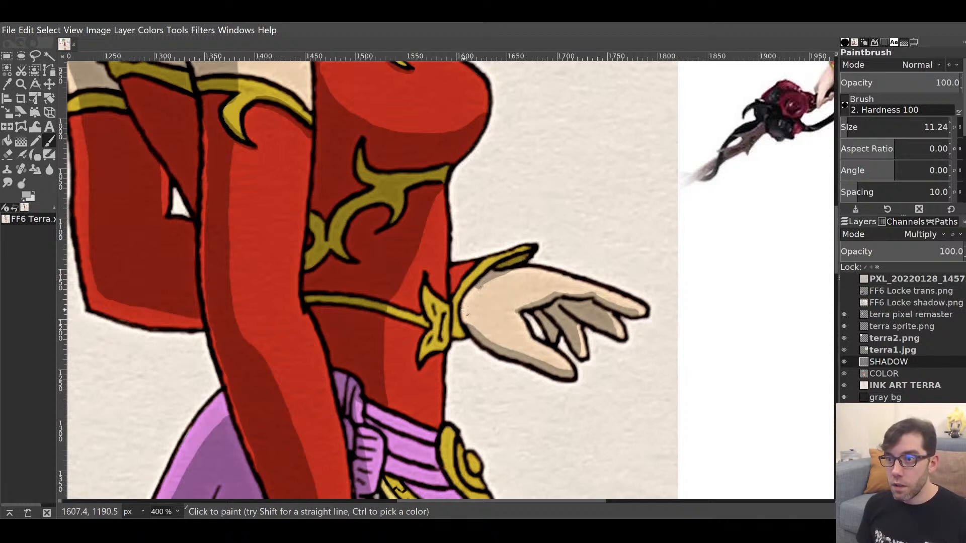
{"action": "mouse_move", "coordinate": [463, 302]}
{"action": "left_mouse_down"}
{"action": "mouse_move", "coordinate": [516, 265]}
{"action": "mouse_move", "coordinate": [465, 309]}
{"action": "left_mouse_up"}
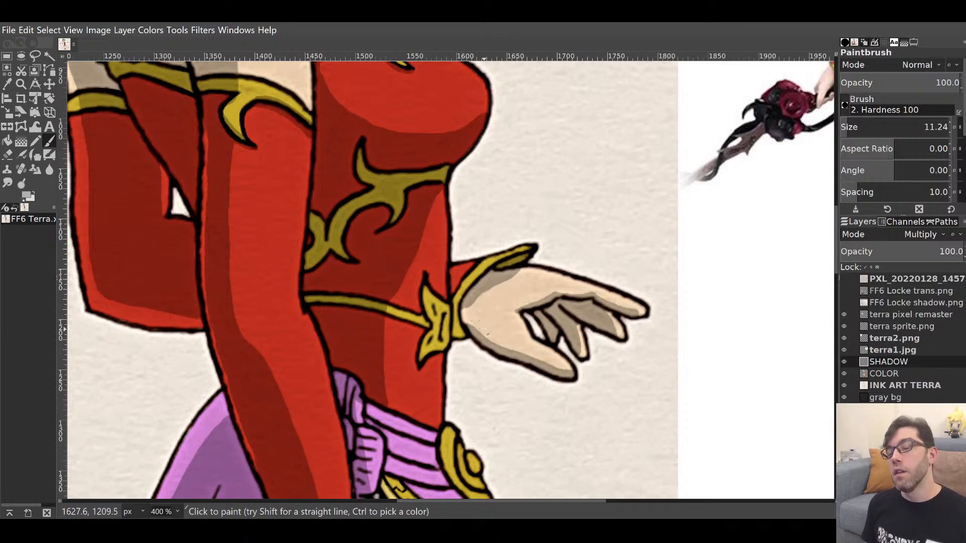
Erase the excess shadow along the top of the hand near the cuff.
{"action": "key", "text": "shift+e"}
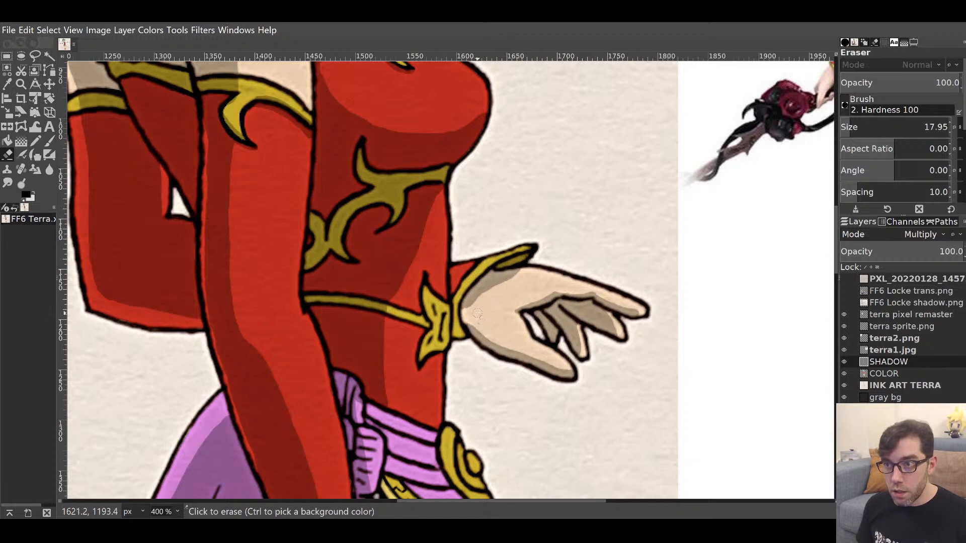
{"action": "left_click_drag", "start_coordinate": [469, 312], "coordinate": [532, 268]}
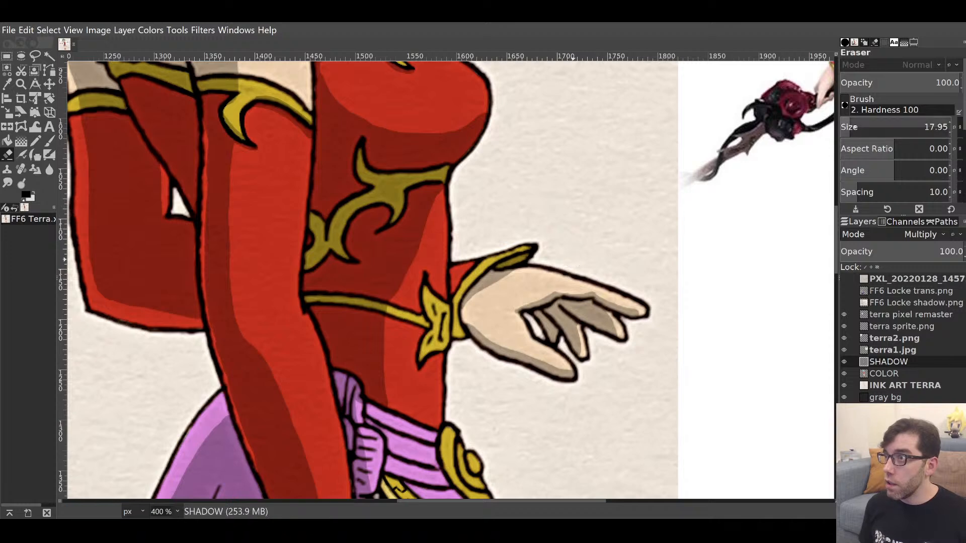
{"action": "left_click", "coordinate": [848, 123]}
Shade along the top of the gold belt and under the gold bow's tip and knot.
{"action": "key", "text": "p"}
{"action": "left_click_drag", "start_coordinate": [496, 249], "coordinate": [591, 181]}
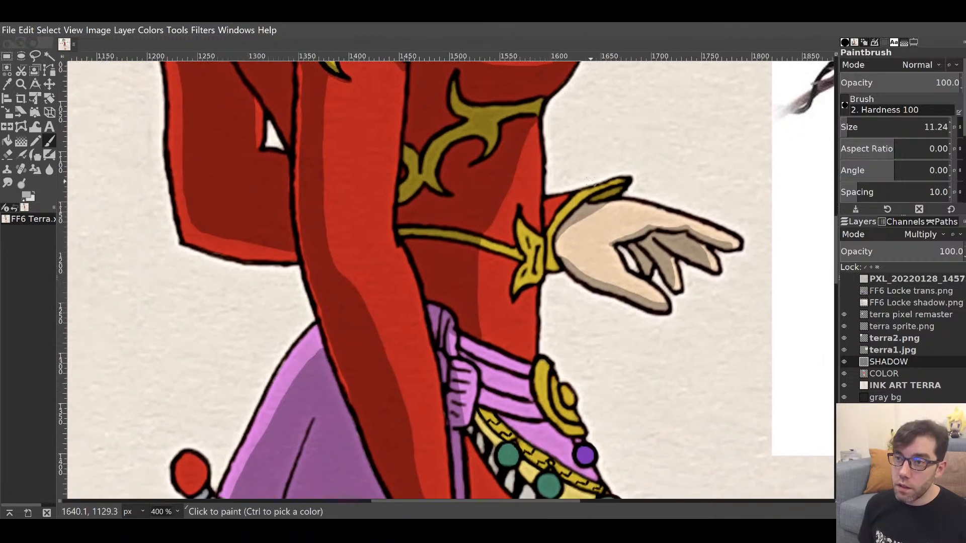
{"action": "mouse_move", "coordinate": [473, 249]}
{"action": "left_mouse_down"}
{"action": "mouse_move", "coordinate": [514, 262]}
{"action": "mouse_move", "coordinate": [472, 252]}
{"action": "mouse_move", "coordinate": [513, 263]}
{"action": "left_mouse_up"}
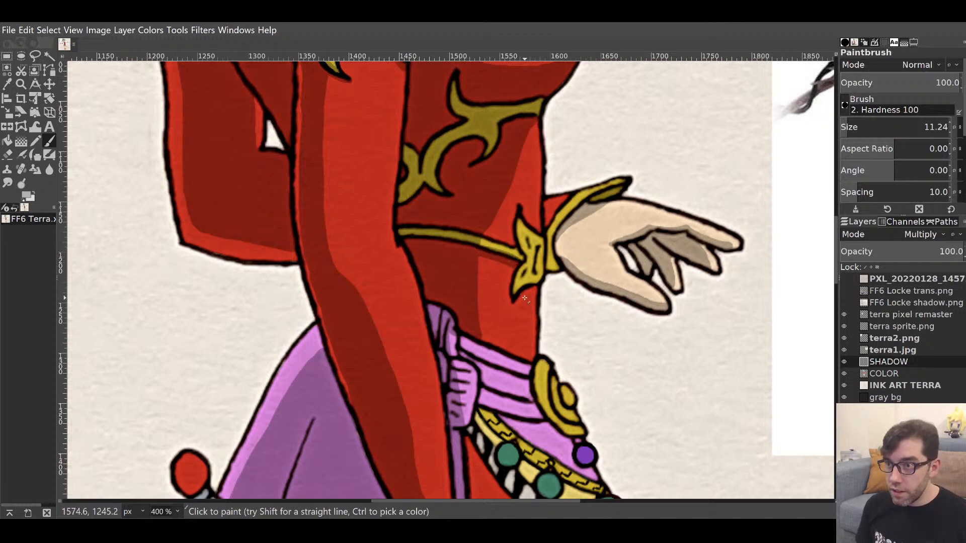
{"action": "mouse_move", "coordinate": [514, 307]}
{"action": "left_mouse_down"}
{"action": "mouse_move", "coordinate": [534, 288]}
{"action": "mouse_move", "coordinate": [512, 305]}
{"action": "left_mouse_up"}
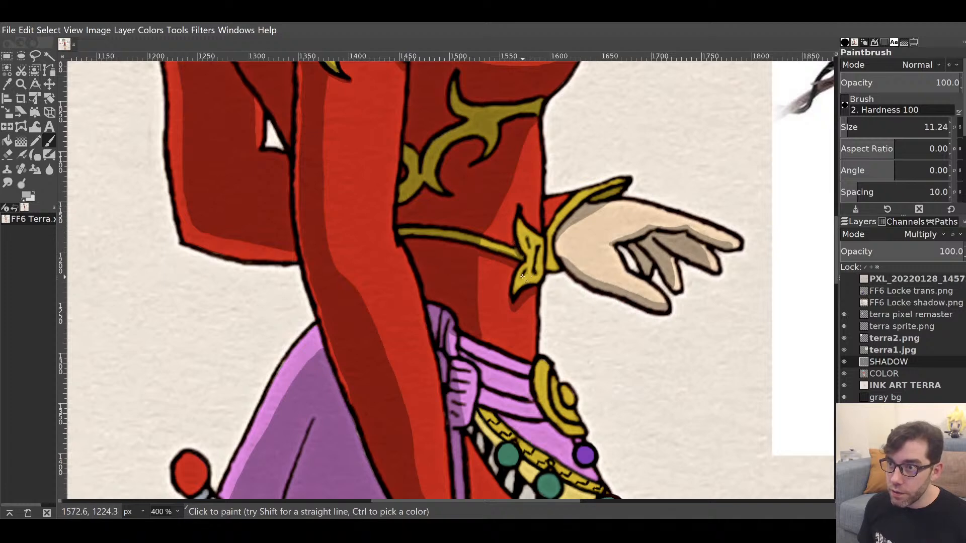
{"action": "mouse_move", "coordinate": [523, 275]}
{"action": "left_mouse_down"}
{"action": "mouse_move", "coordinate": [539, 262]}
{"action": "mouse_move", "coordinate": [530, 248]}
{"action": "left_mouse_up"}
{"action": "mouse_move", "coordinate": [562, 377]}
{"action": "left_mouse_down"}
{"action": "mouse_move", "coordinate": [565, 308]}
{"action": "mouse_move", "coordinate": [674, 315]}
{"action": "mouse_move", "coordinate": [612, 425]}
{"action": "left_mouse_up"}
{"action": "left_click_drag", "start_coordinate": [657, 196], "coordinate": [661, 409]}
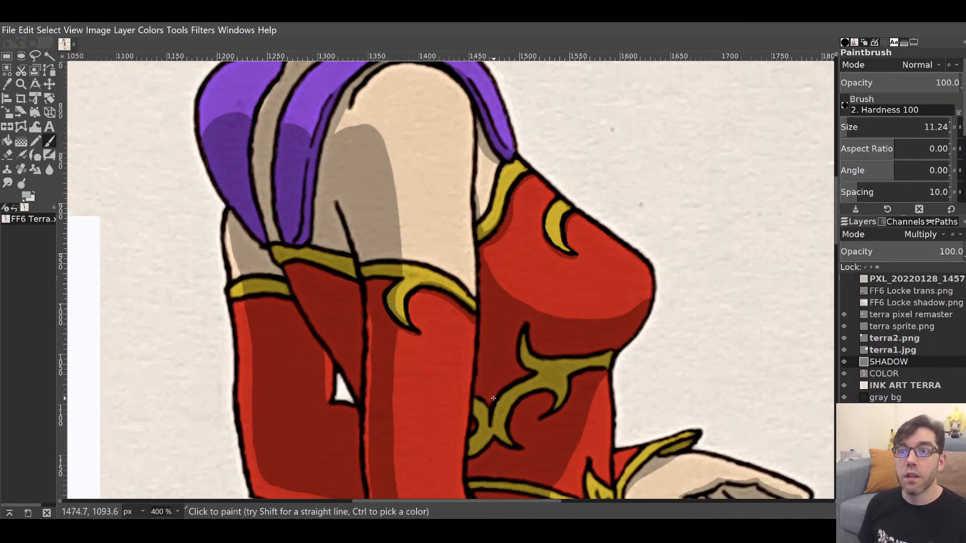
Erase the stray shadow from the gold arm trim by the shoulder.
{"action": "mouse_move", "coordinate": [521, 417]}
{"action": "left_mouse_down"}
{"action": "mouse_move", "coordinate": [534, 351]}
{"action": "mouse_move", "coordinate": [547, 356]}
{"action": "left_mouse_up"}
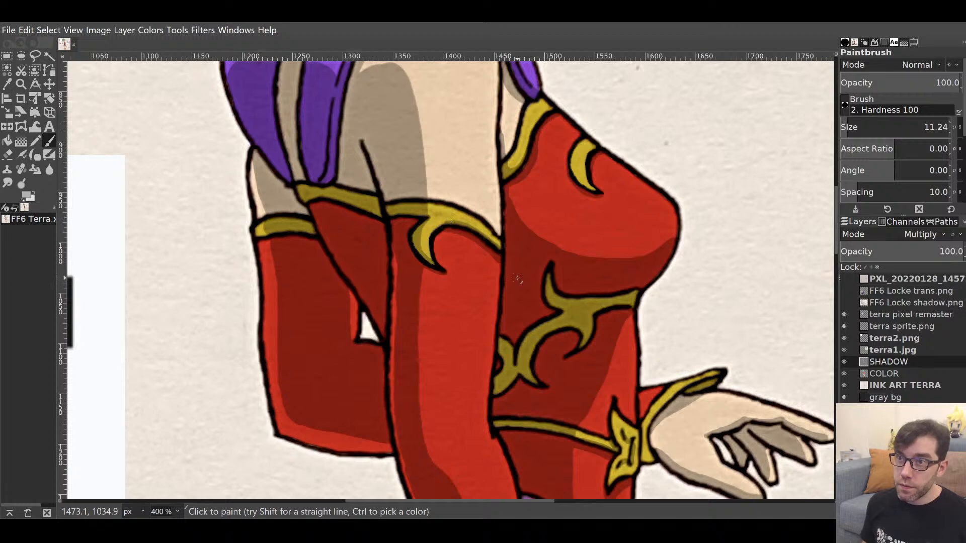
{"action": "key", "text": "shift+e"}
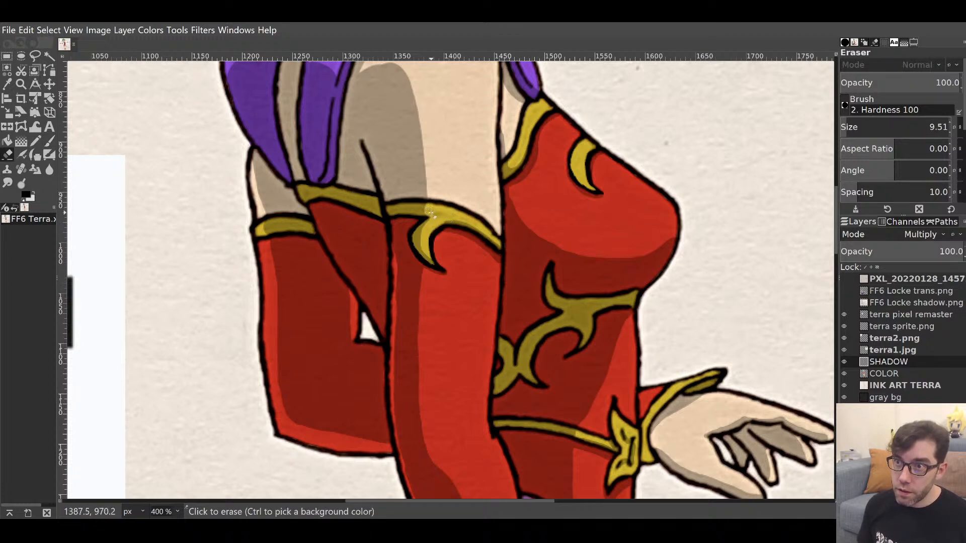
{"action": "left_click", "coordinate": [429, 211]}
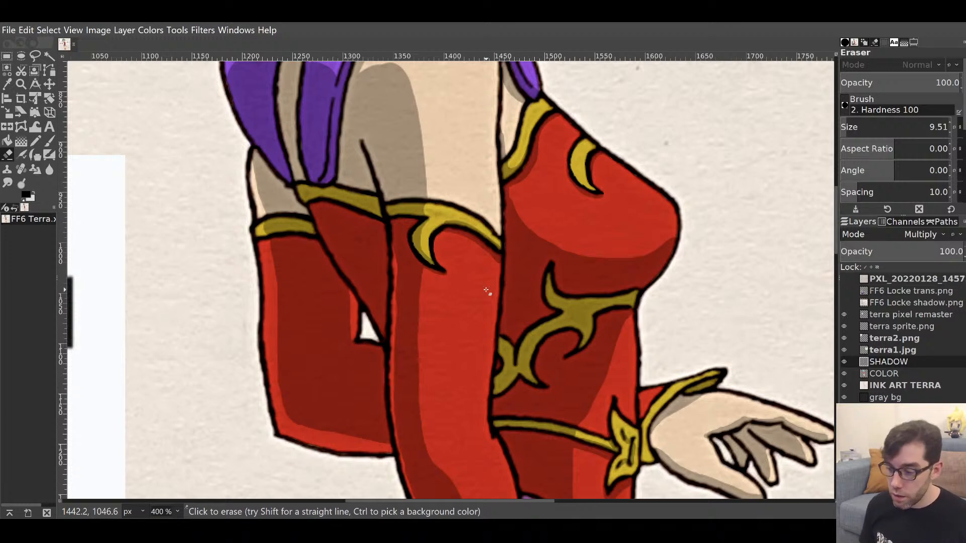
{"action": "key", "text": "p"}
{"action": "left_click_drag", "start_coordinate": [550, 403], "coordinate": [587, 170]}
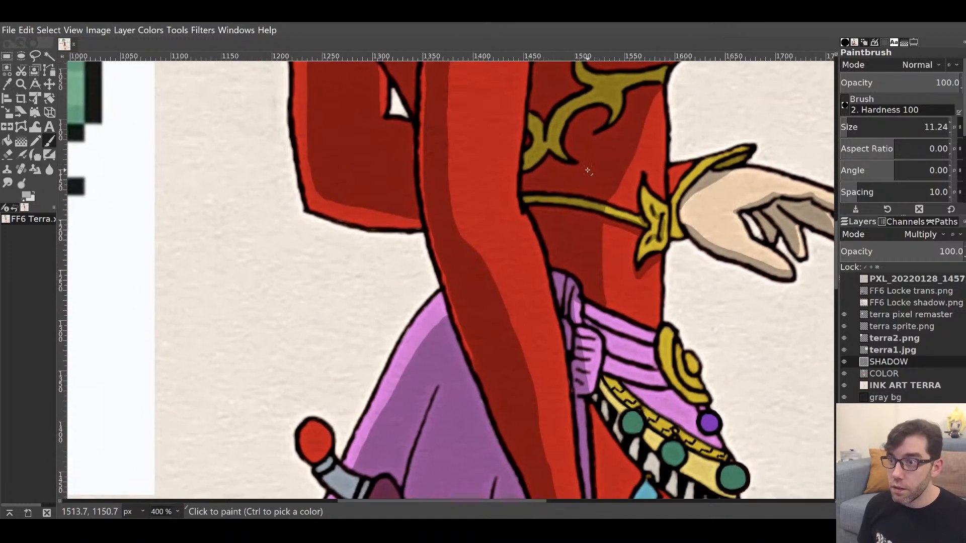
Shade the left end of the pink sash and lighten the excess on its fold.
{"action": "left_click_drag", "start_coordinate": [635, 336], "coordinate": [732, 173]}
{"action": "left_click_drag", "start_coordinate": [726, 207], "coordinate": [497, 252]}
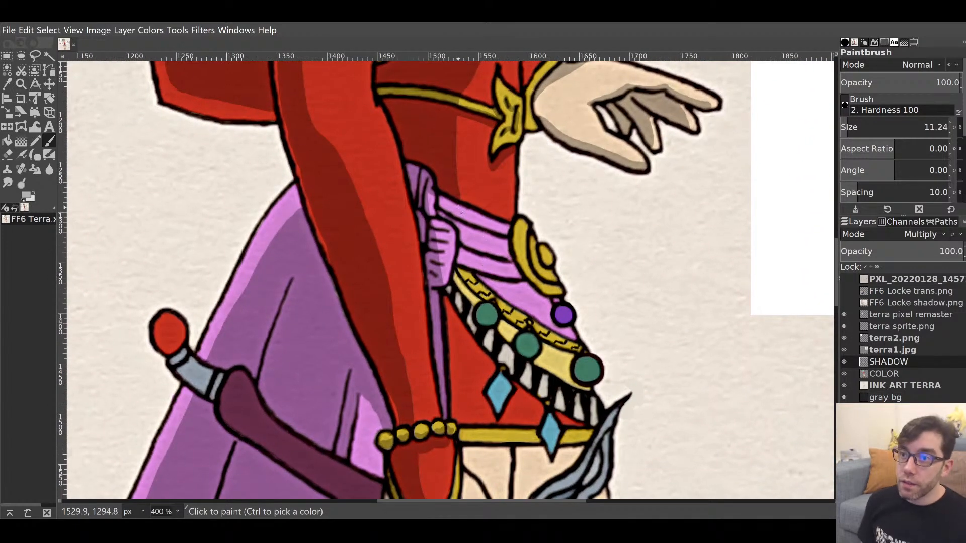
{"action": "left_click", "coordinate": [458, 218]}
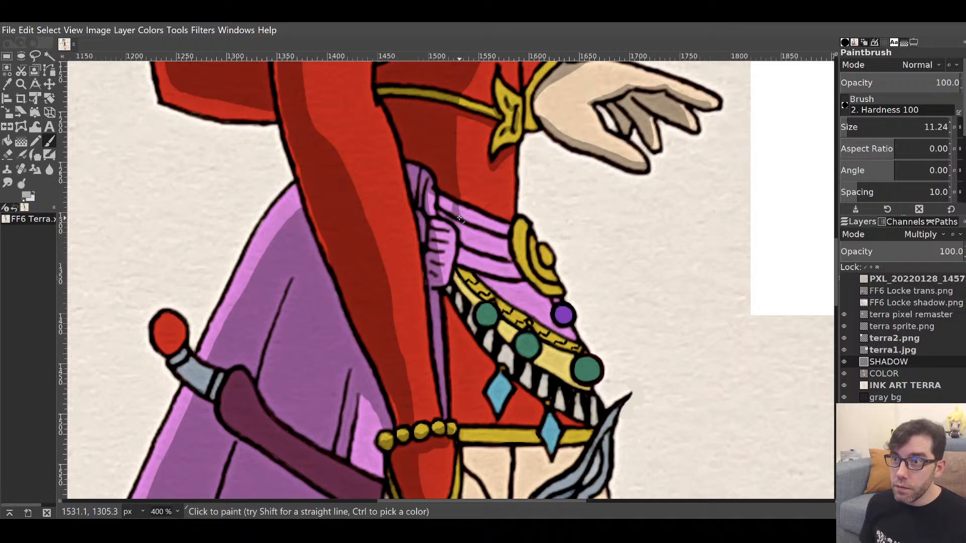
{"action": "mouse_move", "coordinate": [453, 210]}
{"action": "left_mouse_down"}
{"action": "mouse_move", "coordinate": [448, 231]}
{"action": "mouse_move", "coordinate": [460, 235]}
{"action": "mouse_move", "coordinate": [439, 214]}
{"action": "left_mouse_up"}
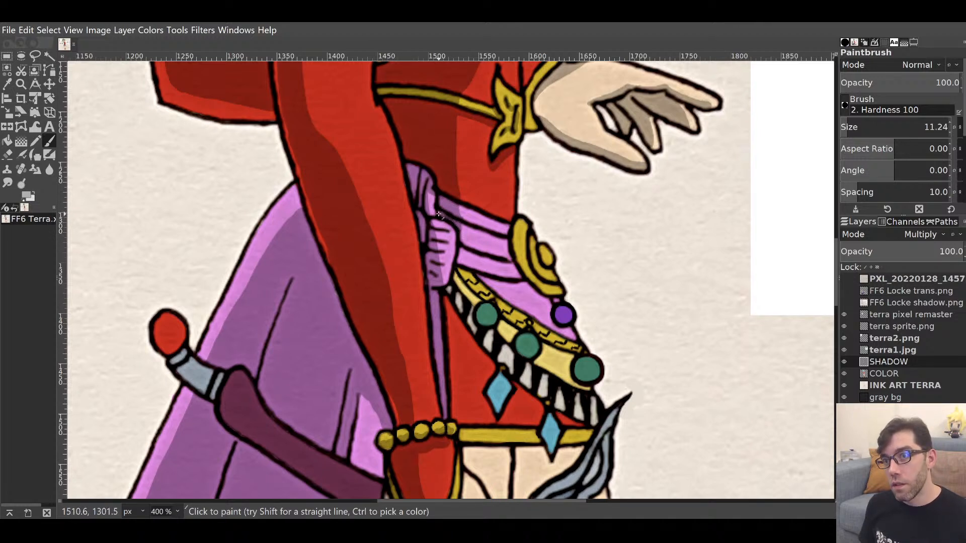
{"action": "key", "text": "shift+e"}
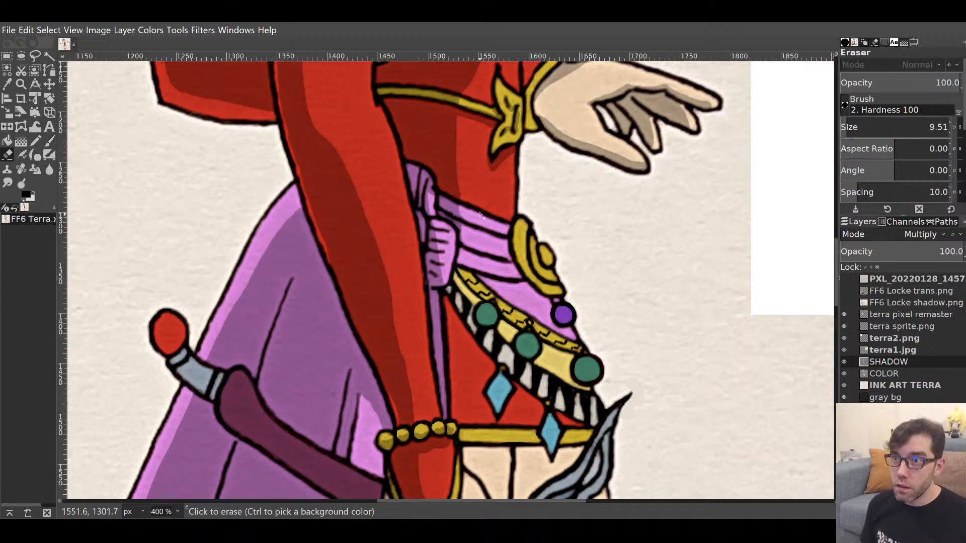
{"action": "mouse_move", "coordinate": [430, 213]}
{"action": "left_mouse_down"}
{"action": "mouse_move", "coordinate": [430, 185]}
{"action": "mouse_move", "coordinate": [431, 205]}
{"action": "left_mouse_up"}
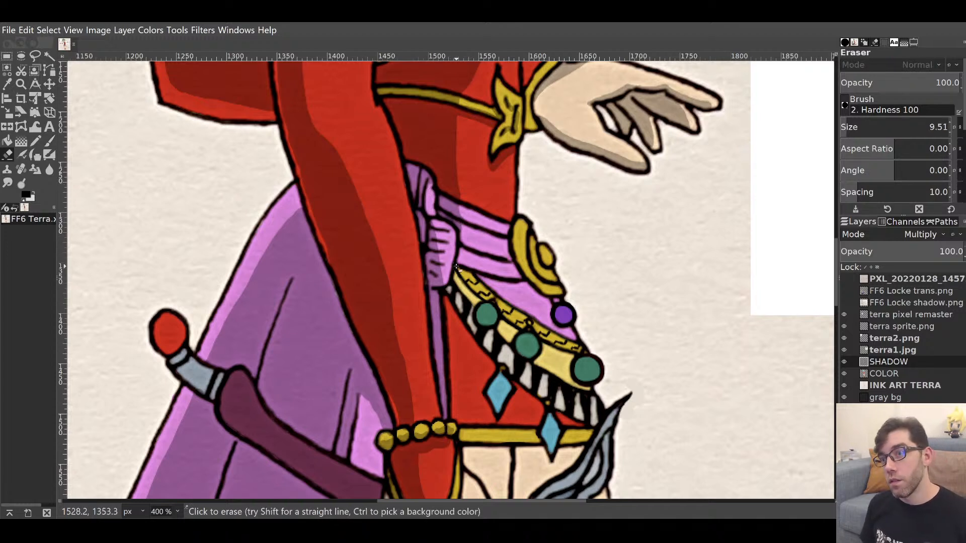
{"action": "key", "text": "p"}
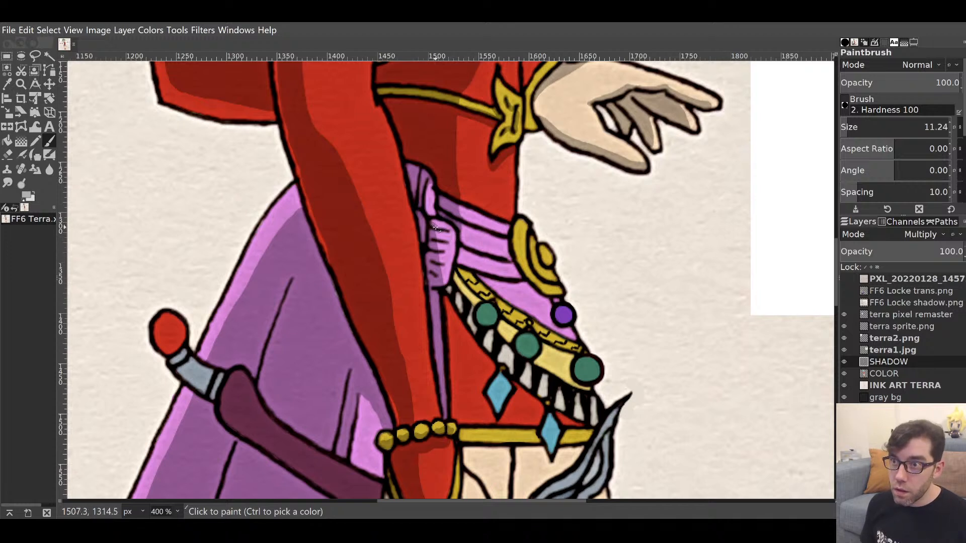
Touch up the sash knot and extend the sash shadow down to the right.
{"action": "left_click_drag", "start_coordinate": [436, 228], "coordinate": [436, 263]}
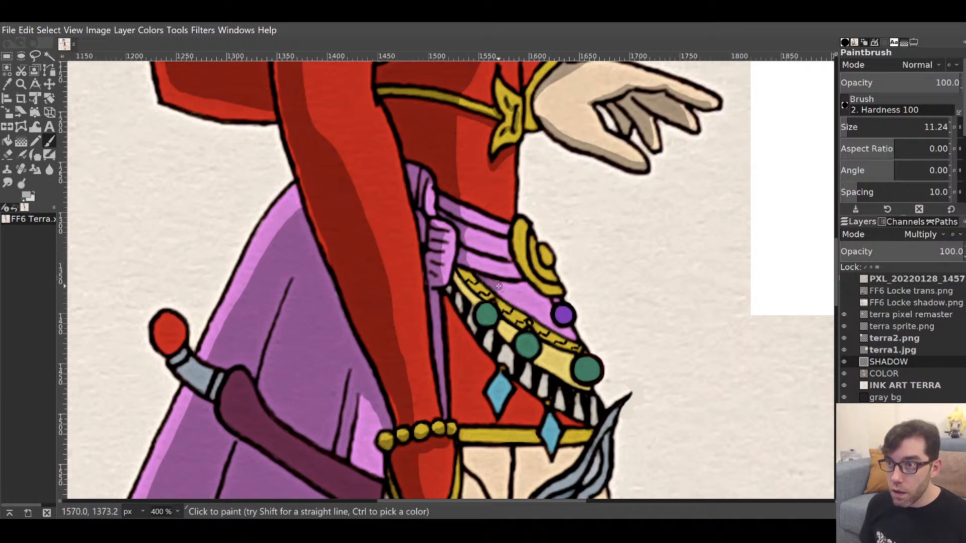
{"action": "mouse_move", "coordinate": [498, 287]}
{"action": "left_mouse_down"}
{"action": "mouse_move", "coordinate": [527, 287]}
{"action": "mouse_move", "coordinate": [496, 288]}
{"action": "left_mouse_up"}
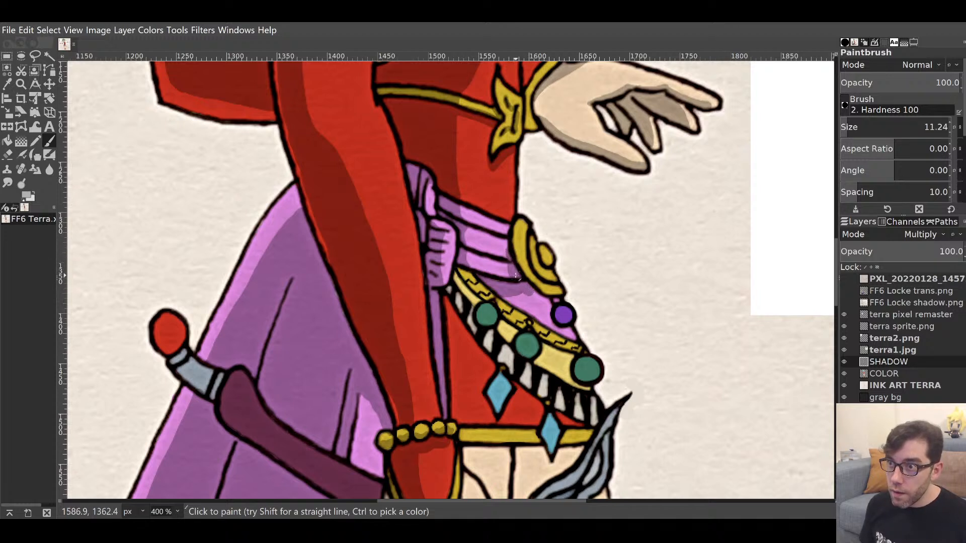
{"action": "left_click_drag", "start_coordinate": [529, 294], "coordinate": [550, 300]}
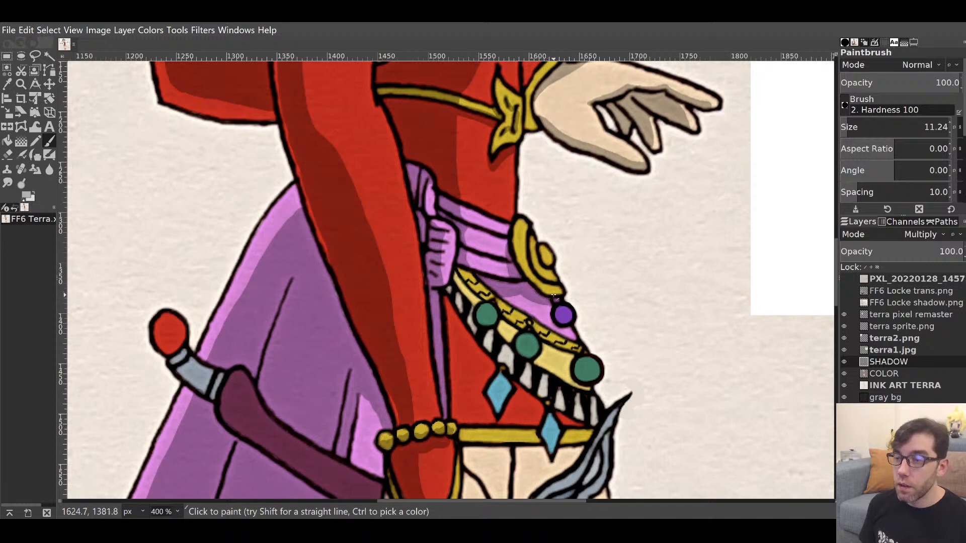
{"action": "mouse_move", "coordinate": [536, 322]}
{"action": "left_mouse_down"}
{"action": "mouse_move", "coordinate": [514, 366]}
{"action": "mouse_move", "coordinate": [494, 273]}
{"action": "mouse_move", "coordinate": [482, 332]}
{"action": "mouse_move", "coordinate": [498, 326]}
{"action": "mouse_move", "coordinate": [488, 267]}
{"action": "left_mouse_up"}
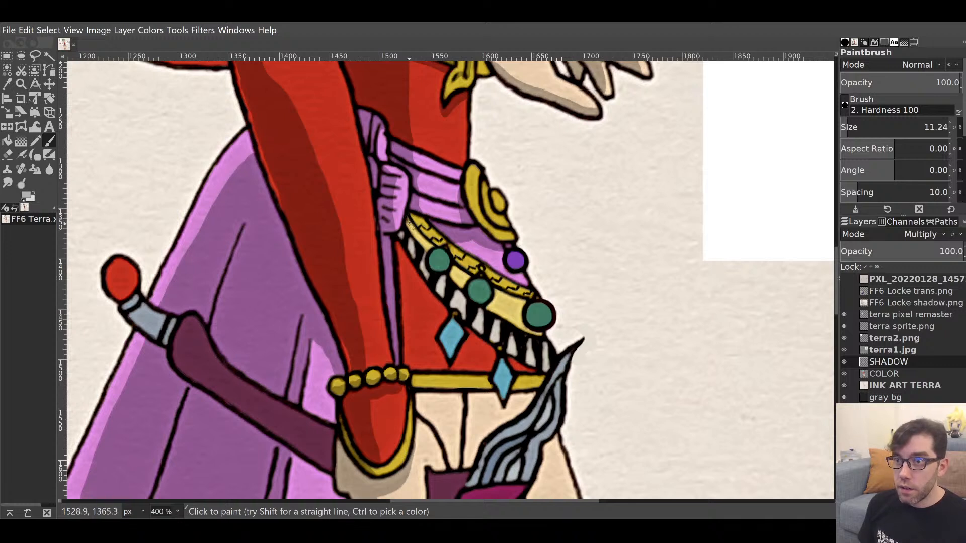
Shade the gold belt band's upper edge and darken its lower section.
{"action": "left_click_drag", "start_coordinate": [408, 223], "coordinate": [432, 247]}
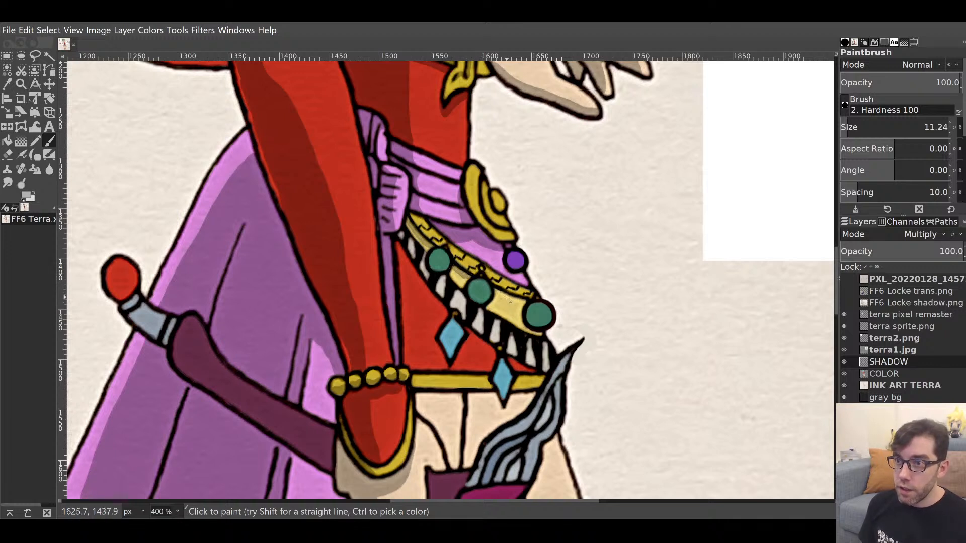
{"action": "left_click_drag", "start_coordinate": [497, 293], "coordinate": [523, 304]}
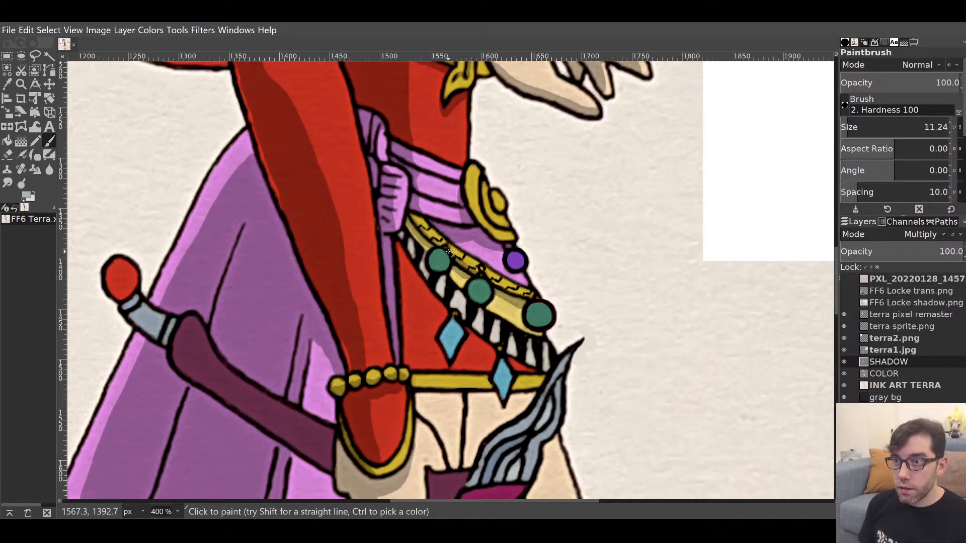
{"action": "left_click_drag", "start_coordinate": [491, 282], "coordinate": [532, 301]}
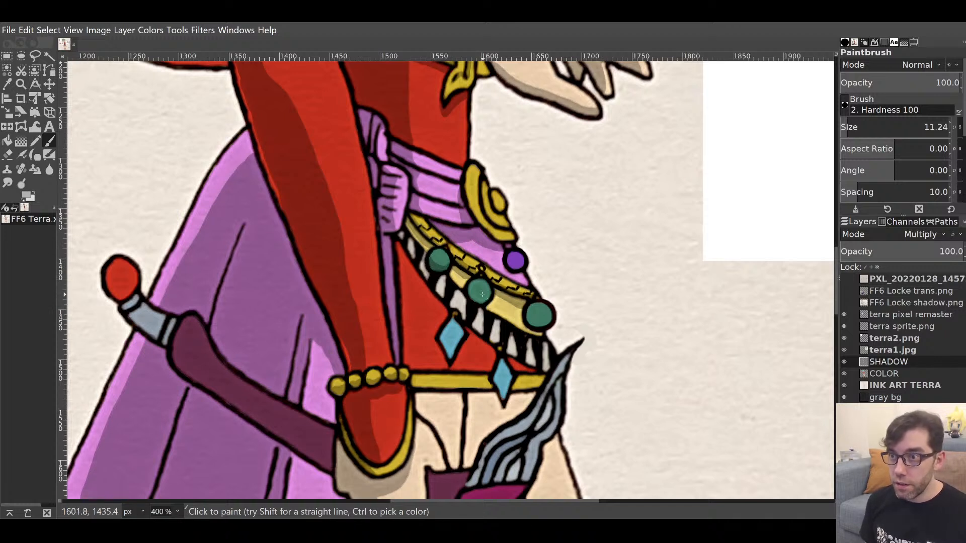
Shade the middle and rightmost green gems, erasing excess shadow from the right gem.
{"action": "left_click_drag", "start_coordinate": [467, 289], "coordinate": [484, 297]}
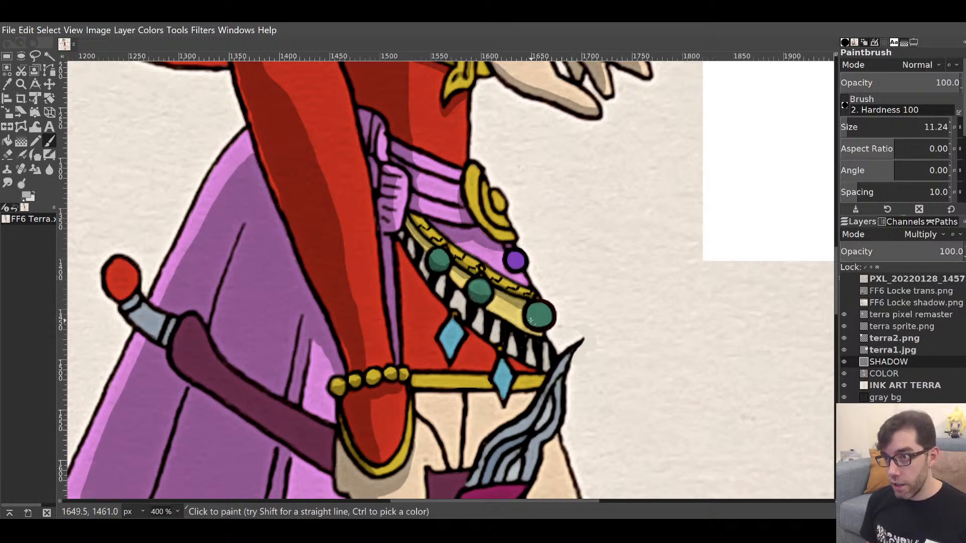
{"action": "mouse_move", "coordinate": [530, 320]}
{"action": "left_mouse_down"}
{"action": "mouse_move", "coordinate": [553, 317]}
{"action": "mouse_move", "coordinate": [544, 321]}
{"action": "left_mouse_up"}
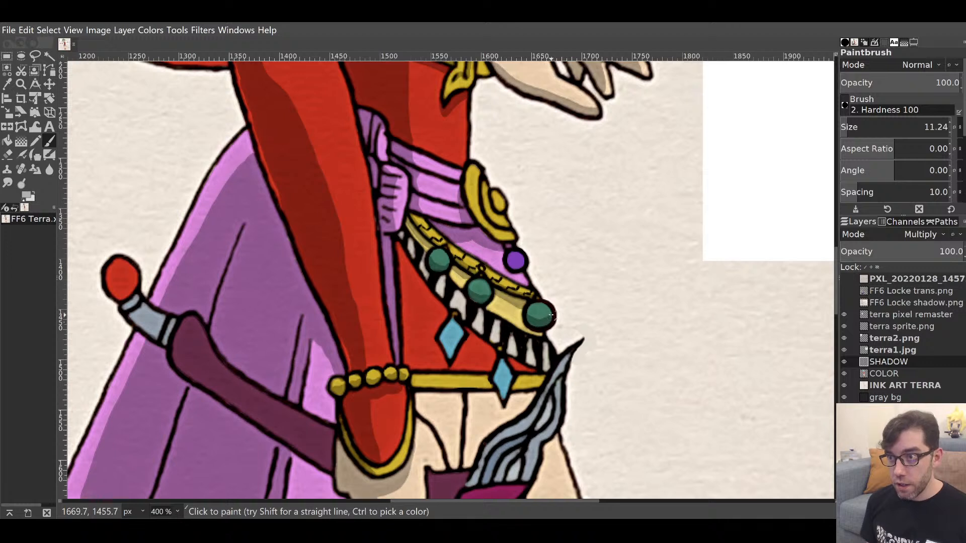
{"action": "key", "text": "shift+e"}
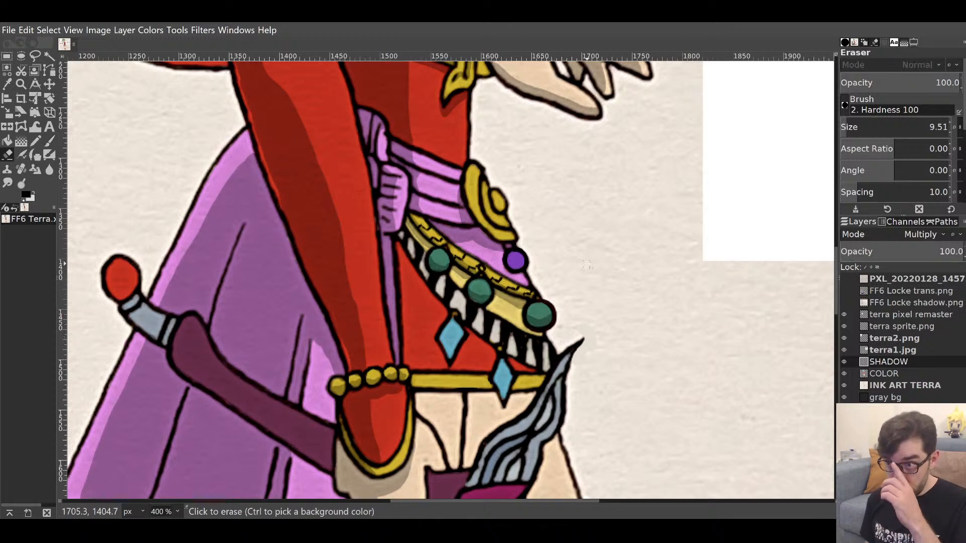
{"action": "left_click_drag", "start_coordinate": [536, 312], "coordinate": [551, 311]}
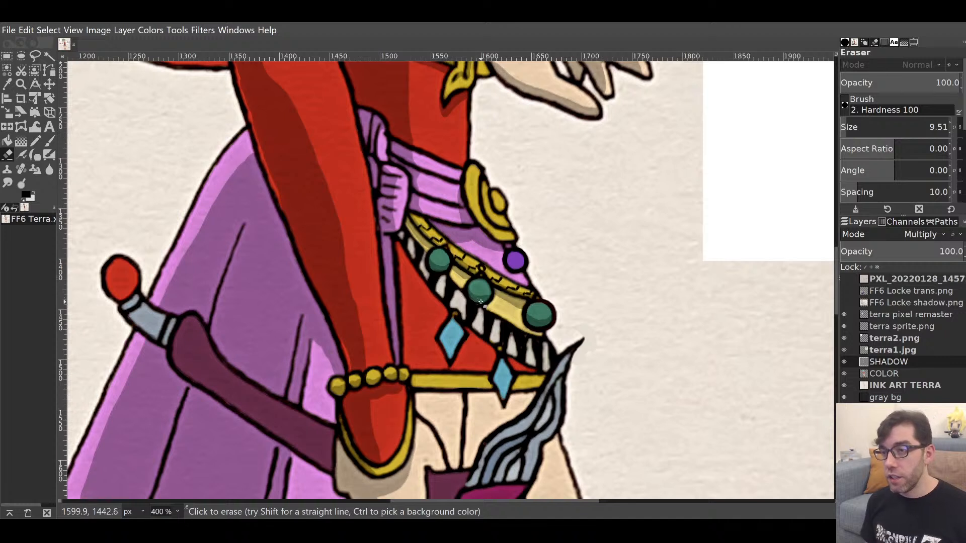
{"action": "key", "text": "p"}
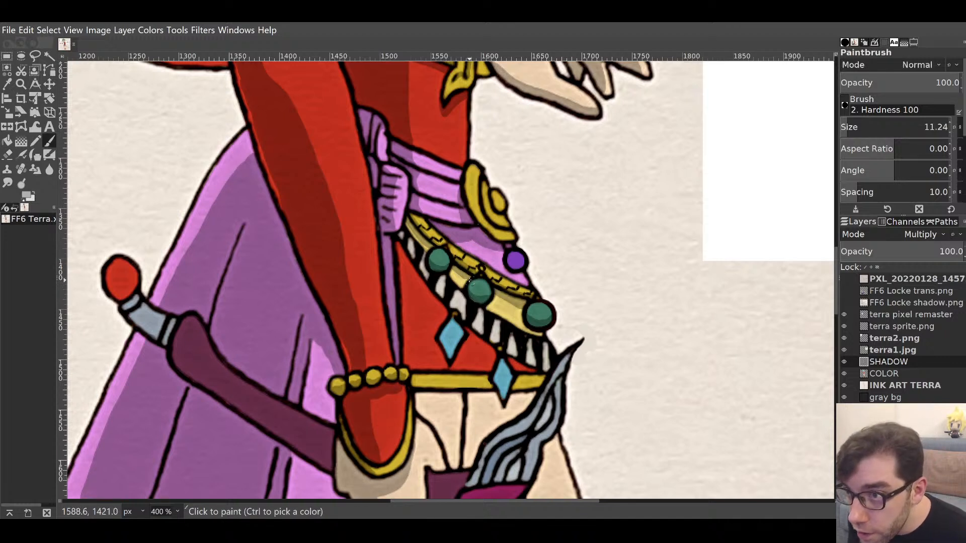
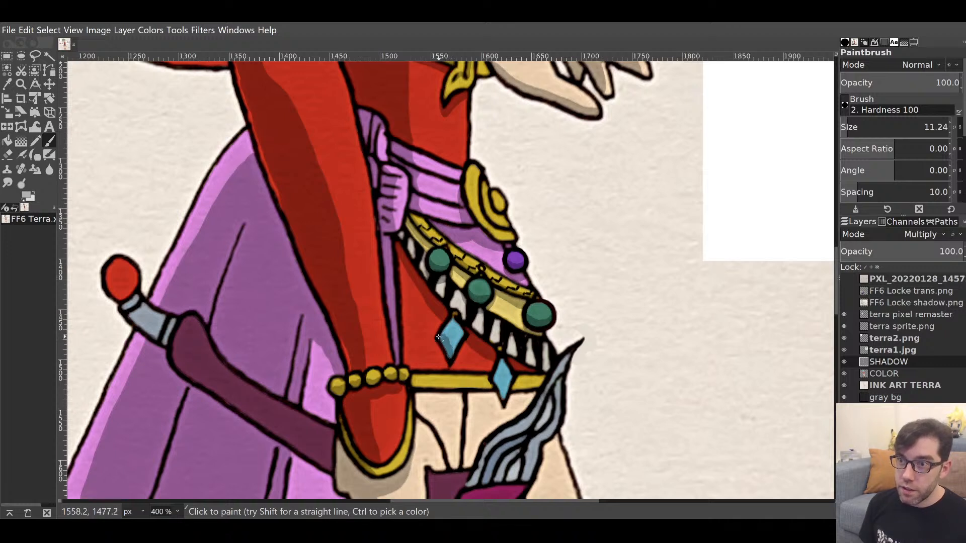
Shade the upper and lower blue diamonds, erasing excess shadow from the upper diamond.
{"action": "left_click_drag", "start_coordinate": [438, 337], "coordinate": [452, 354]}
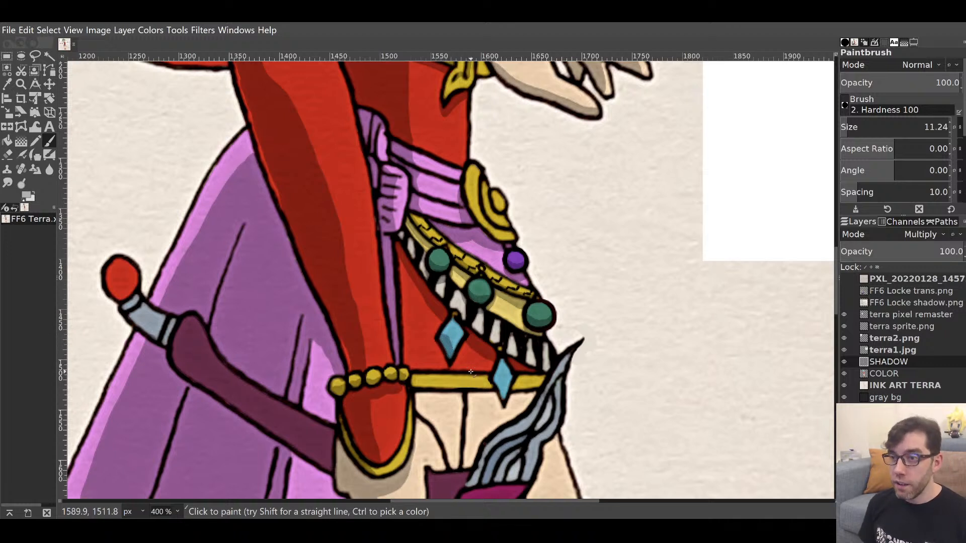
{"action": "key", "text": "shift+e"}
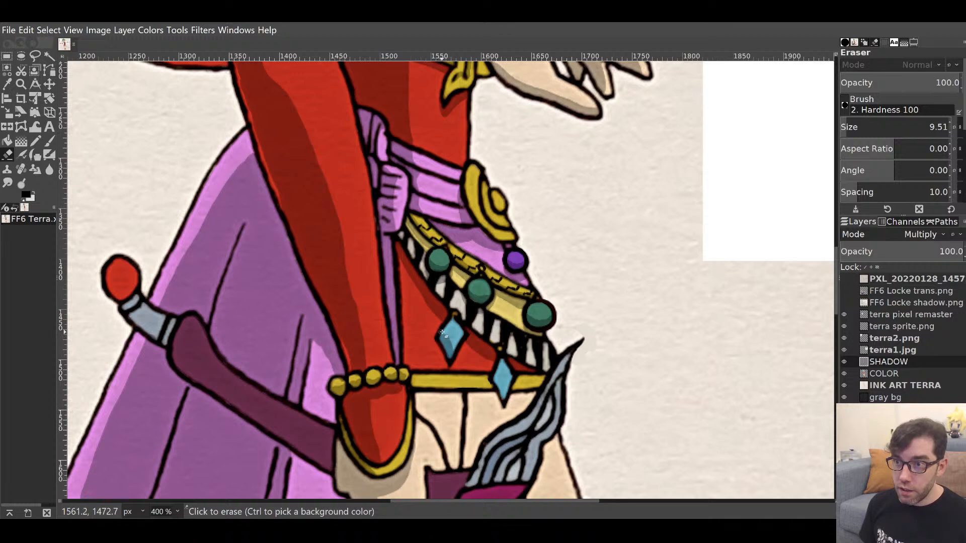
{"action": "left_click_drag", "start_coordinate": [445, 334], "coordinate": [441, 333]}
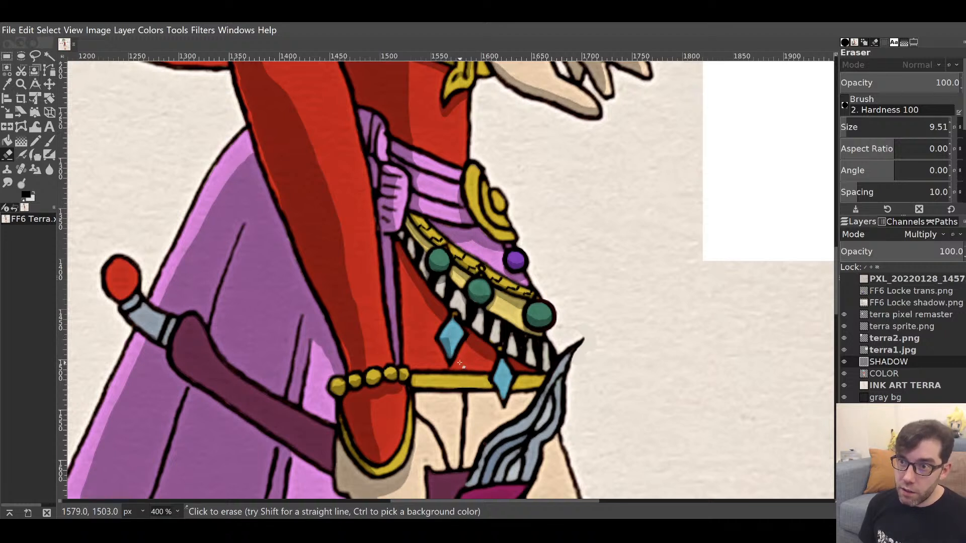
{"action": "key", "text": "p"}
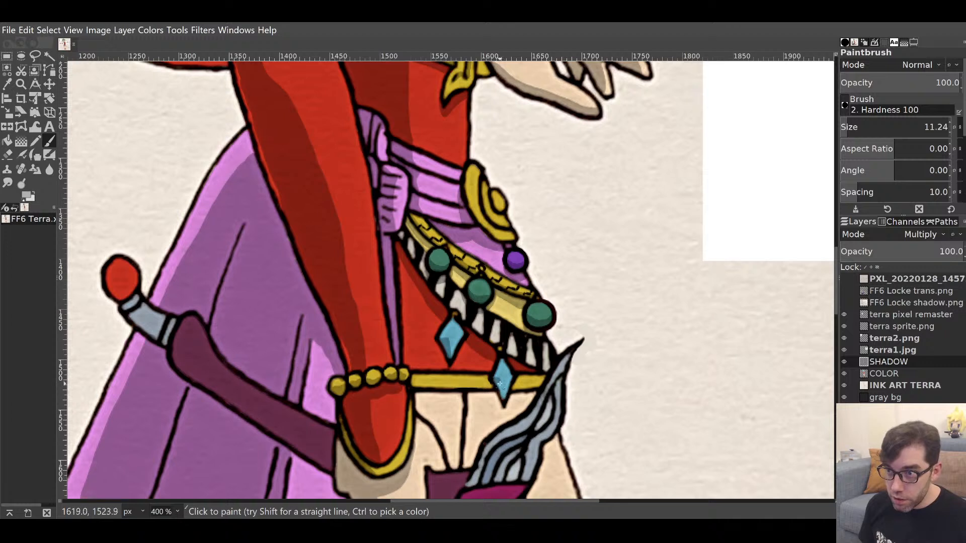
{"action": "left_click_drag", "start_coordinate": [499, 384], "coordinate": [502, 399]}
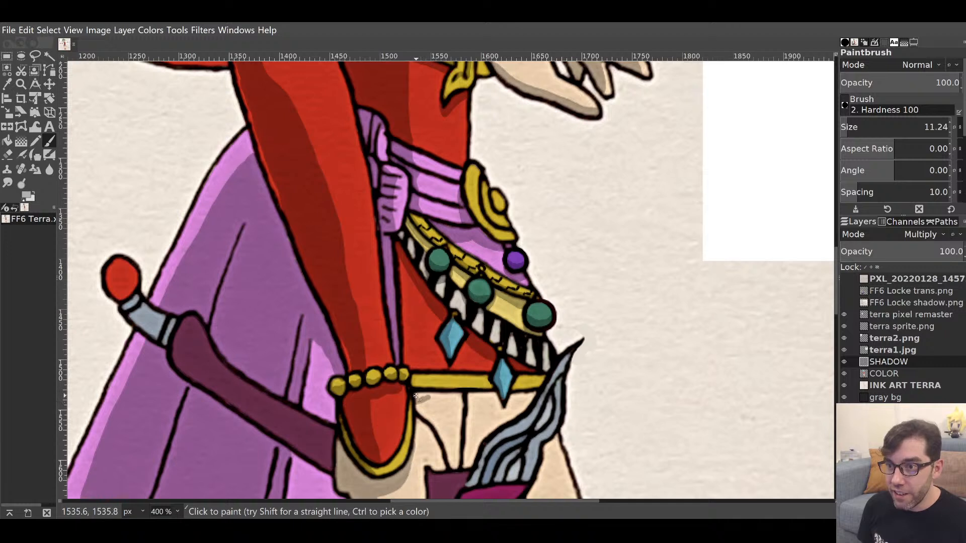
Add a thin shadow under the yellow belt and on the skin below, erasing a stray spot.
{"action": "left_click_drag", "start_coordinate": [421, 398], "coordinate": [465, 395]}
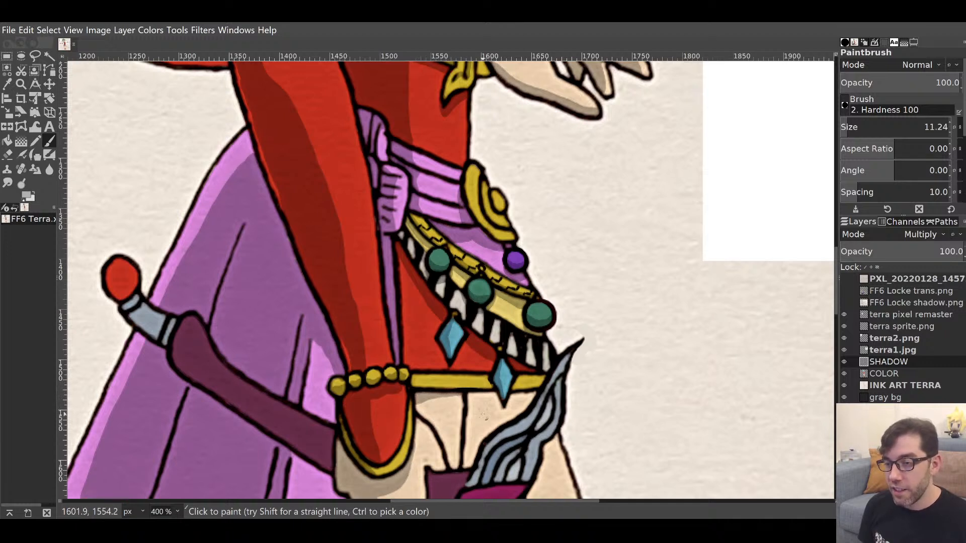
{"action": "mouse_move", "coordinate": [474, 416]}
{"action": "left_mouse_down"}
{"action": "mouse_move", "coordinate": [465, 432]}
{"action": "mouse_move", "coordinate": [484, 402]}
{"action": "mouse_move", "coordinate": [472, 416]}
{"action": "mouse_move", "coordinate": [474, 397]}
{"action": "mouse_move", "coordinate": [495, 400]}
{"action": "mouse_move", "coordinate": [482, 410]}
{"action": "mouse_move", "coordinate": [535, 392]}
{"action": "left_mouse_up"}
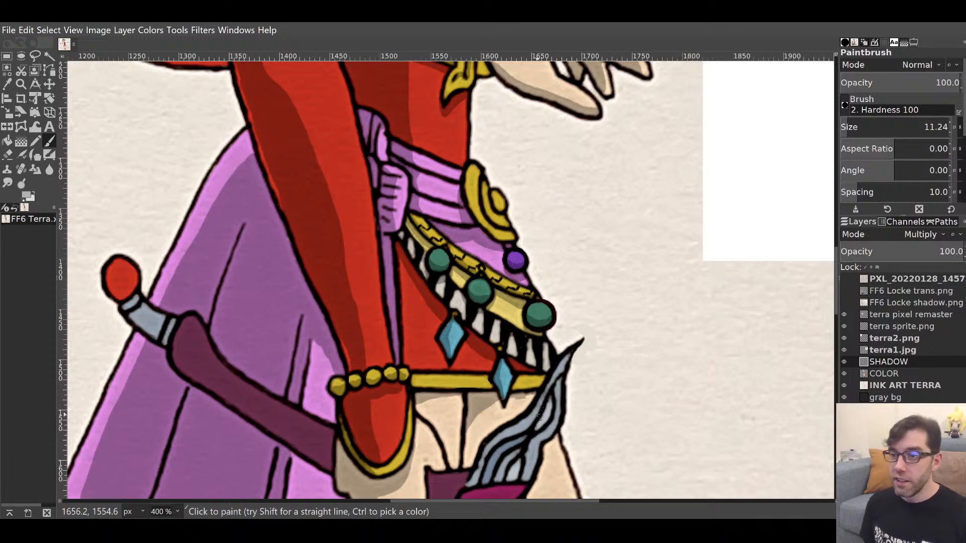
{"action": "key", "text": "shift+e"}
{"action": "left_click", "coordinate": [512, 410]}
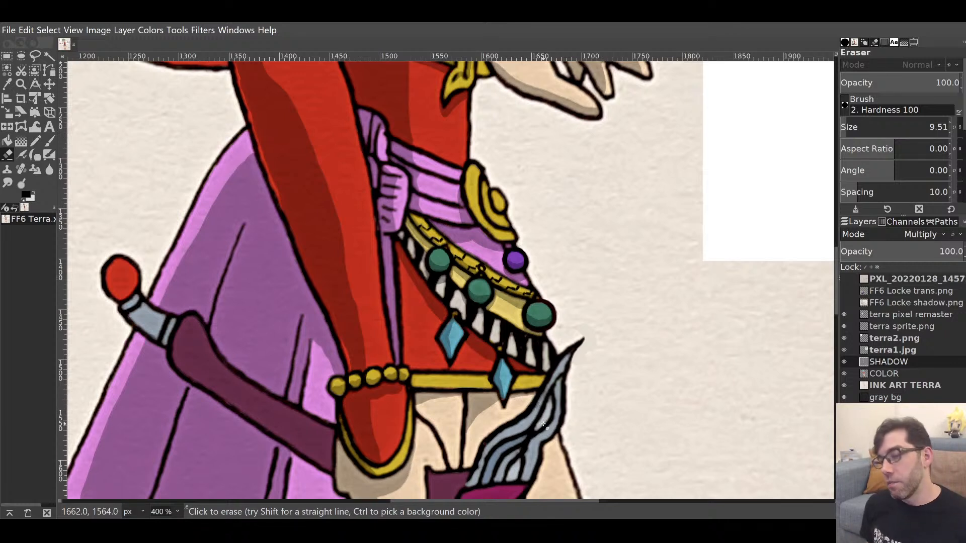
{"action": "key", "text": "p"}
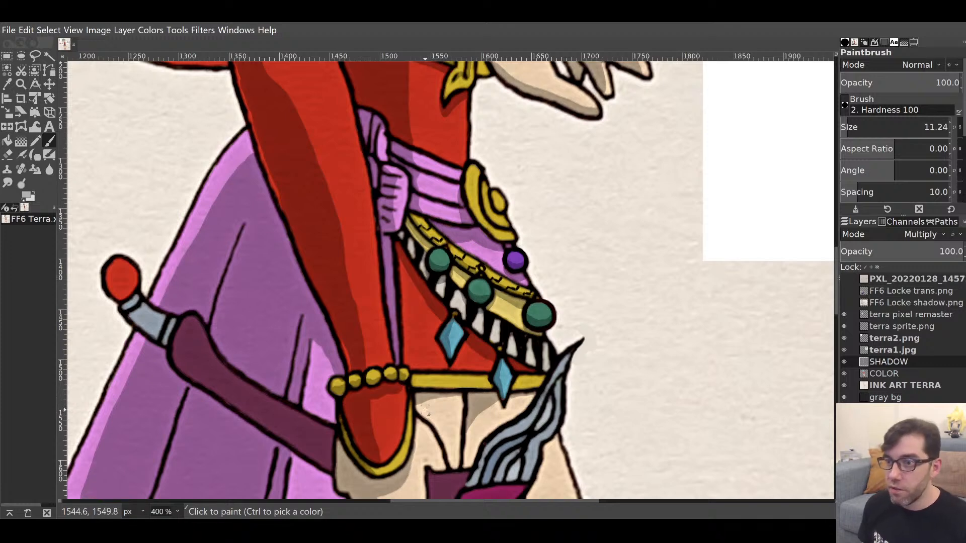
{"action": "left_click_drag", "start_coordinate": [477, 413], "coordinate": [506, 285]}
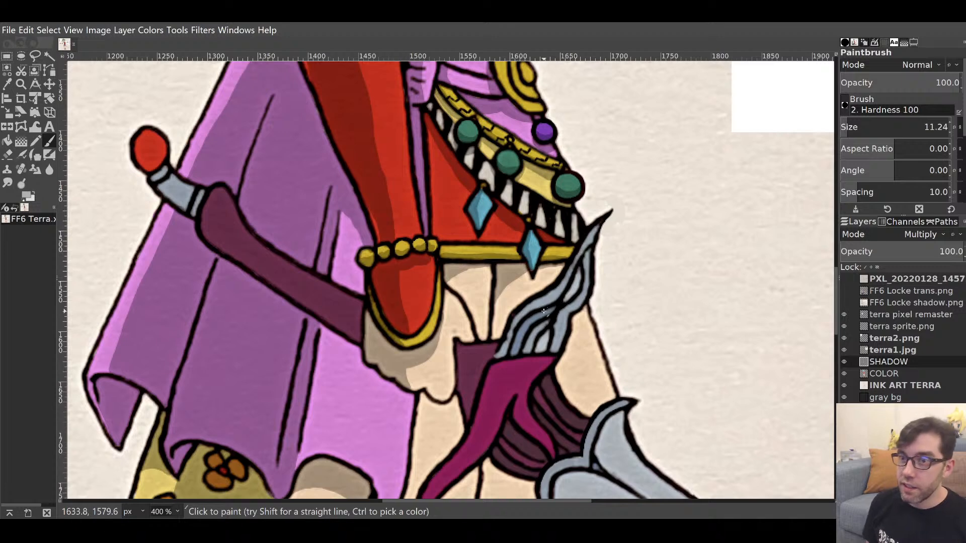
Stroke grey shadow along the leg line, inner leg line and ankle above the boot, filling gaps.
{"action": "mouse_move", "coordinate": [544, 312]}
{"action": "left_mouse_down"}
{"action": "mouse_move", "coordinate": [523, 173]}
{"action": "mouse_move", "coordinate": [530, 155]}
{"action": "mouse_move", "coordinate": [420, 295]}
{"action": "mouse_move", "coordinate": [438, 189]}
{"action": "mouse_move", "coordinate": [409, 194]}
{"action": "mouse_move", "coordinate": [413, 174]}
{"action": "left_mouse_up"}
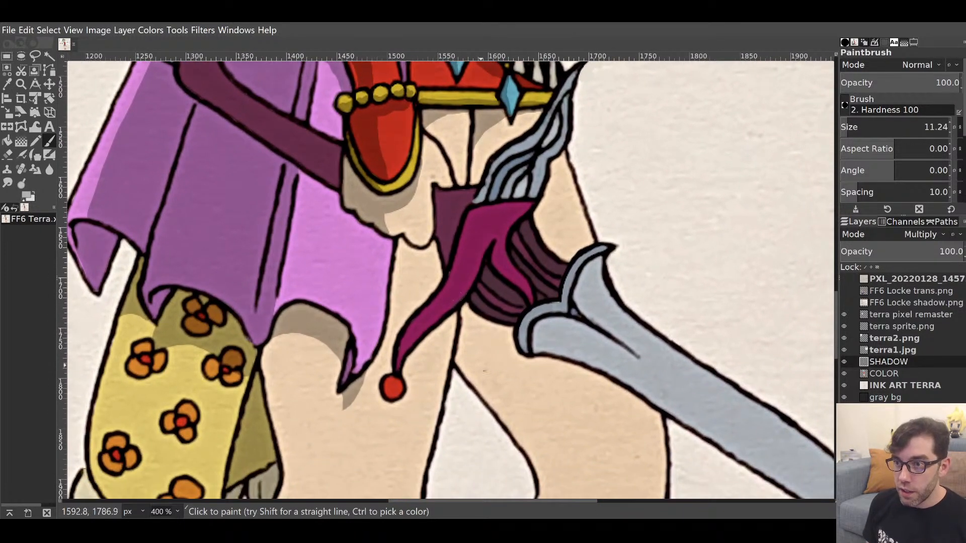
{"action": "mouse_move", "coordinate": [466, 360]}
{"action": "left_mouse_down"}
{"action": "mouse_move", "coordinate": [464, 307]}
{"action": "mouse_move", "coordinate": [477, 369]}
{"action": "mouse_move", "coordinate": [470, 360]}
{"action": "mouse_move", "coordinate": [497, 395]}
{"action": "mouse_move", "coordinate": [466, 320]}
{"action": "mouse_move", "coordinate": [467, 346]}
{"action": "mouse_move", "coordinate": [467, 316]}
{"action": "mouse_move", "coordinate": [486, 360]}
{"action": "left_mouse_up"}
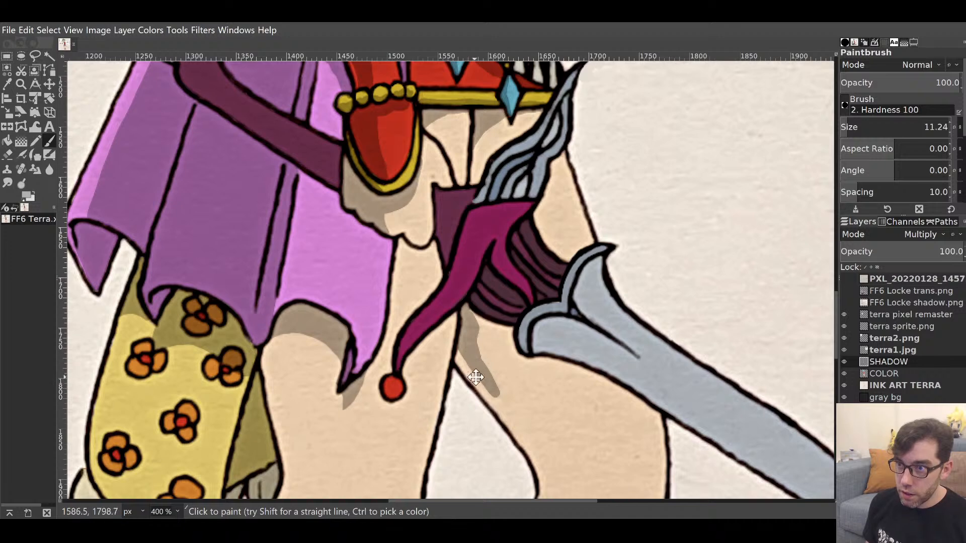
{"action": "scroll", "coordinate": [487, 363], "scroll_direction": "down", "scroll_amount": 3}
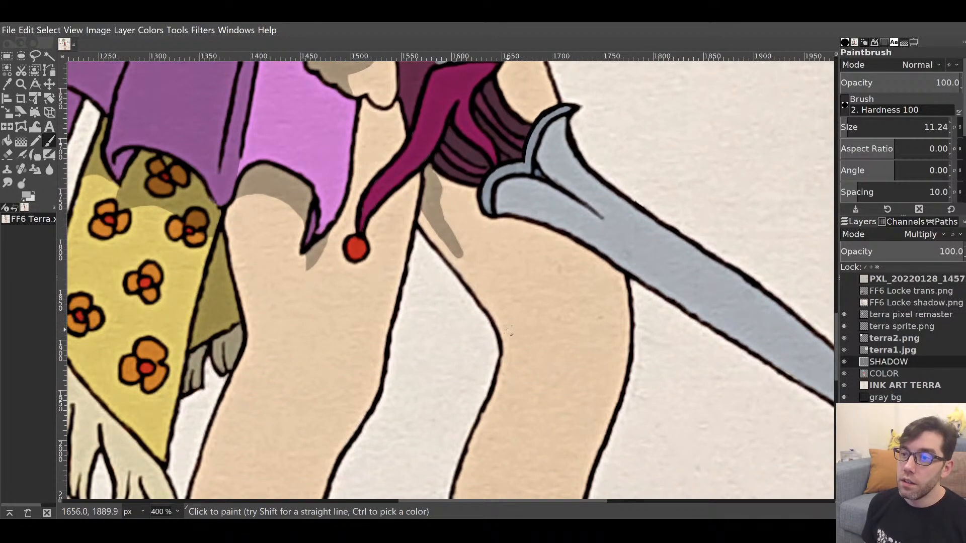
{"action": "mouse_move", "coordinate": [508, 333]}
{"action": "left_mouse_down"}
{"action": "mouse_move", "coordinate": [446, 234]}
{"action": "mouse_move", "coordinate": [432, 193]}
{"action": "mouse_move", "coordinate": [441, 204]}
{"action": "mouse_move", "coordinate": [438, 180]}
{"action": "mouse_move", "coordinate": [466, 192]}
{"action": "mouse_move", "coordinate": [451, 201]}
{"action": "mouse_move", "coordinate": [459, 227]}
{"action": "mouse_move", "coordinate": [510, 329]}
{"action": "mouse_move", "coordinate": [471, 194]}
{"action": "mouse_move", "coordinate": [468, 229]}
{"action": "left_mouse_up"}
{"action": "scroll", "coordinate": [473, 236], "scroll_direction": "down", "scroll_amount": 8}
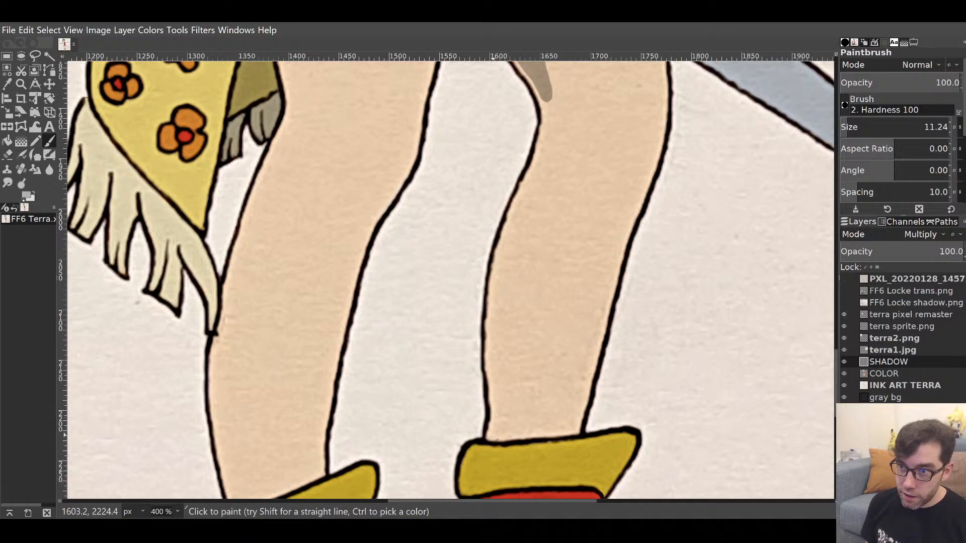
{"action": "mouse_move", "coordinate": [492, 434]}
{"action": "left_mouse_down"}
{"action": "mouse_move", "coordinate": [516, 432]}
{"action": "mouse_move", "coordinate": [492, 406]}
{"action": "mouse_move", "coordinate": [488, 357]}
{"action": "mouse_move", "coordinate": [497, 275]}
{"action": "mouse_move", "coordinate": [512, 246]}
{"action": "mouse_move", "coordinate": [515, 435]}
{"action": "mouse_move", "coordinate": [522, 349]}
{"action": "mouse_move", "coordinate": [512, 256]}
{"action": "mouse_move", "coordinate": [499, 319]}
{"action": "mouse_move", "coordinate": [517, 326]}
{"action": "mouse_move", "coordinate": [513, 298]}
{"action": "mouse_move", "coordinate": [502, 317]}
{"action": "mouse_move", "coordinate": [503, 430]}
{"action": "mouse_move", "coordinate": [510, 352]}
{"action": "left_mouse_up"}
{"action": "left_click_drag", "start_coordinate": [524, 268], "coordinate": [488, 393]}
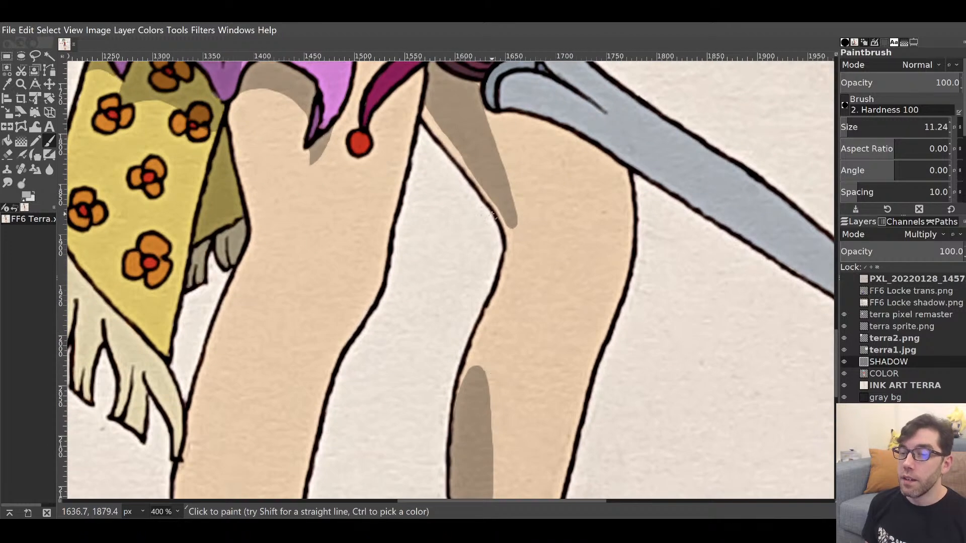
{"action": "mouse_move", "coordinate": [507, 259]}
{"action": "left_mouse_down"}
{"action": "mouse_move", "coordinate": [513, 316]}
{"action": "mouse_move", "coordinate": [464, 380]}
{"action": "left_mouse_up"}
{"action": "left_click_drag", "start_coordinate": [536, 230], "coordinate": [596, 394]}
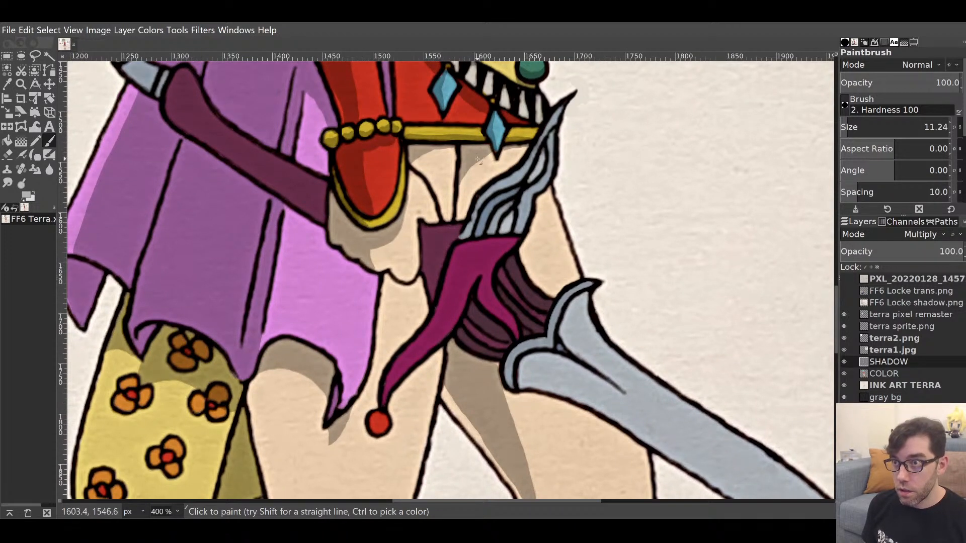
Deepen the shadow under the yellow band and down the inner and upper thigh.
{"action": "left_click_drag", "start_coordinate": [476, 159], "coordinate": [522, 153]}
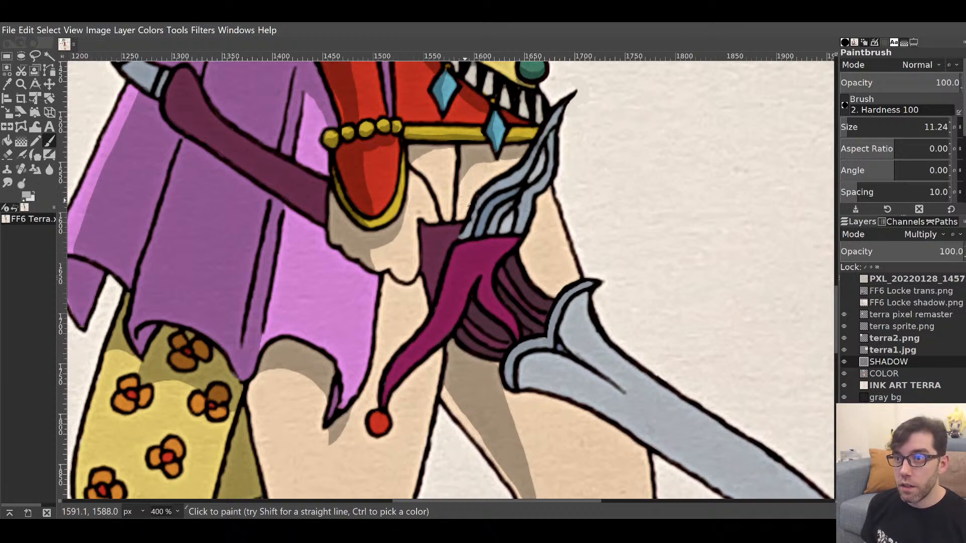
{"action": "mouse_move", "coordinate": [473, 201]}
{"action": "left_mouse_down"}
{"action": "mouse_move", "coordinate": [466, 217]}
{"action": "mouse_move", "coordinate": [460, 197]}
{"action": "mouse_move", "coordinate": [458, 220]}
{"action": "mouse_move", "coordinate": [468, 162]}
{"action": "mouse_move", "coordinate": [473, 179]}
{"action": "left_mouse_up"}
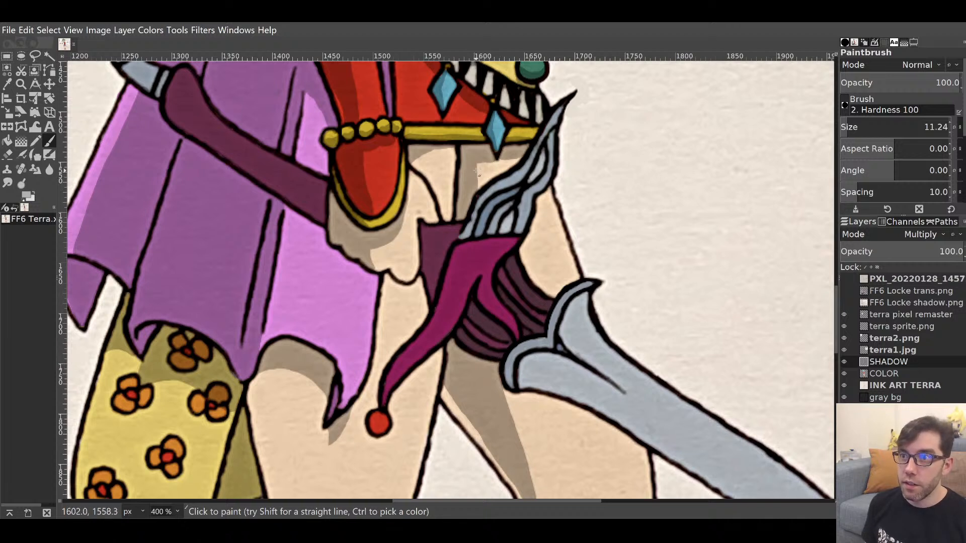
{"action": "left_click_drag", "start_coordinate": [477, 171], "coordinate": [478, 201]}
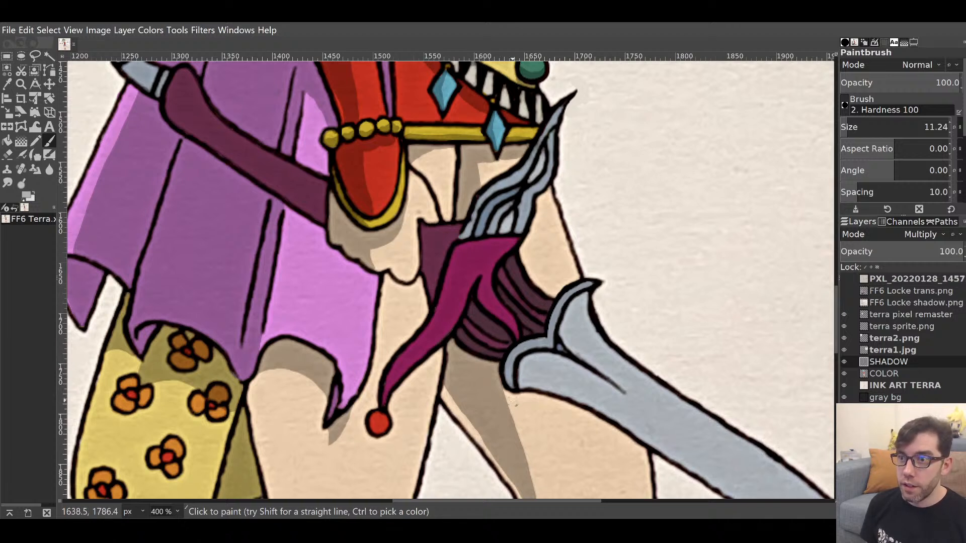
{"action": "left_click_drag", "start_coordinate": [508, 392], "coordinate": [517, 440]}
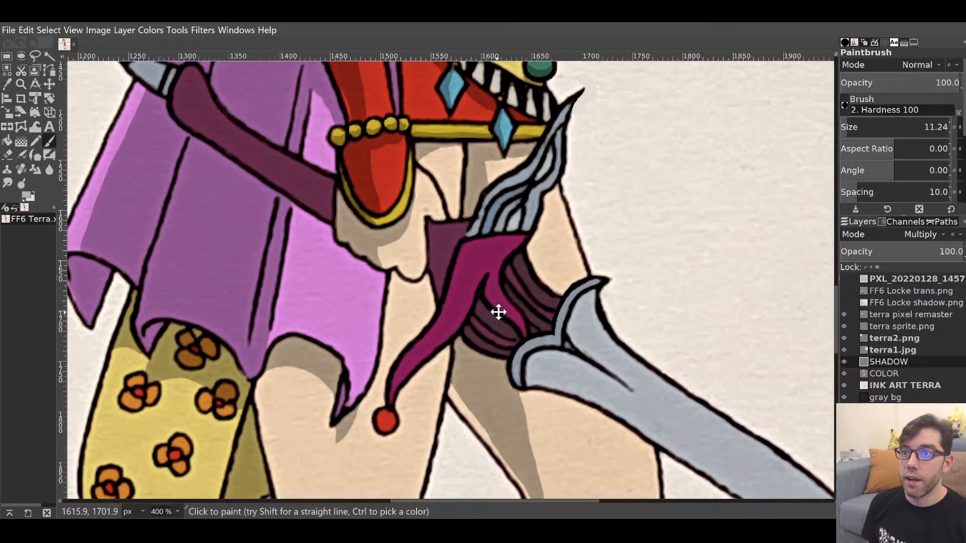
Add shadow under the belt and skirt edge, extending the inner leg shadow down toward the boot.
{"action": "mouse_move", "coordinate": [496, 312]}
{"action": "left_mouse_down"}
{"action": "mouse_move", "coordinate": [582, 242]}
{"action": "mouse_move", "coordinate": [525, 357]}
{"action": "left_mouse_up"}
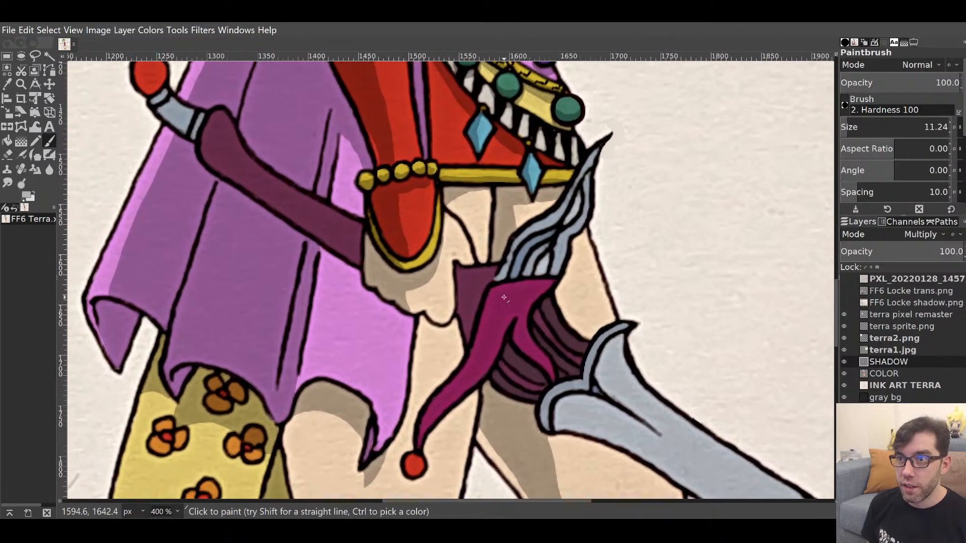
{"action": "mouse_move", "coordinate": [468, 195]}
{"action": "left_mouse_down"}
{"action": "mouse_move", "coordinate": [491, 193]}
{"action": "mouse_move", "coordinate": [455, 200]}
{"action": "left_mouse_up"}
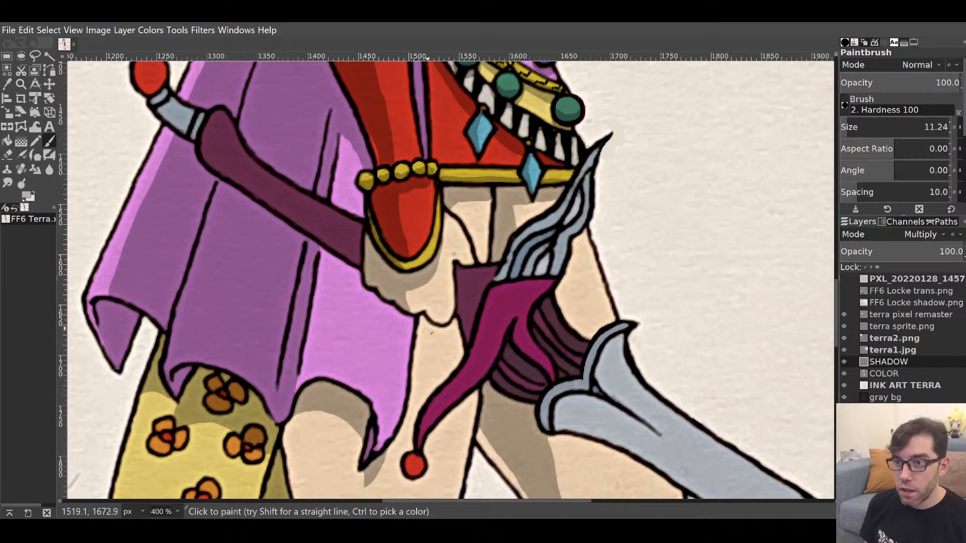
{"action": "mouse_move", "coordinate": [419, 343]}
{"action": "left_mouse_down"}
{"action": "mouse_move", "coordinate": [423, 321]}
{"action": "mouse_move", "coordinate": [431, 330]}
{"action": "mouse_move", "coordinate": [422, 357]}
{"action": "mouse_move", "coordinate": [420, 345]}
{"action": "mouse_move", "coordinate": [460, 324]}
{"action": "left_mouse_up"}
{"action": "scroll", "coordinate": [496, 378], "scroll_direction": "down", "scroll_amount": 10}
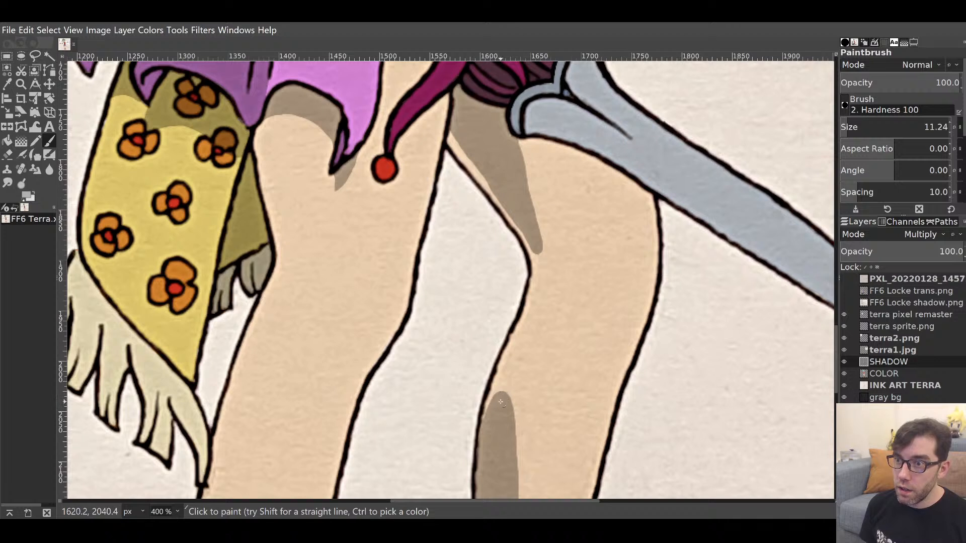
{"action": "mouse_move", "coordinate": [500, 401]}
{"action": "left_mouse_down"}
{"action": "mouse_move", "coordinate": [542, 283]}
{"action": "mouse_move", "coordinate": [539, 248]}
{"action": "mouse_move", "coordinate": [511, 430]}
{"action": "mouse_move", "coordinate": [508, 398]}
{"action": "mouse_move", "coordinate": [496, 406]}
{"action": "mouse_move", "coordinate": [527, 338]}
{"action": "left_mouse_up"}
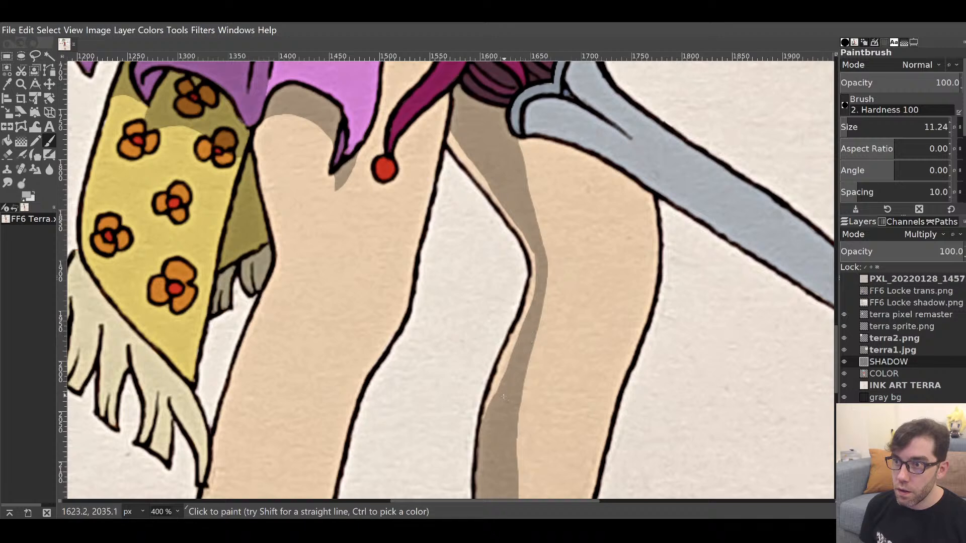
{"action": "mouse_move", "coordinate": [559, 419]}
{"action": "left_mouse_down"}
{"action": "mouse_move", "coordinate": [577, 231]}
{"action": "mouse_move", "coordinate": [561, 250]}
{"action": "mouse_move", "coordinate": [521, 432]}
{"action": "left_mouse_up"}
{"action": "left_click_drag", "start_coordinate": [493, 287], "coordinate": [660, 86]}
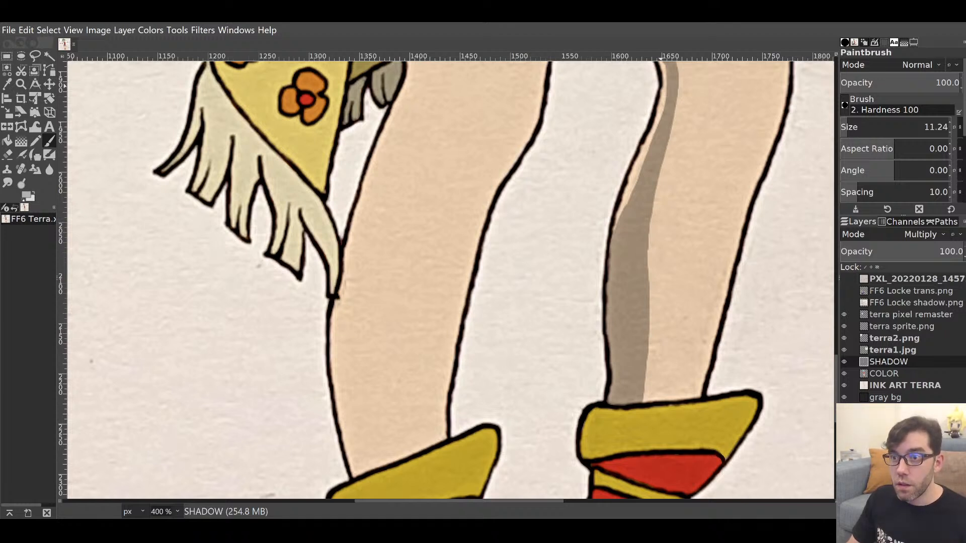
{"action": "key", "text": "m"}
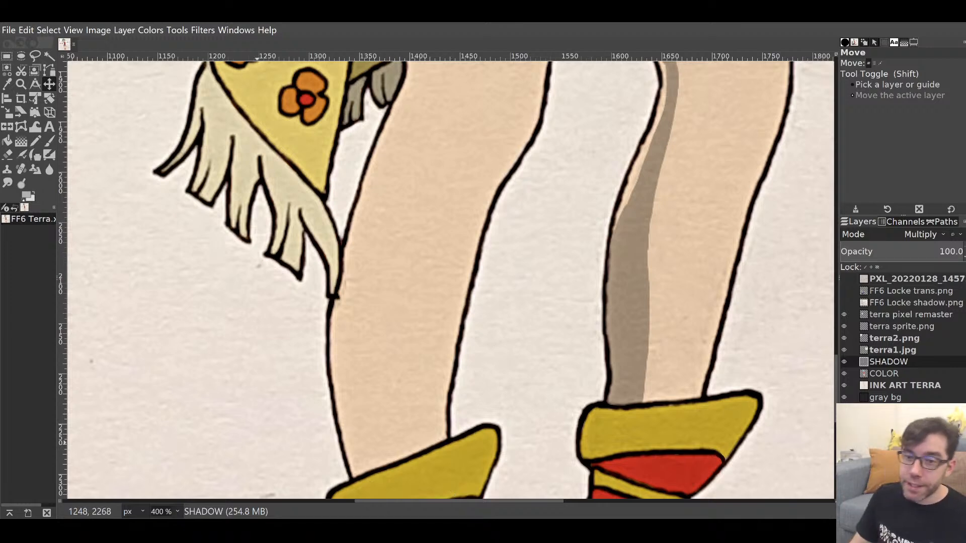
{"action": "key", "text": "1"}
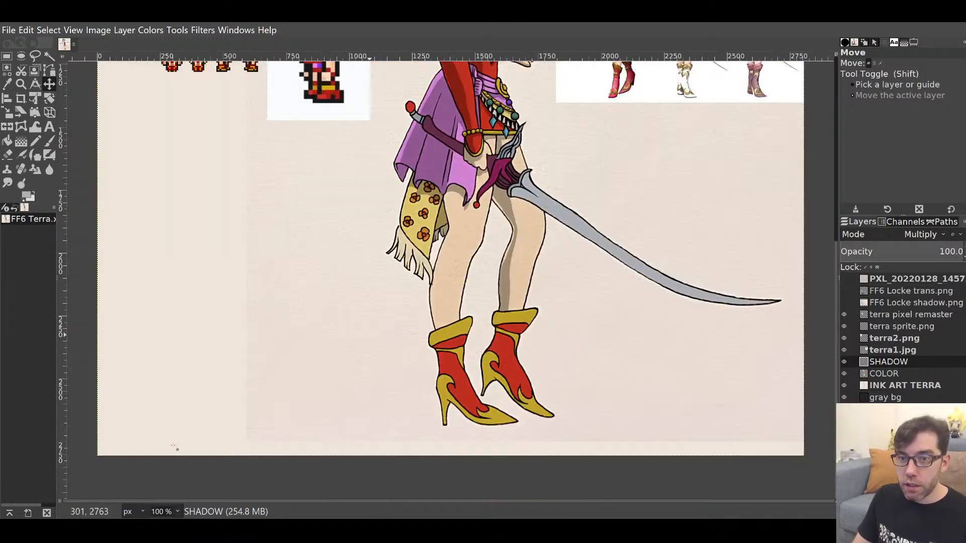
{"action": "scroll", "coordinate": [204, 433], "scroll_direction": "up", "scroll_amount": 9}
{"action": "scroll", "coordinate": [206, 433], "scroll_direction": "down", "scroll_amount": 7}
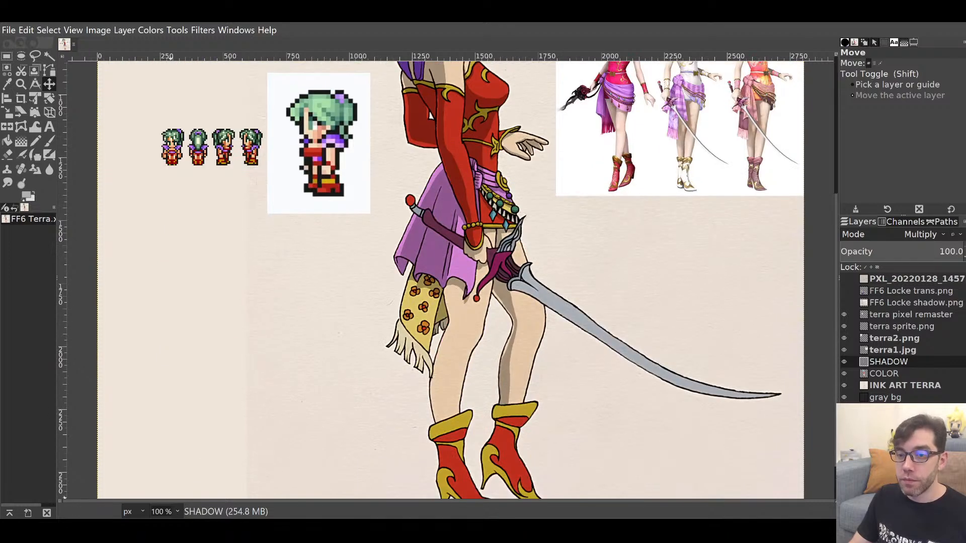
{"action": "key", "text": "shift+2"}
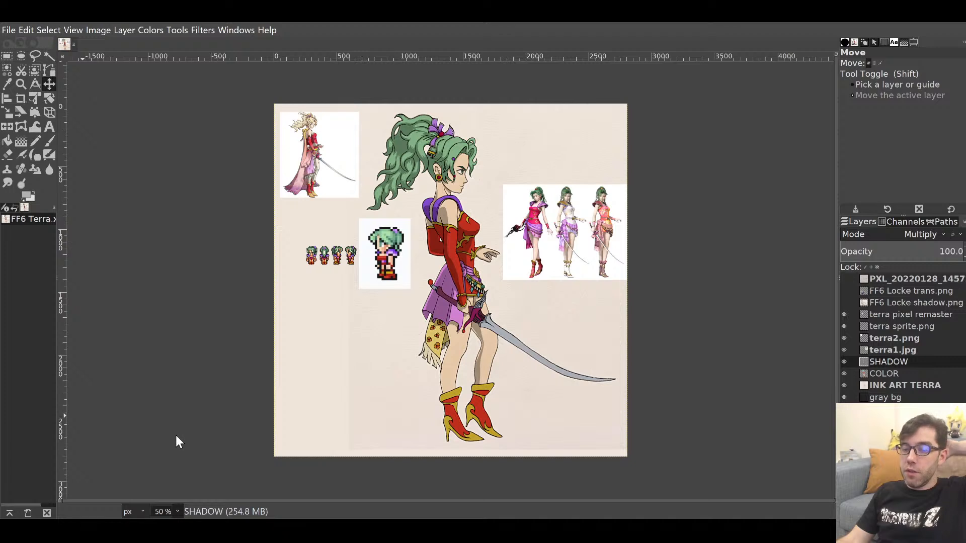
{"action": "key", "text": "2"}
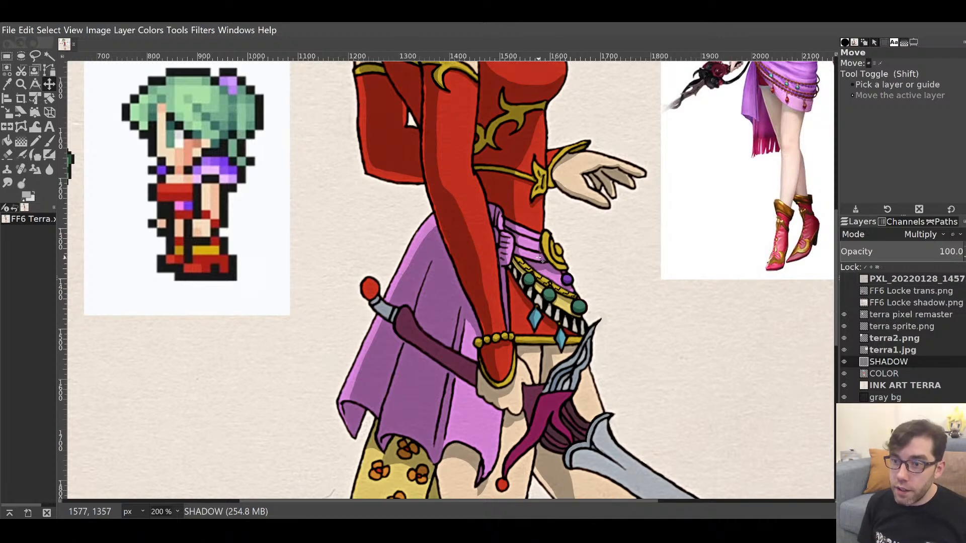
Zoom in on the sash, set the Paintbrush to size 4.73 and shade the sash stripe.
{"action": "key", "text": "p"}
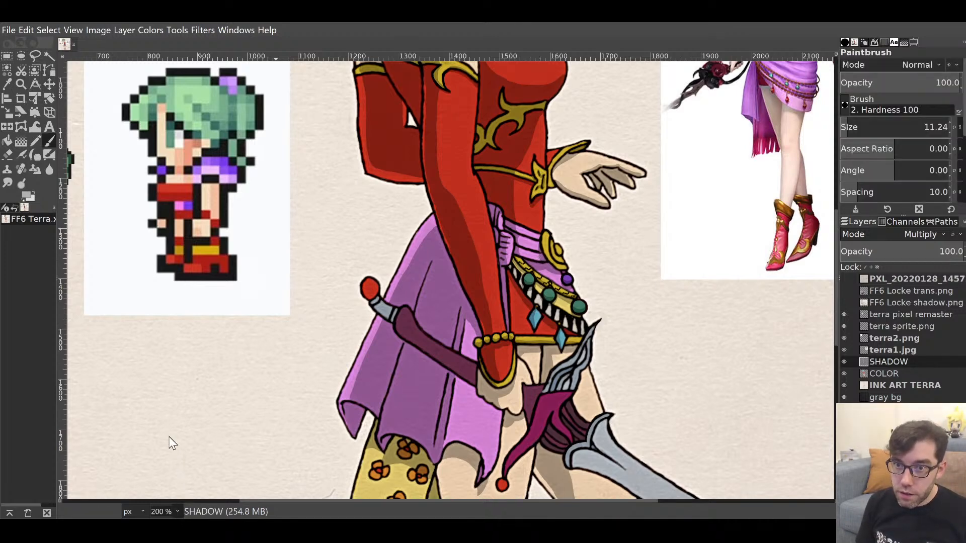
{"action": "key", "text": "3"}
{"action": "left_click_drag", "start_coordinate": [652, 334], "coordinate": [537, 401]}
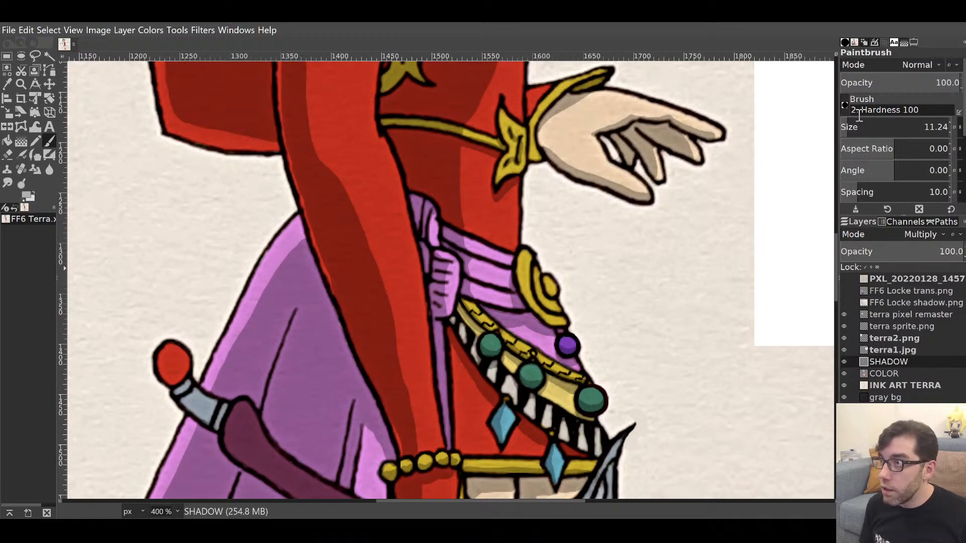
{"action": "left_click", "coordinate": [844, 125]}
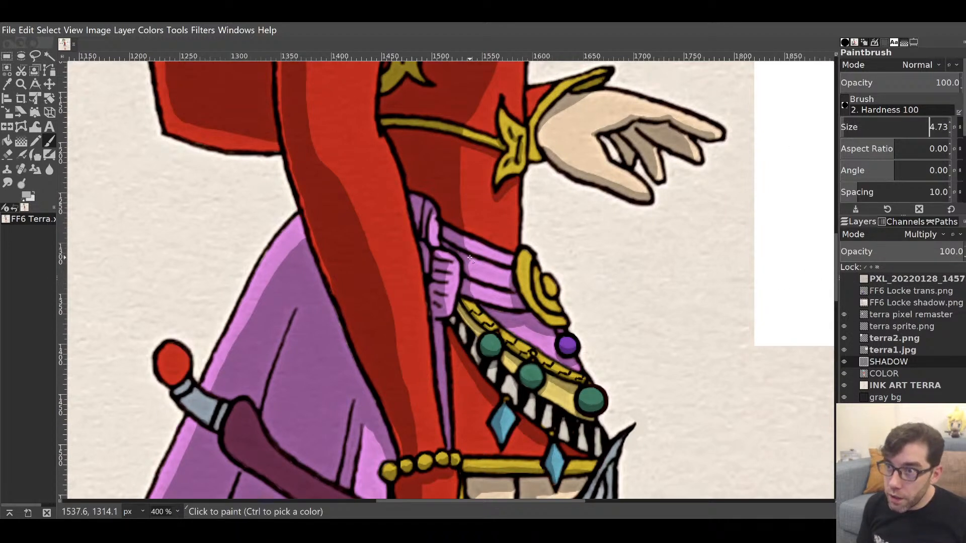
{"action": "mouse_move", "coordinate": [487, 266]}
{"action": "left_mouse_down"}
{"action": "mouse_move", "coordinate": [508, 271]}
{"action": "mouse_move", "coordinate": [472, 284]}
{"action": "mouse_move", "coordinate": [512, 294]}
{"action": "left_mouse_up"}
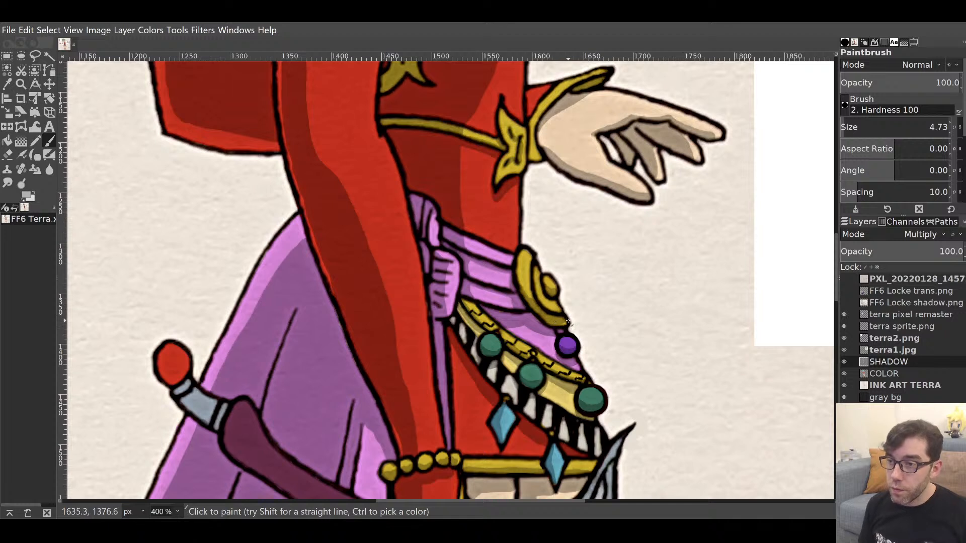
Erase overspill along the gold buckle's lower edge and shade the buckle's inner ring.
{"action": "key", "text": "shift+e"}
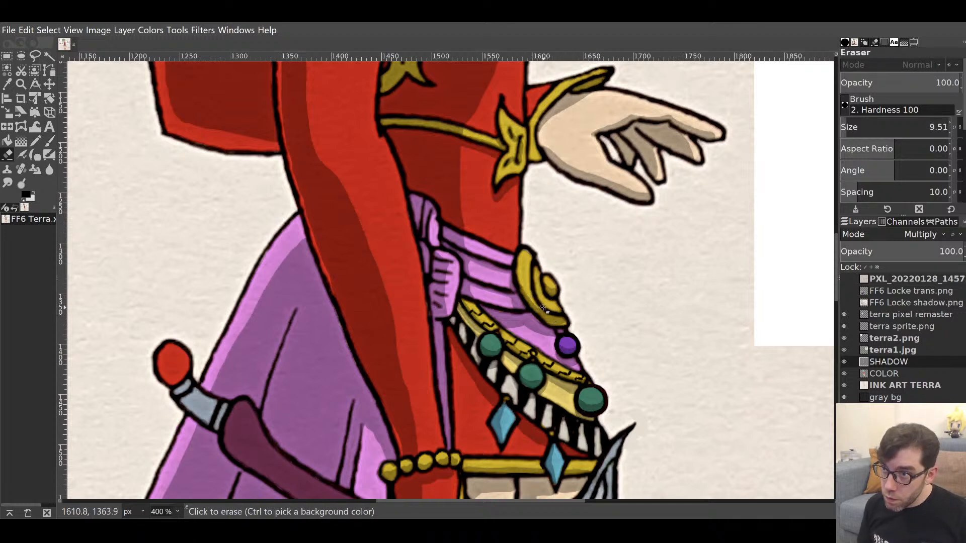
{"action": "left_click_drag", "start_coordinate": [554, 312], "coordinate": [566, 324]}
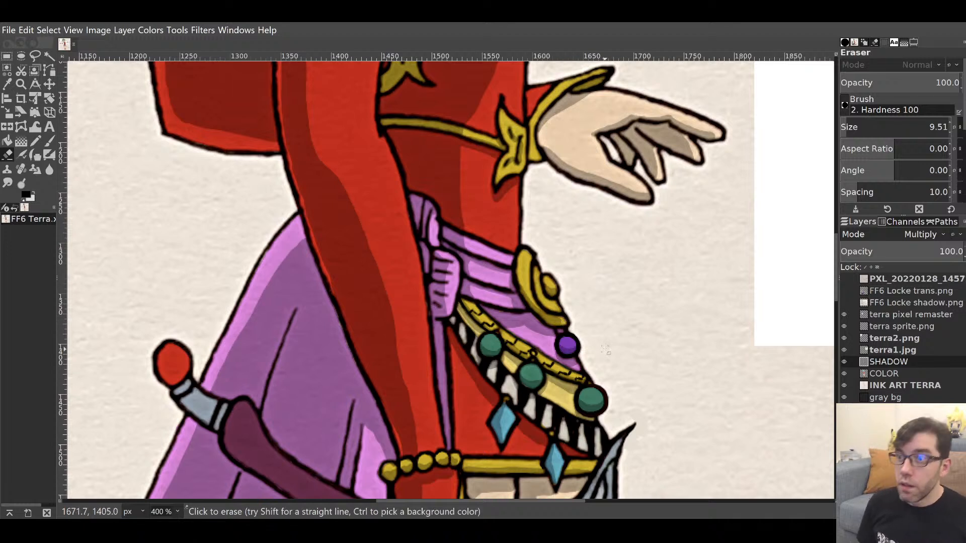
{"action": "key", "text": "p"}
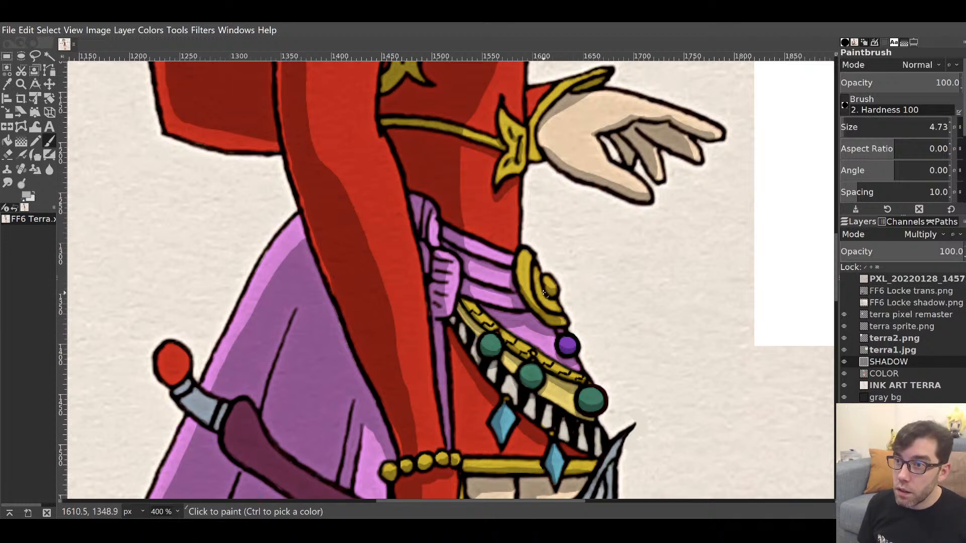
{"action": "left_click_drag", "start_coordinate": [545, 295], "coordinate": [542, 289]}
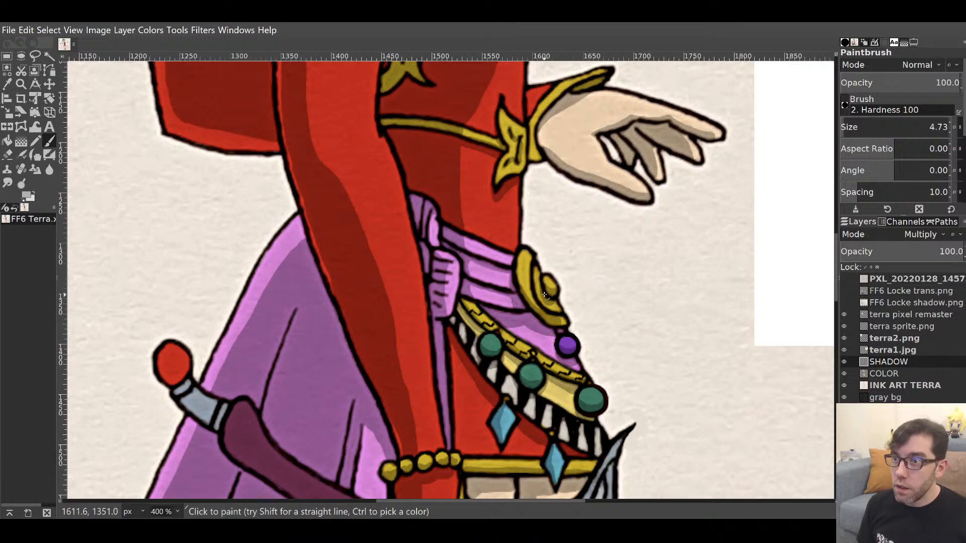
{"action": "left_click_drag", "start_coordinate": [576, 335], "coordinate": [564, 232]}
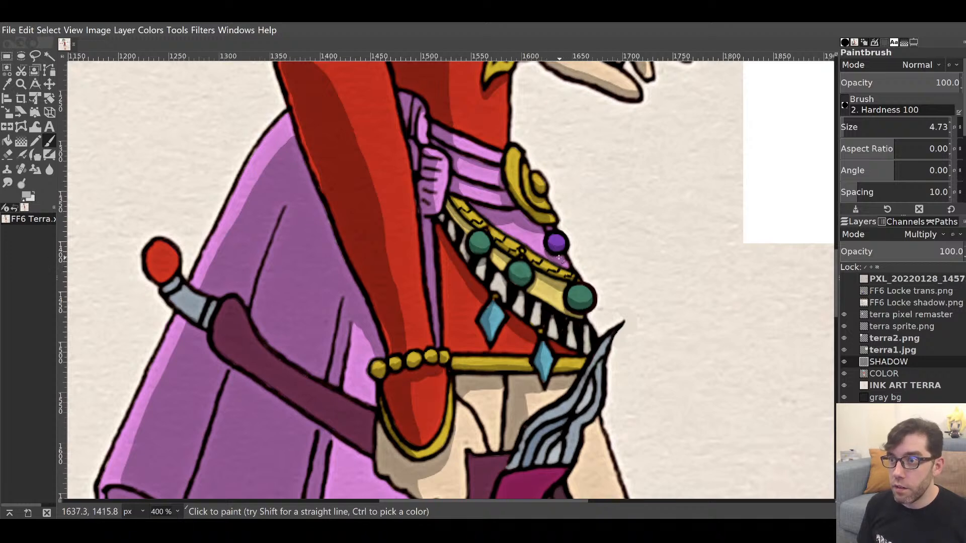
{"action": "scroll", "coordinate": [529, 301], "scroll_direction": "down", "scroll_amount": 3}
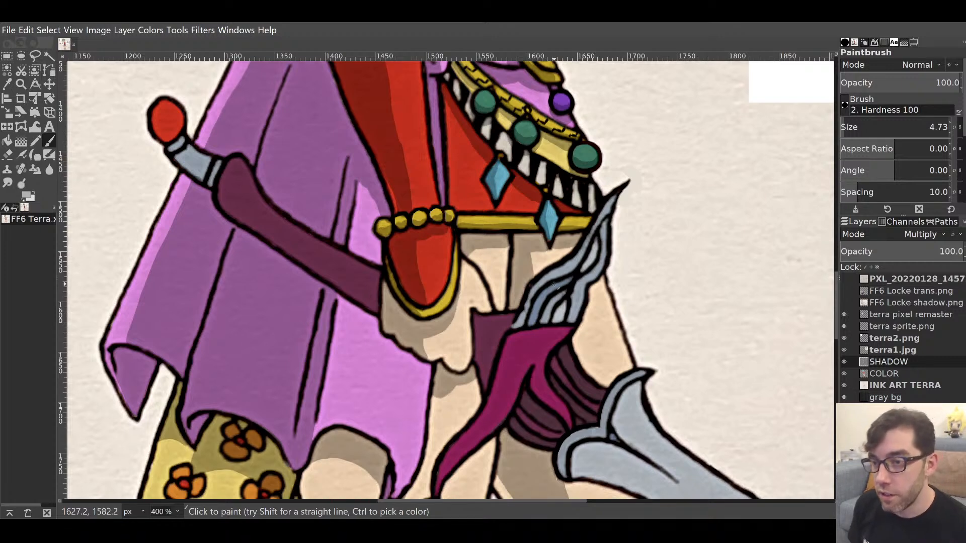
Raise the brush to 19.46 and paint a broad shadow up the leg's left edge.
{"action": "scroll", "coordinate": [517, 195], "scroll_direction": "down", "scroll_amount": 5}
{"action": "scroll", "coordinate": [517, 194], "scroll_direction": "left", "scroll_amount": 2}
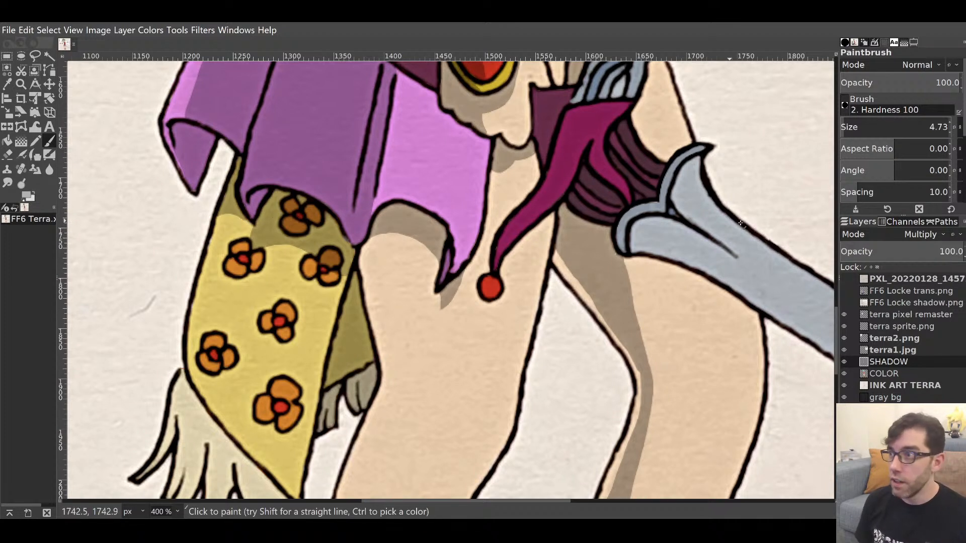
{"action": "left_click", "coordinate": [850, 122]}
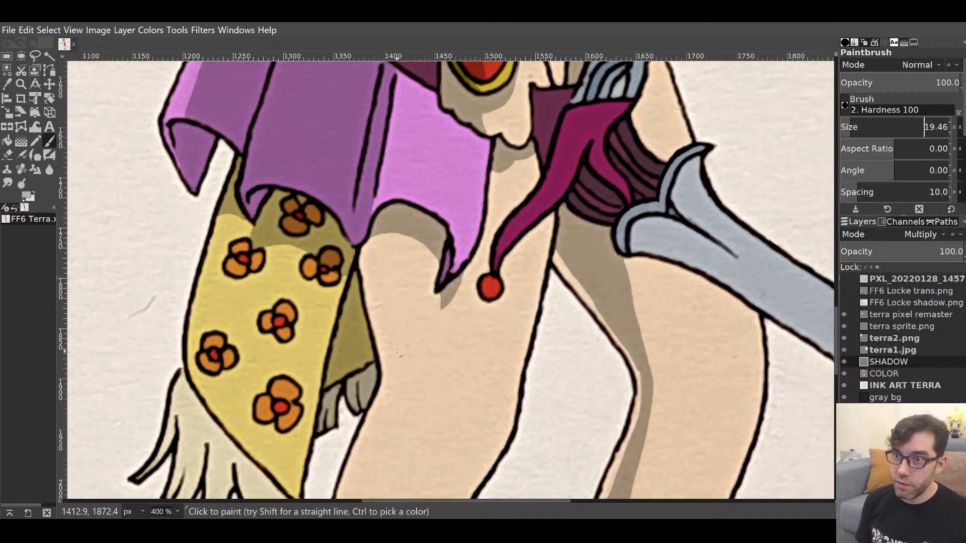
{"action": "left_click_drag", "start_coordinate": [394, 369], "coordinate": [368, 242]}
{"action": "mouse_move", "coordinate": [393, 368]}
{"action": "left_mouse_down"}
{"action": "mouse_move", "coordinate": [368, 261]}
{"action": "mouse_move", "coordinate": [372, 277]}
{"action": "left_mouse_up"}
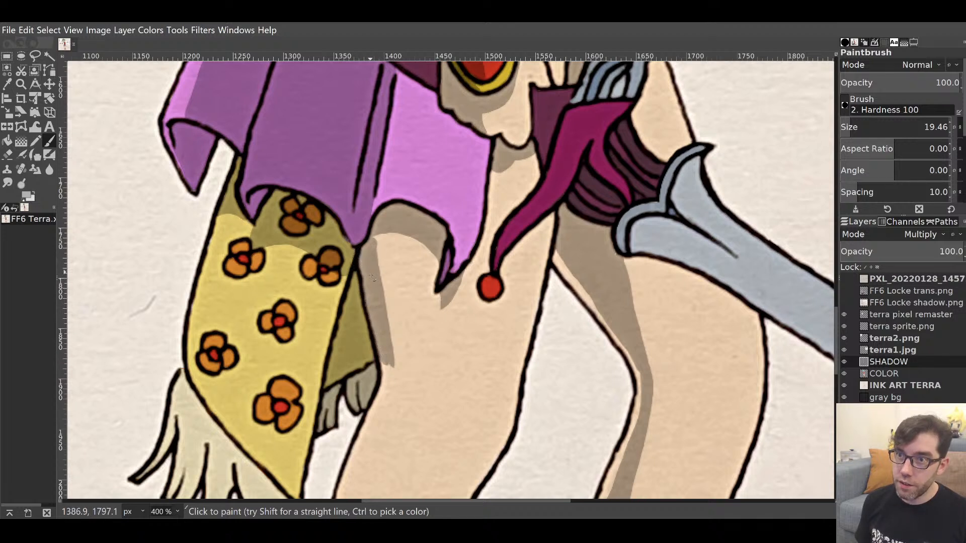
{"action": "left_click_drag", "start_coordinate": [394, 369], "coordinate": [374, 240]}
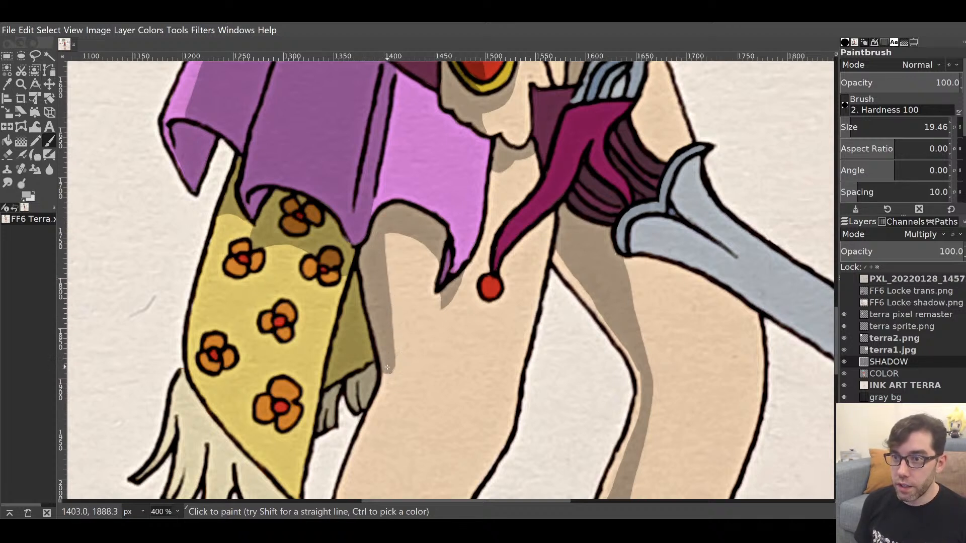
{"action": "mouse_move", "coordinate": [387, 369]}
{"action": "left_mouse_down"}
{"action": "mouse_move", "coordinate": [379, 244]}
{"action": "mouse_move", "coordinate": [389, 224]}
{"action": "mouse_move", "coordinate": [392, 242]}
{"action": "mouse_move", "coordinate": [393, 219]}
{"action": "mouse_move", "coordinate": [400, 374]}
{"action": "left_mouse_up"}
{"action": "left_click_drag", "start_coordinate": [401, 279], "coordinate": [395, 234]}
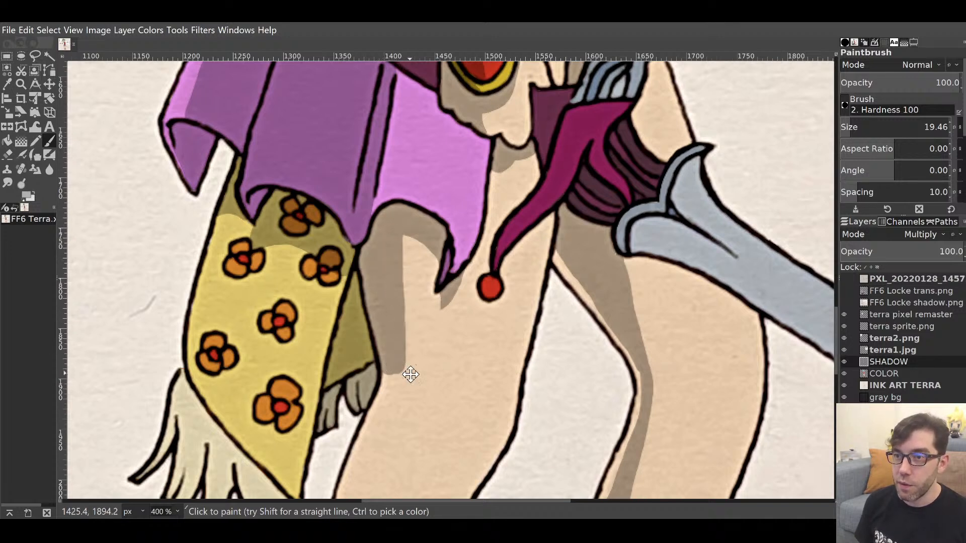
Extend the leg shadow from just above the left boot up into the upper patch, erasing overspill.
{"action": "left_click_drag", "start_coordinate": [410, 375], "coordinate": [471, 154]}
{"action": "left_click_drag", "start_coordinate": [439, 379], "coordinate": [446, 240]}
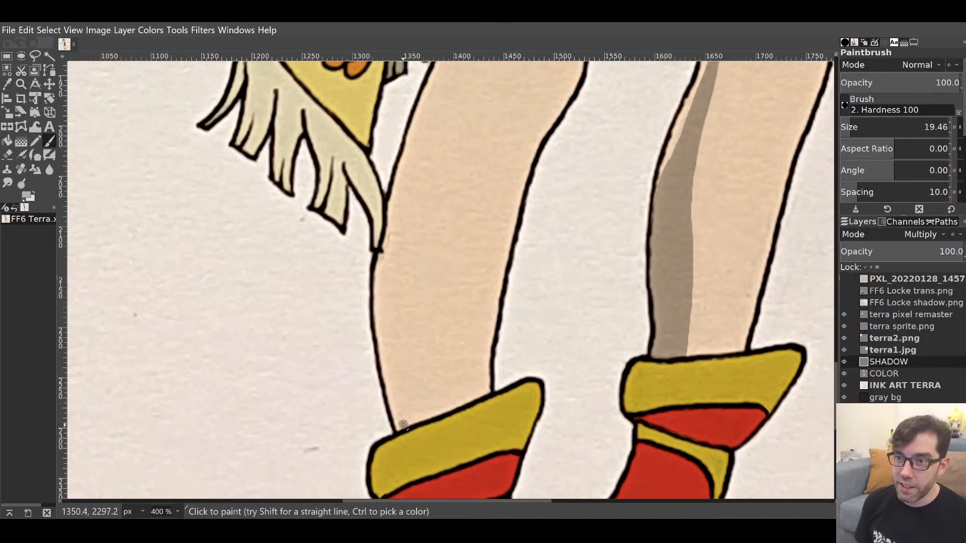
{"action": "left_click_drag", "start_coordinate": [401, 426], "coordinate": [382, 312]}
{"action": "mouse_move", "coordinate": [398, 381]}
{"action": "left_mouse_down"}
{"action": "mouse_move", "coordinate": [386, 284]}
{"action": "mouse_move", "coordinate": [399, 216]}
{"action": "mouse_move", "coordinate": [390, 328]}
{"action": "mouse_move", "coordinate": [412, 423]}
{"action": "mouse_move", "coordinate": [399, 310]}
{"action": "mouse_move", "coordinate": [410, 216]}
{"action": "mouse_move", "coordinate": [416, 388]}
{"action": "mouse_move", "coordinate": [409, 354]}
{"action": "mouse_move", "coordinate": [460, 241]}
{"action": "mouse_move", "coordinate": [417, 382]}
{"action": "mouse_move", "coordinate": [467, 228]}
{"action": "left_mouse_up"}
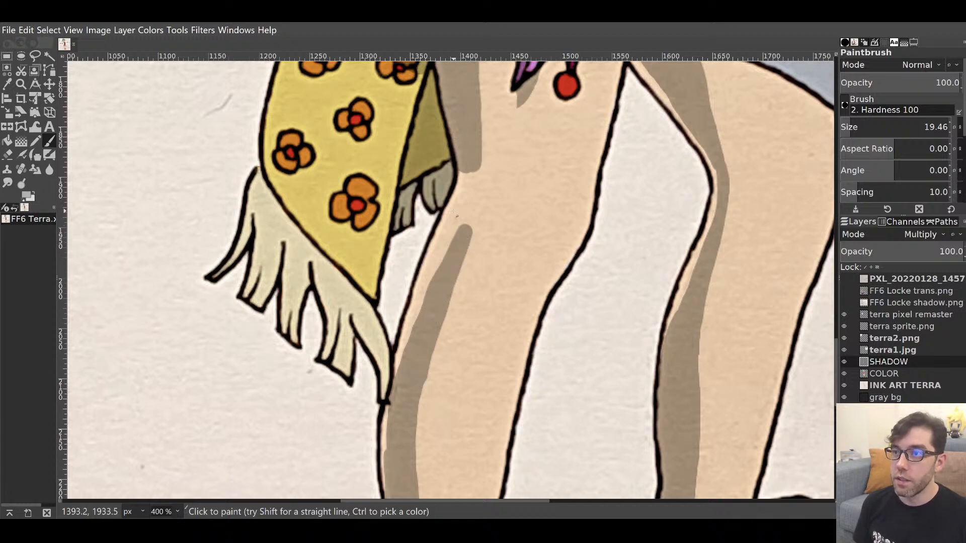
{"action": "mouse_move", "coordinate": [464, 171]}
{"action": "left_mouse_down"}
{"action": "mouse_move", "coordinate": [462, 211]}
{"action": "mouse_move", "coordinate": [430, 300]}
{"action": "mouse_move", "coordinate": [466, 231]}
{"action": "mouse_move", "coordinate": [472, 158]}
{"action": "left_mouse_up"}
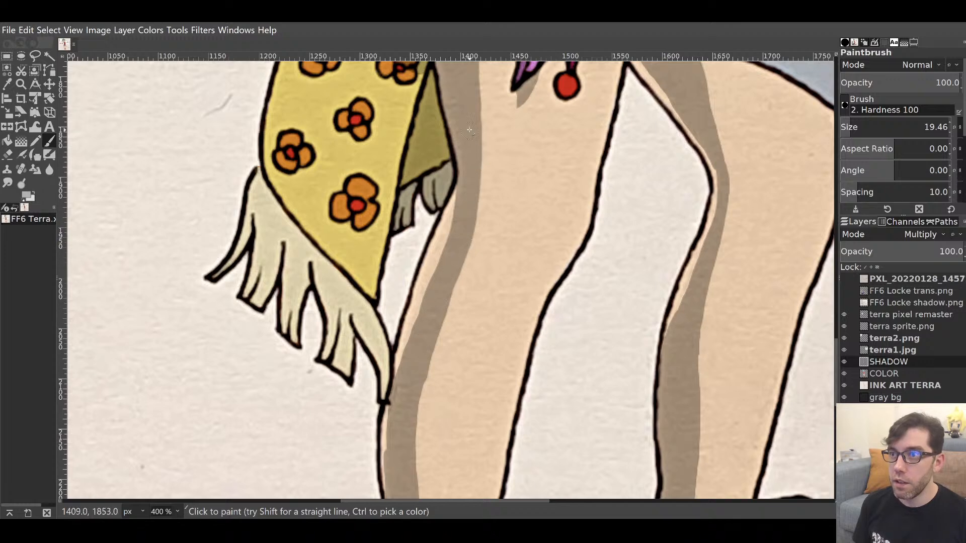
{"action": "mouse_move", "coordinate": [458, 287]}
{"action": "left_mouse_down"}
{"action": "mouse_move", "coordinate": [462, 299]}
{"action": "mouse_move", "coordinate": [454, 192]}
{"action": "mouse_move", "coordinate": [435, 274]}
{"action": "mouse_move", "coordinate": [431, 451]}
{"action": "left_mouse_up"}
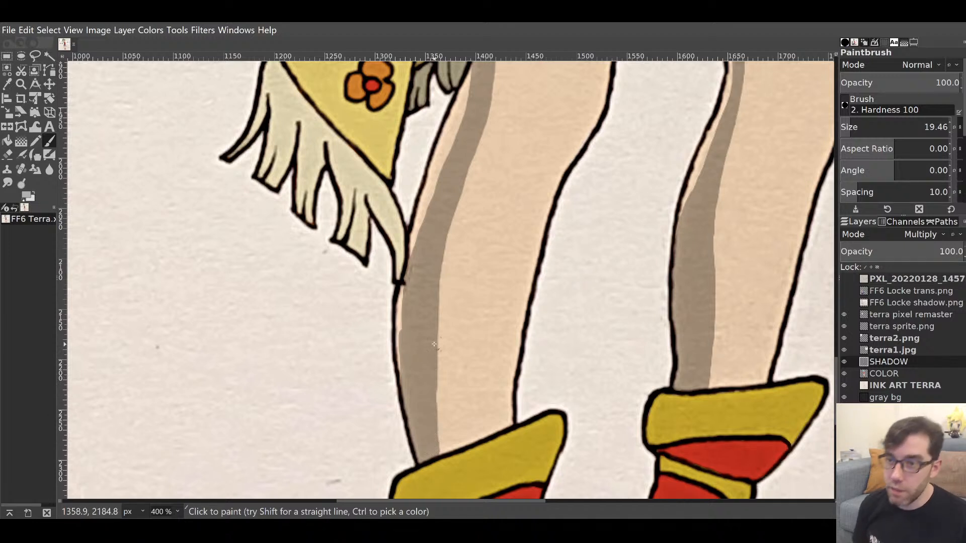
{"action": "key", "text": "shift+e"}
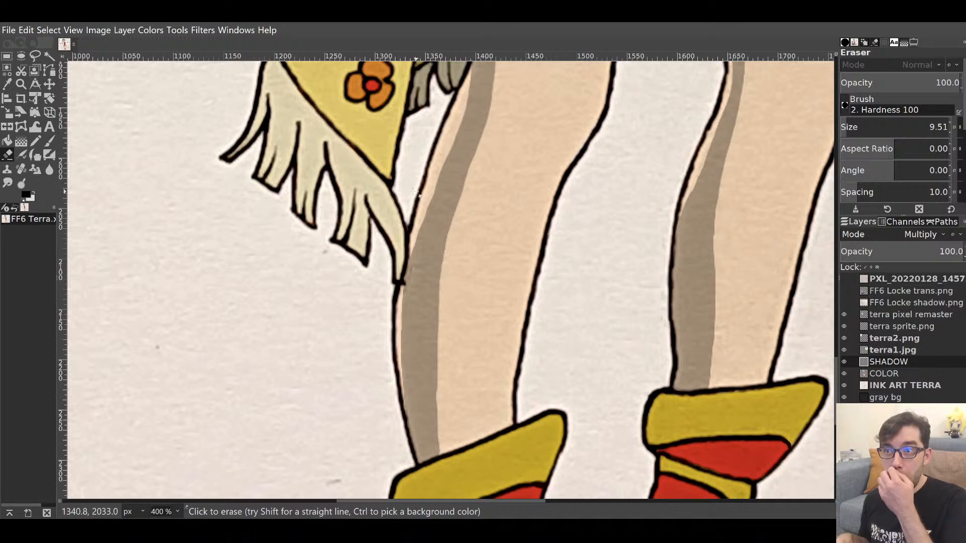
{"action": "key", "text": "p"}
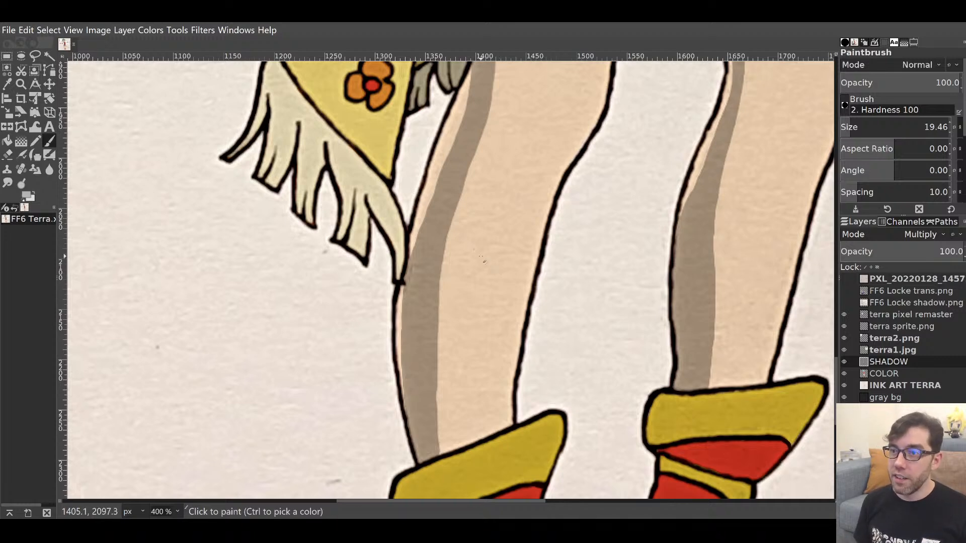
{"action": "left_click_drag", "start_coordinate": [503, 247], "coordinate": [560, 387]}
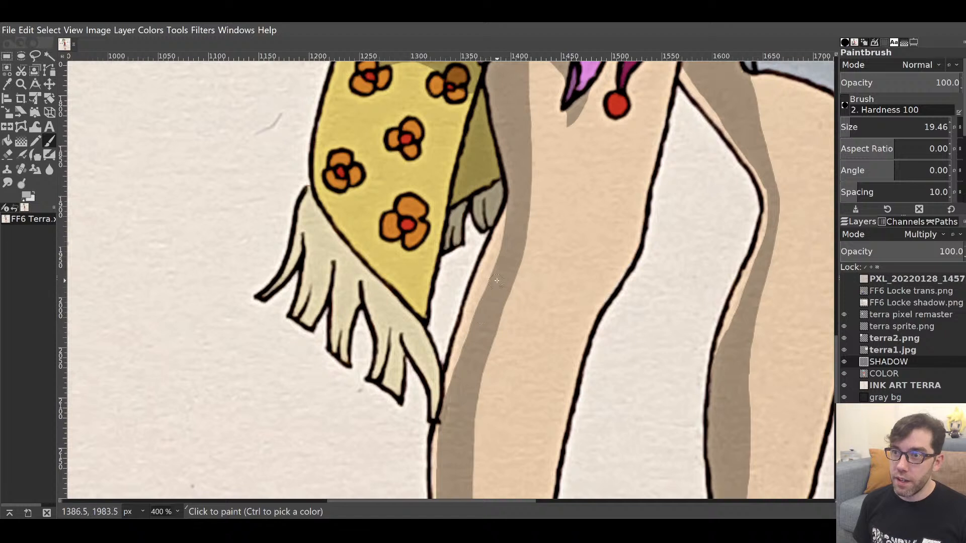
Widen the grey shadow along the leg edge, then lower the brush size to 11.24.
{"action": "mouse_move", "coordinate": [505, 261]}
{"action": "left_mouse_down"}
{"action": "mouse_move", "coordinate": [513, 235]}
{"action": "mouse_move", "coordinate": [479, 302]}
{"action": "mouse_move", "coordinate": [463, 380]}
{"action": "left_mouse_up"}
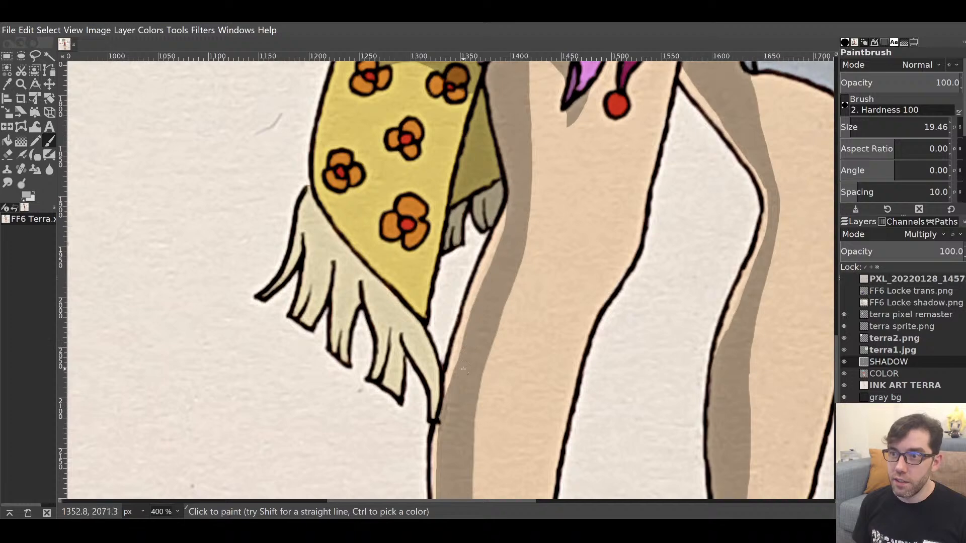
{"action": "left_click_drag", "start_coordinate": [520, 444], "coordinate": [589, 334]}
{"action": "left_click_drag", "start_coordinate": [528, 224], "coordinate": [534, 222]}
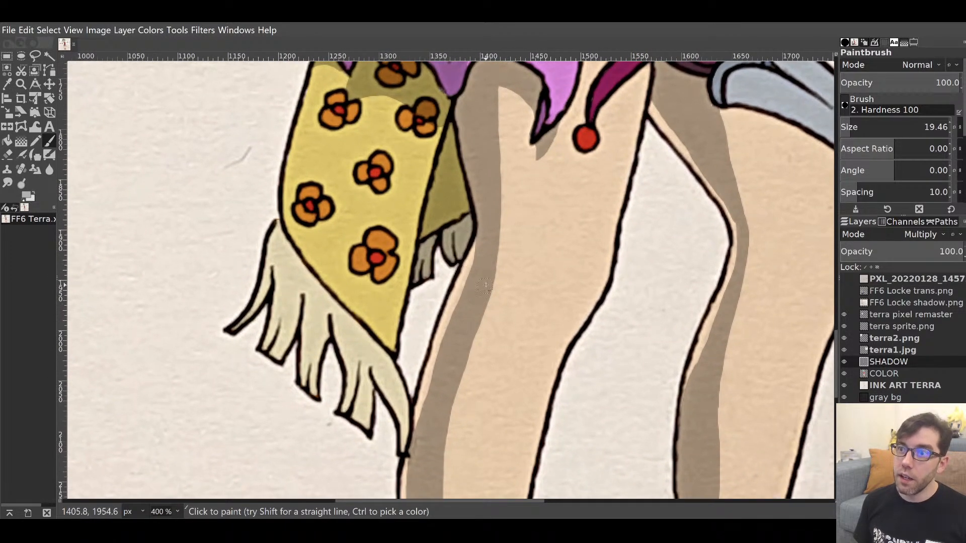
{"action": "mouse_move", "coordinate": [487, 287]}
{"action": "left_mouse_down"}
{"action": "mouse_move", "coordinate": [499, 263]}
{"action": "mouse_move", "coordinate": [499, 95]}
{"action": "left_mouse_up"}
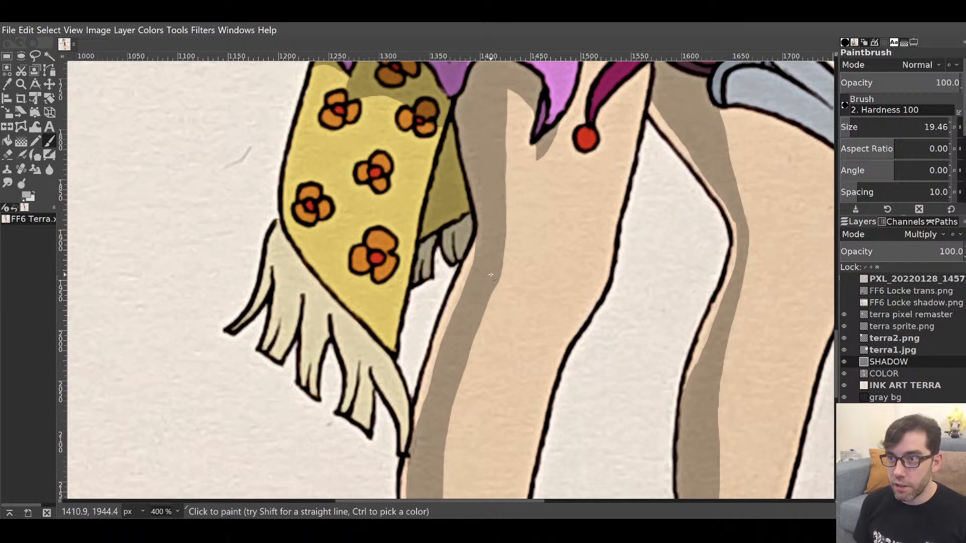
{"action": "left_click_drag", "start_coordinate": [486, 291], "coordinate": [471, 336]}
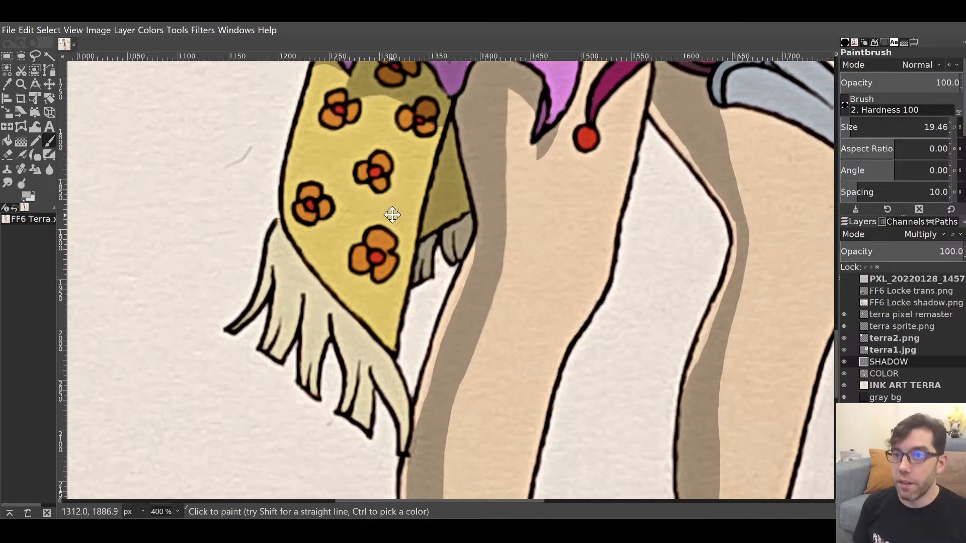
{"action": "left_click_drag", "start_coordinate": [392, 215], "coordinate": [431, 239]}
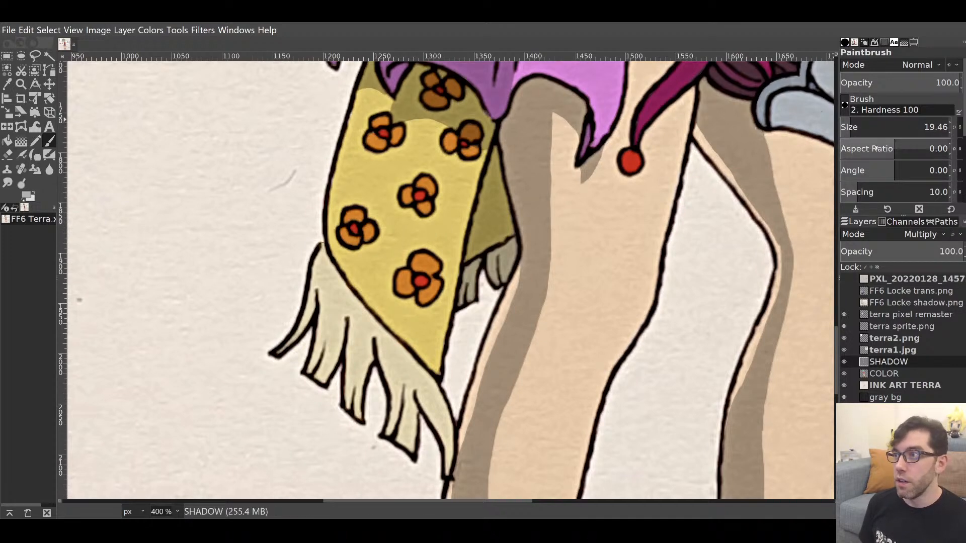
{"action": "left_click_drag", "start_coordinate": [848, 127], "coordinate": [846, 126]}
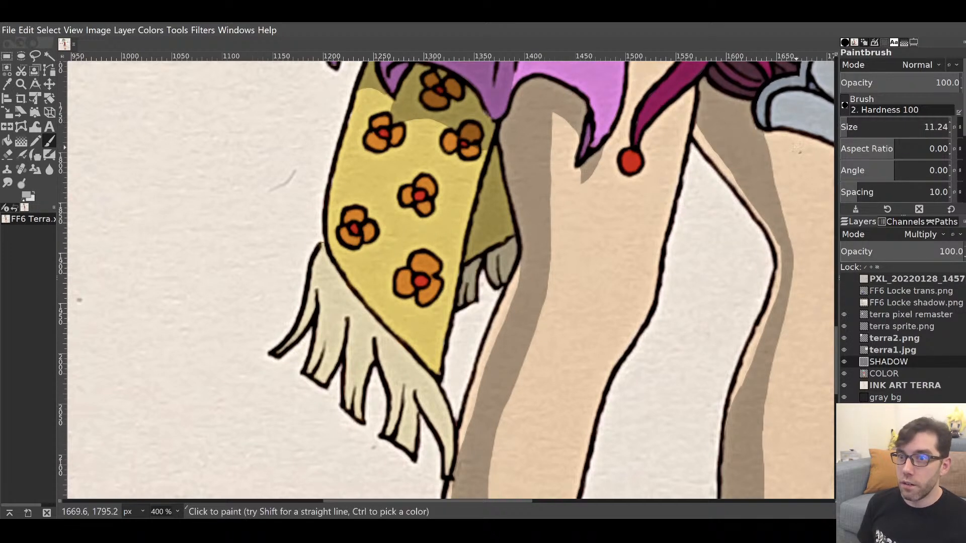
Shade the scarf fringe's left side and inner line, erasing stray shadow along its outline.
{"action": "left_click_drag", "start_coordinate": [393, 354], "coordinate": [524, 245]}
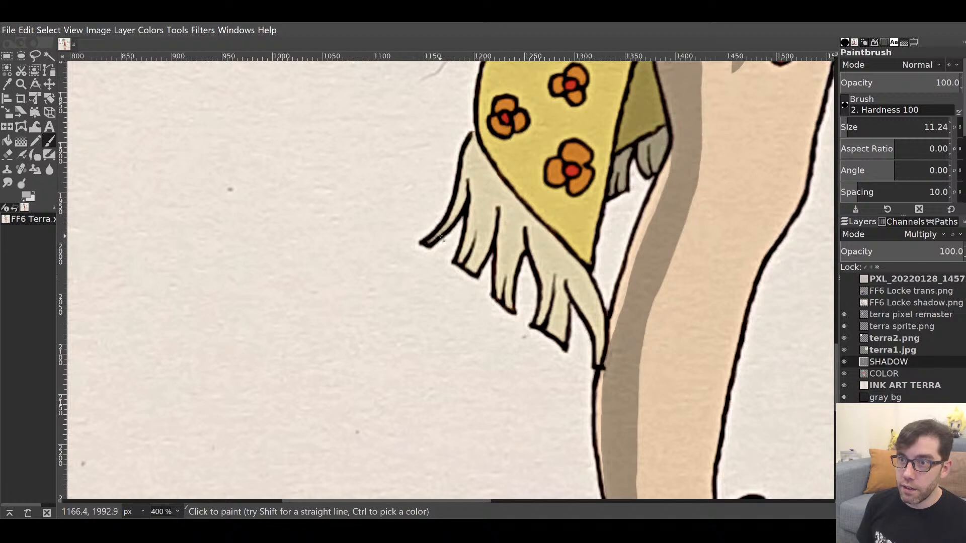
{"action": "mouse_move", "coordinate": [428, 242]}
{"action": "left_mouse_down"}
{"action": "mouse_move", "coordinate": [456, 211]}
{"action": "mouse_move", "coordinate": [470, 168]}
{"action": "mouse_move", "coordinate": [468, 187]}
{"action": "left_mouse_up"}
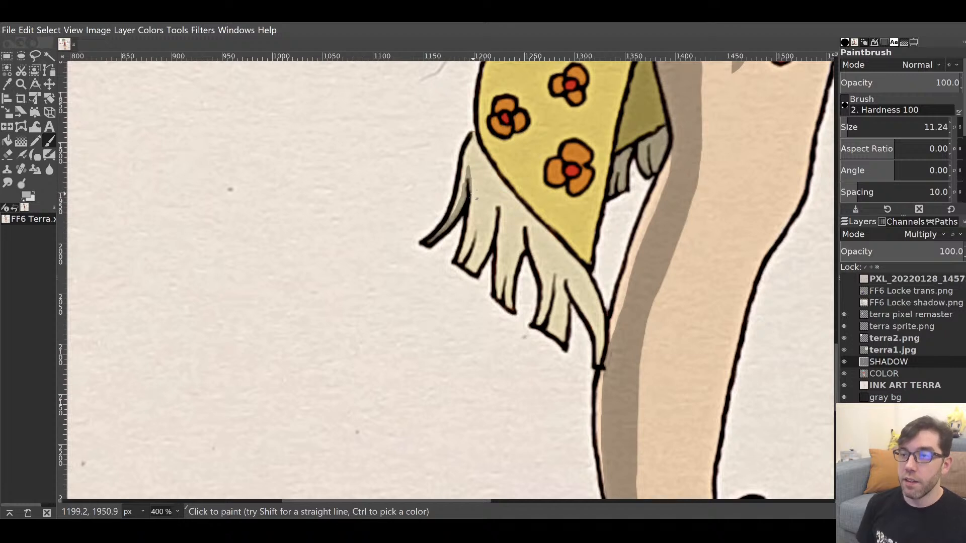
{"action": "key", "text": "shift+e"}
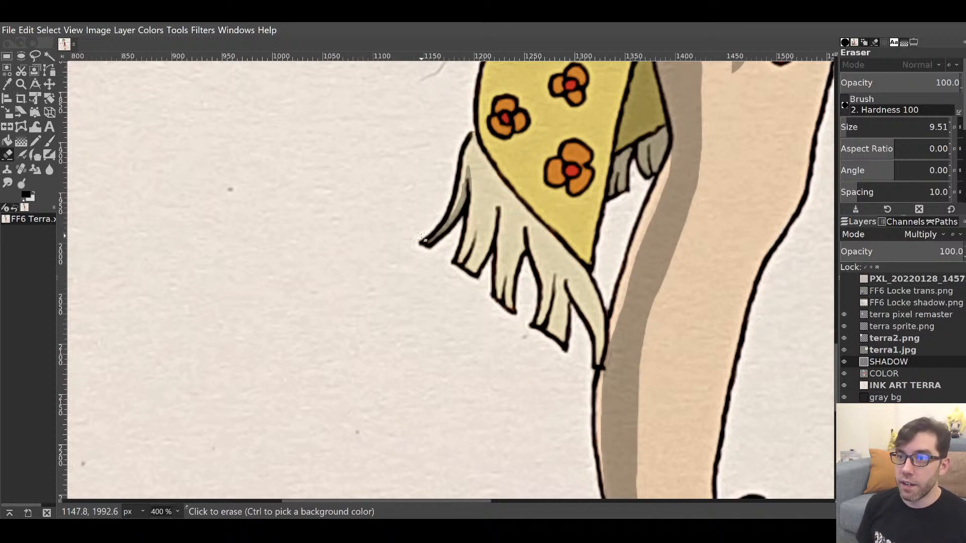
{"action": "mouse_move", "coordinate": [421, 236]}
{"action": "left_mouse_down"}
{"action": "mouse_move", "coordinate": [456, 201]}
{"action": "mouse_move", "coordinate": [463, 173]}
{"action": "left_mouse_up"}
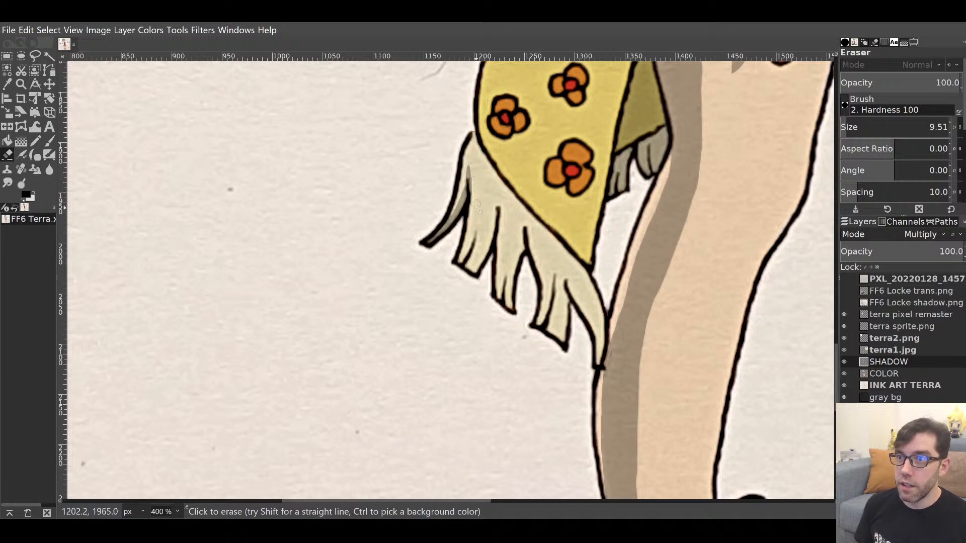
{"action": "key", "text": "p"}
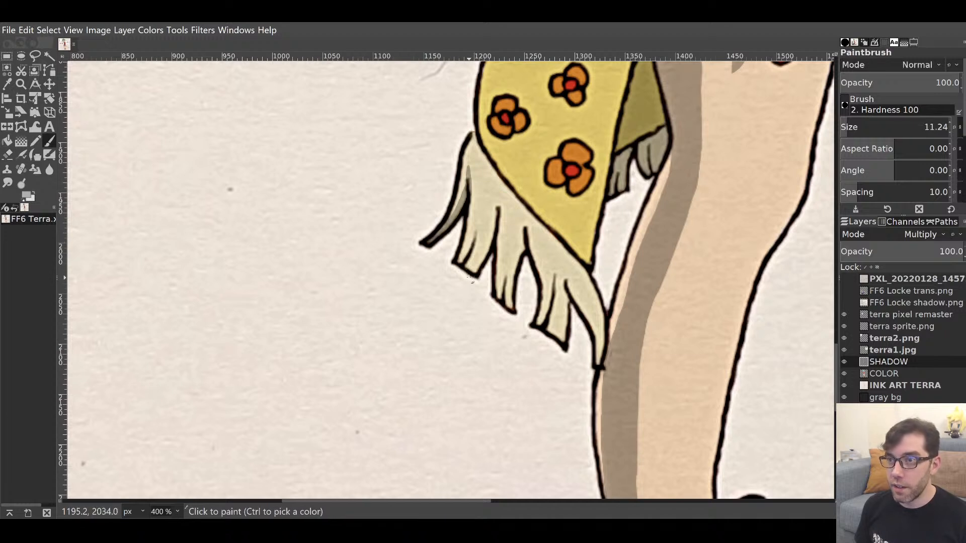
{"action": "left_click_drag", "start_coordinate": [478, 215], "coordinate": [472, 246]}
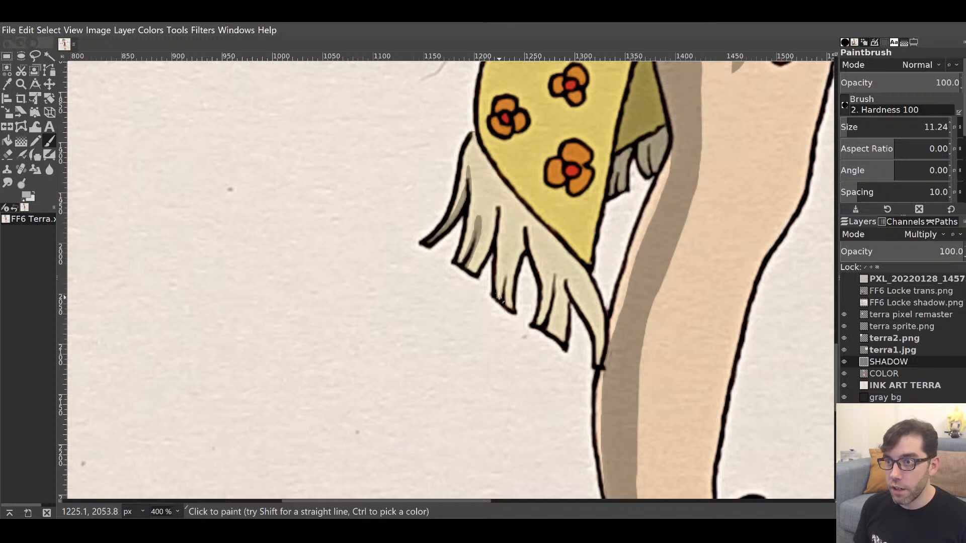
{"action": "left_click_drag", "start_coordinate": [499, 298], "coordinate": [503, 207]}
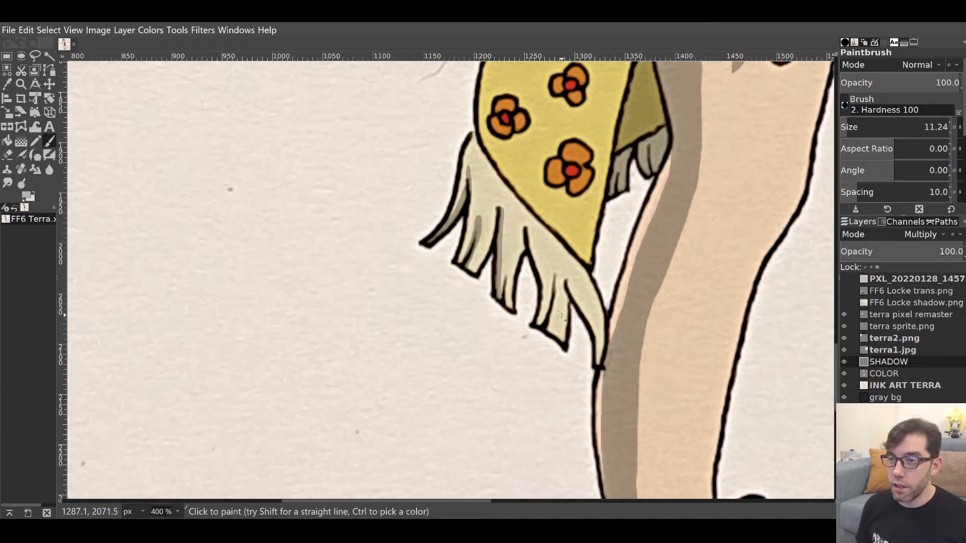
{"action": "key", "text": "shift+e"}
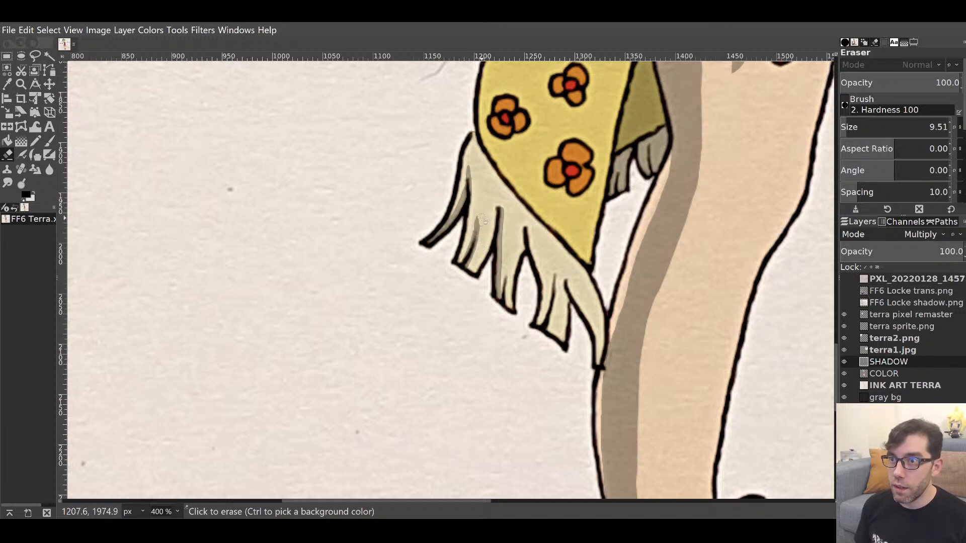
{"action": "left_click_drag", "start_coordinate": [482, 219], "coordinate": [482, 241]}
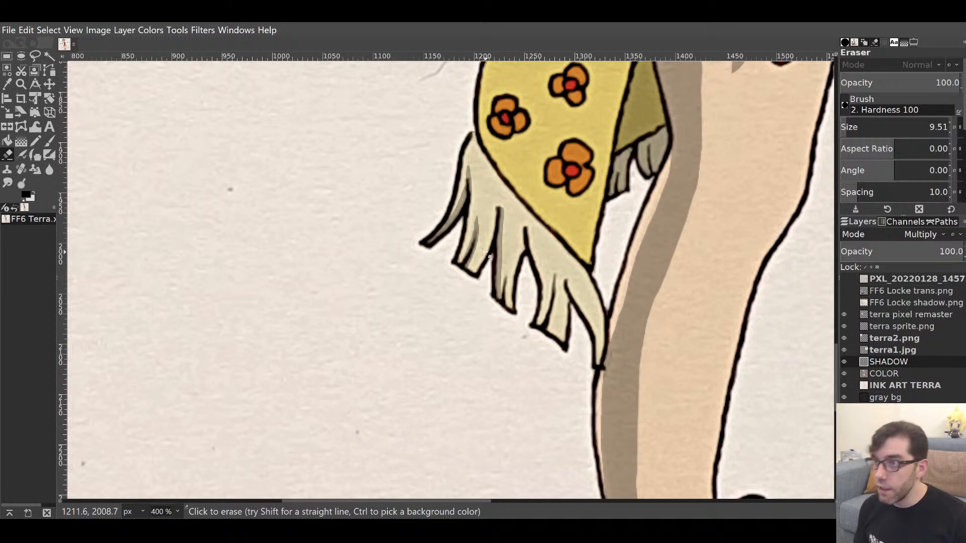
Paint shadow down the middle and right fringe strands, erasing a stray shadow line.
{"action": "key", "text": "p"}
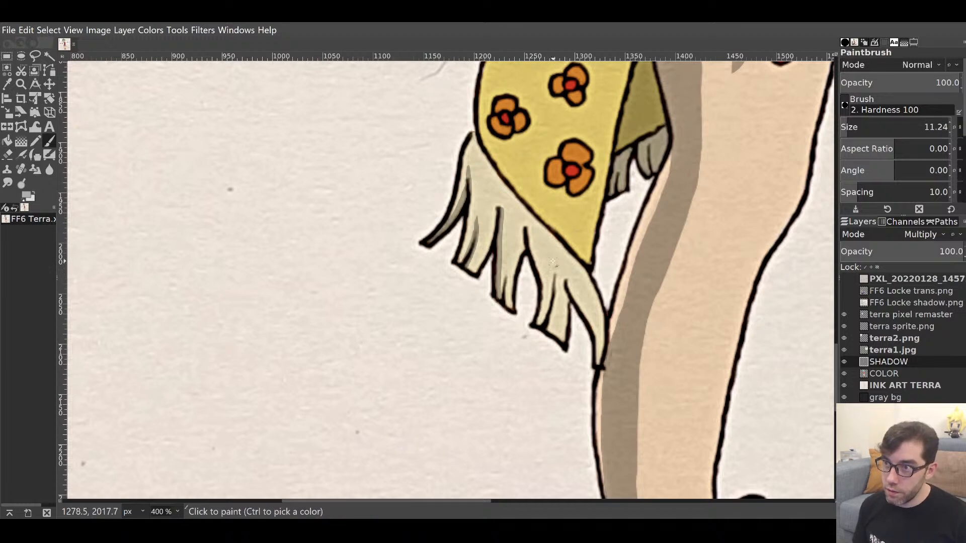
{"action": "left_click_drag", "start_coordinate": [552, 262], "coordinate": [547, 325]}
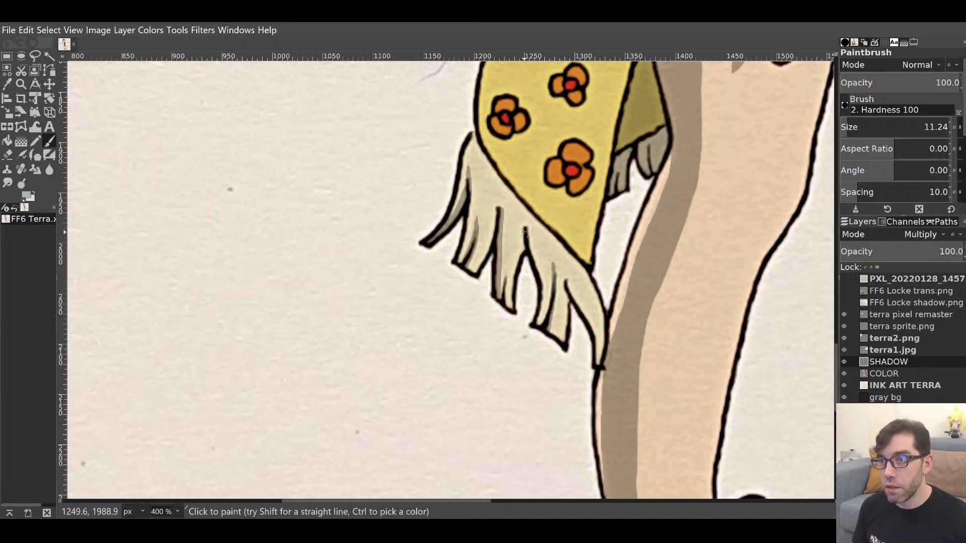
{"action": "left_click_drag", "start_coordinate": [523, 232], "coordinate": [509, 314]}
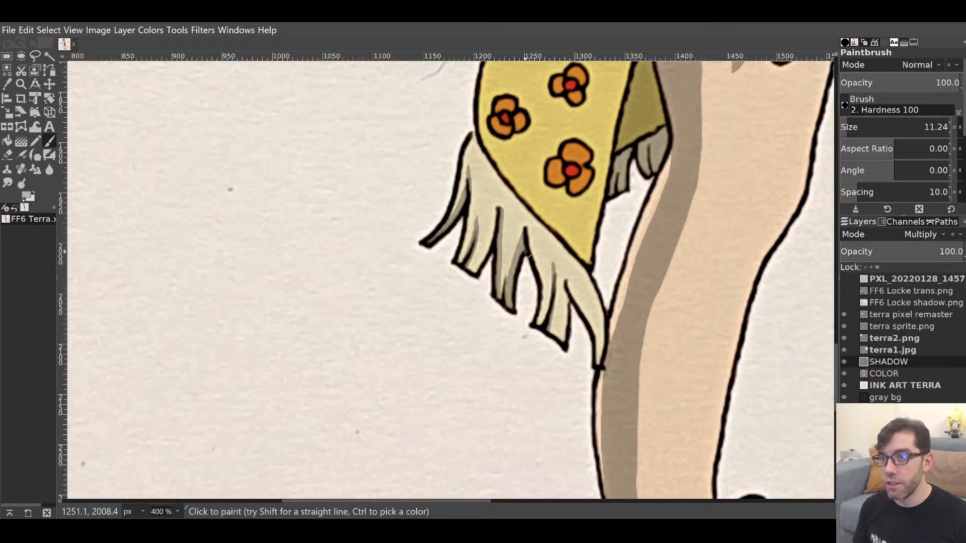
{"action": "key", "text": "shift+e"}
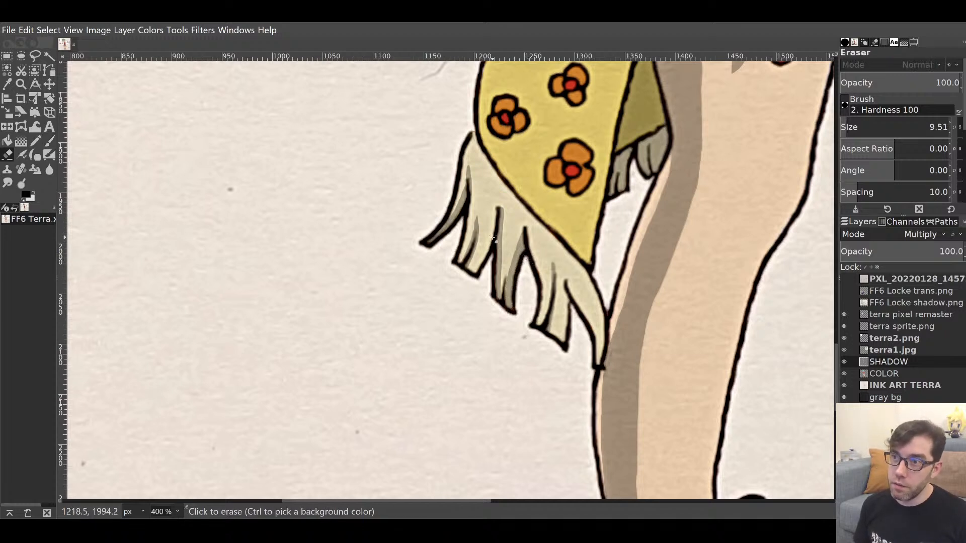
{"action": "left_click_drag", "start_coordinate": [499, 206], "coordinate": [505, 313]}
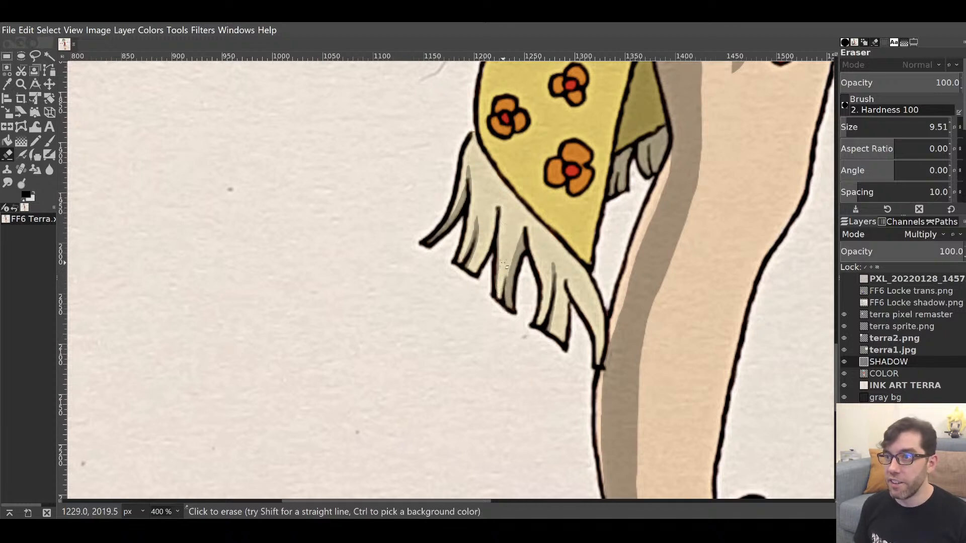
{"action": "key", "text": "p"}
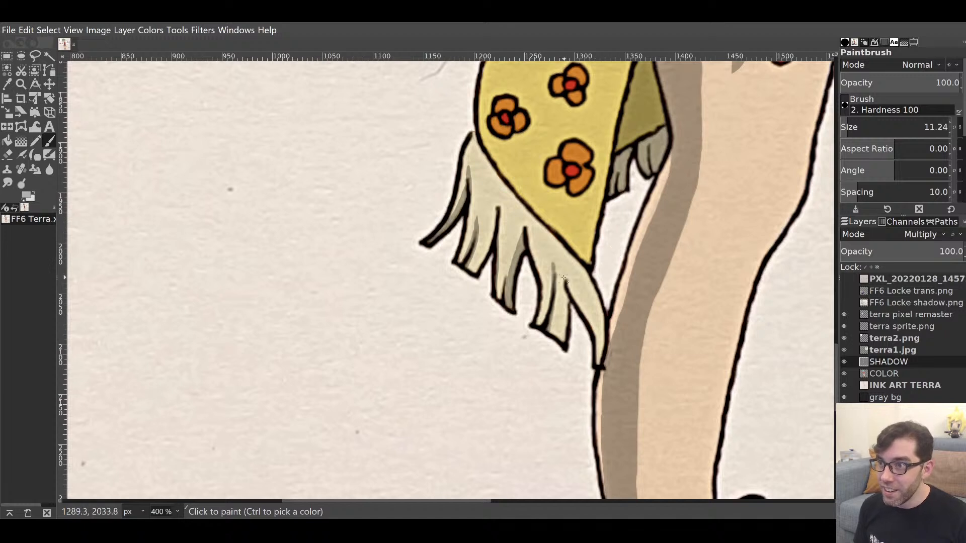
{"action": "left_click_drag", "start_coordinate": [566, 272], "coordinate": [593, 335]}
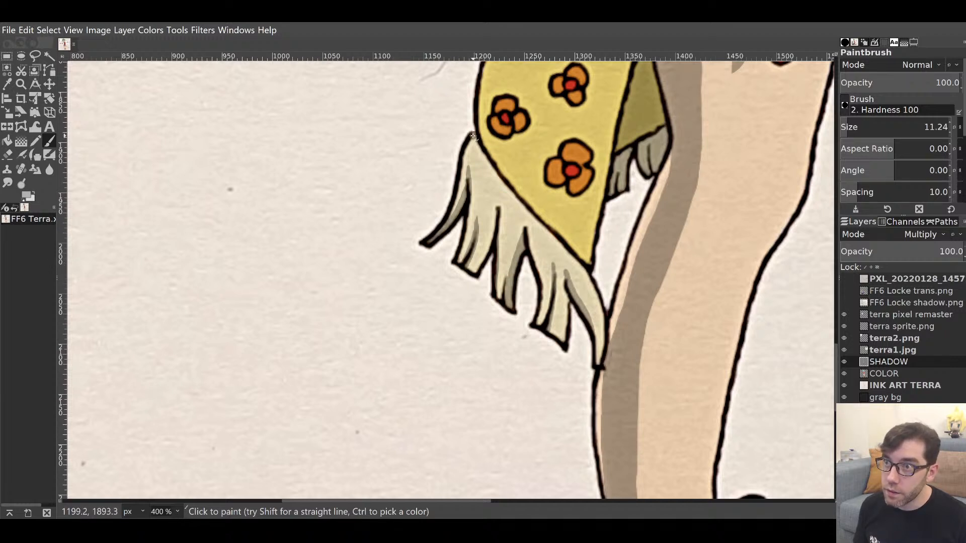
Shade along the scarf's inner and lower-left edges and the fringe's right edge.
{"action": "mouse_move", "coordinate": [473, 136]}
{"action": "left_mouse_down"}
{"action": "mouse_move", "coordinate": [518, 203]}
{"action": "mouse_move", "coordinate": [577, 257]}
{"action": "left_mouse_up"}
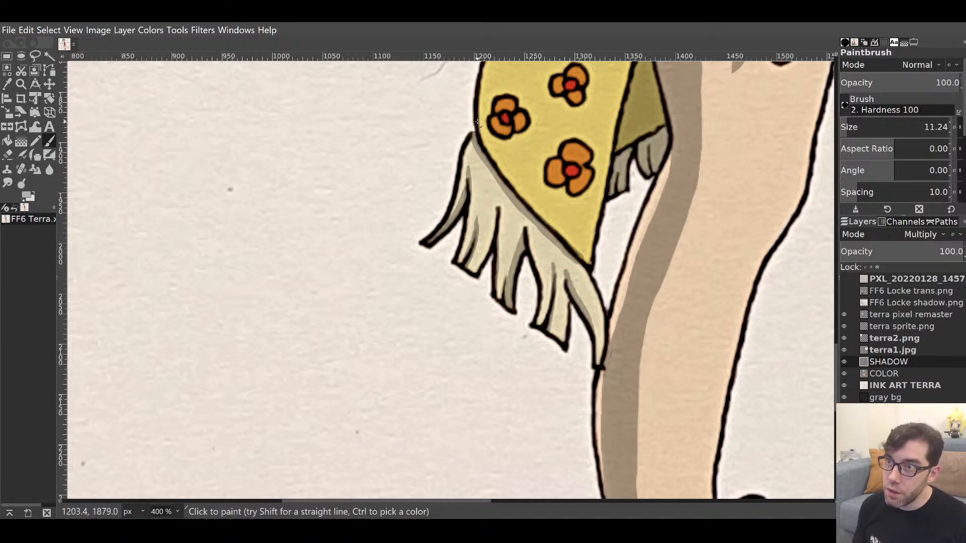
{"action": "mouse_move", "coordinate": [477, 124]}
{"action": "left_mouse_down"}
{"action": "mouse_move", "coordinate": [589, 259]}
{"action": "mouse_move", "coordinate": [579, 254]}
{"action": "left_mouse_up"}
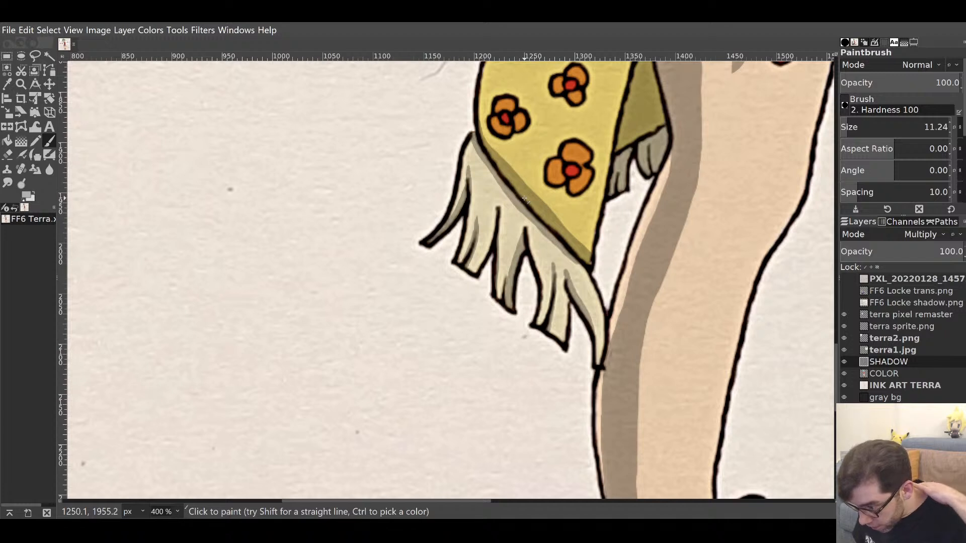
{"action": "key", "text": "shift+e"}
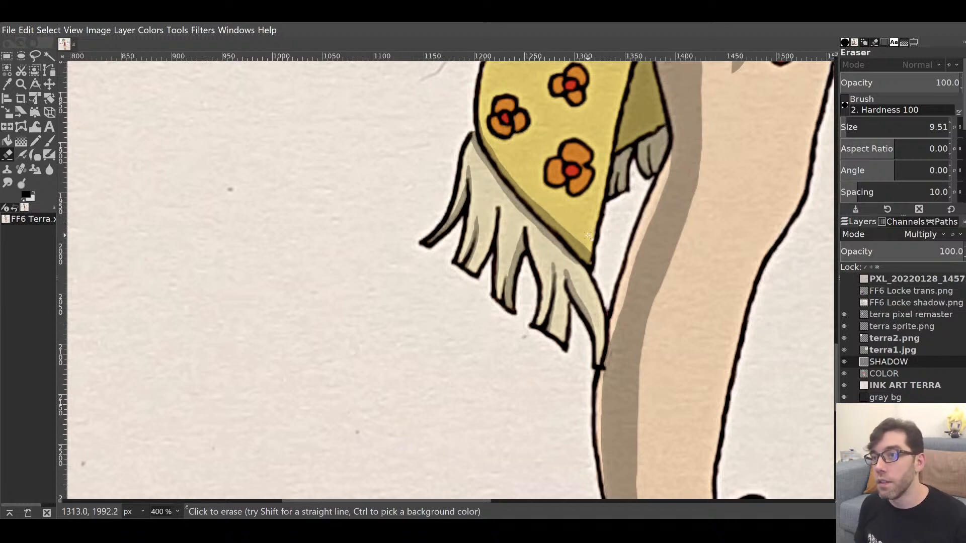
{"action": "key", "text": "p"}
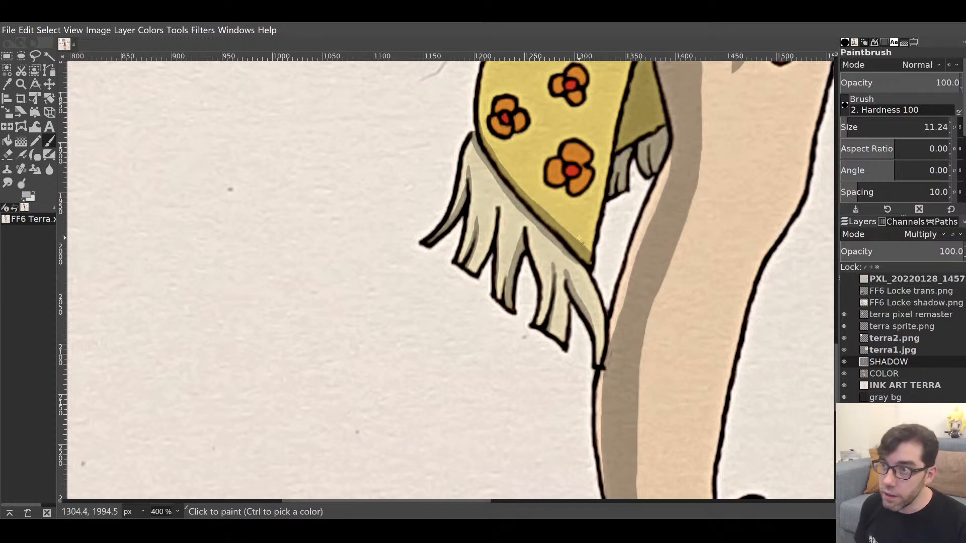
{"action": "left_click", "coordinate": [572, 242]}
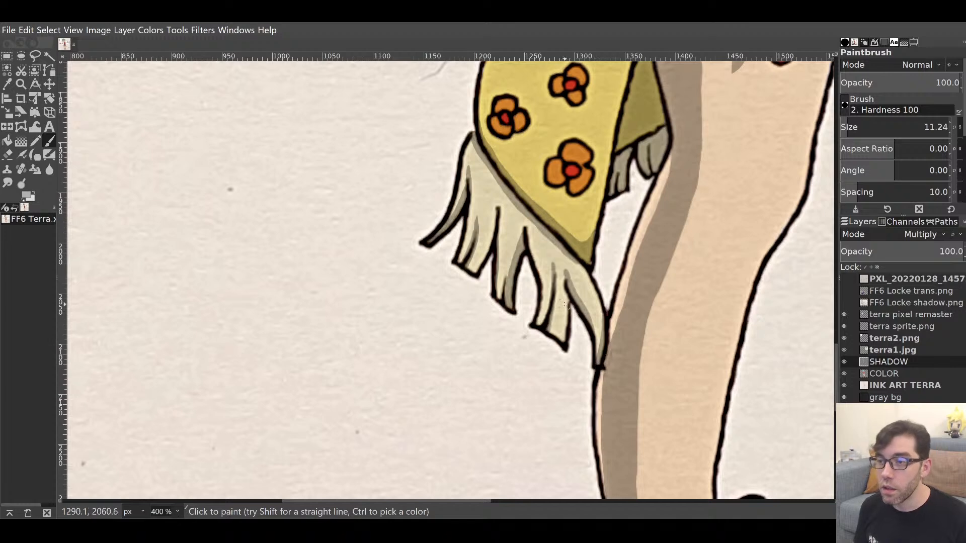
{"action": "mouse_move", "coordinate": [567, 294]}
{"action": "left_mouse_down"}
{"action": "mouse_move", "coordinate": [564, 287]}
{"action": "mouse_move", "coordinate": [563, 338]}
{"action": "mouse_move", "coordinate": [565, 305]}
{"action": "left_mouse_up"}
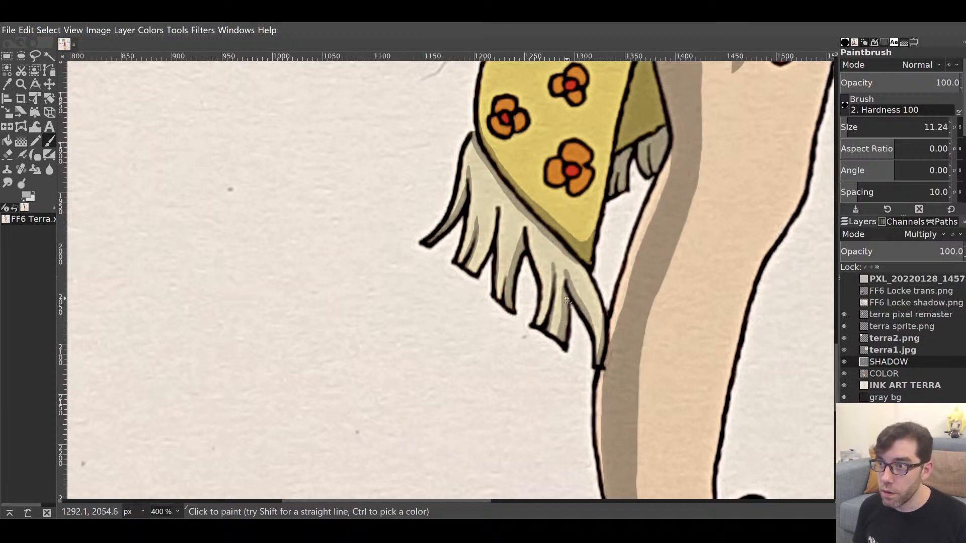
{"action": "mouse_move", "coordinate": [636, 245]}
{"action": "left_mouse_down"}
{"action": "mouse_move", "coordinate": [530, 375]}
{"action": "mouse_move", "coordinate": [537, 366]}
{"action": "left_mouse_up"}
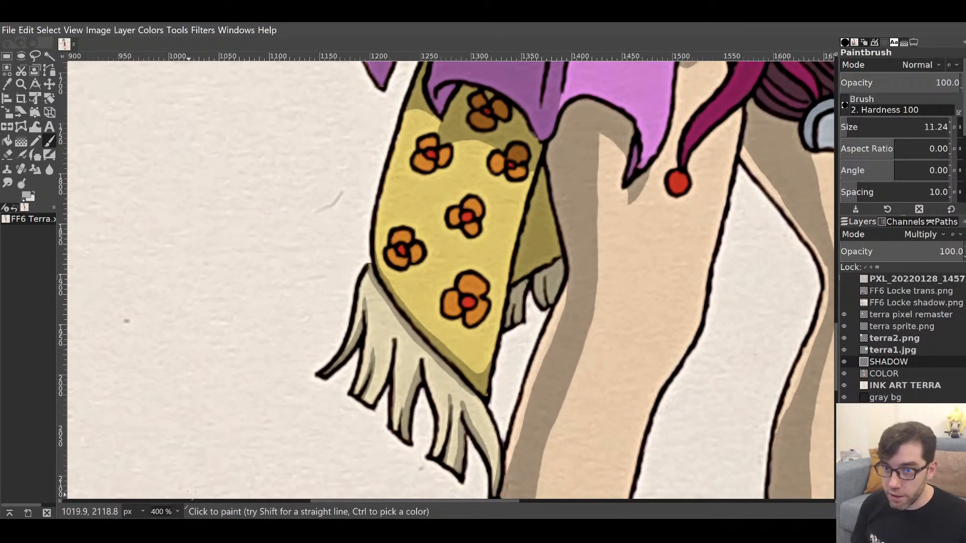
{"action": "key", "text": "1"}
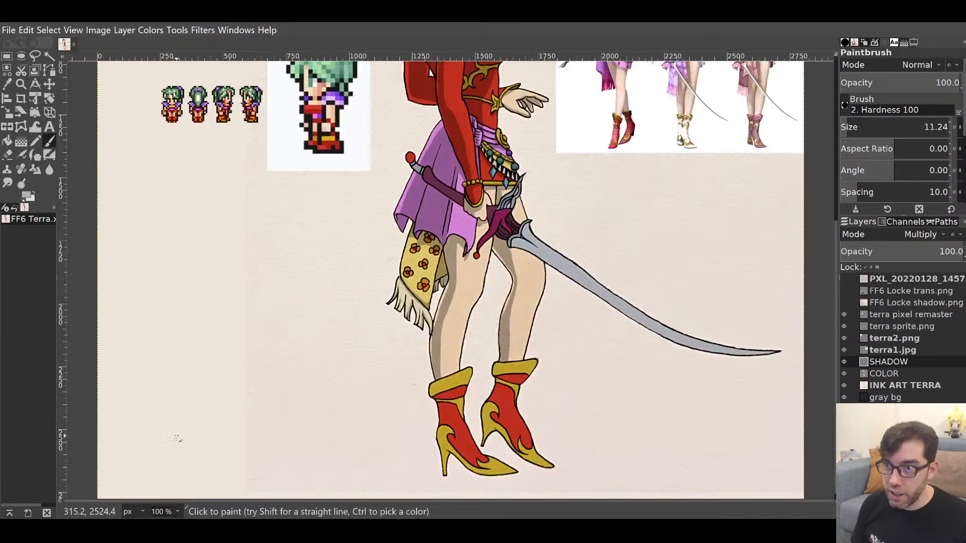
{"action": "mouse_move", "coordinate": [450, 244]}
{"action": "left_mouse_down"}
{"action": "mouse_move", "coordinate": [541, 363]}
{"action": "mouse_move", "coordinate": [429, 334]}
{"action": "mouse_move", "coordinate": [470, 309]}
{"action": "left_mouse_up"}
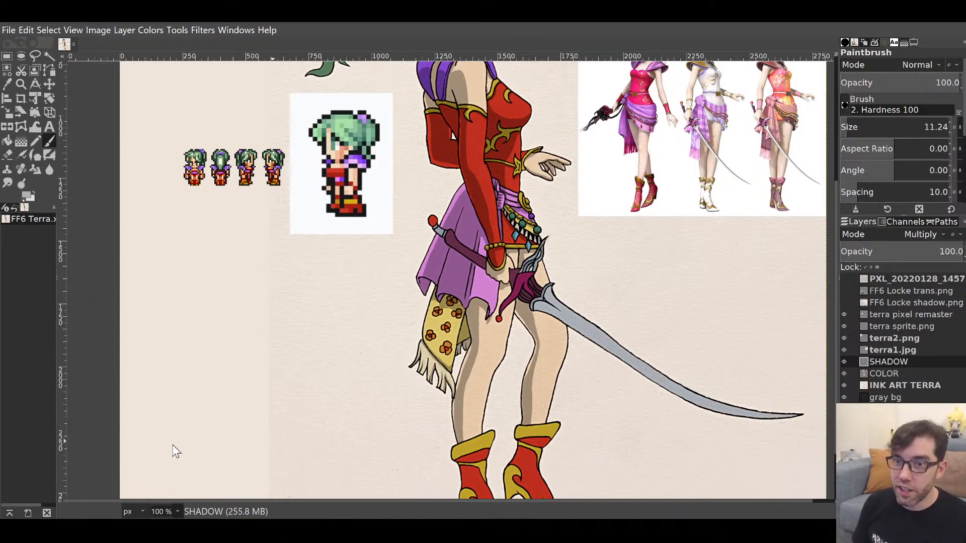
{"action": "scroll", "coordinate": [443, 291], "scroll_direction": "up", "scroll_amount": 2, "text": "ctrl"}
{"action": "left_click_drag", "start_coordinate": [443, 292], "coordinate": [444, 276]}
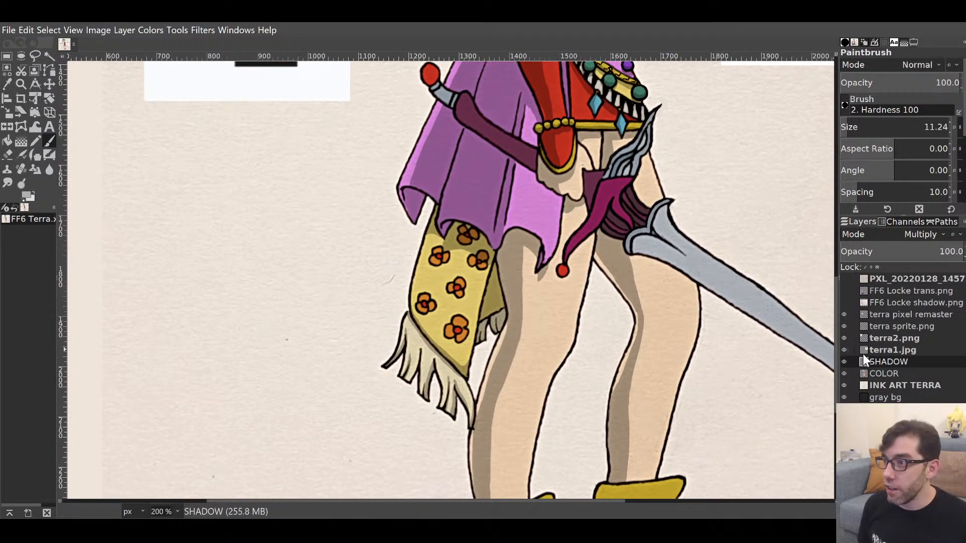
Switch to the COLOR layer, zoom to 400% on the scarf and pick the petal orange.
{"action": "left_click", "coordinate": [886, 372]}
{"action": "left_click_drag", "start_coordinate": [498, 260], "coordinate": [697, 229]}
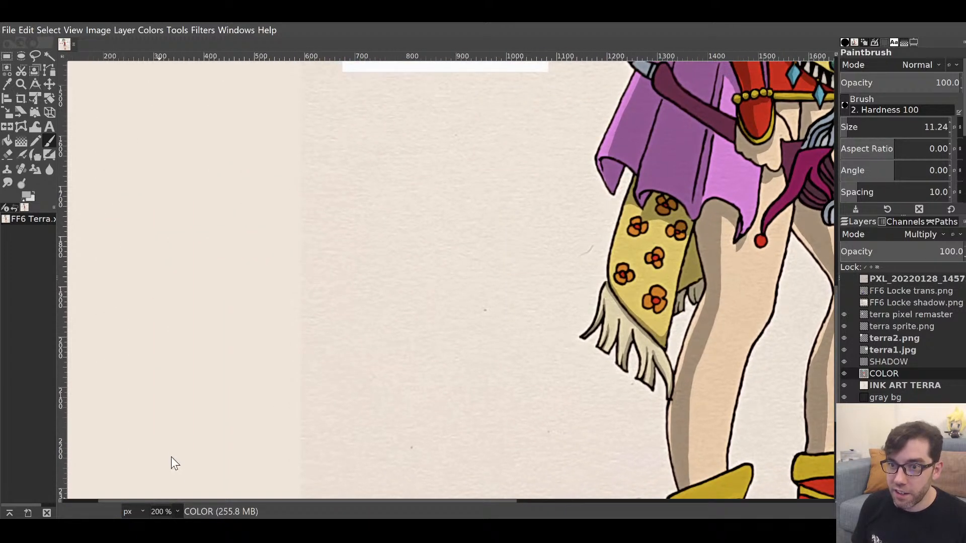
{"action": "left_click", "coordinate": [169, 423]}
{"action": "left_click_drag", "start_coordinate": [679, 312], "coordinate": [279, 340]}
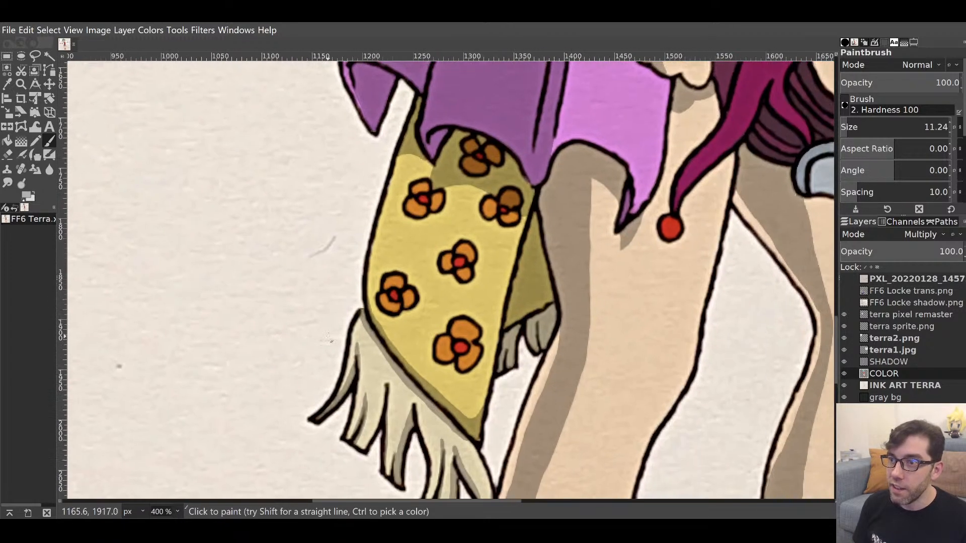
{"action": "left_click", "coordinate": [396, 280], "text": "ctrl"}
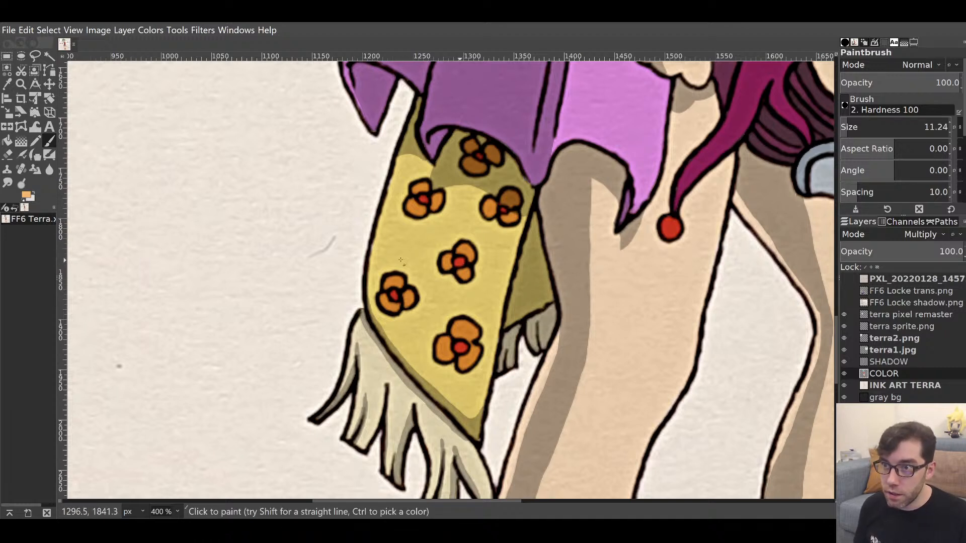
Paint lighter peach highlights on the petals of each scarf flower, bottom to top.
{"action": "left_click_drag", "start_coordinate": [388, 280], "coordinate": [399, 284]}
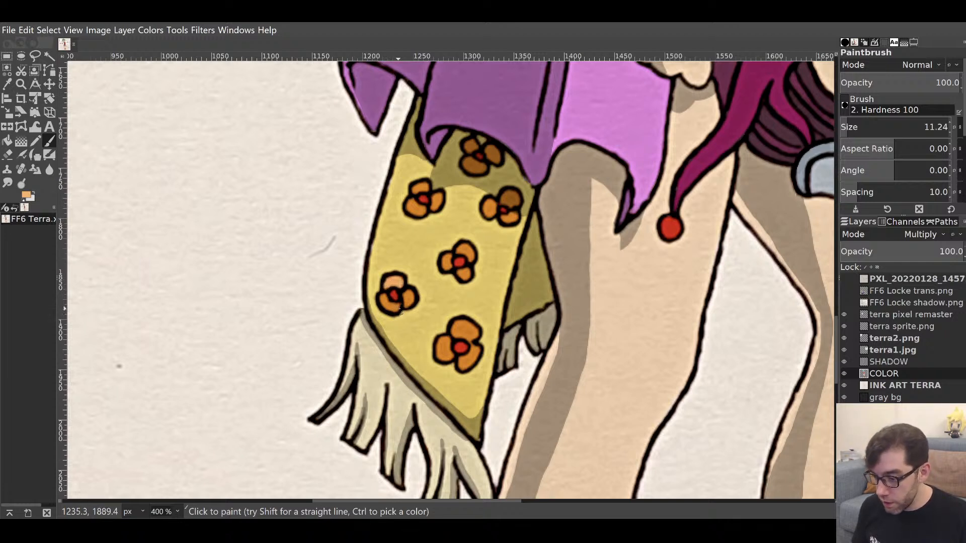
{"action": "mouse_move", "coordinate": [399, 312]}
{"action": "left_mouse_down"}
{"action": "mouse_move", "coordinate": [383, 296]}
{"action": "mouse_move", "coordinate": [394, 308]}
{"action": "mouse_move", "coordinate": [409, 302]}
{"action": "left_mouse_up"}
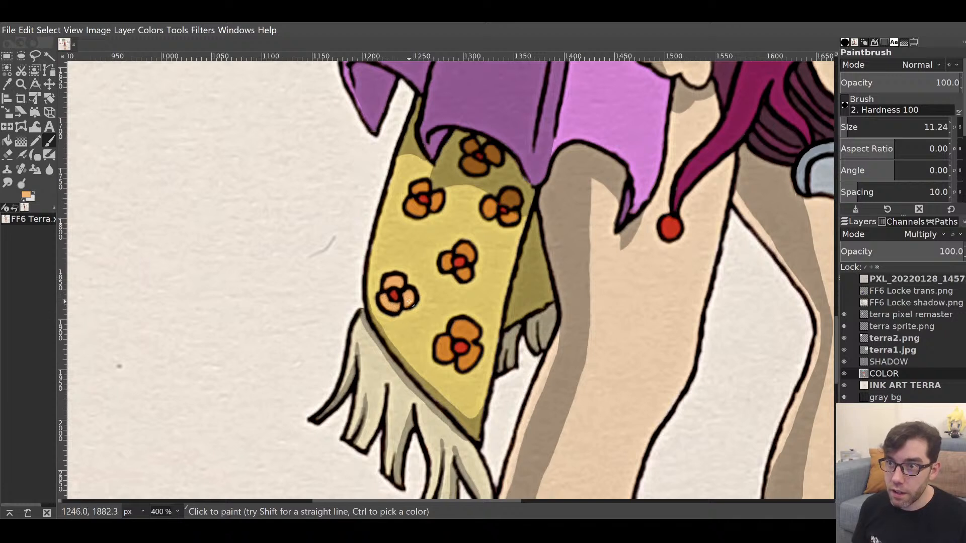
{"action": "mouse_move", "coordinate": [443, 354]}
{"action": "left_mouse_down"}
{"action": "mouse_move", "coordinate": [446, 342]}
{"action": "mouse_move", "coordinate": [448, 356]}
{"action": "mouse_move", "coordinate": [470, 360]}
{"action": "mouse_move", "coordinate": [458, 330]}
{"action": "mouse_move", "coordinate": [473, 331]}
{"action": "left_mouse_up"}
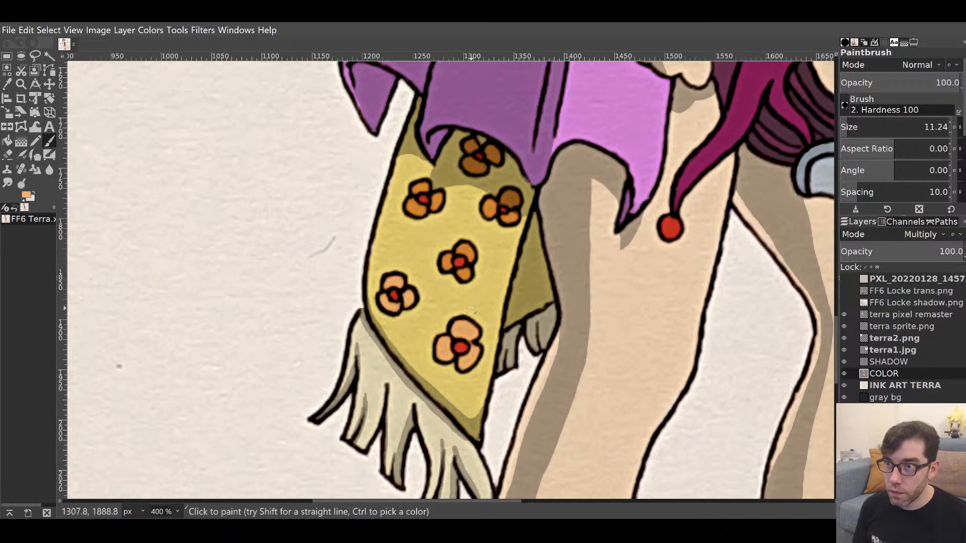
{"action": "mouse_move", "coordinate": [445, 261]}
{"action": "left_mouse_down"}
{"action": "mouse_move", "coordinate": [463, 251]}
{"action": "mouse_move", "coordinate": [463, 273]}
{"action": "left_mouse_up"}
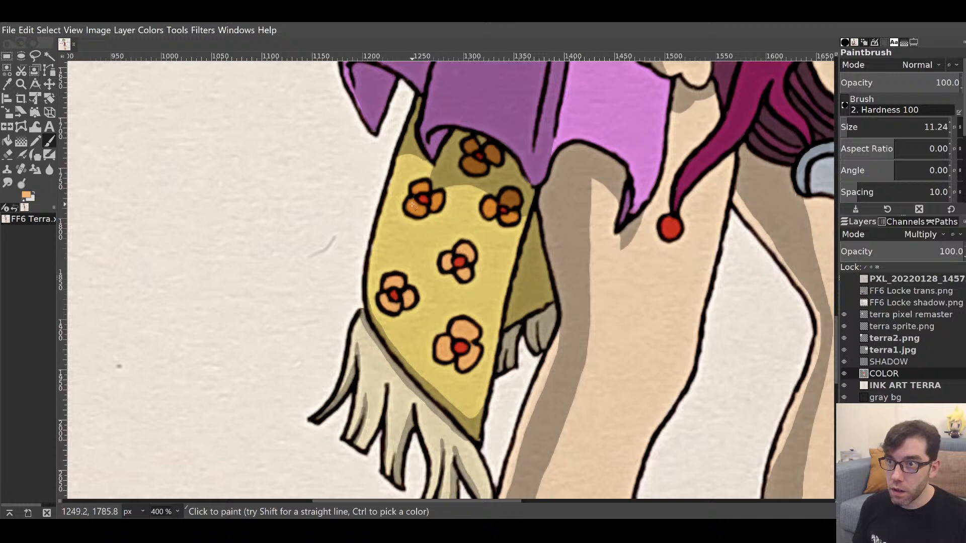
{"action": "left_click_drag", "start_coordinate": [415, 210], "coordinate": [411, 208]}
{"action": "mouse_move", "coordinate": [412, 208]}
{"action": "left_mouse_down"}
{"action": "mouse_move", "coordinate": [421, 212]}
{"action": "mouse_move", "coordinate": [424, 187]}
{"action": "mouse_move", "coordinate": [439, 196]}
{"action": "left_mouse_up"}
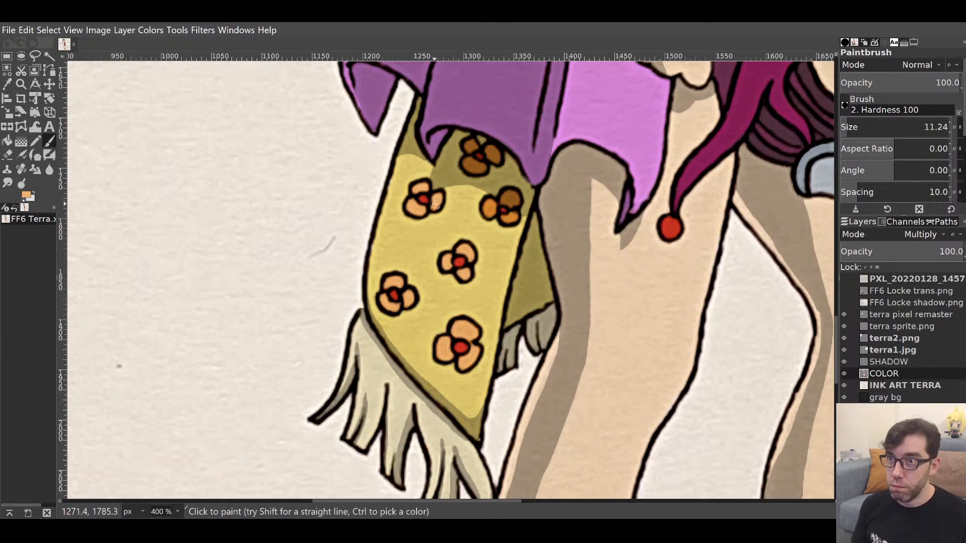
{"action": "mouse_move", "coordinate": [491, 213]}
{"action": "left_mouse_down"}
{"action": "mouse_move", "coordinate": [480, 206]}
{"action": "mouse_move", "coordinate": [511, 217]}
{"action": "mouse_move", "coordinate": [512, 201]}
{"action": "left_mouse_up"}
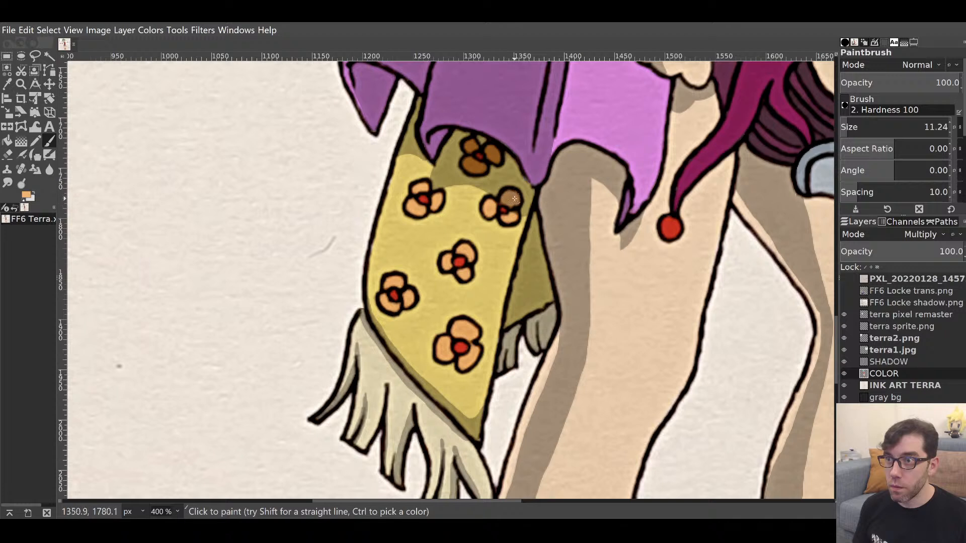
{"action": "mouse_move", "coordinate": [478, 161]}
{"action": "left_mouse_down"}
{"action": "mouse_move", "coordinate": [472, 168]}
{"action": "mouse_move", "coordinate": [472, 145]}
{"action": "mouse_move", "coordinate": [488, 151]}
{"action": "left_mouse_up"}
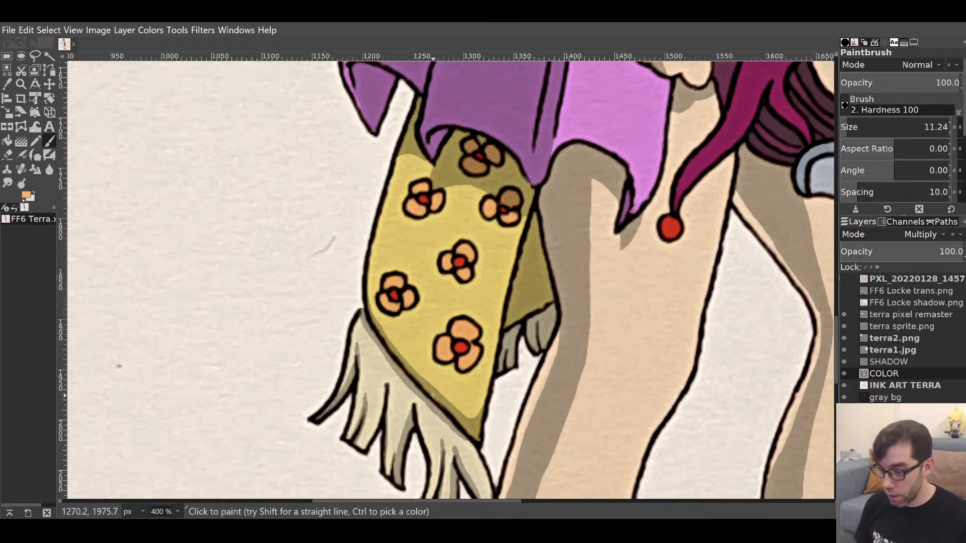
Pick the flower-centre red and brighten the centres of all six scarf flowers.
{"action": "key", "text": "ctrl"}
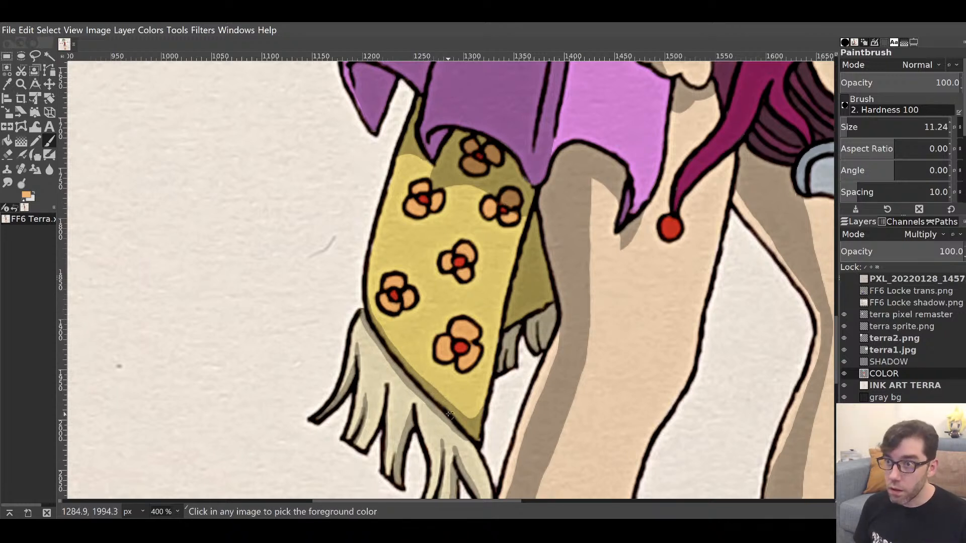
{"action": "left_click", "coordinate": [462, 348], "text": "ctrl"}
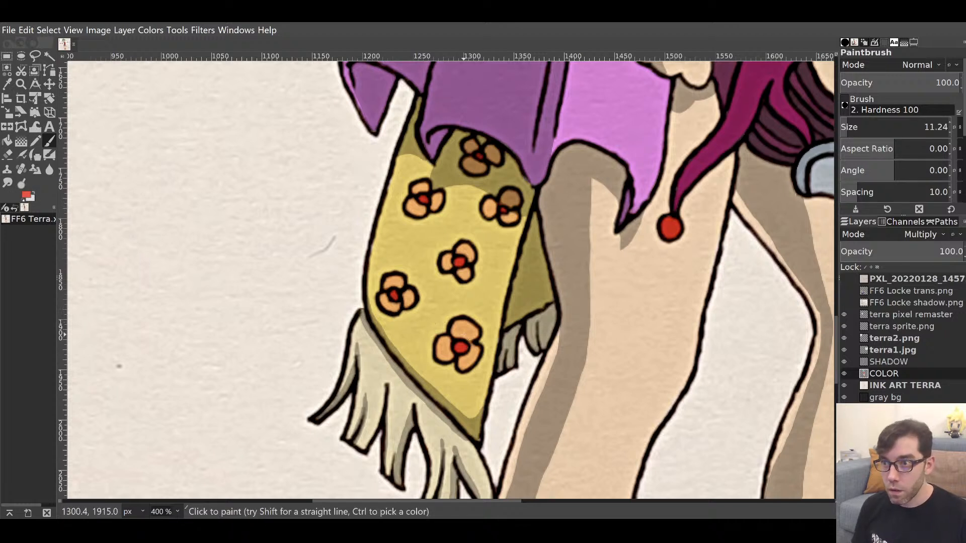
{"action": "left_click_drag", "start_coordinate": [460, 346], "coordinate": [461, 347]}
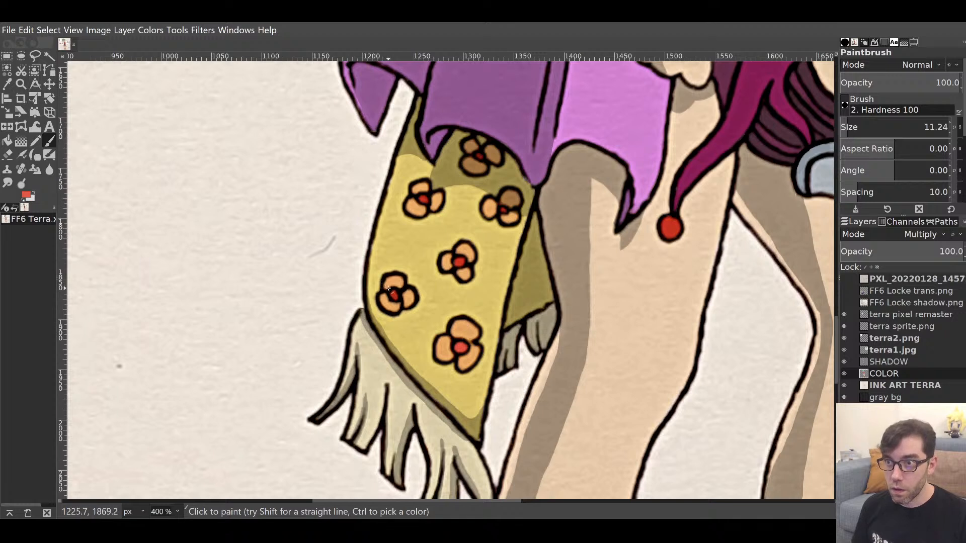
{"action": "left_click_drag", "start_coordinate": [392, 291], "coordinate": [394, 295]}
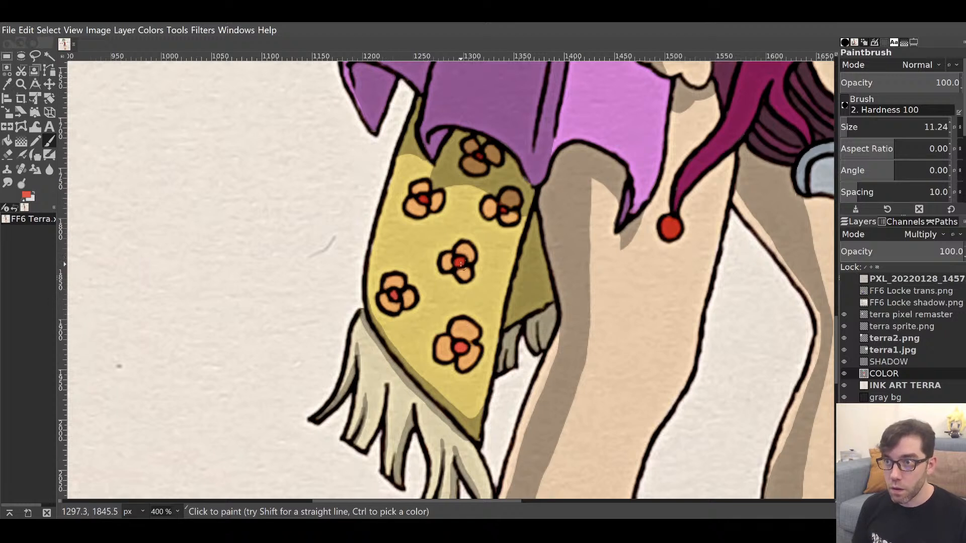
{"action": "left_click_drag", "start_coordinate": [460, 263], "coordinate": [460, 260]}
{"action": "left_click_drag", "start_coordinate": [425, 198], "coordinate": [425, 201]}
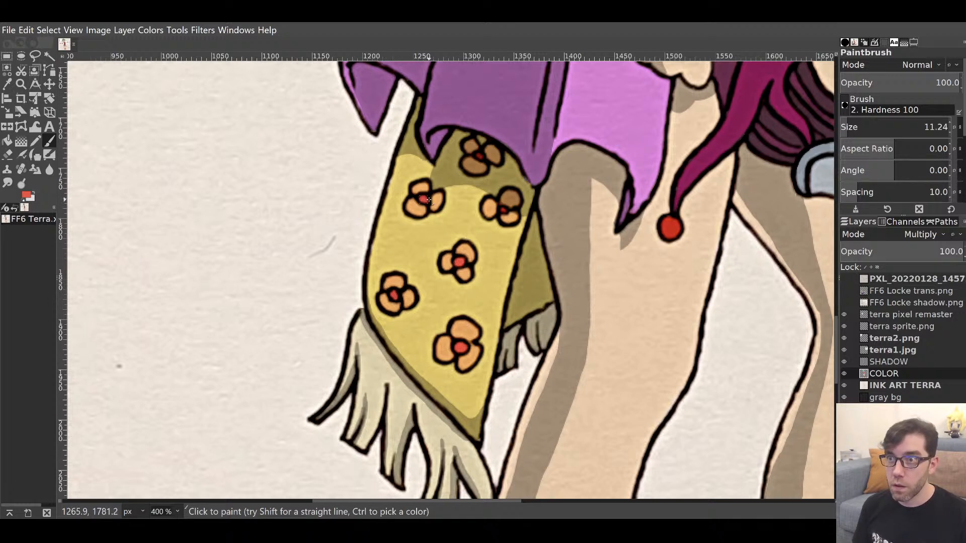
{"action": "left_click_drag", "start_coordinate": [504, 210], "coordinate": [502, 212]}
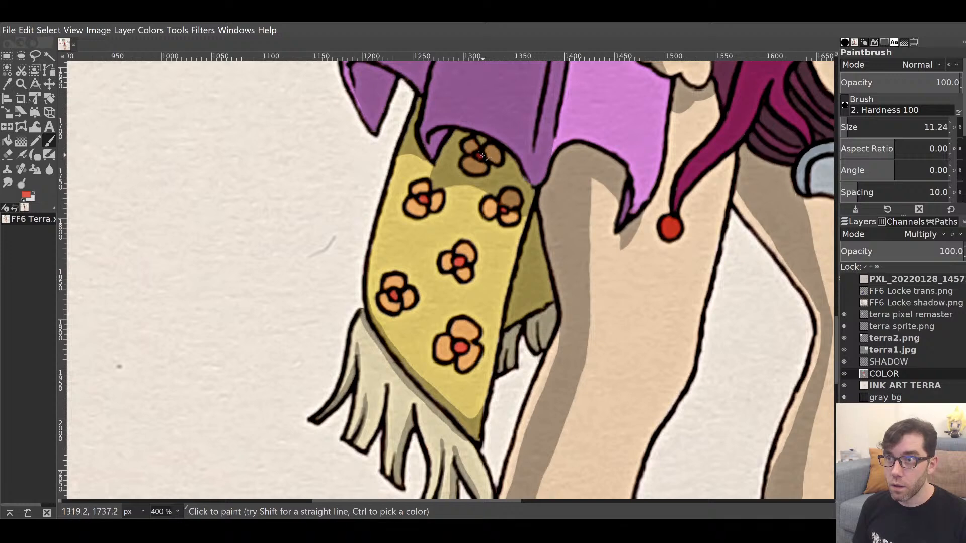
{"action": "left_click_drag", "start_coordinate": [482, 156], "coordinate": [480, 156]}
Zoom out to 100% to view the legs and boots.
{"action": "left_click_drag", "start_coordinate": [498, 339], "coordinate": [527, 165]}
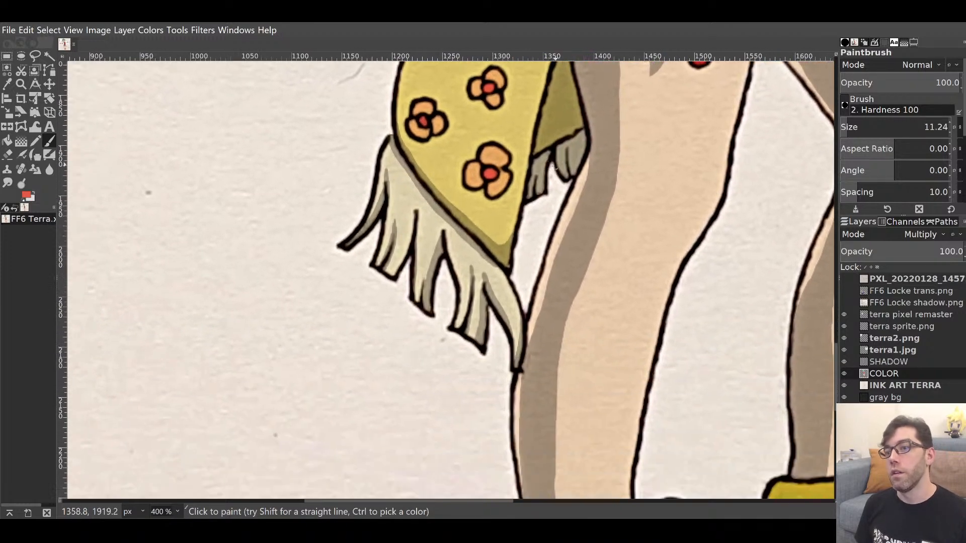
{"action": "left_click", "coordinate": [177, 461]}
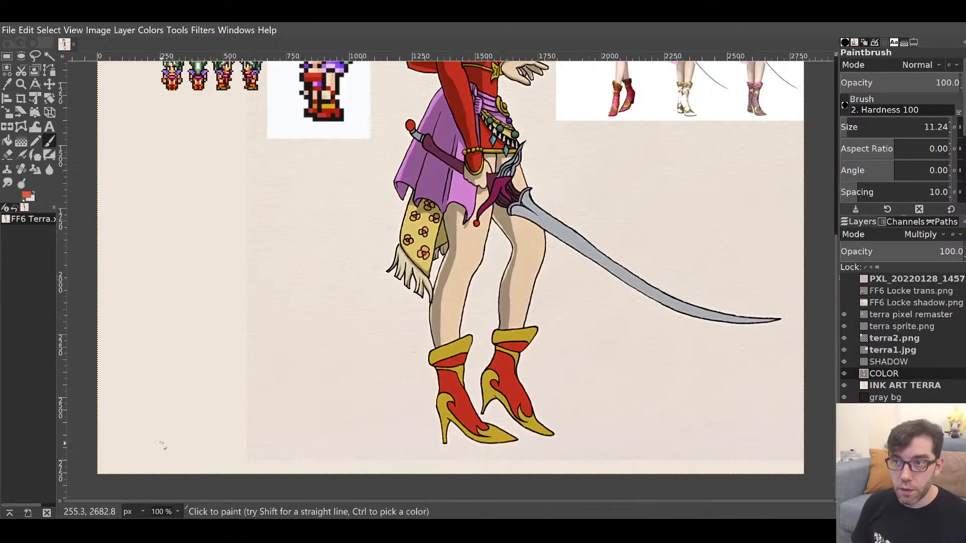
{"action": "mouse_move", "coordinate": [505, 242]}
{"action": "left_mouse_down"}
{"action": "mouse_move", "coordinate": [495, 370]}
{"action": "mouse_move", "coordinate": [502, 418]}
{"action": "mouse_move", "coordinate": [482, 453]}
{"action": "mouse_move", "coordinate": [467, 265]}
{"action": "mouse_move", "coordinate": [446, 404]}
{"action": "mouse_move", "coordinate": [490, 250]}
{"action": "mouse_move", "coordinate": [446, 348]}
{"action": "mouse_move", "coordinate": [483, 300]}
{"action": "mouse_move", "coordinate": [455, 433]}
{"action": "mouse_move", "coordinate": [467, 301]}
{"action": "left_mouse_up"}
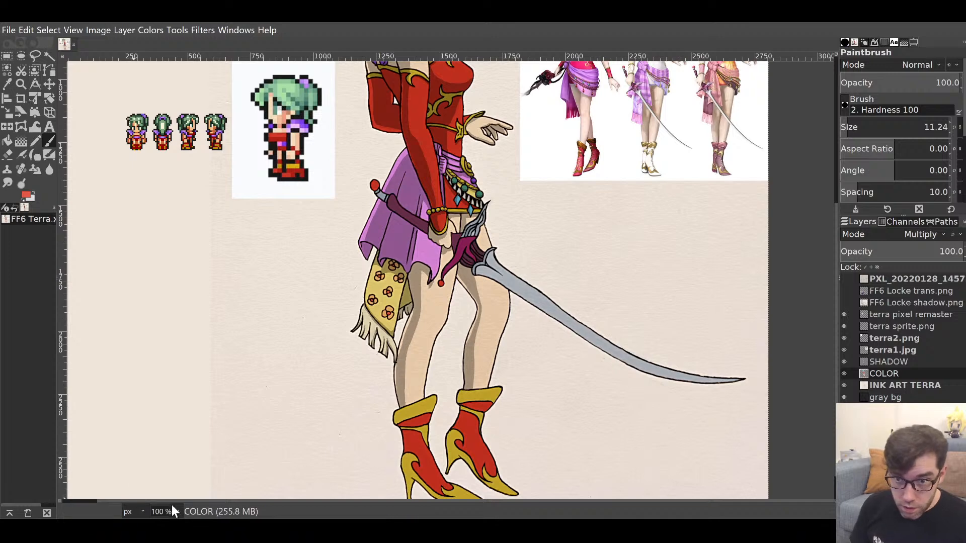
Zoom to 200% on the legs, select the SHADOW layer, pick gray-tan, and set brush size 21.81.
{"action": "left_click", "coordinate": [171, 430]}
{"action": "left_click_drag", "start_coordinate": [382, 357], "coordinate": [405, 189]}
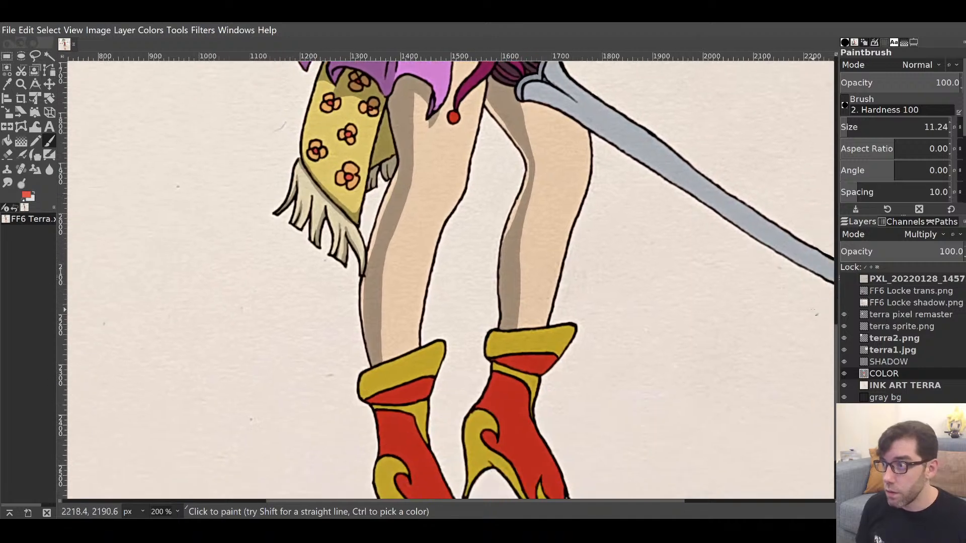
{"action": "left_click", "coordinate": [886, 361]}
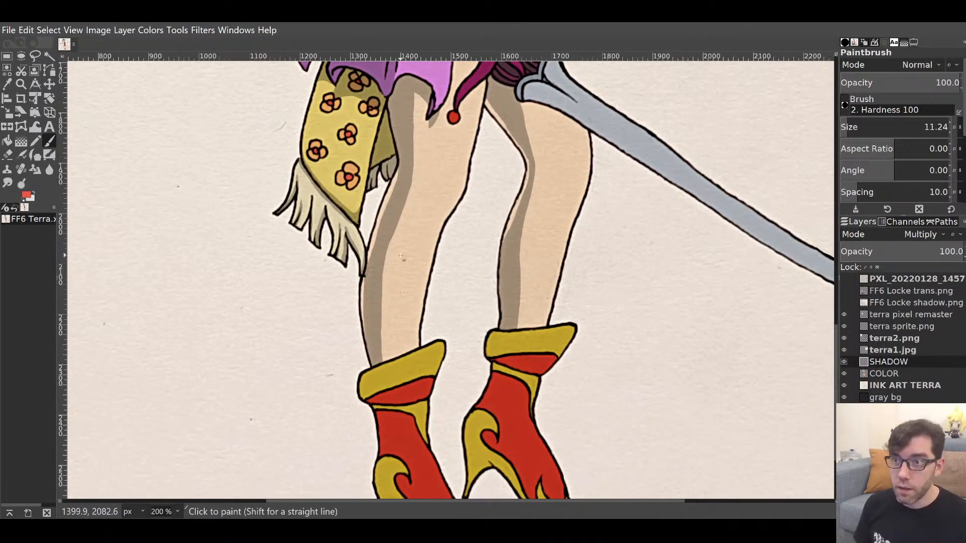
{"action": "left_click", "coordinate": [389, 222], "text": "ctrl"}
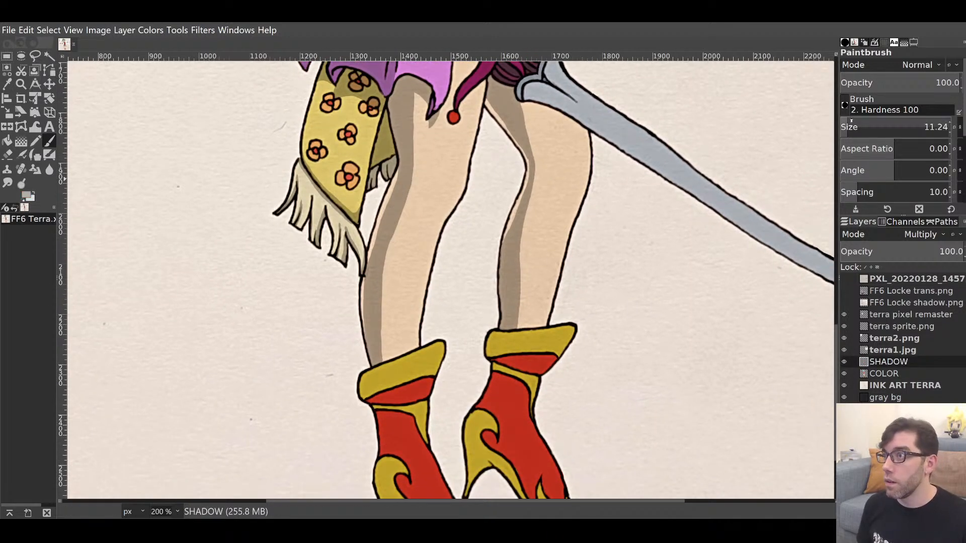
{"action": "left_click", "coordinate": [850, 125]}
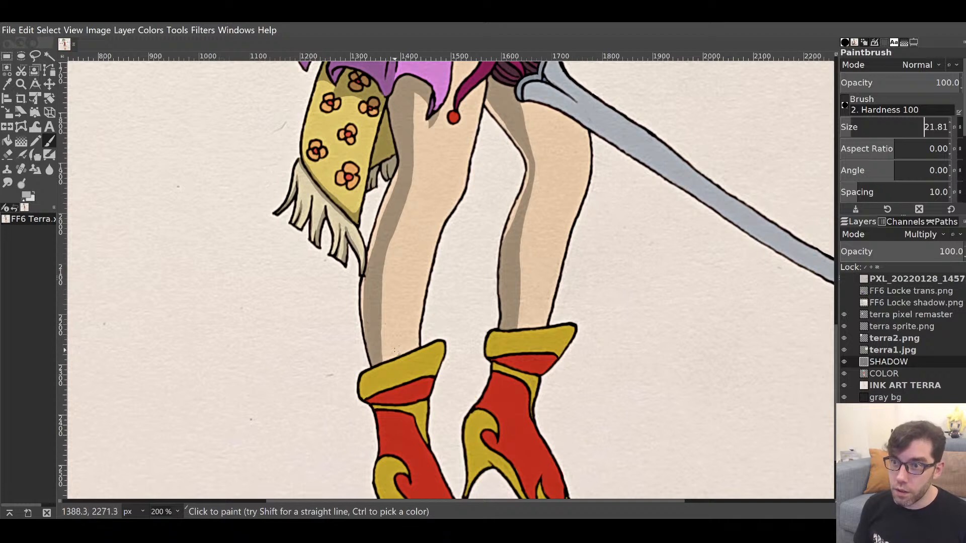
Paint long gray-tan shadow stripes down the left and right legs to the boot tops.
{"action": "mouse_move", "coordinate": [395, 350]}
{"action": "left_mouse_down"}
{"action": "mouse_move", "coordinate": [408, 185]}
{"action": "mouse_move", "coordinate": [389, 250]}
{"action": "mouse_move", "coordinate": [390, 353]}
{"action": "left_mouse_up"}
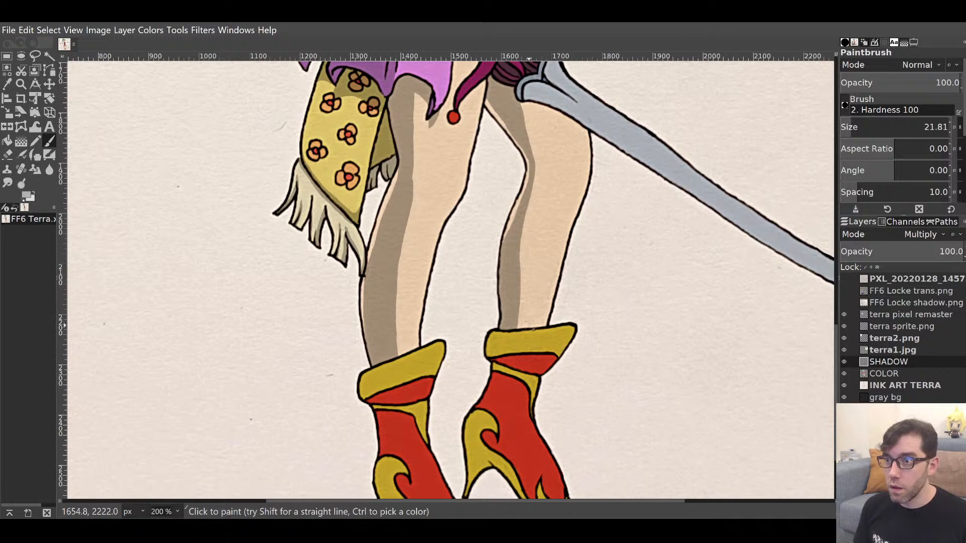
{"action": "mouse_move", "coordinate": [528, 330]}
{"action": "left_mouse_down"}
{"action": "mouse_move", "coordinate": [541, 211]}
{"action": "mouse_move", "coordinate": [522, 134]}
{"action": "left_mouse_up"}
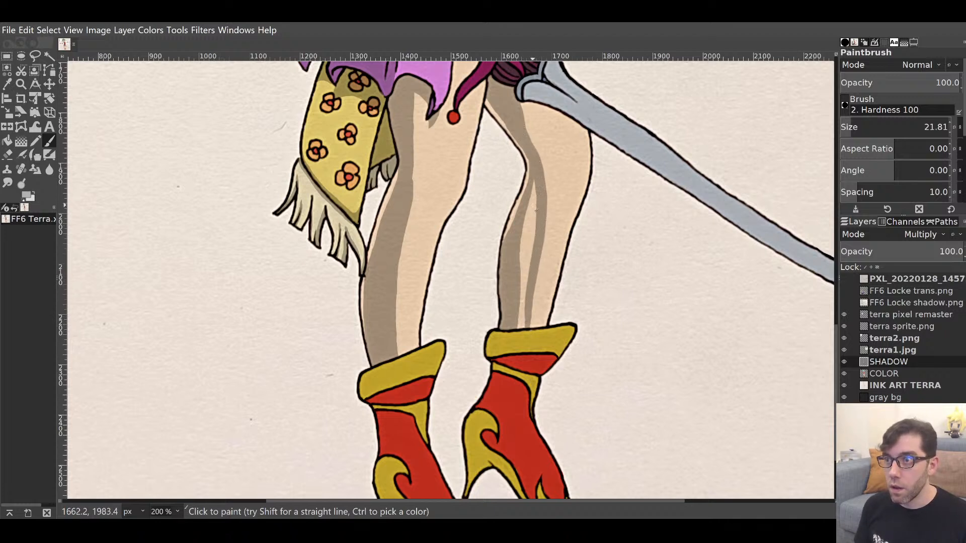
{"action": "mouse_move", "coordinate": [535, 210]}
{"action": "left_mouse_down"}
{"action": "mouse_move", "coordinate": [532, 186]}
{"action": "mouse_move", "coordinate": [527, 249]}
{"action": "mouse_move", "coordinate": [537, 227]}
{"action": "mouse_move", "coordinate": [535, 217]}
{"action": "mouse_move", "coordinate": [525, 302]}
{"action": "left_mouse_up"}
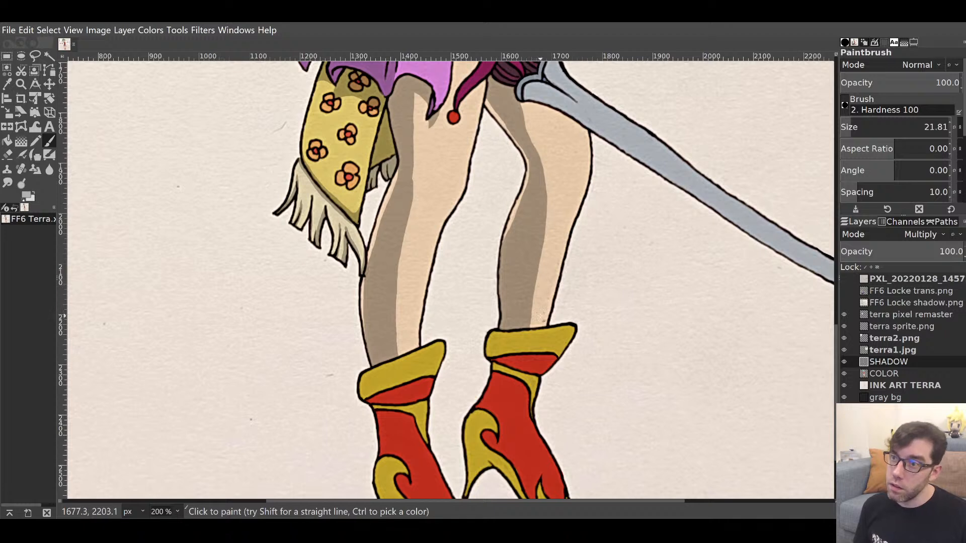
{"action": "left_click_drag", "start_coordinate": [535, 319], "coordinate": [537, 223]}
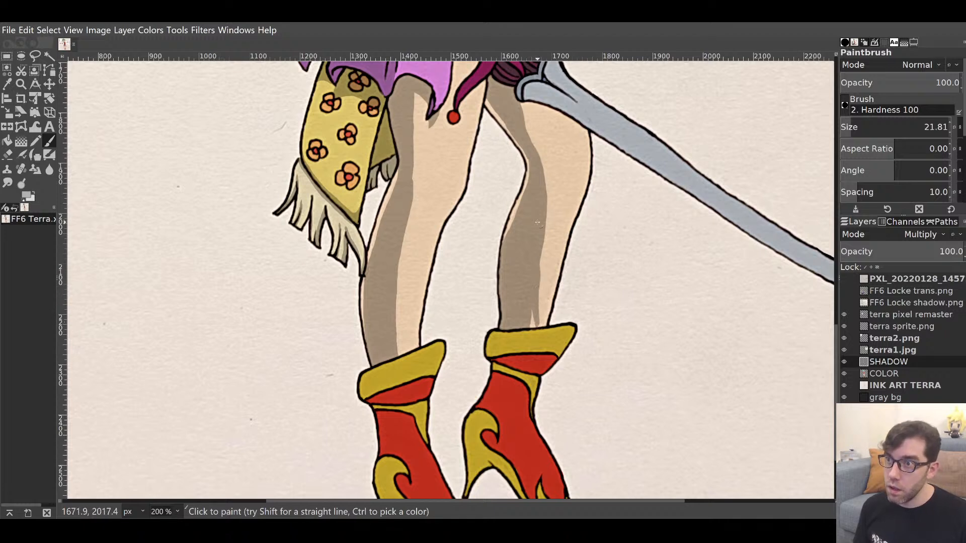
{"action": "mouse_move", "coordinate": [535, 310]}
{"action": "left_mouse_down"}
{"action": "mouse_move", "coordinate": [529, 320]}
{"action": "mouse_move", "coordinate": [537, 254]}
{"action": "left_mouse_up"}
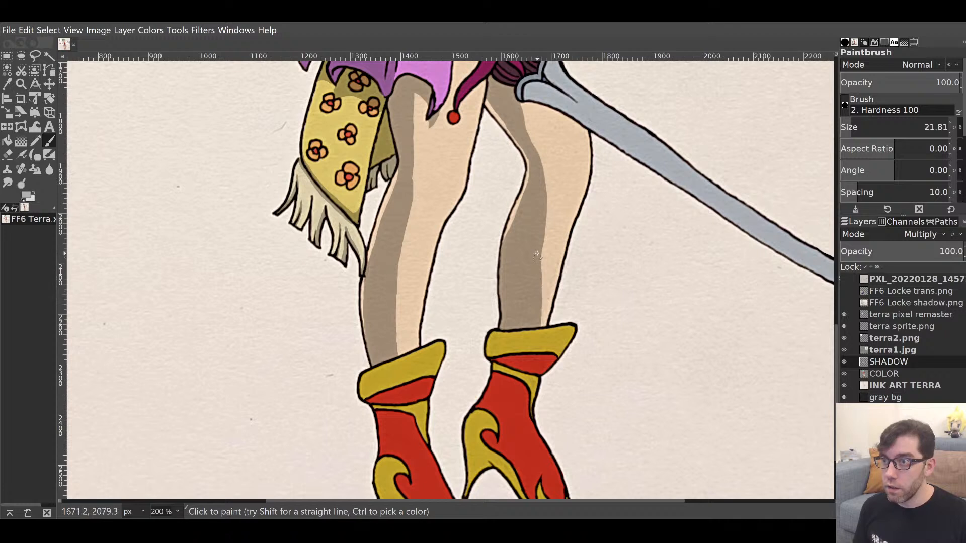
{"action": "left_click_drag", "start_coordinate": [540, 214], "coordinate": [536, 280]}
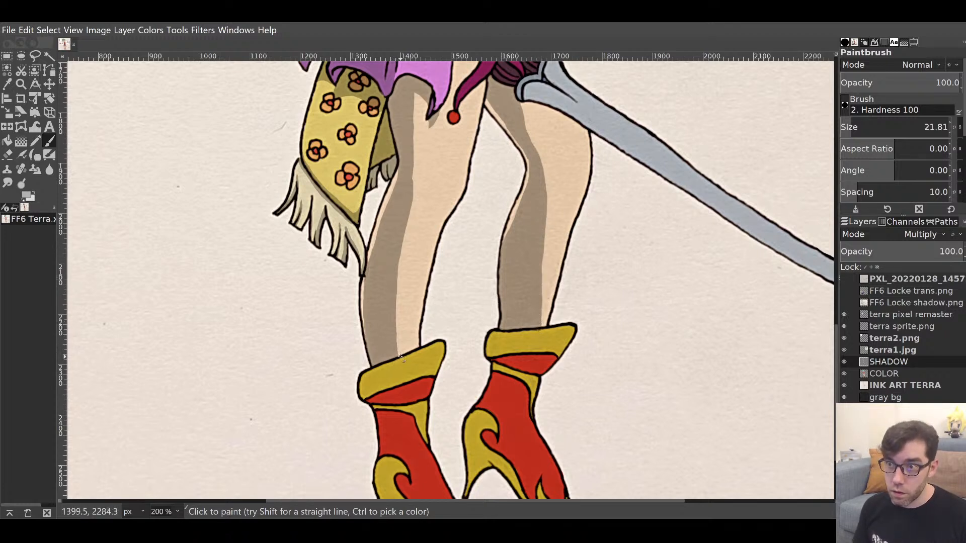
{"action": "left_click_drag", "start_coordinate": [402, 358], "coordinate": [395, 298]}
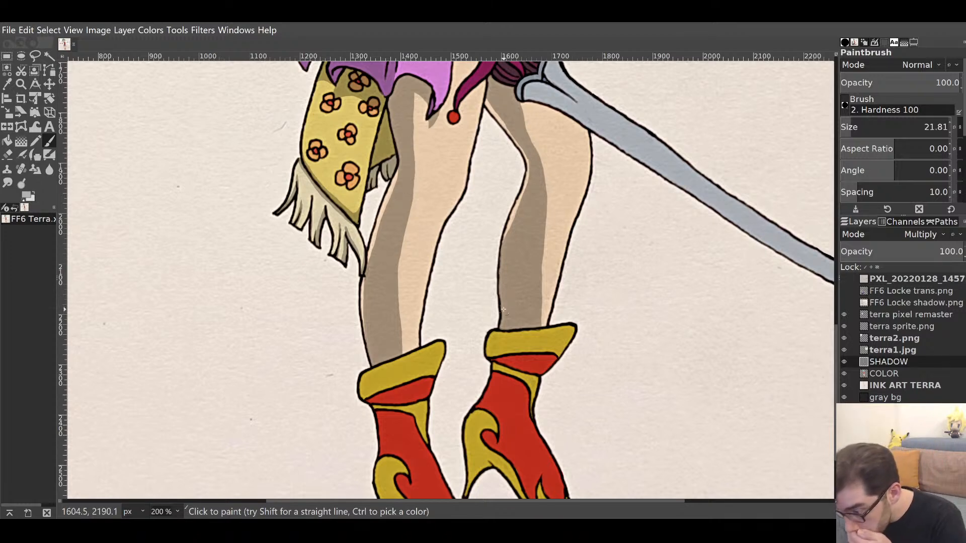
{"action": "scroll", "coordinate": [497, 273], "scroll_direction": "down", "scroll_amount": 5}
{"action": "scroll", "coordinate": [528, 205], "scroll_direction": "left", "scroll_amount": 2}
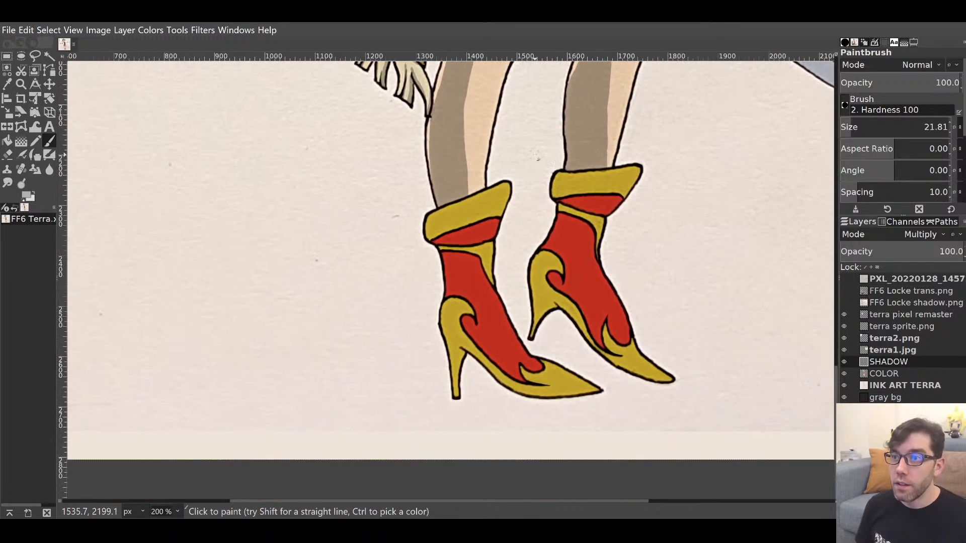
Paint a darker shadow across the left boot's yellow cuff, then zoom the view to 400%.
{"action": "left_click_drag", "start_coordinate": [435, 236], "coordinate": [435, 228]}
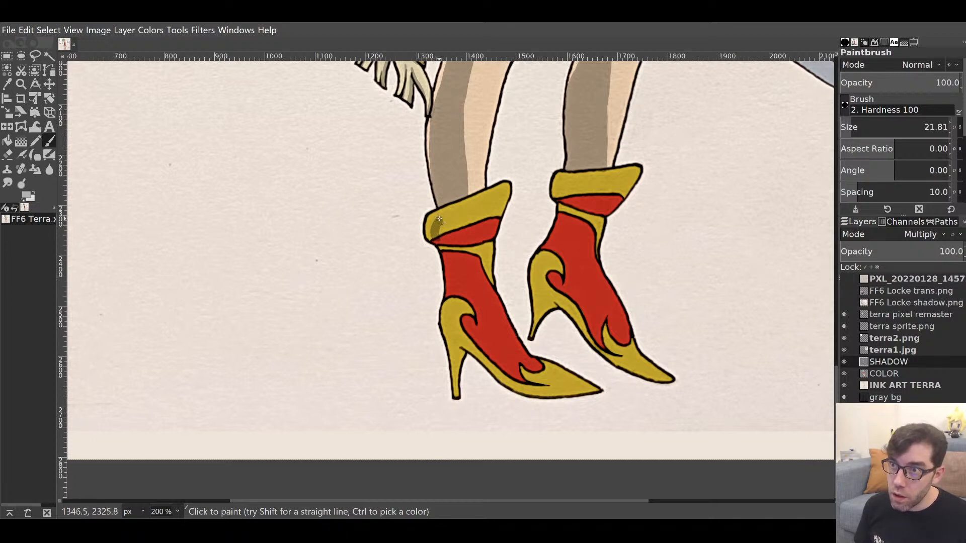
{"action": "mouse_move", "coordinate": [447, 218]}
{"action": "left_mouse_down"}
{"action": "mouse_move", "coordinate": [475, 221]}
{"action": "mouse_move", "coordinate": [441, 232]}
{"action": "mouse_move", "coordinate": [463, 224]}
{"action": "mouse_move", "coordinate": [454, 228]}
{"action": "mouse_move", "coordinate": [449, 212]}
{"action": "mouse_move", "coordinate": [437, 225]}
{"action": "mouse_move", "coordinate": [440, 210]}
{"action": "mouse_move", "coordinate": [431, 235]}
{"action": "mouse_move", "coordinate": [441, 215]}
{"action": "mouse_move", "coordinate": [459, 213]}
{"action": "mouse_move", "coordinate": [449, 209]}
{"action": "mouse_move", "coordinate": [471, 224]}
{"action": "mouse_move", "coordinate": [472, 216]}
{"action": "mouse_move", "coordinate": [455, 209]}
{"action": "mouse_move", "coordinate": [472, 246]}
{"action": "mouse_move", "coordinate": [442, 239]}
{"action": "mouse_move", "coordinate": [499, 221]}
{"action": "left_mouse_up"}
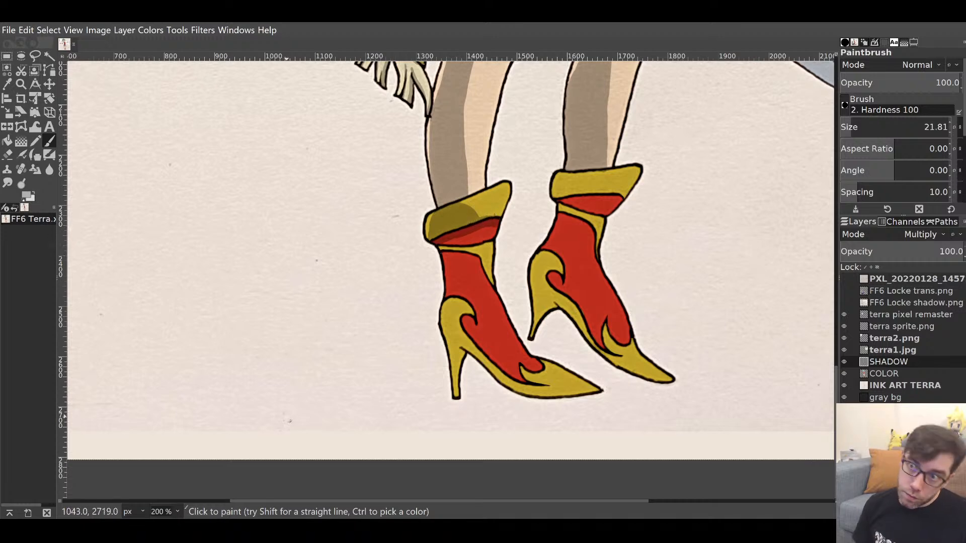
{"action": "left_click", "coordinate": [177, 508]}
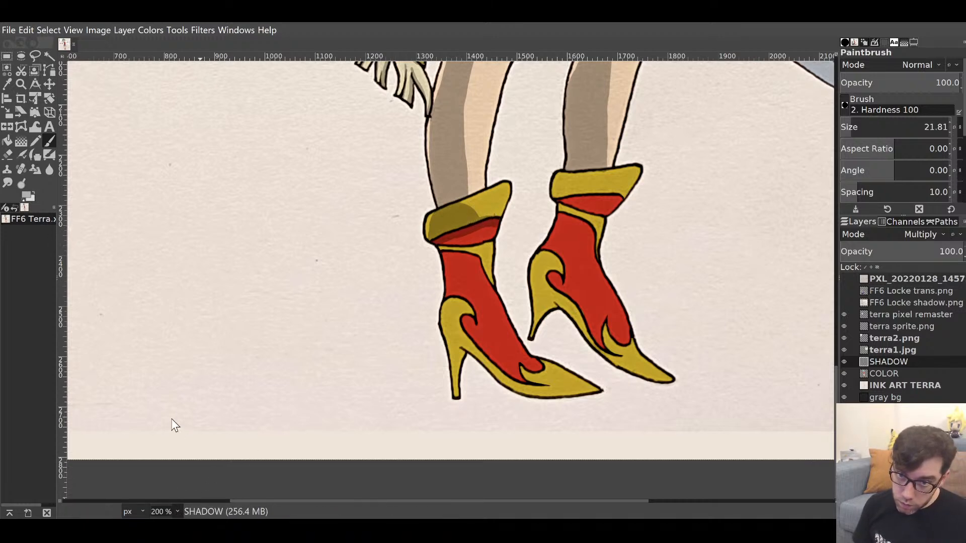
{"action": "left_click", "coordinate": [172, 420]}
Shade the right boot's yellow cuff along its top and its red band.
{"action": "left_click_drag", "start_coordinate": [453, 283], "coordinate": [384, 367]}
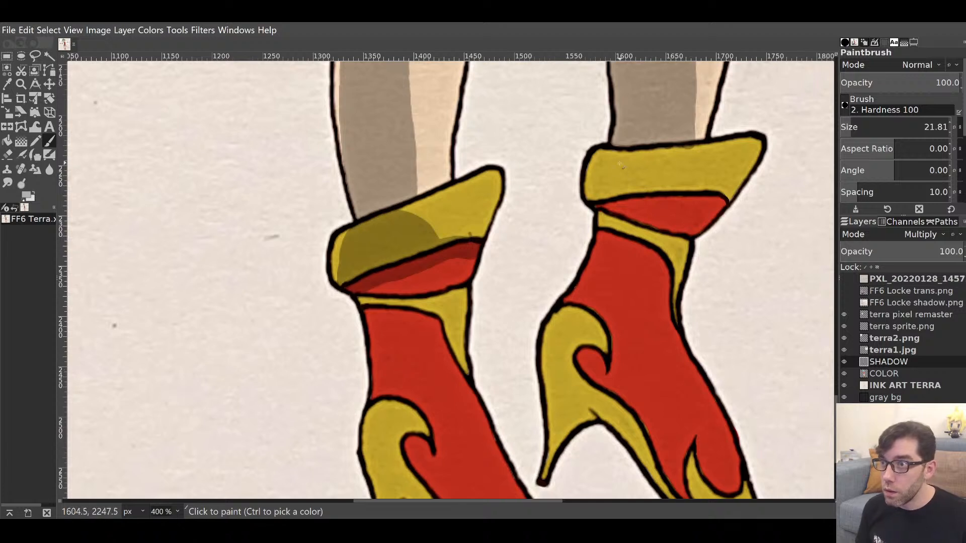
{"action": "mouse_move", "coordinate": [599, 194]}
{"action": "left_mouse_down"}
{"action": "mouse_move", "coordinate": [601, 159]}
{"action": "mouse_move", "coordinate": [597, 193]}
{"action": "mouse_move", "coordinate": [631, 156]}
{"action": "left_mouse_up"}
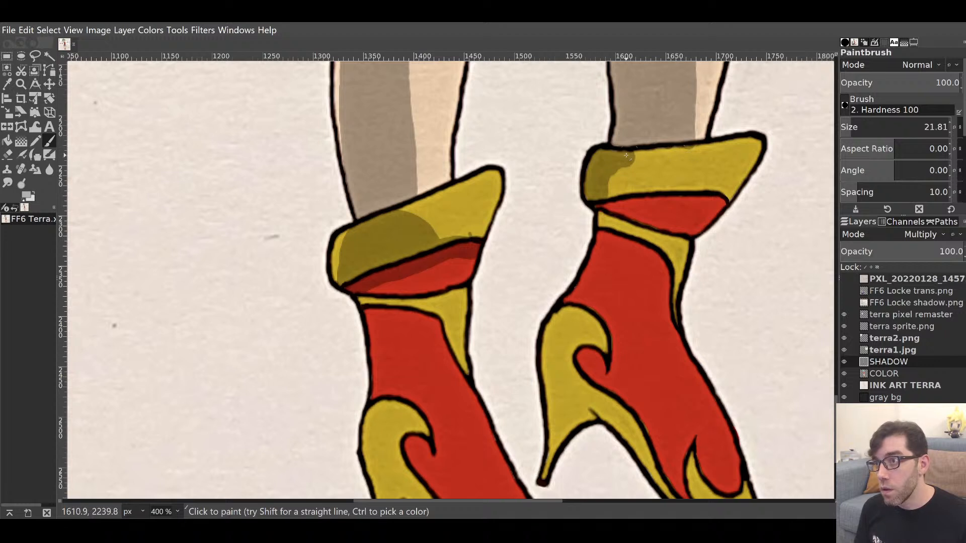
{"action": "mouse_move", "coordinate": [625, 156]}
{"action": "left_mouse_down"}
{"action": "mouse_move", "coordinate": [685, 149]}
{"action": "mouse_move", "coordinate": [629, 163]}
{"action": "mouse_move", "coordinate": [610, 179]}
{"action": "mouse_move", "coordinate": [618, 190]}
{"action": "mouse_move", "coordinate": [676, 160]}
{"action": "mouse_move", "coordinate": [682, 183]}
{"action": "left_mouse_up"}
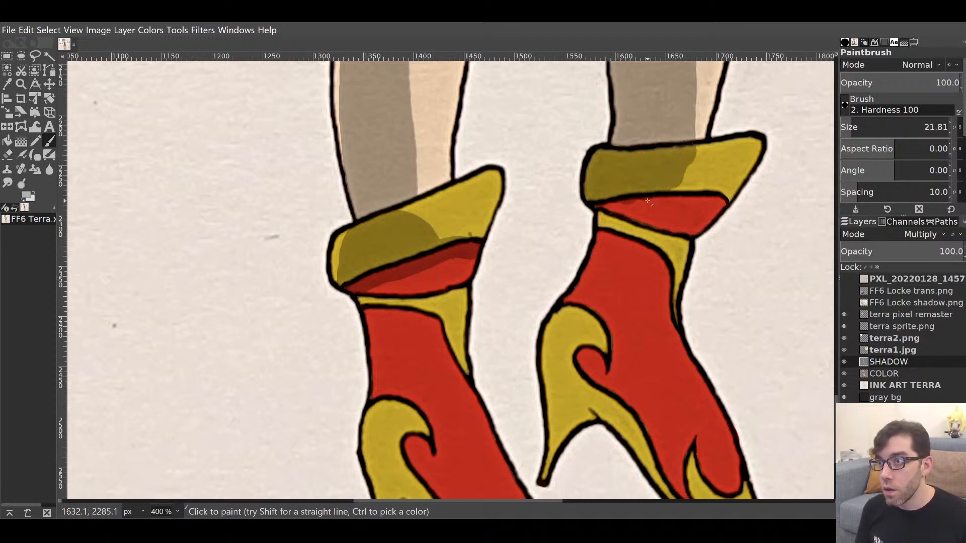
{"action": "mouse_move", "coordinate": [598, 206]}
{"action": "left_mouse_down"}
{"action": "mouse_move", "coordinate": [720, 205]}
{"action": "mouse_move", "coordinate": [641, 199]}
{"action": "left_mouse_up"}
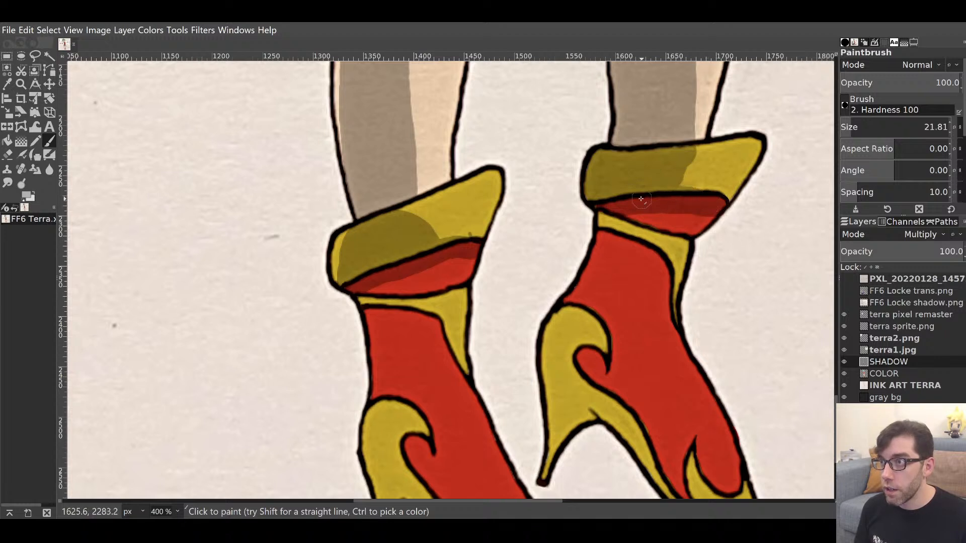
Erase overspill along the top and bottom edges of both cuff shadows.
{"action": "key", "text": "shift+e"}
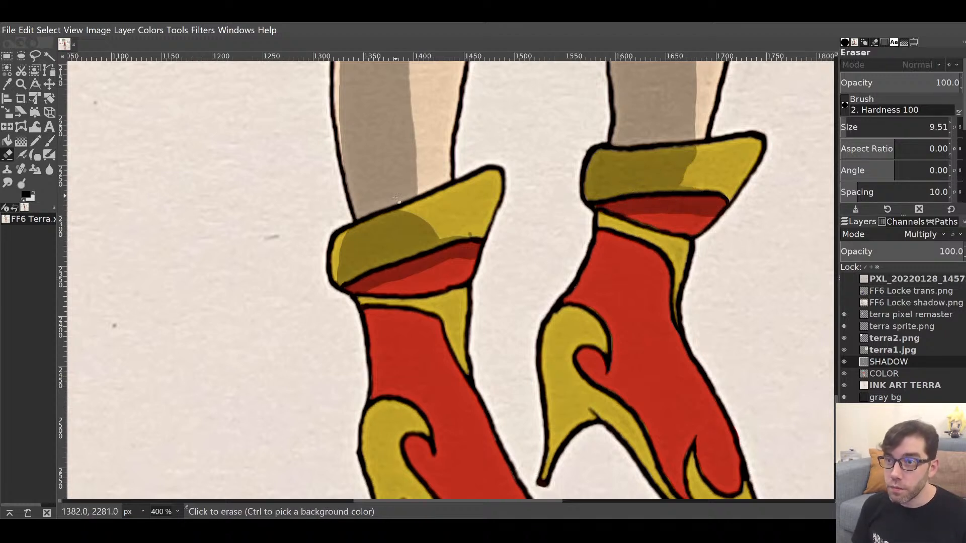
{"action": "left_click_drag", "start_coordinate": [395, 213], "coordinate": [415, 206]}
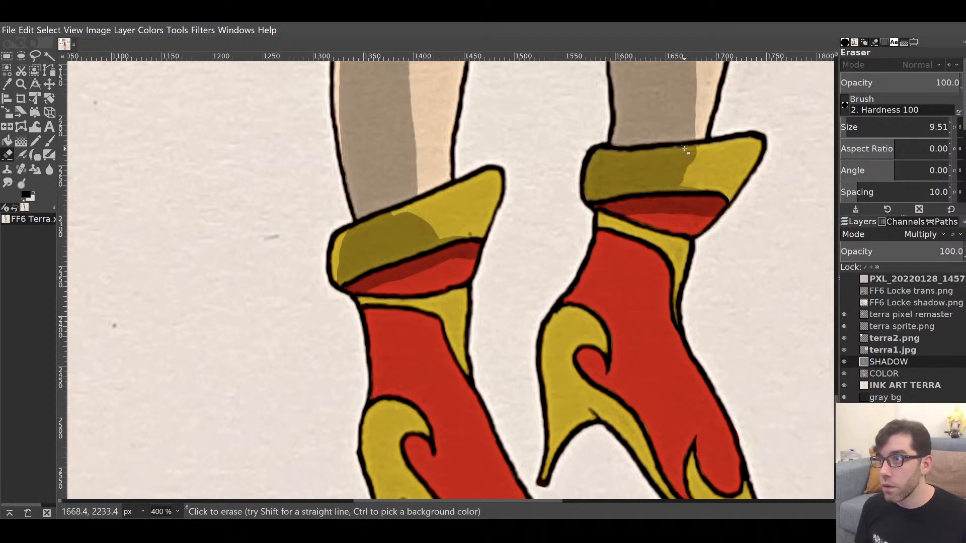
{"action": "mouse_move", "coordinate": [684, 149]}
{"action": "left_mouse_down"}
{"action": "mouse_move", "coordinate": [673, 149]}
{"action": "mouse_move", "coordinate": [697, 150]}
{"action": "mouse_move", "coordinate": [664, 150]}
{"action": "mouse_move", "coordinate": [700, 159]}
{"action": "left_mouse_up"}
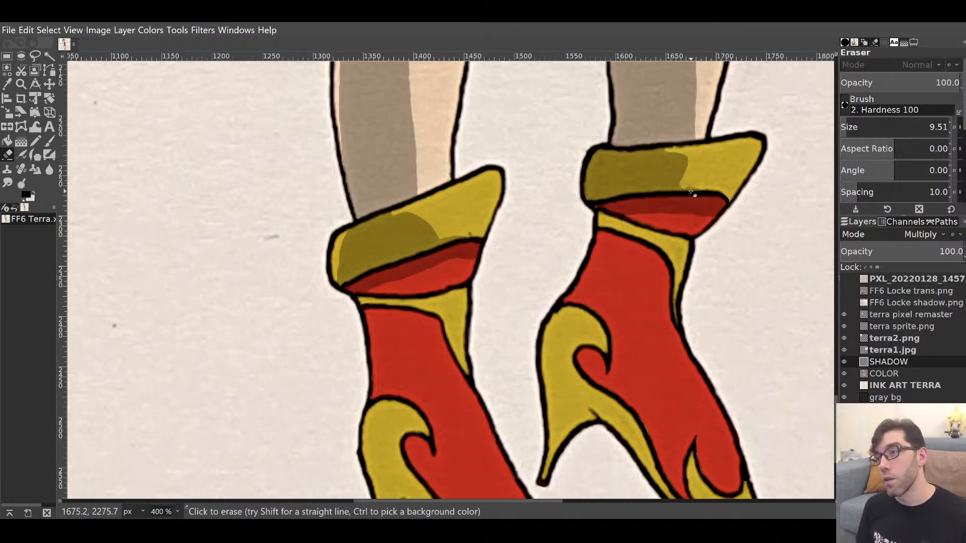
{"action": "left_click_drag", "start_coordinate": [681, 188], "coordinate": [714, 188]}
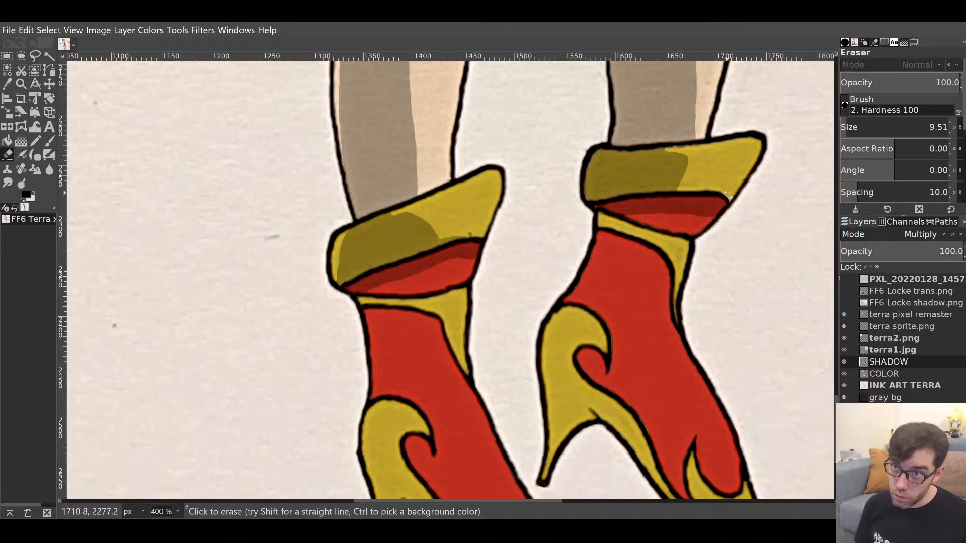
{"action": "key", "text": "p"}
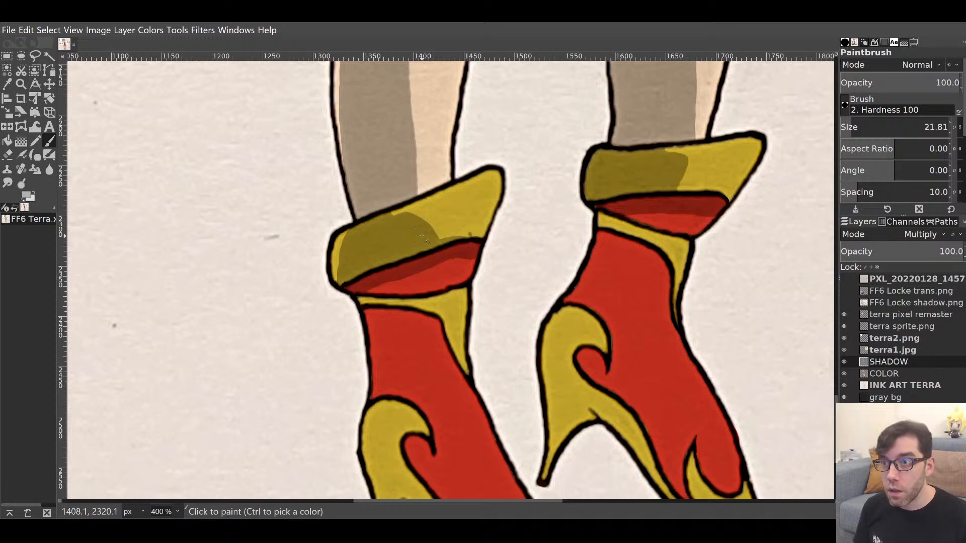
{"action": "key", "text": "shift+e"}
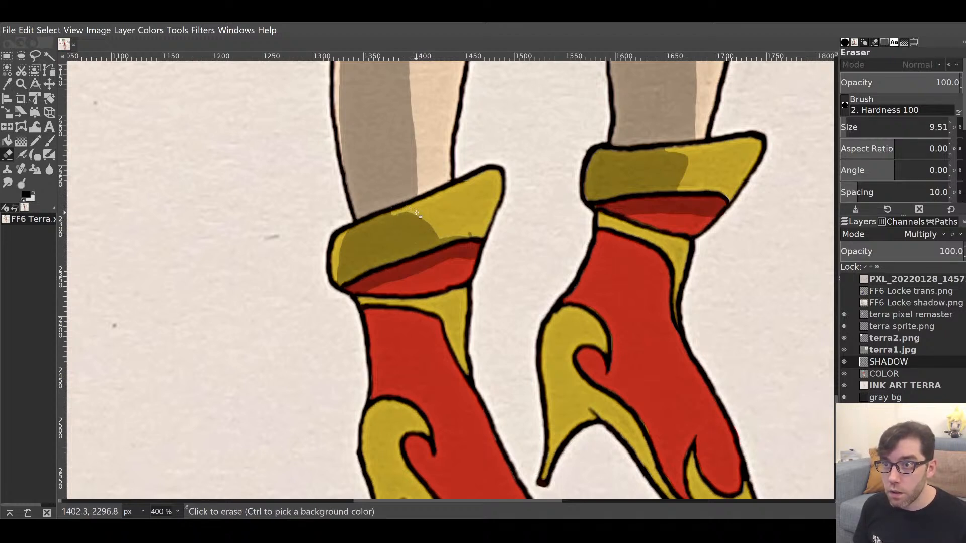
{"action": "mouse_move", "coordinate": [415, 212]}
{"action": "left_mouse_down"}
{"action": "mouse_move", "coordinate": [412, 248]}
{"action": "mouse_move", "coordinate": [449, 237]}
{"action": "mouse_move", "coordinate": [425, 240]}
{"action": "mouse_move", "coordinate": [429, 219]}
{"action": "left_mouse_up"}
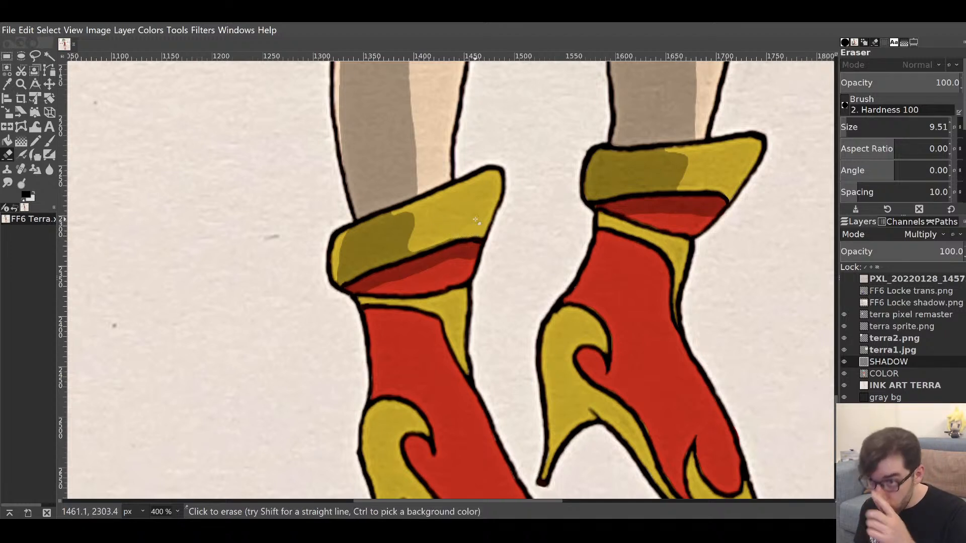
{"action": "key", "text": "p"}
Darken the red under both cuffs and shade the red along the right boot's edges.
{"action": "mouse_move", "coordinate": [377, 291]}
{"action": "left_mouse_down"}
{"action": "mouse_move", "coordinate": [415, 282]}
{"action": "mouse_move", "coordinate": [391, 291]}
{"action": "mouse_move", "coordinate": [403, 286]}
{"action": "left_mouse_up"}
{"action": "mouse_move", "coordinate": [653, 233]}
{"action": "left_mouse_down"}
{"action": "mouse_move", "coordinate": [656, 211]}
{"action": "mouse_move", "coordinate": [623, 220]}
{"action": "left_mouse_up"}
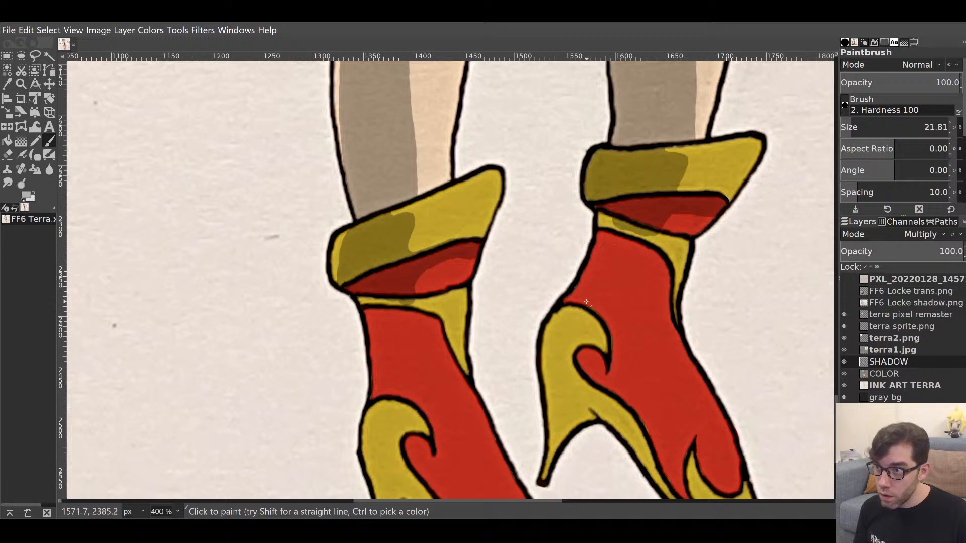
{"action": "left_click_drag", "start_coordinate": [576, 304], "coordinate": [613, 230]}
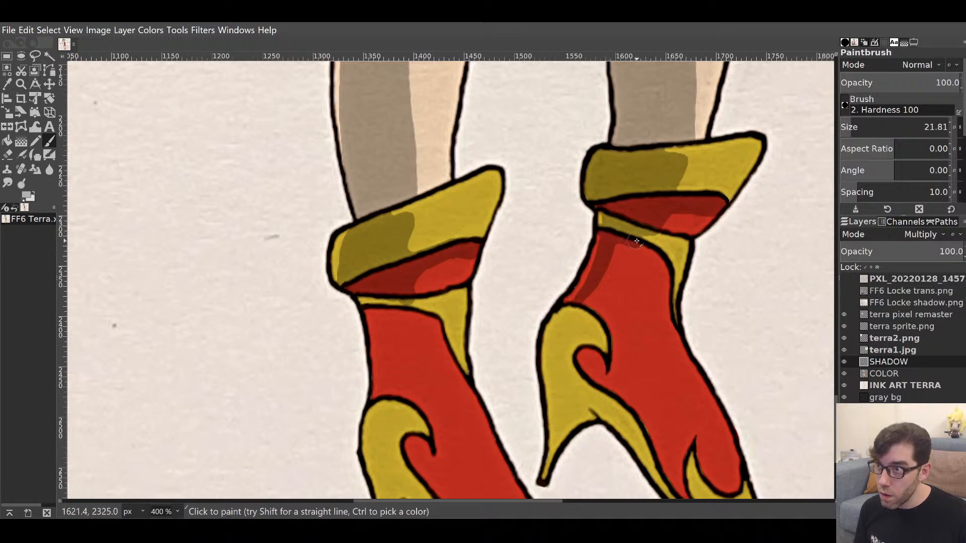
{"action": "mouse_move", "coordinate": [636, 241]}
{"action": "left_mouse_down"}
{"action": "mouse_move", "coordinate": [665, 278]}
{"action": "mouse_move", "coordinate": [667, 330]}
{"action": "left_mouse_up"}
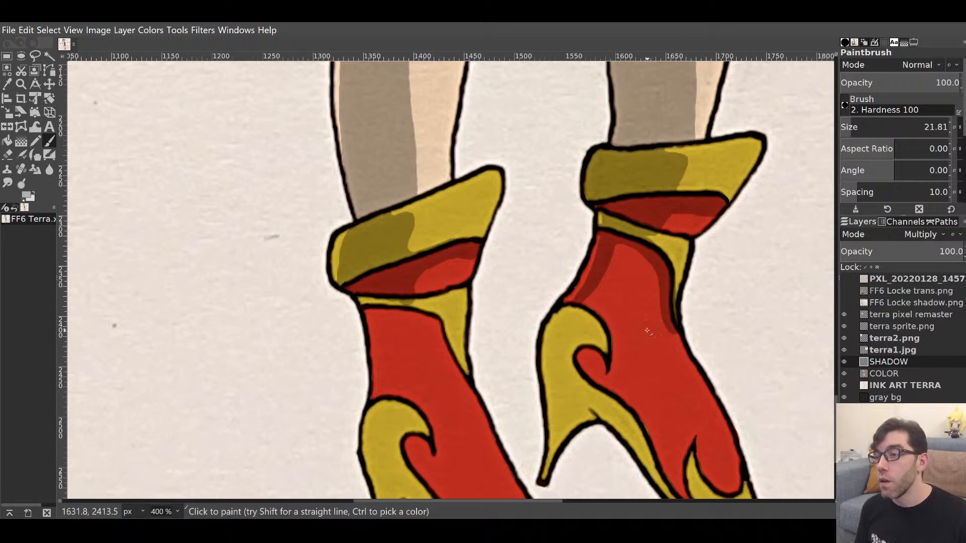
{"action": "key", "text": "shift+e"}
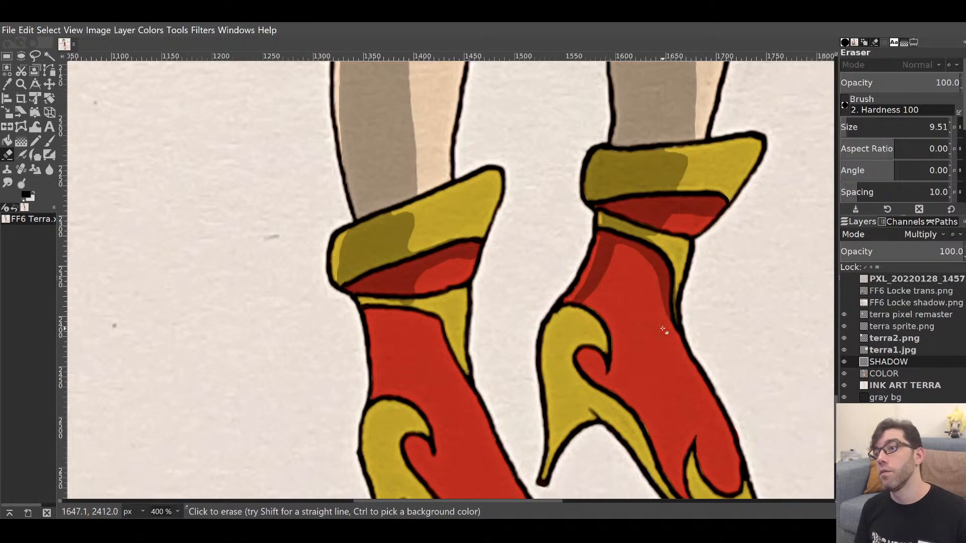
{"action": "key", "text": "p"}
{"action": "scroll", "coordinate": [491, 388], "scroll_direction": "right", "scroll_amount": 5}
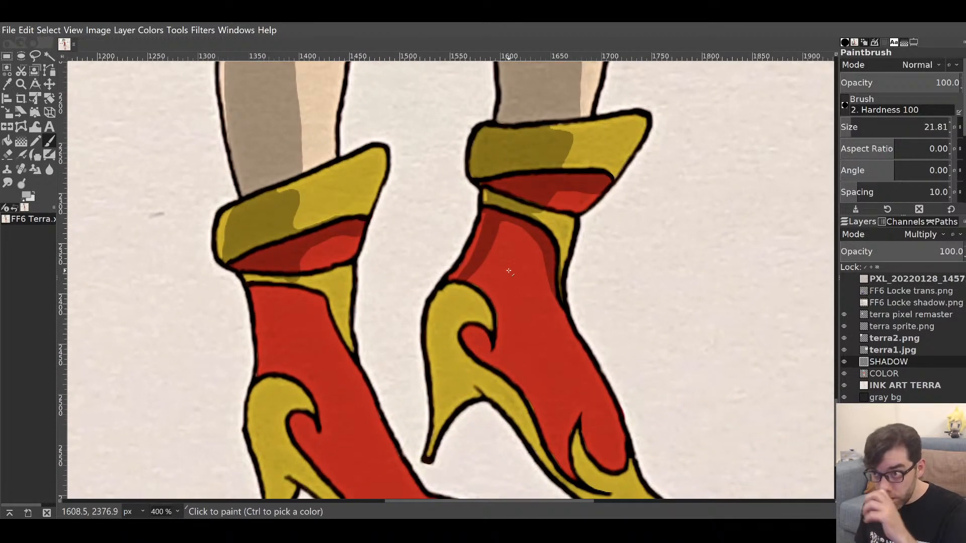
{"action": "mouse_move", "coordinate": [493, 277]}
{"action": "left_mouse_down"}
{"action": "mouse_move", "coordinate": [495, 302]}
{"action": "mouse_move", "coordinate": [501, 224]}
{"action": "mouse_move", "coordinate": [492, 273]}
{"action": "mouse_move", "coordinate": [486, 264]}
{"action": "mouse_move", "coordinate": [473, 276]}
{"action": "mouse_move", "coordinate": [487, 295]}
{"action": "left_mouse_up"}
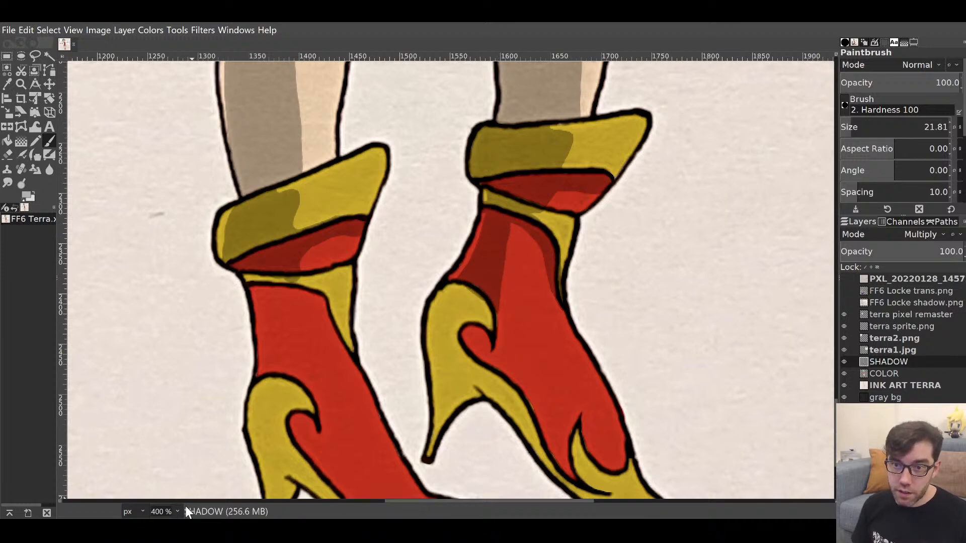
{"action": "key", "text": "1"}
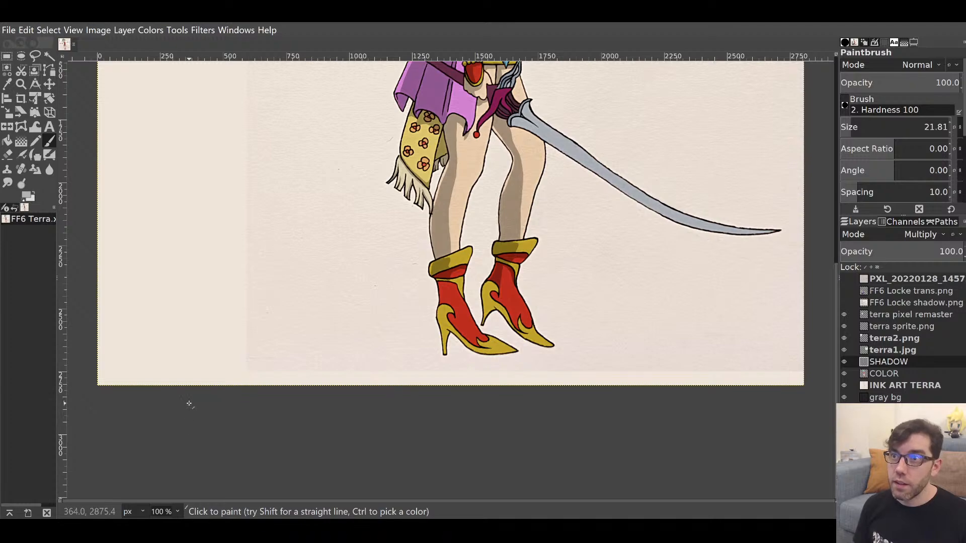
{"action": "left_click_drag", "start_coordinate": [471, 165], "coordinate": [433, 353]}
{"action": "mouse_move", "coordinate": [491, 179]}
{"action": "left_mouse_down"}
{"action": "mouse_move", "coordinate": [506, 182]}
{"action": "mouse_move", "coordinate": [506, 350]}
{"action": "mouse_move", "coordinate": [512, 342]}
{"action": "left_mouse_up"}
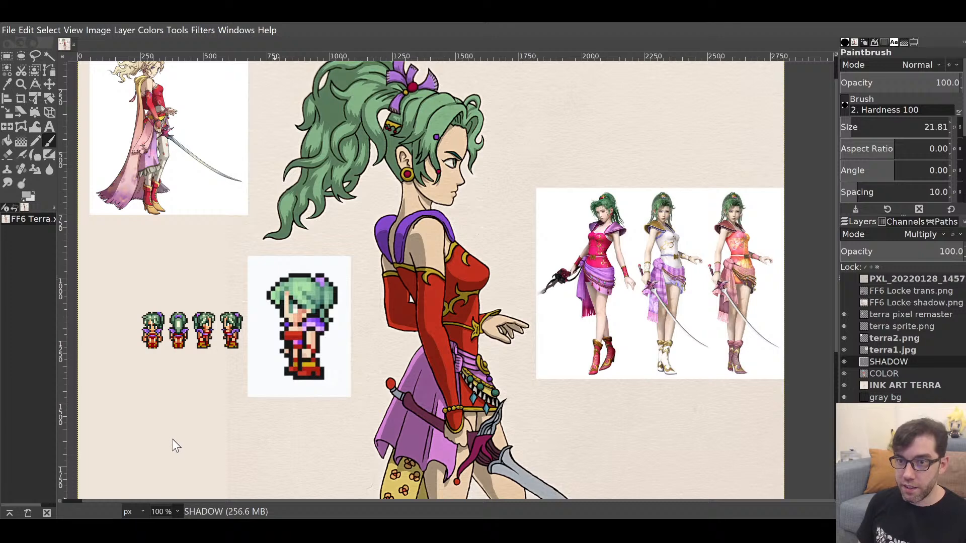
{"action": "left_click", "coordinate": [174, 463]}
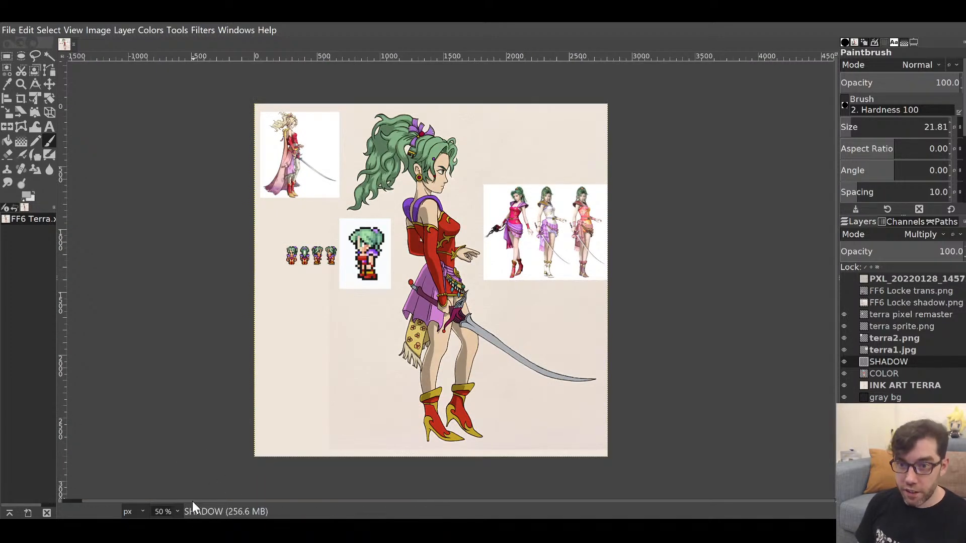
{"action": "left_click", "coordinate": [168, 429]}
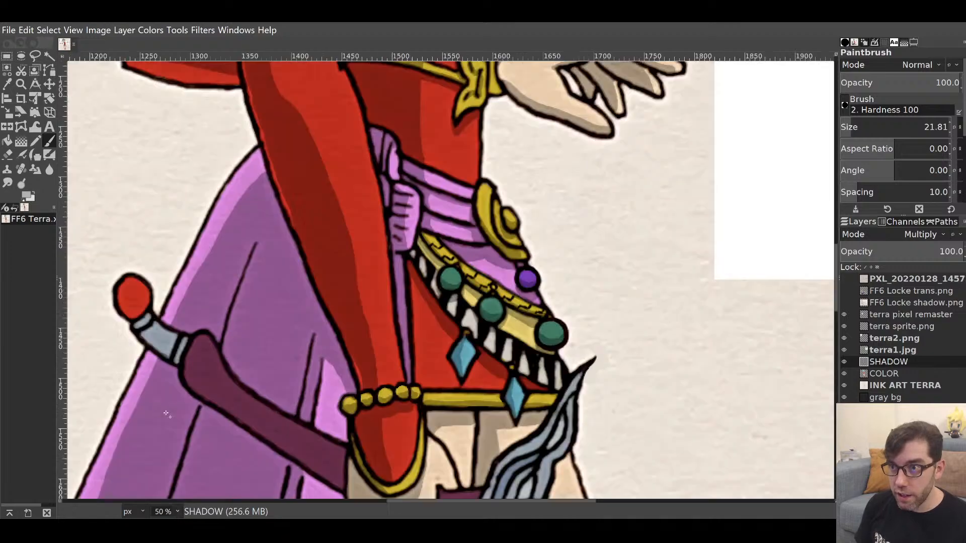
{"action": "left_click_drag", "start_coordinate": [470, 384], "coordinate": [576, 116]}
{"action": "left_click_drag", "start_coordinate": [541, 321], "coordinate": [563, 99]}
{"action": "left_click_drag", "start_coordinate": [559, 392], "coordinate": [582, 108]}
{"action": "left_click_drag", "start_coordinate": [565, 362], "coordinate": [561, 139]}
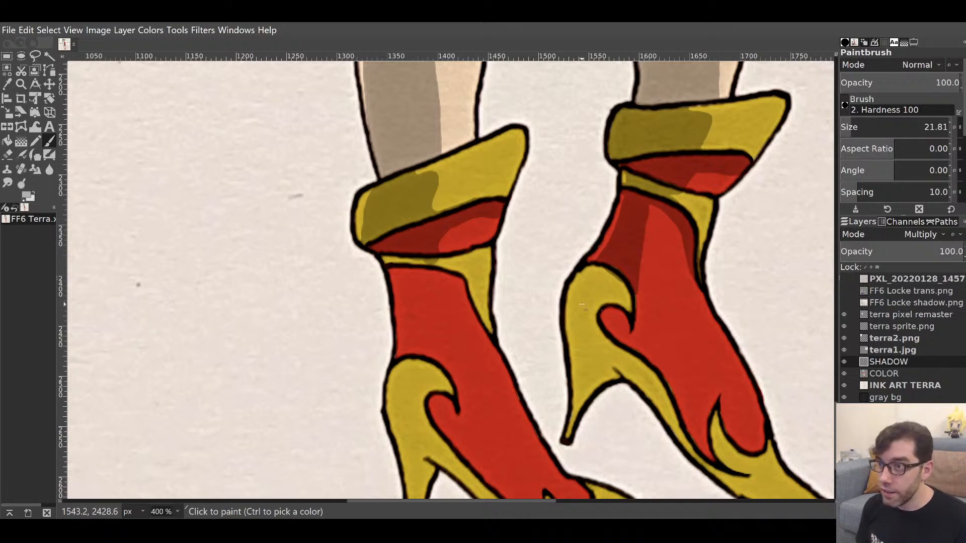
Paint olive shadow on the right boot's yellow flap and heel arch, erasing spill below the arch.
{"action": "mouse_move", "coordinate": [581, 343]}
{"action": "left_mouse_down"}
{"action": "mouse_move", "coordinate": [606, 273]}
{"action": "mouse_move", "coordinate": [578, 318]}
{"action": "mouse_move", "coordinate": [588, 288]}
{"action": "left_mouse_up"}
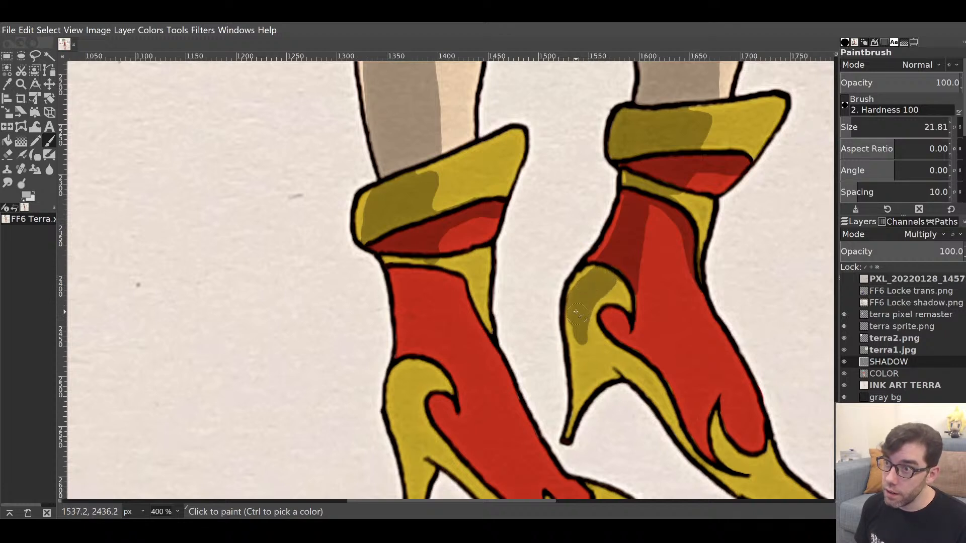
{"action": "mouse_move", "coordinate": [579, 324]}
{"action": "left_mouse_down"}
{"action": "mouse_move", "coordinate": [573, 345]}
{"action": "mouse_move", "coordinate": [582, 327]}
{"action": "left_mouse_up"}
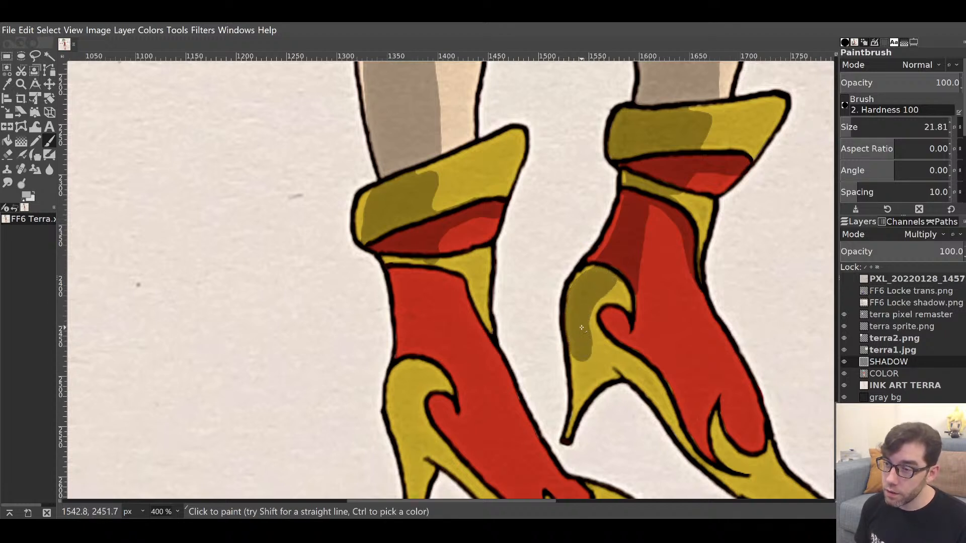
{"action": "mouse_move", "coordinate": [568, 436]}
{"action": "left_mouse_down"}
{"action": "mouse_move", "coordinate": [582, 344]}
{"action": "mouse_move", "coordinate": [616, 322]}
{"action": "mouse_move", "coordinate": [592, 330]}
{"action": "mouse_move", "coordinate": [585, 396]}
{"action": "mouse_move", "coordinate": [613, 371]}
{"action": "mouse_move", "coordinate": [600, 369]}
{"action": "mouse_move", "coordinate": [594, 327]}
{"action": "mouse_move", "coordinate": [592, 361]}
{"action": "mouse_move", "coordinate": [591, 319]}
{"action": "left_mouse_up"}
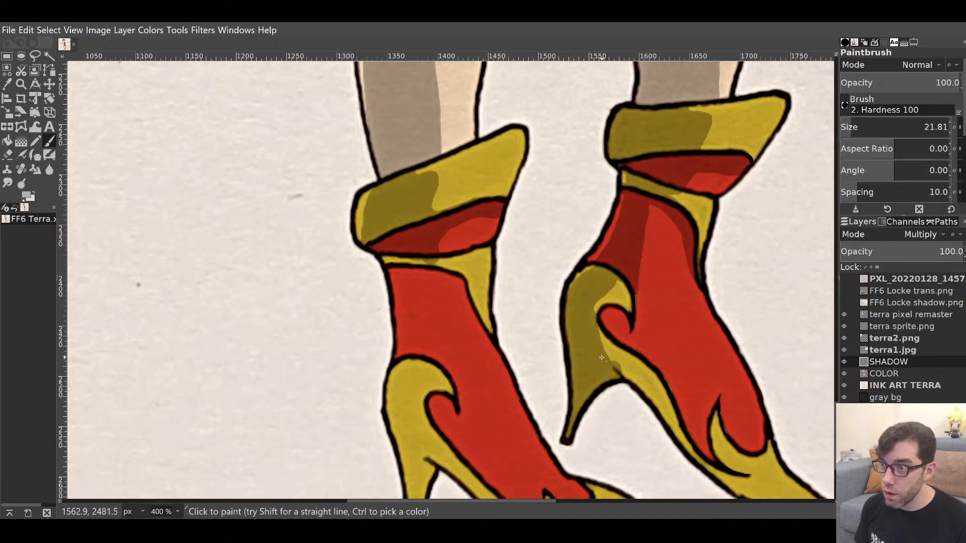
{"action": "mouse_move", "coordinate": [603, 355]}
{"action": "left_mouse_down"}
{"action": "mouse_move", "coordinate": [638, 386]}
{"action": "mouse_move", "coordinate": [536, 263]}
{"action": "left_mouse_up"}
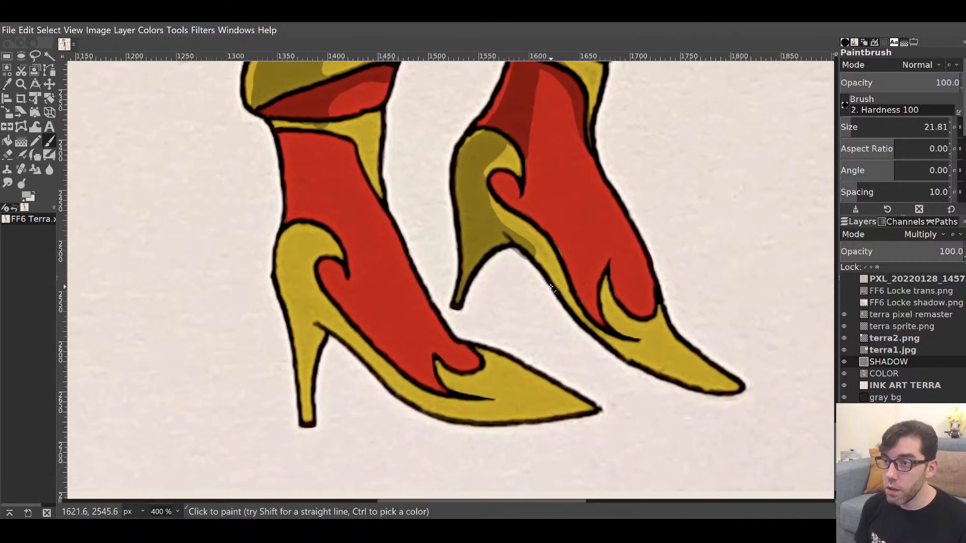
{"action": "key", "text": "shift+e"}
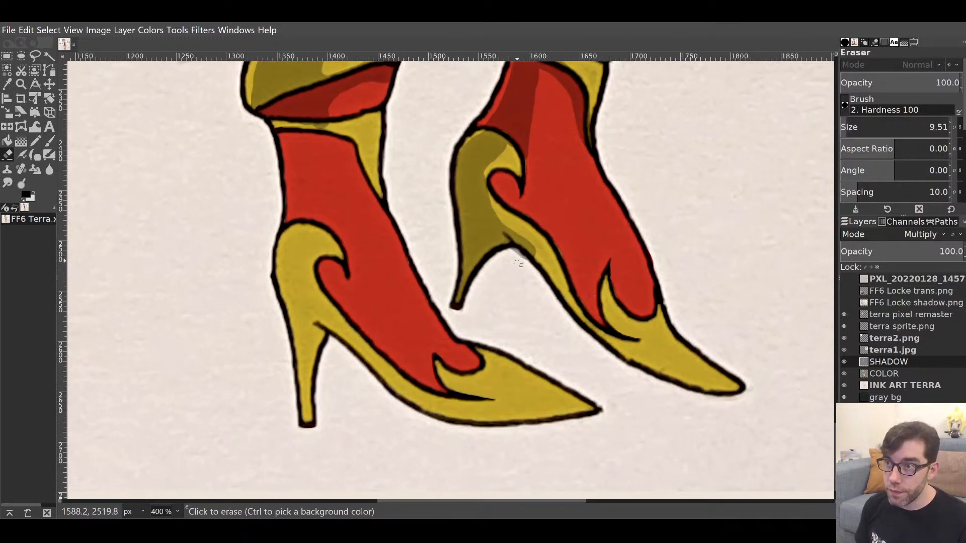
{"action": "left_click_drag", "start_coordinate": [512, 253], "coordinate": [534, 276]}
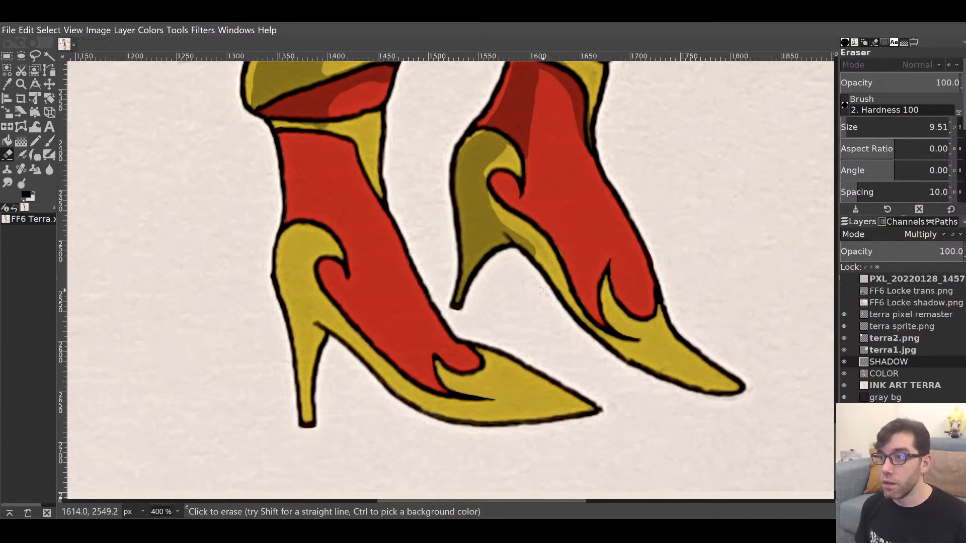
{"action": "key", "text": "p"}
{"action": "mouse_move", "coordinate": [500, 207]}
{"action": "left_mouse_down"}
{"action": "mouse_move", "coordinate": [485, 194]}
{"action": "mouse_move", "coordinate": [549, 271]}
{"action": "mouse_move", "coordinate": [544, 254]}
{"action": "mouse_move", "coordinate": [582, 318]}
{"action": "left_mouse_up"}
{"action": "left_click_drag", "start_coordinate": [628, 342], "coordinate": [499, 251]}
{"action": "mouse_move", "coordinate": [454, 228]}
{"action": "left_mouse_down"}
{"action": "mouse_move", "coordinate": [533, 273]}
{"action": "mouse_move", "coordinate": [519, 270]}
{"action": "mouse_move", "coordinate": [577, 286]}
{"action": "mouse_move", "coordinate": [562, 287]}
{"action": "mouse_move", "coordinate": [554, 265]}
{"action": "left_mouse_up"}
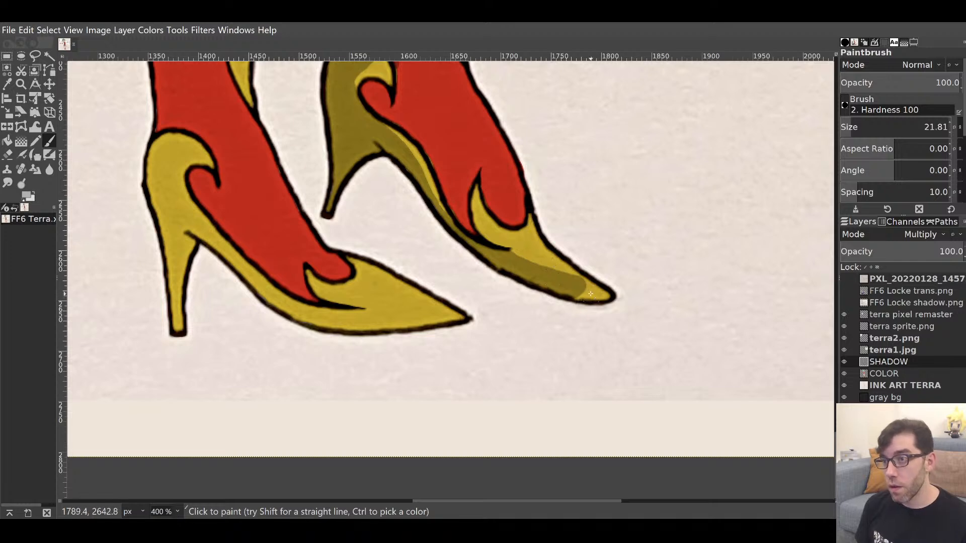
Shade the right shoe's toe tip and the inside of the ornament curl.
{"action": "mouse_move", "coordinate": [590, 294]}
{"action": "left_mouse_down"}
{"action": "mouse_move", "coordinate": [578, 294]}
{"action": "mouse_move", "coordinate": [593, 292]}
{"action": "mouse_move", "coordinate": [586, 286]}
{"action": "mouse_move", "coordinate": [604, 297]}
{"action": "mouse_move", "coordinate": [653, 434]}
{"action": "left_mouse_up"}
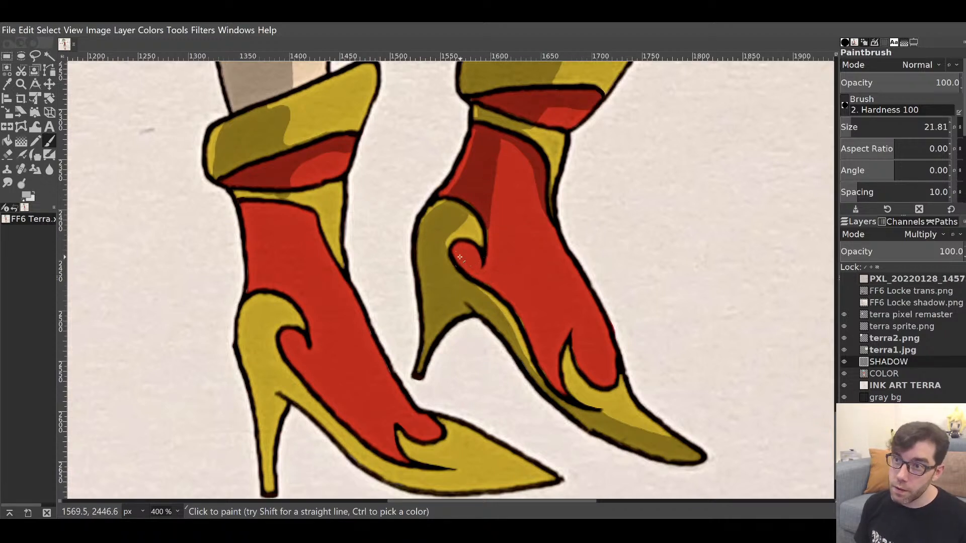
{"action": "left_click_drag", "start_coordinate": [460, 257], "coordinate": [482, 240]}
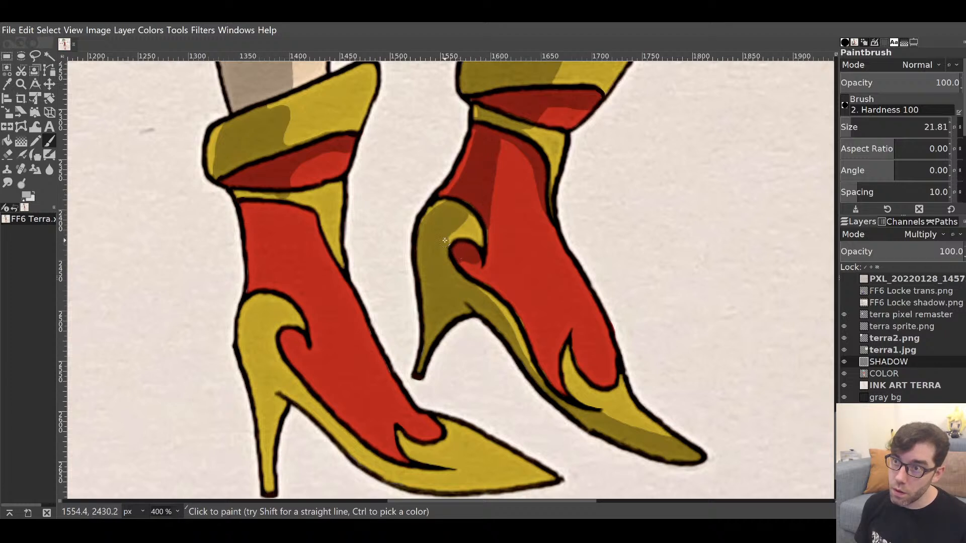
{"action": "mouse_move", "coordinate": [444, 241]}
{"action": "left_mouse_down"}
{"action": "mouse_move", "coordinate": [482, 215]}
{"action": "mouse_move", "coordinate": [485, 247]}
{"action": "mouse_move", "coordinate": [463, 227]}
{"action": "mouse_move", "coordinate": [470, 244]}
{"action": "mouse_move", "coordinate": [454, 232]}
{"action": "left_mouse_up"}
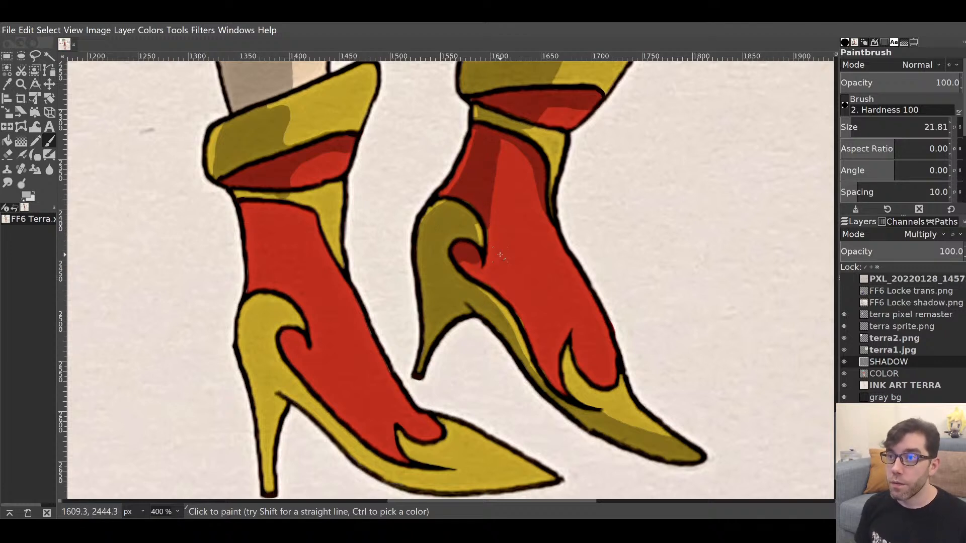
{"action": "key", "text": "shift+e"}
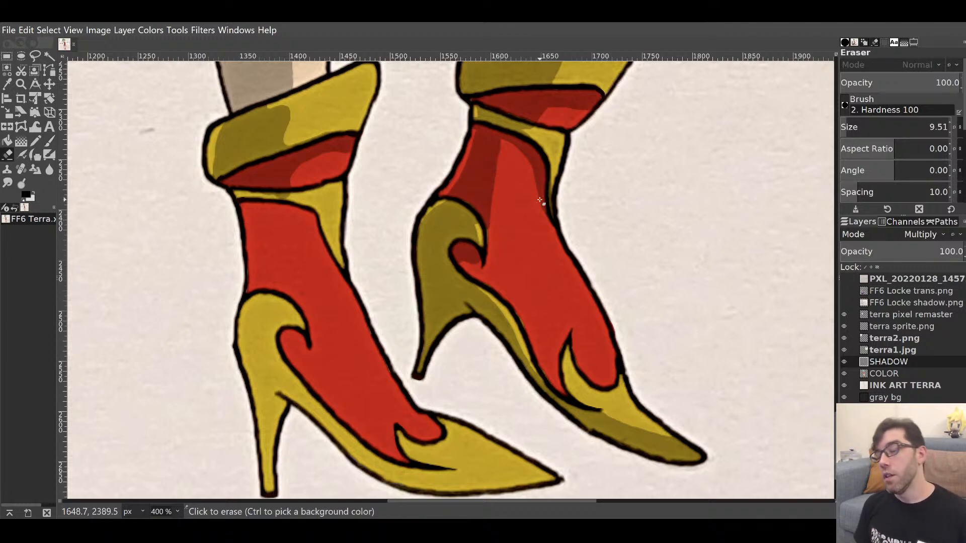
{"action": "key", "text": "p"}
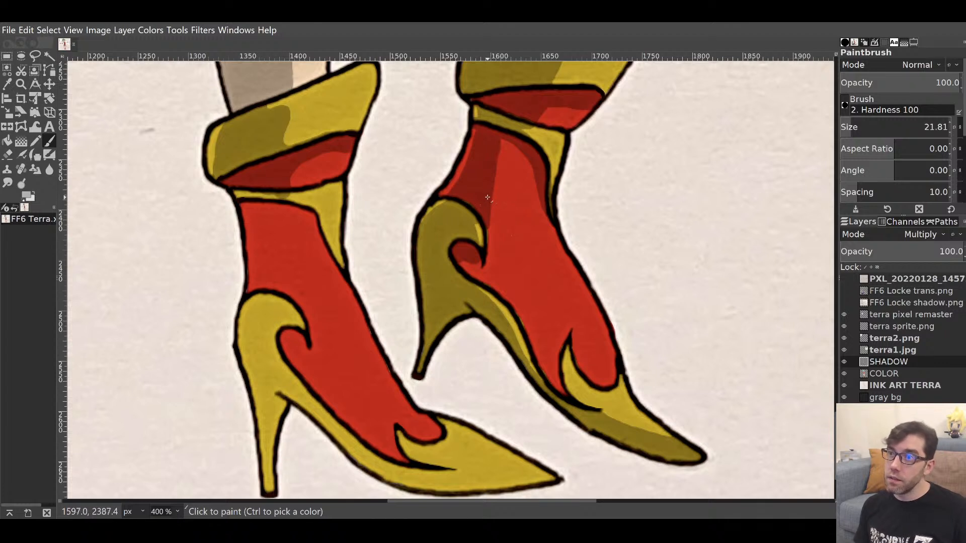
Darken the upper left of the right boot's red and trim shadow along the flap's edge.
{"action": "mouse_move", "coordinate": [498, 211]}
{"action": "left_mouse_down"}
{"action": "mouse_move", "coordinate": [501, 152]}
{"action": "mouse_move", "coordinate": [487, 183]}
{"action": "mouse_move", "coordinate": [508, 153]}
{"action": "mouse_move", "coordinate": [494, 176]}
{"action": "mouse_move", "coordinate": [512, 154]}
{"action": "mouse_move", "coordinate": [534, 159]}
{"action": "mouse_move", "coordinate": [513, 156]}
{"action": "mouse_move", "coordinate": [501, 189]}
{"action": "left_mouse_up"}
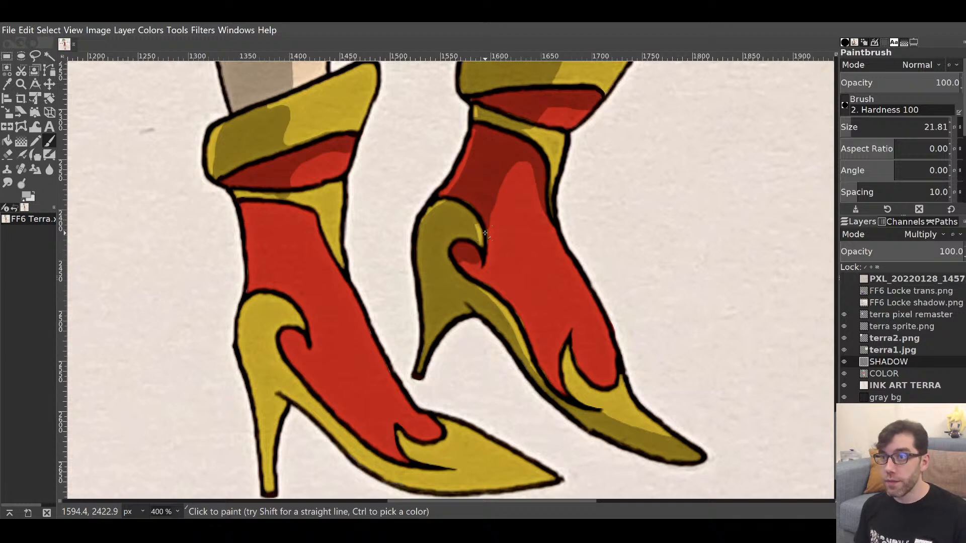
{"action": "key", "text": "shift+e"}
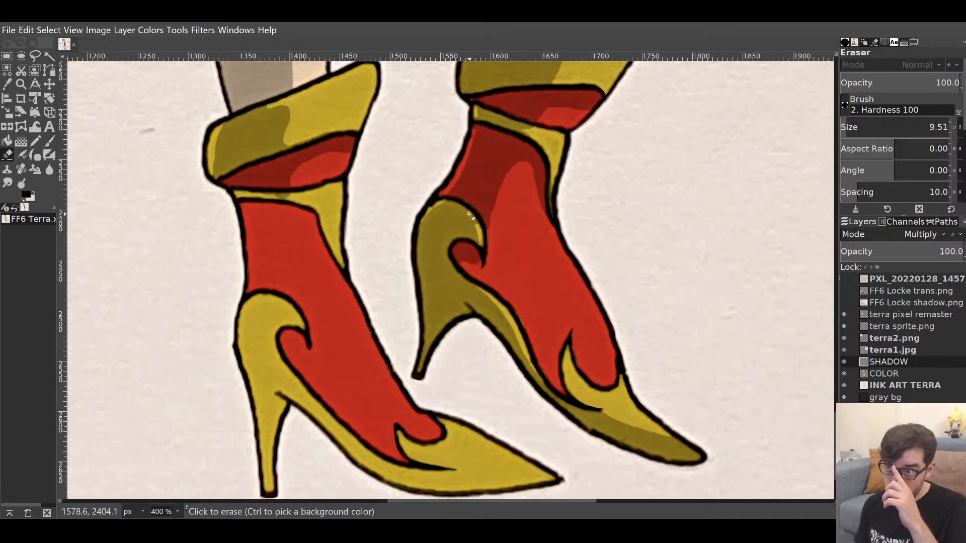
{"action": "mouse_move", "coordinate": [475, 232]}
{"action": "left_mouse_down"}
{"action": "mouse_move", "coordinate": [477, 246]}
{"action": "mouse_move", "coordinate": [473, 216]}
{"action": "left_mouse_up"}
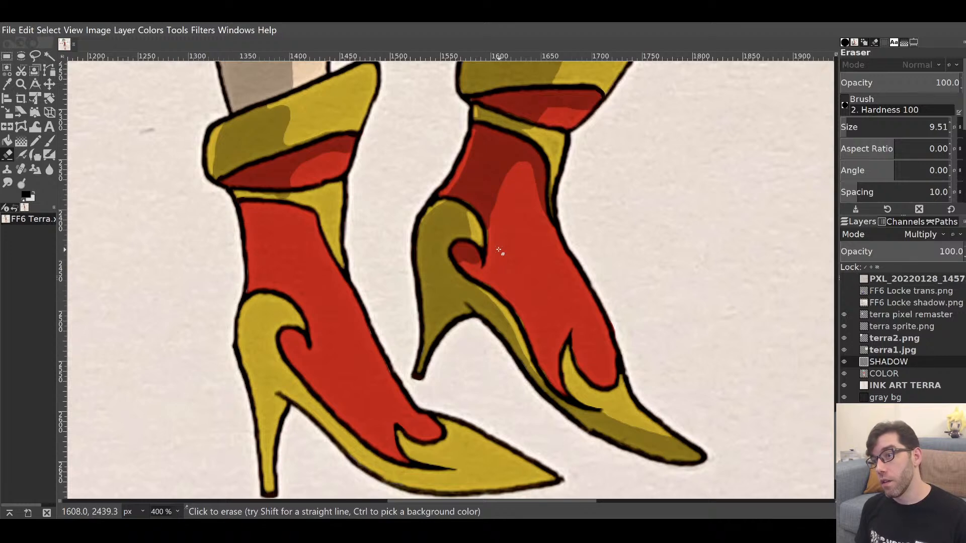
{"action": "key", "text": "p"}
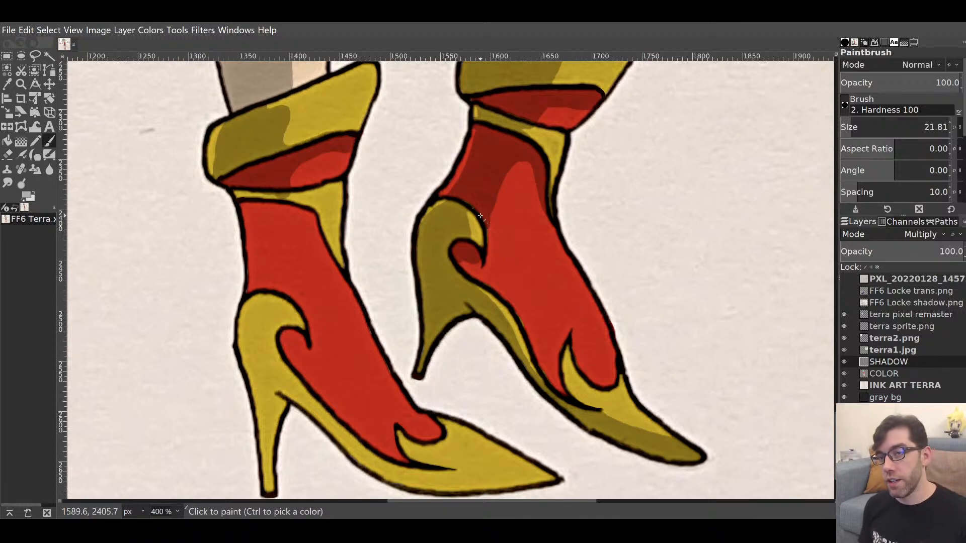
{"action": "mouse_move", "coordinate": [480, 216]}
{"action": "left_mouse_down"}
{"action": "mouse_move", "coordinate": [484, 269]}
{"action": "mouse_move", "coordinate": [379, 388]}
{"action": "mouse_move", "coordinate": [408, 328]}
{"action": "mouse_move", "coordinate": [527, 247]}
{"action": "mouse_move", "coordinate": [409, 168]}
{"action": "mouse_move", "coordinate": [433, 270]}
{"action": "mouse_move", "coordinate": [444, 276]}
{"action": "mouse_move", "coordinate": [433, 249]}
{"action": "left_mouse_up"}
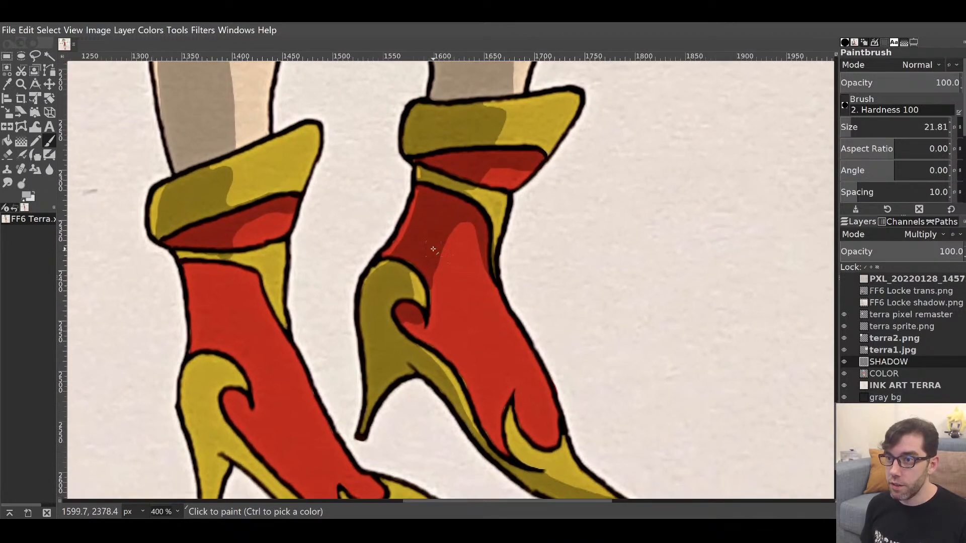
Shade the red along the boot's inner curve and the right boot's red edge.
{"action": "mouse_move", "coordinate": [415, 326]}
{"action": "left_mouse_down"}
{"action": "mouse_move", "coordinate": [437, 349]}
{"action": "mouse_move", "coordinate": [437, 245]}
{"action": "left_mouse_up"}
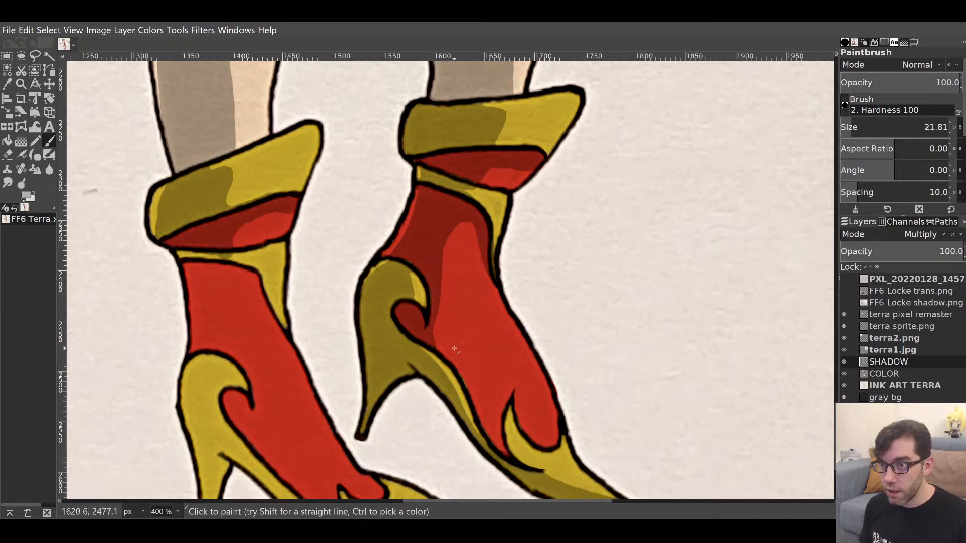
{"action": "mouse_move", "coordinate": [435, 344]}
{"action": "left_mouse_down"}
{"action": "mouse_move", "coordinate": [452, 359]}
{"action": "mouse_move", "coordinate": [433, 327]}
{"action": "mouse_move", "coordinate": [445, 347]}
{"action": "mouse_move", "coordinate": [427, 335]}
{"action": "mouse_move", "coordinate": [434, 328]}
{"action": "mouse_move", "coordinate": [456, 356]}
{"action": "mouse_move", "coordinate": [449, 344]}
{"action": "mouse_move", "coordinate": [469, 386]}
{"action": "mouse_move", "coordinate": [442, 343]}
{"action": "mouse_move", "coordinate": [465, 366]}
{"action": "mouse_move", "coordinate": [507, 453]}
{"action": "mouse_move", "coordinate": [482, 379]}
{"action": "mouse_move", "coordinate": [435, 329]}
{"action": "mouse_move", "coordinate": [500, 407]}
{"action": "left_mouse_up"}
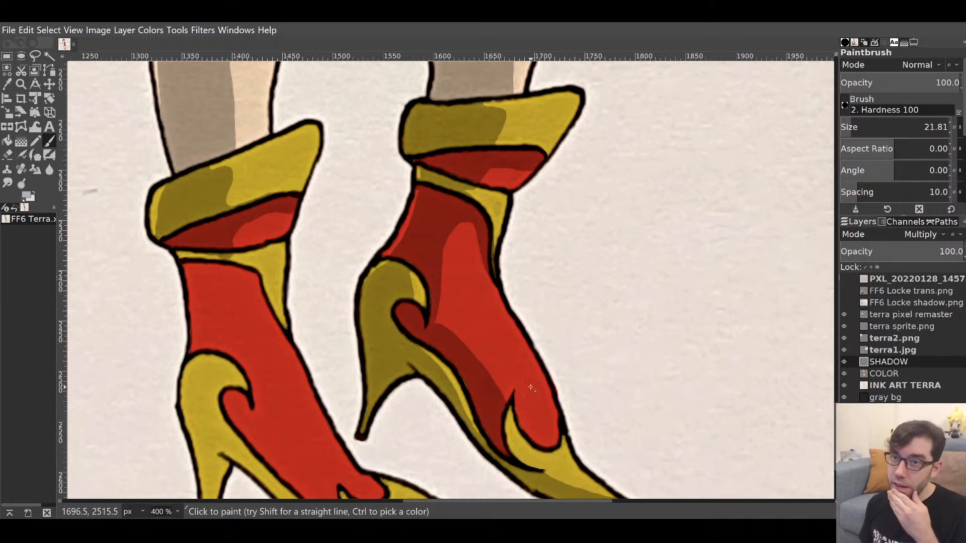
{"action": "left_click_drag", "start_coordinate": [493, 302], "coordinate": [589, 255]}
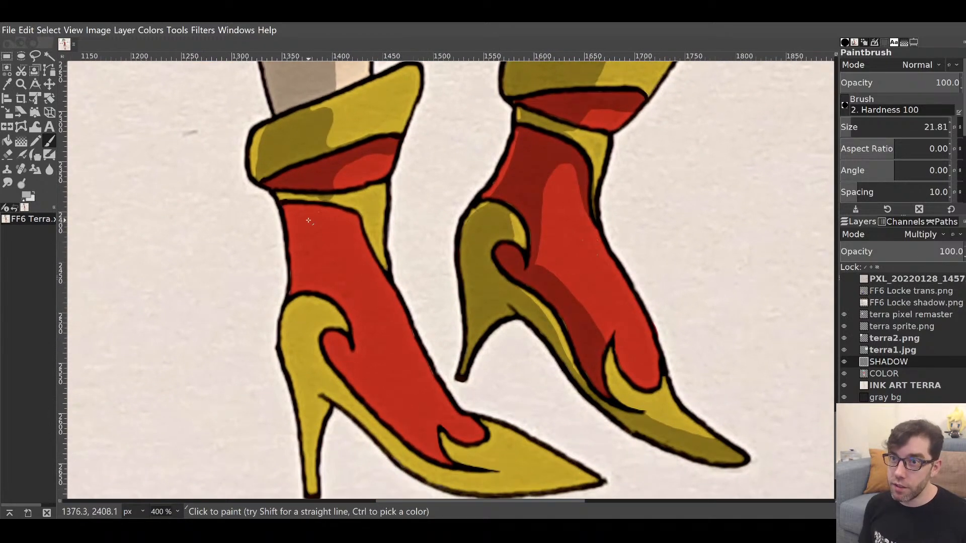
Paint dark shadow down the left boot's red shaft, then erase to trim its edges.
{"action": "mouse_move", "coordinate": [296, 225]}
{"action": "left_mouse_down"}
{"action": "mouse_move", "coordinate": [289, 186]}
{"action": "mouse_move", "coordinate": [298, 211]}
{"action": "mouse_move", "coordinate": [315, 195]}
{"action": "mouse_move", "coordinate": [292, 200]}
{"action": "mouse_move", "coordinate": [328, 209]}
{"action": "mouse_move", "coordinate": [329, 196]}
{"action": "mouse_move", "coordinate": [332, 208]}
{"action": "mouse_move", "coordinate": [332, 193]}
{"action": "mouse_move", "coordinate": [345, 222]}
{"action": "mouse_move", "coordinate": [305, 213]}
{"action": "mouse_move", "coordinate": [352, 224]}
{"action": "mouse_move", "coordinate": [321, 212]}
{"action": "left_mouse_up"}
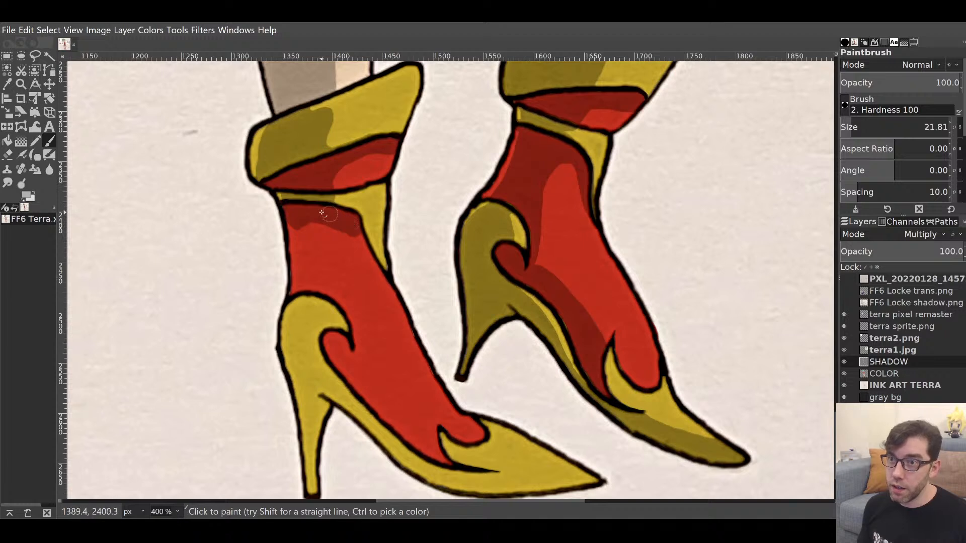
{"action": "mouse_move", "coordinate": [304, 290]}
{"action": "left_mouse_down"}
{"action": "mouse_move", "coordinate": [299, 238]}
{"action": "mouse_move", "coordinate": [312, 285]}
{"action": "mouse_move", "coordinate": [306, 227]}
{"action": "mouse_move", "coordinate": [317, 279]}
{"action": "mouse_move", "coordinate": [363, 335]}
{"action": "mouse_move", "coordinate": [330, 286]}
{"action": "mouse_move", "coordinate": [328, 229]}
{"action": "left_mouse_up"}
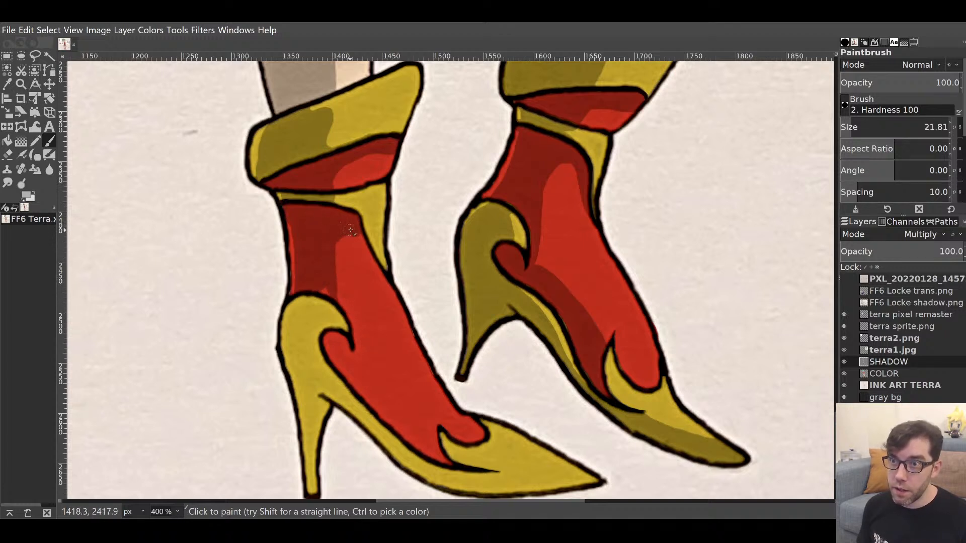
{"action": "left_click_drag", "start_coordinate": [377, 264], "coordinate": [383, 270]}
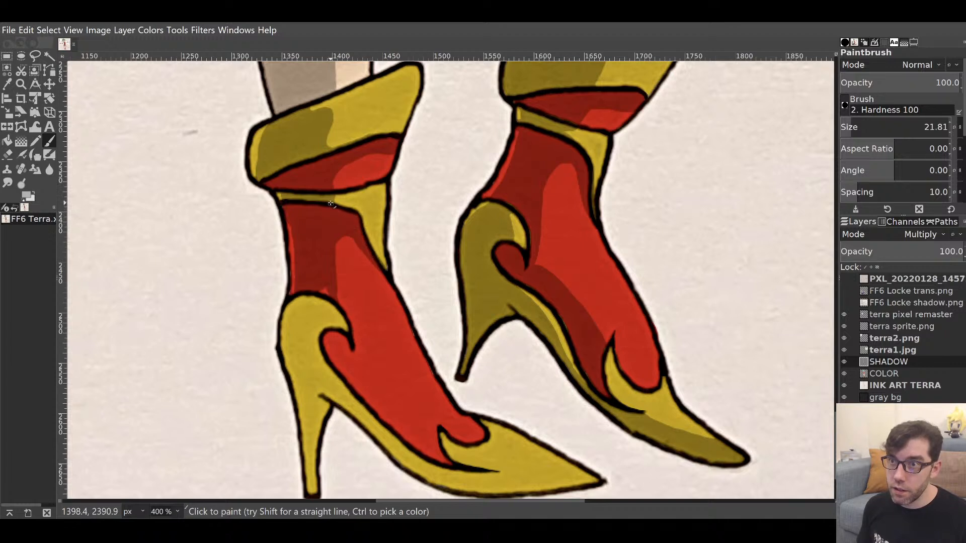
{"action": "left_click_drag", "start_coordinate": [356, 215], "coordinate": [390, 282]}
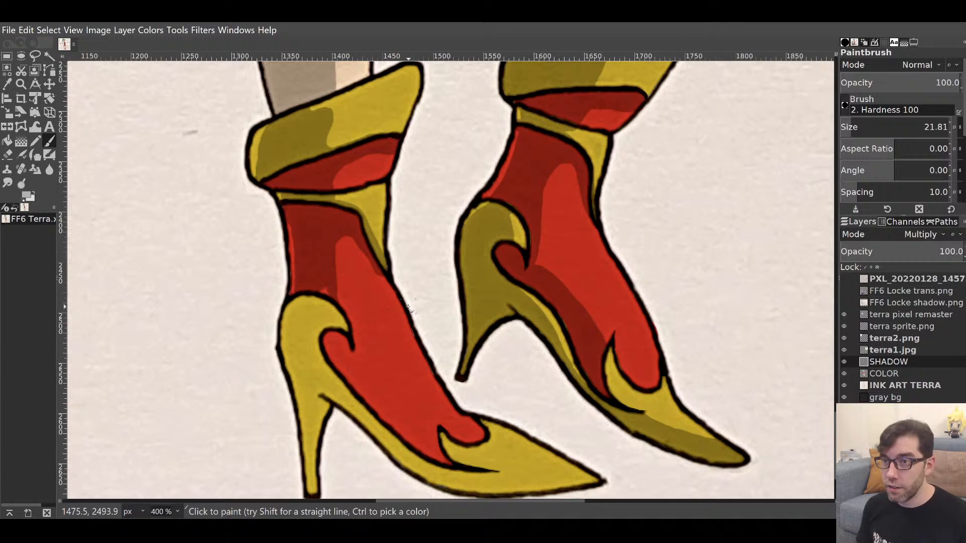
{"action": "key", "text": "shift+e"}
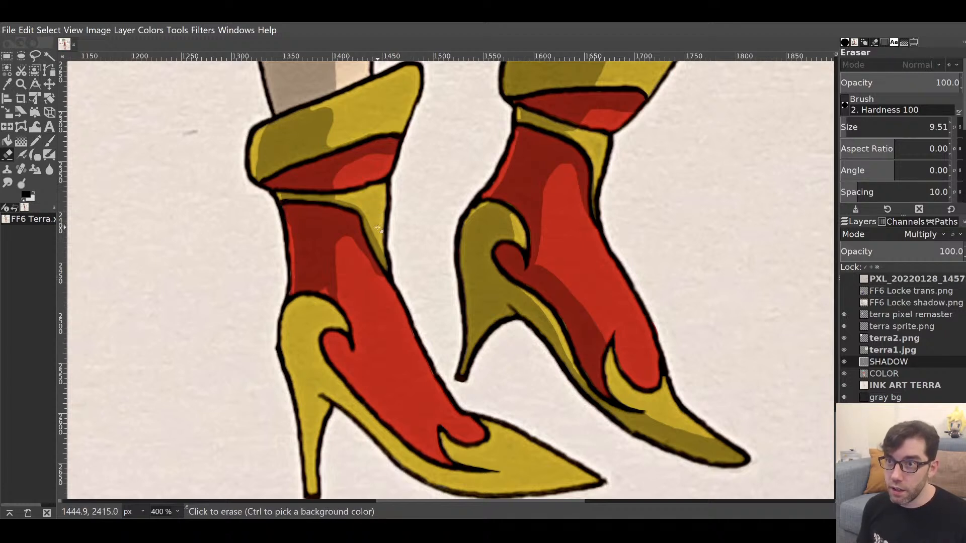
{"action": "left_click_drag", "start_coordinate": [371, 220], "coordinate": [392, 265]}
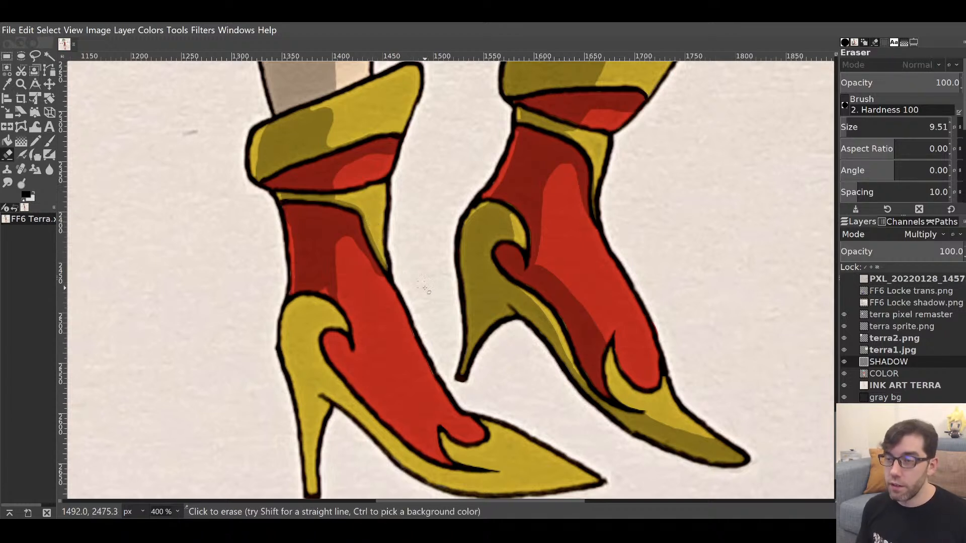
{"action": "key", "text": "p"}
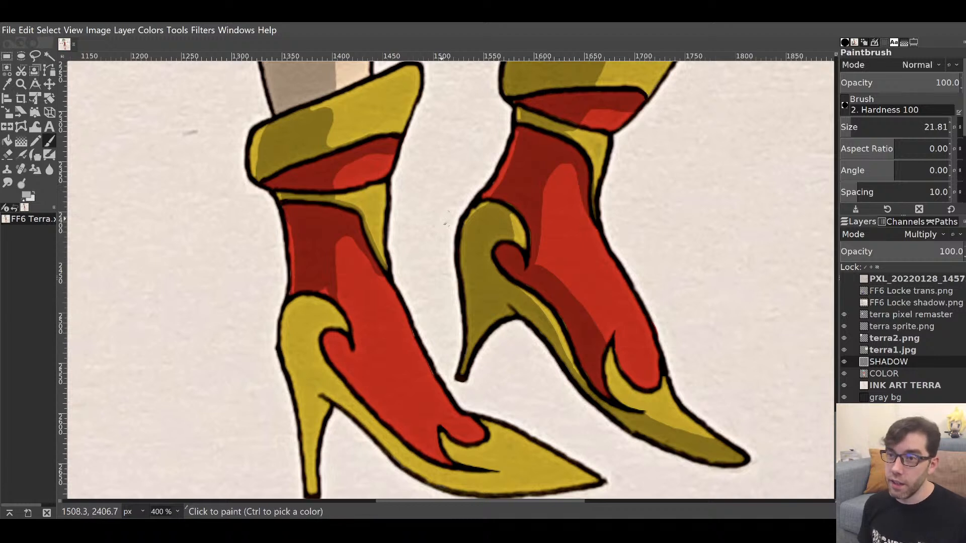
{"action": "key", "text": "shift+e"}
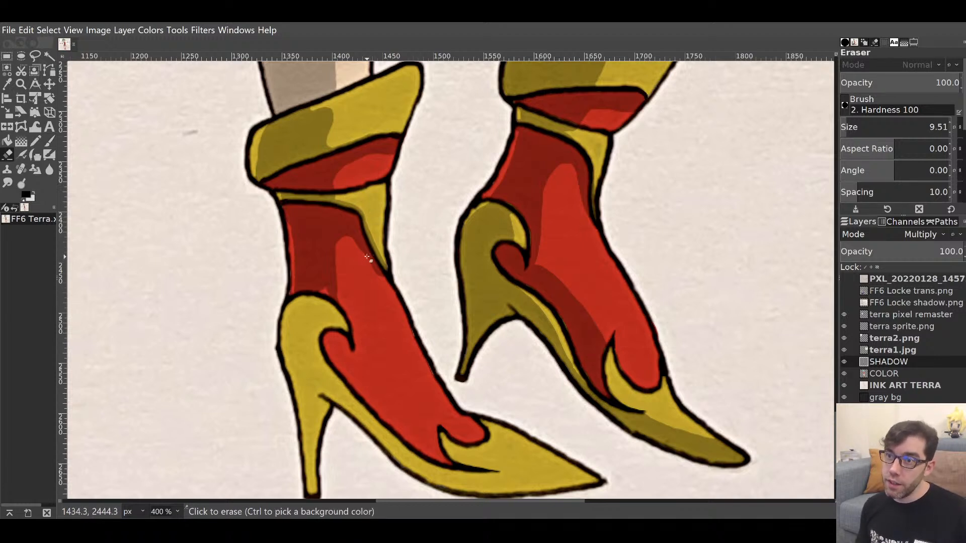
{"action": "mouse_move", "coordinate": [351, 247]}
{"action": "left_mouse_down"}
{"action": "mouse_move", "coordinate": [384, 285]}
{"action": "mouse_move", "coordinate": [376, 274]}
{"action": "left_mouse_up"}
{"action": "key", "text": "p"}
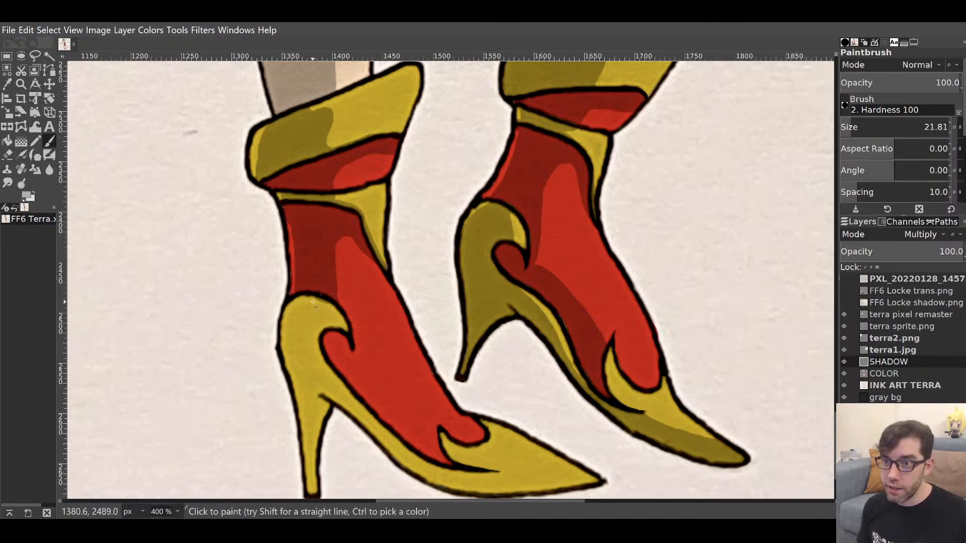
Shade the left boot's yellow heel olive from tip to inner edge.
{"action": "scroll", "coordinate": [311, 316], "scroll_direction": "down", "scroll_amount": 3}
{"action": "scroll", "coordinate": [311, 317], "scroll_direction": "left", "scroll_amount": 2}
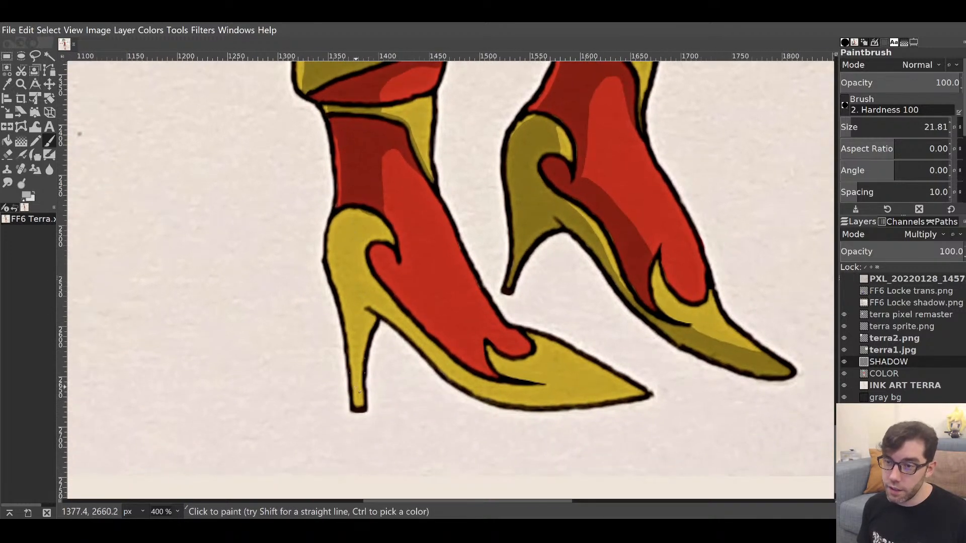
{"action": "mouse_move", "coordinate": [356, 398]}
{"action": "left_mouse_down"}
{"action": "mouse_move", "coordinate": [359, 407]}
{"action": "mouse_move", "coordinate": [350, 289]}
{"action": "left_mouse_up"}
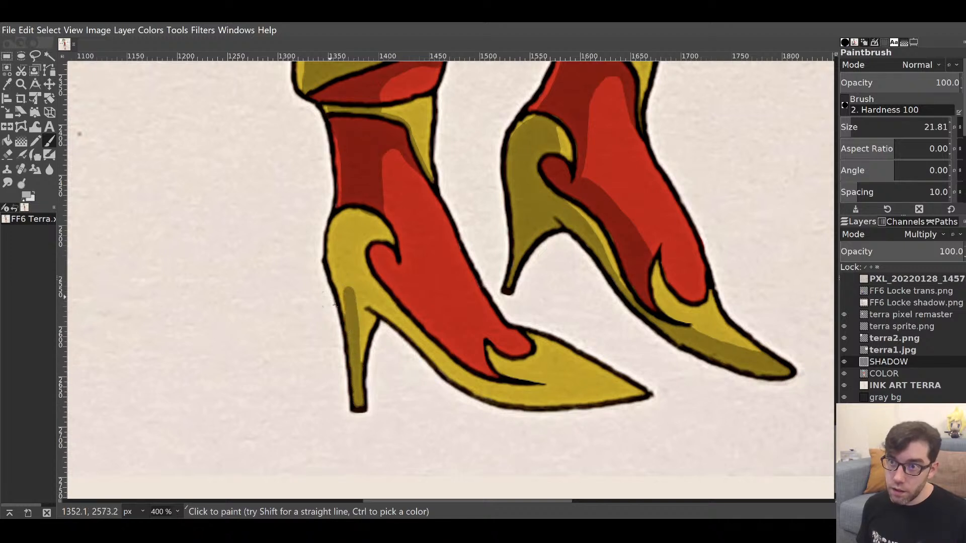
{"action": "mouse_move", "coordinate": [349, 325]}
{"action": "left_mouse_down"}
{"action": "mouse_move", "coordinate": [342, 241]}
{"action": "mouse_move", "coordinate": [355, 203]}
{"action": "mouse_move", "coordinate": [370, 208]}
{"action": "mouse_move", "coordinate": [352, 253]}
{"action": "mouse_move", "coordinate": [352, 221]}
{"action": "mouse_move", "coordinate": [360, 365]}
{"action": "mouse_move", "coordinate": [370, 305]}
{"action": "mouse_move", "coordinate": [359, 241]}
{"action": "mouse_move", "coordinate": [383, 238]}
{"action": "mouse_move", "coordinate": [371, 237]}
{"action": "left_mouse_up"}
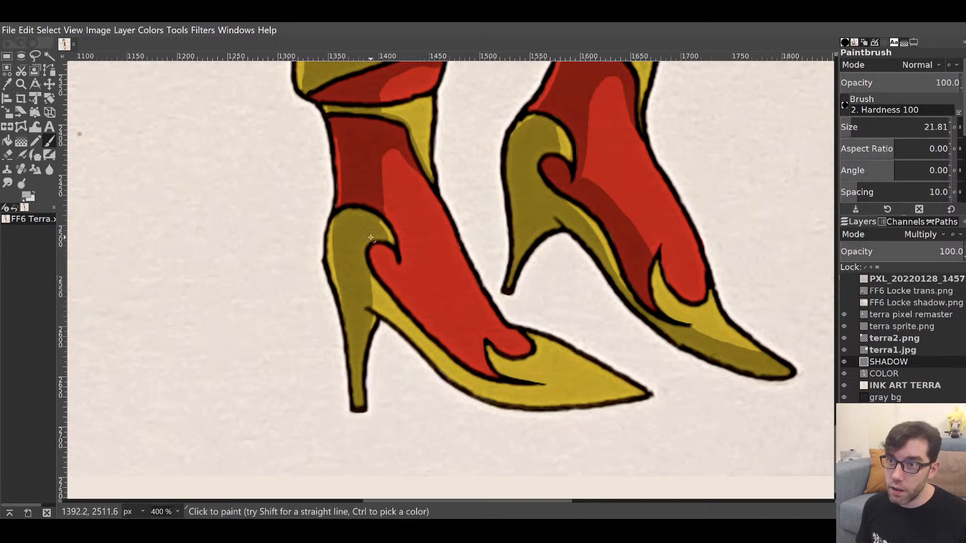
{"action": "left_click_drag", "start_coordinate": [369, 322], "coordinate": [371, 317]}
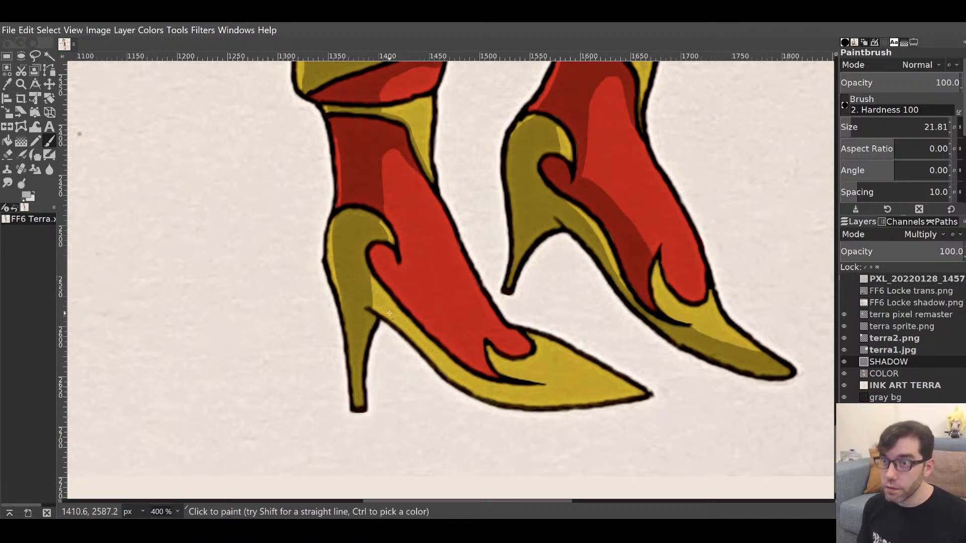
{"action": "mouse_move", "coordinate": [371, 300]}
{"action": "left_mouse_down"}
{"action": "mouse_move", "coordinate": [364, 282]}
{"action": "mouse_move", "coordinate": [386, 316]}
{"action": "mouse_move", "coordinate": [368, 286]}
{"action": "mouse_move", "coordinate": [474, 387]}
{"action": "mouse_move", "coordinate": [533, 409]}
{"action": "mouse_move", "coordinate": [513, 378]}
{"action": "mouse_move", "coordinate": [539, 393]}
{"action": "mouse_move", "coordinate": [522, 400]}
{"action": "mouse_move", "coordinate": [598, 404]}
{"action": "mouse_move", "coordinate": [635, 409]}
{"action": "left_mouse_up"}
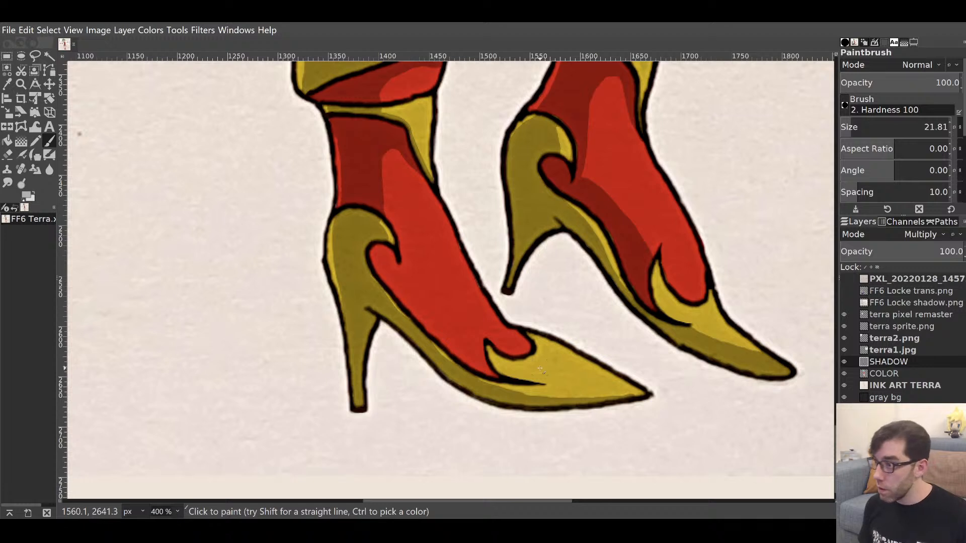
Trim heel overspill, re-shade the right boot's yellow trim, and add dark red inside the left curl.
{"action": "key", "text": "shift+e"}
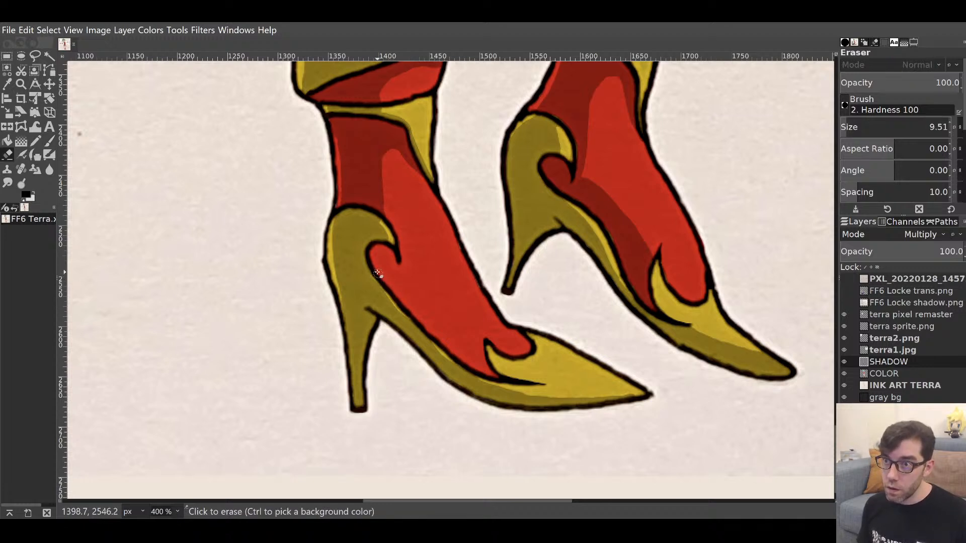
{"action": "mouse_move", "coordinate": [378, 282]}
{"action": "left_mouse_down"}
{"action": "mouse_move", "coordinate": [454, 359]}
{"action": "mouse_move", "coordinate": [519, 387]}
{"action": "left_mouse_up"}
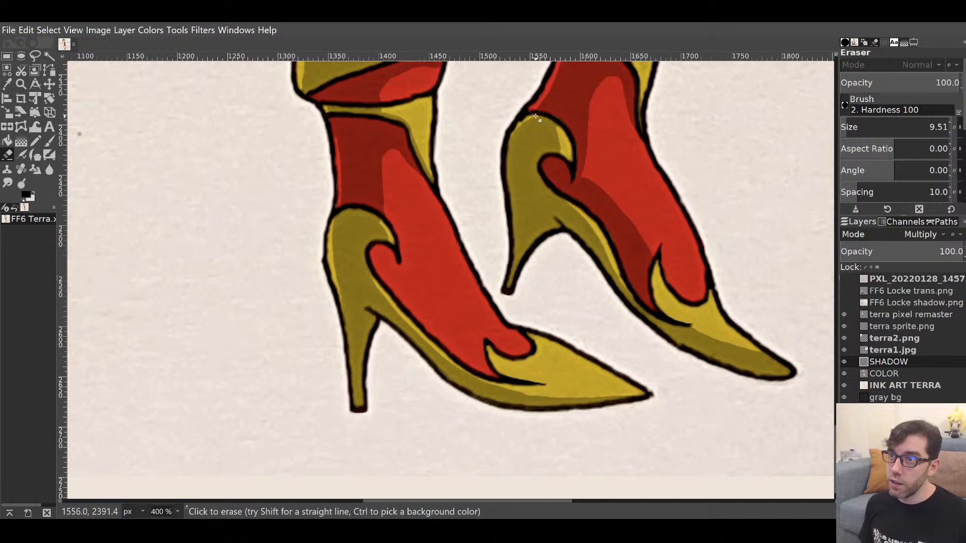
{"action": "mouse_move", "coordinate": [533, 116]}
{"action": "left_mouse_down"}
{"action": "mouse_move", "coordinate": [508, 145]}
{"action": "mouse_move", "coordinate": [507, 174]}
{"action": "left_mouse_up"}
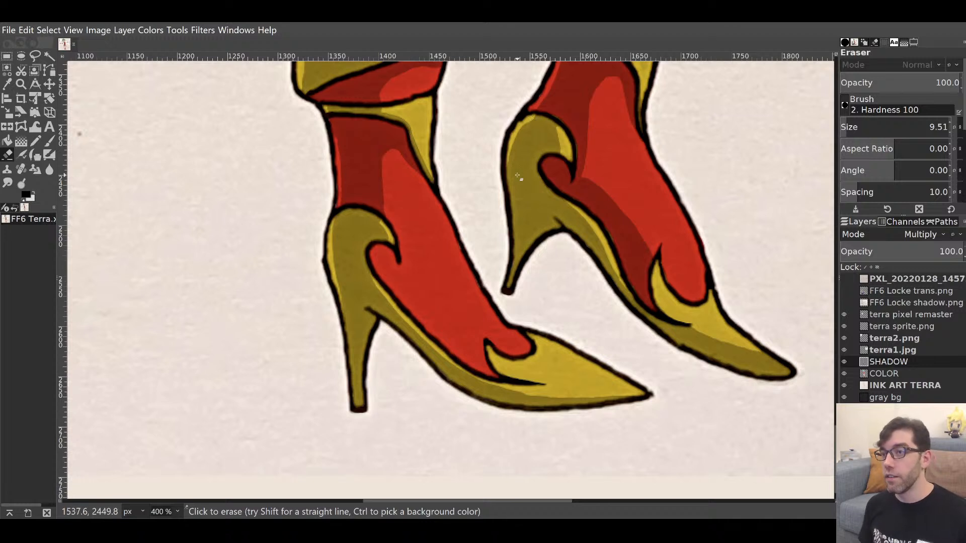
{"action": "key", "text": "p"}
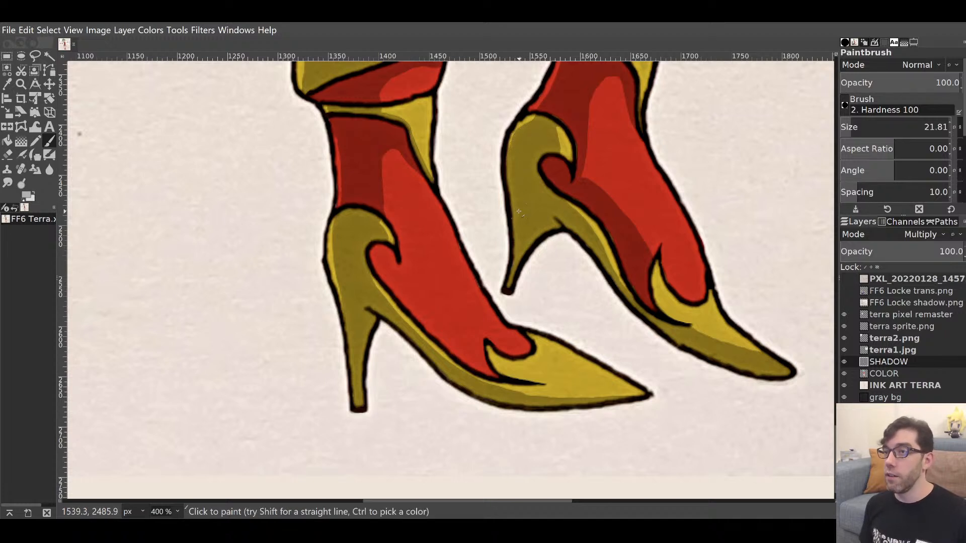
{"action": "key", "text": "shift+e"}
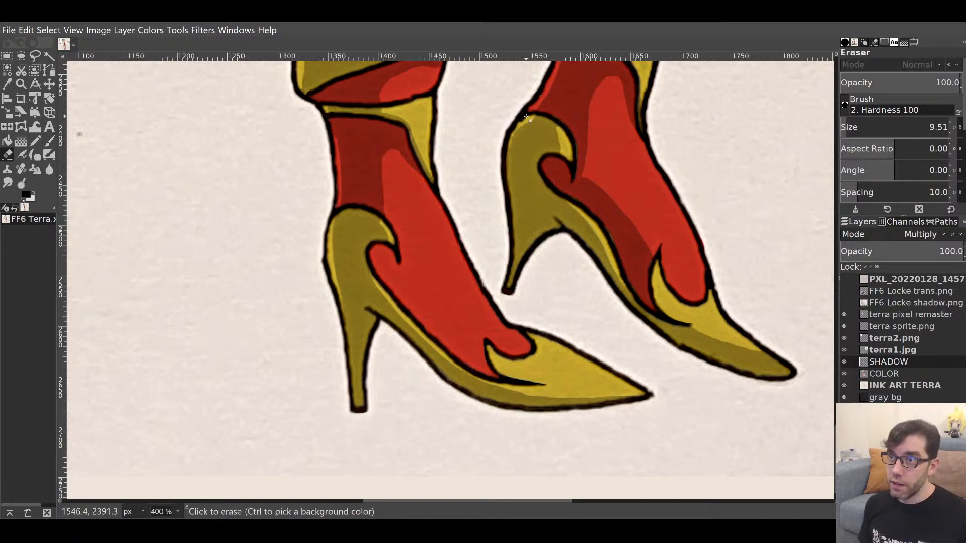
{"action": "left_click_drag", "start_coordinate": [532, 122], "coordinate": [504, 154]}
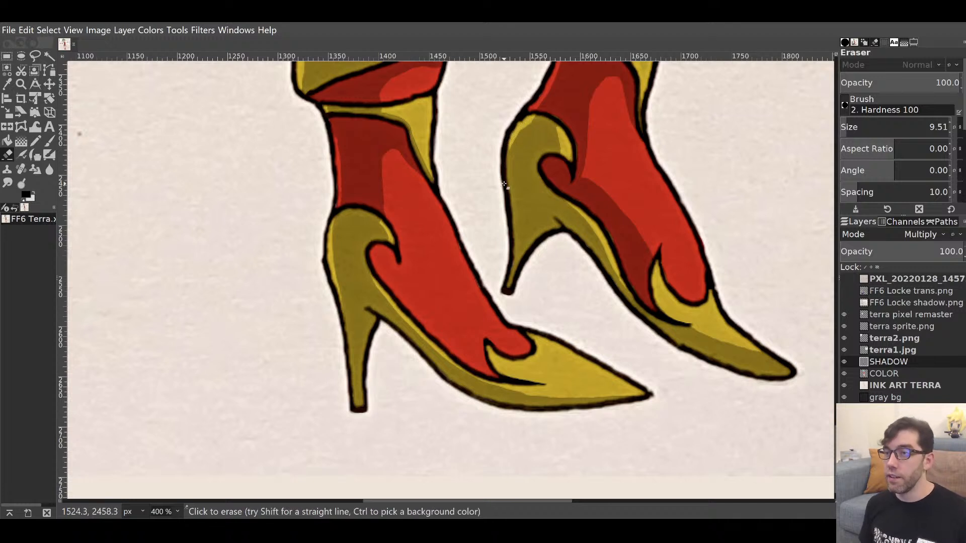
{"action": "key", "text": "p"}
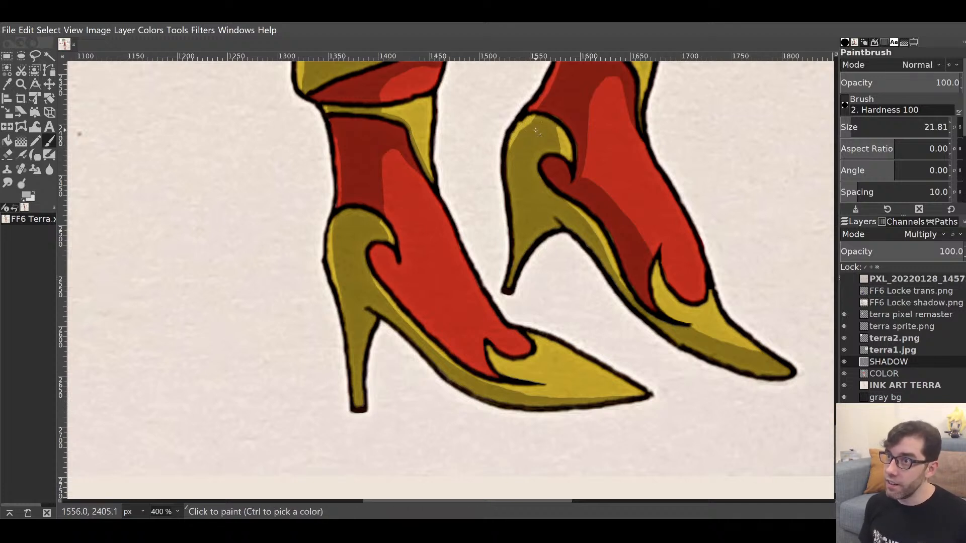
{"action": "mouse_move", "coordinate": [537, 128]}
{"action": "left_mouse_down"}
{"action": "mouse_move", "coordinate": [520, 140]}
{"action": "mouse_move", "coordinate": [517, 162]}
{"action": "left_mouse_up"}
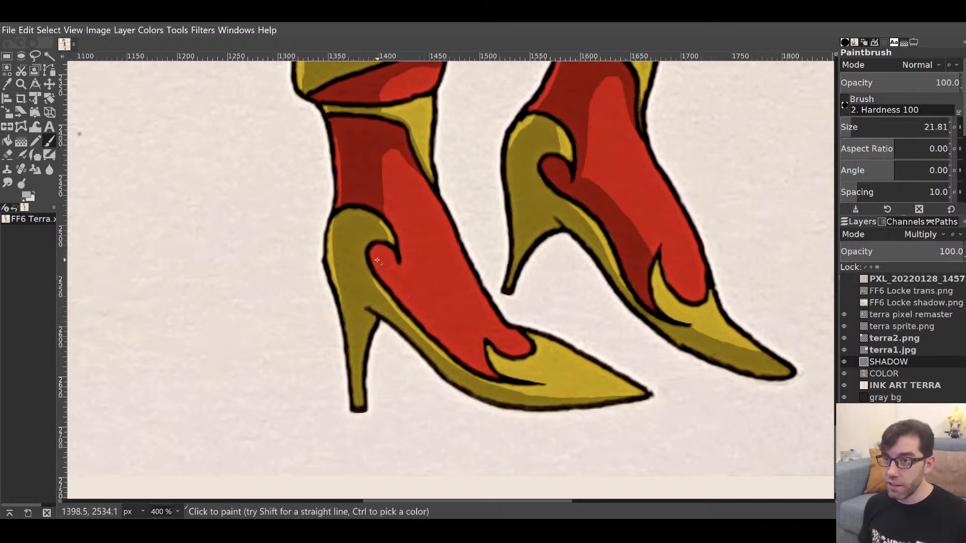
{"action": "mouse_move", "coordinate": [376, 264]}
{"action": "left_mouse_down"}
{"action": "mouse_move", "coordinate": [406, 299]}
{"action": "mouse_move", "coordinate": [385, 276]}
{"action": "mouse_move", "coordinate": [384, 265]}
{"action": "mouse_move", "coordinate": [429, 329]}
{"action": "mouse_move", "coordinate": [499, 375]}
{"action": "mouse_move", "coordinate": [427, 322]}
{"action": "mouse_move", "coordinate": [488, 368]}
{"action": "mouse_move", "coordinate": [451, 344]}
{"action": "mouse_move", "coordinate": [467, 358]}
{"action": "mouse_move", "coordinate": [387, 272]}
{"action": "mouse_move", "coordinate": [395, 286]}
{"action": "mouse_move", "coordinate": [381, 247]}
{"action": "mouse_move", "coordinate": [391, 265]}
{"action": "left_mouse_up"}
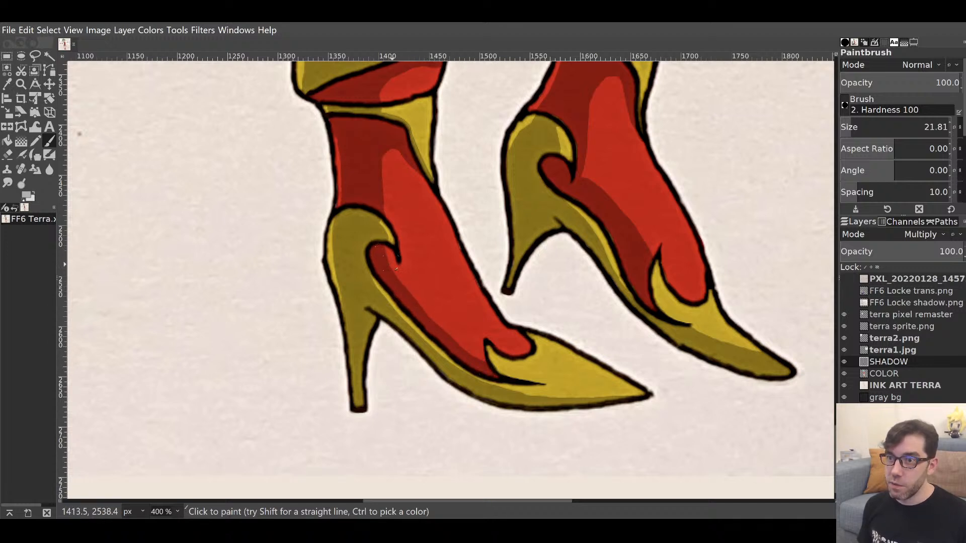
{"action": "mouse_move", "coordinate": [574, 222]}
{"action": "left_mouse_down"}
{"action": "mouse_move", "coordinate": [548, 273]}
{"action": "mouse_move", "coordinate": [567, 271]}
{"action": "left_mouse_up"}
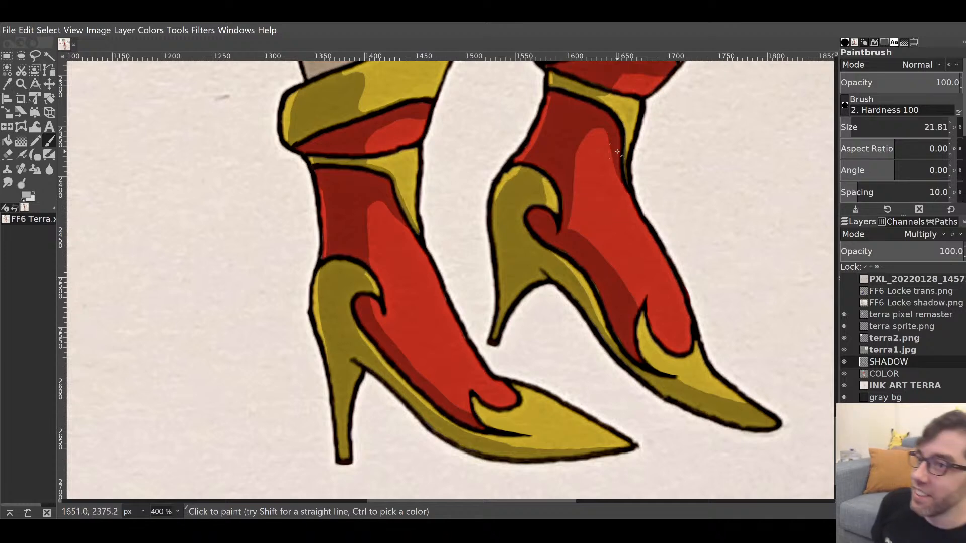
Lighten the shadow on the right boot's yellow band, then dab a little back.
{"action": "left_click_drag", "start_coordinate": [467, 158], "coordinate": [487, 224]}
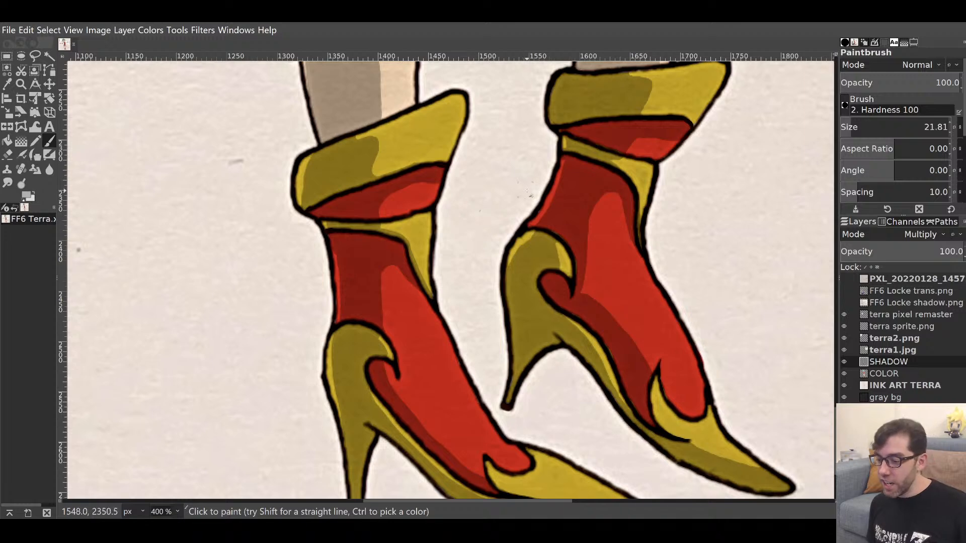
{"action": "mouse_move", "coordinate": [593, 183]}
{"action": "left_mouse_down"}
{"action": "mouse_move", "coordinate": [593, 220]}
{"action": "mouse_move", "coordinate": [554, 278]}
{"action": "mouse_move", "coordinate": [579, 263]}
{"action": "left_mouse_up"}
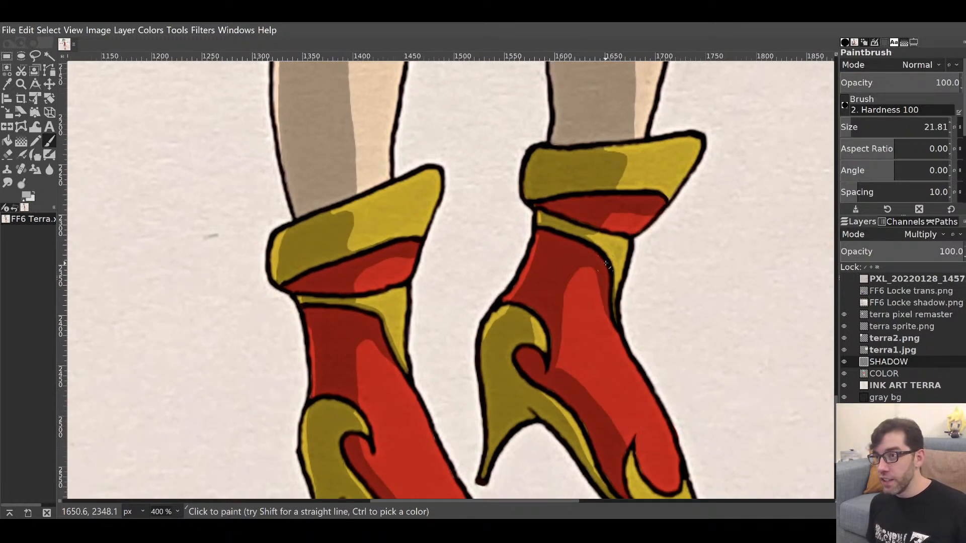
{"action": "key", "text": "shift+e"}
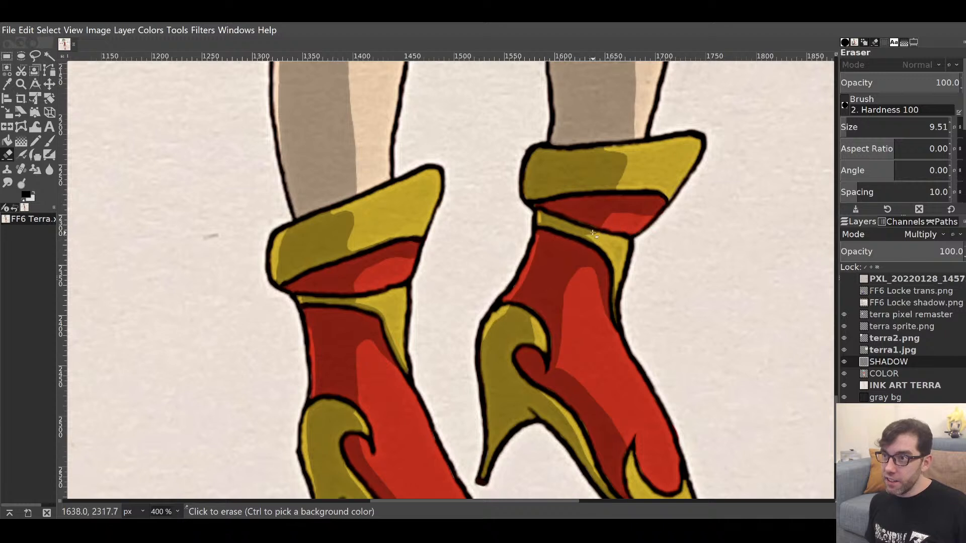
{"action": "left_click_drag", "start_coordinate": [595, 235], "coordinate": [616, 246]}
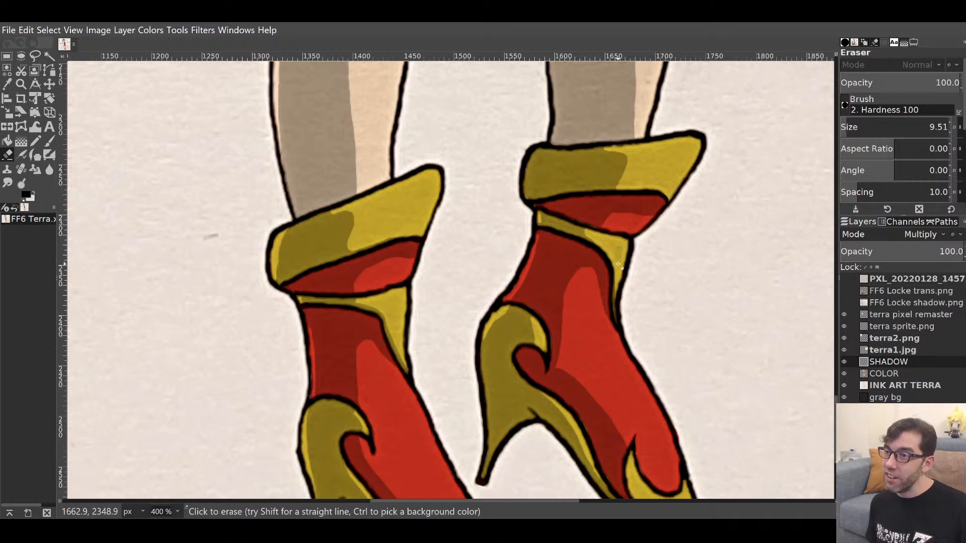
{"action": "key", "text": "p"}
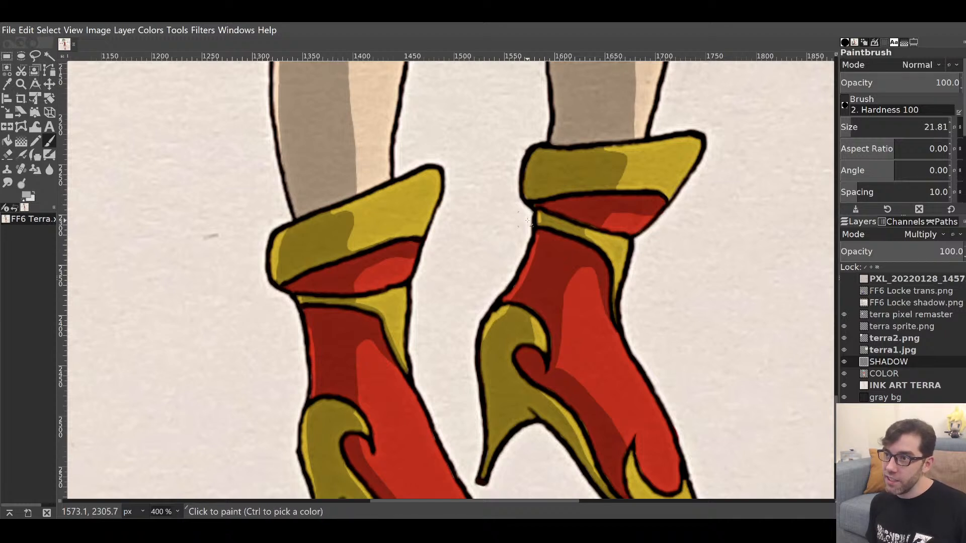
{"action": "left_click", "coordinate": [602, 229]}
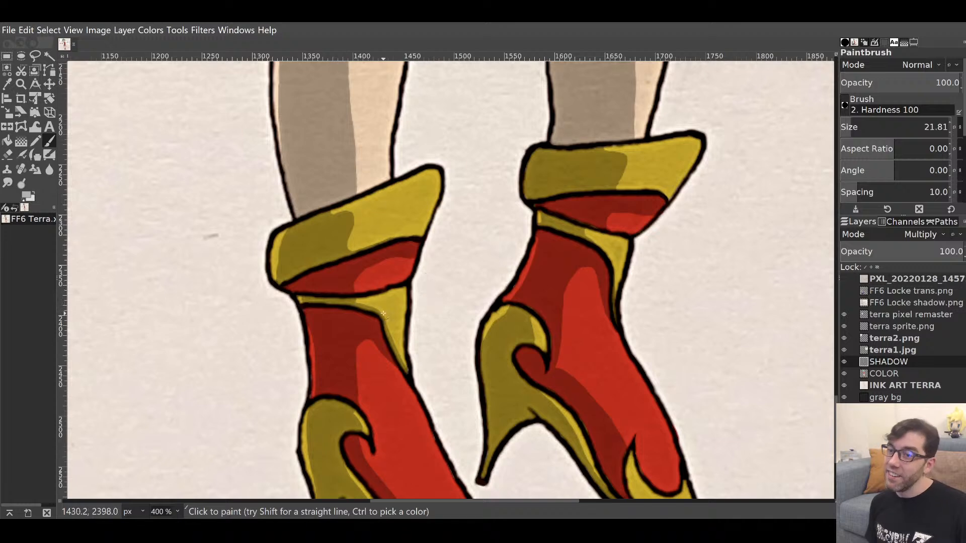
Erase stray shadow along the right boot cuff's edge to sit inside the ink line.
{"action": "mouse_move", "coordinate": [445, 359]}
{"action": "left_mouse_down"}
{"action": "mouse_move", "coordinate": [451, 330]}
{"action": "mouse_move", "coordinate": [521, 270]}
{"action": "mouse_move", "coordinate": [397, 412]}
{"action": "left_mouse_up"}
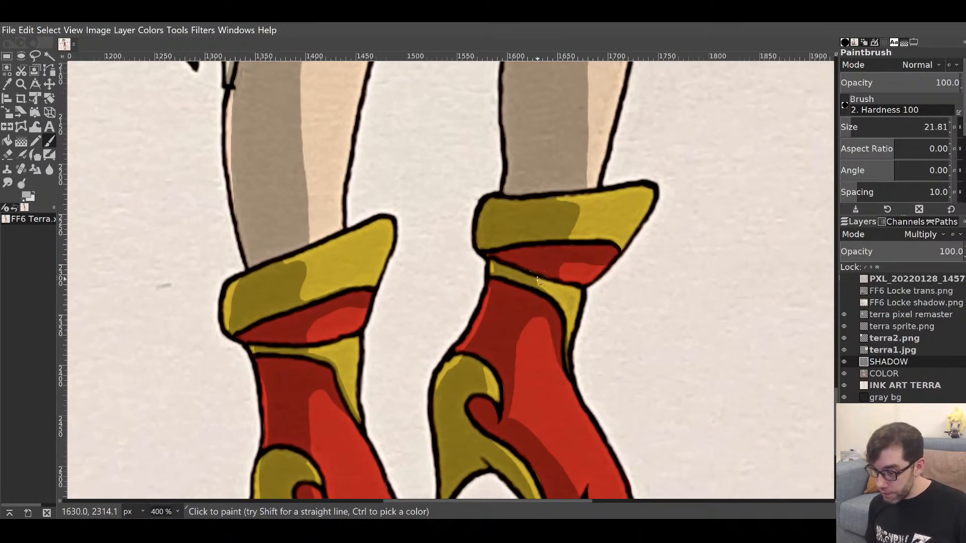
{"action": "key", "text": "shift+e"}
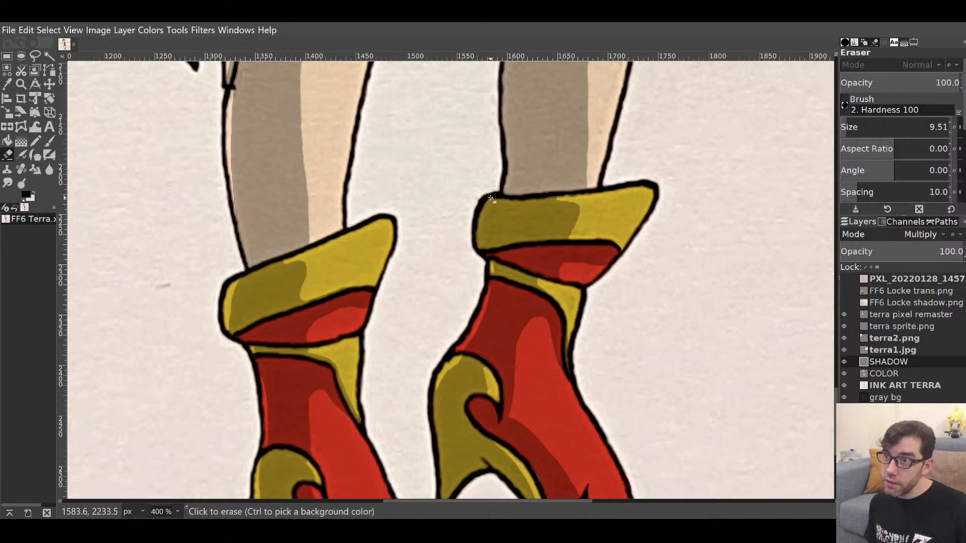
{"action": "left_click_drag", "start_coordinate": [484, 215], "coordinate": [479, 258]}
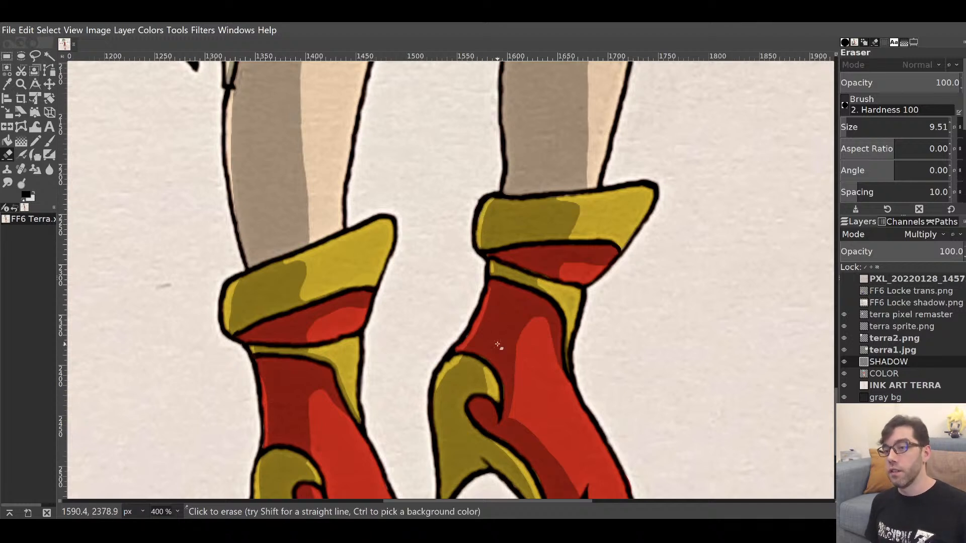
{"action": "key", "text": "p"}
{"action": "mouse_move", "coordinate": [562, 354]}
{"action": "left_mouse_down"}
{"action": "mouse_move", "coordinate": [577, 274]}
{"action": "mouse_move", "coordinate": [533, 134]}
{"action": "mouse_move", "coordinate": [552, 205]}
{"action": "mouse_move", "coordinate": [602, 284]}
{"action": "mouse_move", "coordinate": [590, 274]}
{"action": "left_mouse_up"}
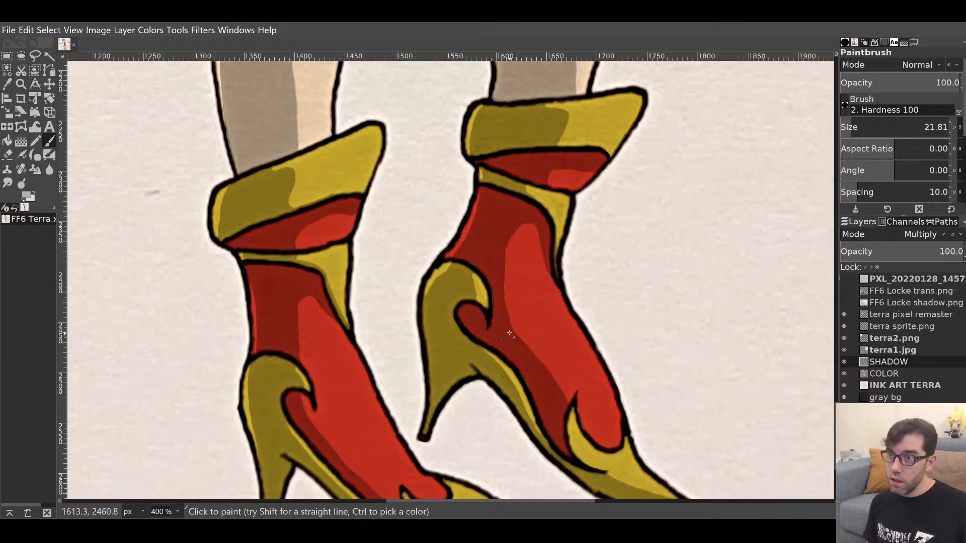
Paint shadow near the right boot's toe and trim its edge.
{"action": "mouse_move", "coordinate": [500, 321]}
{"action": "left_mouse_down"}
{"action": "mouse_move", "coordinate": [500, 299]}
{"action": "mouse_move", "coordinate": [481, 299]}
{"action": "mouse_move", "coordinate": [464, 316]}
{"action": "left_mouse_up"}
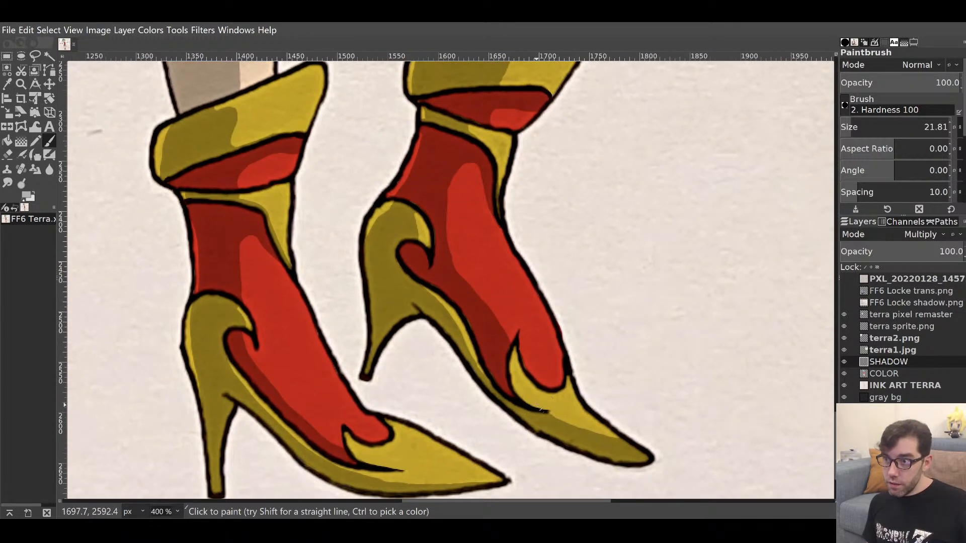
{"action": "mouse_move", "coordinate": [534, 405]}
{"action": "left_mouse_down"}
{"action": "mouse_move", "coordinate": [548, 410]}
{"action": "mouse_move", "coordinate": [514, 383]}
{"action": "mouse_move", "coordinate": [503, 356]}
{"action": "left_mouse_up"}
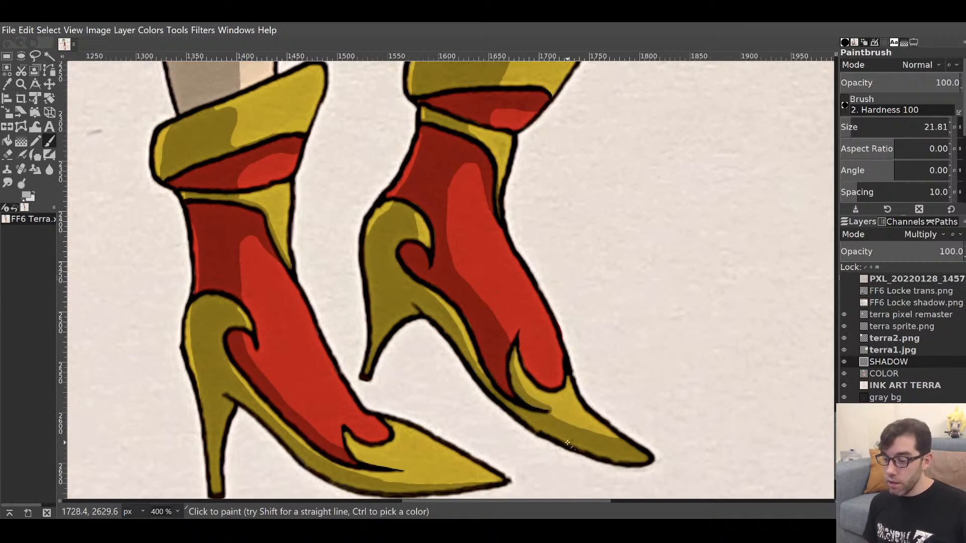
{"action": "key", "text": "shift+e"}
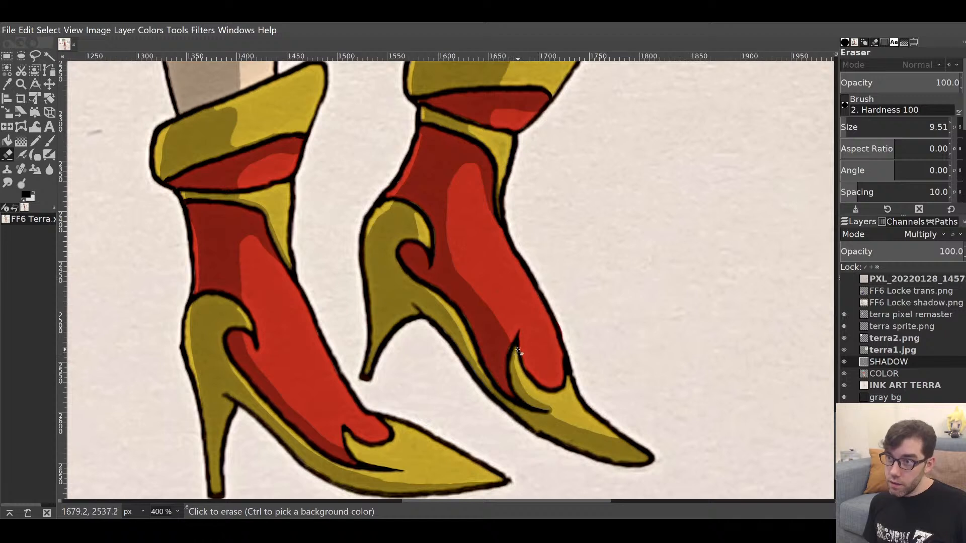
{"action": "left_click_drag", "start_coordinate": [518, 353], "coordinate": [551, 389]}
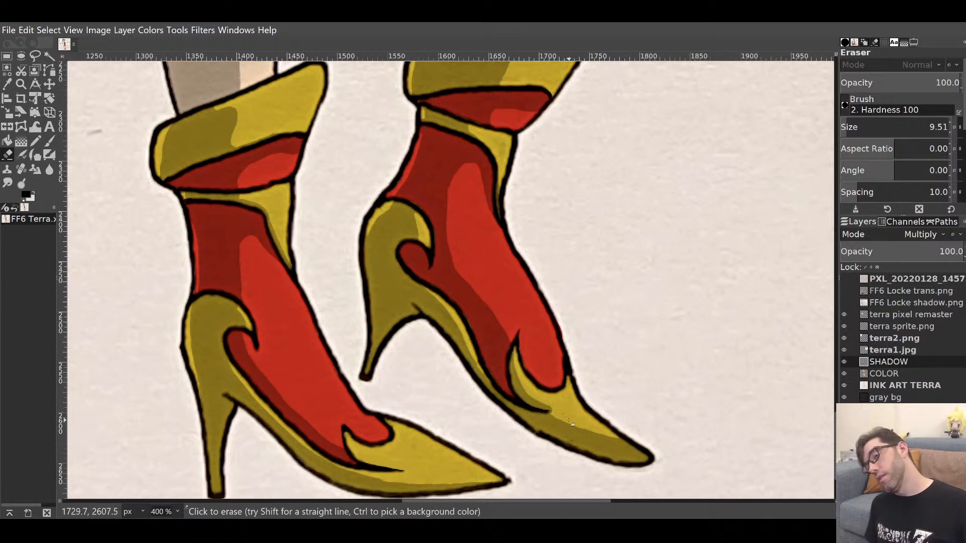
{"action": "key", "text": "p"}
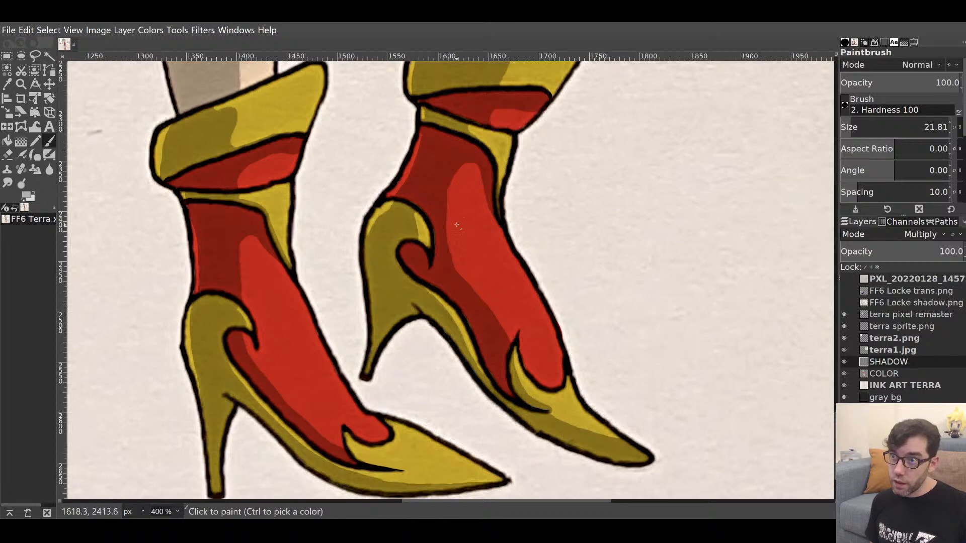
Shade along the left boot's inner shoe line.
{"action": "scroll", "coordinate": [546, 96], "scroll_direction": "down", "scroll_amount": 5}
{"action": "scroll", "coordinate": [546, 95], "scroll_direction": "left", "scroll_amount": 3}
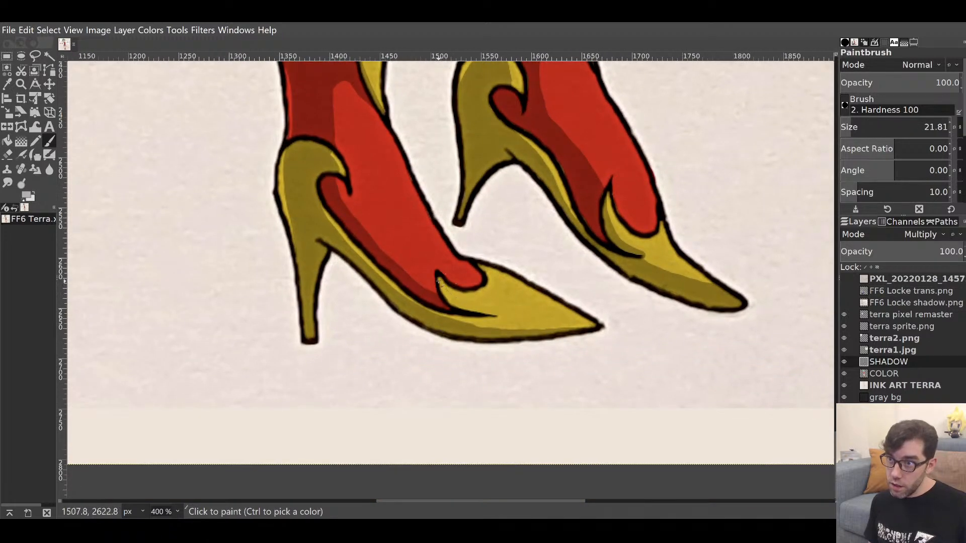
{"action": "left_click_drag", "start_coordinate": [443, 294], "coordinate": [496, 315]}
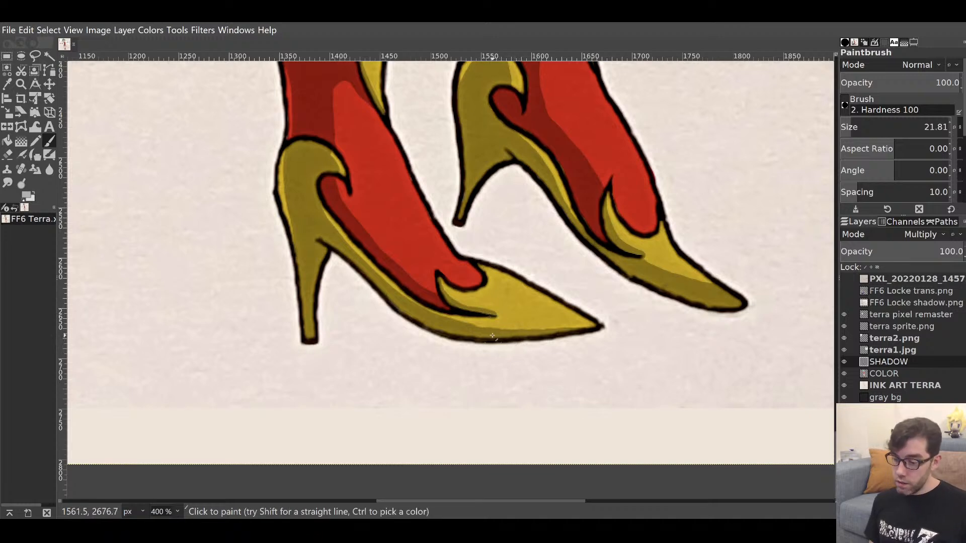
{"action": "scroll", "coordinate": [480, 245], "scroll_direction": "up", "scroll_amount": 4}
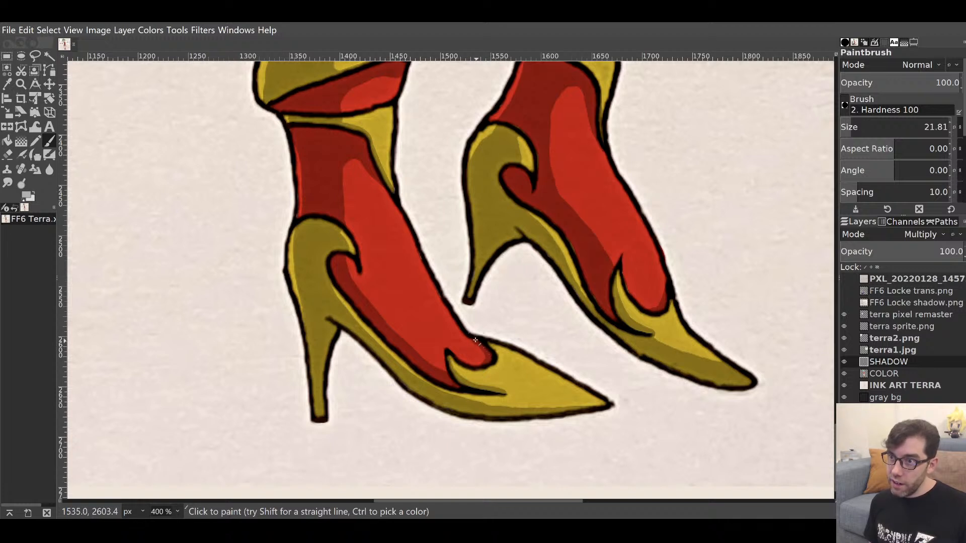
{"action": "key", "text": "shift+e"}
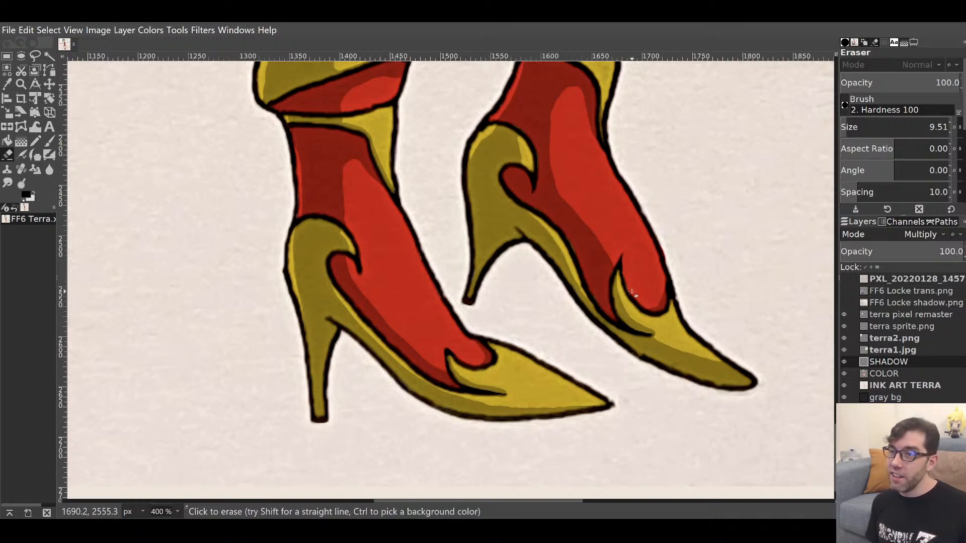
{"action": "key", "text": "p"}
Trim the shadow overspill along the left boot's gold curl.
{"action": "mouse_move", "coordinate": [603, 153]}
{"action": "left_mouse_down"}
{"action": "mouse_move", "coordinate": [536, 276]}
{"action": "mouse_move", "coordinate": [612, 198]}
{"action": "mouse_move", "coordinate": [586, 222]}
{"action": "left_mouse_up"}
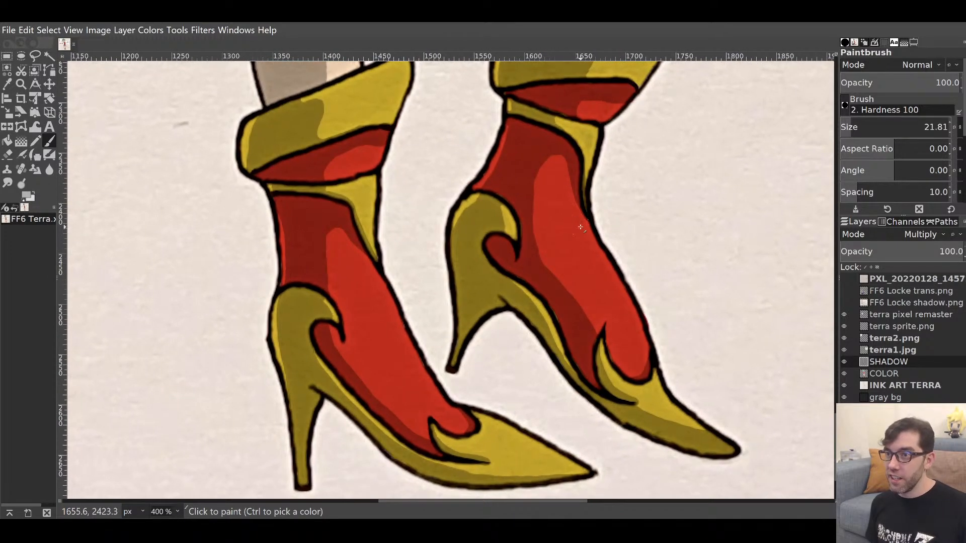
{"action": "key", "text": "shift+e"}
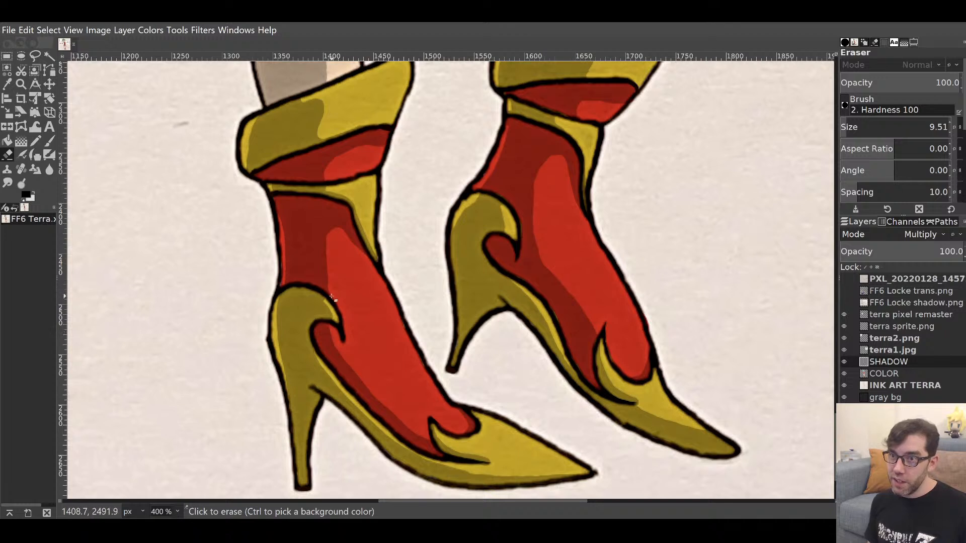
{"action": "left_click_drag", "start_coordinate": [325, 297], "coordinate": [336, 322]}
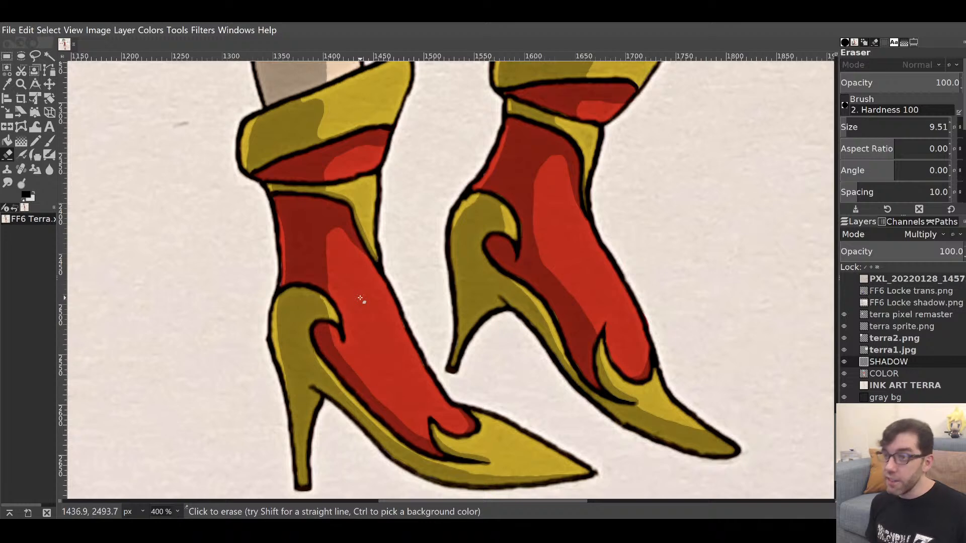
{"action": "key", "text": "p"}
{"action": "left_click_drag", "start_coordinate": [612, 175], "coordinate": [603, 336]}
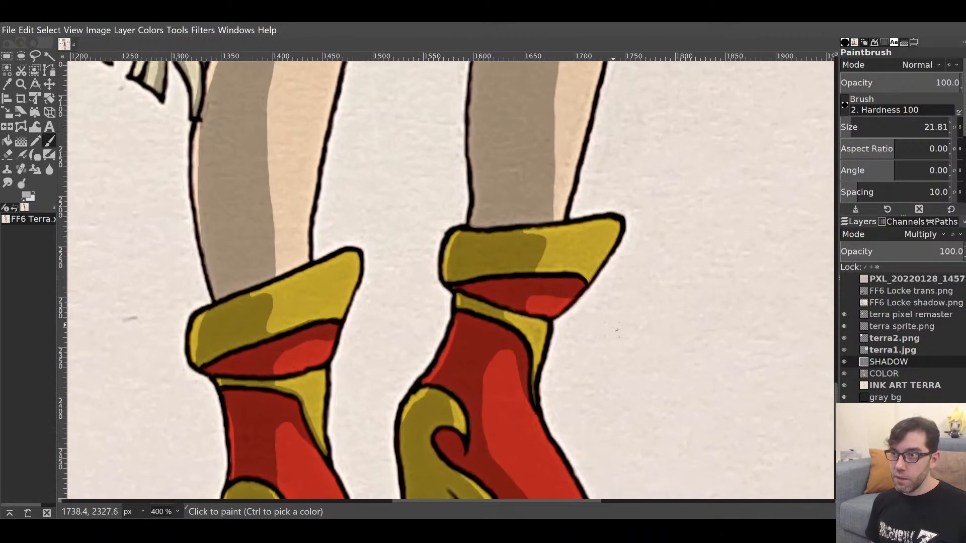
Darken and extend the shadow down the right-hand leg's inner edge, trimming it at the ink line.
{"action": "left_click_drag", "start_coordinate": [623, 173], "coordinate": [579, 352]}
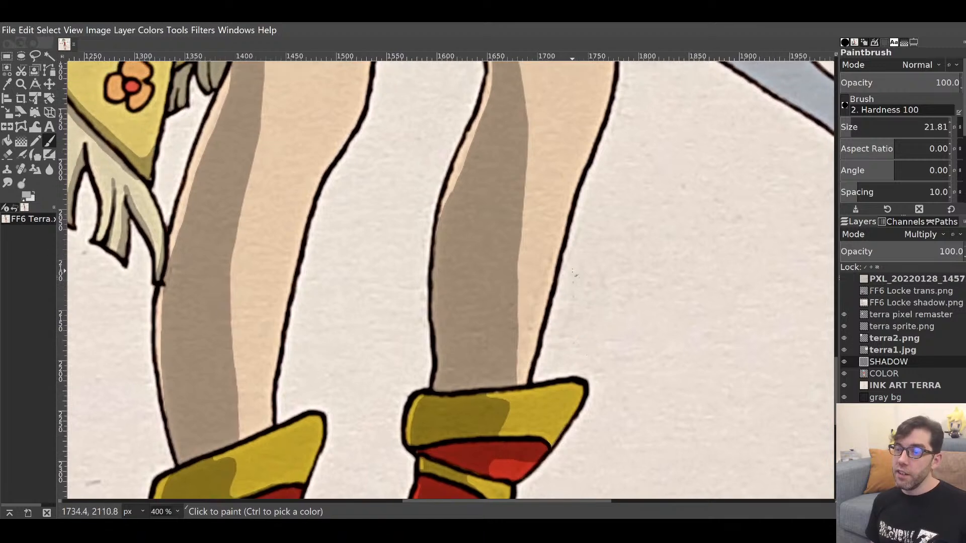
{"action": "left_click_drag", "start_coordinate": [557, 222], "coordinate": [543, 361]}
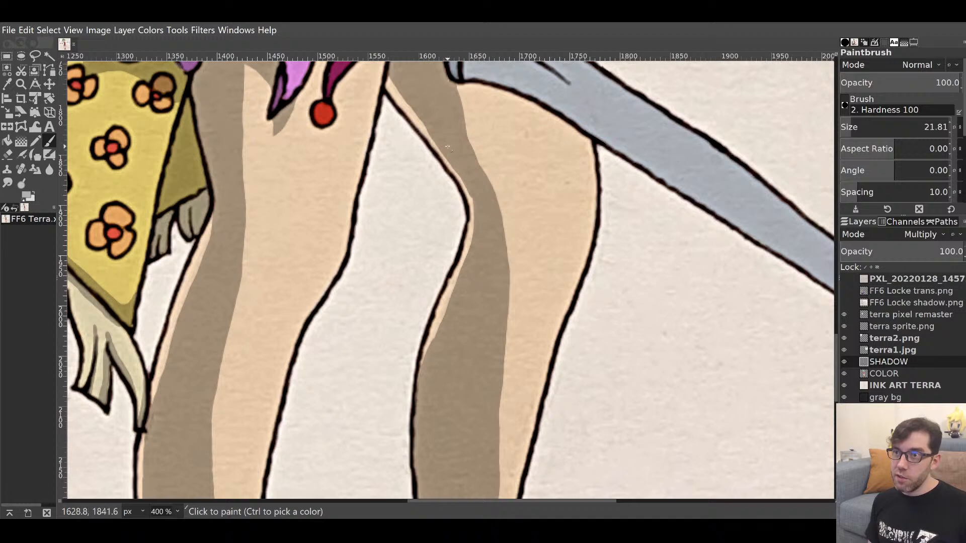
{"action": "mouse_move", "coordinate": [455, 159]}
{"action": "left_mouse_down"}
{"action": "mouse_move", "coordinate": [468, 193]}
{"action": "mouse_move", "coordinate": [466, 256]}
{"action": "left_mouse_up"}
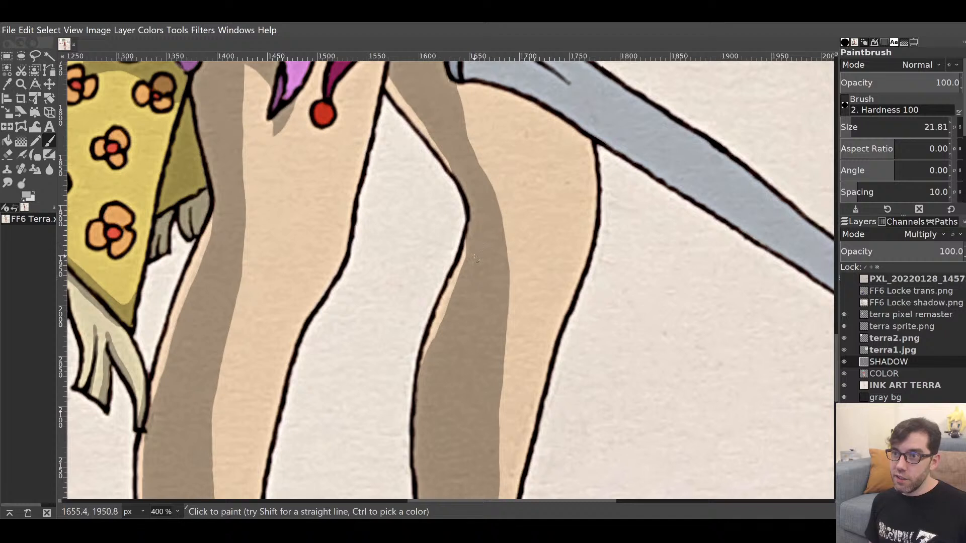
{"action": "left_click_drag", "start_coordinate": [475, 245], "coordinate": [471, 263]}
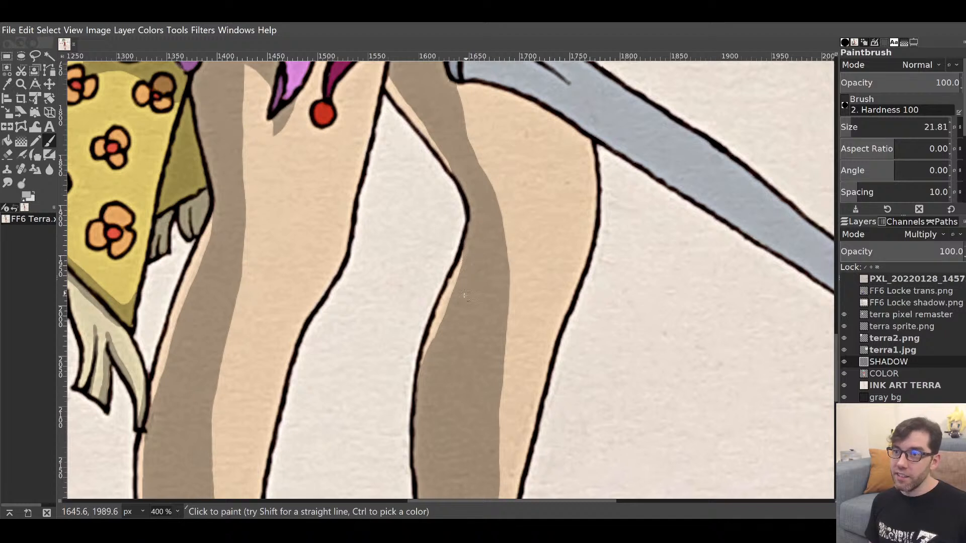
{"action": "key", "text": "shift+e"}
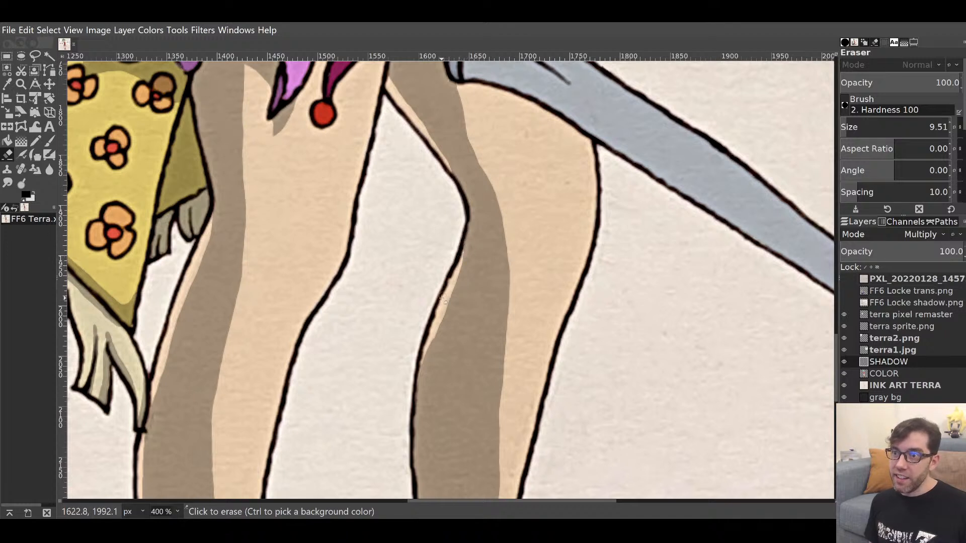
{"action": "left_click_drag", "start_coordinate": [436, 311], "coordinate": [420, 360]}
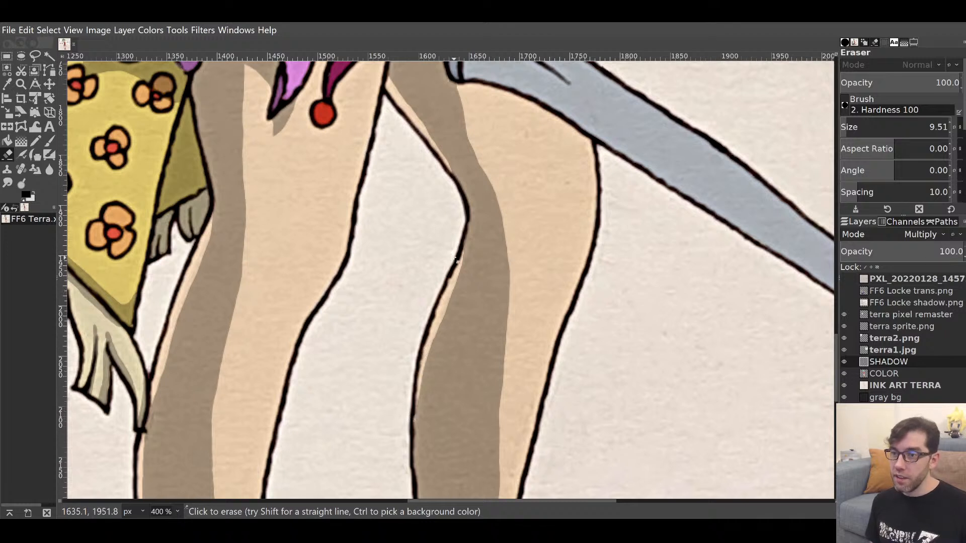
{"action": "key", "text": "p"}
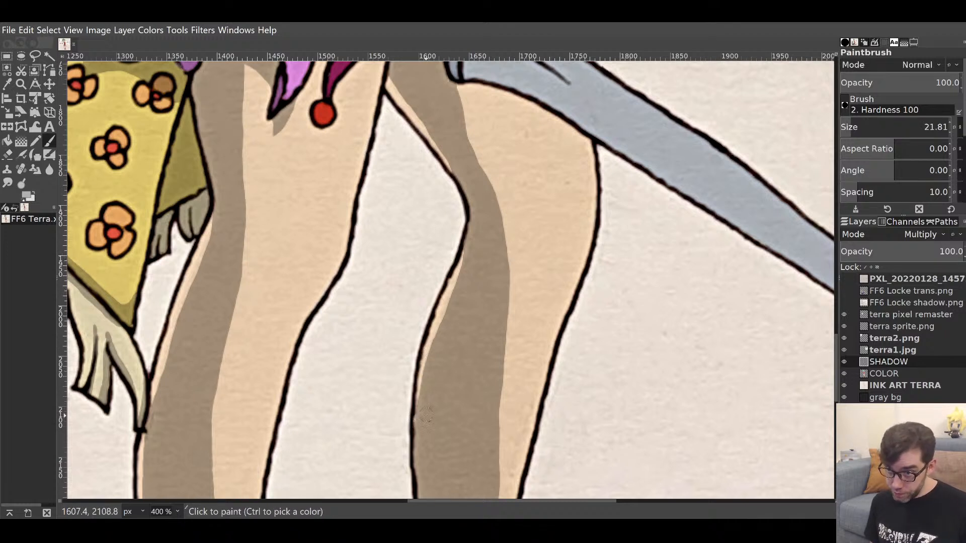
{"action": "left_click_drag", "start_coordinate": [538, 269], "coordinate": [604, 447]}
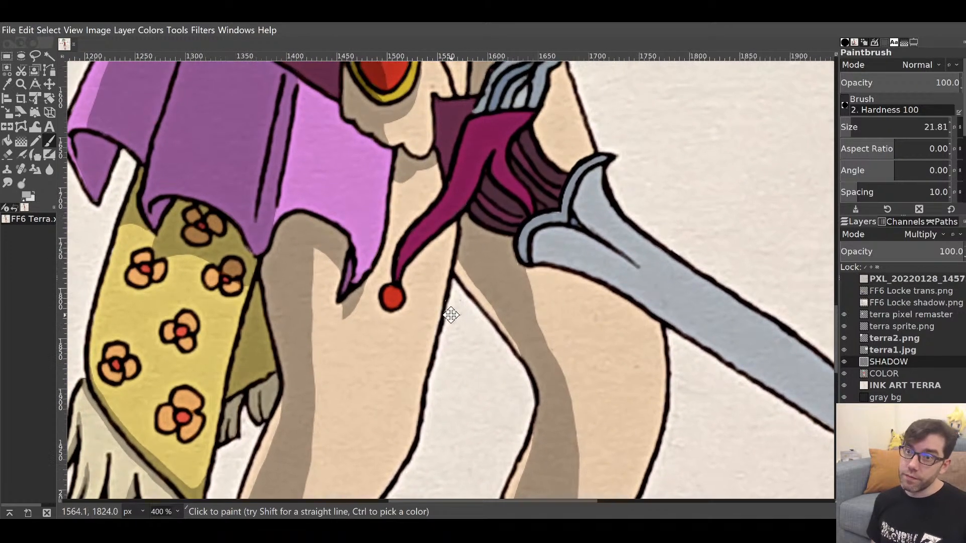
{"action": "left_click_drag", "start_coordinate": [448, 312], "coordinate": [476, 112]}
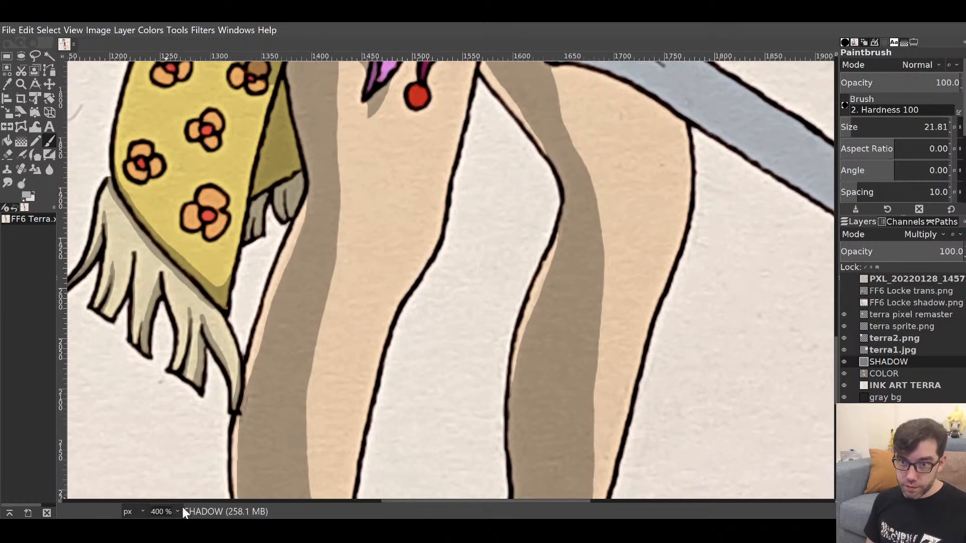
Zoom out from 100% to view the whole illustration with its finished leg and boot shading.
{"action": "left_click", "coordinate": [168, 453]}
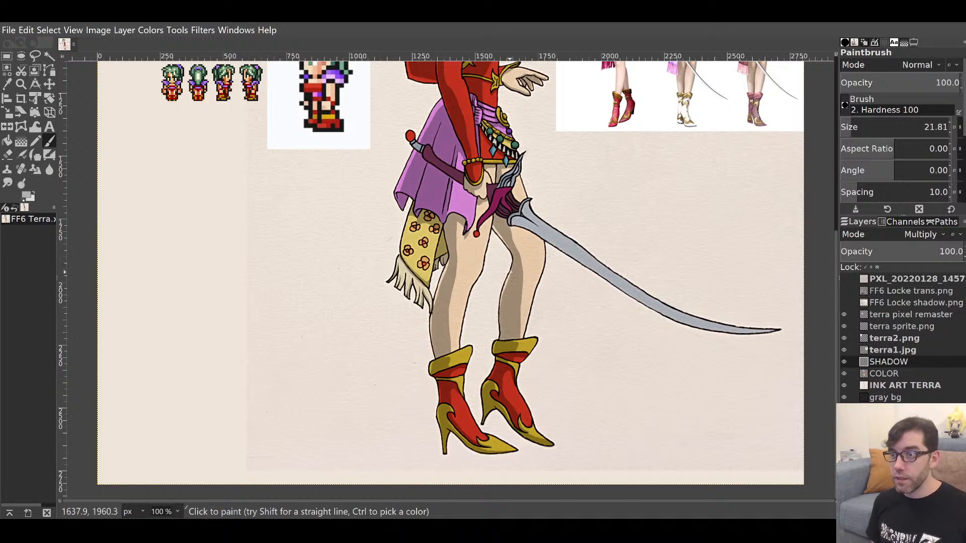
{"action": "mouse_move", "coordinate": [511, 257]}
{"action": "left_mouse_down"}
{"action": "mouse_move", "coordinate": [457, 375]}
{"action": "mouse_move", "coordinate": [469, 483]}
{"action": "mouse_move", "coordinate": [473, 298]}
{"action": "left_mouse_up"}
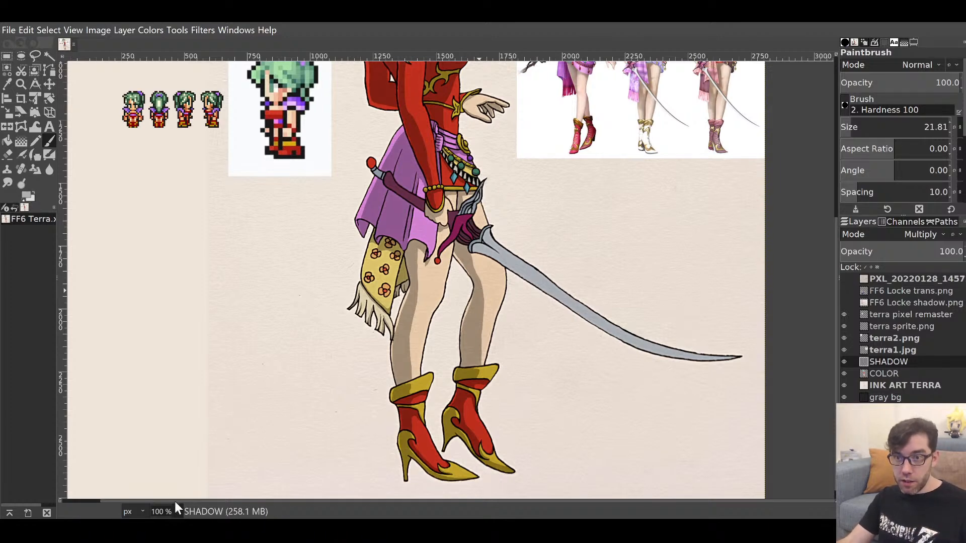
{"action": "key", "text": "shift+2"}
{"action": "key", "text": "m"}
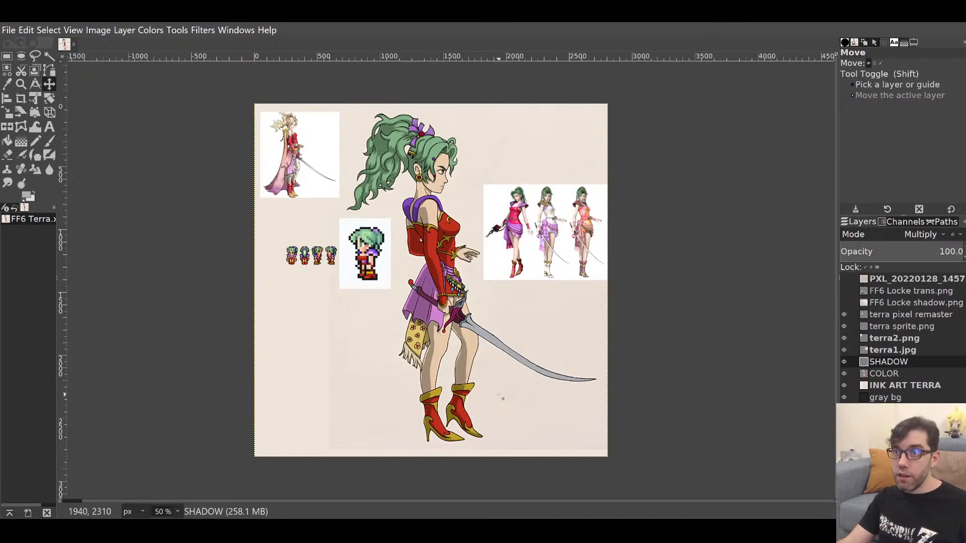
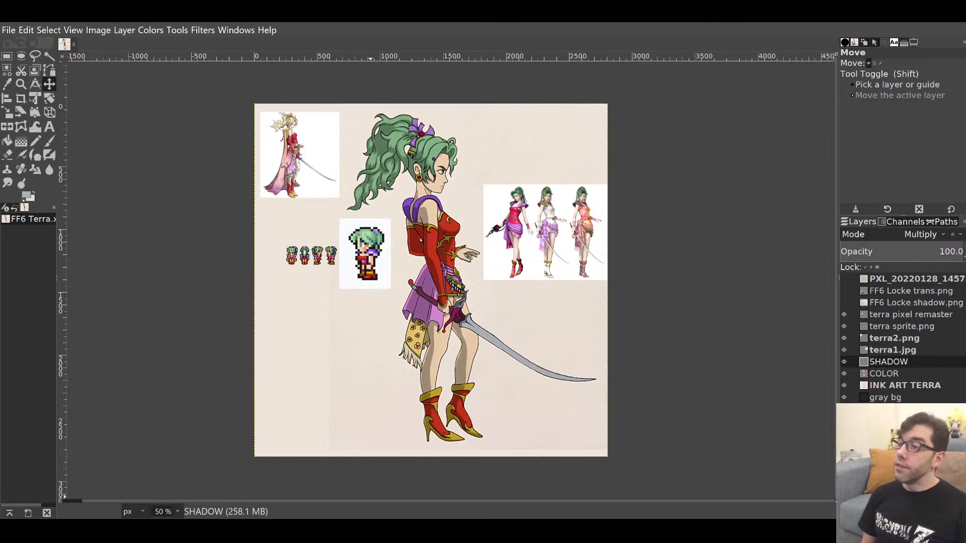
Switch to the Paintbrush and zoom the Terra artwork to 100%.
{"action": "key", "text": "p"}
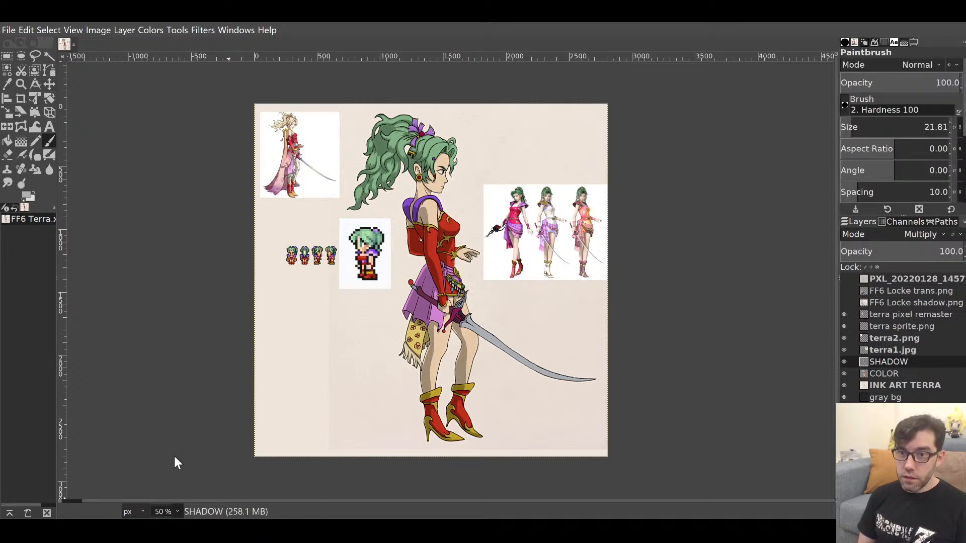
{"action": "key", "text": "1"}
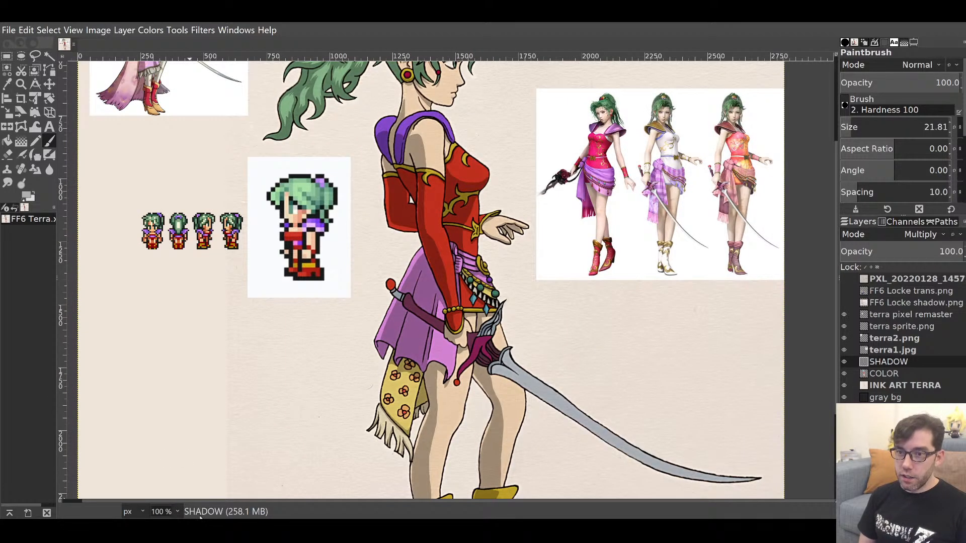
Zoom in on the red pommel and shade its lower part, trimming the shadow's top edge.
{"action": "key", "text": "2"}
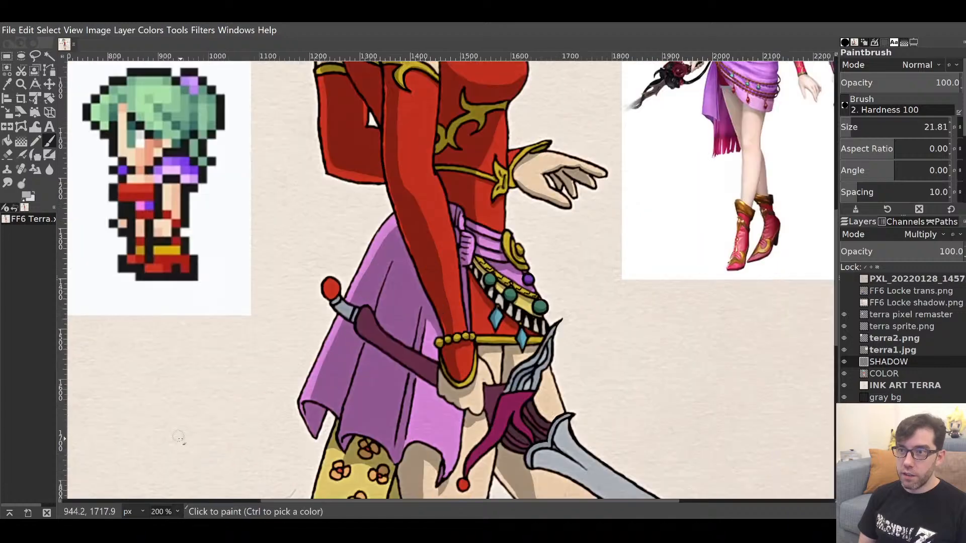
{"action": "left_click_drag", "start_coordinate": [488, 435], "coordinate": [458, 113]}
{"action": "left_click_drag", "start_coordinate": [518, 418], "coordinate": [513, 444]}
{"action": "left_click_drag", "start_coordinate": [565, 225], "coordinate": [559, 431]}
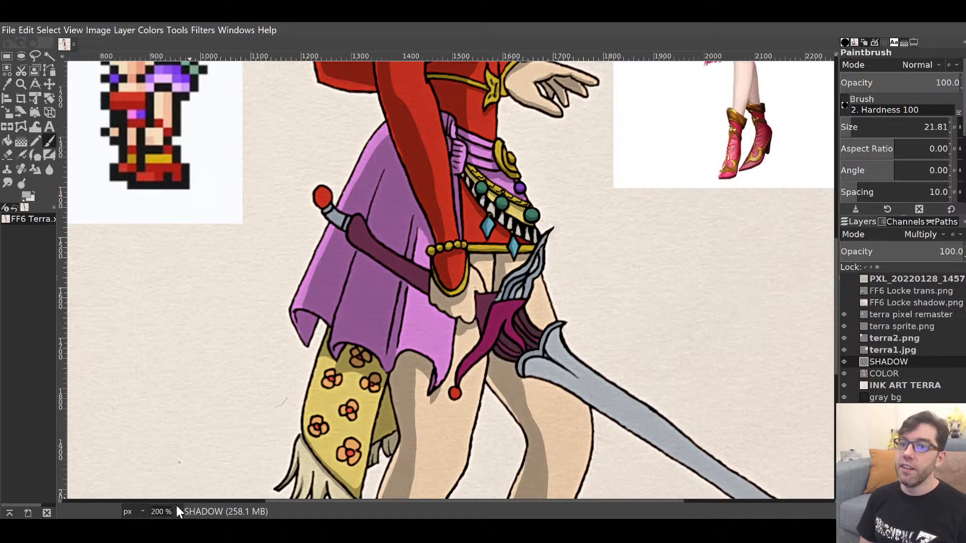
{"action": "key", "text": "3"}
{"action": "left_click_drag", "start_coordinate": [327, 290], "coordinate": [541, 419]}
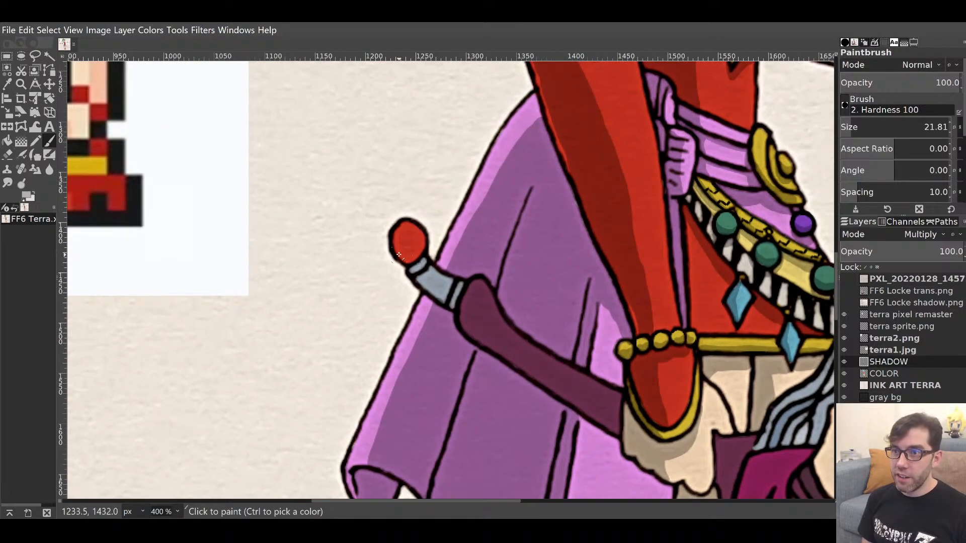
{"action": "mouse_move", "coordinate": [394, 246]}
{"action": "left_mouse_down"}
{"action": "mouse_move", "coordinate": [416, 259]}
{"action": "mouse_move", "coordinate": [423, 245]}
{"action": "left_mouse_up"}
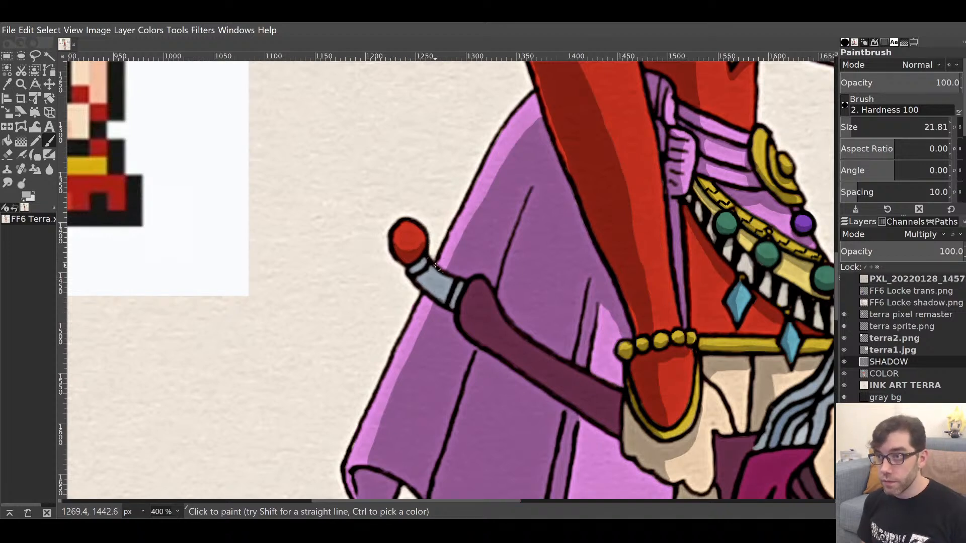
{"action": "key", "text": "shift+e"}
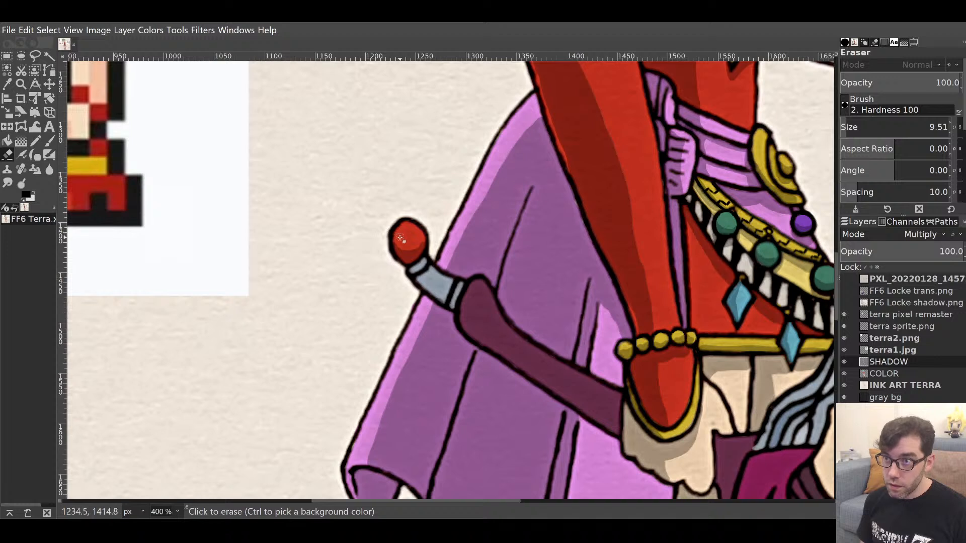
{"action": "left_click_drag", "start_coordinate": [396, 242], "coordinate": [425, 234]}
{"action": "key", "text": "p"}
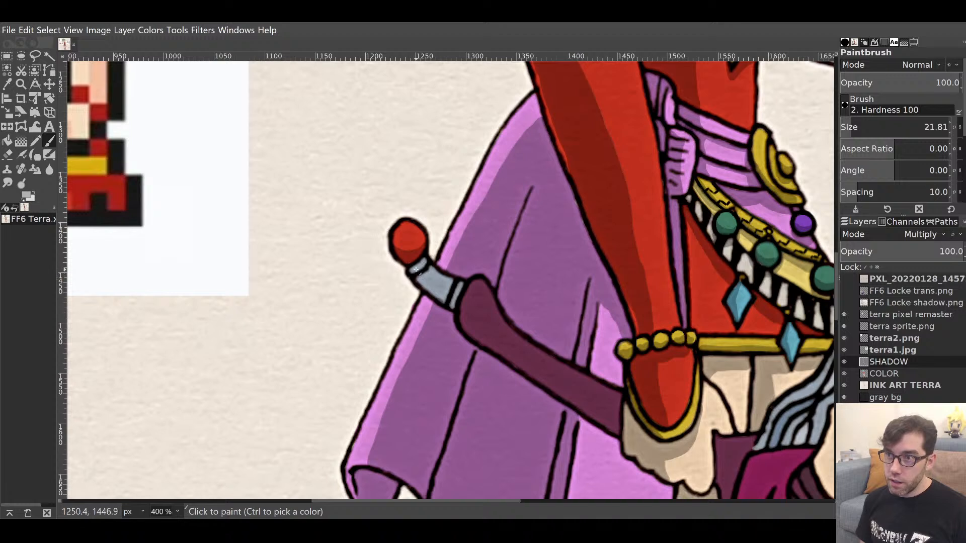
Darken the grey sword grip and shade the purple sheath down to its end.
{"action": "left_click", "coordinate": [418, 271]}
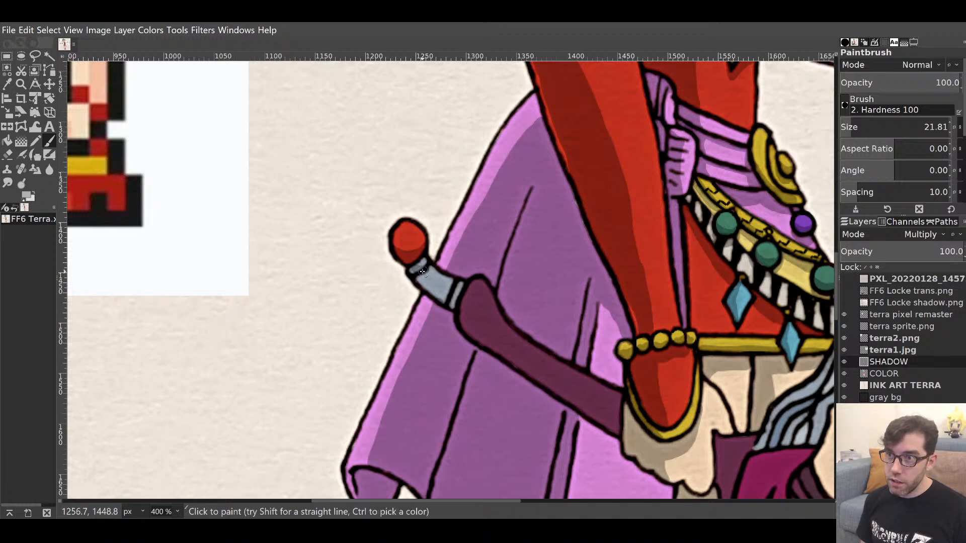
{"action": "left_click_drag", "start_coordinate": [420, 274], "coordinate": [451, 298]}
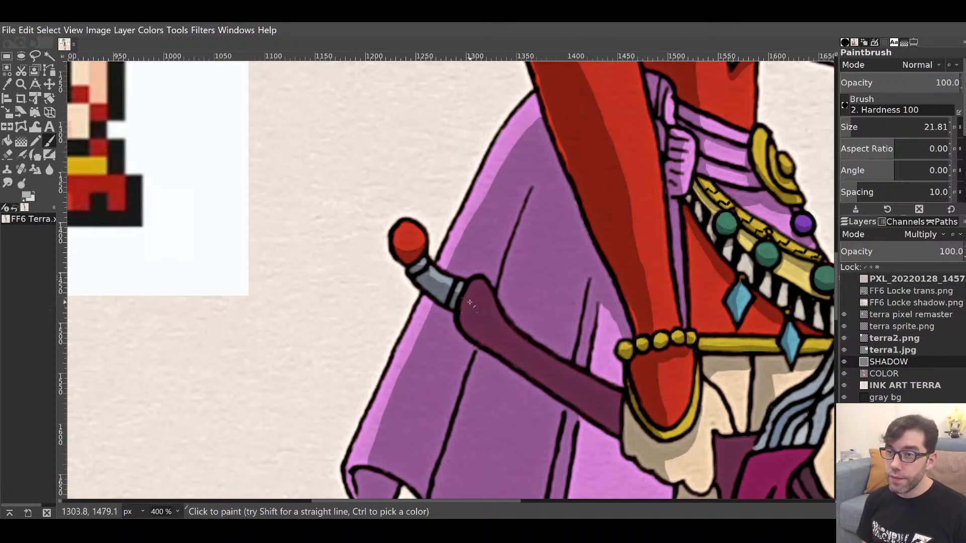
{"action": "mouse_move", "coordinate": [467, 291]}
{"action": "left_mouse_down"}
{"action": "mouse_move", "coordinate": [467, 318]}
{"action": "mouse_move", "coordinate": [469, 285]}
{"action": "mouse_move", "coordinate": [479, 327]}
{"action": "mouse_move", "coordinate": [469, 314]}
{"action": "mouse_move", "coordinate": [468, 329]}
{"action": "mouse_move", "coordinate": [489, 339]}
{"action": "mouse_move", "coordinate": [481, 327]}
{"action": "mouse_move", "coordinate": [618, 435]}
{"action": "left_mouse_up"}
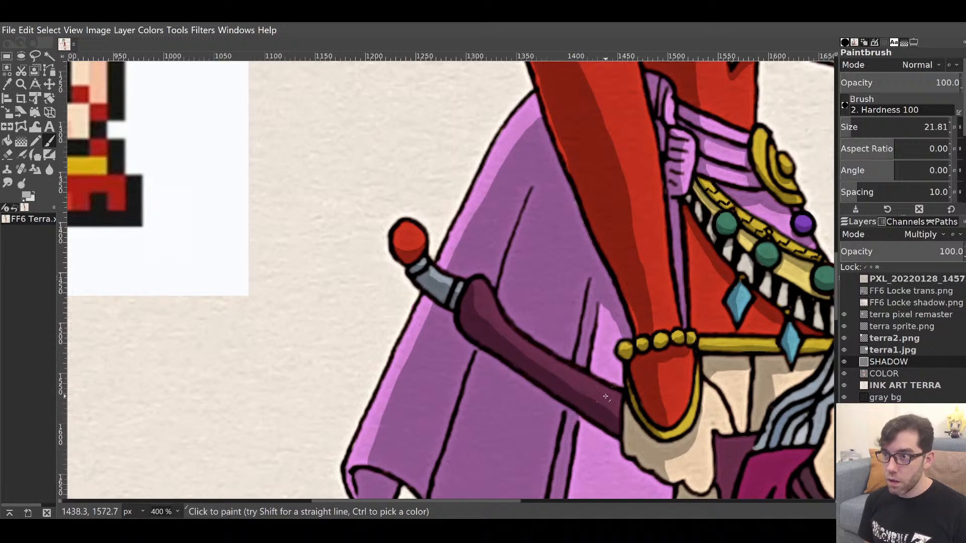
{"action": "left_click_drag", "start_coordinate": [619, 396], "coordinate": [619, 428]}
{"action": "left_click_drag", "start_coordinate": [654, 457], "coordinate": [481, 268]}
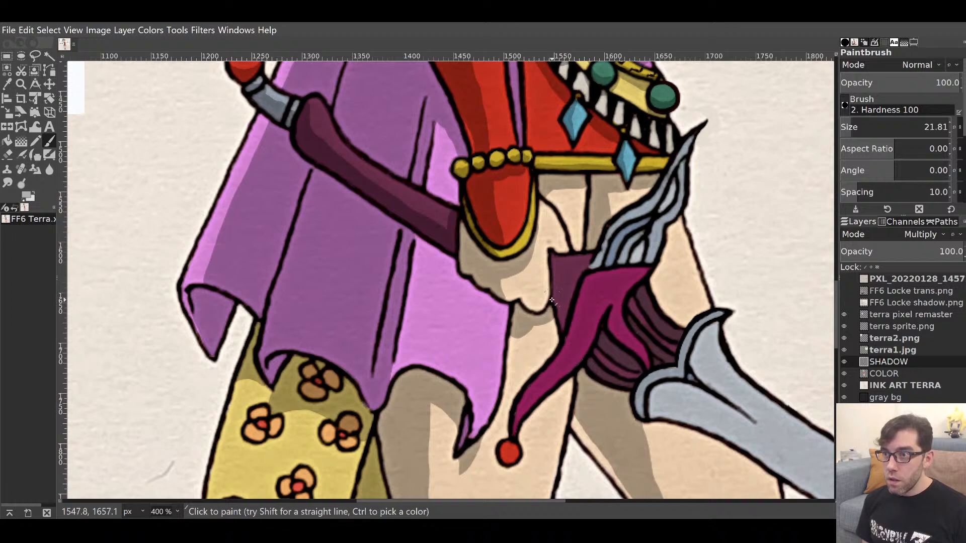
Shade beside the tassel and over its red ball, erasing a small bright highlight.
{"action": "mouse_move", "coordinate": [522, 304]}
{"action": "left_mouse_down"}
{"action": "mouse_move", "coordinate": [560, 286]}
{"action": "mouse_move", "coordinate": [552, 302]}
{"action": "mouse_move", "coordinate": [559, 250]}
{"action": "mouse_move", "coordinate": [562, 331]}
{"action": "mouse_move", "coordinate": [570, 308]}
{"action": "mouse_move", "coordinate": [563, 278]}
{"action": "mouse_move", "coordinate": [582, 329]}
{"action": "mouse_move", "coordinate": [603, 209]}
{"action": "left_mouse_up"}
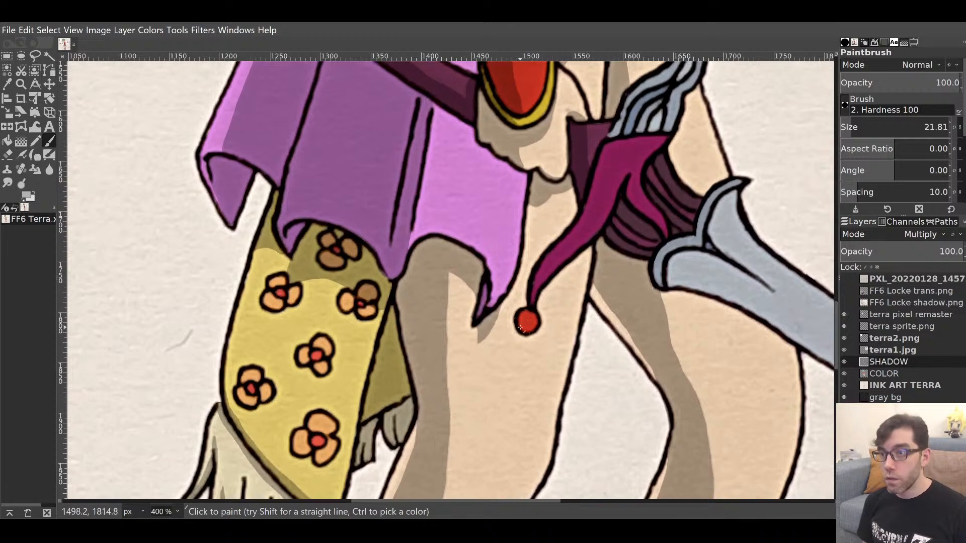
{"action": "left_click_drag", "start_coordinate": [520, 318], "coordinate": [538, 326]}
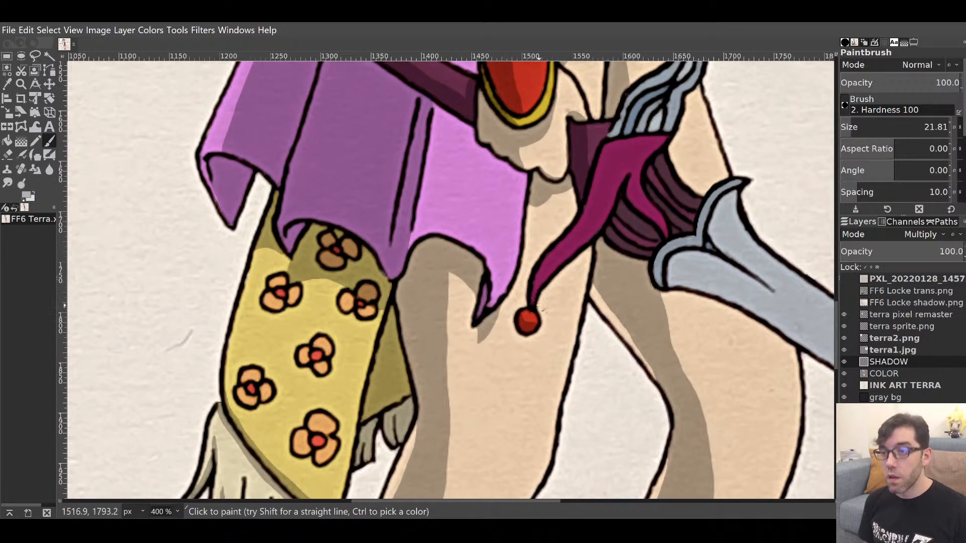
{"action": "key", "text": "shift+e"}
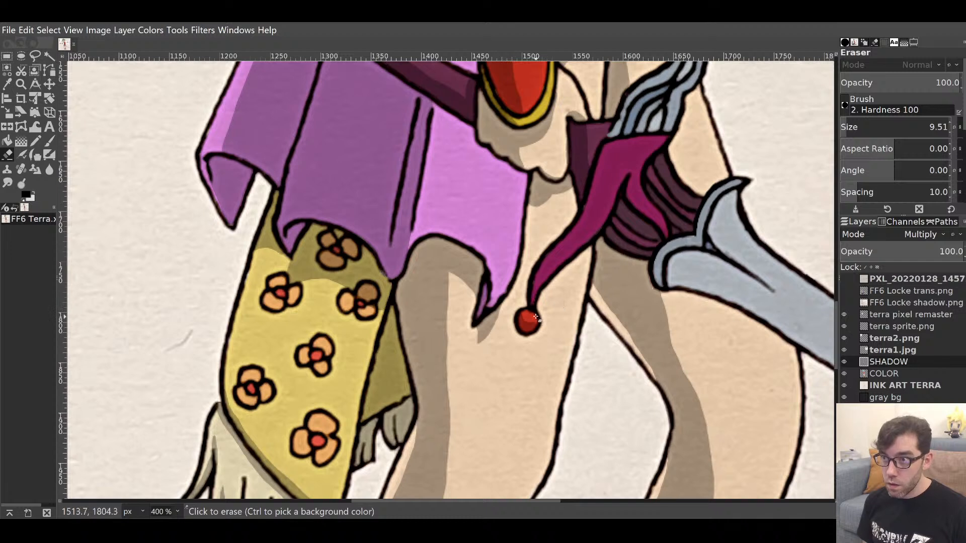
{"action": "mouse_move", "coordinate": [535, 317]}
{"action": "left_mouse_down"}
{"action": "mouse_move", "coordinate": [528, 311]}
{"action": "mouse_move", "coordinate": [532, 318]}
{"action": "left_mouse_up"}
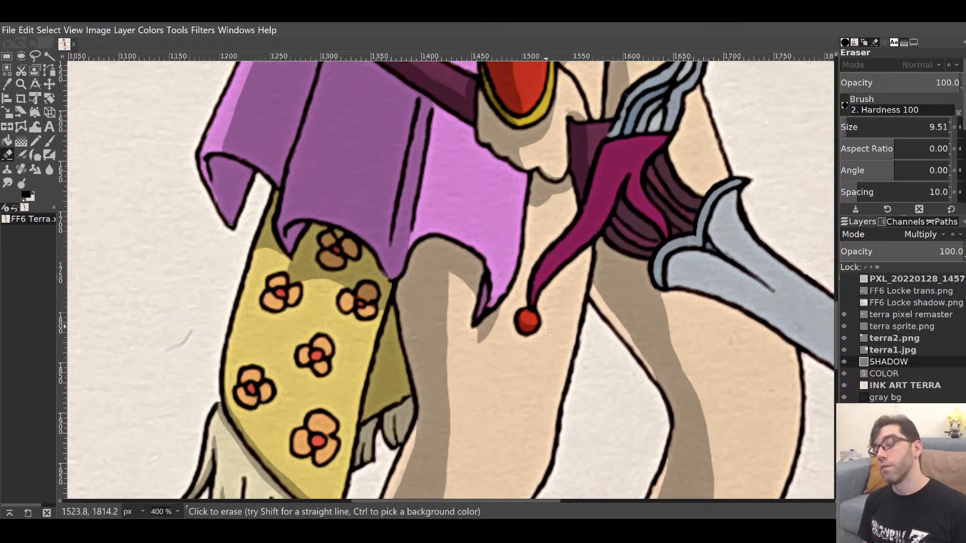
{"action": "key", "text": "p"}
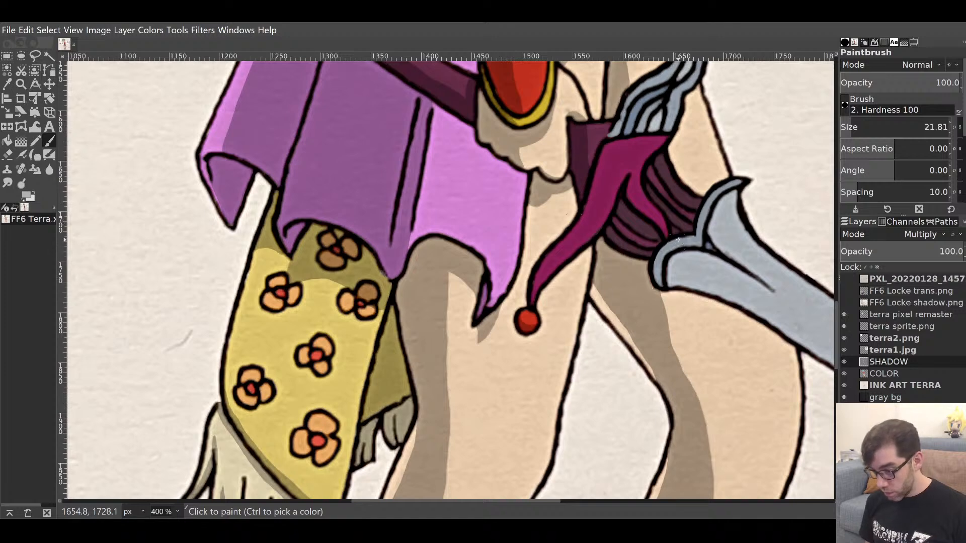
{"action": "left_click_drag", "start_coordinate": [662, 238], "coordinate": [616, 286]}
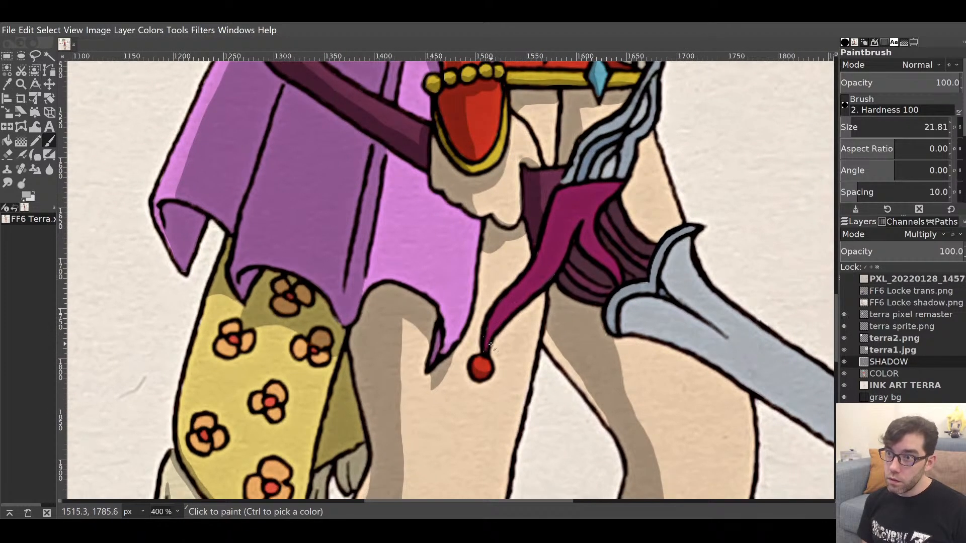
Shrink the brush to 8.96 and paint thin shadows along the magenta tassel and silver fringe strands.
{"action": "left_click", "coordinate": [846, 129]}
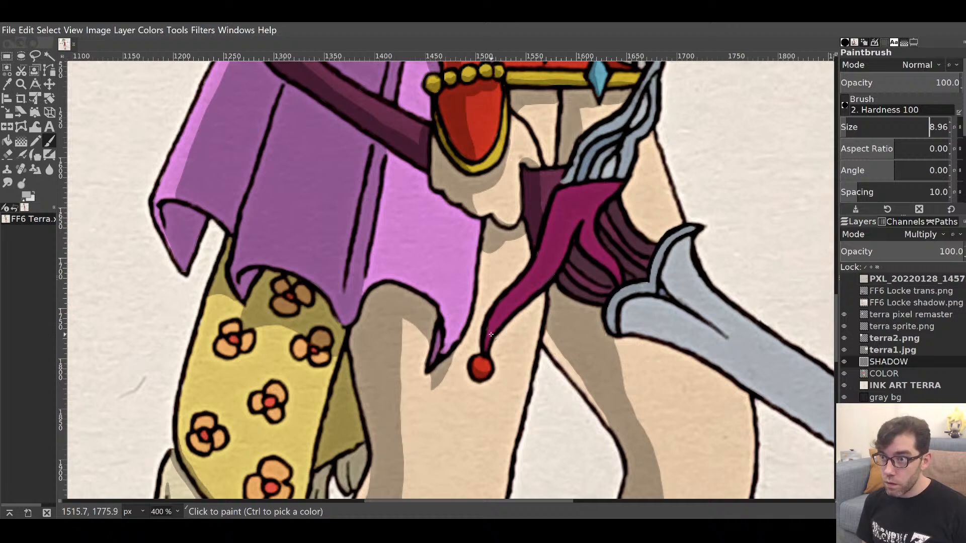
{"action": "left_click_drag", "start_coordinate": [488, 349], "coordinate": [510, 313]}
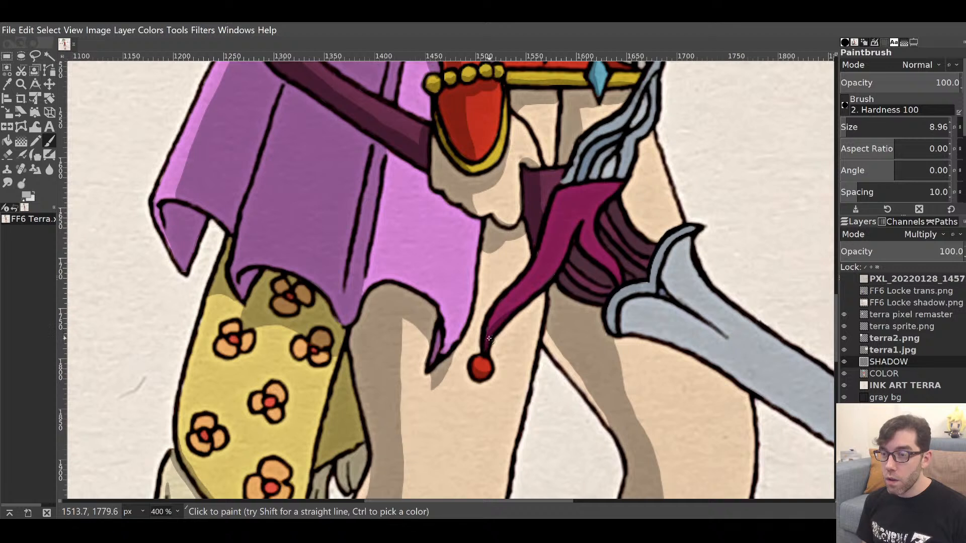
{"action": "mouse_move", "coordinate": [511, 292]}
{"action": "left_mouse_down"}
{"action": "mouse_move", "coordinate": [492, 324]}
{"action": "mouse_move", "coordinate": [535, 268]}
{"action": "mouse_move", "coordinate": [564, 187]}
{"action": "left_mouse_up"}
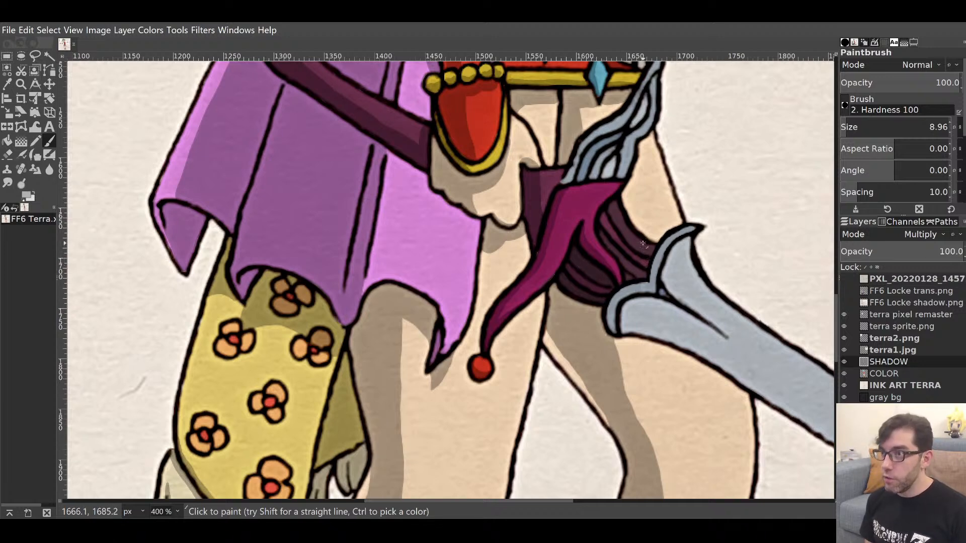
{"action": "left_click_drag", "start_coordinate": [567, 276], "coordinate": [568, 275]}
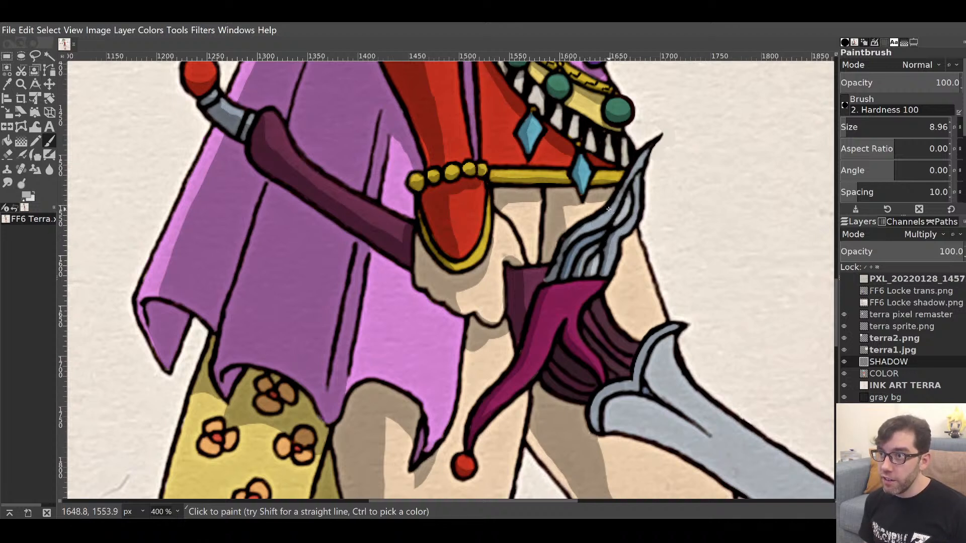
{"action": "left_click_drag", "start_coordinate": [614, 227], "coordinate": [626, 202]}
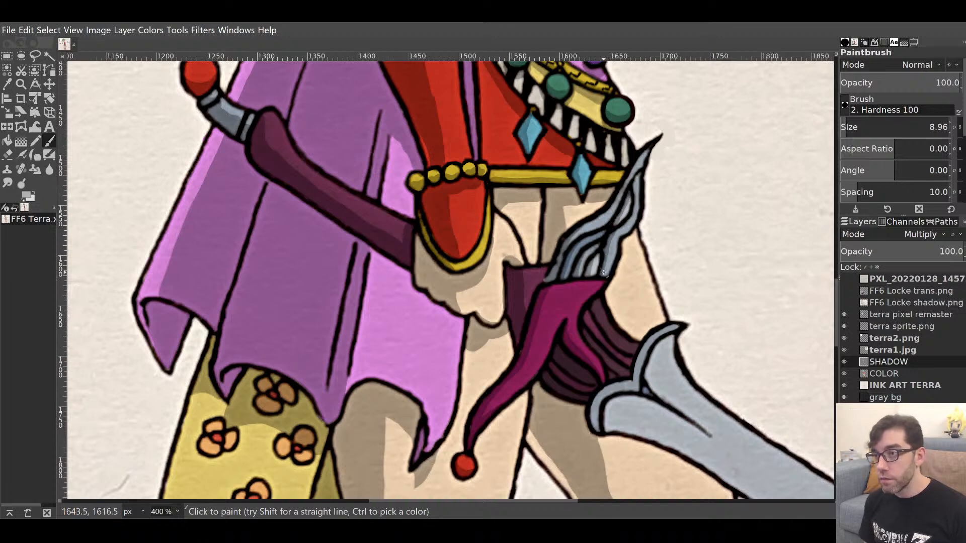
{"action": "left_click_drag", "start_coordinate": [603, 275], "coordinate": [608, 243]}
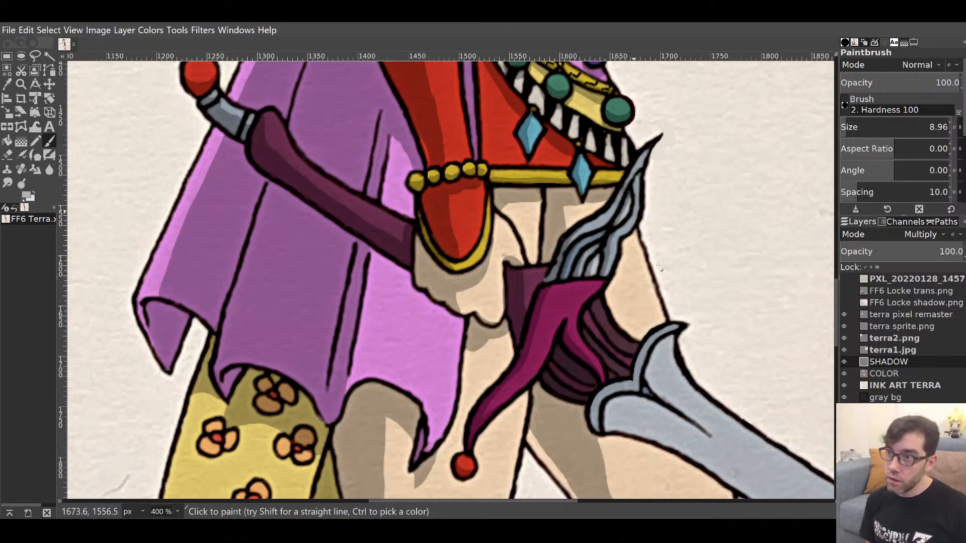
{"action": "left_click_drag", "start_coordinate": [653, 323], "coordinate": [529, 170]}
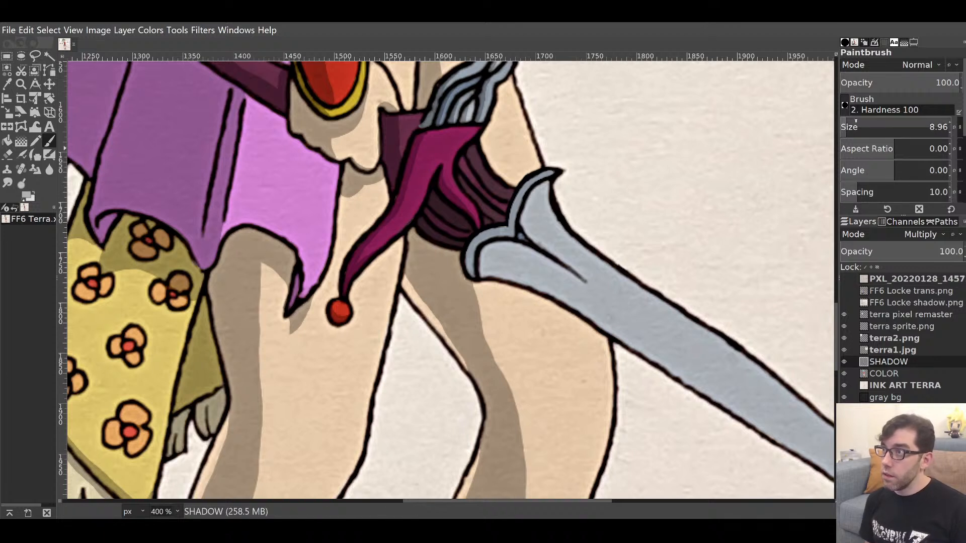
Enlarge the brush to 21.01 and shade the top edge and body of the sword guard.
{"action": "left_click_drag", "start_coordinate": [847, 126], "coordinate": [850, 126]}
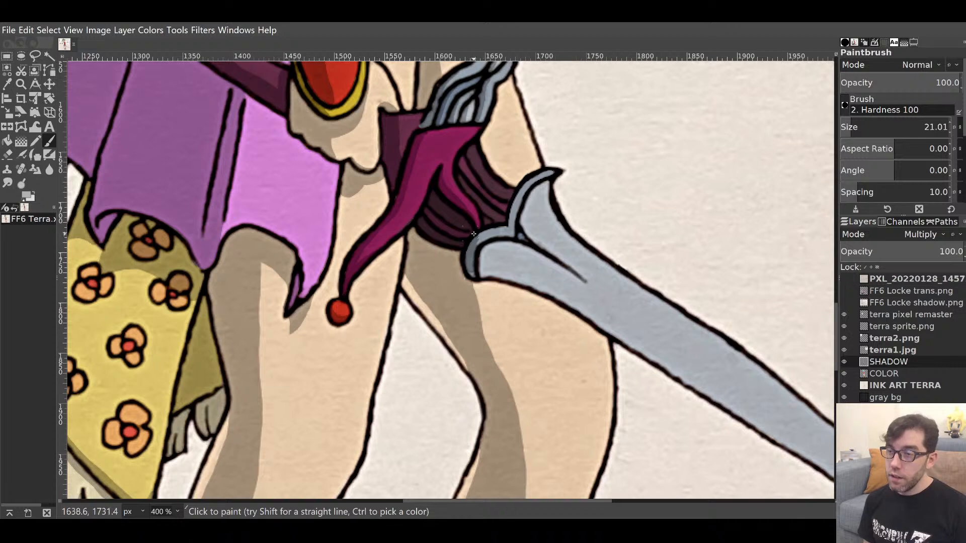
{"action": "mouse_move", "coordinate": [503, 227]}
{"action": "left_mouse_down"}
{"action": "mouse_move", "coordinate": [474, 252]}
{"action": "mouse_move", "coordinate": [504, 233]}
{"action": "left_mouse_up"}
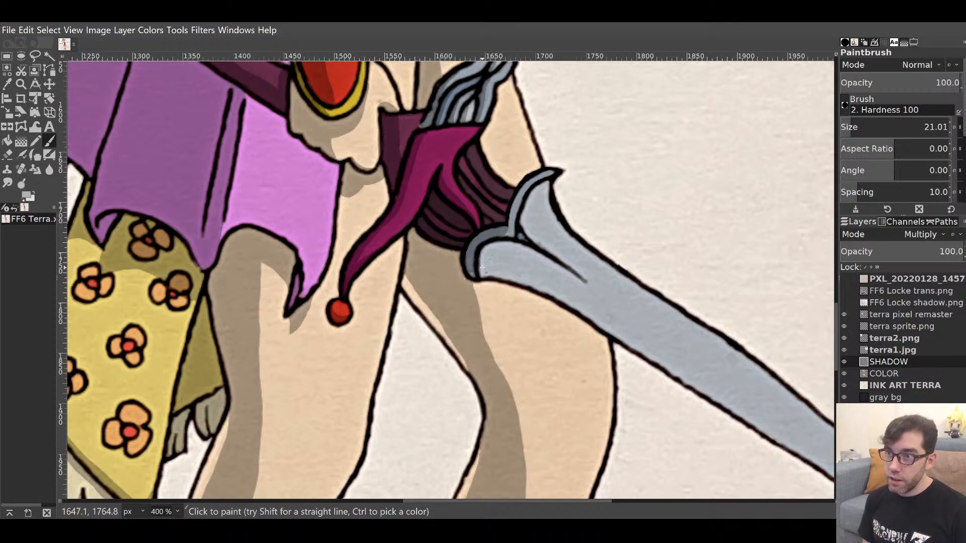
{"action": "mouse_move", "coordinate": [481, 265]}
{"action": "left_mouse_down"}
{"action": "mouse_move", "coordinate": [539, 260]}
{"action": "mouse_move", "coordinate": [509, 246]}
{"action": "mouse_move", "coordinate": [479, 268]}
{"action": "mouse_move", "coordinate": [506, 263]}
{"action": "mouse_move", "coordinate": [479, 269]}
{"action": "mouse_move", "coordinate": [551, 273]}
{"action": "mouse_move", "coordinate": [507, 262]}
{"action": "mouse_move", "coordinate": [557, 278]}
{"action": "mouse_move", "coordinate": [522, 261]}
{"action": "mouse_move", "coordinate": [573, 281]}
{"action": "mouse_move", "coordinate": [521, 256]}
{"action": "mouse_move", "coordinate": [558, 271]}
{"action": "mouse_move", "coordinate": [537, 257]}
{"action": "mouse_move", "coordinate": [597, 301]}
{"action": "mouse_move", "coordinate": [540, 269]}
{"action": "mouse_move", "coordinate": [627, 301]}
{"action": "mouse_move", "coordinate": [481, 222]}
{"action": "mouse_move", "coordinate": [452, 220]}
{"action": "mouse_move", "coordinate": [420, 177]}
{"action": "mouse_move", "coordinate": [373, 159]}
{"action": "mouse_move", "coordinate": [370, 173]}
{"action": "mouse_move", "coordinate": [389, 183]}
{"action": "mouse_move", "coordinate": [371, 165]}
{"action": "mouse_move", "coordinate": [456, 217]}
{"action": "left_mouse_up"}
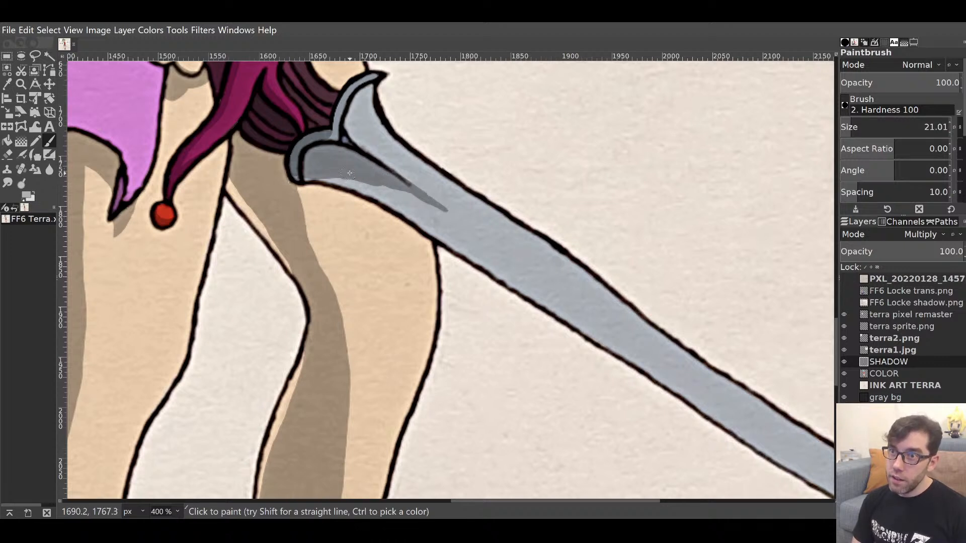
Paint a shadow along the blade near the guard and trim its upper edge.
{"action": "mouse_move", "coordinate": [351, 176]}
{"action": "left_mouse_down"}
{"action": "mouse_move", "coordinate": [432, 200]}
{"action": "mouse_move", "coordinate": [493, 242]}
{"action": "left_mouse_up"}
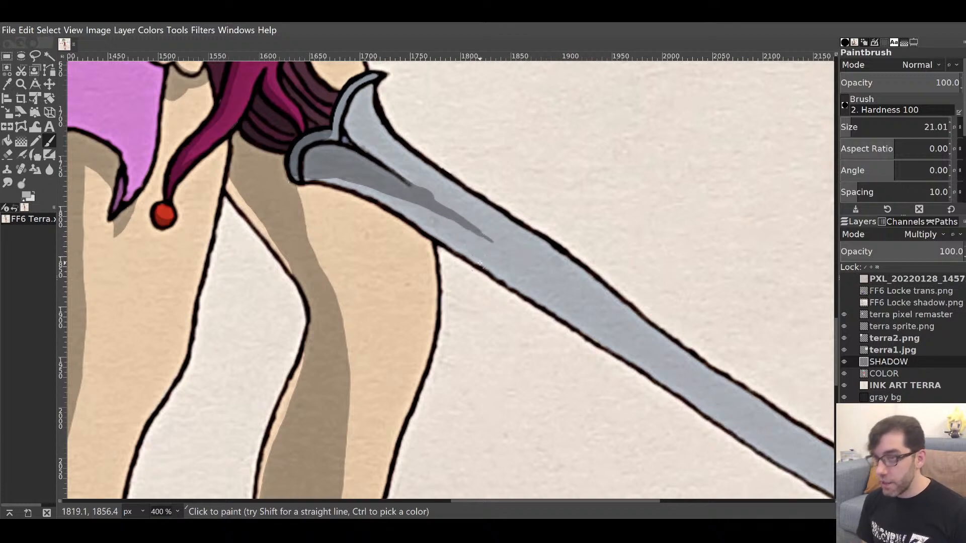
{"action": "key", "text": "shift+e"}
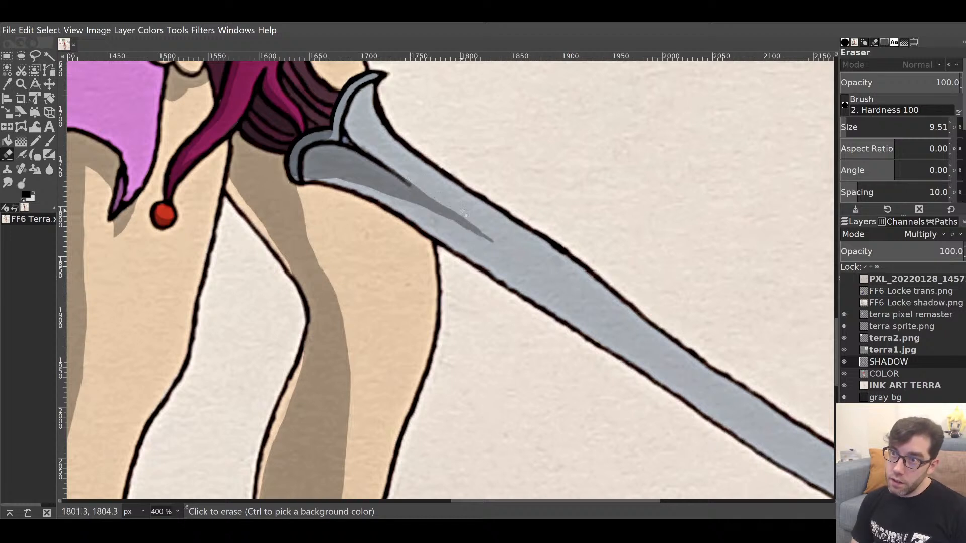
{"action": "left_click_drag", "start_coordinate": [491, 231], "coordinate": [471, 219]}
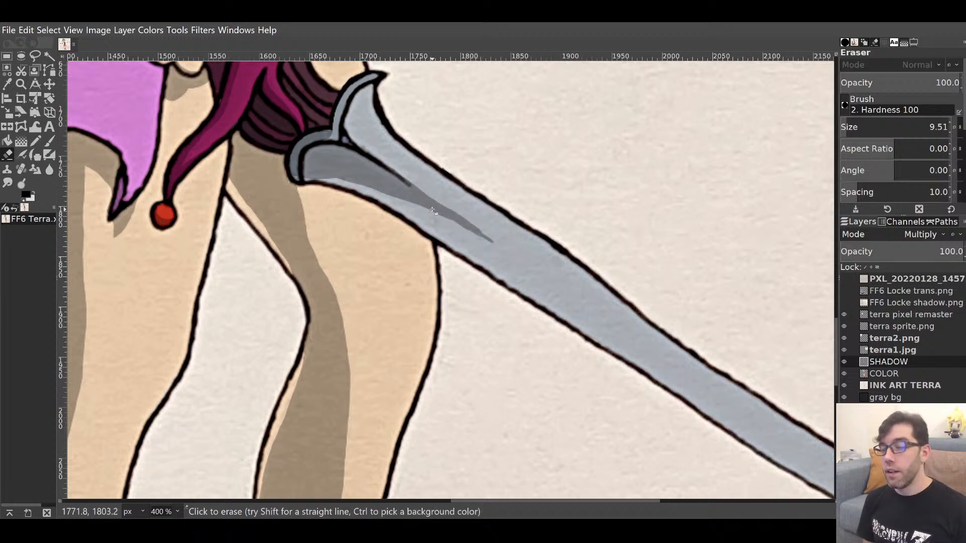
Extend a darker shadow along the blade's lower edge from the guard toward the tip.
{"action": "key", "text": "p"}
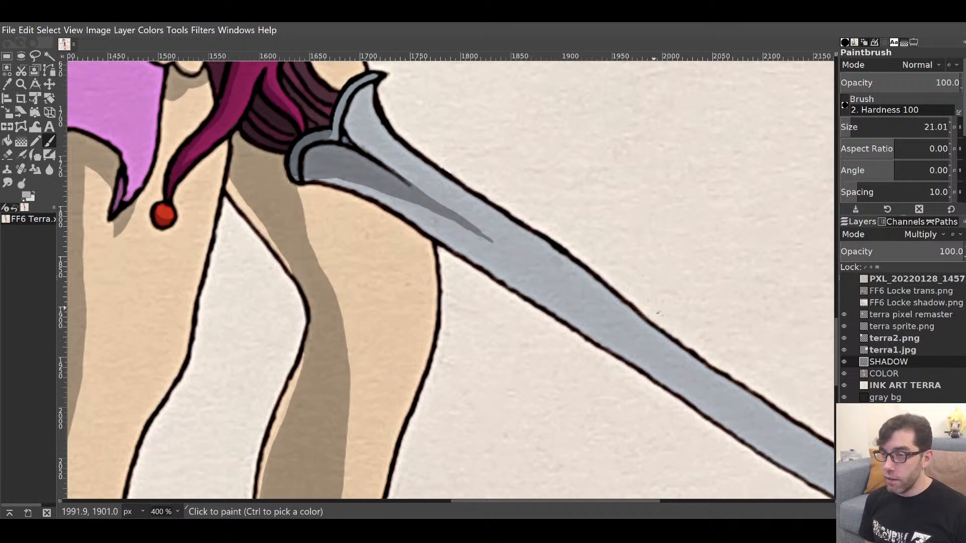
{"action": "left_click_drag", "start_coordinate": [658, 309], "coordinate": [537, 347]}
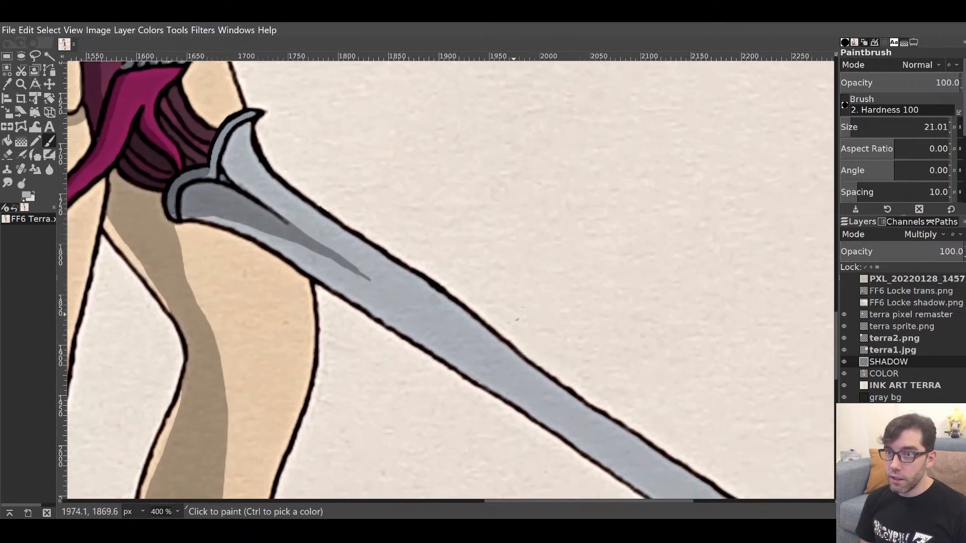
{"action": "left_click", "coordinate": [178, 216]}
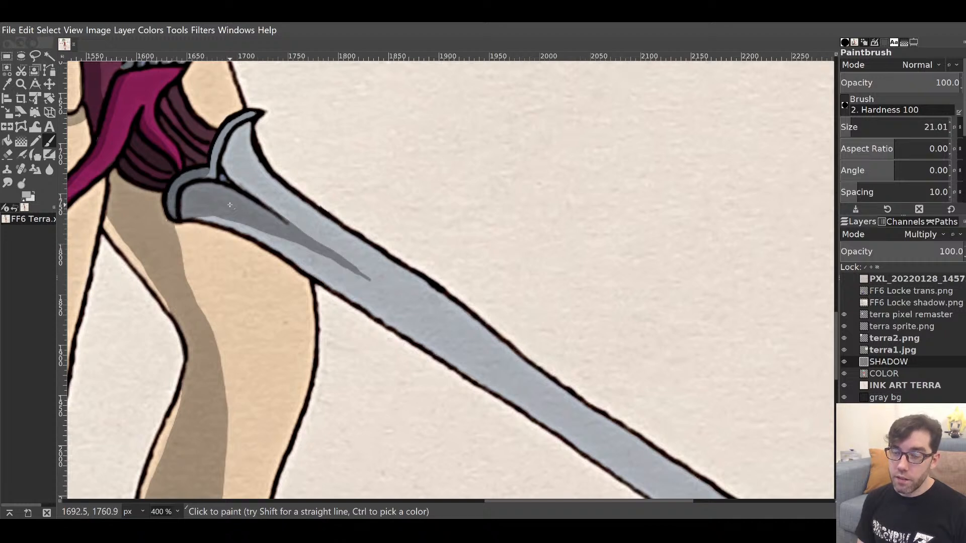
{"action": "mouse_move", "coordinate": [209, 211]}
{"action": "left_mouse_down"}
{"action": "mouse_move", "coordinate": [340, 279]}
{"action": "mouse_move", "coordinate": [332, 267]}
{"action": "mouse_move", "coordinate": [377, 300]}
{"action": "mouse_move", "coordinate": [342, 282]}
{"action": "mouse_move", "coordinate": [371, 306]}
{"action": "mouse_move", "coordinate": [377, 290]}
{"action": "mouse_move", "coordinate": [399, 322]}
{"action": "left_mouse_up"}
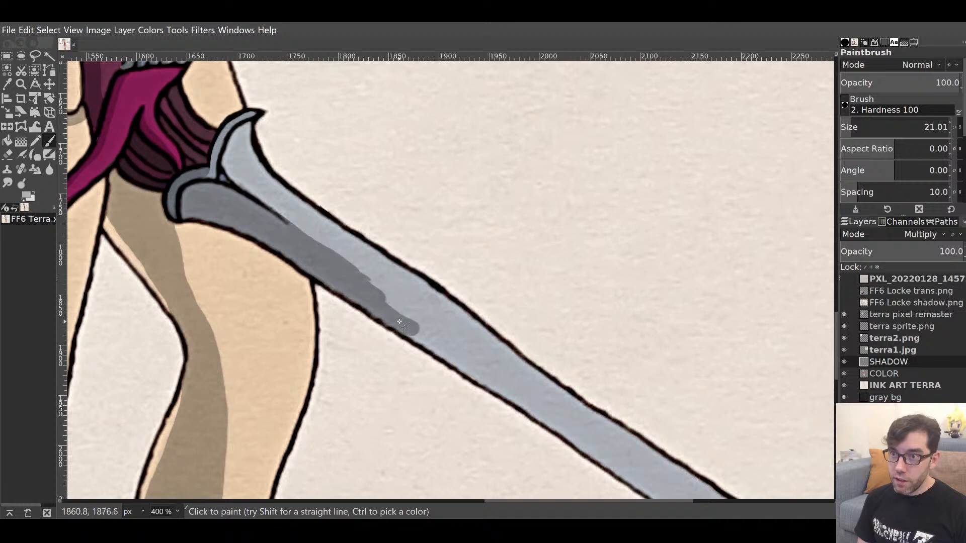
{"action": "mouse_move", "coordinate": [364, 282]}
{"action": "left_mouse_down"}
{"action": "mouse_move", "coordinate": [442, 352]}
{"action": "mouse_move", "coordinate": [413, 336]}
{"action": "mouse_move", "coordinate": [425, 340]}
{"action": "left_mouse_up"}
{"action": "left_click_drag", "start_coordinate": [485, 347], "coordinate": [385, 226]}
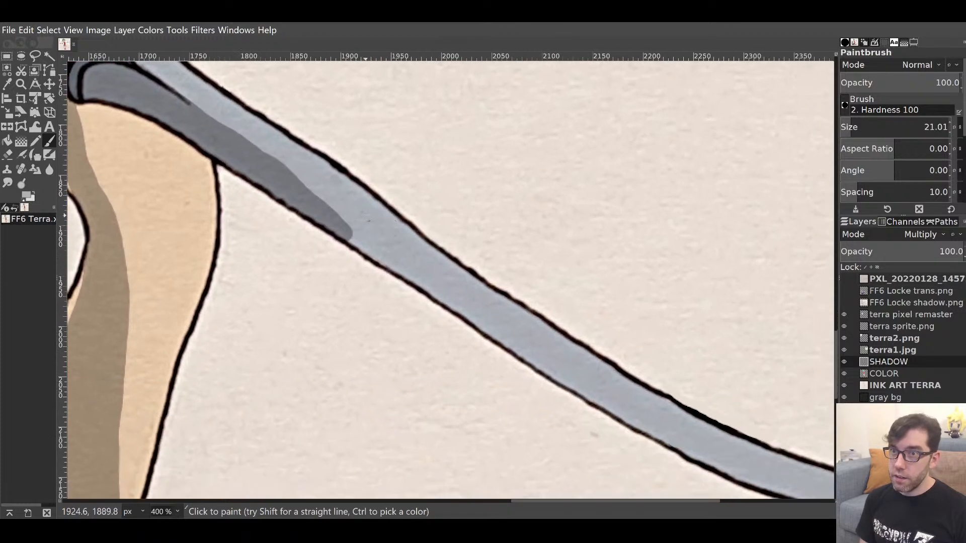
{"action": "left_click_drag", "start_coordinate": [286, 175], "coordinate": [397, 266]}
{"action": "mouse_move", "coordinate": [331, 214]}
{"action": "left_mouse_down"}
{"action": "mouse_move", "coordinate": [312, 193]}
{"action": "mouse_move", "coordinate": [418, 279]}
{"action": "left_mouse_up"}
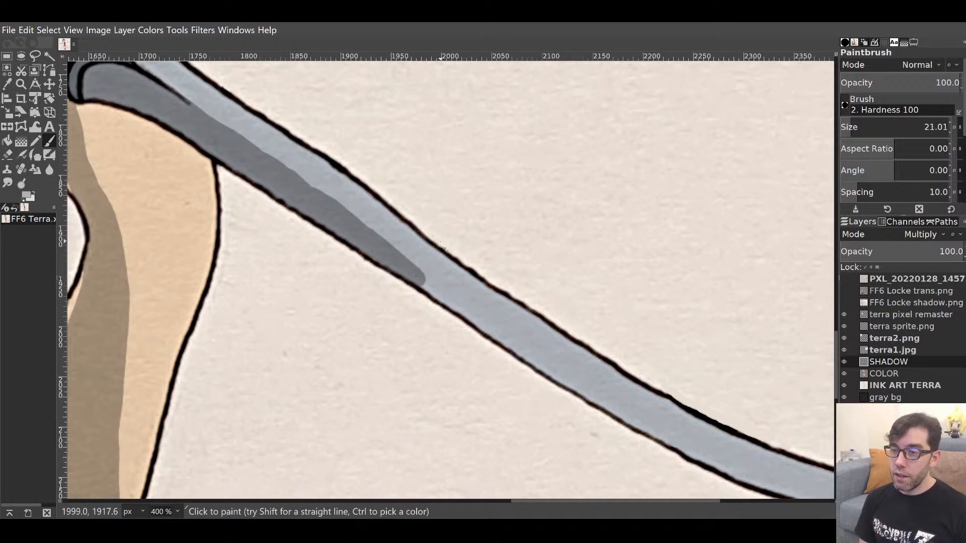
{"action": "left_click_drag", "start_coordinate": [516, 304], "coordinate": [334, 210]}
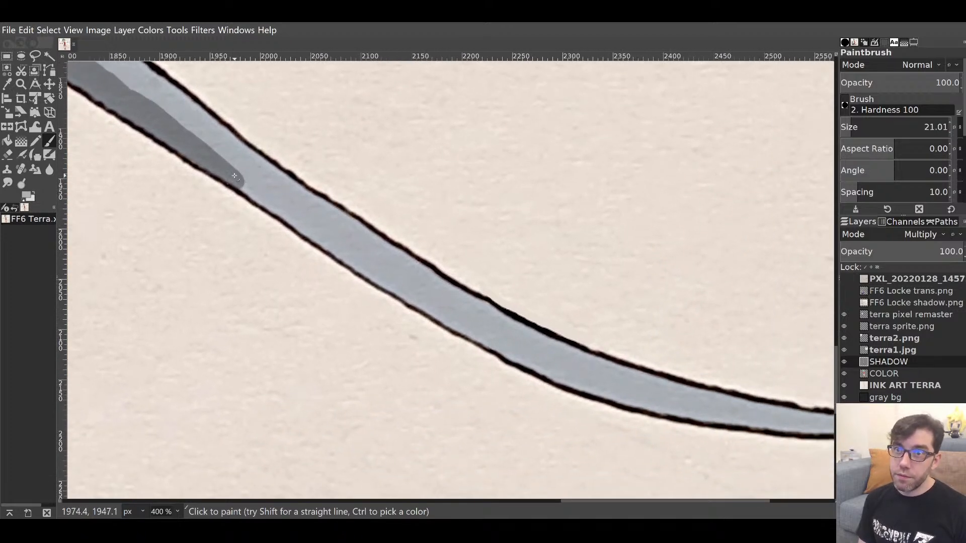
Carry the blade shadow all the way to the sword's tip.
{"action": "left_click_drag", "start_coordinate": [234, 176], "coordinate": [423, 307]}
{"action": "left_click_drag", "start_coordinate": [481, 321], "coordinate": [323, 189]}
{"action": "left_click_drag", "start_coordinate": [268, 177], "coordinate": [421, 264]}
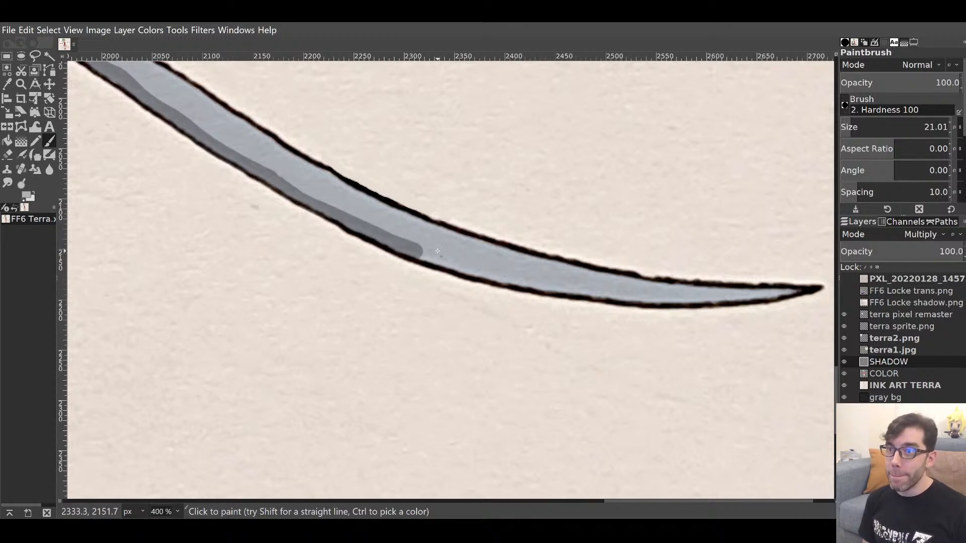
{"action": "mouse_move", "coordinate": [420, 251]}
{"action": "left_mouse_down"}
{"action": "mouse_move", "coordinate": [613, 296]}
{"action": "mouse_move", "coordinate": [804, 289]}
{"action": "left_mouse_up"}
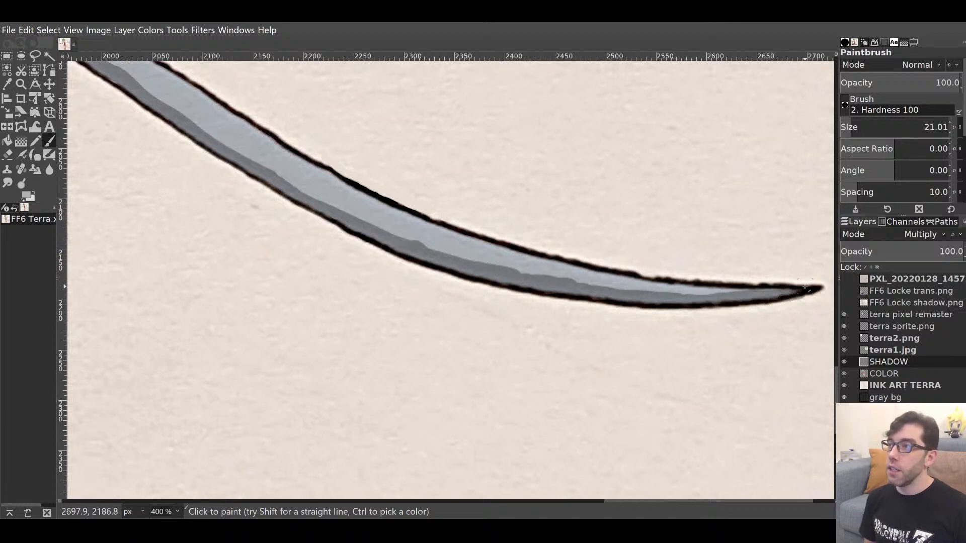
Set the Eraser to 34.28 and trim the shadow band's upper edge along the blade.
{"action": "key", "text": "shift+e"}
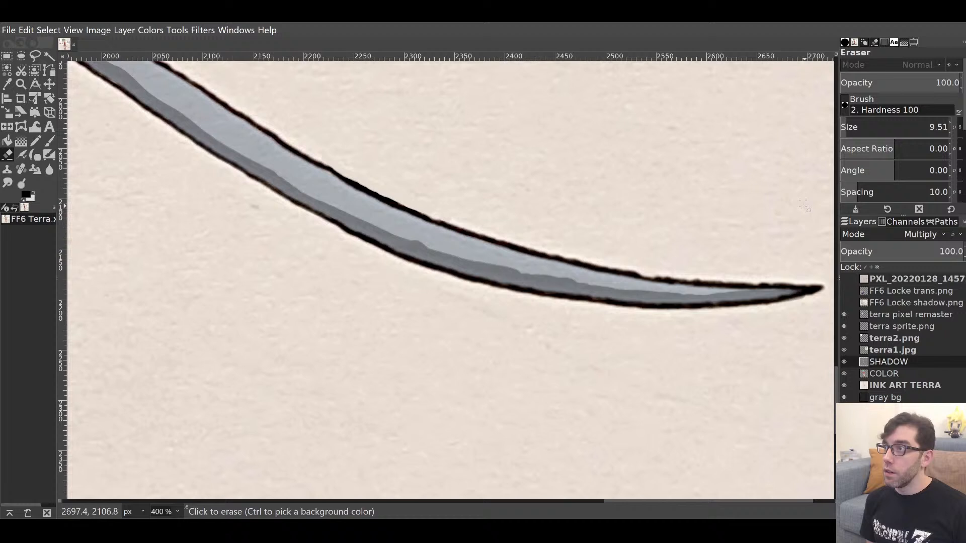
{"action": "left_click", "coordinate": [854, 126]}
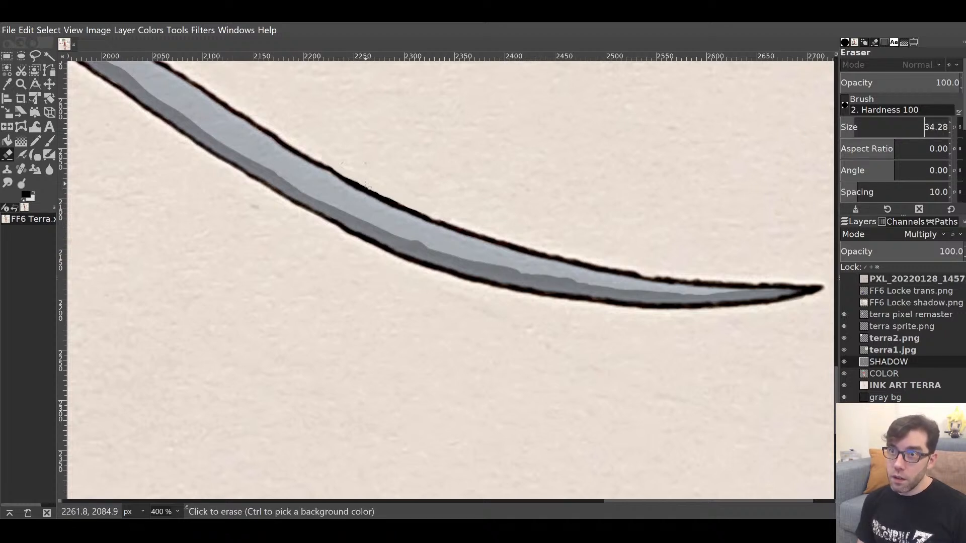
{"action": "mouse_move", "coordinate": [367, 187]}
{"action": "left_mouse_down"}
{"action": "mouse_move", "coordinate": [406, 228]}
{"action": "mouse_move", "coordinate": [521, 257]}
{"action": "left_mouse_up"}
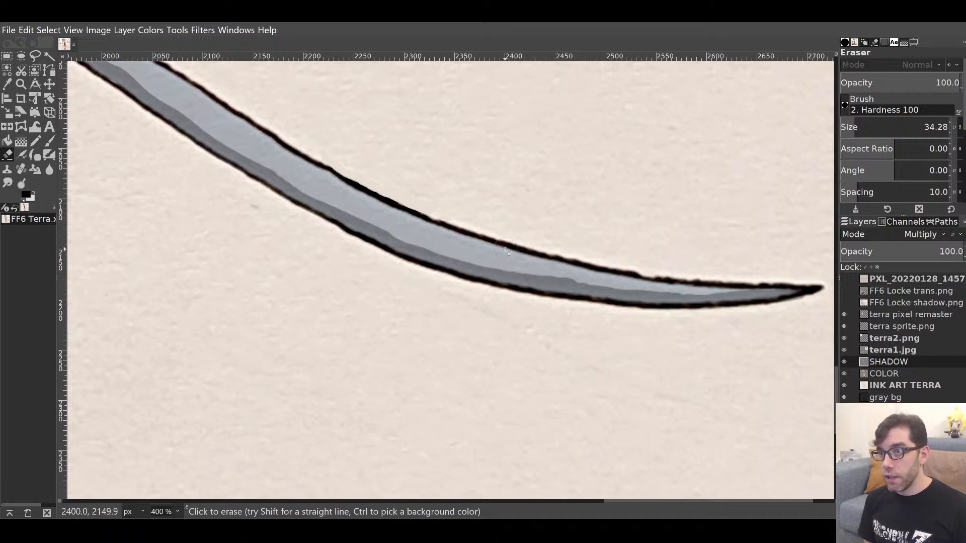
{"action": "mouse_move", "coordinate": [502, 251]}
{"action": "left_mouse_down"}
{"action": "mouse_move", "coordinate": [636, 275]}
{"action": "mouse_move", "coordinate": [724, 260]}
{"action": "left_mouse_up"}
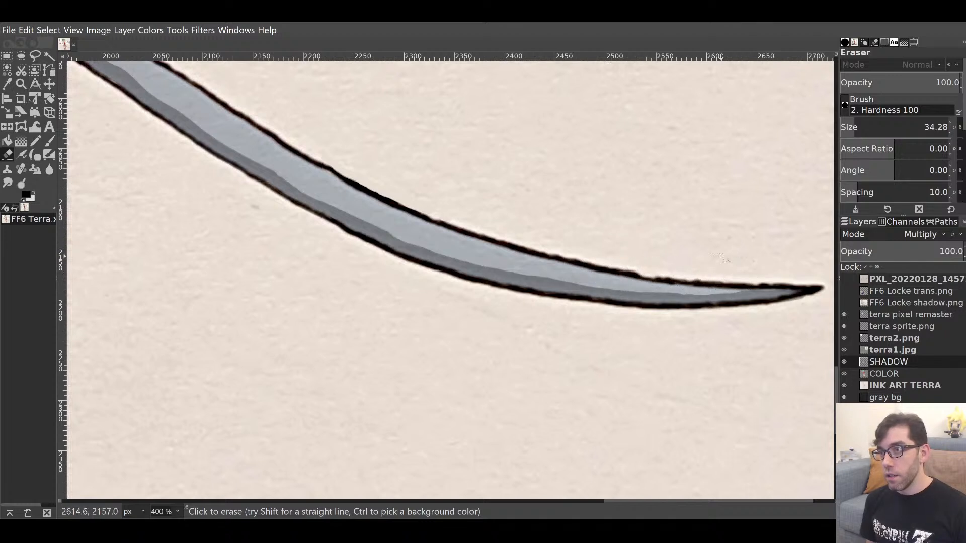
{"action": "mouse_move", "coordinate": [594, 271]}
{"action": "left_mouse_down"}
{"action": "mouse_move", "coordinate": [677, 281]}
{"action": "mouse_move", "coordinate": [725, 271]}
{"action": "mouse_move", "coordinate": [697, 281]}
{"action": "mouse_move", "coordinate": [785, 277]}
{"action": "left_mouse_up"}
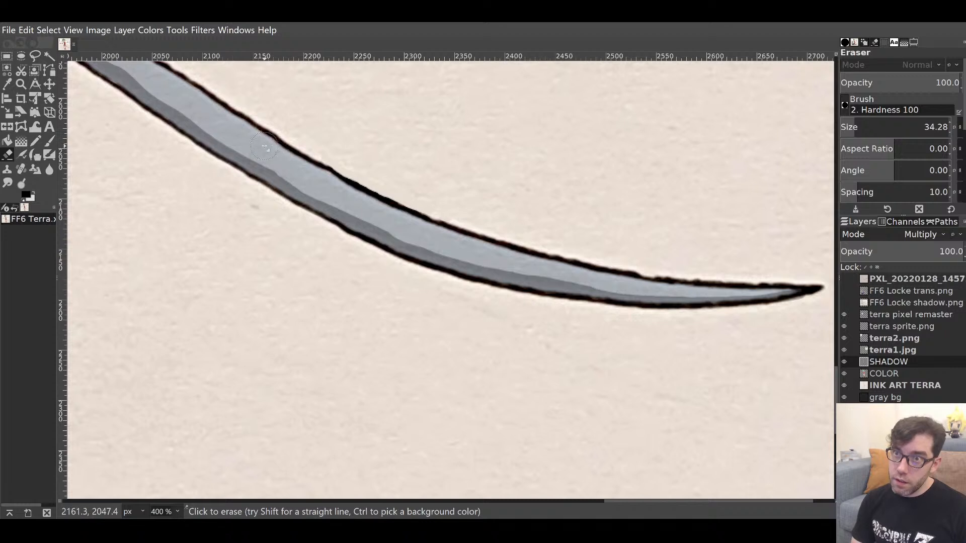
{"action": "left_click_drag", "start_coordinate": [320, 182], "coordinate": [410, 225]}
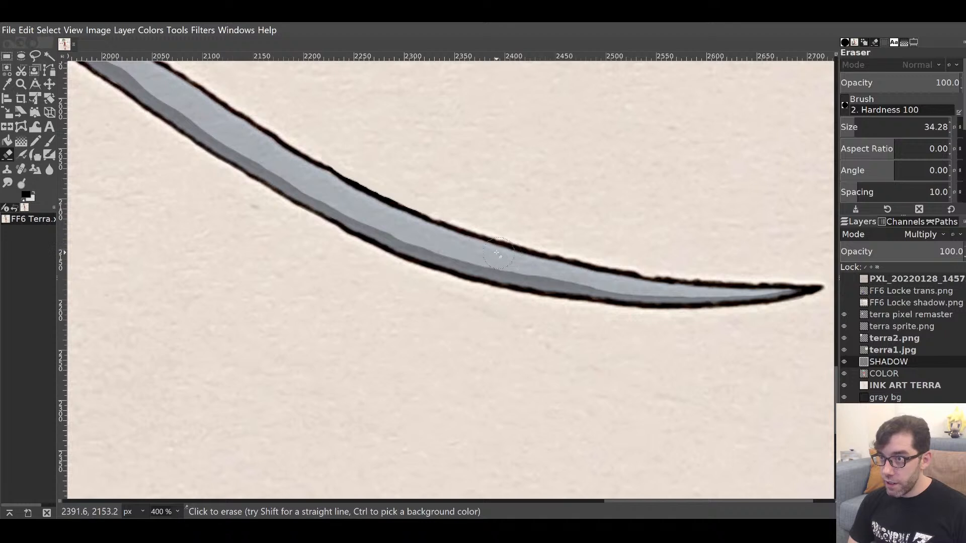
{"action": "left_click_drag", "start_coordinate": [508, 258], "coordinate": [558, 268]}
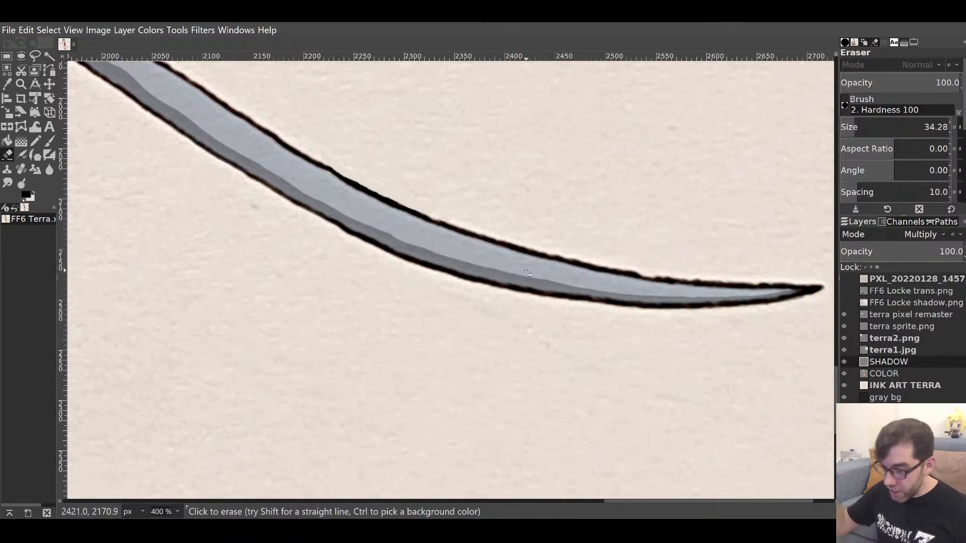
{"action": "key", "text": "p"}
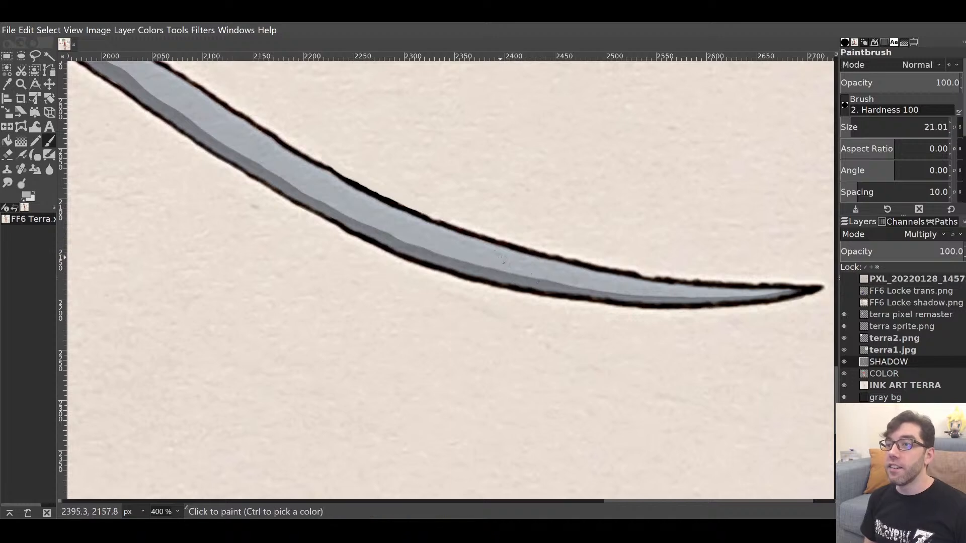
{"action": "mouse_move", "coordinate": [487, 211]}
{"action": "left_mouse_down"}
{"action": "mouse_move", "coordinate": [496, 201]}
{"action": "mouse_move", "coordinate": [816, 411]}
{"action": "left_mouse_up"}
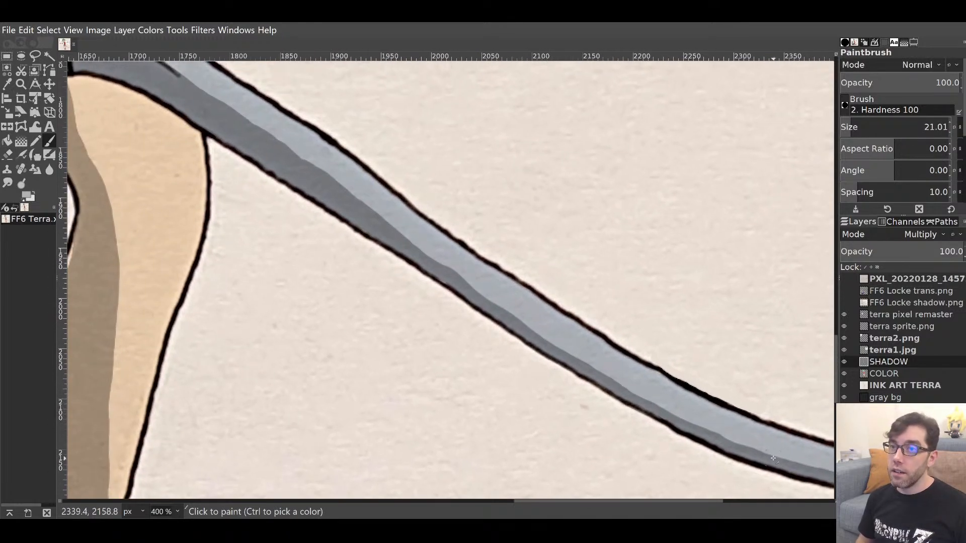
{"action": "key", "text": "shift+e"}
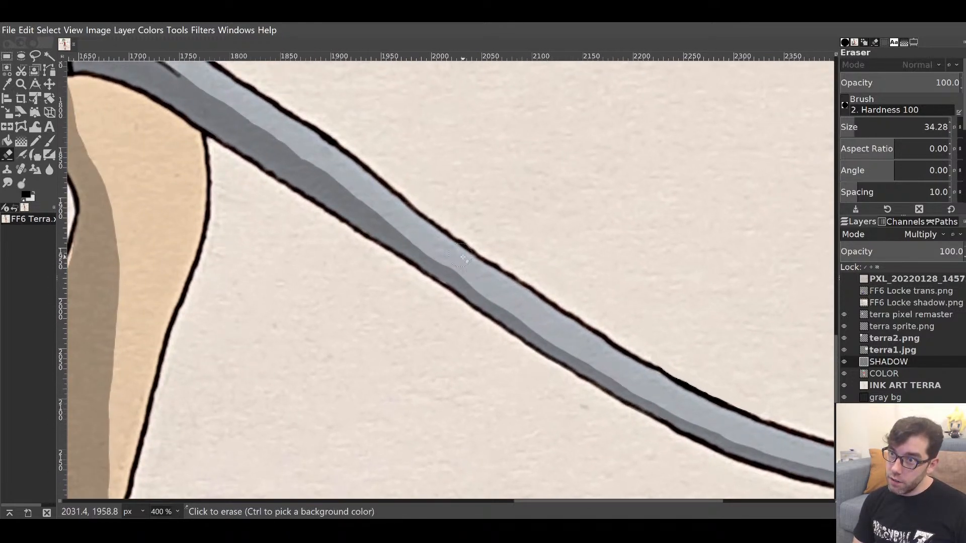
{"action": "left_click_drag", "start_coordinate": [453, 244], "coordinate": [494, 288]}
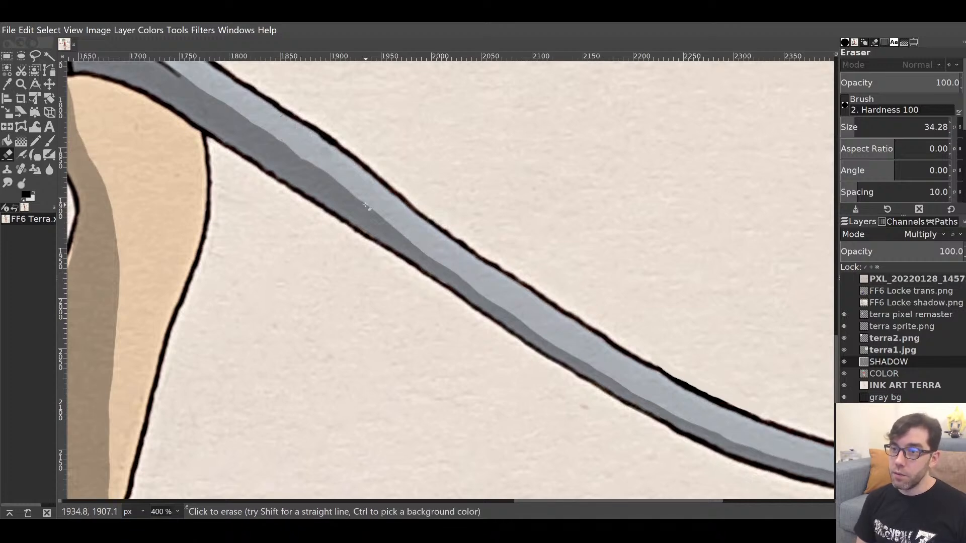
Zoom out to 100% and undo a series of stray grey strokes near the sword.
{"action": "key", "text": "p"}
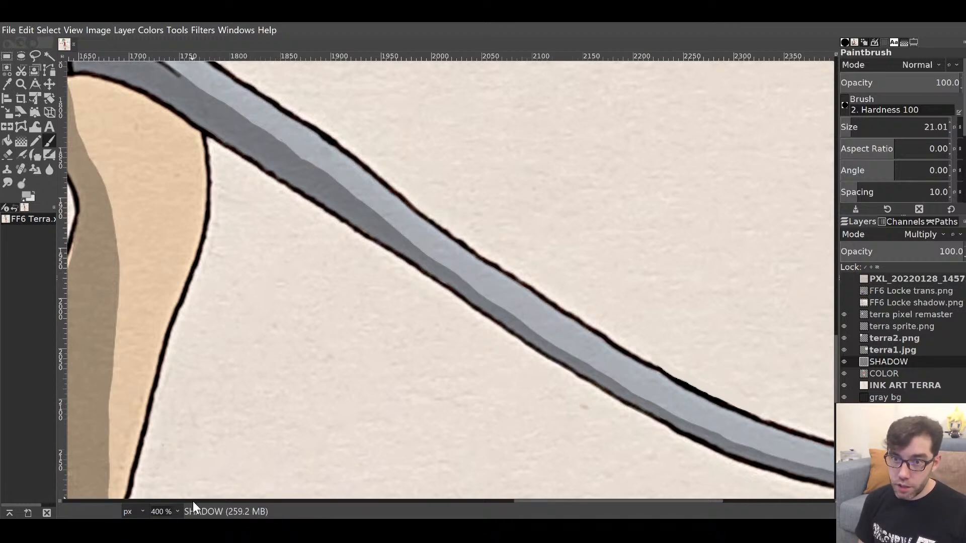
{"action": "key", "text": "1"}
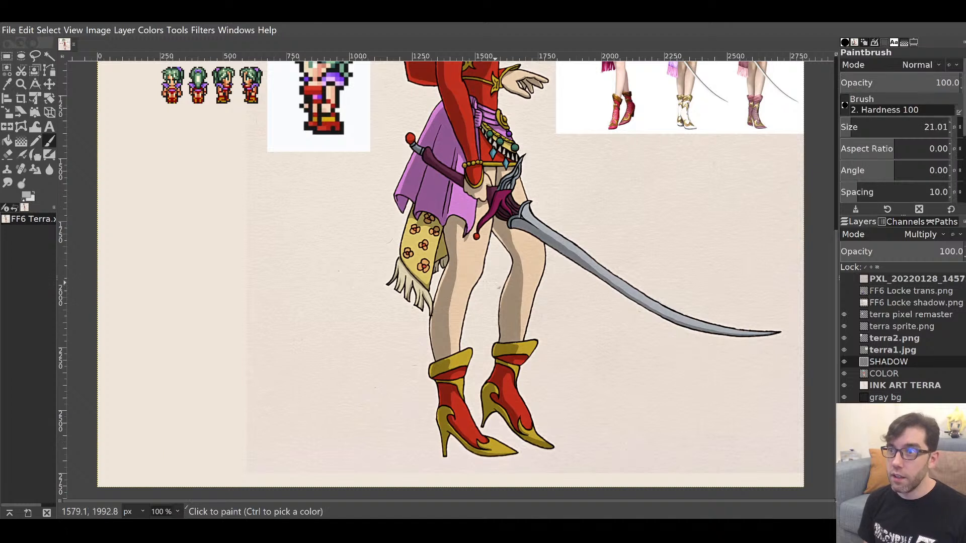
{"action": "left_click_drag", "start_coordinate": [563, 431], "coordinate": [675, 280]}
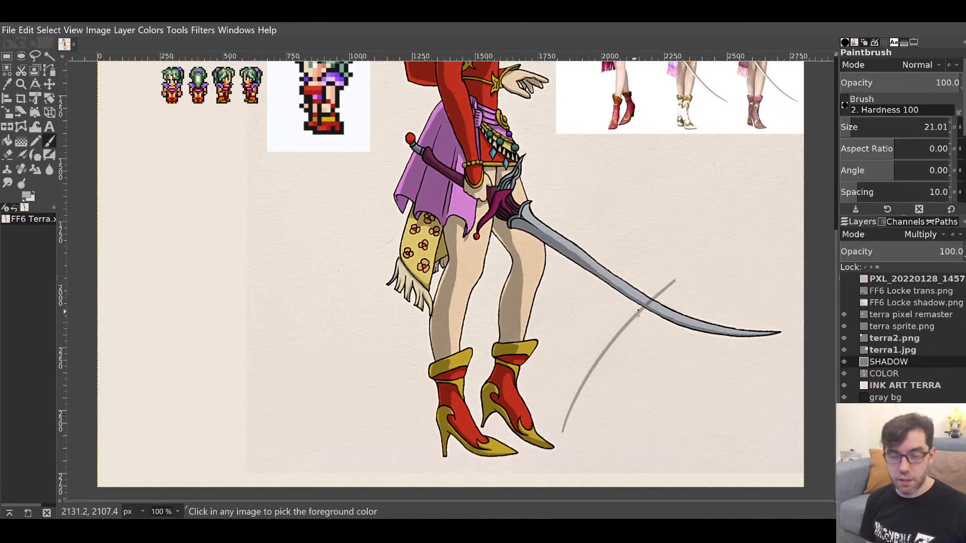
{"action": "key", "text": "ctrl+z"}
{"action": "left_click_drag", "start_coordinate": [580, 431], "coordinate": [722, 254]}
{"action": "key", "text": "ctrl+z"}
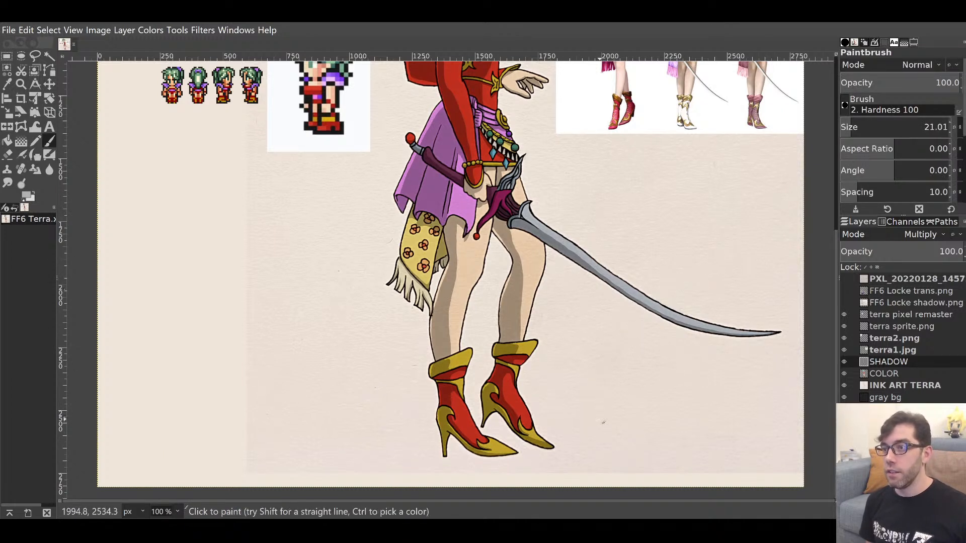
{"action": "key", "text": "ctrl+y"}
{"action": "key", "text": "ctrl+z"}
{"action": "left_click_drag", "start_coordinate": [606, 437], "coordinate": [699, 279]}
{"action": "key", "text": "ctrl+z"}
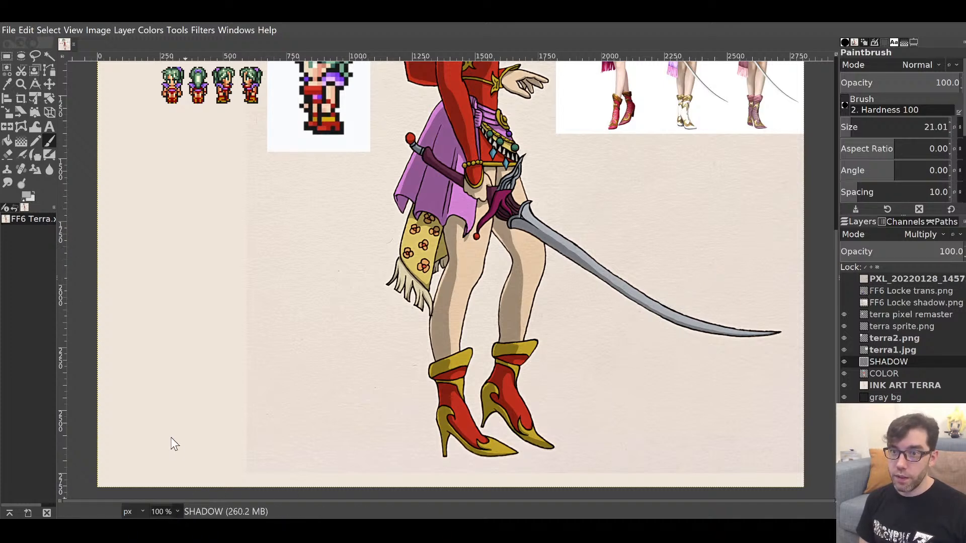
At 200%, repaint a continuous, darker, wider shadow edge along the blade toward the tip.
{"action": "key", "text": "2"}
{"action": "left_click_drag", "start_coordinate": [523, 360], "coordinate": [105, 423]}
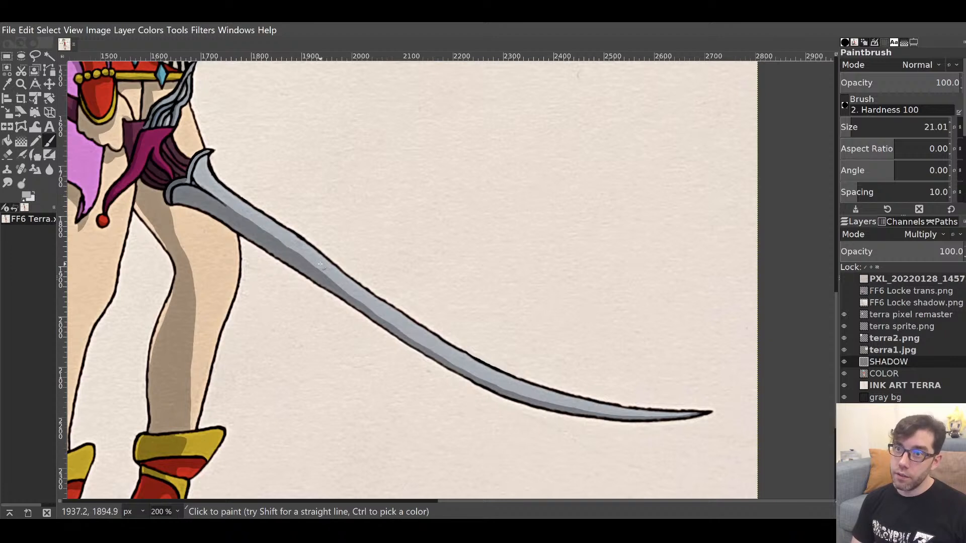
{"action": "left_click_drag", "start_coordinate": [304, 266], "coordinate": [441, 351]}
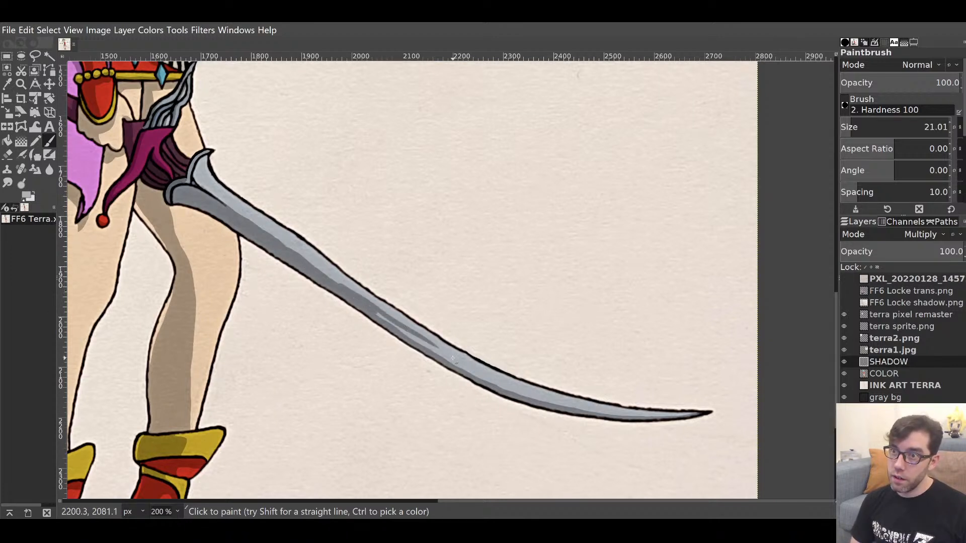
{"action": "key", "text": "ctrl+z"}
{"action": "left_click_drag", "start_coordinate": [346, 291], "coordinate": [416, 337]}
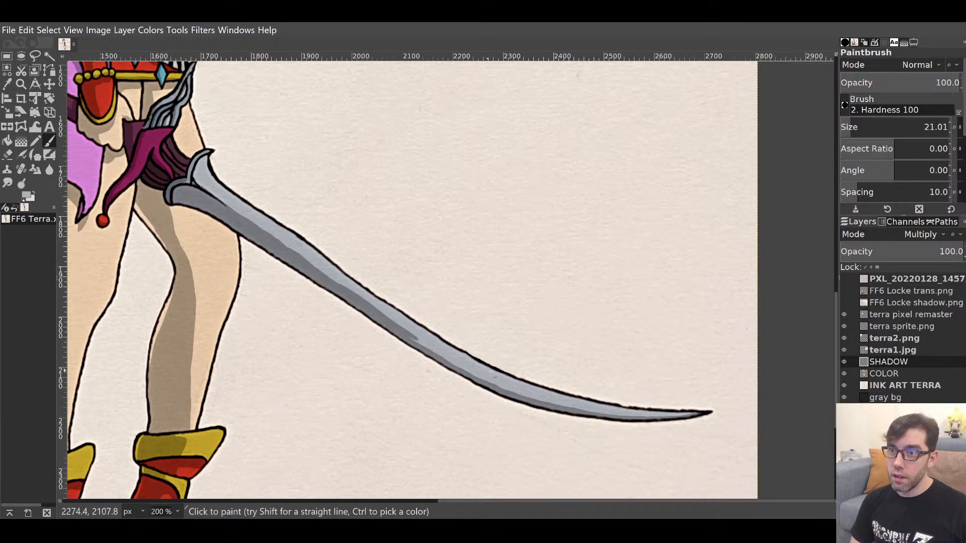
{"action": "key", "text": "ctrl+z"}
{"action": "left_click_drag", "start_coordinate": [354, 297], "coordinate": [435, 350]}
{"action": "key", "text": "ctrl+z"}
{"action": "left_click_drag", "start_coordinate": [354, 297], "coordinate": [435, 352]}
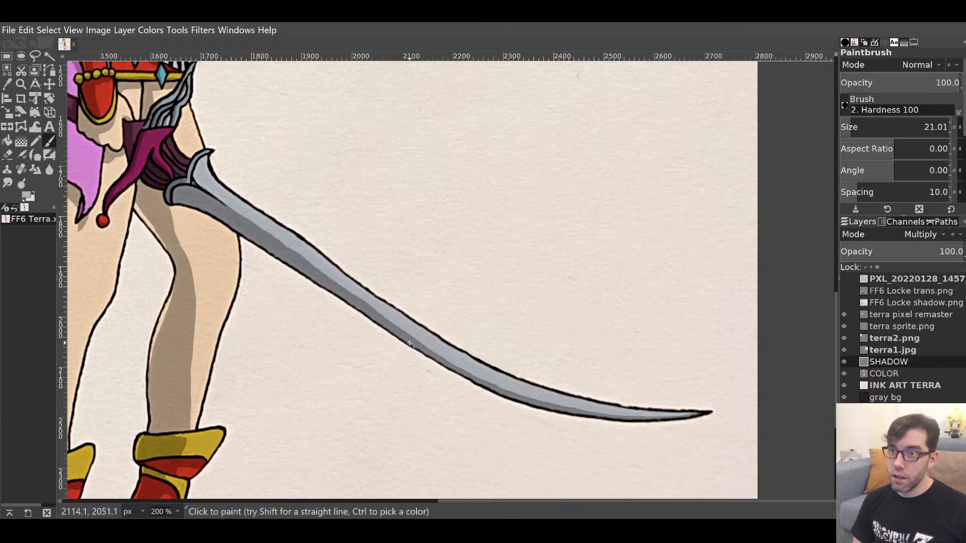
{"action": "mouse_move", "coordinate": [379, 317]}
{"action": "left_mouse_down"}
{"action": "mouse_move", "coordinate": [474, 366]}
{"action": "mouse_move", "coordinate": [388, 310]}
{"action": "mouse_move", "coordinate": [421, 335]}
{"action": "mouse_move", "coordinate": [384, 322]}
{"action": "mouse_move", "coordinate": [483, 383]}
{"action": "left_mouse_up"}
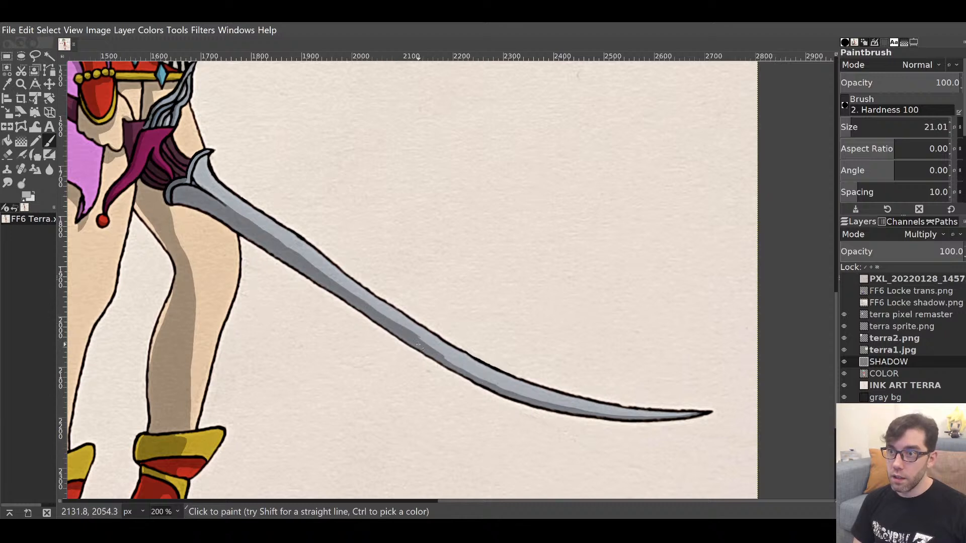
{"action": "left_click_drag", "start_coordinate": [417, 344], "coordinate": [513, 397]}
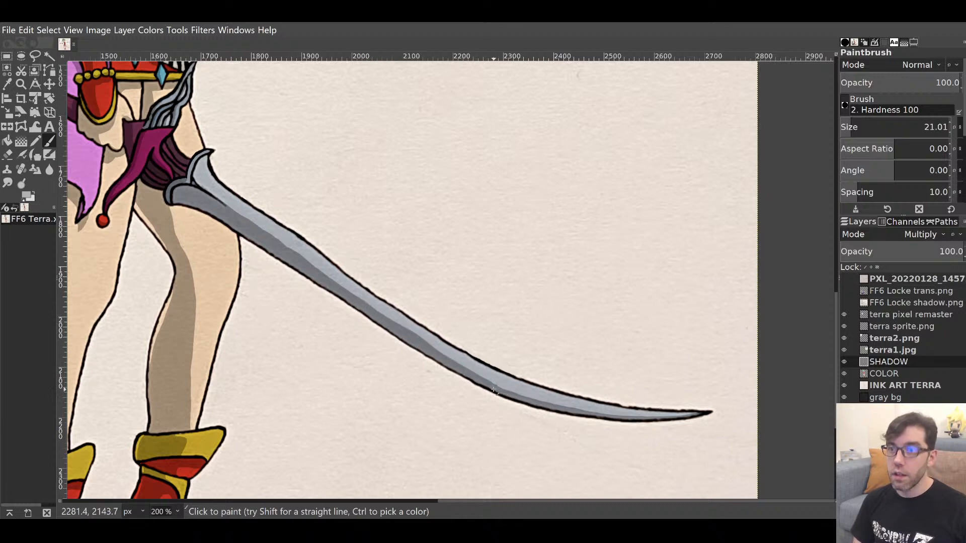
Trim the blade shadow's upper edge and lighten a patch of the dark band.
{"action": "key", "text": "shift+e"}
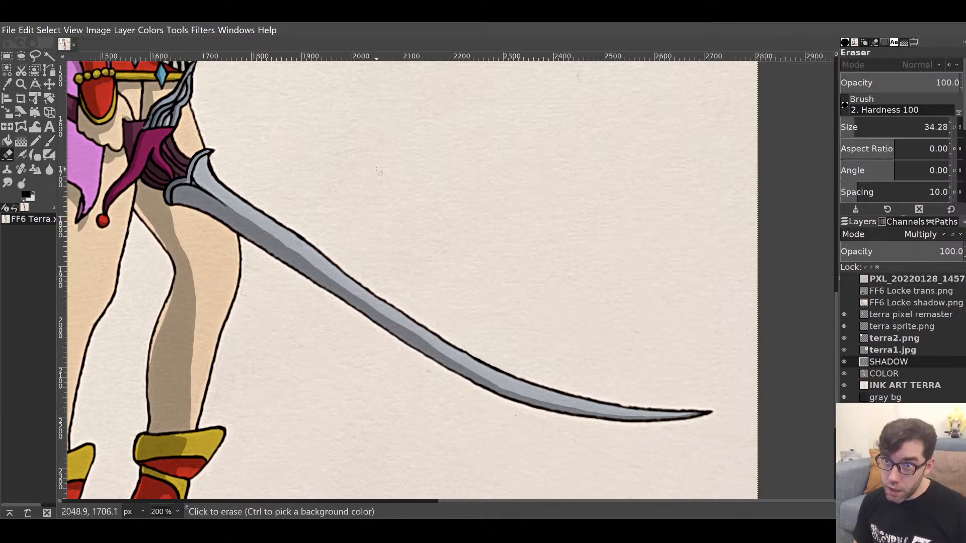
{"action": "left_click_drag", "start_coordinate": [396, 305], "coordinate": [444, 343]}
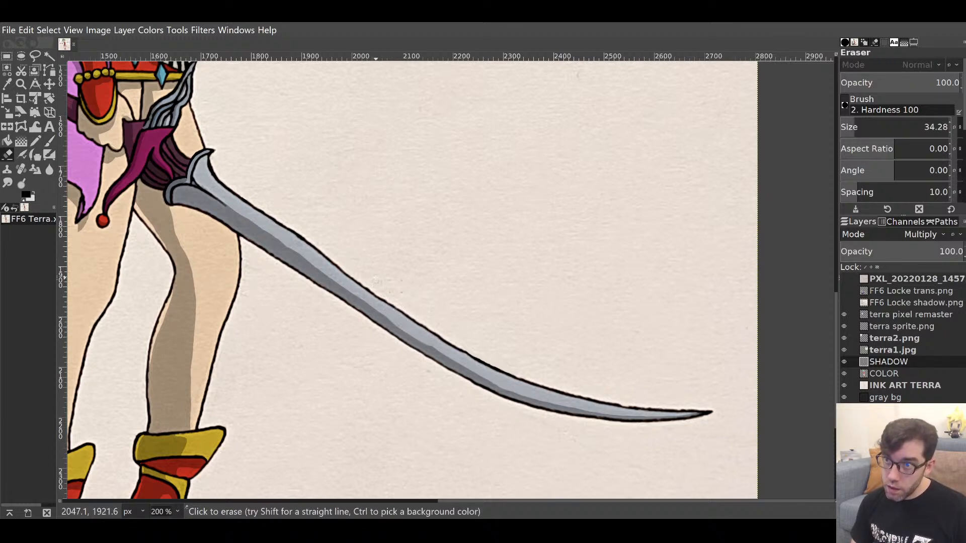
{"action": "left_click_drag", "start_coordinate": [334, 272], "coordinate": [425, 340]}
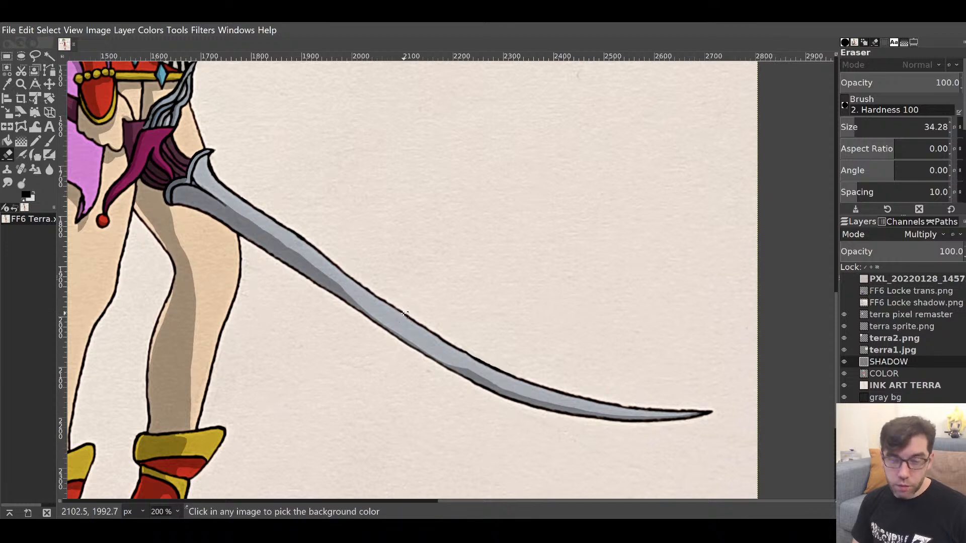
{"action": "key", "text": "ctrl+z"}
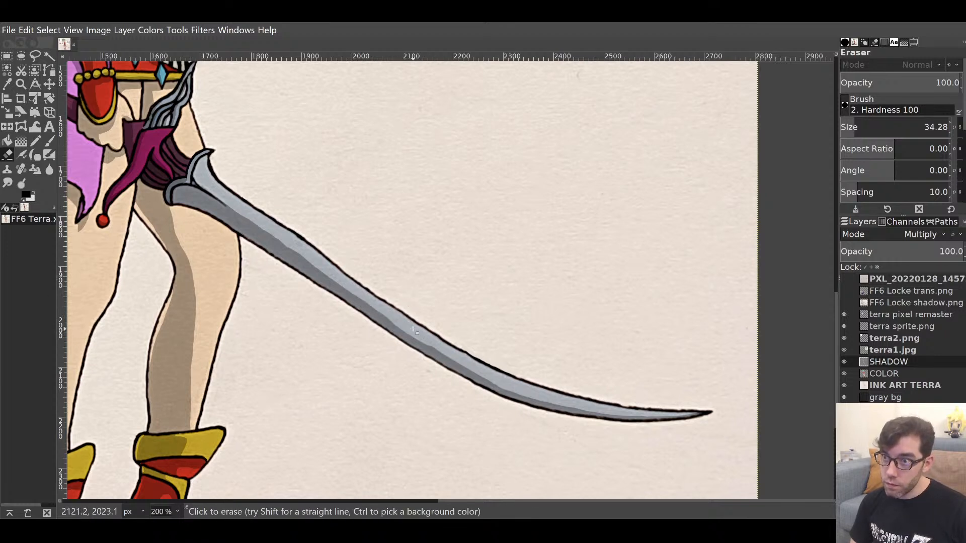
{"action": "left_click_drag", "start_coordinate": [414, 330], "coordinate": [524, 376]}
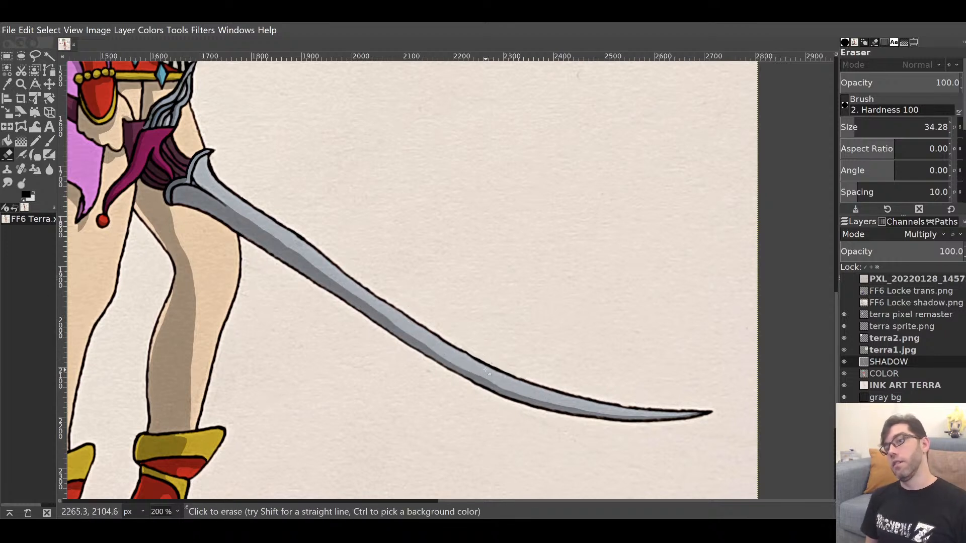
{"action": "key", "text": "p"}
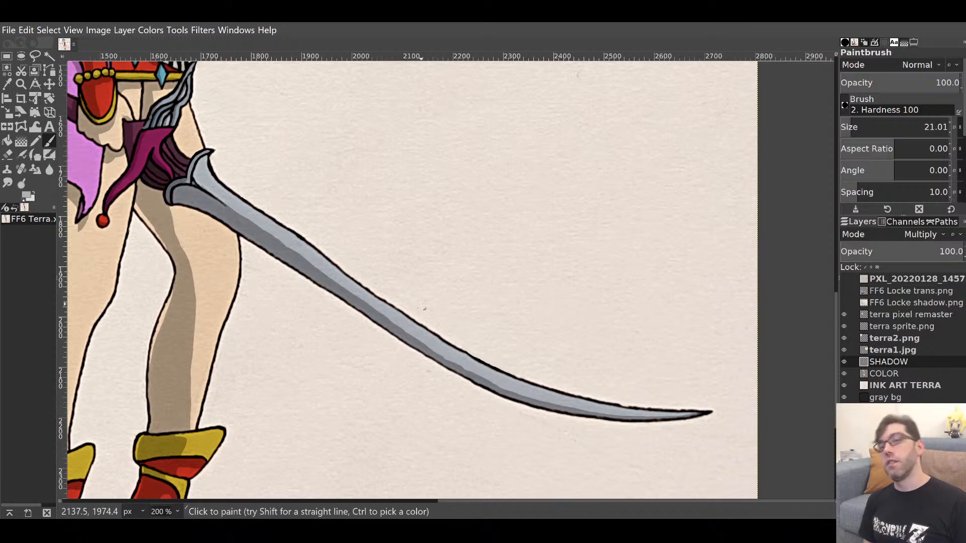
{"action": "left_click_drag", "start_coordinate": [352, 236], "coordinate": [621, 336]}
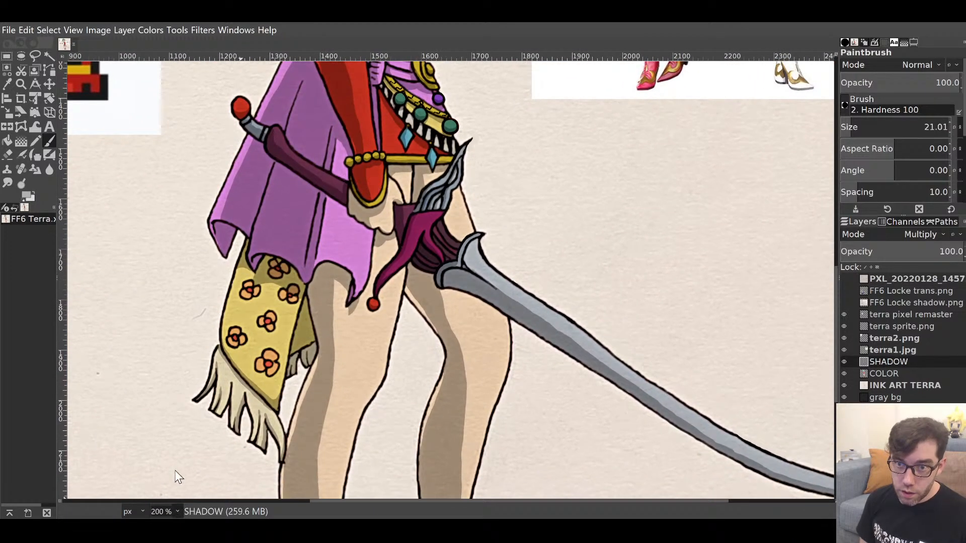
Zoom out to 100%, then 50% to fit the whole canvas.
{"action": "key", "text": "1"}
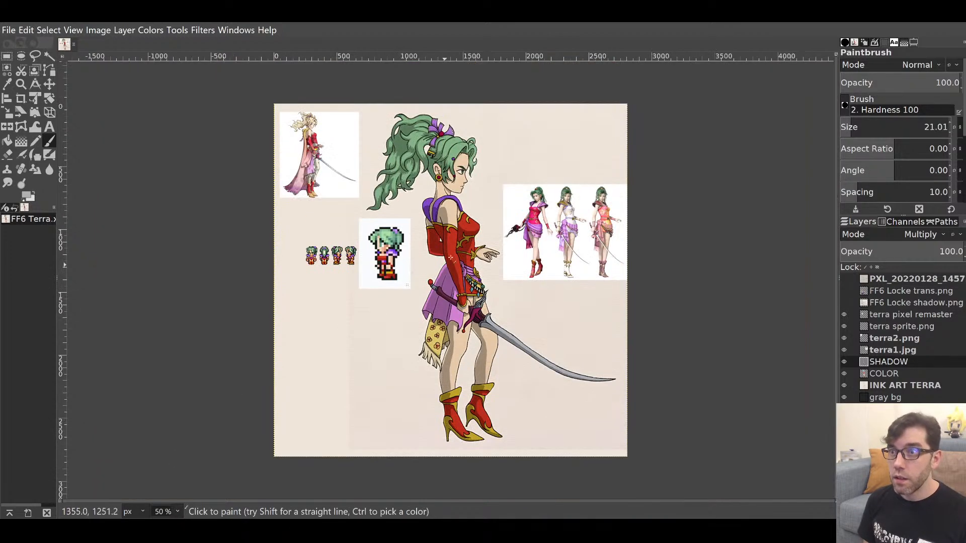
{"action": "key", "text": "shift+2"}
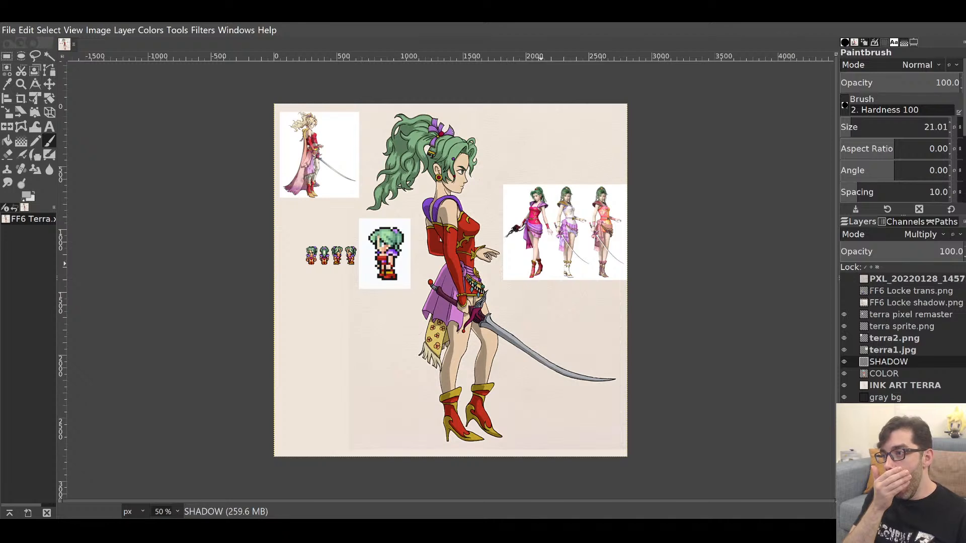
Make the FF6 Locke trans.png layer visible and add a new Shine layer above SHADOW.
{"action": "key", "text": "m"}
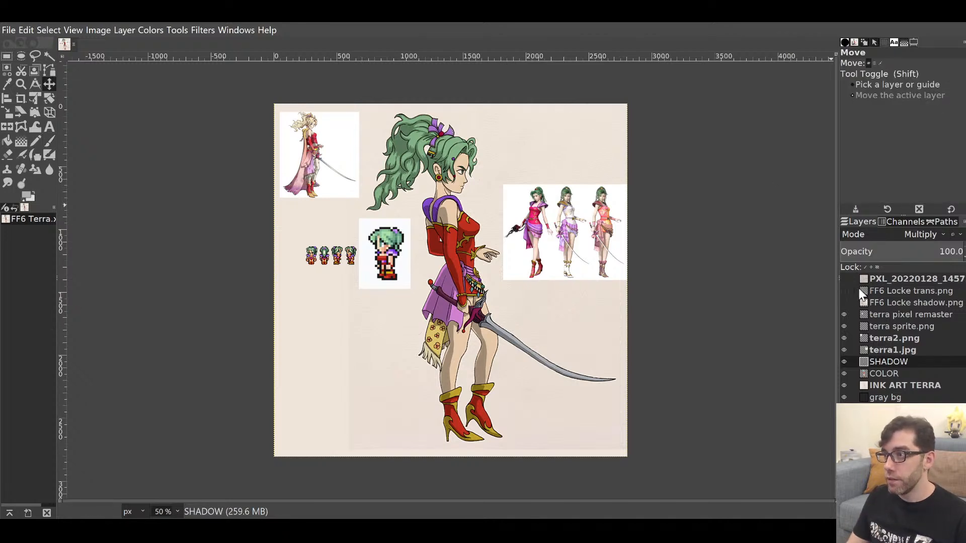
{"action": "left_click", "coordinate": [844, 290]}
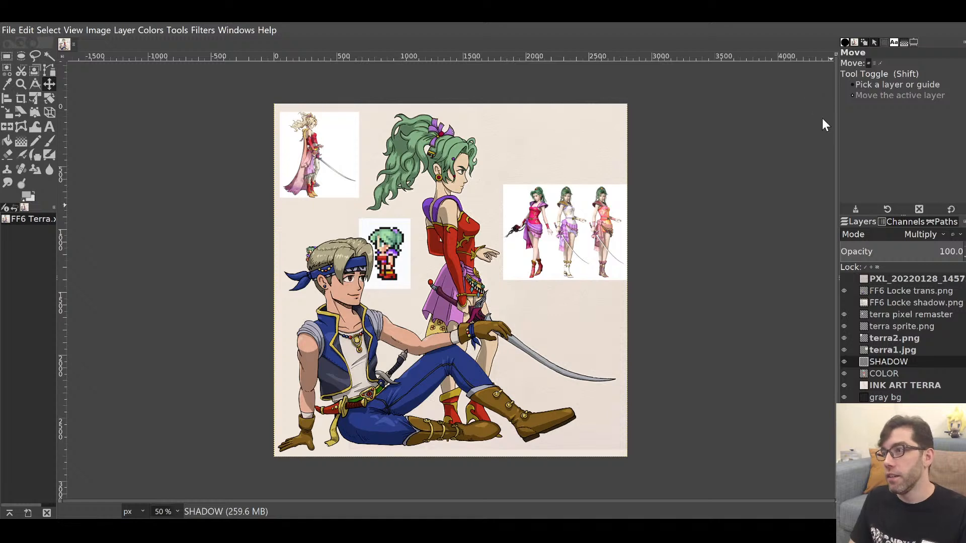
{"action": "left_click", "coordinate": [894, 263]}
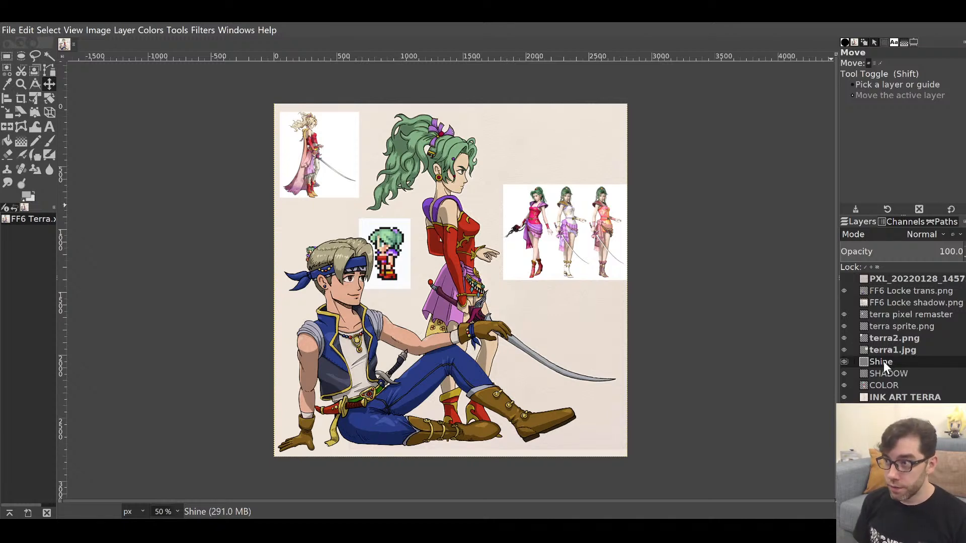
Switch to the Paintbrush and zoom in close on Terra's head and hair.
{"action": "key", "text": "p"}
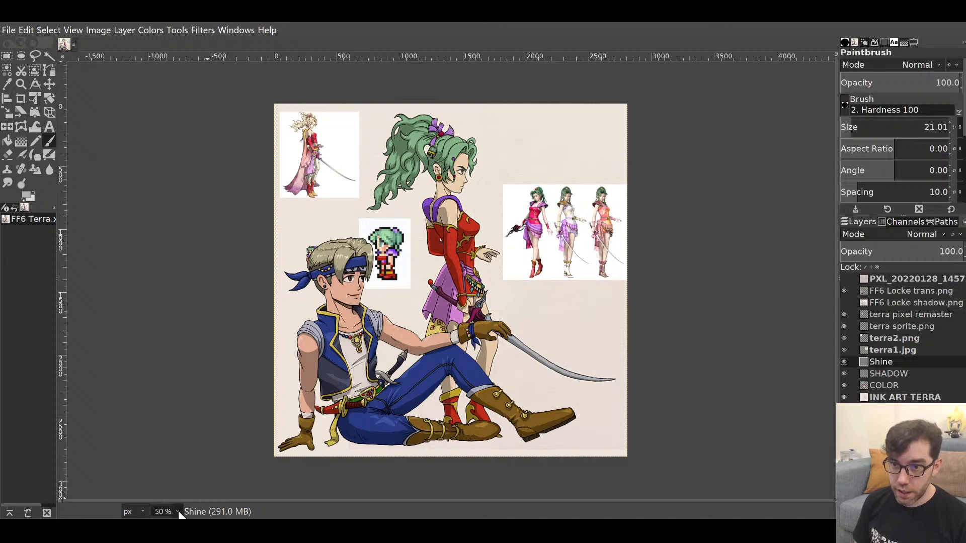
{"action": "key", "text": "1"}
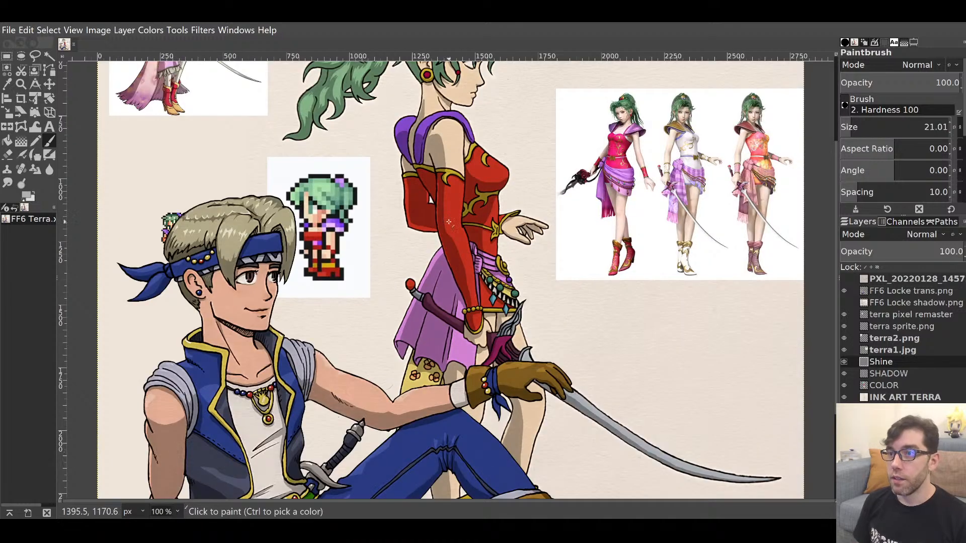
{"action": "left_click_drag", "start_coordinate": [459, 241], "coordinate": [511, 487]}
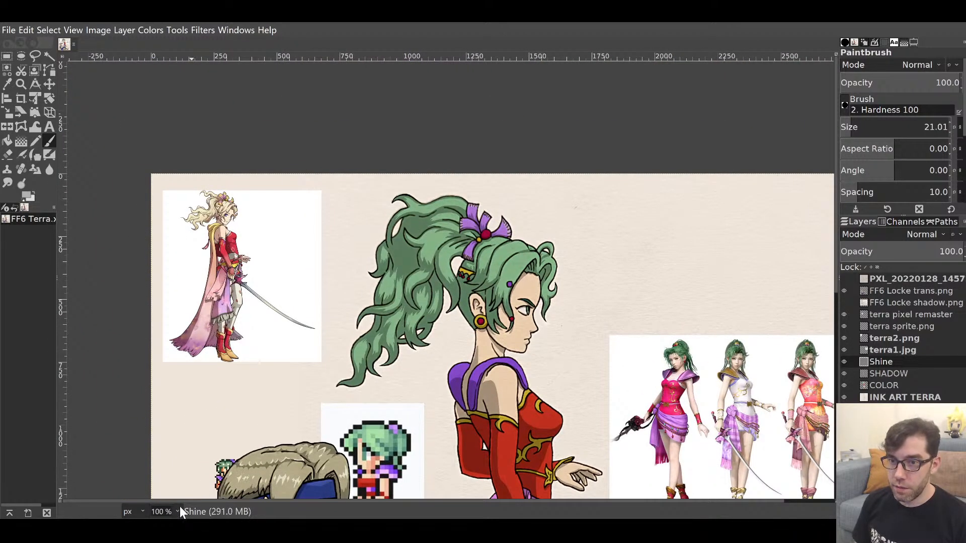
{"action": "left_click", "coordinate": [173, 422]}
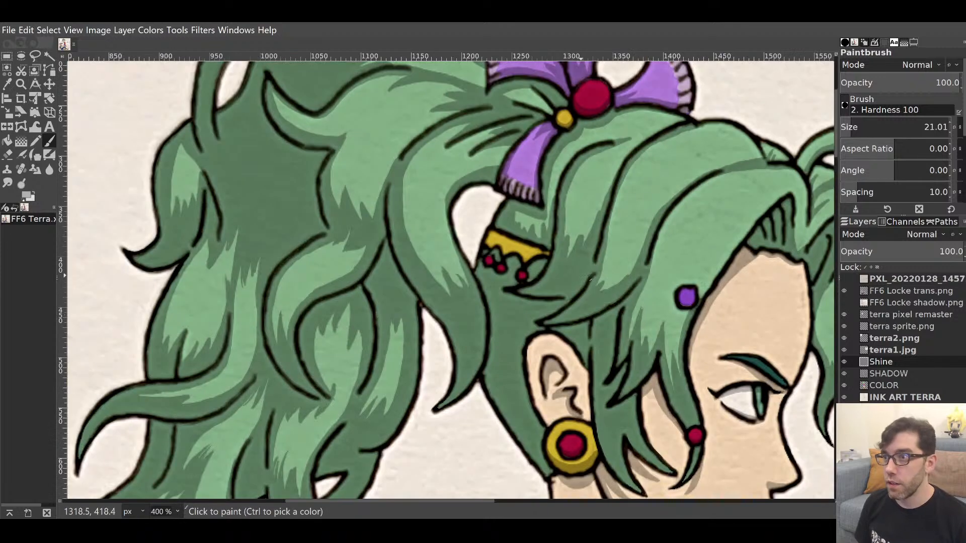
{"action": "left_click_drag", "start_coordinate": [617, 284], "coordinate": [409, 280]}
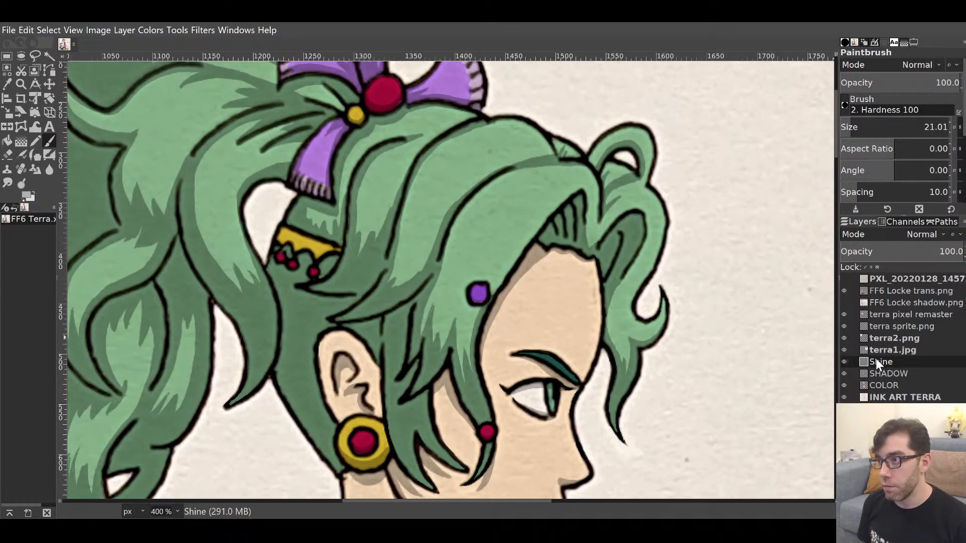
Set the foreground colour to white and the brush size to 6.92.
{"action": "left_click", "coordinate": [28, 194]}
{"action": "left_click_drag", "start_coordinate": [26, 132], "coordinate": [2, 85]}
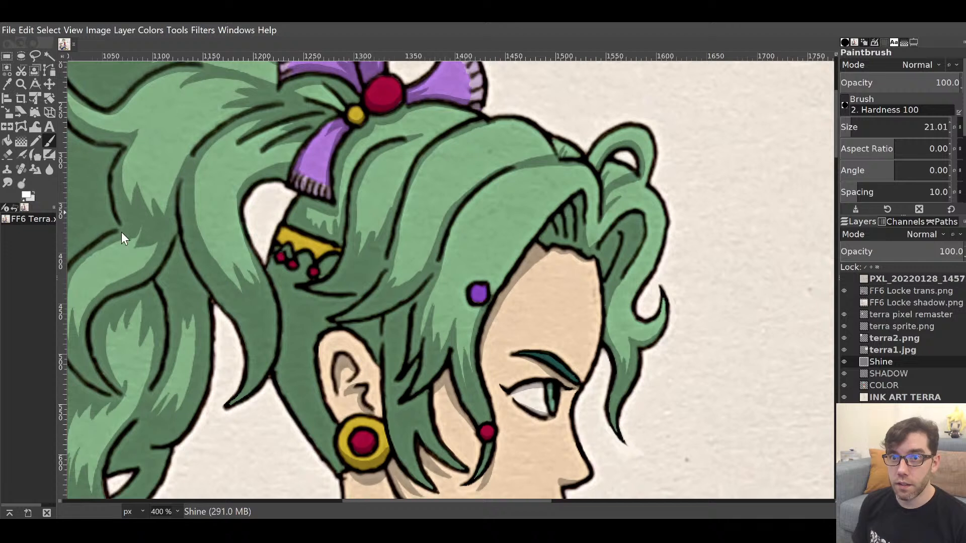
{"action": "left_click_drag", "start_coordinate": [850, 121], "coordinate": [845, 119]}
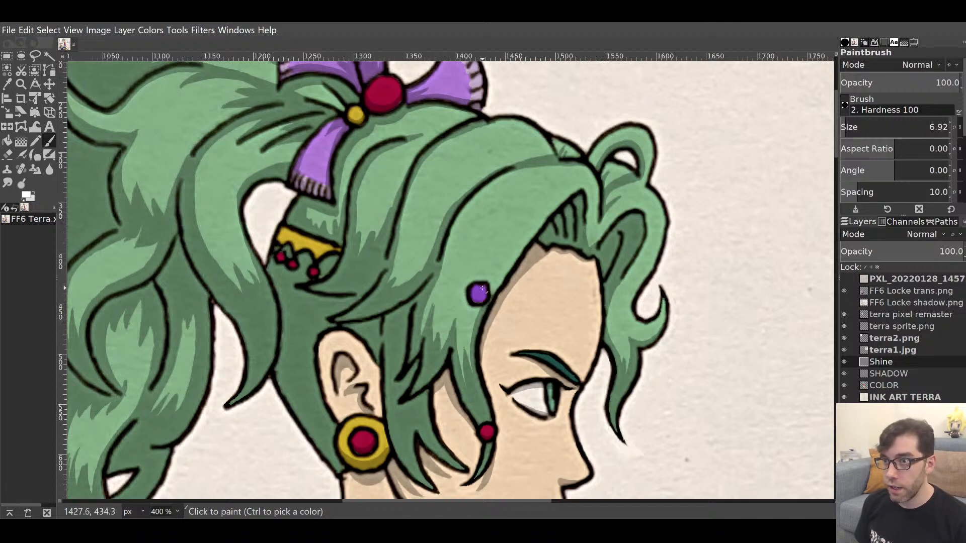
Paint white shine on the purple gem, red earring gem, gold earring, crown band and crown gem.
{"action": "left_click", "coordinate": [482, 288]}
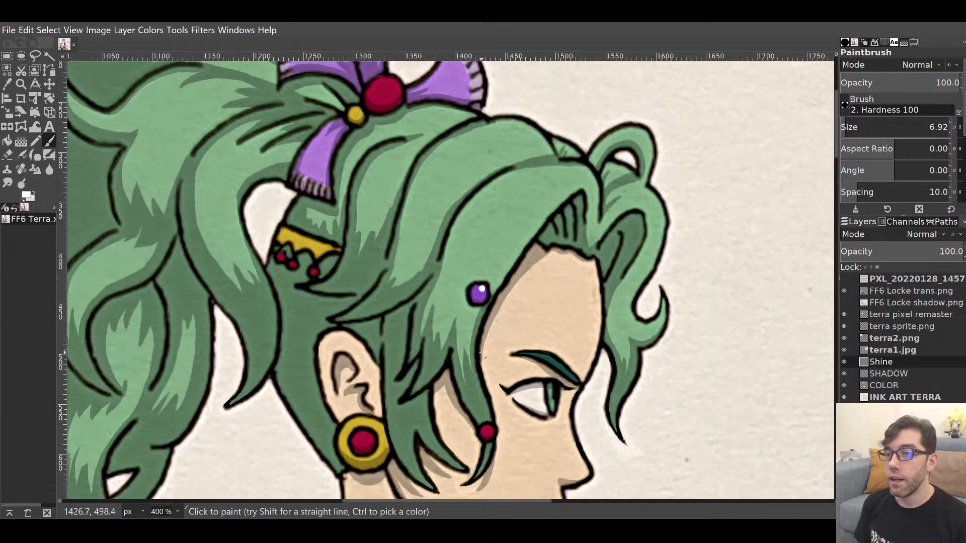
{"action": "scroll", "coordinate": [492, 317], "scroll_direction": "down", "scroll_amount": 4}
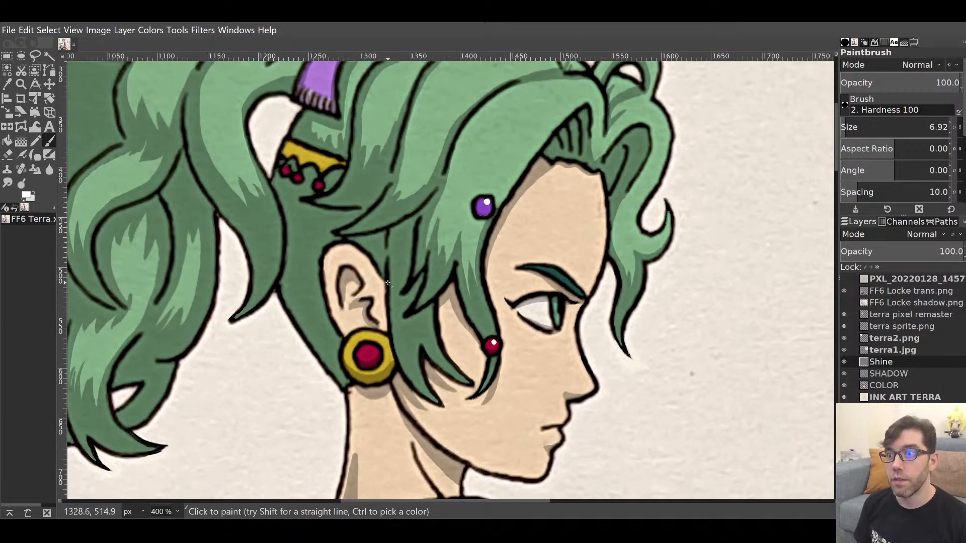
{"action": "left_click", "coordinate": [370, 349]}
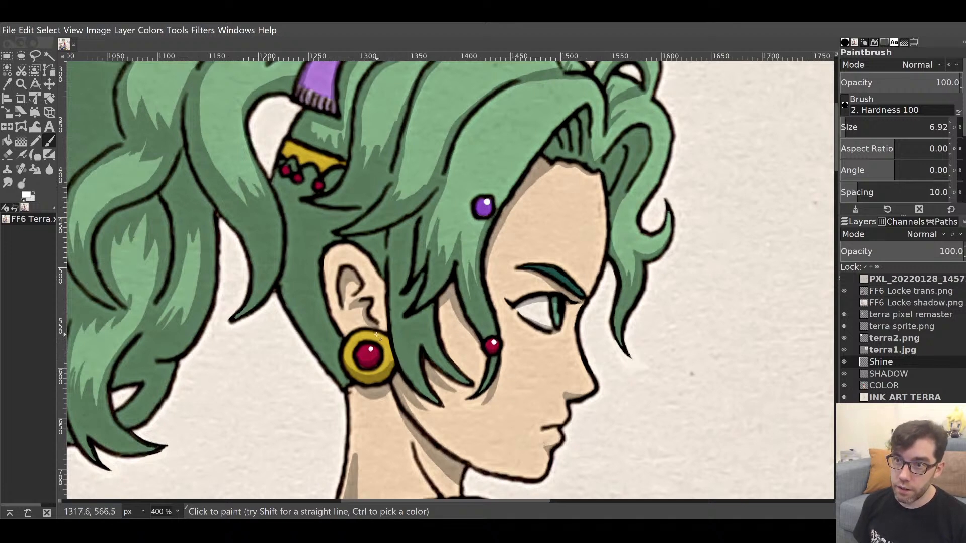
{"action": "mouse_move", "coordinate": [366, 333]}
{"action": "left_mouse_down"}
{"action": "mouse_move", "coordinate": [380, 338]}
{"action": "mouse_move", "coordinate": [373, 334]}
{"action": "left_mouse_up"}
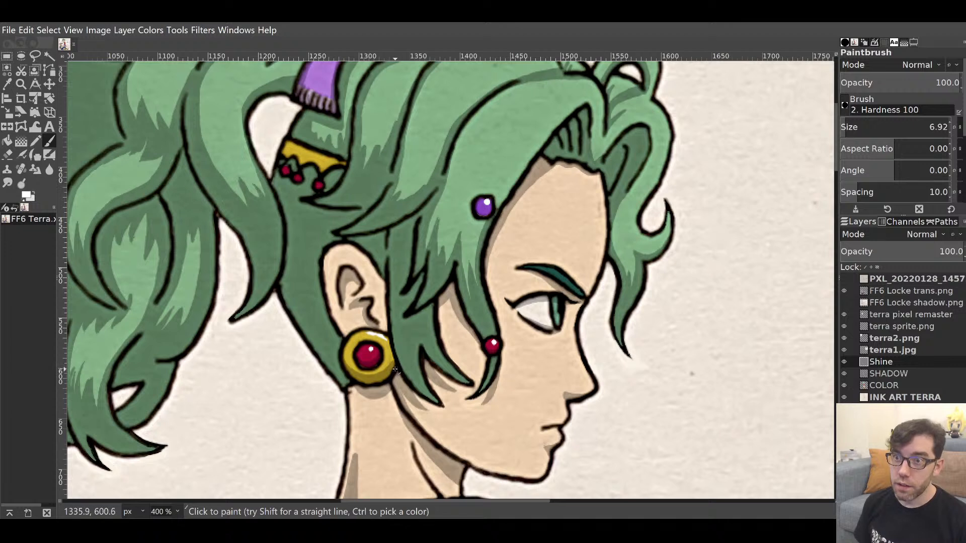
{"action": "key", "text": "ctrl"}
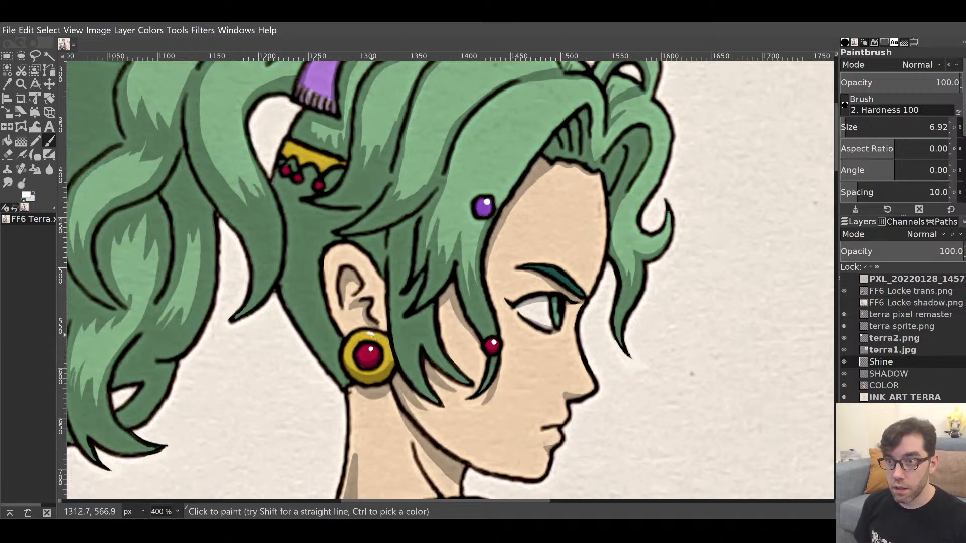
{"action": "left_click_drag", "start_coordinate": [378, 336], "coordinate": [380, 337]}
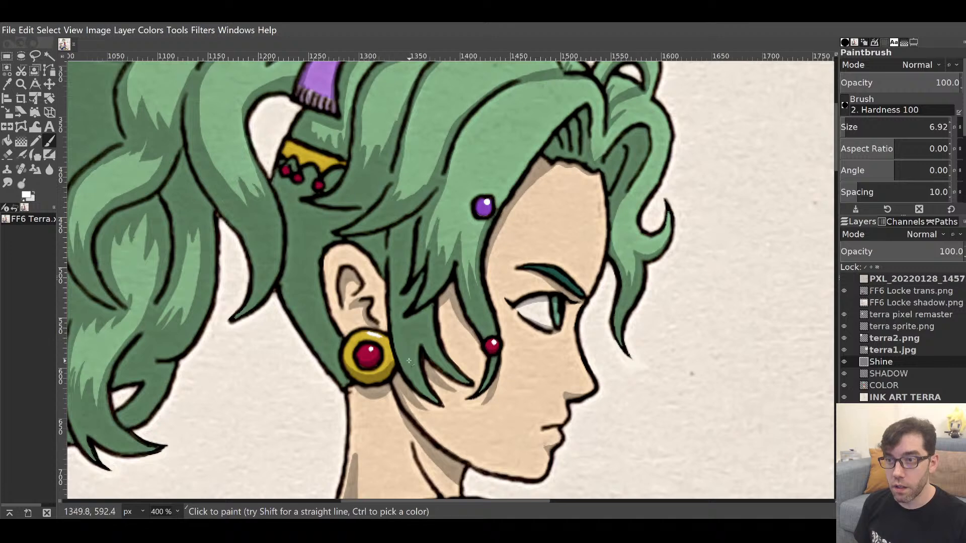
{"action": "scroll", "coordinate": [507, 301], "scroll_direction": "up", "scroll_amount": 5}
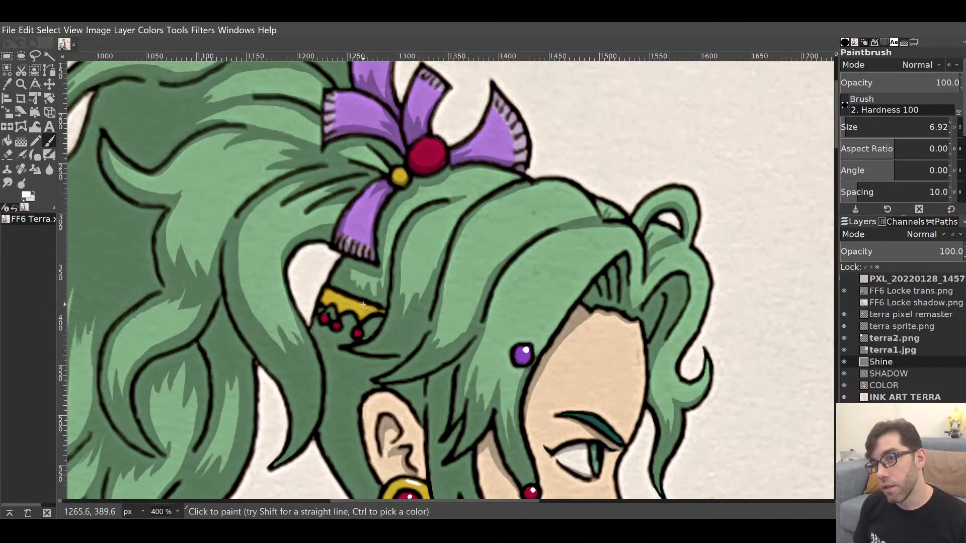
{"action": "left_click_drag", "start_coordinate": [355, 303], "coordinate": [380, 315]}
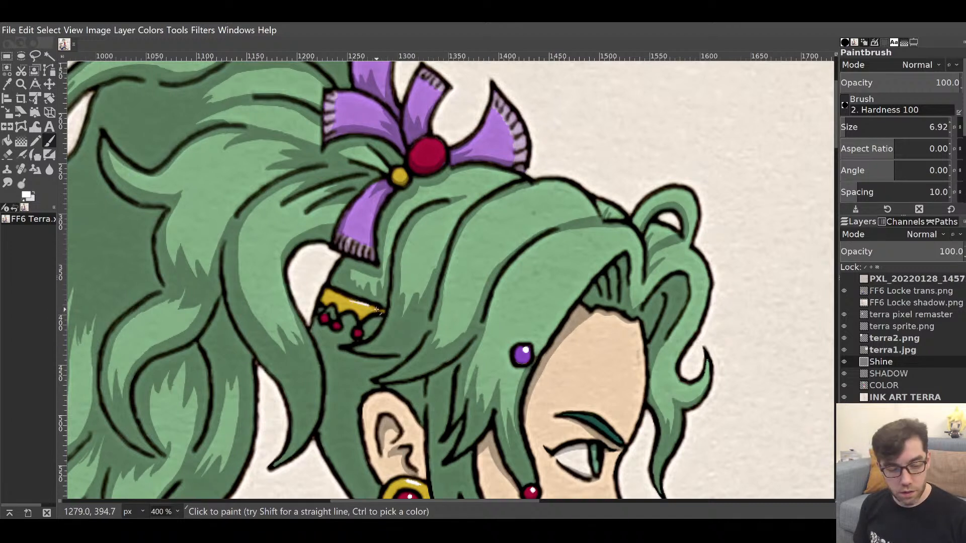
{"action": "left_click", "coordinate": [358, 331]}
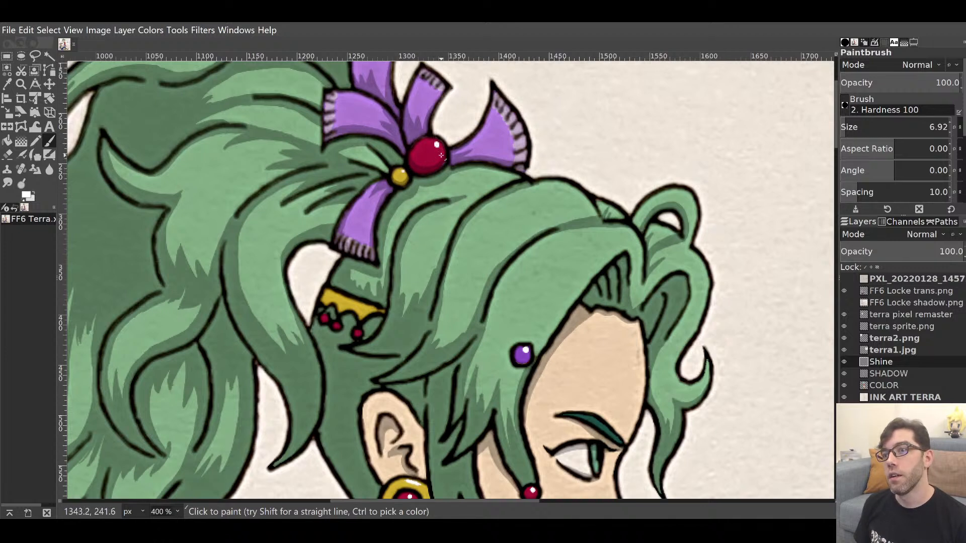
Add a white glint to Terra's eye.
{"action": "left_click_drag", "start_coordinate": [436, 184], "coordinate": [494, 256]}
{"action": "left_click_drag", "start_coordinate": [579, 364], "coordinate": [538, 250]}
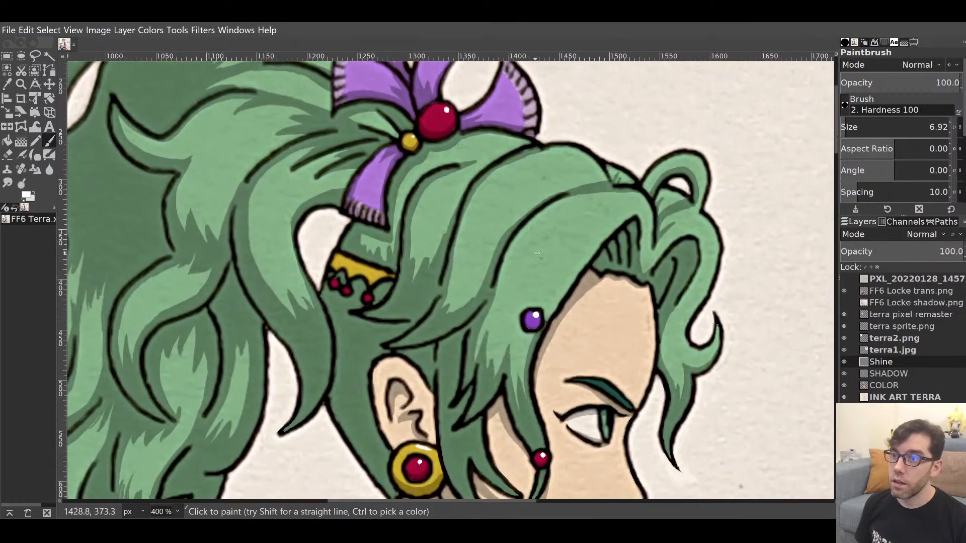
{"action": "left_click_drag", "start_coordinate": [566, 344], "coordinate": [541, 217]}
{"action": "left_click_drag", "start_coordinate": [588, 373], "coordinate": [573, 254]}
{"action": "left_click_drag", "start_coordinate": [568, 338], "coordinate": [531, 395]}
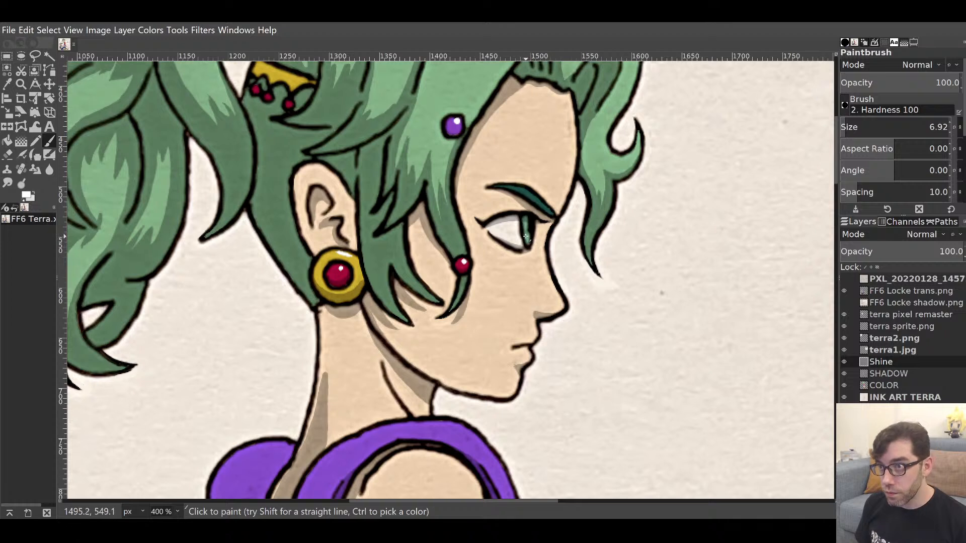
{"action": "left_click_drag", "start_coordinate": [526, 235], "coordinate": [518, 235]}
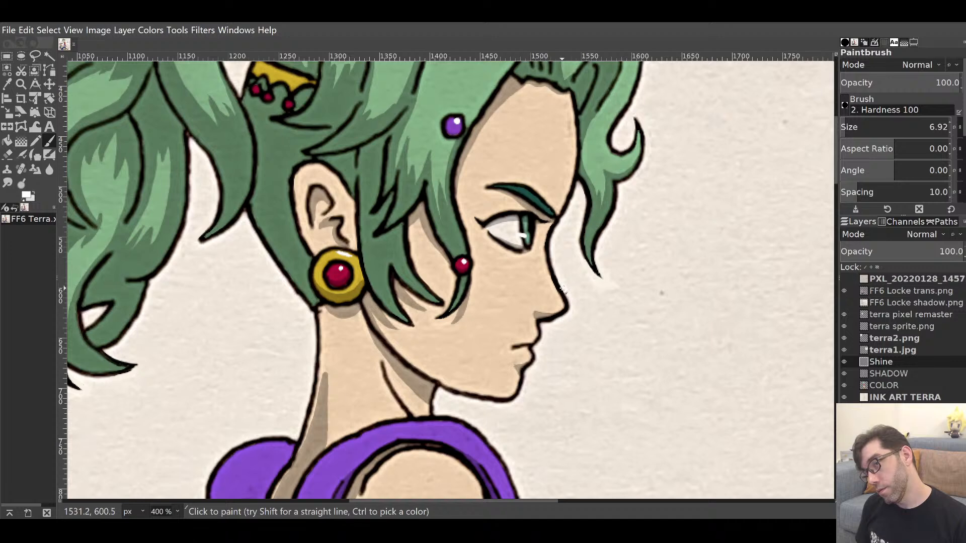
{"action": "scroll", "coordinate": [549, 272], "scroll_direction": "down", "scroll_amount": 15}
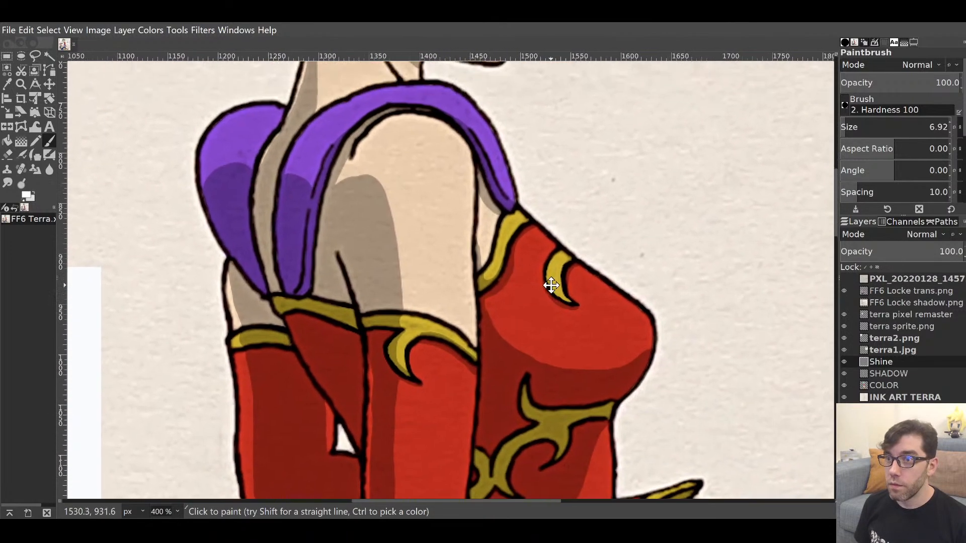
{"action": "left_click_drag", "start_coordinate": [551, 285], "coordinate": [555, 283]}
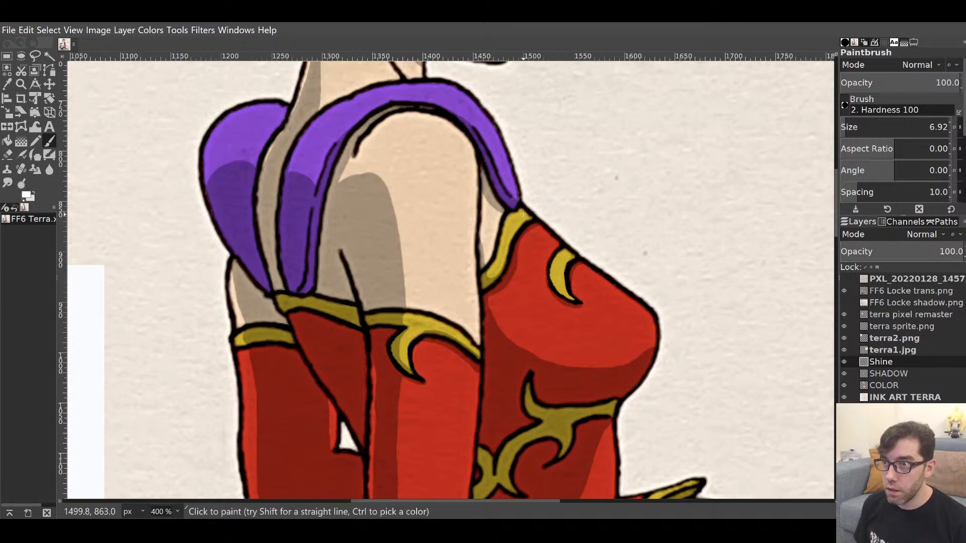
Highlight the gold dress trim, curl inner edge and chest crescent, redoing one trim stroke.
{"action": "left_click_drag", "start_coordinate": [521, 211], "coordinate": [527, 217]}
{"action": "left_click_drag", "start_coordinate": [564, 251], "coordinate": [570, 258]}
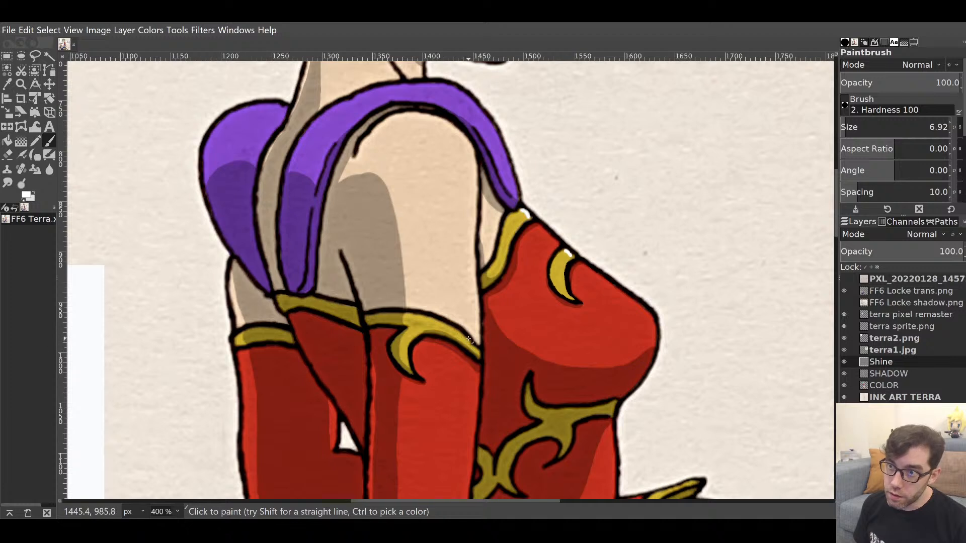
{"action": "left_click_drag", "start_coordinate": [461, 335], "coordinate": [473, 346]}
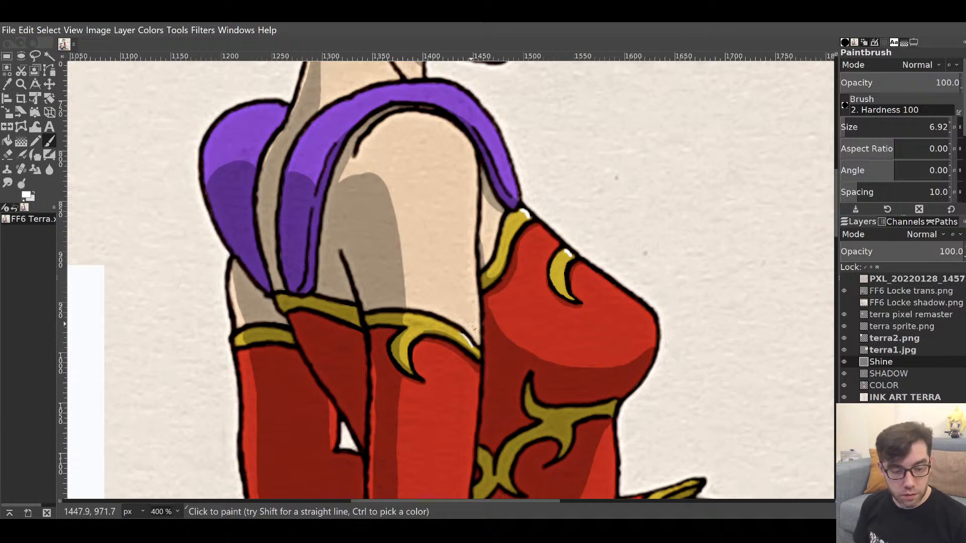
{"action": "key", "text": "ctrl+z"}
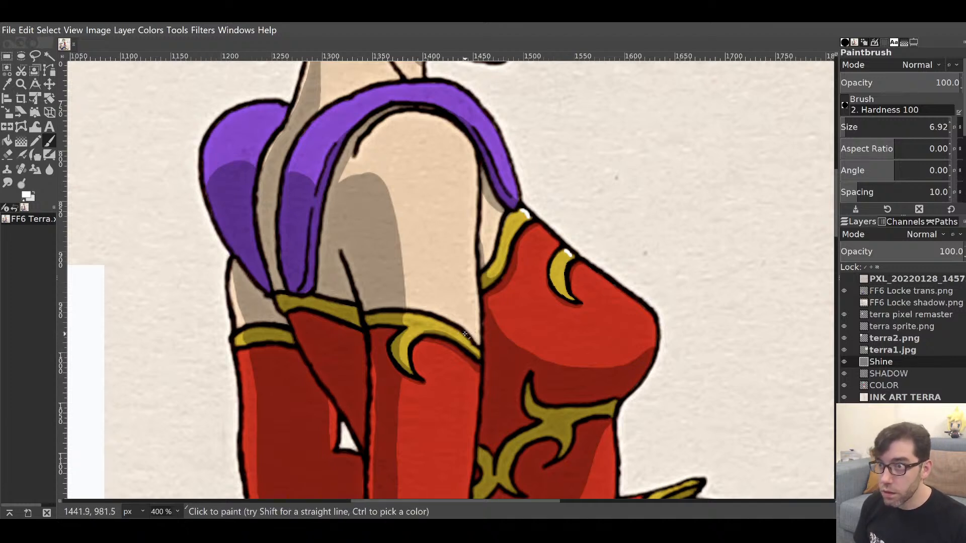
{"action": "left_click_drag", "start_coordinate": [461, 335], "coordinate": [479, 347]}
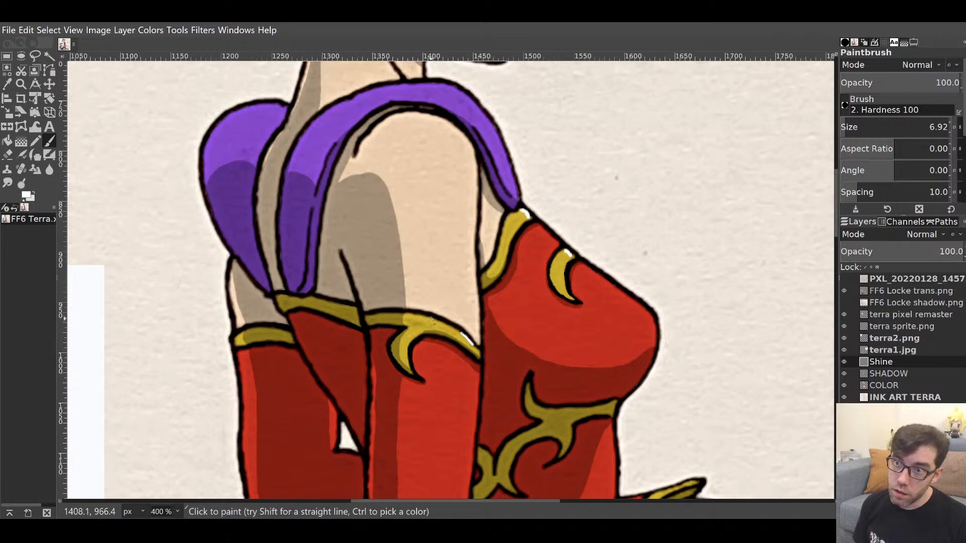
{"action": "left_click_drag", "start_coordinate": [411, 360], "coordinate": [406, 347]}
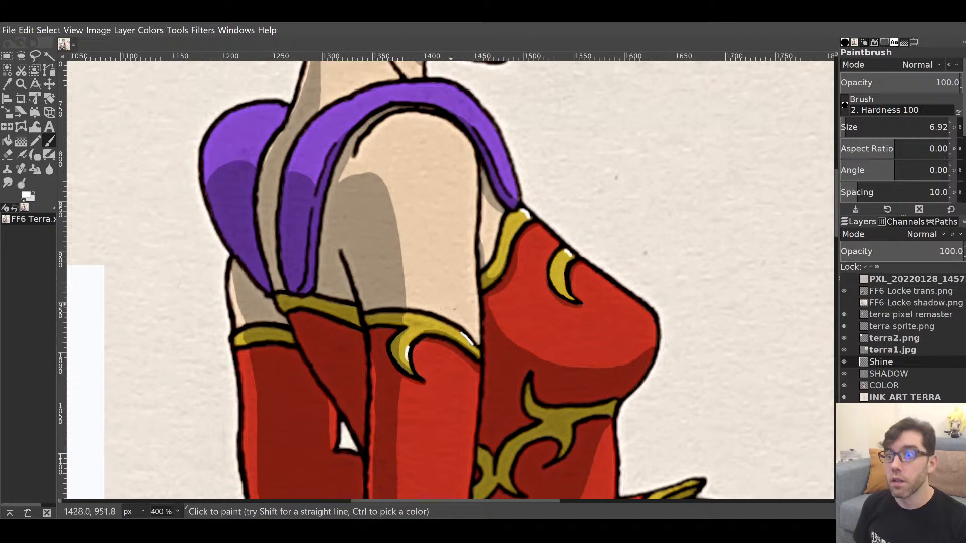
{"action": "left_click_drag", "start_coordinate": [570, 298], "coordinate": [564, 284]}
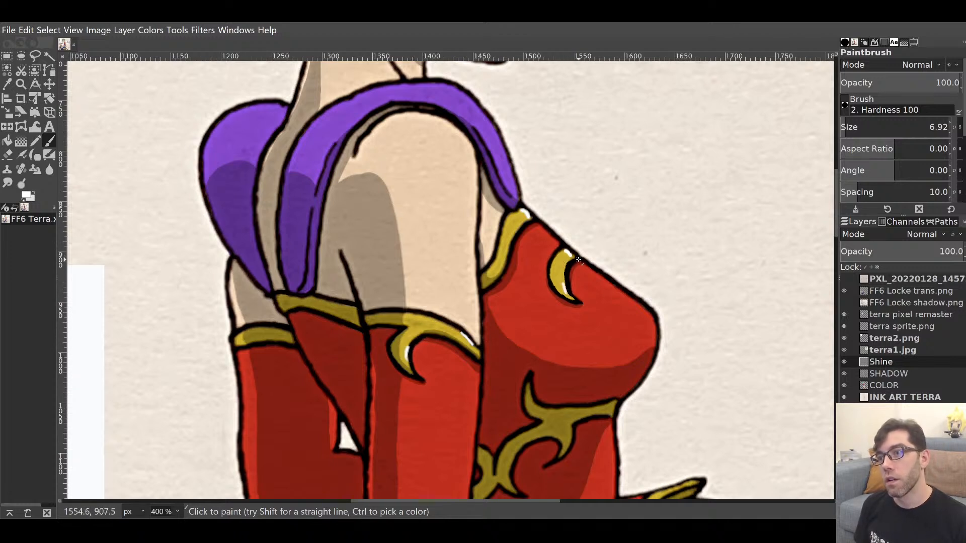
Try shine strokes on the gold cuff tip and belt, undoing both.
{"action": "scroll", "coordinate": [560, 279], "scroll_direction": "down", "scroll_amount": 3}
{"action": "scroll", "coordinate": [561, 279], "scroll_direction": "right", "scroll_amount": 2}
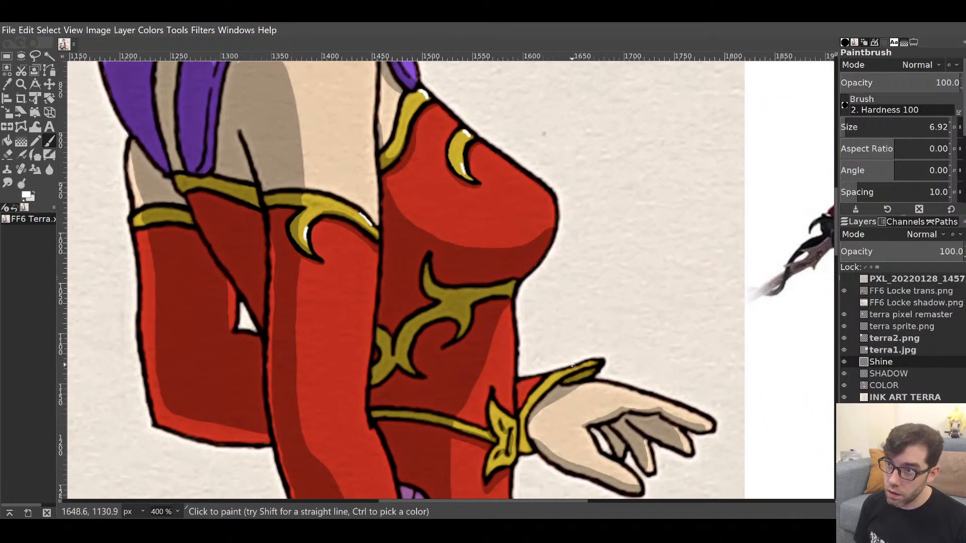
{"action": "left_click_drag", "start_coordinate": [584, 366], "coordinate": [594, 362]}
{"action": "key", "text": "ctrl+z"}
{"action": "key", "text": "ctrl+z"}
{"action": "scroll", "coordinate": [597, 276], "scroll_direction": "down", "scroll_amount": 4}
{"action": "scroll", "coordinate": [542, 266], "scroll_direction": "left", "scroll_amount": 1}
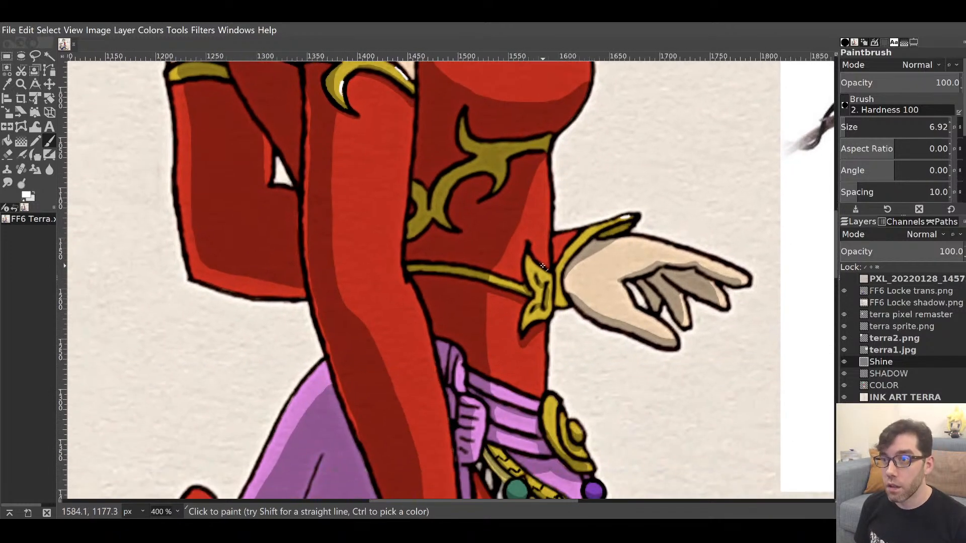
{"action": "left_click_drag", "start_coordinate": [501, 280], "coordinate": [511, 286]}
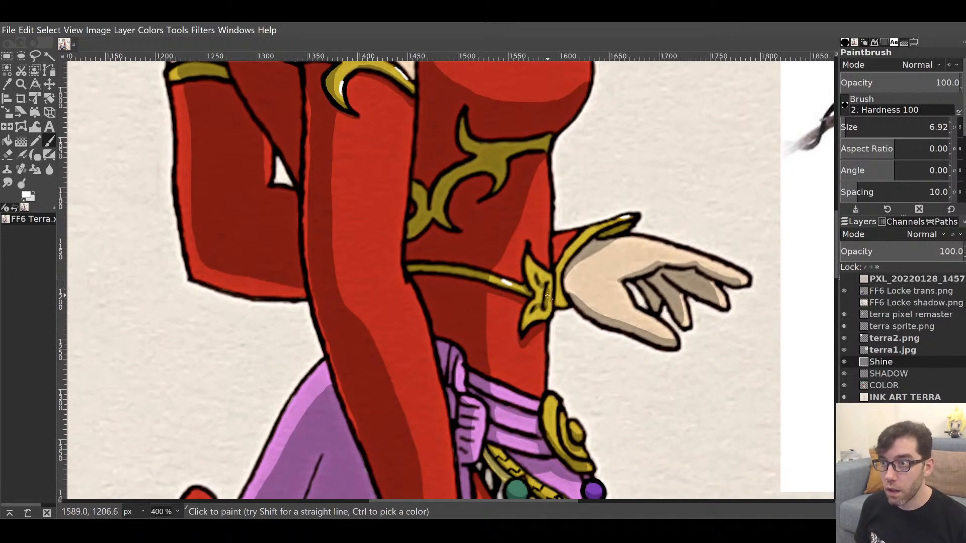
{"action": "key", "text": "ctrl+z"}
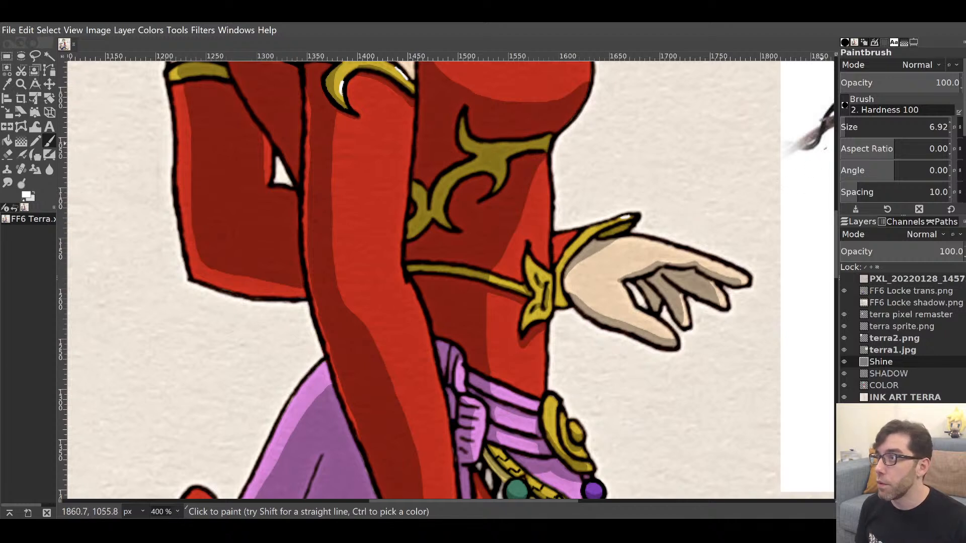
Shrink the brush to 4.73 and paint a thinner shine along the gold belt.
{"action": "left_click_drag", "start_coordinate": [844, 121], "coordinate": [844, 121]}
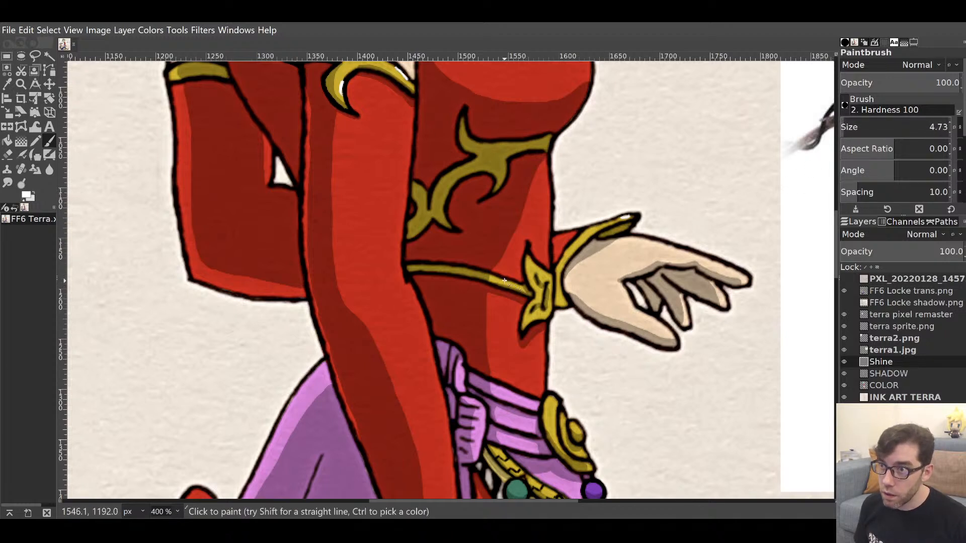
{"action": "left_click_drag", "start_coordinate": [504, 281], "coordinate": [534, 297]}
{"action": "left_click_drag", "start_coordinate": [532, 261], "coordinate": [542, 272]}
{"action": "key", "text": "ctrl+z"}
{"action": "key", "text": "ctrl+z"}
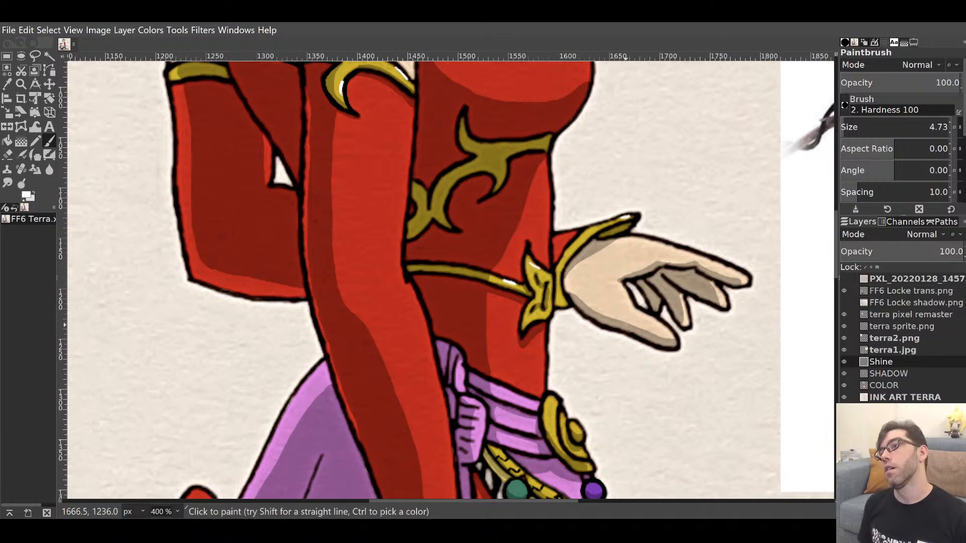
Erase the cuff's top-edge highlight and repaint a shorter white shine there.
{"action": "key", "text": "shift+e"}
{"action": "key", "text": "x"}
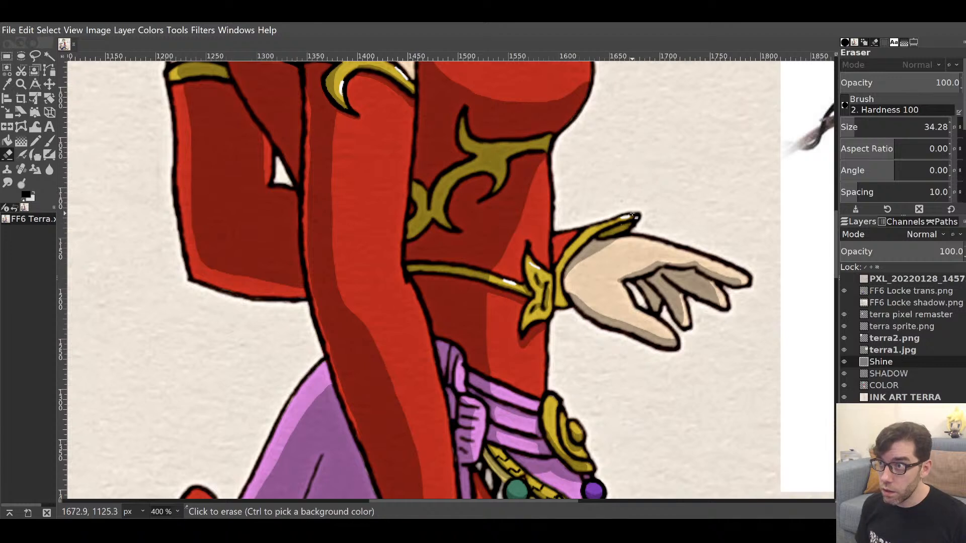
{"action": "left_click_drag", "start_coordinate": [623, 222], "coordinate": [639, 215]}
{"action": "key", "text": "p"}
{"action": "key", "text": "x"}
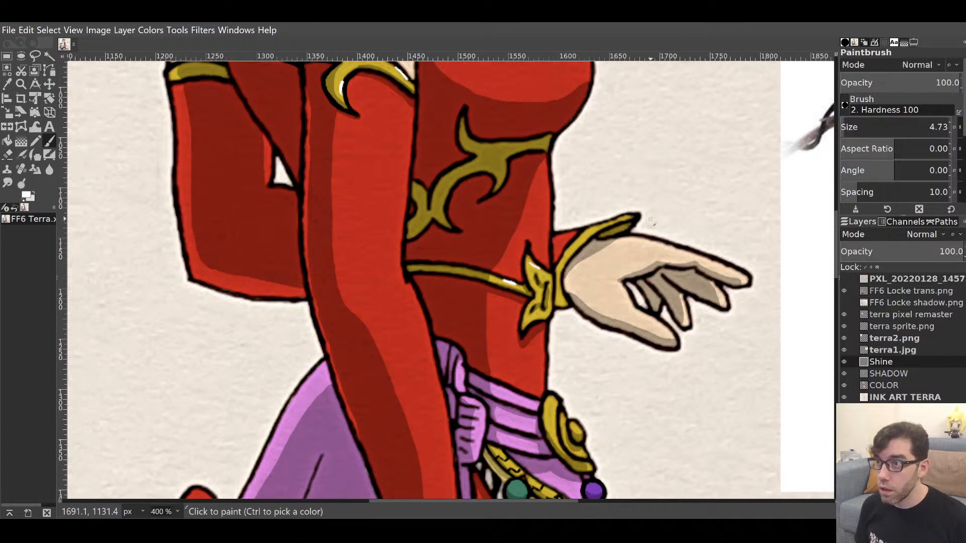
{"action": "left_click_drag", "start_coordinate": [621, 220], "coordinate": [614, 218]}
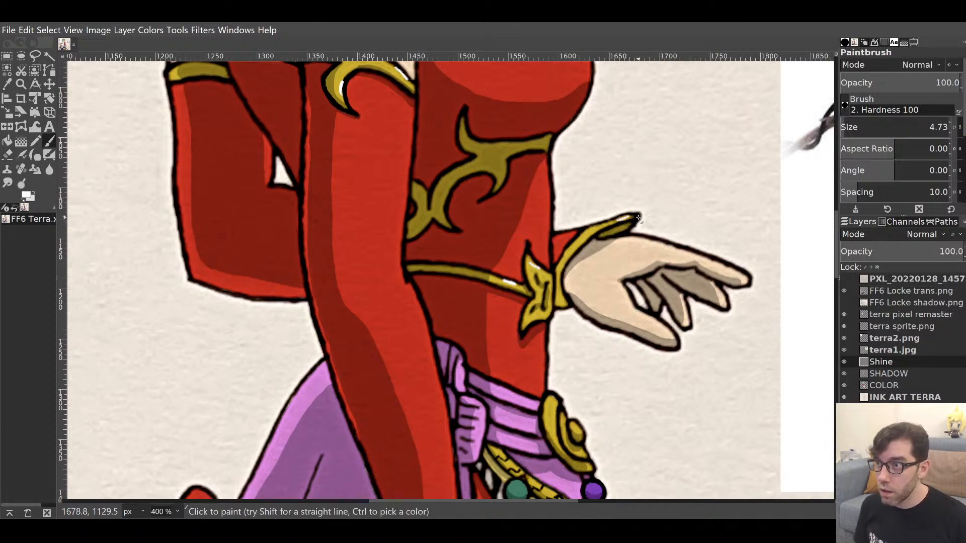
{"action": "scroll", "coordinate": [602, 295], "scroll_direction": "down", "scroll_amount": 4}
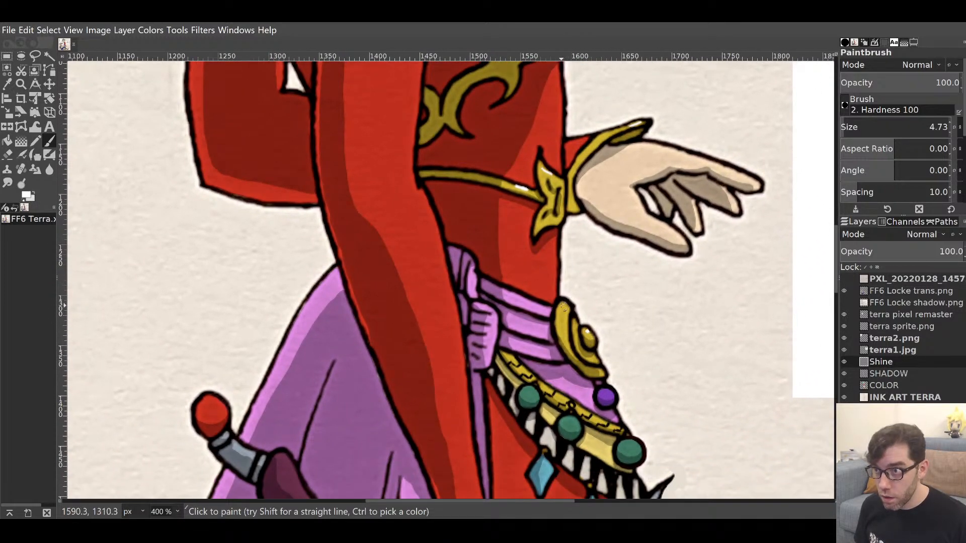
Add white shine to the round gold buckle, the purple gem and three green gems.
{"action": "left_click_drag", "start_coordinate": [579, 324], "coordinate": [576, 328]}
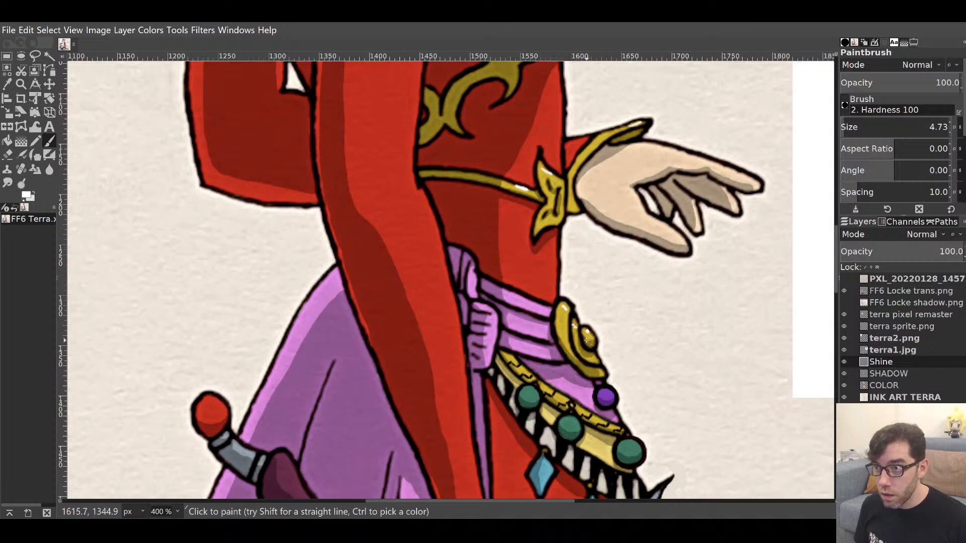
{"action": "left_click_drag", "start_coordinate": [602, 384], "coordinate": [605, 296]}
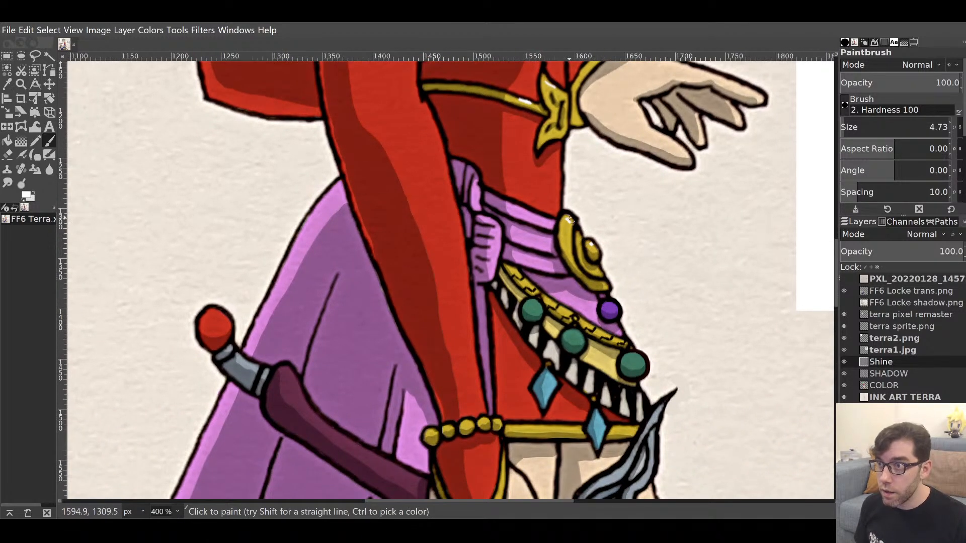
{"action": "left_click", "coordinate": [610, 306]}
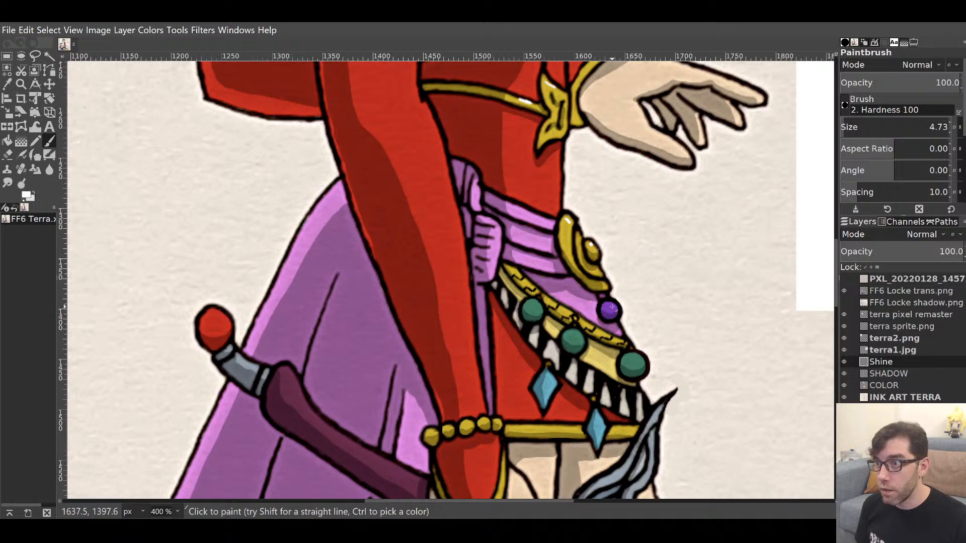
{"action": "left_click", "coordinate": [537, 306]}
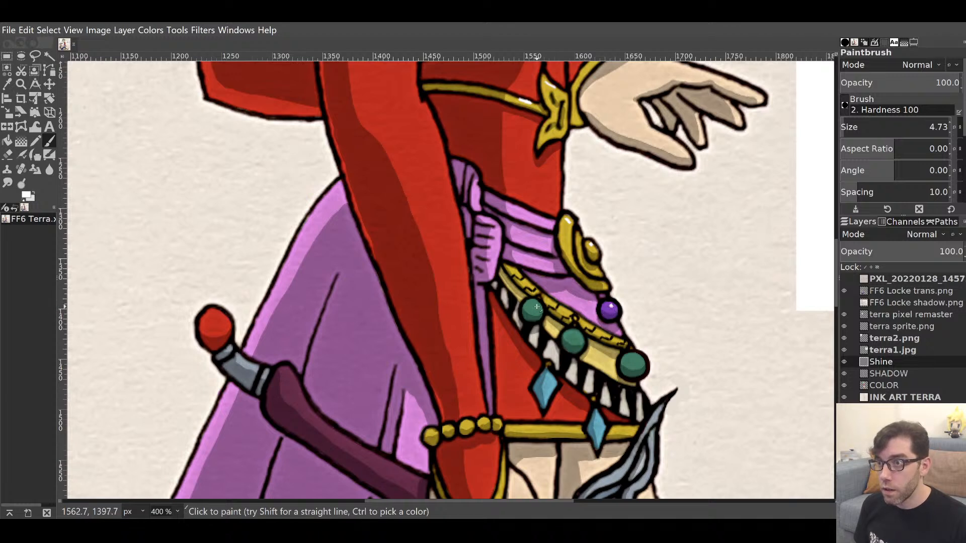
{"action": "left_click", "coordinate": [577, 335]}
{"action": "left_click", "coordinate": [640, 358]}
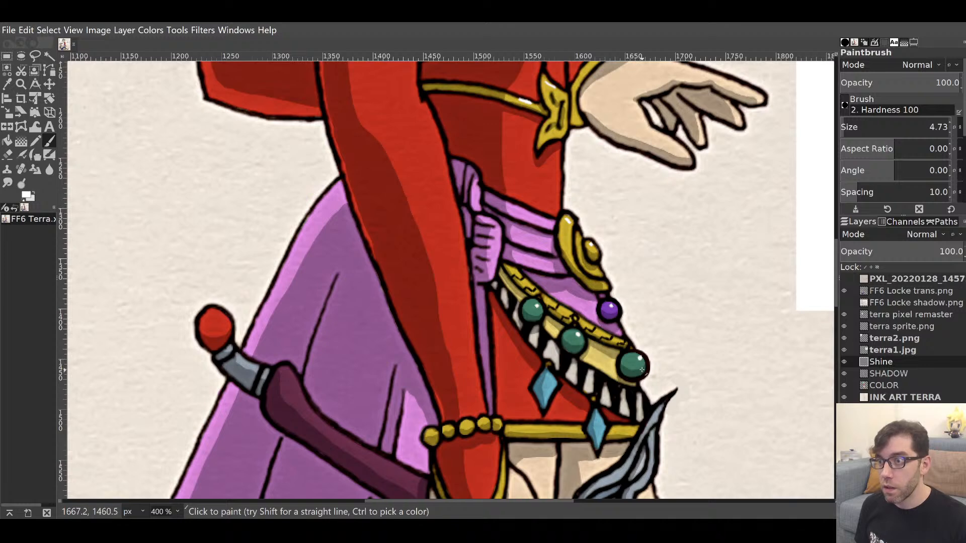
Zoom to 800% on the blue gems and paint shine on the upper blue gem.
{"action": "left_click_drag", "start_coordinate": [595, 404], "coordinate": [658, 251]}
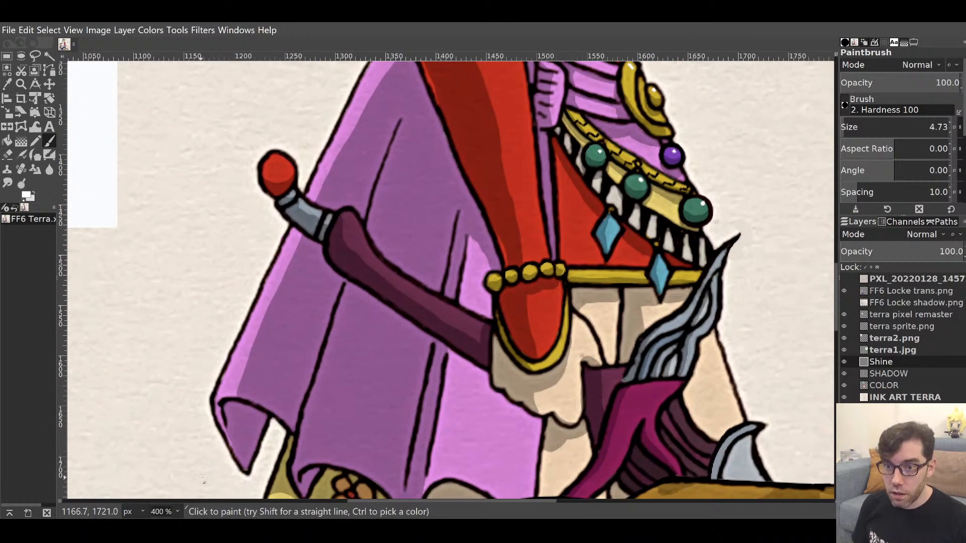
{"action": "left_click", "coordinate": [172, 410]}
{"action": "left_click_drag", "start_coordinate": [557, 350], "coordinate": [240, 449]}
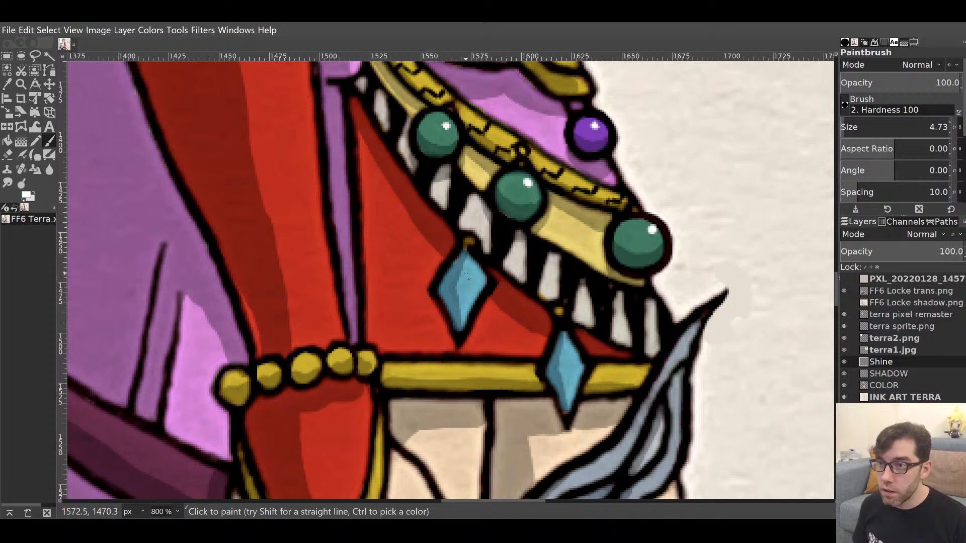
{"action": "mouse_move", "coordinate": [464, 276]}
{"action": "left_mouse_down"}
{"action": "mouse_move", "coordinate": [467, 258]}
{"action": "mouse_move", "coordinate": [465, 276]}
{"action": "mouse_move", "coordinate": [473, 264]}
{"action": "mouse_move", "coordinate": [479, 271]}
{"action": "left_mouse_up"}
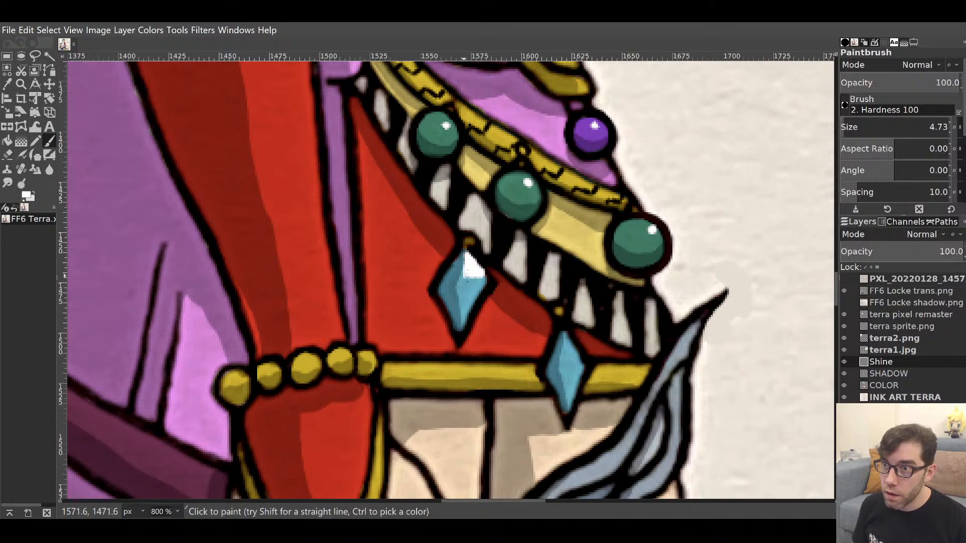
{"action": "mouse_move", "coordinate": [463, 276]}
{"action": "left_mouse_down"}
{"action": "mouse_move", "coordinate": [468, 258]}
{"action": "mouse_move", "coordinate": [466, 282]}
{"action": "mouse_move", "coordinate": [485, 279]}
{"action": "left_mouse_up"}
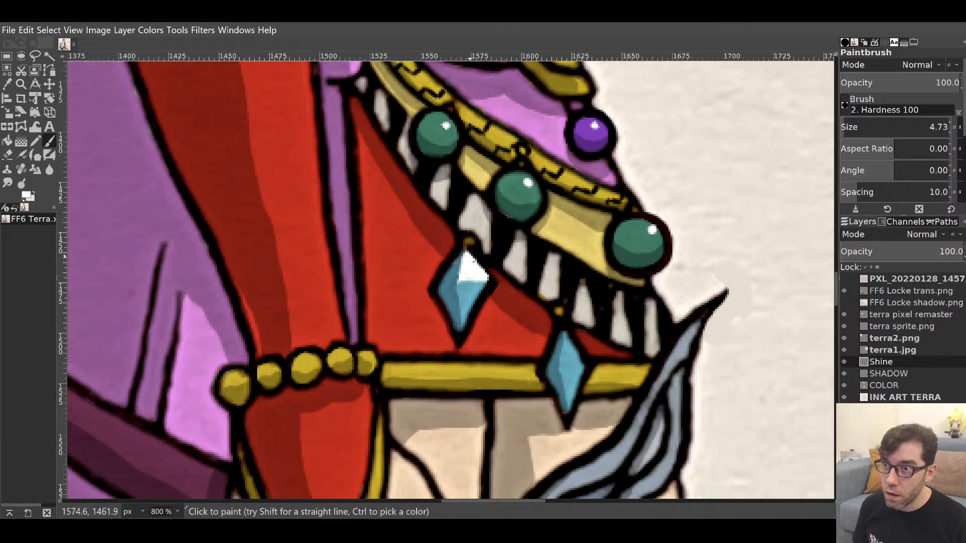
{"action": "scroll", "coordinate": [478, 215], "scroll_direction": "down", "scroll_amount": 3}
{"action": "scroll", "coordinate": [479, 215], "scroll_direction": "right", "scroll_amount": 2}
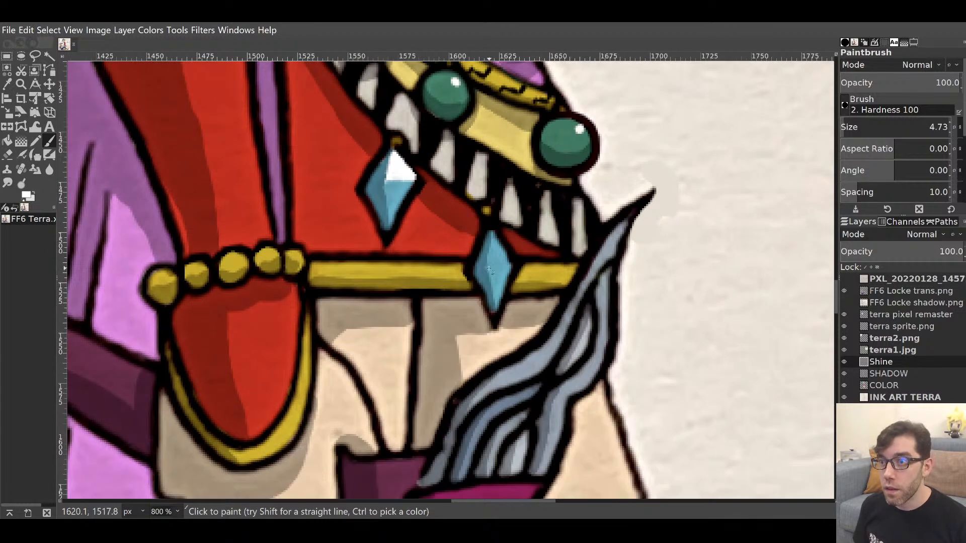
Add shine to the lower blue gem, the leftmost gold bead and the yellow band.
{"action": "mouse_move", "coordinate": [488, 266]}
{"action": "left_mouse_down"}
{"action": "mouse_move", "coordinate": [493, 235]}
{"action": "mouse_move", "coordinate": [508, 261]}
{"action": "mouse_move", "coordinate": [488, 262]}
{"action": "mouse_move", "coordinate": [500, 251]}
{"action": "mouse_move", "coordinate": [491, 253]}
{"action": "mouse_move", "coordinate": [491, 234]}
{"action": "mouse_move", "coordinate": [489, 256]}
{"action": "left_mouse_up"}
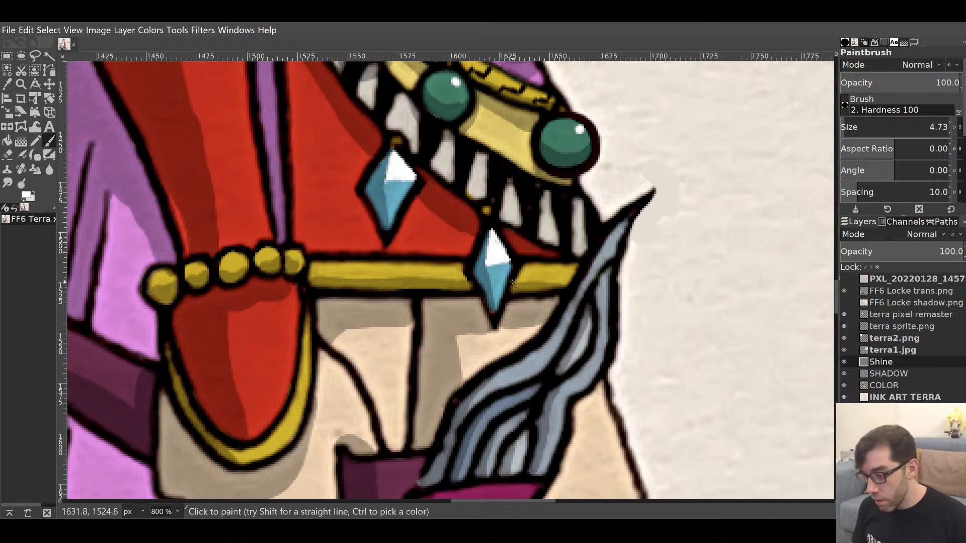
{"action": "left_click_drag", "start_coordinate": [560, 248], "coordinate": [592, 109]}
{"action": "left_click_drag", "start_coordinate": [569, 281], "coordinate": [657, 287]}
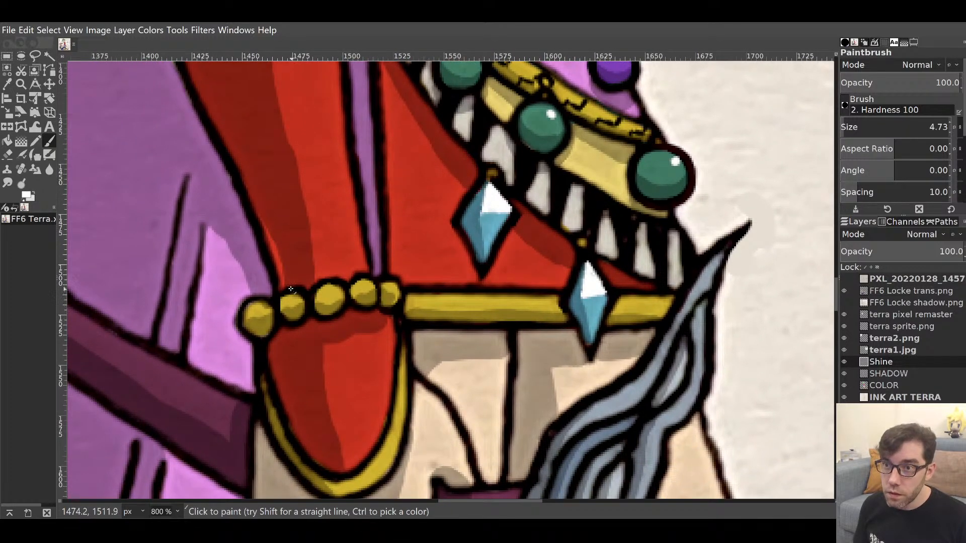
{"action": "mouse_move", "coordinate": [261, 307]}
{"action": "left_mouse_down"}
{"action": "mouse_move", "coordinate": [377, 282]}
{"action": "mouse_move", "coordinate": [368, 284]}
{"action": "mouse_move", "coordinate": [397, 286]}
{"action": "left_mouse_up"}
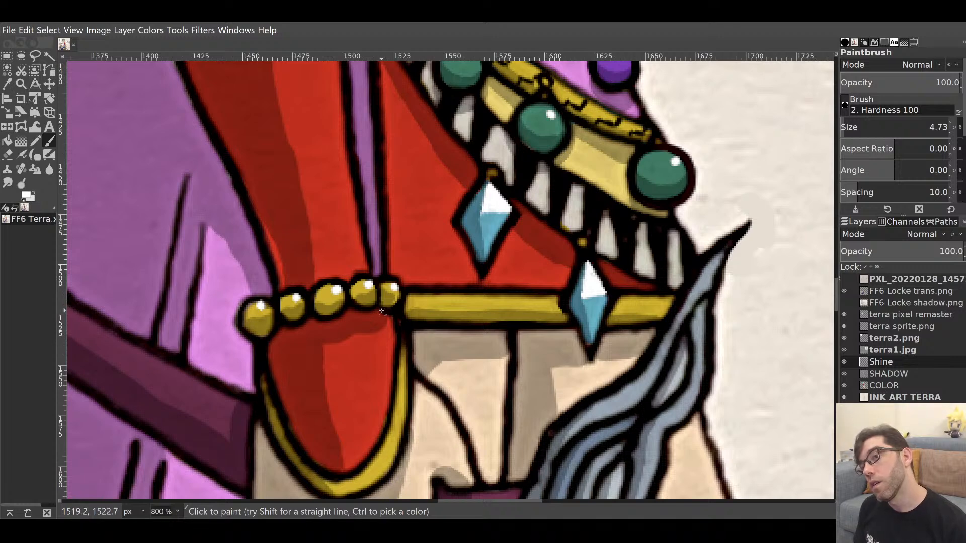
{"action": "mouse_move", "coordinate": [593, 233]}
{"action": "left_mouse_down"}
{"action": "mouse_move", "coordinate": [523, 140]}
{"action": "mouse_move", "coordinate": [412, 317]}
{"action": "mouse_move", "coordinate": [461, 255]}
{"action": "mouse_move", "coordinate": [470, 262]}
{"action": "left_mouse_up"}
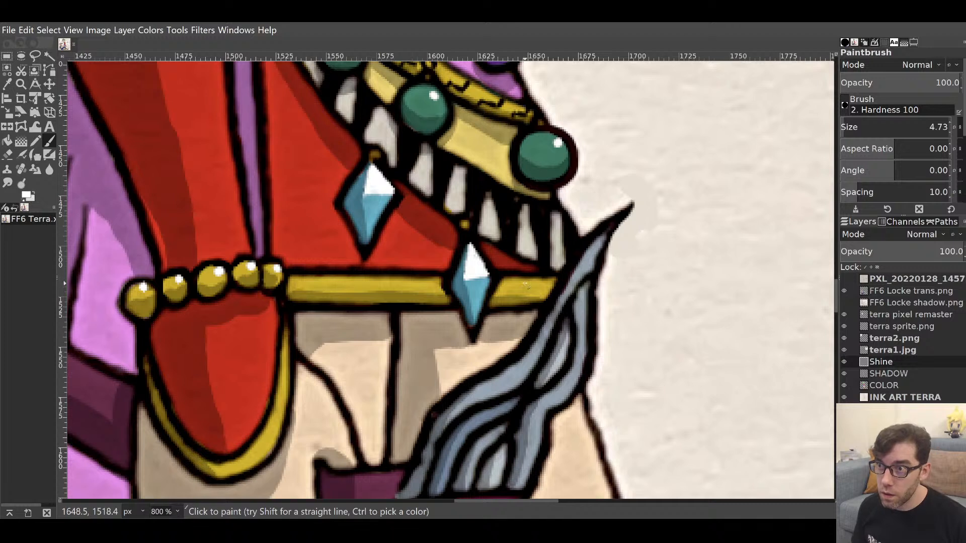
{"action": "left_click_drag", "start_coordinate": [505, 280], "coordinate": [528, 281]}
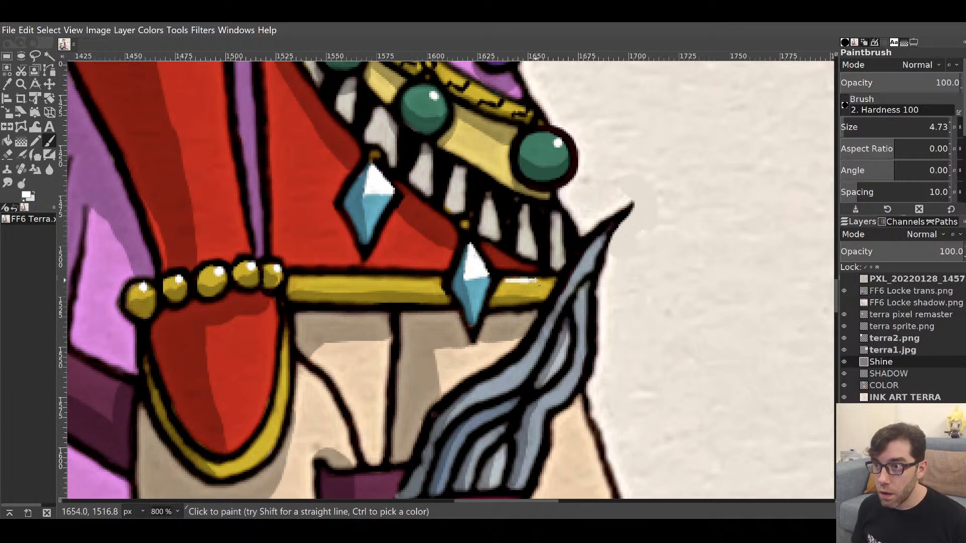
{"action": "left_click_drag", "start_coordinate": [534, 280], "coordinate": [556, 280]}
Paint thin white shine strokes along four grey hair strands.
{"action": "mouse_move", "coordinate": [575, 237]}
{"action": "left_mouse_down"}
{"action": "mouse_move", "coordinate": [556, 423]}
{"action": "mouse_move", "coordinate": [550, 188]}
{"action": "left_mouse_up"}
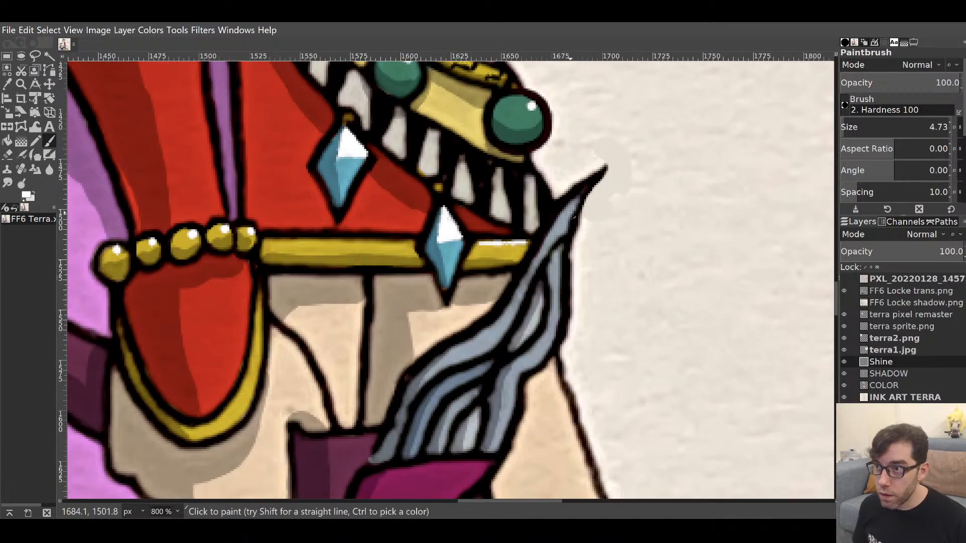
{"action": "left_click_drag", "start_coordinate": [564, 227], "coordinate": [573, 212]}
{"action": "left_click_drag", "start_coordinate": [556, 314], "coordinate": [558, 282]}
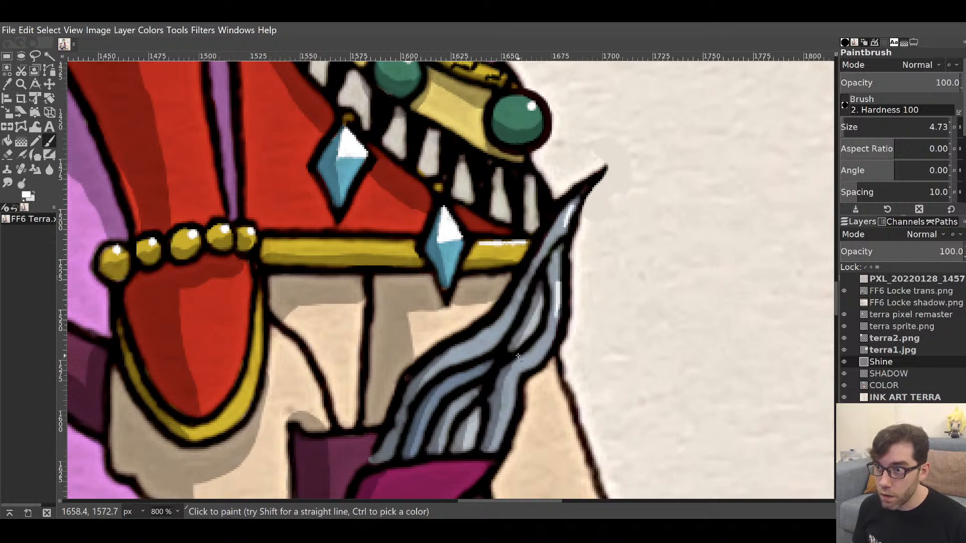
{"action": "left_click_drag", "start_coordinate": [513, 406], "coordinate": [509, 380]}
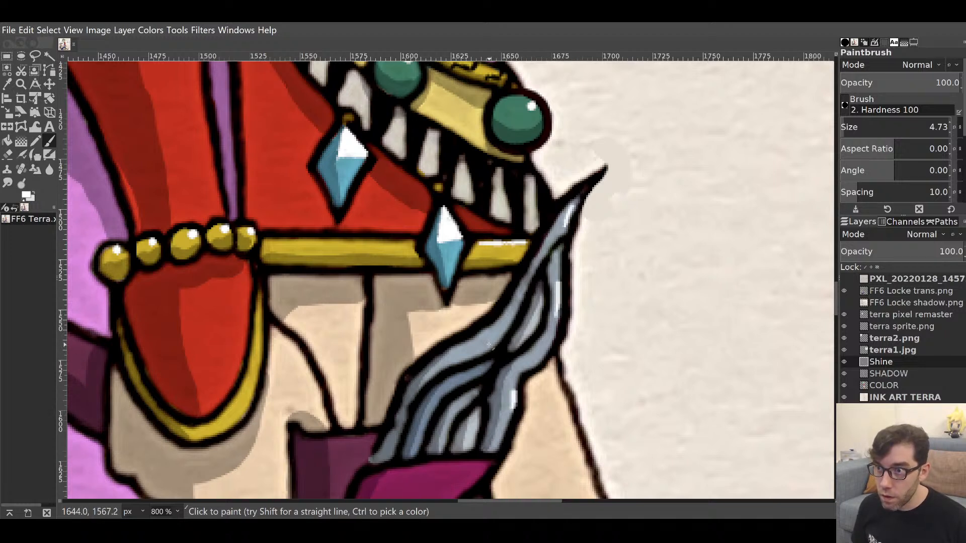
{"action": "left_click_drag", "start_coordinate": [485, 349], "coordinate": [501, 330]}
{"action": "mouse_move", "coordinate": [520, 377]}
{"action": "left_mouse_down"}
{"action": "mouse_move", "coordinate": [534, 369]}
{"action": "mouse_move", "coordinate": [602, 164]}
{"action": "mouse_move", "coordinate": [470, 146]}
{"action": "mouse_move", "coordinate": [534, 145]}
{"action": "left_mouse_up"}
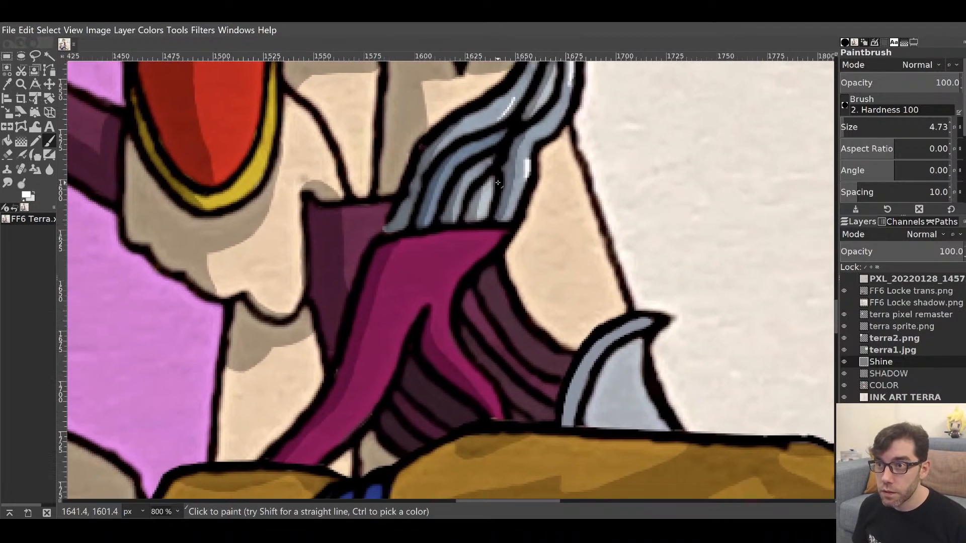
Hide the FF6 Locke trans.png layer and highlight the red ball and blade edges.
{"action": "left_click_drag", "start_coordinate": [490, 244], "coordinate": [535, 238]}
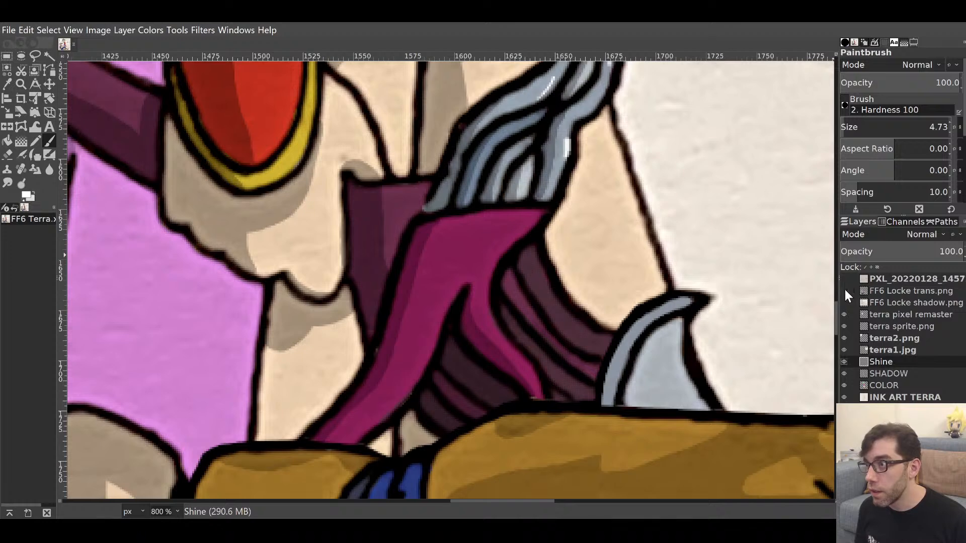
{"action": "left_click", "coordinate": [844, 290]}
{"action": "mouse_move", "coordinate": [658, 285]}
{"action": "left_mouse_down"}
{"action": "mouse_move", "coordinate": [633, 278]}
{"action": "mouse_move", "coordinate": [717, 167]}
{"action": "left_mouse_up"}
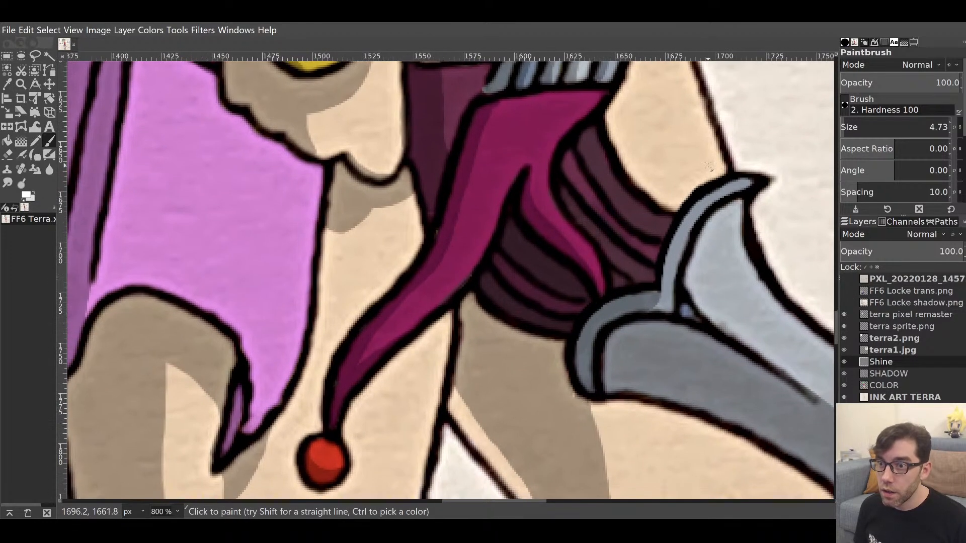
{"action": "left_click", "coordinate": [336, 451]}
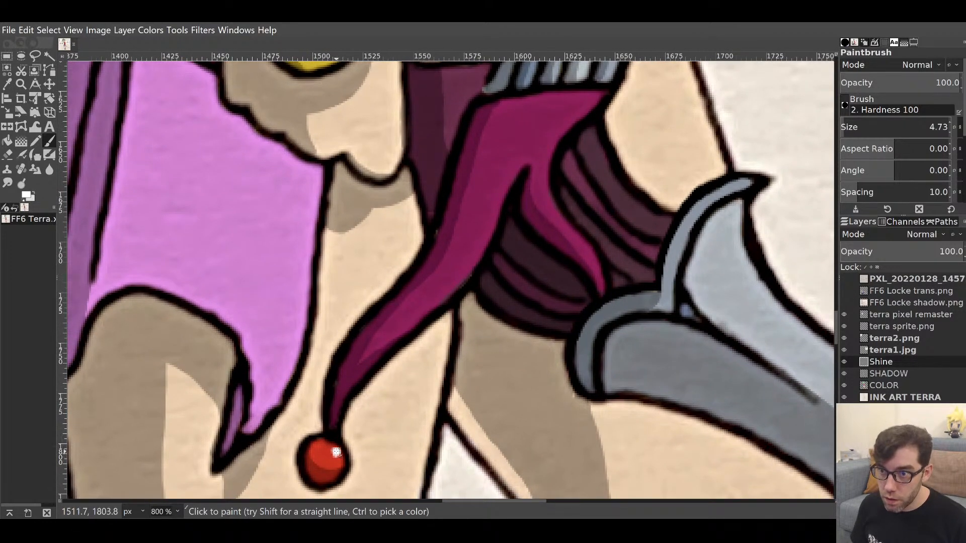
{"action": "mouse_move", "coordinate": [562, 375]}
{"action": "left_mouse_down"}
{"action": "mouse_move", "coordinate": [472, 342]}
{"action": "mouse_move", "coordinate": [348, 399]}
{"action": "left_mouse_up"}
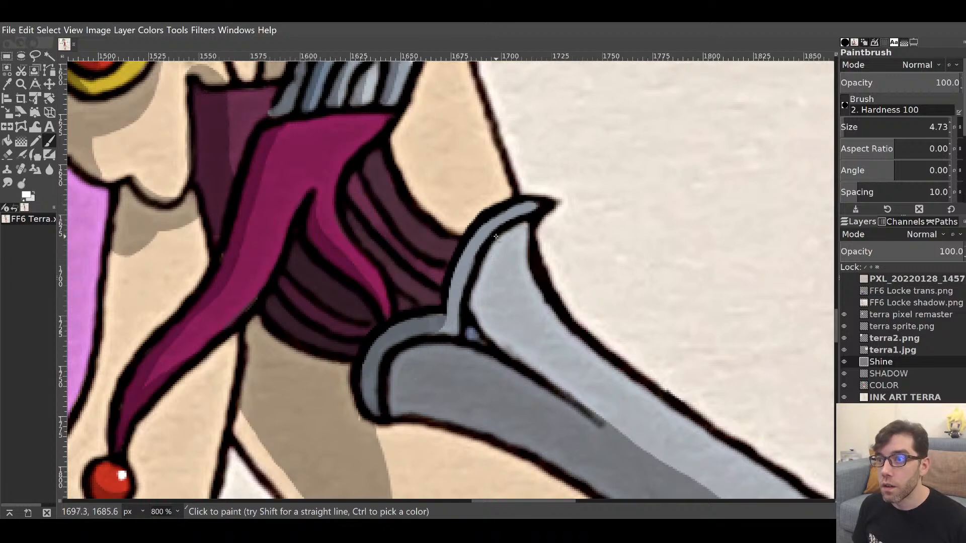
{"action": "left_click_drag", "start_coordinate": [495, 225], "coordinate": [530, 211]}
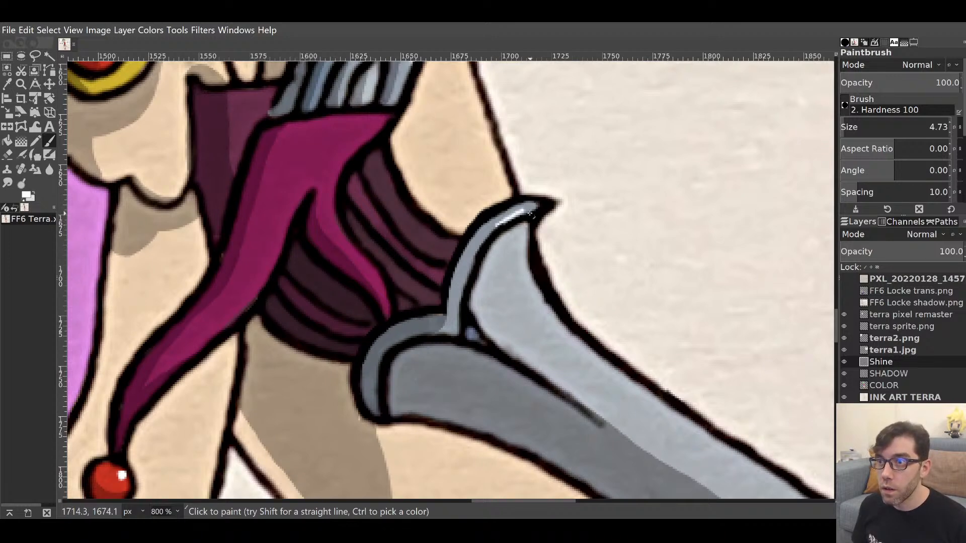
{"action": "left_click_drag", "start_coordinate": [554, 321], "coordinate": [534, 241]}
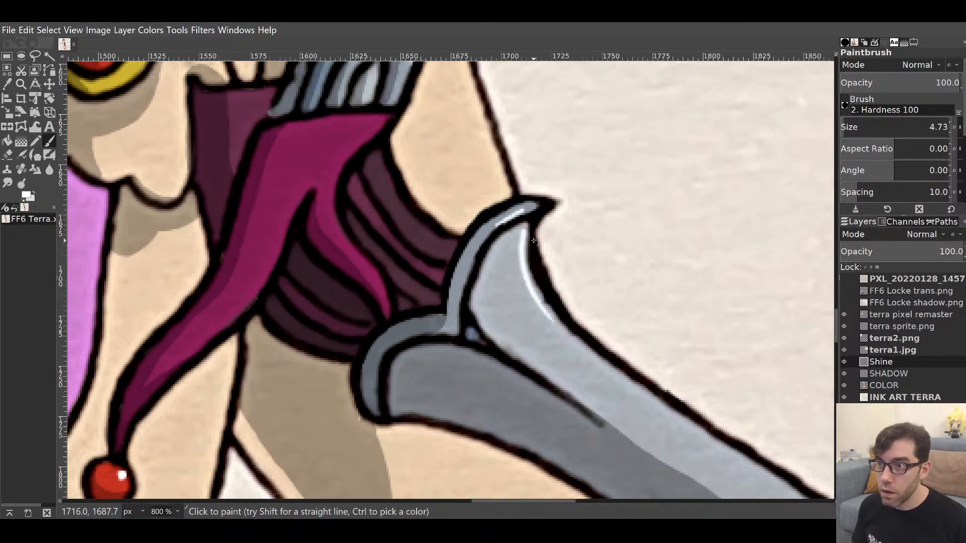
Add two white highlights on the magenta cloth and shine on the red gem's yellow rim.
{"action": "left_click_drag", "start_coordinate": [560, 311], "coordinate": [535, 424]}
{"action": "left_click_drag", "start_coordinate": [428, 278], "coordinate": [569, 249]}
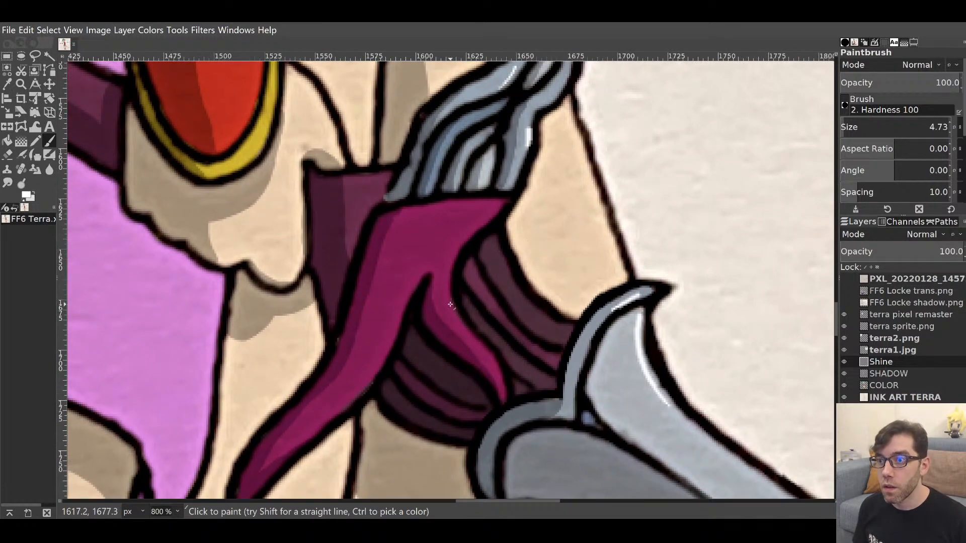
{"action": "left_click_drag", "start_coordinate": [455, 316], "coordinate": [447, 295]}
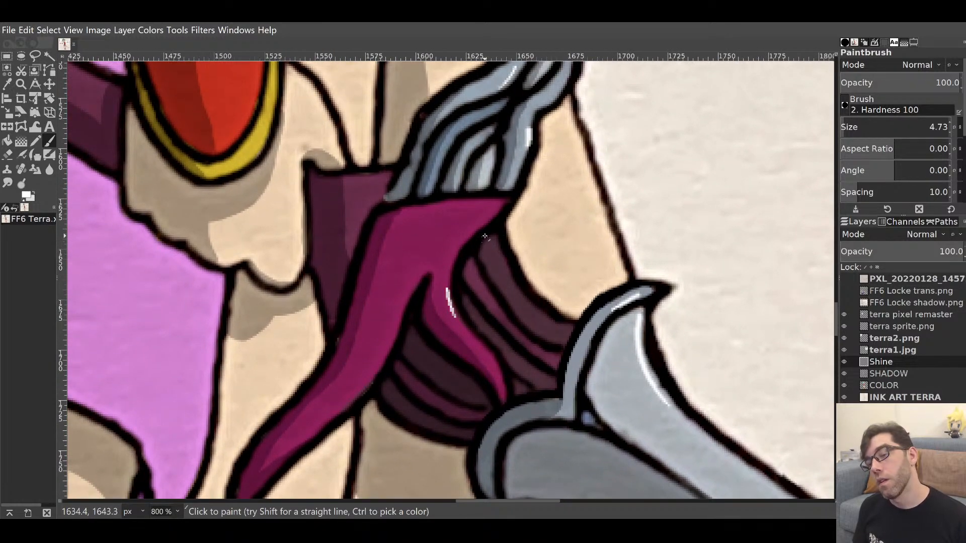
{"action": "left_click_drag", "start_coordinate": [473, 236], "coordinate": [468, 300]}
{"action": "mouse_move", "coordinate": [482, 408]}
{"action": "left_mouse_down"}
{"action": "mouse_move", "coordinate": [494, 437]}
{"action": "mouse_move", "coordinate": [499, 388]}
{"action": "mouse_move", "coordinate": [559, 240]}
{"action": "mouse_move", "coordinate": [601, 222]}
{"action": "left_mouse_up"}
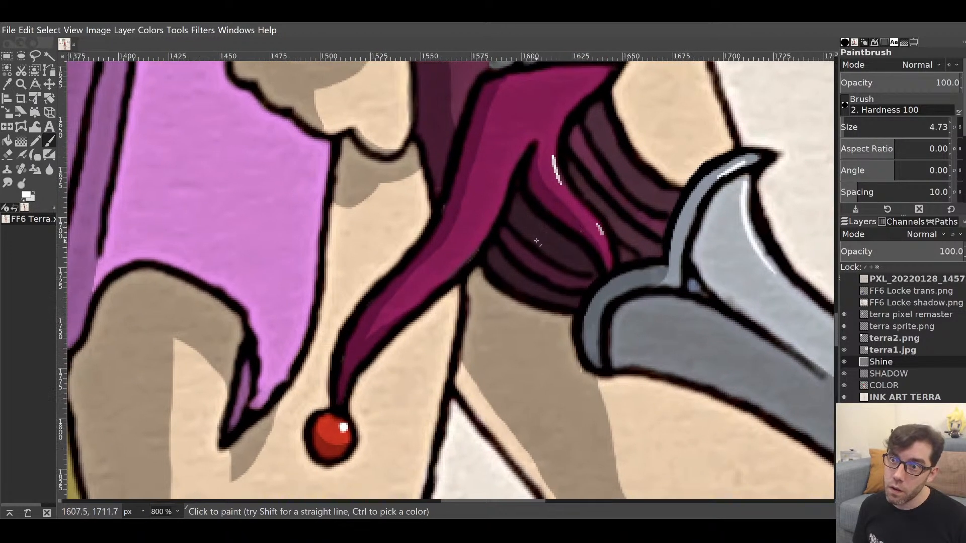
{"action": "left_click_drag", "start_coordinate": [520, 197], "coordinate": [484, 397]}
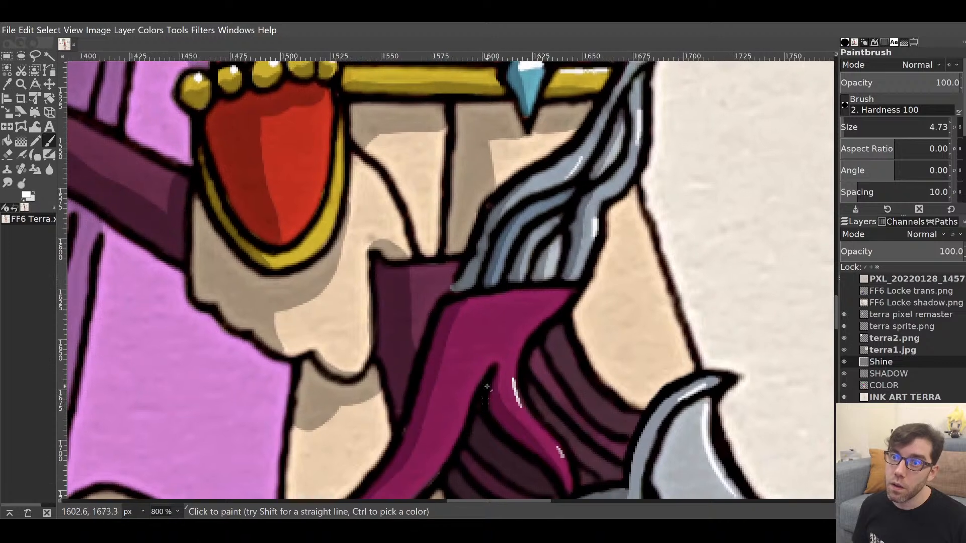
{"action": "left_click_drag", "start_coordinate": [388, 241], "coordinate": [462, 302]}
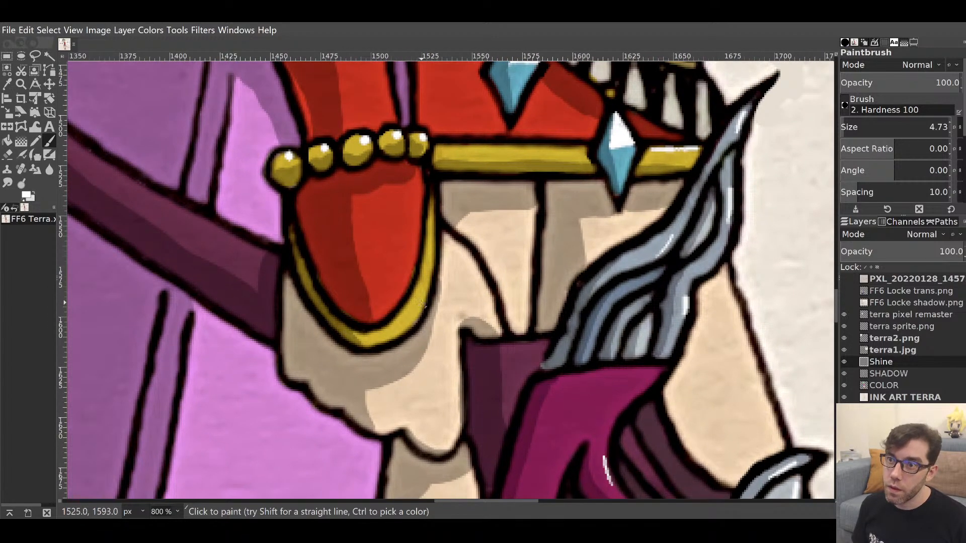
{"action": "left_click_drag", "start_coordinate": [421, 299], "coordinate": [425, 261]}
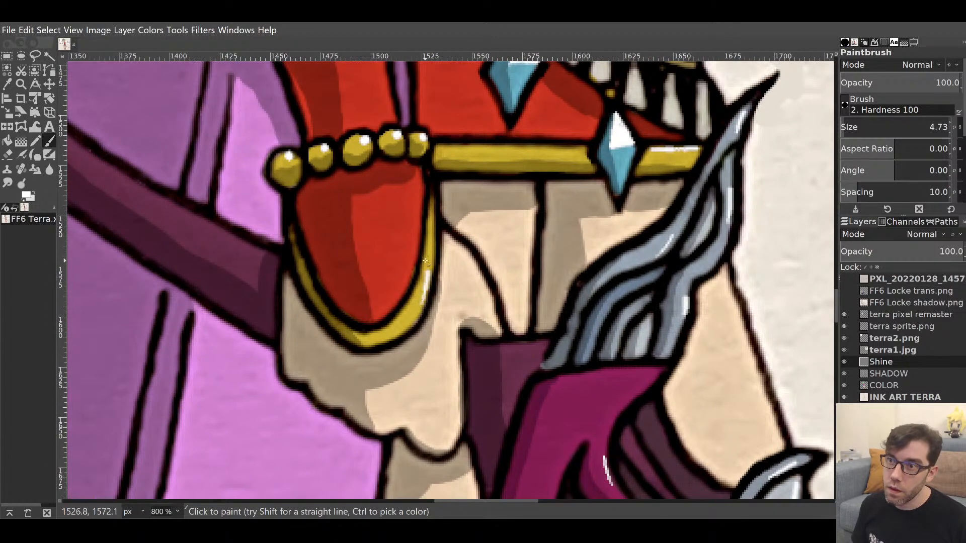
Add three highlights along the gold collar rim.
{"action": "mouse_move", "coordinate": [523, 176]}
{"action": "left_mouse_down"}
{"action": "mouse_move", "coordinate": [487, 376]}
{"action": "mouse_move", "coordinate": [513, 155]}
{"action": "mouse_move", "coordinate": [491, 418]}
{"action": "mouse_move", "coordinate": [413, 311]}
{"action": "left_mouse_up"}
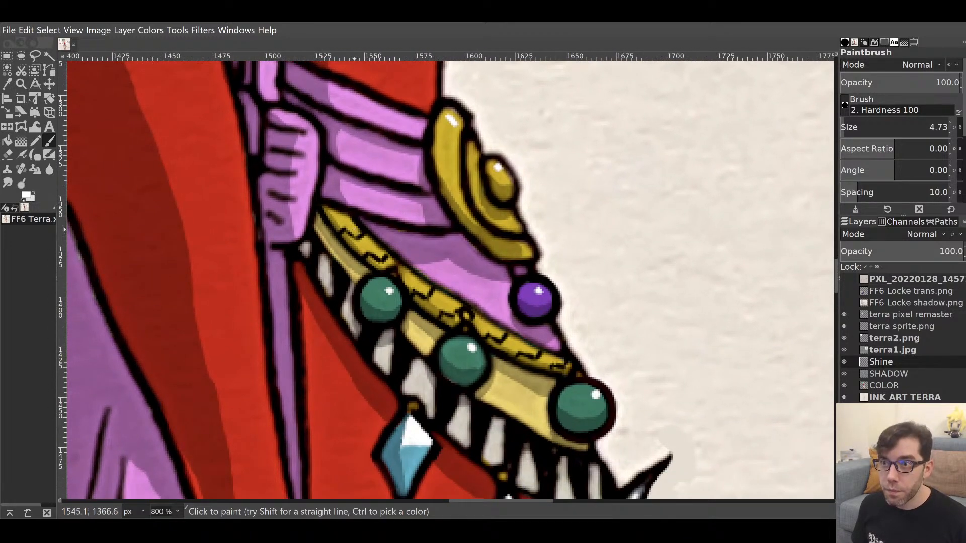
{"action": "left_click_drag", "start_coordinate": [350, 224], "coordinate": [381, 252]}
{"action": "left_click_drag", "start_coordinate": [423, 286], "coordinate": [457, 306]}
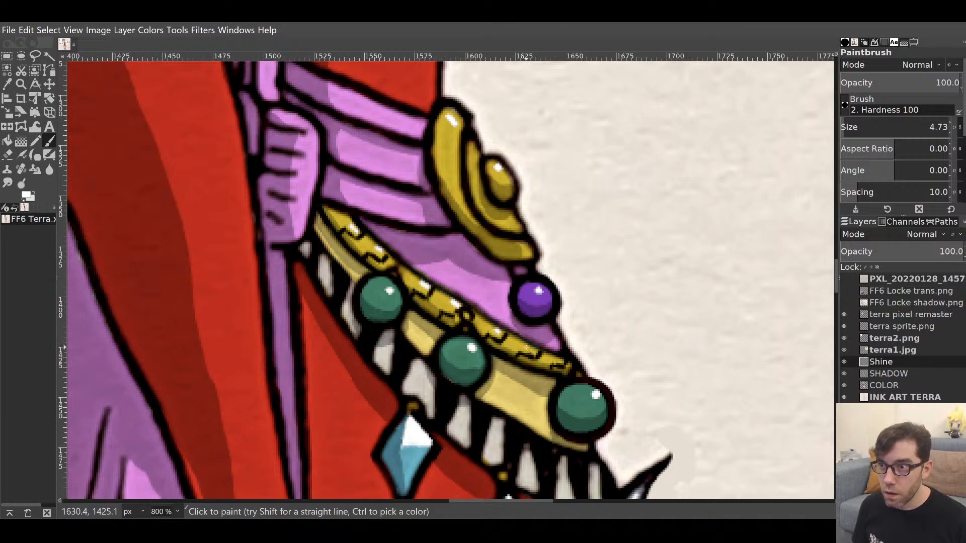
{"action": "mouse_move", "coordinate": [527, 346]}
{"action": "left_mouse_down"}
{"action": "mouse_move", "coordinate": [563, 363]}
{"action": "mouse_move", "coordinate": [614, 338]}
{"action": "mouse_move", "coordinate": [596, 447]}
{"action": "left_mouse_up"}
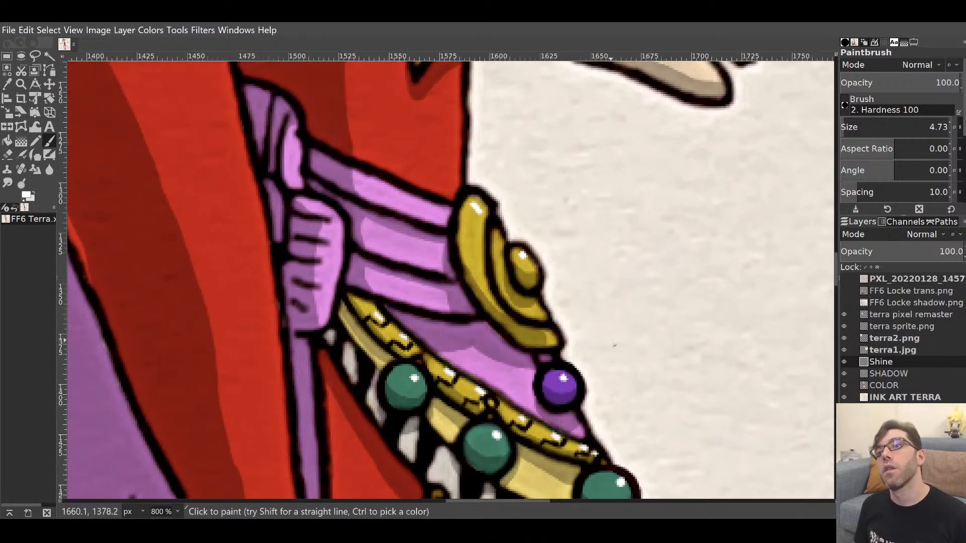
Trim the gold wrist band highlight and repaint a longer white shine along it.
{"action": "mouse_move", "coordinate": [587, 176]}
{"action": "left_mouse_down"}
{"action": "mouse_move", "coordinate": [589, 291]}
{"action": "mouse_move", "coordinate": [462, 404]}
{"action": "mouse_move", "coordinate": [511, 385]}
{"action": "mouse_move", "coordinate": [691, 232]}
{"action": "left_mouse_up"}
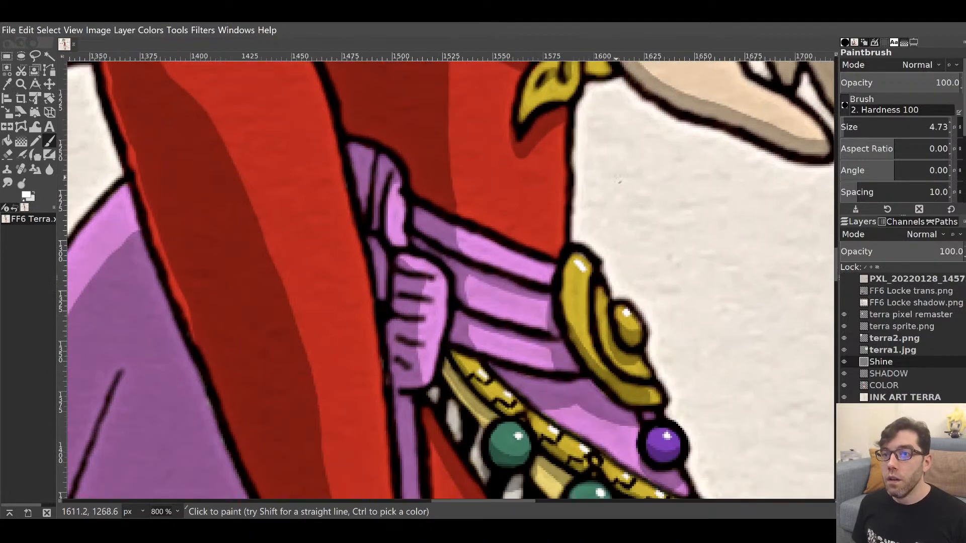
{"action": "left_click_drag", "start_coordinate": [600, 158], "coordinate": [570, 450]}
{"action": "left_click_drag", "start_coordinate": [574, 326], "coordinate": [494, 326]}
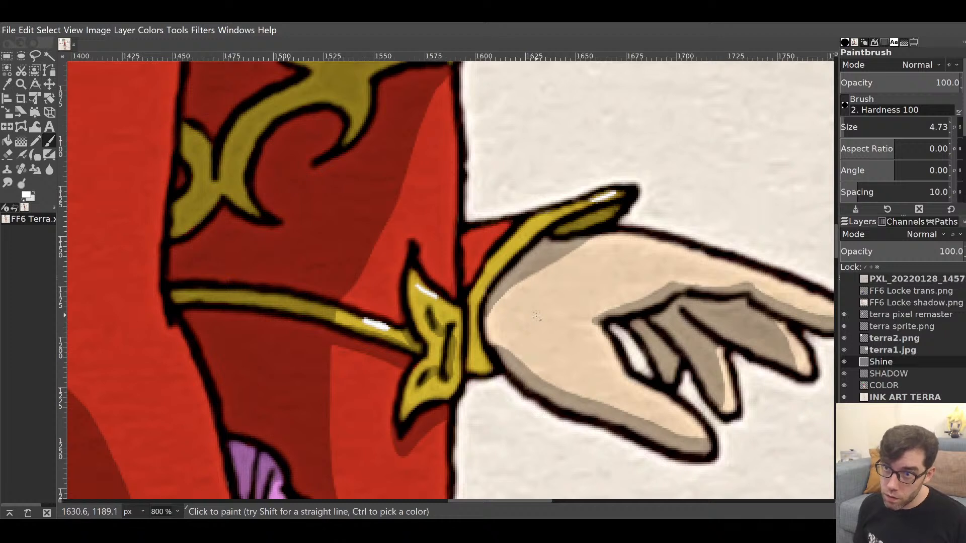
{"action": "key", "text": "shift+e"}
{"action": "left_click_drag", "start_coordinate": [360, 334], "coordinate": [384, 338]}
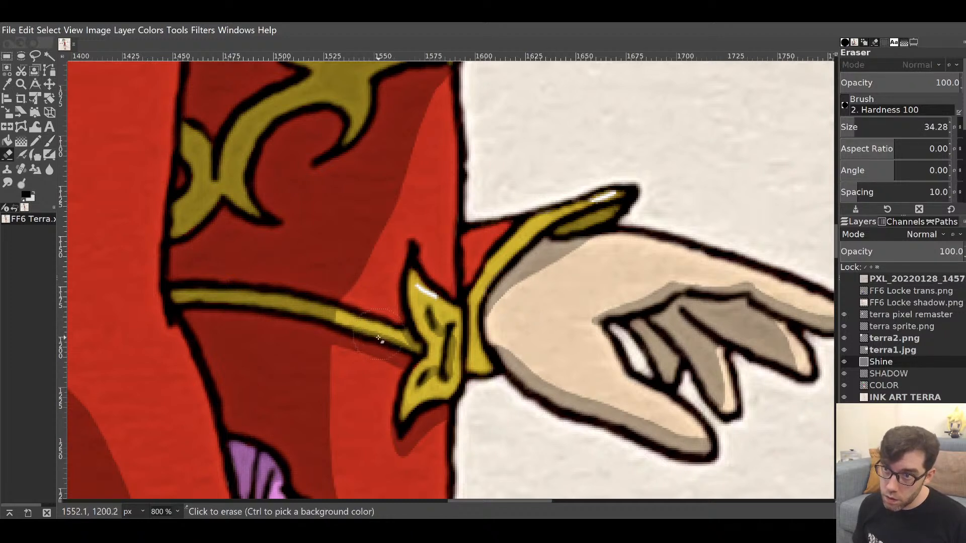
{"action": "key", "text": "p"}
{"action": "key", "text": "x"}
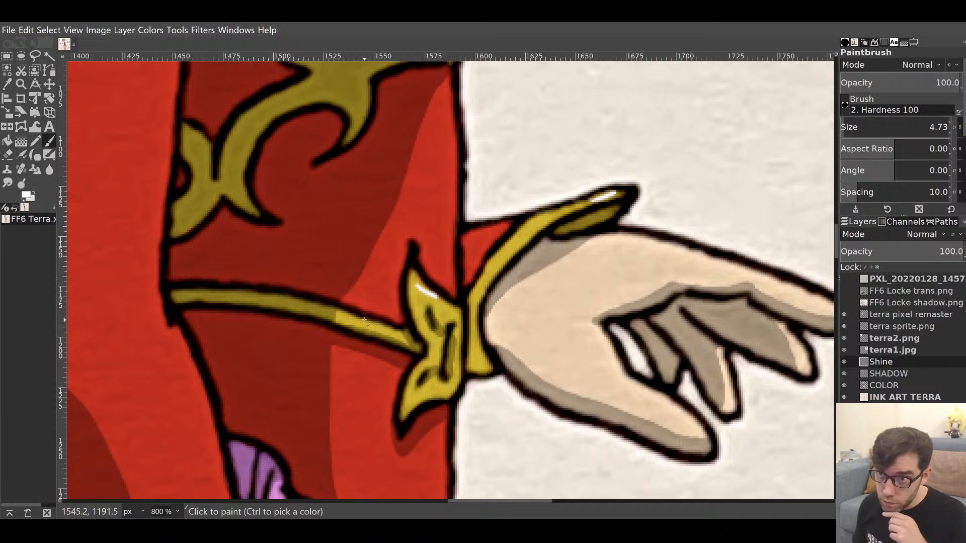
{"action": "left_click_drag", "start_coordinate": [363, 319], "coordinate": [386, 327]}
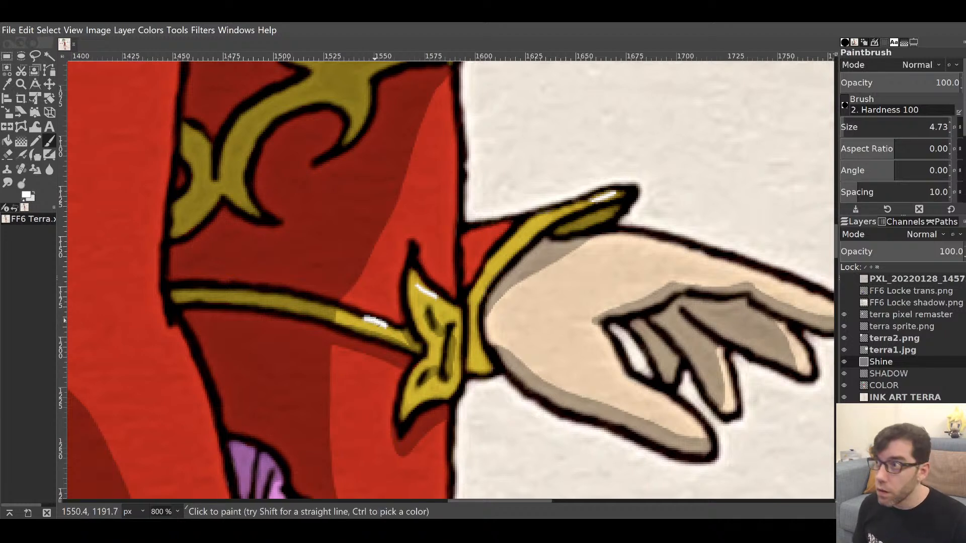
{"action": "key", "text": "ctrl+z"}
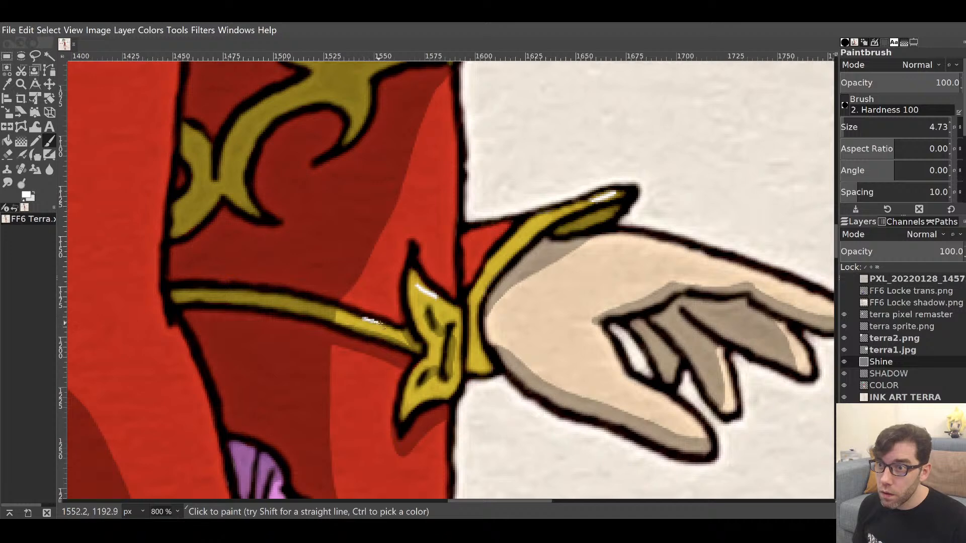
{"action": "key", "text": "ctrl+z"}
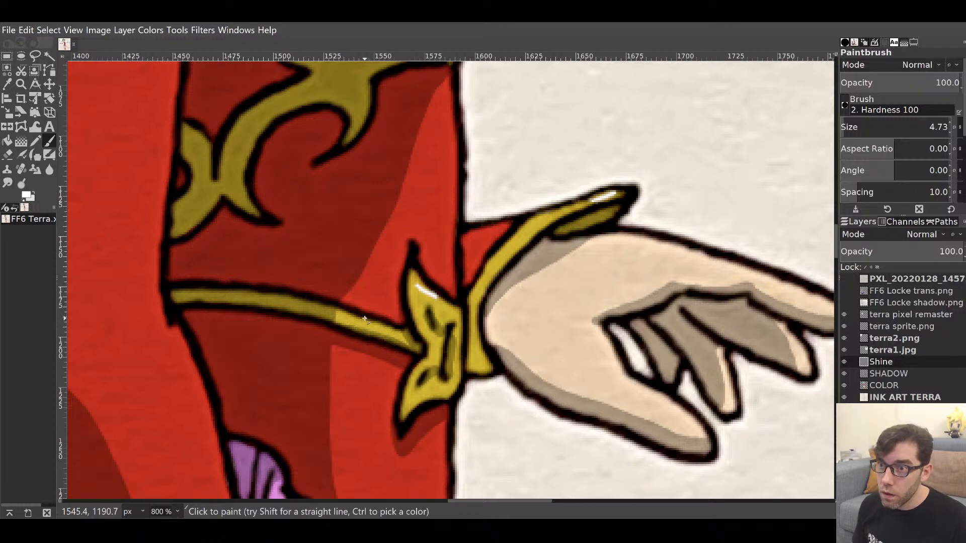
{"action": "left_click_drag", "start_coordinate": [365, 318], "coordinate": [409, 339]}
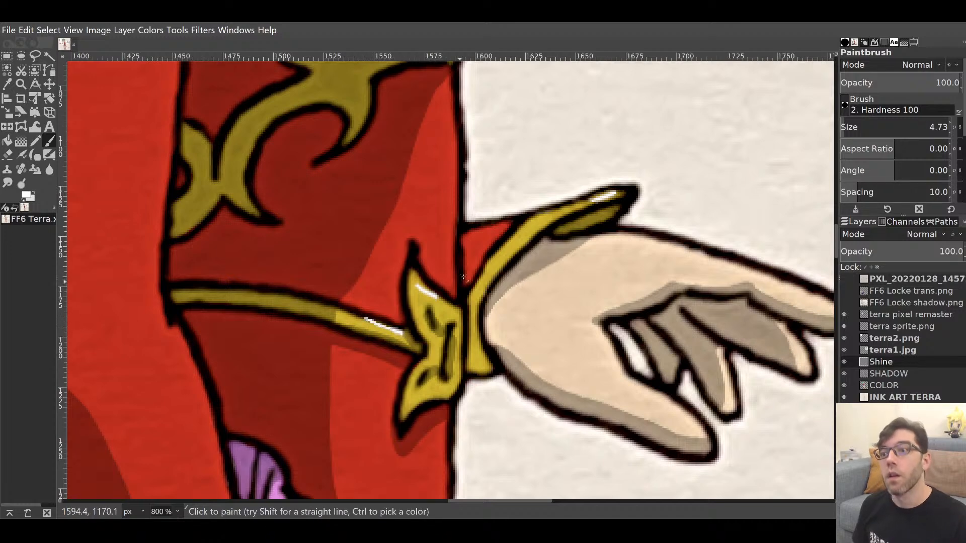
{"action": "left_click_drag", "start_coordinate": [526, 242], "coordinate": [547, 503]}
{"action": "mouse_move", "coordinate": [535, 222]}
{"action": "left_mouse_down"}
{"action": "mouse_move", "coordinate": [841, 314]}
{"action": "mouse_move", "coordinate": [824, 311]}
{"action": "left_mouse_up"}
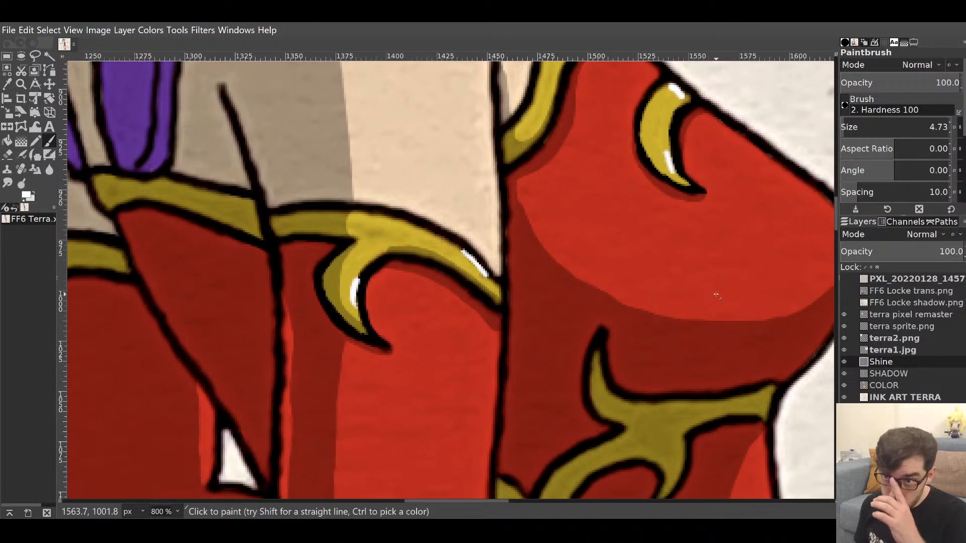
Trim the gold hook's shine with the eraser and lengthen the upper-right hook's shine.
{"action": "key", "text": "shift+e"}
{"action": "key", "text": "x"}
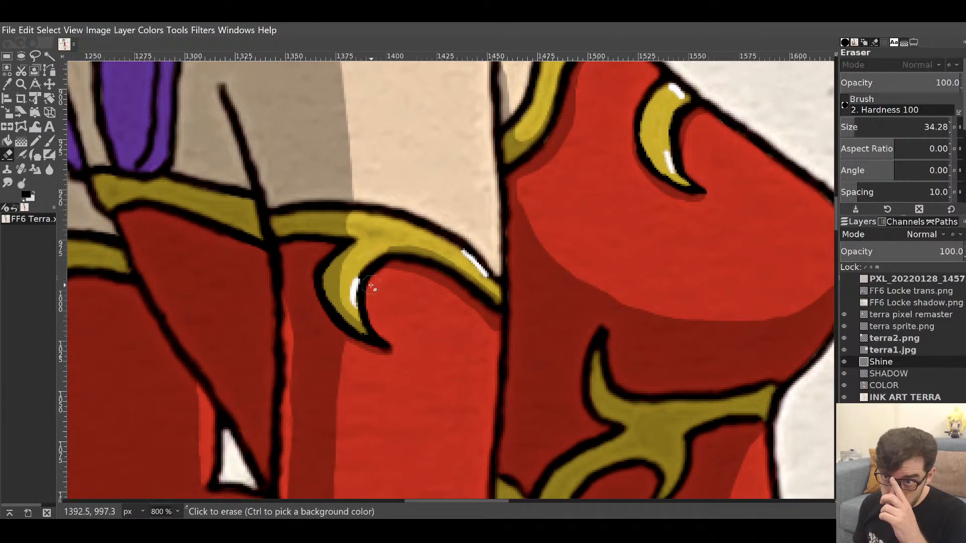
{"action": "left_click_drag", "start_coordinate": [369, 291], "coordinate": [373, 310]}
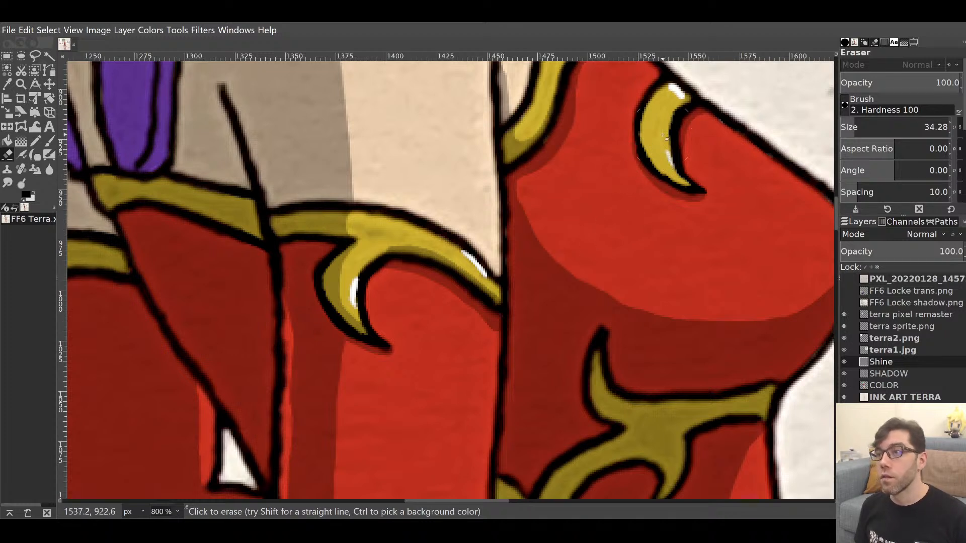
{"action": "key", "text": "p"}
{"action": "key", "text": "x"}
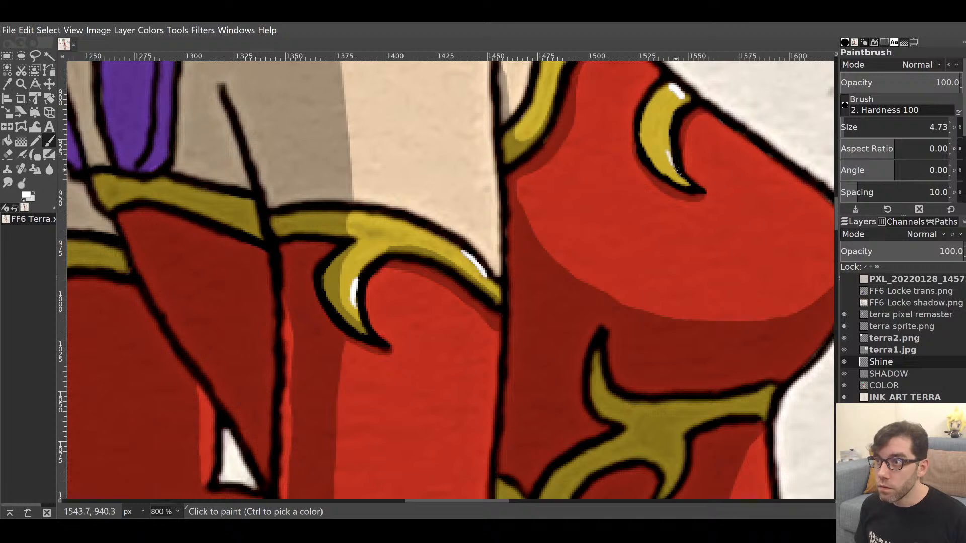
{"action": "mouse_move", "coordinate": [669, 157]}
{"action": "left_mouse_down"}
{"action": "mouse_move", "coordinate": [674, 169]}
{"action": "mouse_move", "coordinate": [668, 147]}
{"action": "left_mouse_up"}
Add a curved white highlight at the yellow band's left end.
{"action": "left_click_drag", "start_coordinate": [594, 150], "coordinate": [800, 224]}
{"action": "left_click_drag", "start_coordinate": [351, 282], "coordinate": [534, 192]}
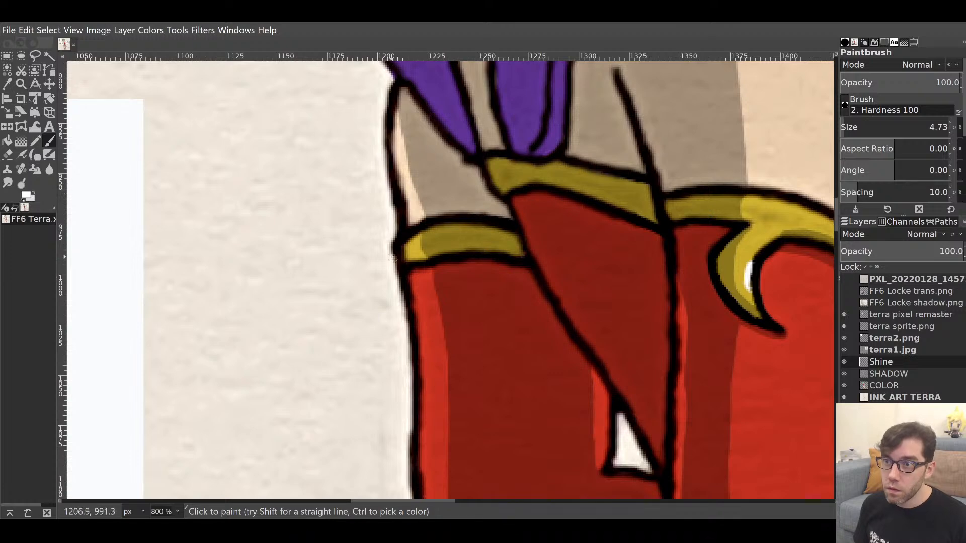
{"action": "left_click_drag", "start_coordinate": [411, 260], "coordinate": [410, 258]}
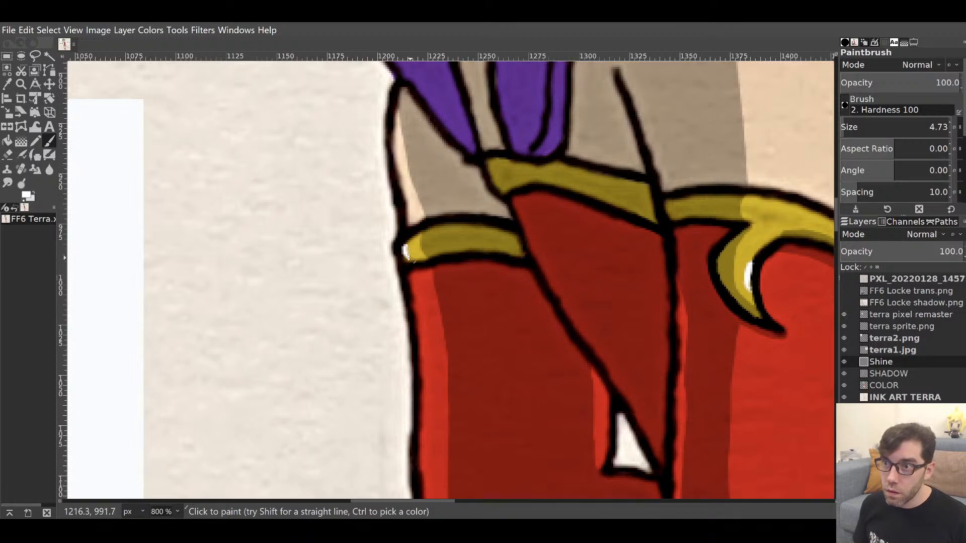
{"action": "left_click_drag", "start_coordinate": [463, 302], "coordinate": [493, 84]}
{"action": "left_click_drag", "start_coordinate": [486, 354], "coordinate": [285, 129]}
{"action": "left_click_drag", "start_coordinate": [568, 401], "coordinate": [571, 84]}
{"action": "left_click_drag", "start_coordinate": [525, 320], "coordinate": [648, 237]}
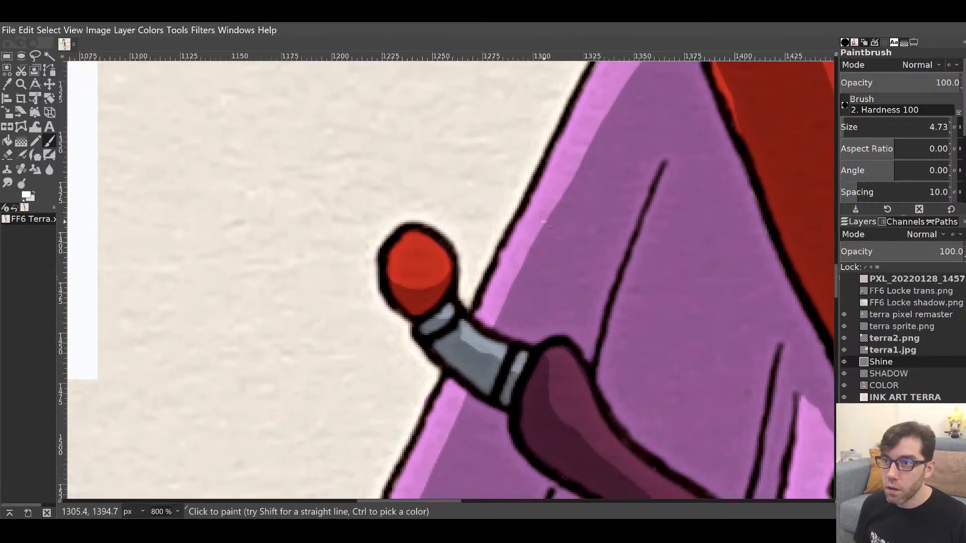
Dab white shine on the red pommel, grey grip and grip ring.
{"action": "left_click_drag", "start_coordinate": [421, 243], "coordinate": [418, 241]}
{"action": "mouse_move", "coordinate": [445, 312]}
{"action": "left_mouse_down"}
{"action": "mouse_move", "coordinate": [452, 308]}
{"action": "mouse_move", "coordinate": [490, 347]}
{"action": "left_mouse_up"}
{"action": "left_click", "coordinate": [524, 356]}
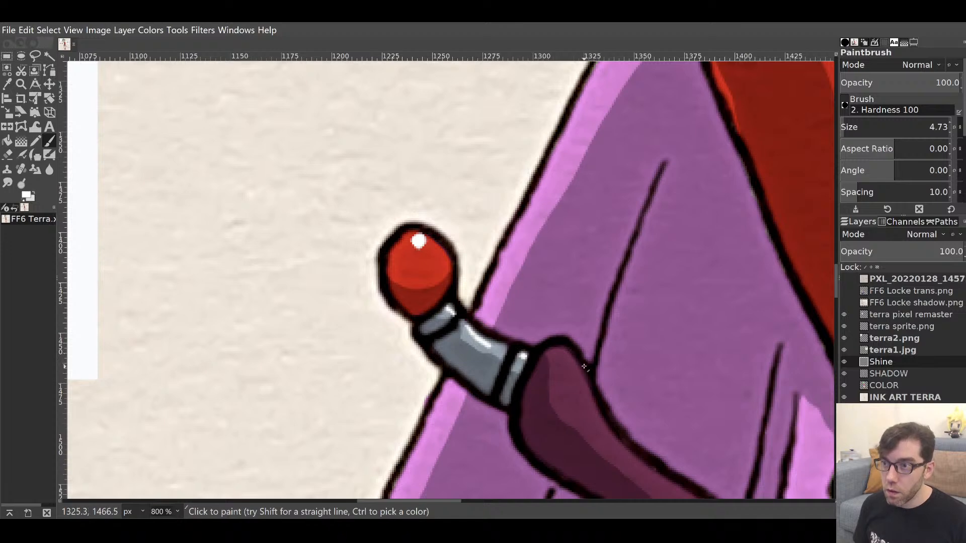
Remove the shine stroke from the maroon hilt with the eraser.
{"action": "mouse_move", "coordinate": [633, 372]}
{"action": "left_mouse_down"}
{"action": "mouse_move", "coordinate": [483, 257]}
{"action": "mouse_move", "coordinate": [461, 210]}
{"action": "left_mouse_up"}
{"action": "left_click_drag", "start_coordinate": [383, 192], "coordinate": [404, 201]}
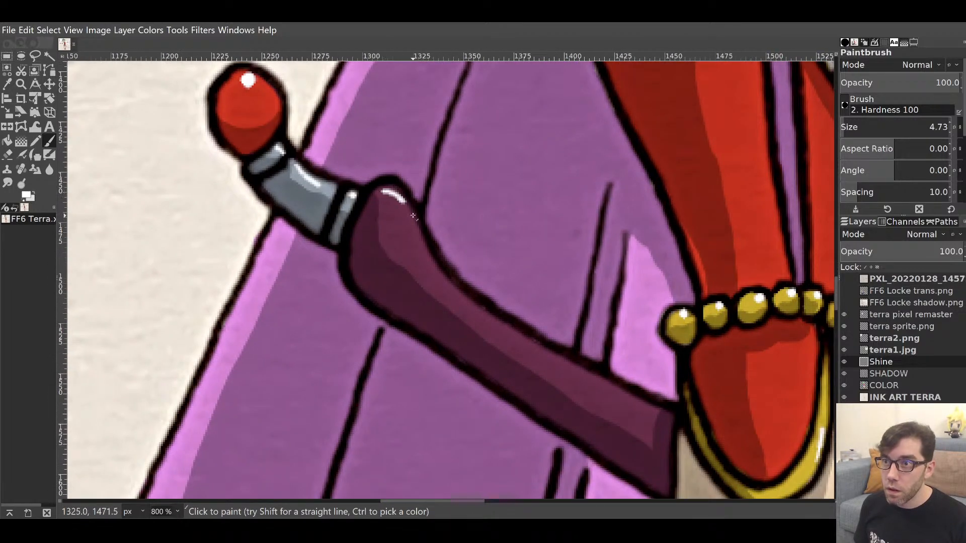
{"action": "mouse_move", "coordinate": [567, 321]}
{"action": "left_mouse_down"}
{"action": "mouse_move", "coordinate": [593, 352]}
{"action": "mouse_move", "coordinate": [552, 295]}
{"action": "mouse_move", "coordinate": [287, 174]}
{"action": "mouse_move", "coordinate": [566, 341]}
{"action": "left_mouse_up"}
{"action": "key", "text": "shift+e"}
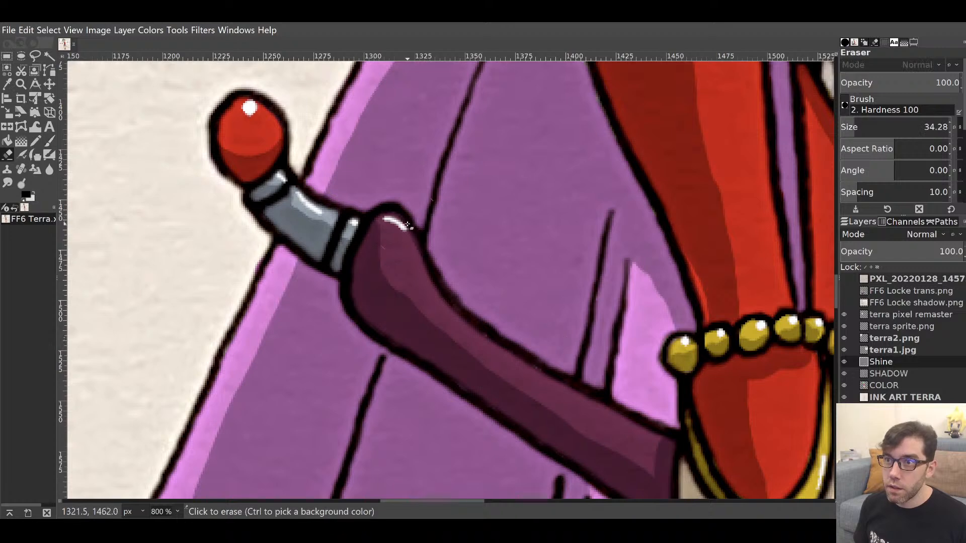
{"action": "left_click", "coordinate": [402, 224]}
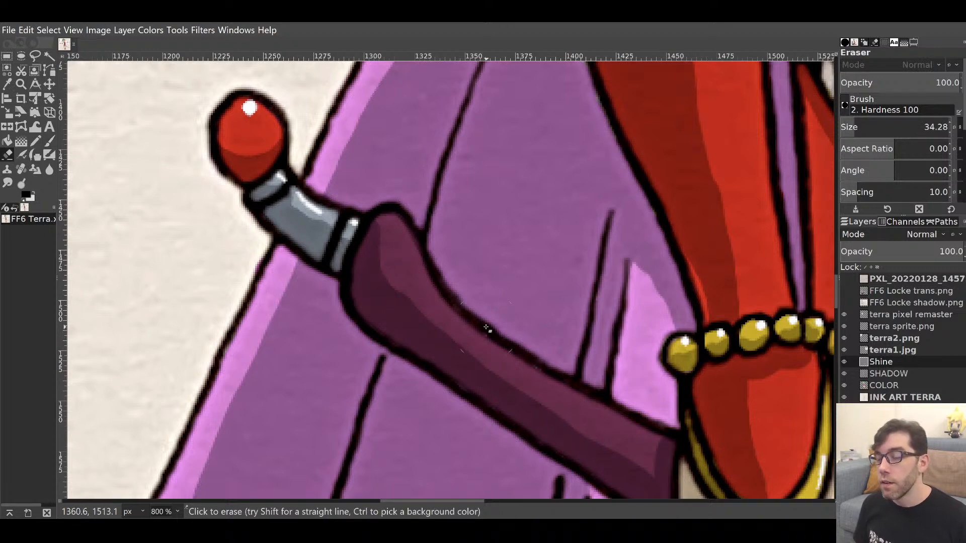
{"action": "key", "text": "p"}
{"action": "left_click_drag", "start_coordinate": [594, 343], "coordinate": [265, 214]}
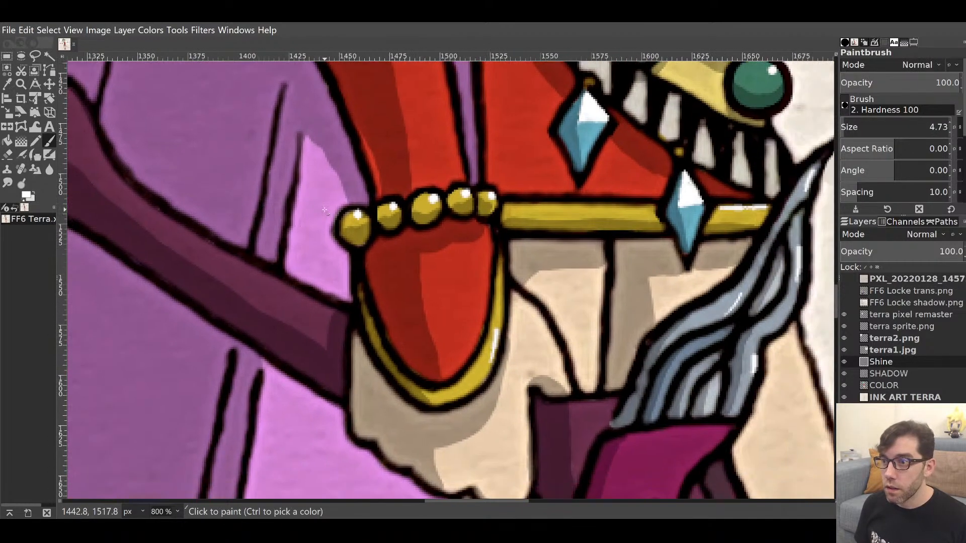
{"action": "mouse_move", "coordinate": [606, 408]}
{"action": "left_mouse_down"}
{"action": "mouse_move", "coordinate": [500, 140]}
{"action": "mouse_move", "coordinate": [563, 54]}
{"action": "mouse_move", "coordinate": [509, 125]}
{"action": "mouse_move", "coordinate": [368, 140]}
{"action": "left_mouse_up"}
{"action": "left_click_drag", "start_coordinate": [660, 348], "coordinate": [209, 137]}
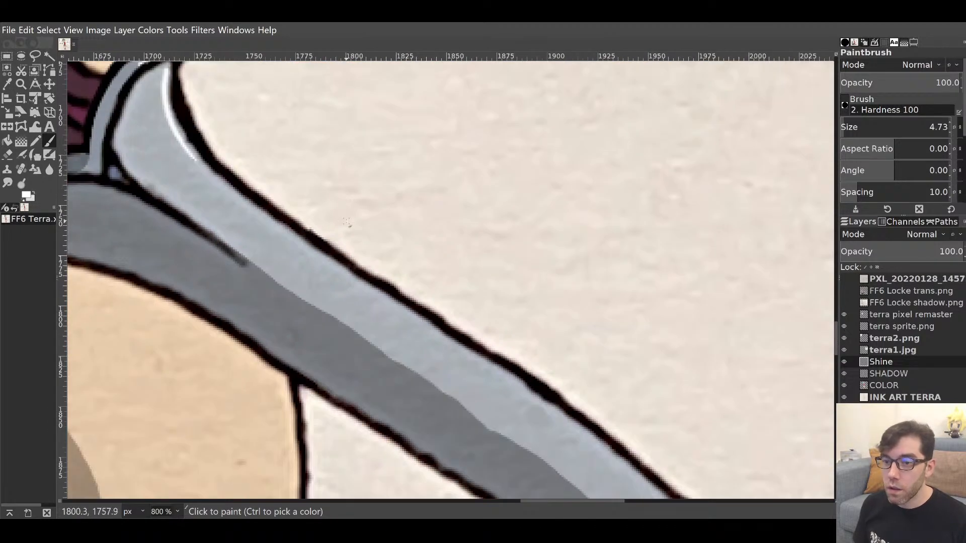
Paint a long, thin white shine stroke along the sword blade's upper edge, redoing it until it fits.
{"action": "key", "text": "1"}
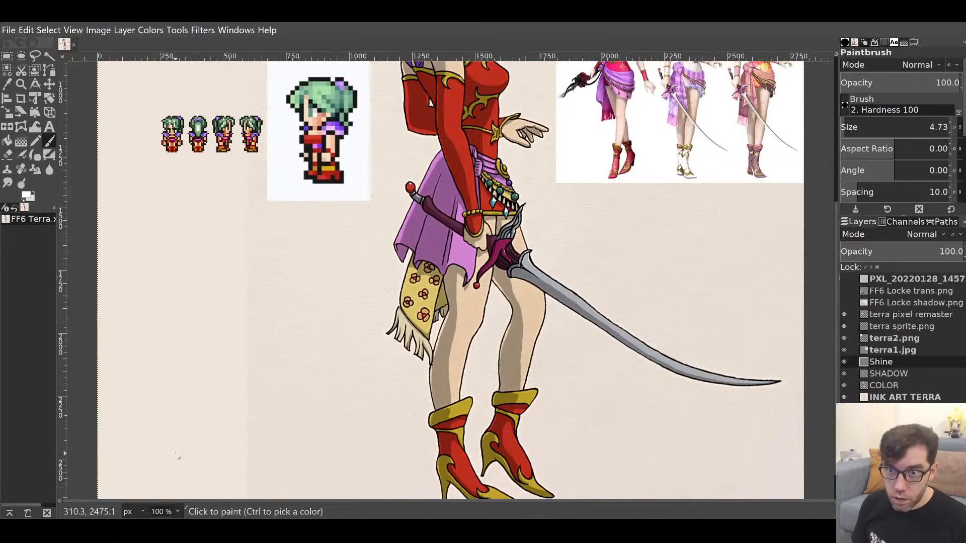
{"action": "left_click_drag", "start_coordinate": [536, 327], "coordinate": [273, 341]}
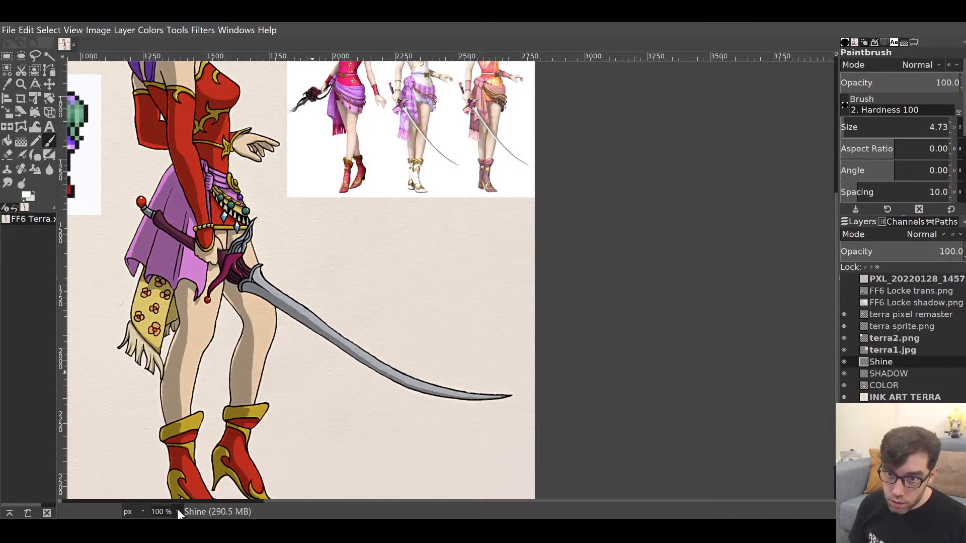
{"action": "key", "text": "2"}
{"action": "left_click_drag", "start_coordinate": [420, 388], "coordinate": [413, 266]}
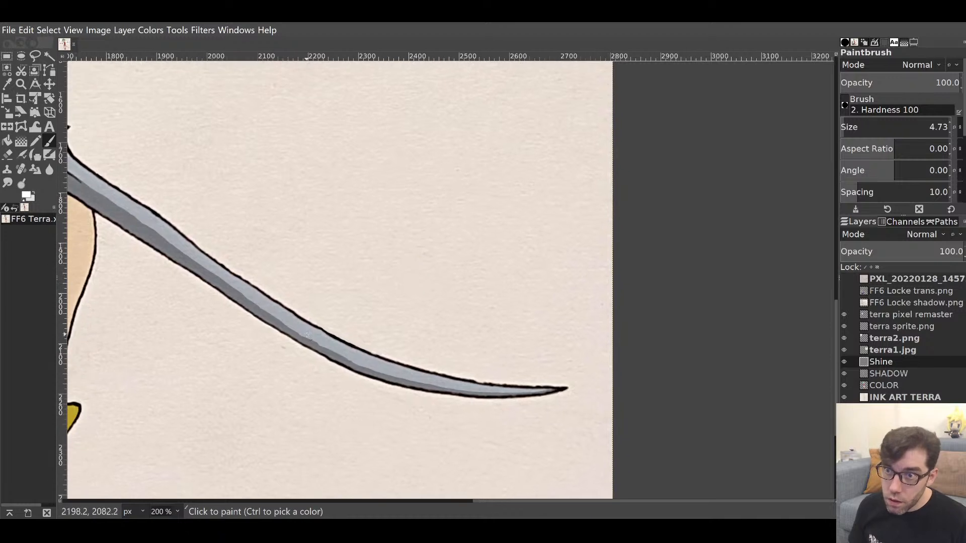
{"action": "left_click", "coordinate": [328, 334]}
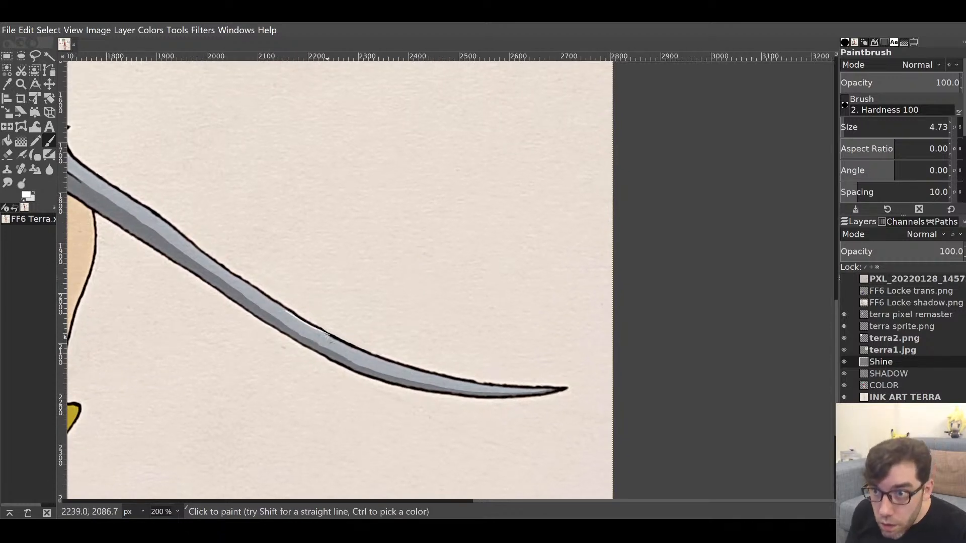
{"action": "key", "text": "ctrl+z"}
{"action": "left_click_drag", "start_coordinate": [289, 313], "coordinate": [340, 346]}
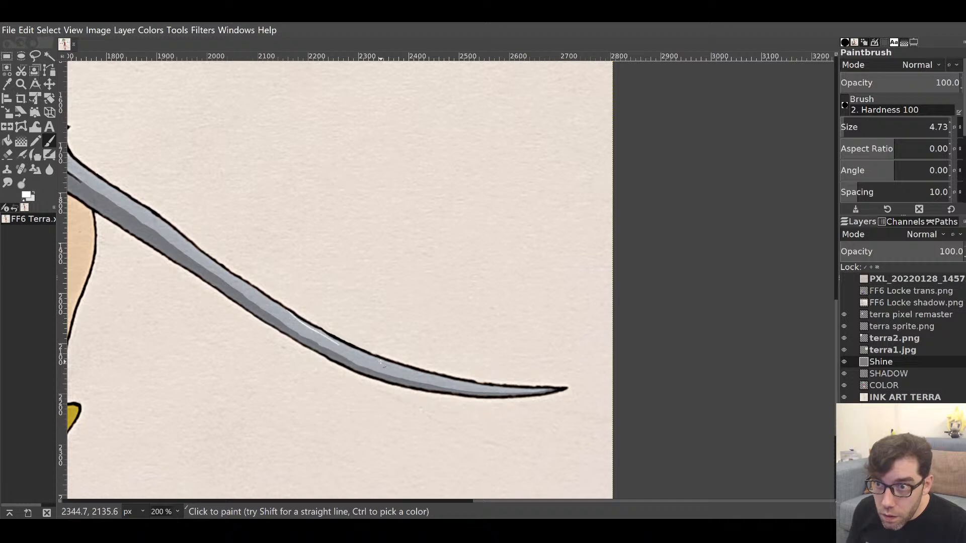
{"action": "key", "text": "ctrl+z"}
{"action": "left_click_drag", "start_coordinate": [284, 309], "coordinate": [348, 346]}
{"action": "key", "text": "ctrl+z"}
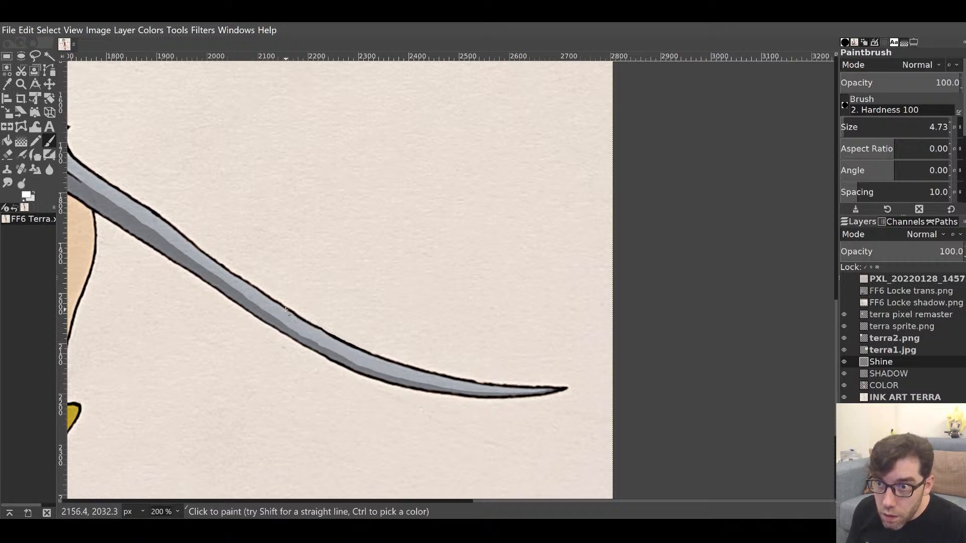
{"action": "left_click_drag", "start_coordinate": [285, 309], "coordinate": [354, 349]}
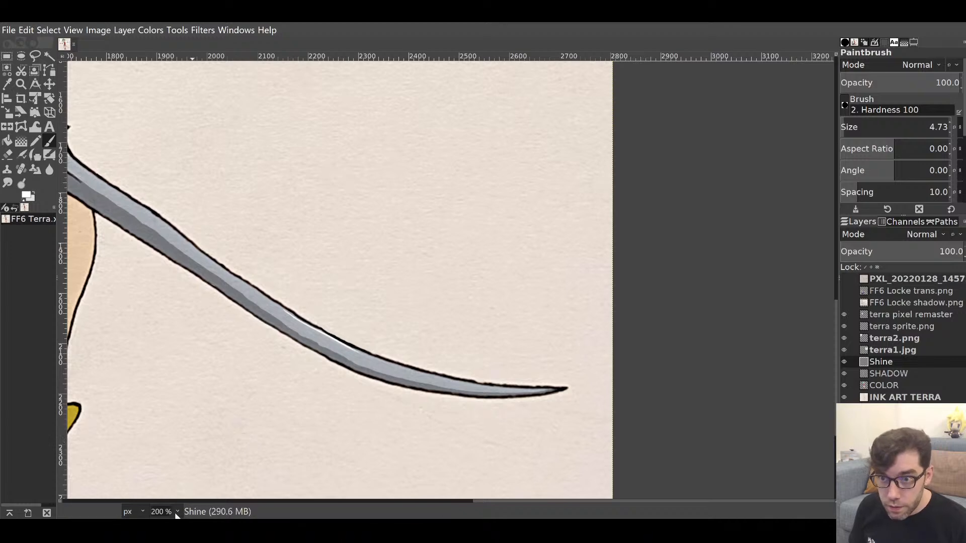
{"action": "left_click_drag", "start_coordinate": [315, 275], "coordinate": [423, 276]}
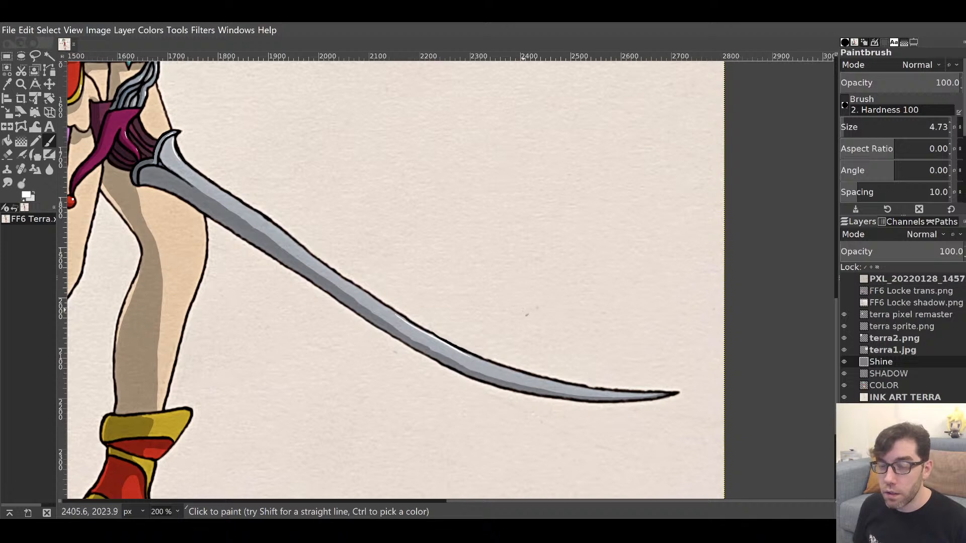
{"action": "left_click_drag", "start_coordinate": [333, 322], "coordinate": [662, 155]}
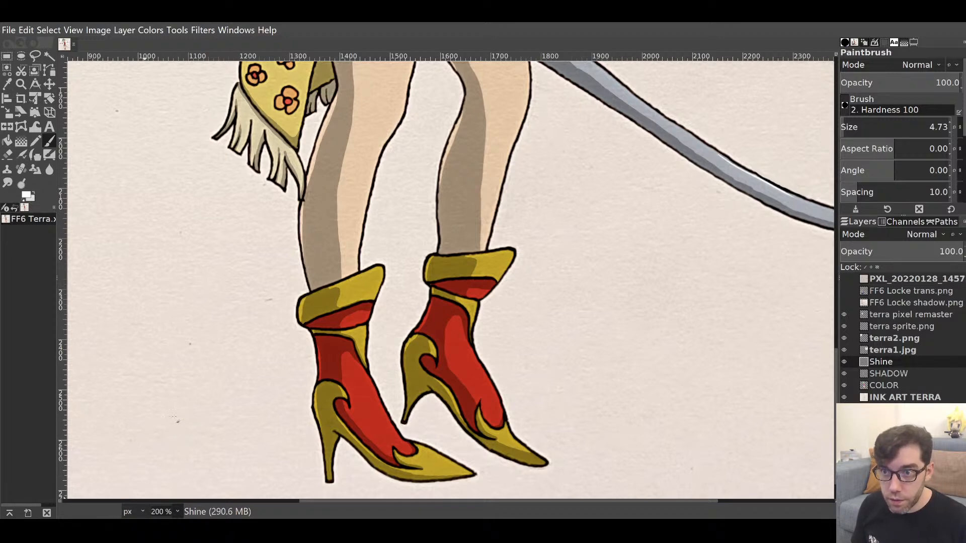
Add white shine along the tops of both boot cuffs, erasing and redoing the left one.
{"action": "key", "text": "3"}
{"action": "left_click_drag", "start_coordinate": [303, 256], "coordinate": [315, 259]}
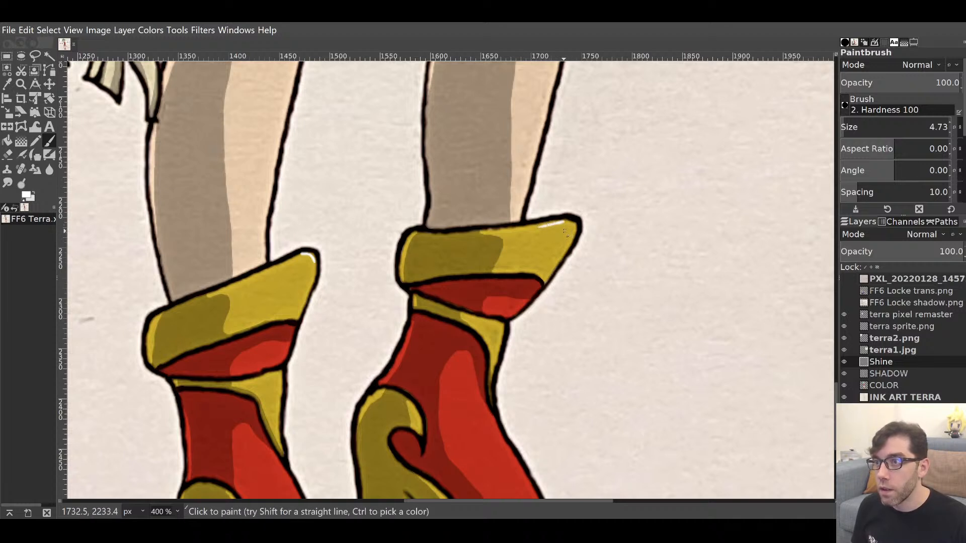
{"action": "left_click_drag", "start_coordinate": [537, 224], "coordinate": [566, 222]}
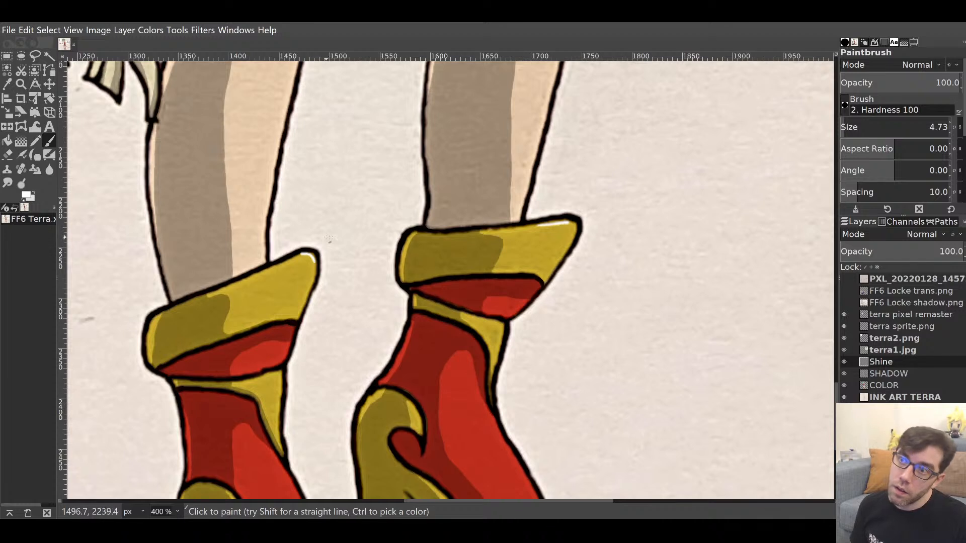
{"action": "key", "text": "shift+e"}
{"action": "key", "text": "x"}
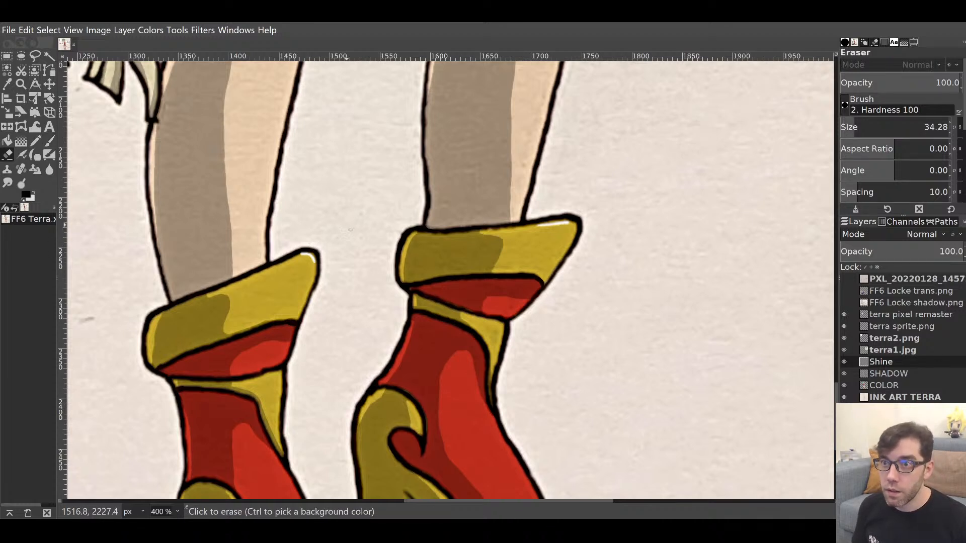
{"action": "left_click", "coordinate": [319, 262]}
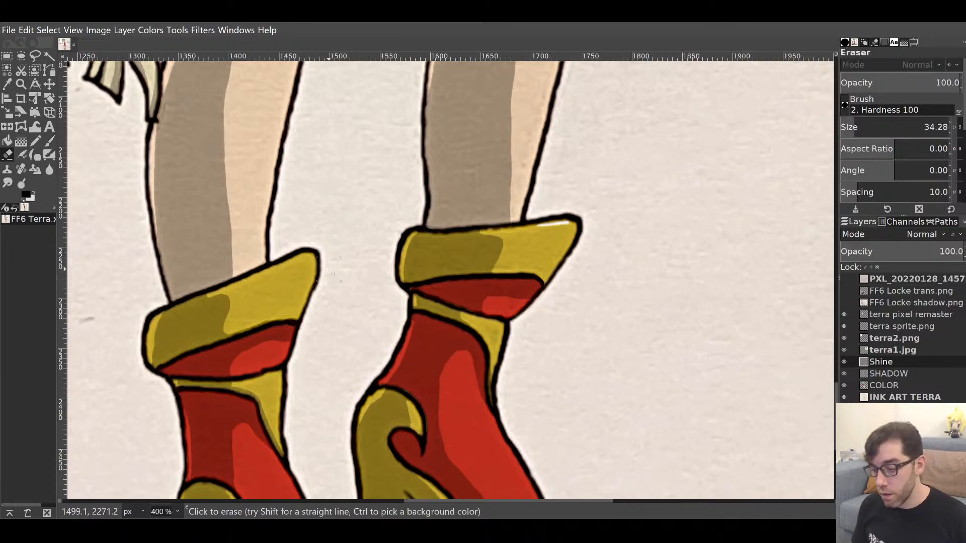
{"action": "key", "text": "p"}
{"action": "key", "text": "x"}
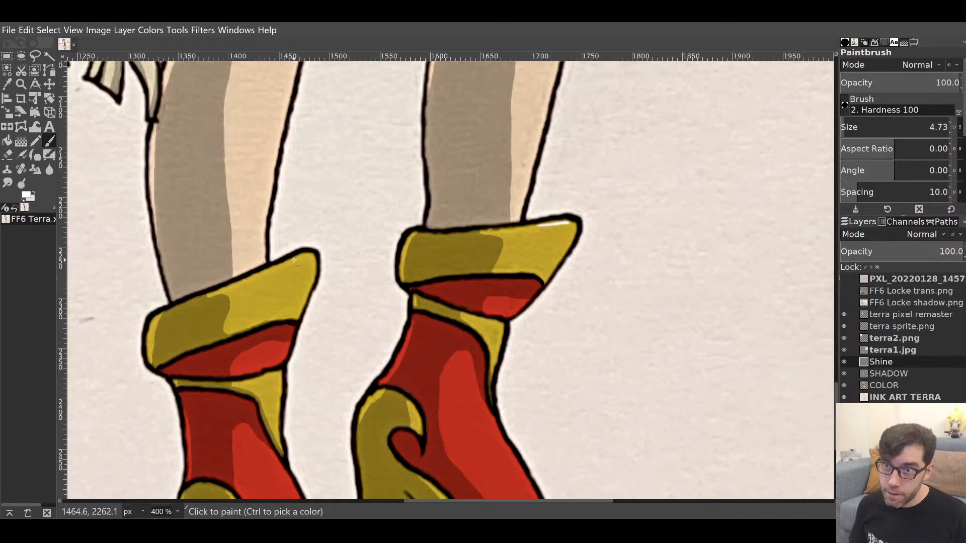
{"action": "left_click_drag", "start_coordinate": [274, 271], "coordinate": [305, 257]}
{"action": "key", "text": "ctrl+z"}
{"action": "key", "text": "ctrl+z"}
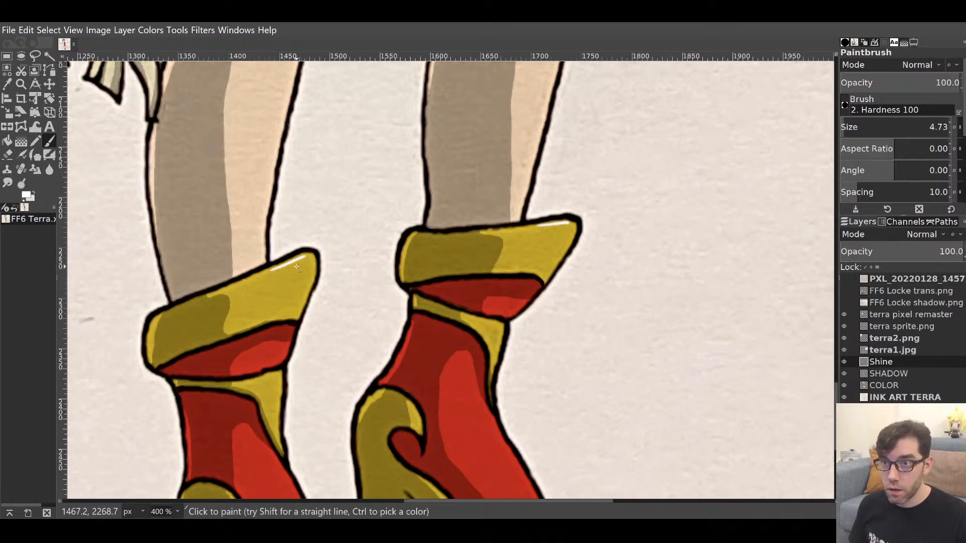
{"action": "scroll", "coordinate": [349, 264], "scroll_direction": "down", "scroll_amount": 3}
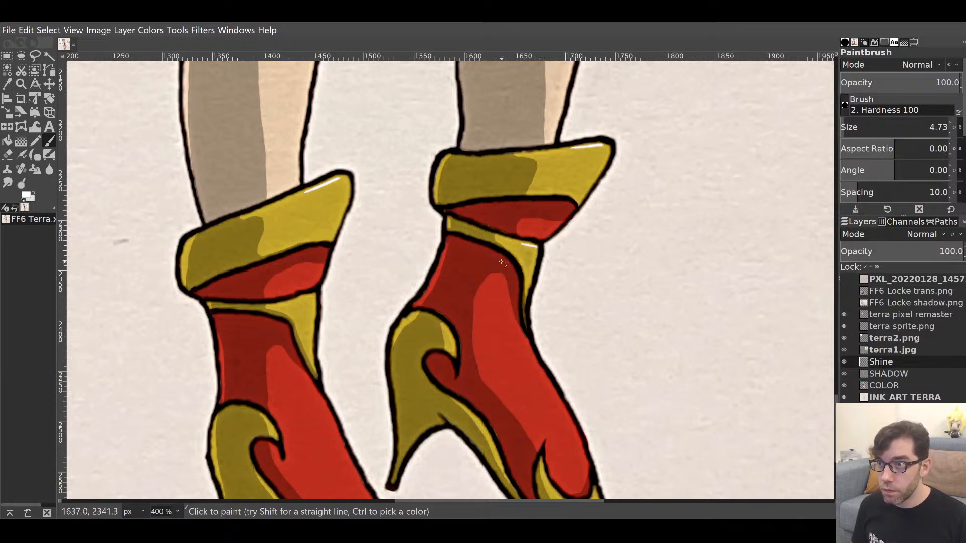
Add white shine to the left boot's lower band and curl and the right boot's heel band.
{"action": "left_click_drag", "start_coordinate": [301, 297], "coordinate": [313, 292]}
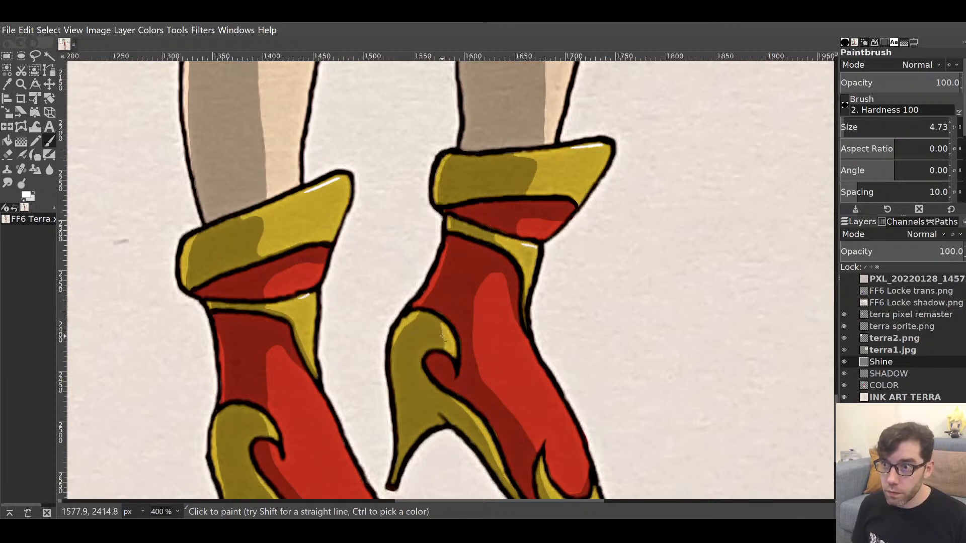
{"action": "mouse_move", "coordinate": [447, 328]}
{"action": "left_mouse_down"}
{"action": "mouse_move", "coordinate": [454, 346]}
{"action": "mouse_move", "coordinate": [559, 182]}
{"action": "left_mouse_up"}
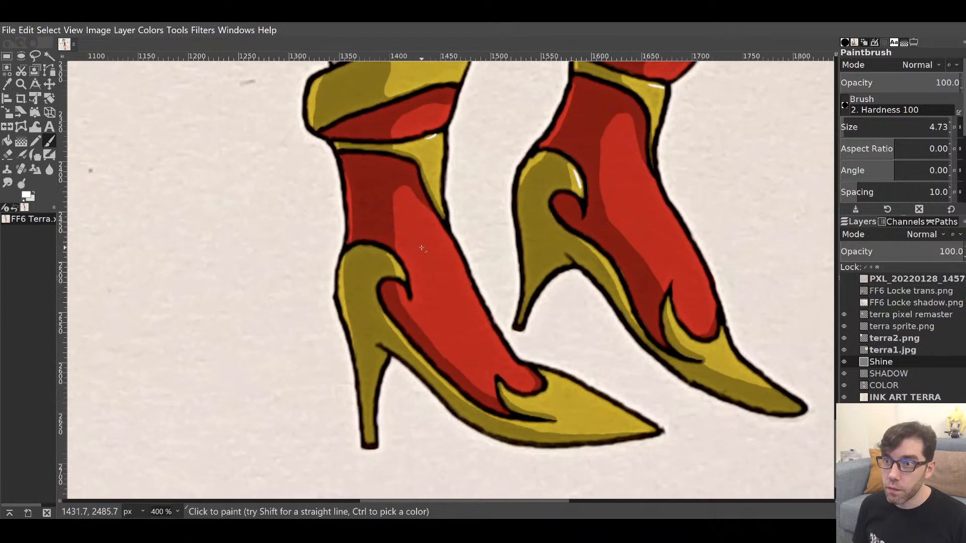
{"action": "left_click_drag", "start_coordinate": [393, 260], "coordinate": [410, 285]}
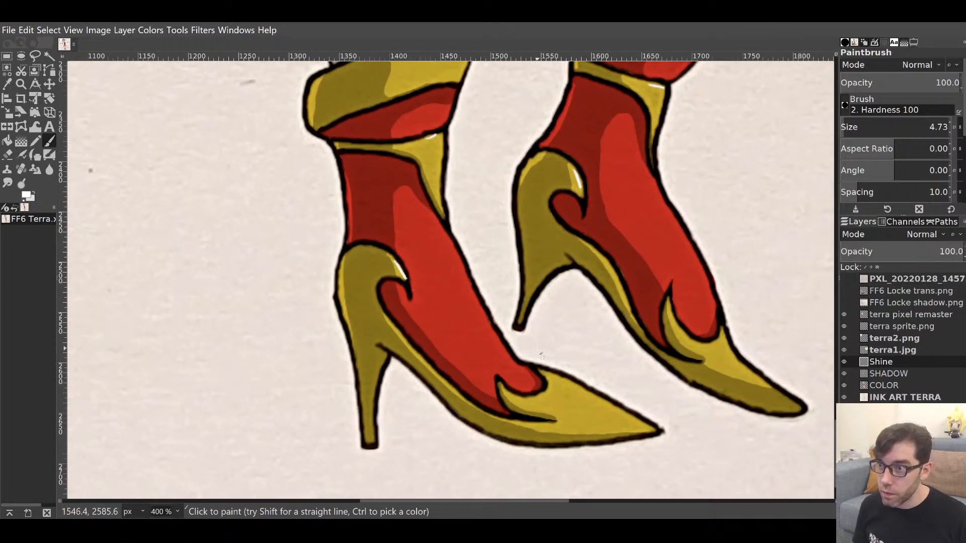
Paint white shine along the right boot's inner curl and both pointed toes.
{"action": "mouse_move", "coordinate": [540, 353]}
{"action": "left_mouse_down"}
{"action": "mouse_move", "coordinate": [319, 309]}
{"action": "mouse_move", "coordinate": [291, 326]}
{"action": "left_mouse_up"}
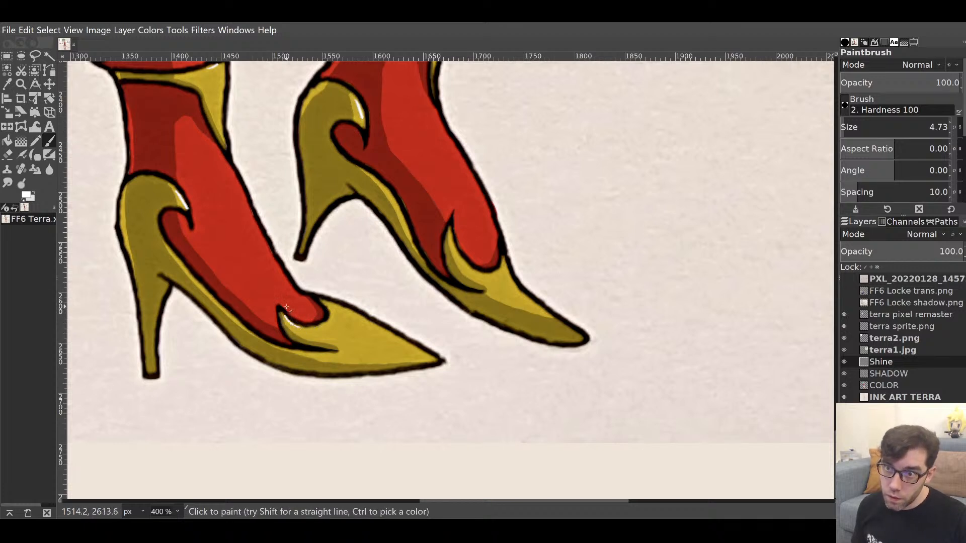
{"action": "left_click_drag", "start_coordinate": [459, 258], "coordinate": [451, 238]}
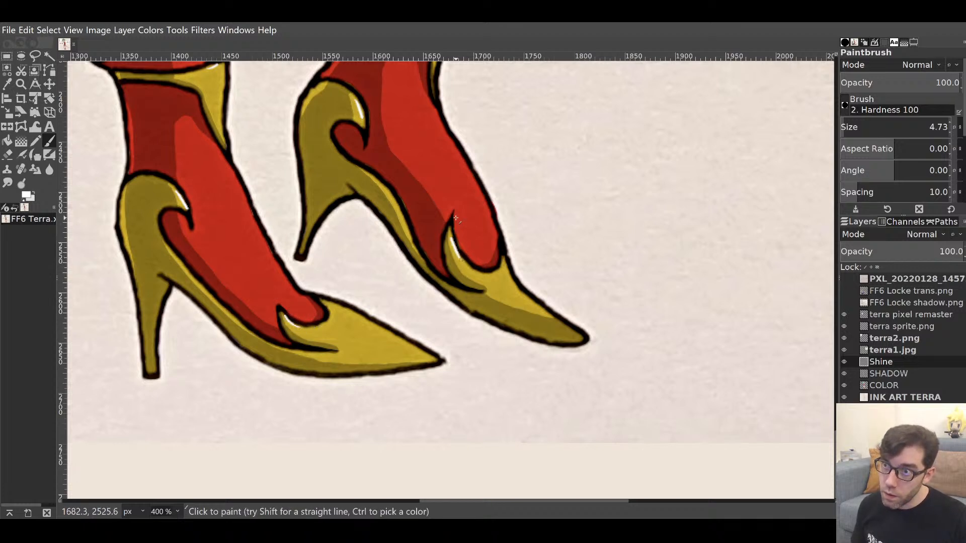
{"action": "left_click_drag", "start_coordinate": [523, 295], "coordinate": [505, 263]}
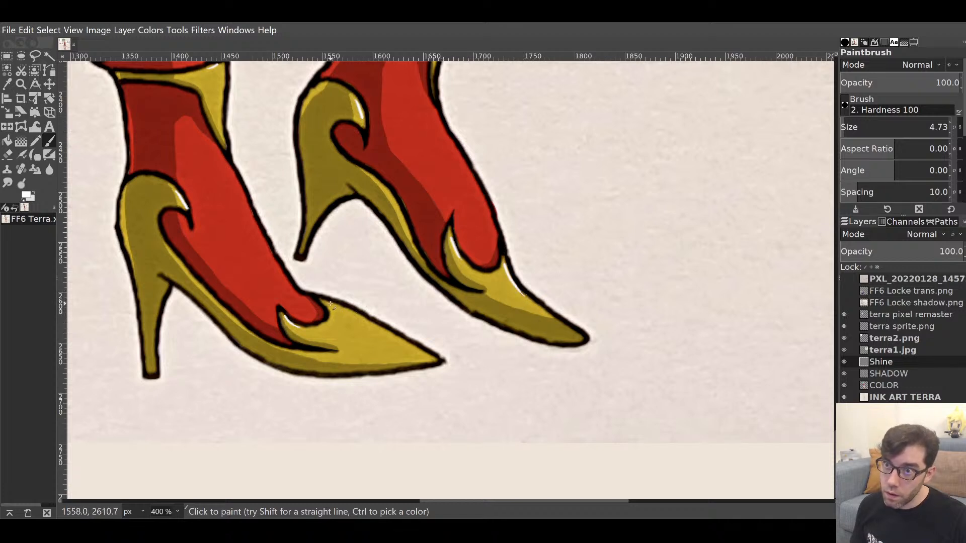
{"action": "left_click_drag", "start_coordinate": [330, 302], "coordinate": [368, 322]}
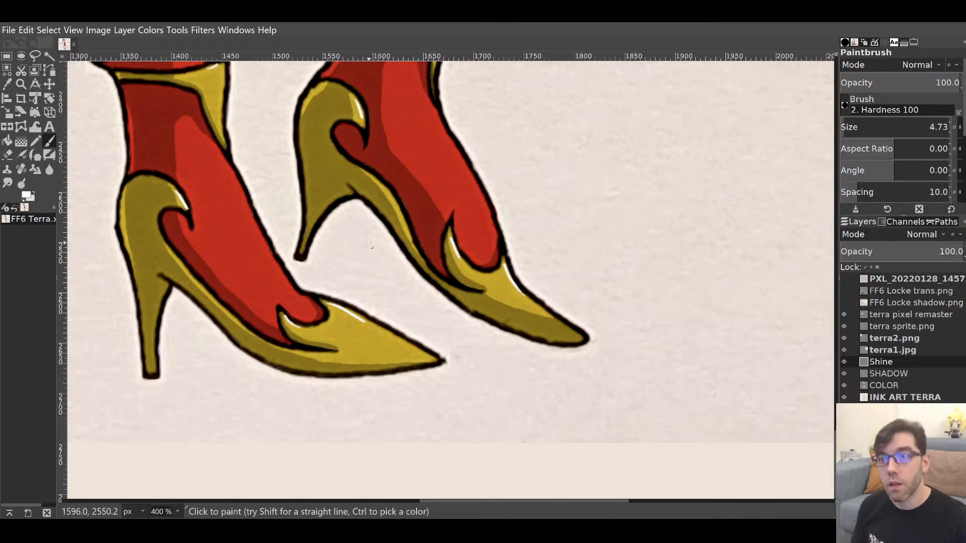
{"action": "scroll", "coordinate": [465, 302], "scroll_direction": "up", "scroll_amount": 10}
{"action": "scroll", "coordinate": [503, 352], "scroll_direction": "up", "scroll_amount": 3}
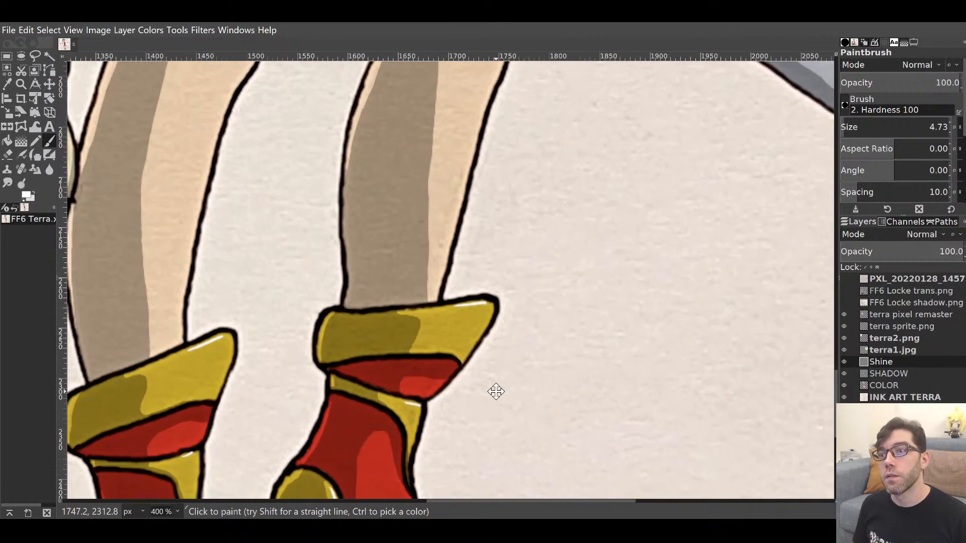
{"action": "scroll", "coordinate": [494, 390], "scroll_direction": "down", "scroll_amount": 1}
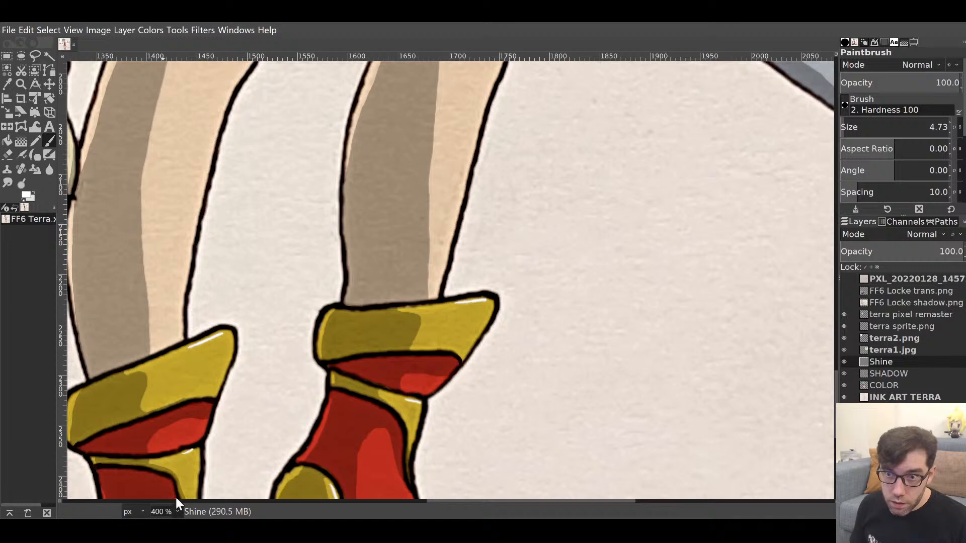
{"action": "left_click", "coordinate": [171, 453]}
{"action": "left_click_drag", "start_coordinate": [471, 241], "coordinate": [367, 468]}
Make the COLOR layer the active layer.
{"action": "left_click_drag", "start_coordinate": [440, 235], "coordinate": [560, 368]}
{"action": "left_click", "coordinate": [880, 387]}
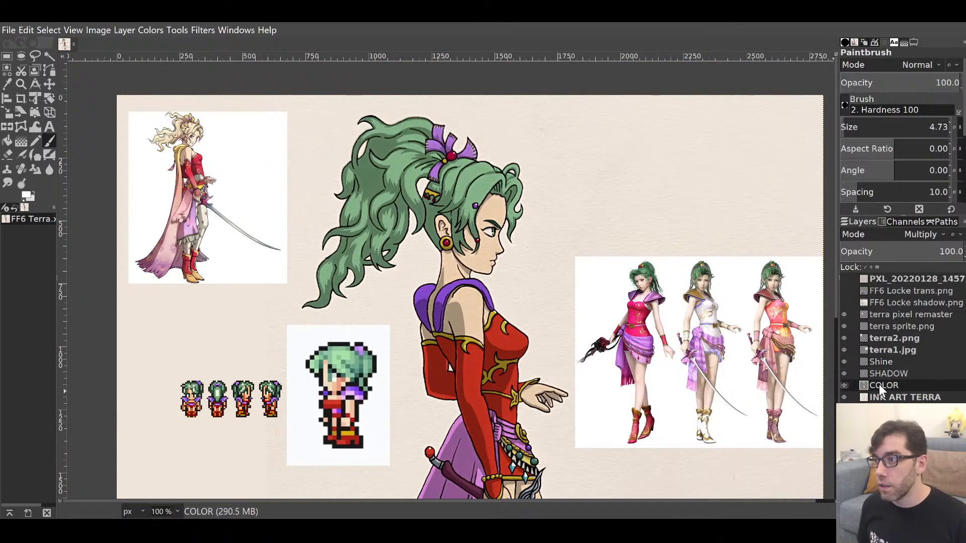
{"action": "left_click_drag", "start_coordinate": [529, 172], "coordinate": [578, 157]}
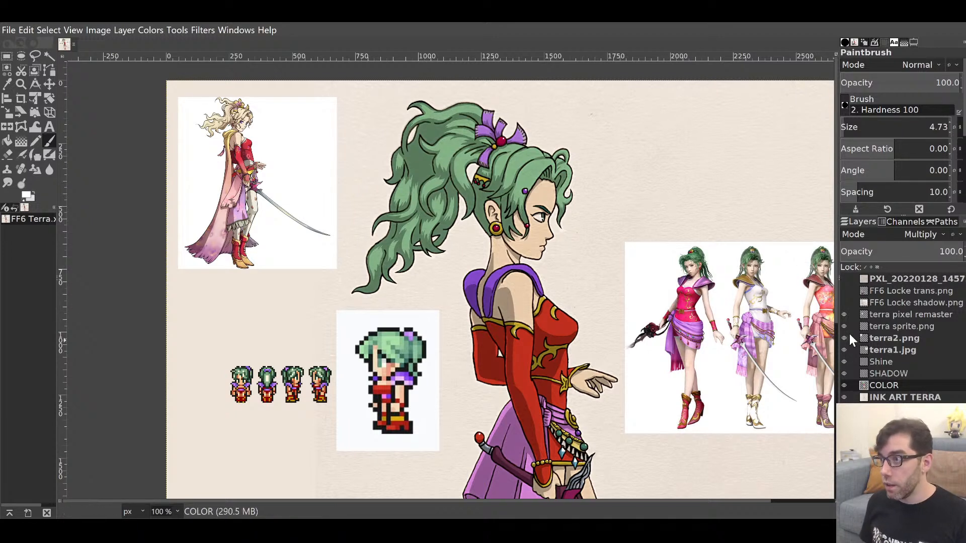
Briefly show the FF6 Locke trans.png layer, hide it again, and zoom to 400% on Terra's hair.
{"action": "left_click", "coordinate": [845, 292]}
{"action": "left_click_drag", "start_coordinate": [640, 348], "coordinate": [749, 319]}
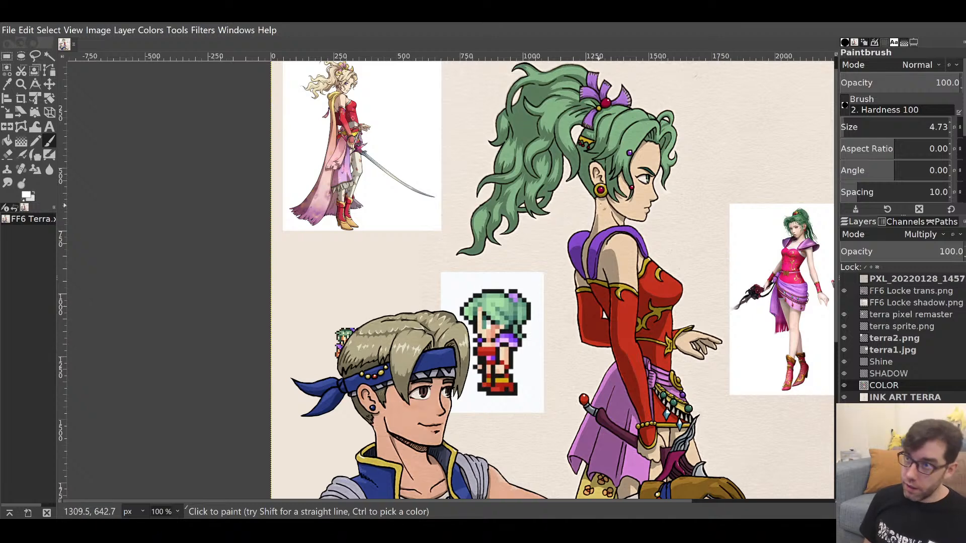
{"action": "left_click_drag", "start_coordinate": [610, 187], "coordinate": [547, 267]}
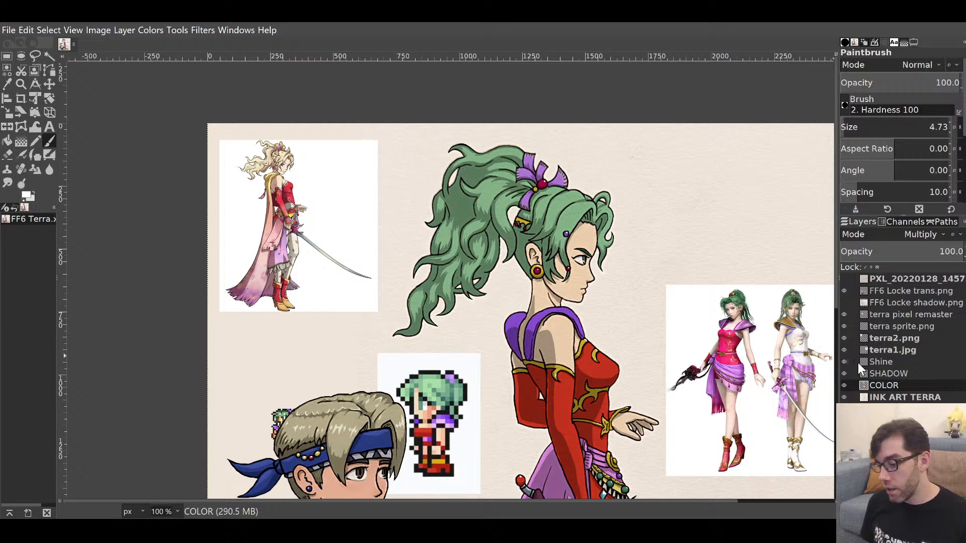
{"action": "left_click", "coordinate": [844, 291]}
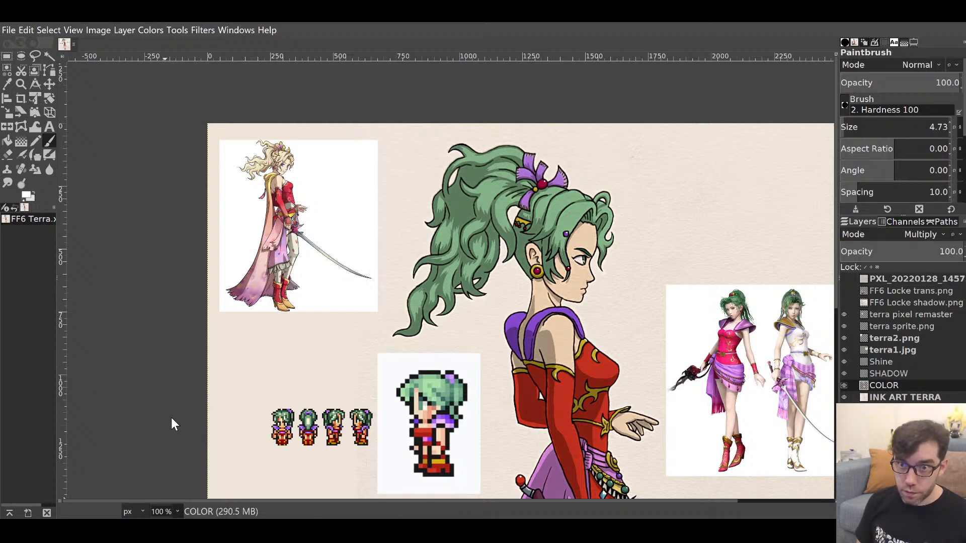
{"action": "key", "text": "3"}
{"action": "mouse_move", "coordinate": [642, 241]}
{"action": "left_mouse_down"}
{"action": "mouse_move", "coordinate": [283, 406]}
{"action": "mouse_move", "coordinate": [634, 227]}
{"action": "mouse_move", "coordinate": [521, 308]}
{"action": "left_mouse_up"}
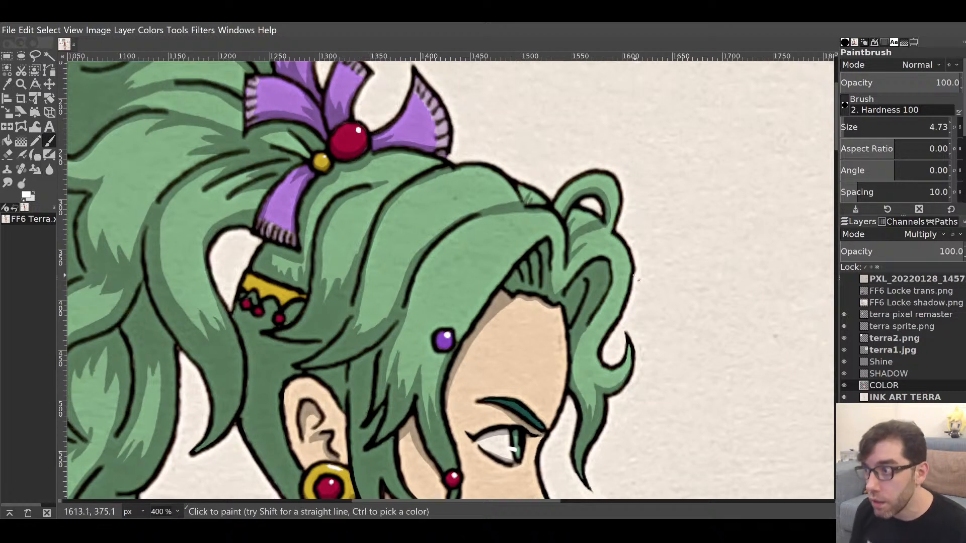
Pick the hair green and paint two short shine strokes on the crown above the forehead.
{"action": "left_click", "coordinate": [463, 254], "text": "ctrl"}
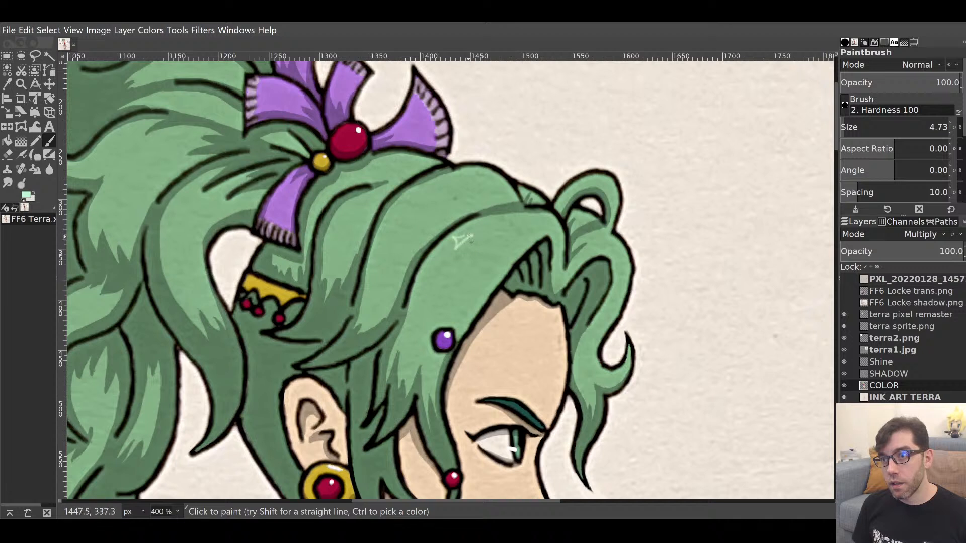
{"action": "left_click_drag", "start_coordinate": [458, 240], "coordinate": [472, 234]}
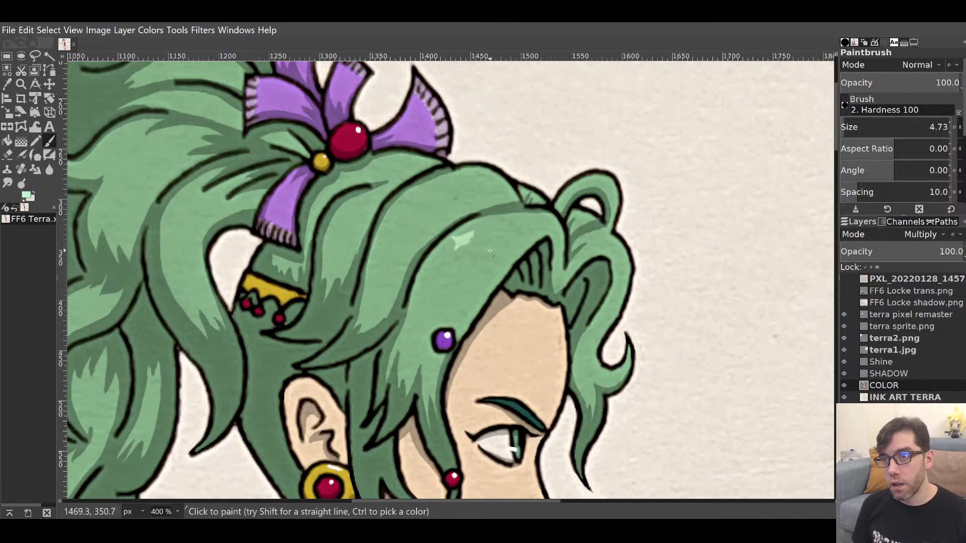
{"action": "mouse_move", "coordinate": [486, 265]}
{"action": "left_mouse_down"}
{"action": "mouse_move", "coordinate": [510, 243]}
{"action": "mouse_move", "coordinate": [482, 248]}
{"action": "left_mouse_up"}
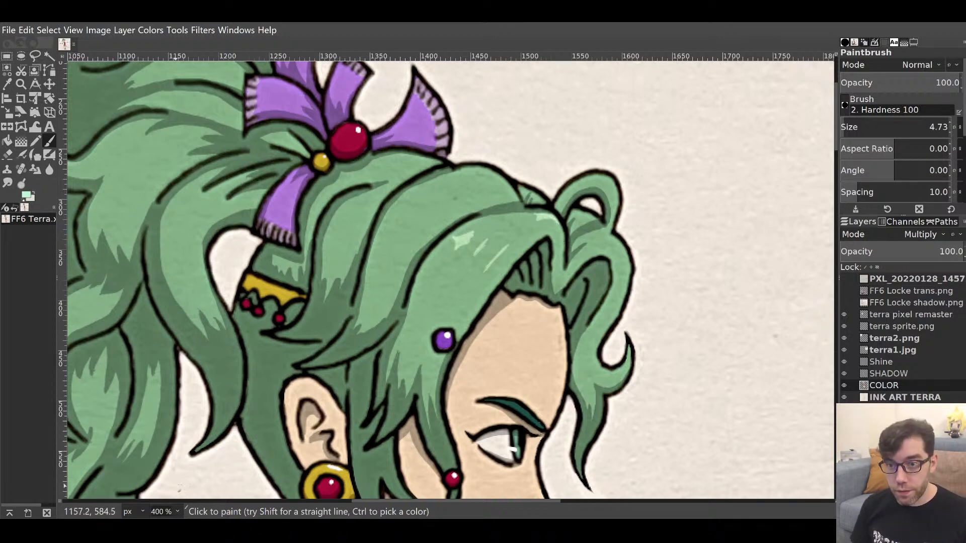
Shape the light-green highlight into pointed diamonds with two diagonal shine streaks.
{"action": "scroll", "coordinate": [453, 336], "scroll_direction": "up", "scroll_amount": 2}
{"action": "mouse_move", "coordinate": [452, 336]}
{"action": "left_mouse_down"}
{"action": "mouse_move", "coordinate": [507, 397]}
{"action": "mouse_move", "coordinate": [362, 391]}
{"action": "left_mouse_up"}
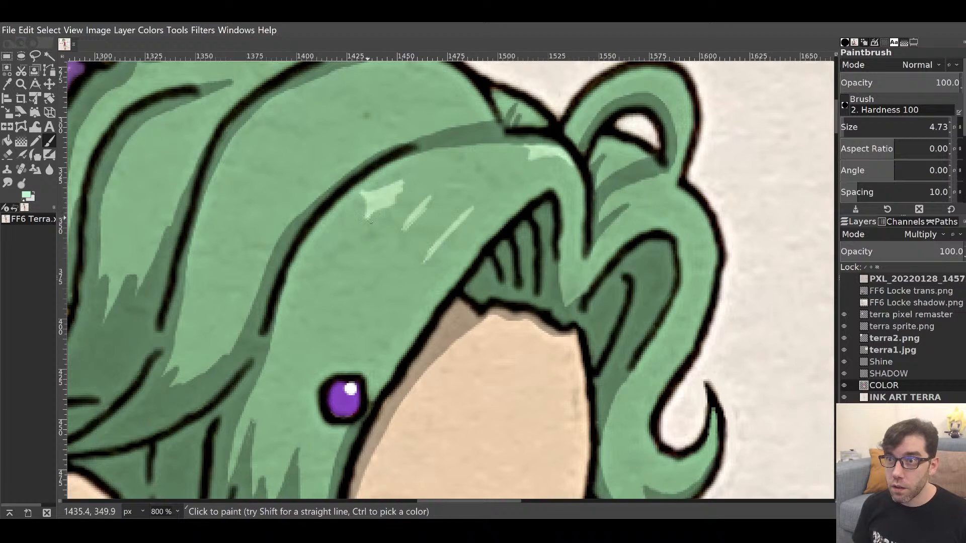
{"action": "mouse_move", "coordinate": [369, 216]}
{"action": "left_mouse_down"}
{"action": "mouse_move", "coordinate": [402, 205]}
{"action": "mouse_move", "coordinate": [392, 206]}
{"action": "mouse_move", "coordinate": [406, 197]}
{"action": "mouse_move", "coordinate": [402, 188]}
{"action": "mouse_move", "coordinate": [410, 222]}
{"action": "mouse_move", "coordinate": [402, 227]}
{"action": "mouse_move", "coordinate": [408, 210]}
{"action": "mouse_move", "coordinate": [427, 203]}
{"action": "mouse_move", "coordinate": [403, 229]}
{"action": "mouse_move", "coordinate": [420, 220]}
{"action": "left_mouse_up"}
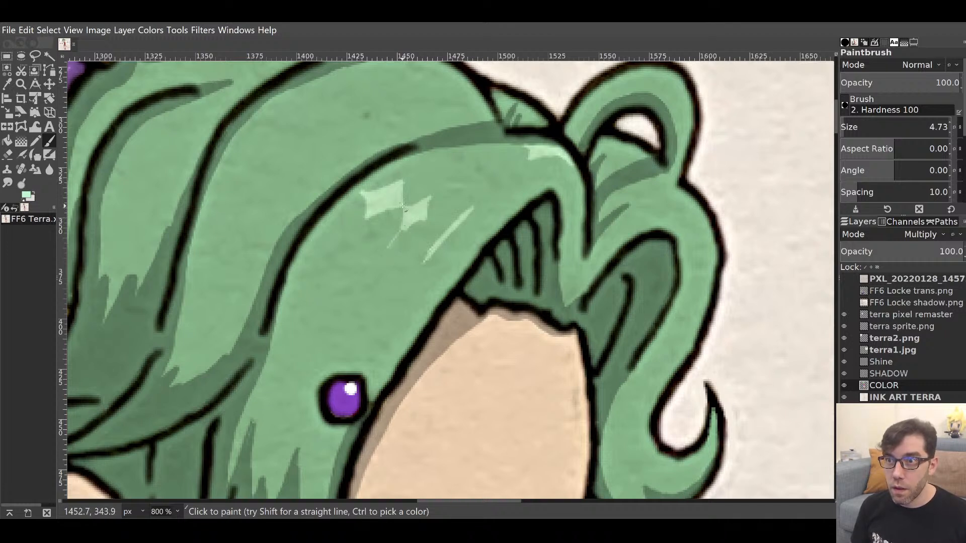
{"action": "left_click_drag", "start_coordinate": [402, 207], "coordinate": [388, 247]}
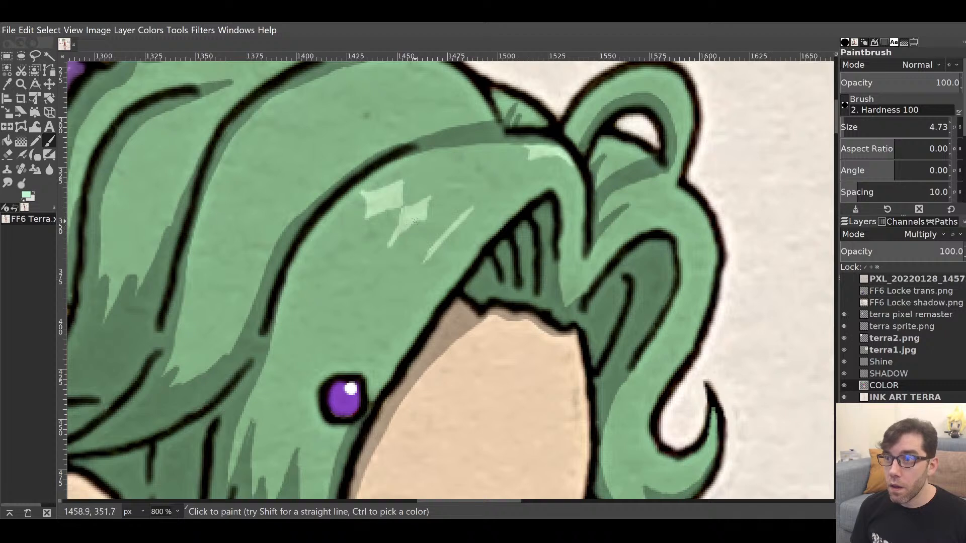
{"action": "left_click_drag", "start_coordinate": [424, 217], "coordinate": [403, 214]}
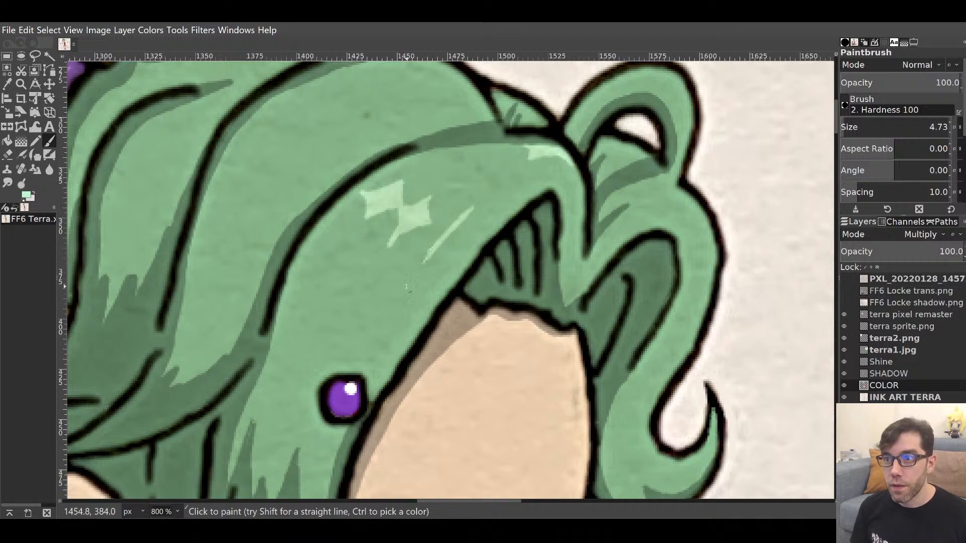
{"action": "left_click_drag", "start_coordinate": [414, 277], "coordinate": [472, 210]}
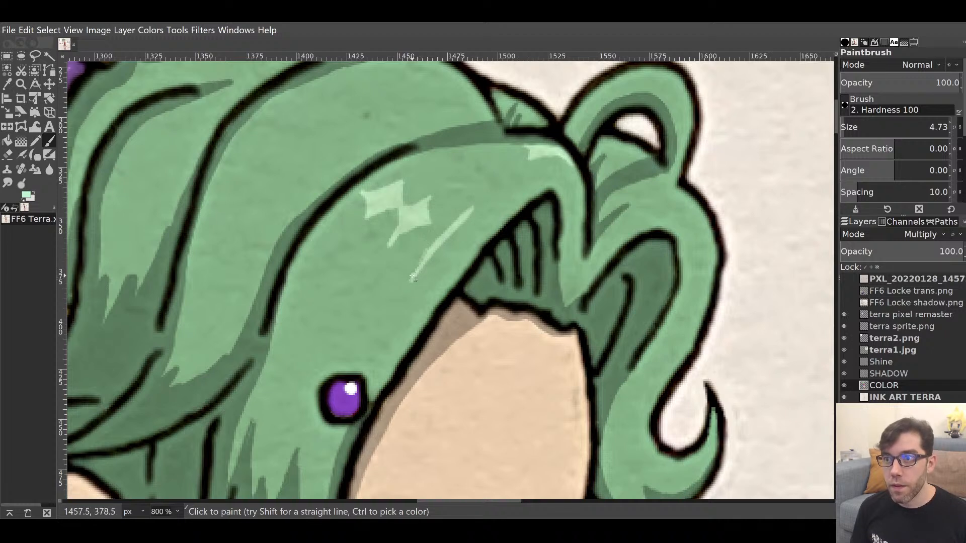
{"action": "left_click_drag", "start_coordinate": [412, 277], "coordinate": [452, 228]}
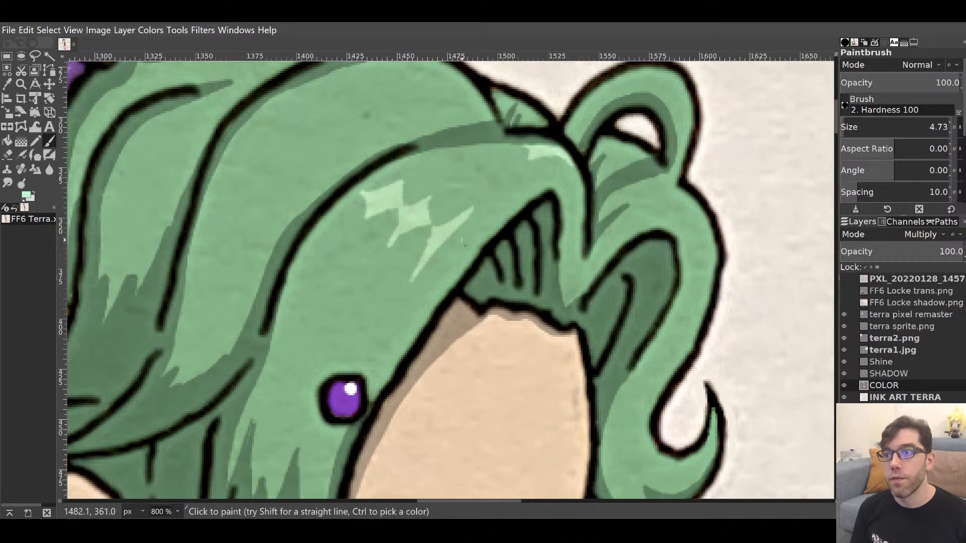
{"action": "left_click_drag", "start_coordinate": [473, 240], "coordinate": [466, 250]}
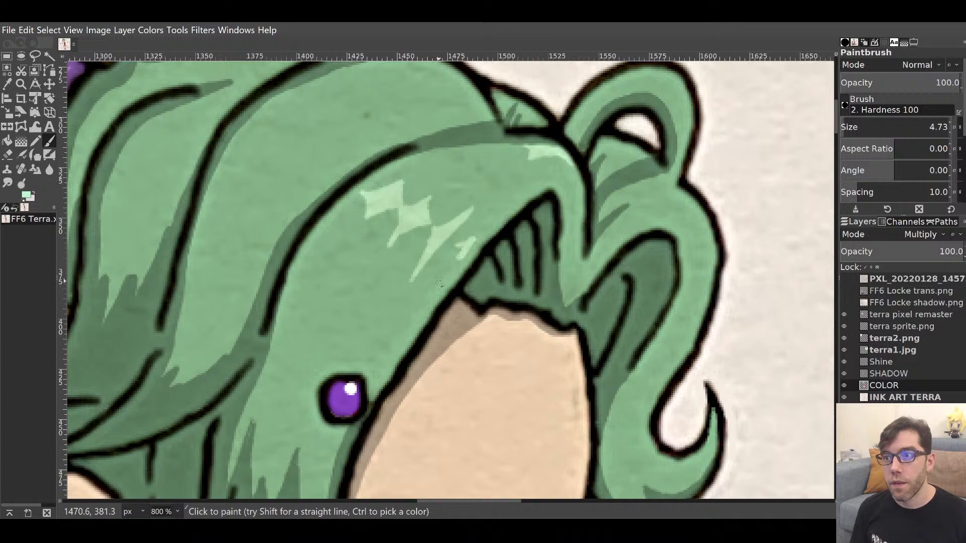
{"action": "mouse_move", "coordinate": [439, 281]}
{"action": "left_mouse_down"}
{"action": "mouse_move", "coordinate": [458, 249]}
{"action": "mouse_move", "coordinate": [454, 258]}
{"action": "left_mouse_up"}
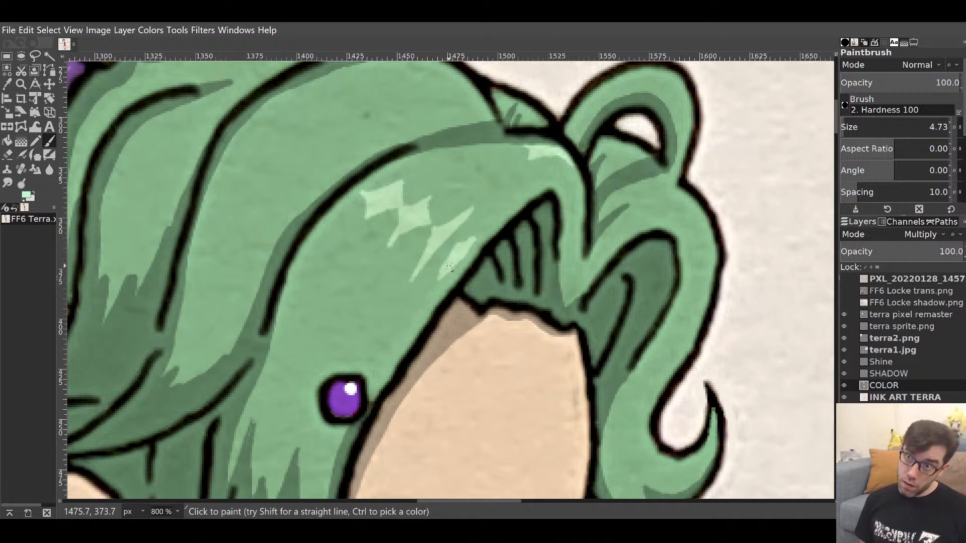
Try erasing a stray bit with an 11 px eraser, undo it, and dab hair green onto the highlight.
{"action": "key", "text": "shift+e"}
{"action": "key", "text": "d"}
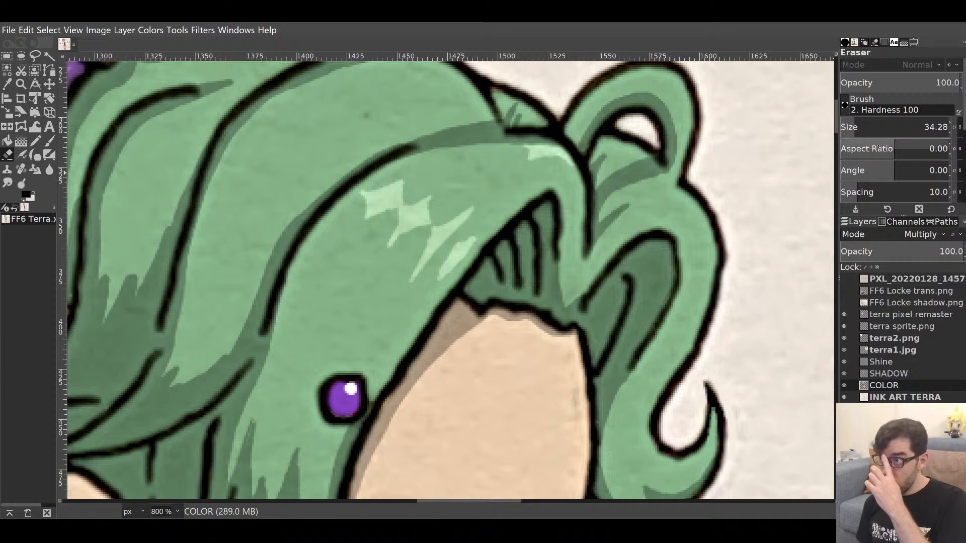
{"action": "left_click_drag", "start_coordinate": [851, 126], "coordinate": [847, 127]}
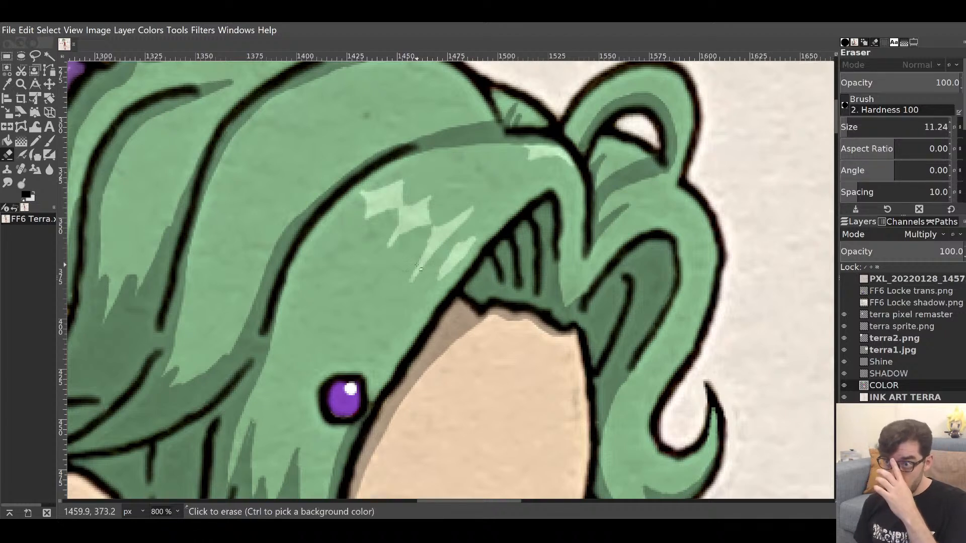
{"action": "left_click_drag", "start_coordinate": [447, 250], "coordinate": [444, 255]}
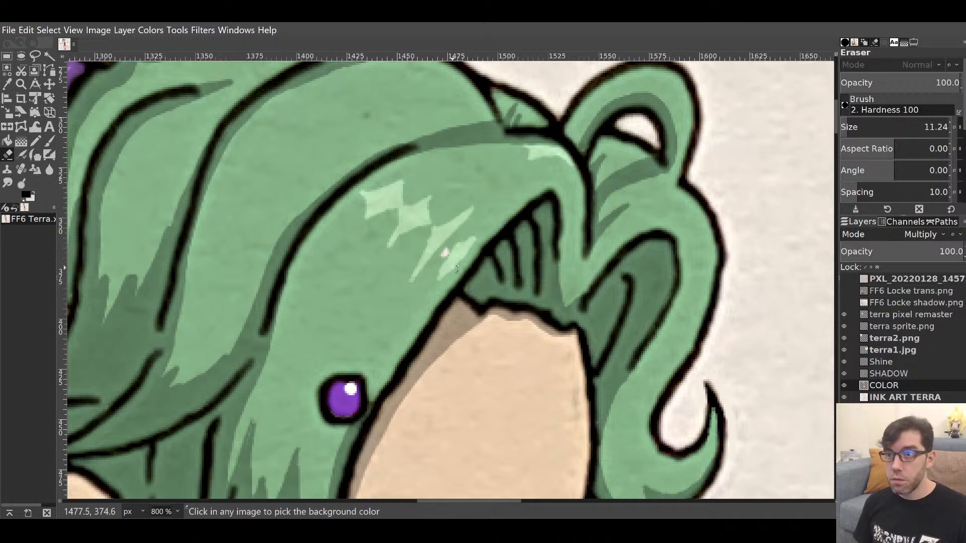
{"action": "key", "text": "ctrl+z"}
{"action": "key", "text": "p"}
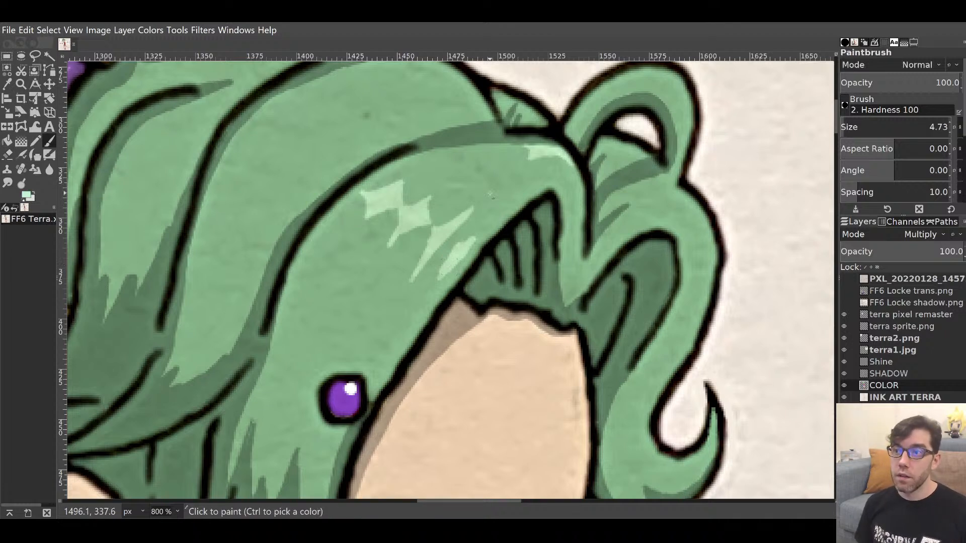
{"action": "left_click", "coordinate": [449, 291], "text": "ctrl"}
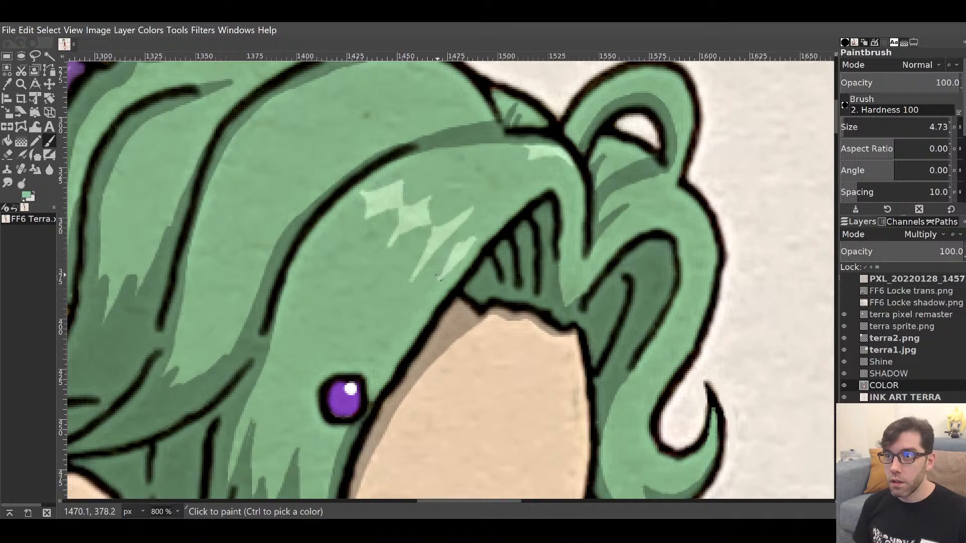
{"action": "left_click", "coordinate": [453, 249]}
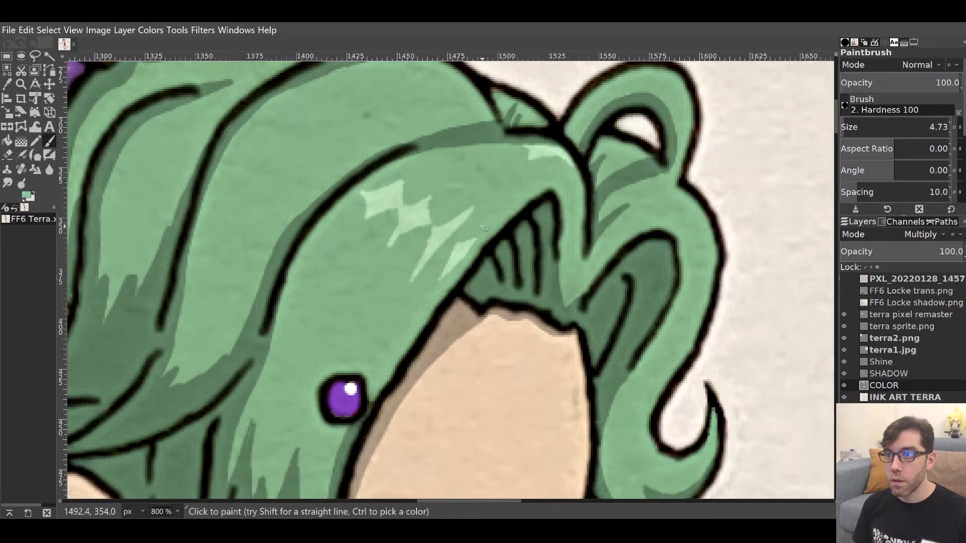
{"action": "left_click_drag", "start_coordinate": [543, 242], "coordinate": [554, 187]}
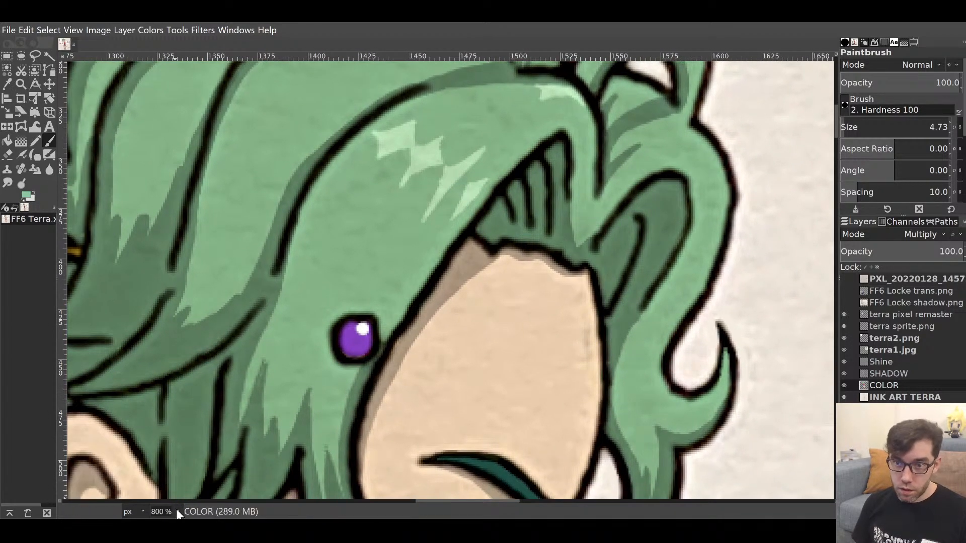
{"action": "key", "text": "1"}
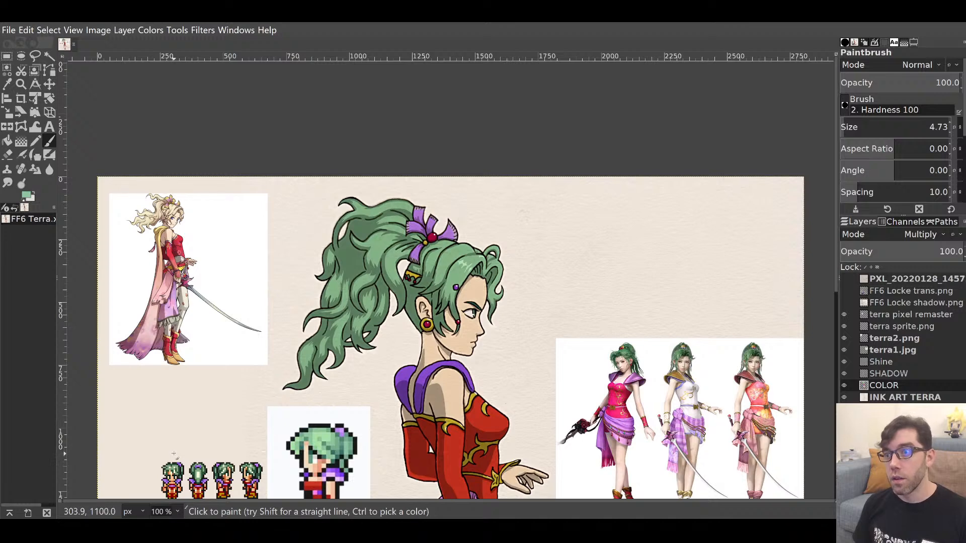
{"action": "mouse_move", "coordinate": [341, 407]}
{"action": "left_mouse_down"}
{"action": "mouse_move", "coordinate": [373, 382]}
{"action": "mouse_move", "coordinate": [378, 285]}
{"action": "mouse_move", "coordinate": [388, 352]}
{"action": "left_mouse_up"}
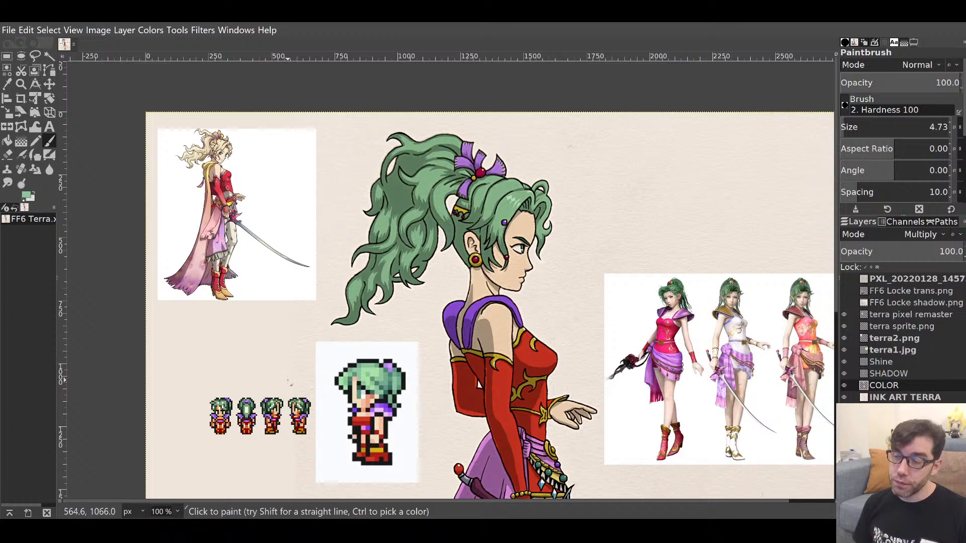
{"action": "left_click_drag", "start_coordinate": [375, 374], "coordinate": [445, 174]}
{"action": "left_click_drag", "start_coordinate": [472, 337], "coordinate": [357, 390]}
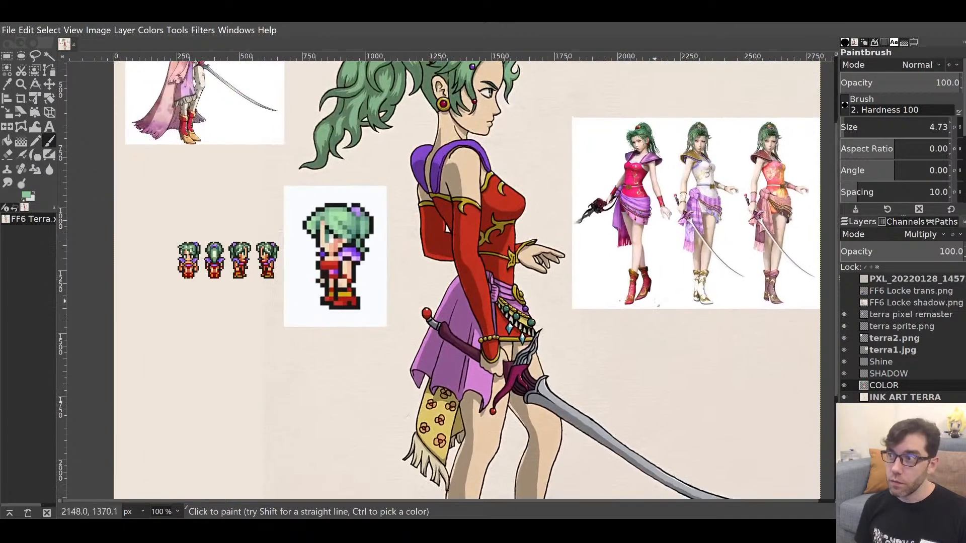
{"action": "left_click", "coordinate": [844, 301]}
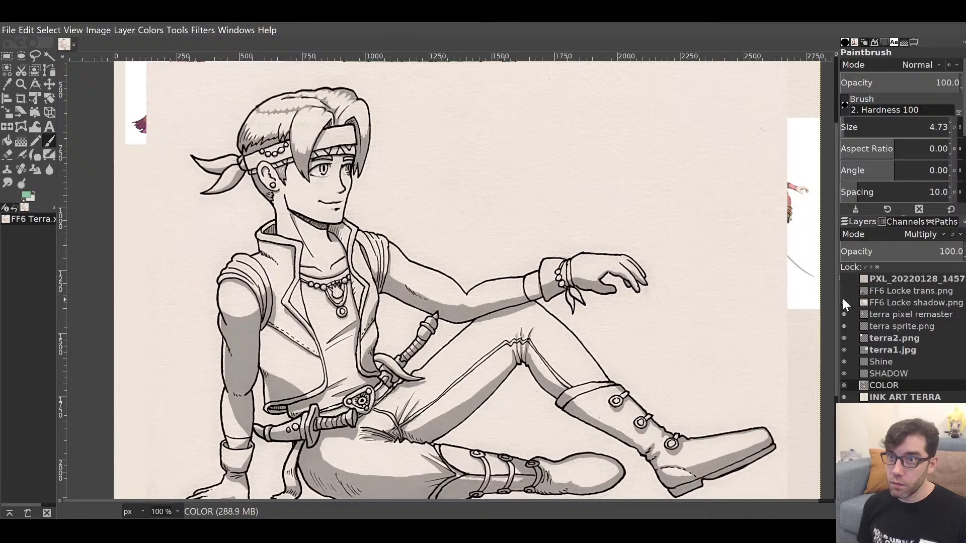
{"action": "left_click", "coordinate": [843, 299]}
{"action": "left_click", "coordinate": [844, 291]}
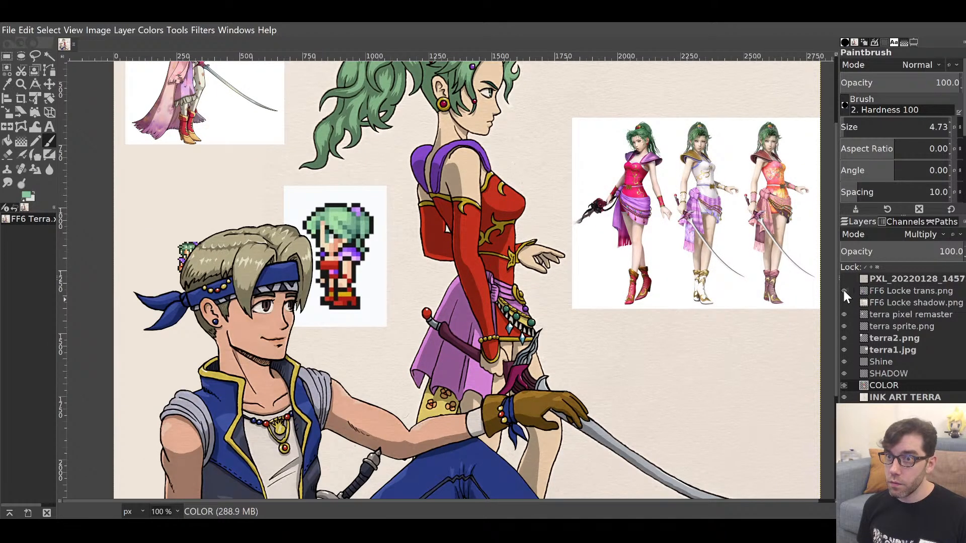
{"action": "left_click", "coordinate": [844, 291]}
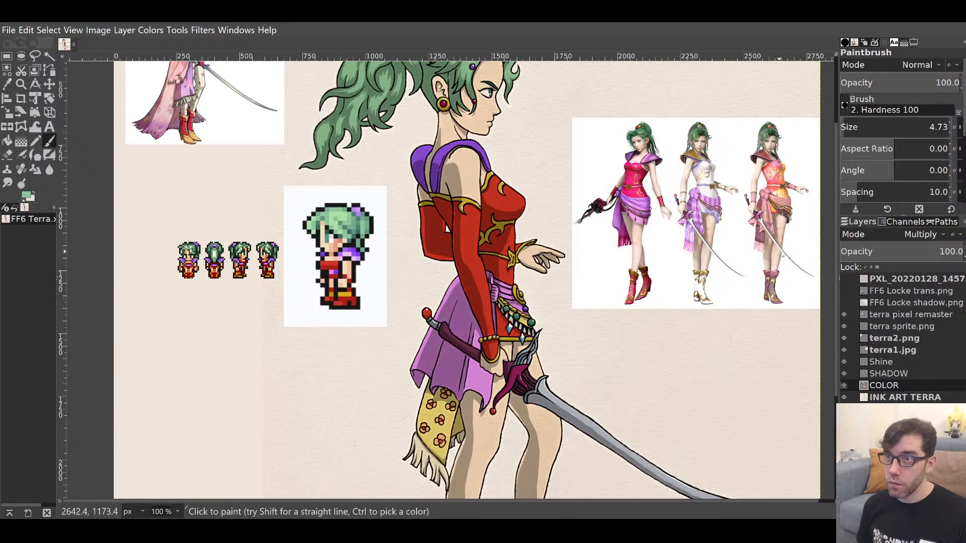
{"action": "mouse_move", "coordinate": [720, 233]}
{"action": "left_mouse_down"}
{"action": "mouse_move", "coordinate": [659, 344]}
{"action": "mouse_move", "coordinate": [704, 313]}
{"action": "mouse_move", "coordinate": [758, 324]}
{"action": "left_mouse_up"}
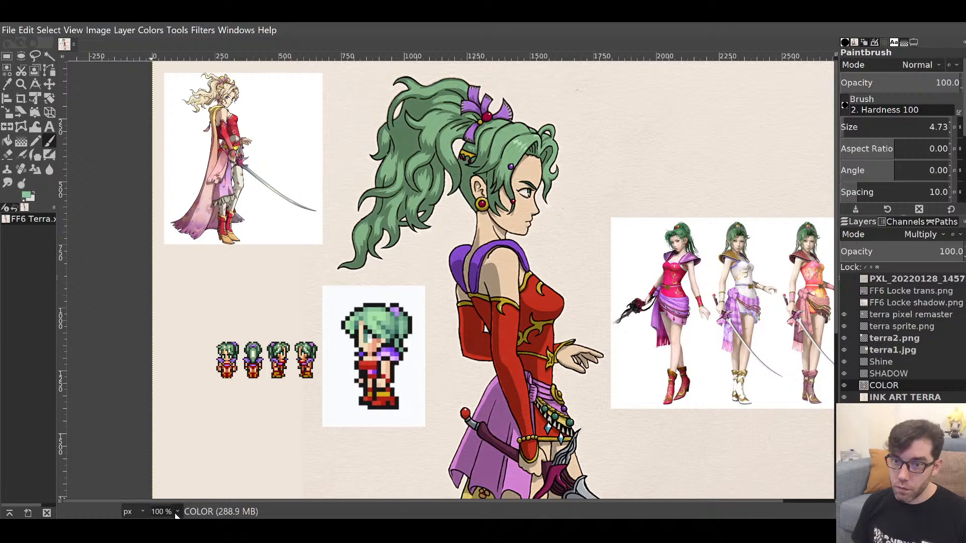
Sample a lighter green and paint a short shine streak across the top hair strand.
{"action": "key", "text": "3"}
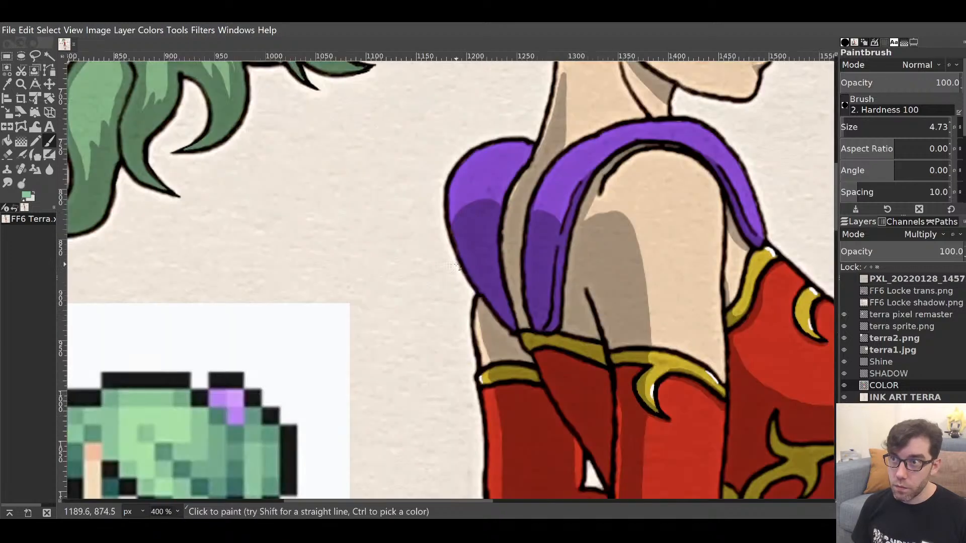
{"action": "left_click_drag", "start_coordinate": [511, 337], "coordinate": [360, 466]}
{"action": "left_click_drag", "start_coordinate": [575, 149], "coordinate": [523, 459]}
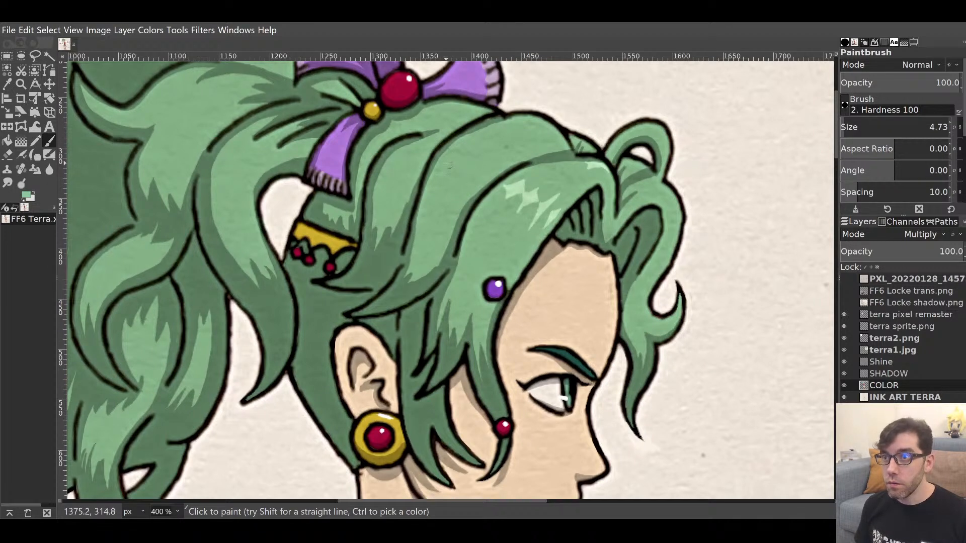
{"action": "left_click", "coordinate": [410, 159], "text": "ctrl"}
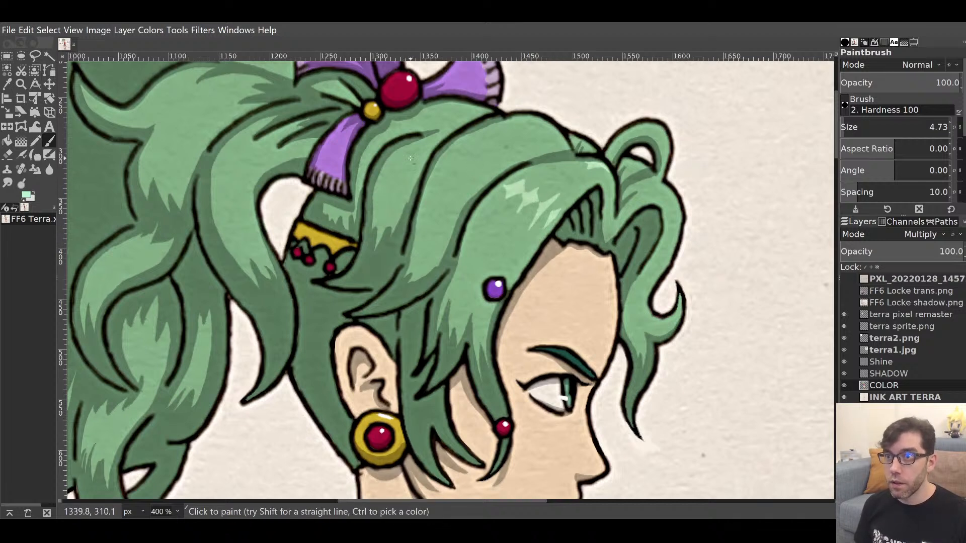
{"action": "left_click_drag", "start_coordinate": [389, 161], "coordinate": [490, 176]}
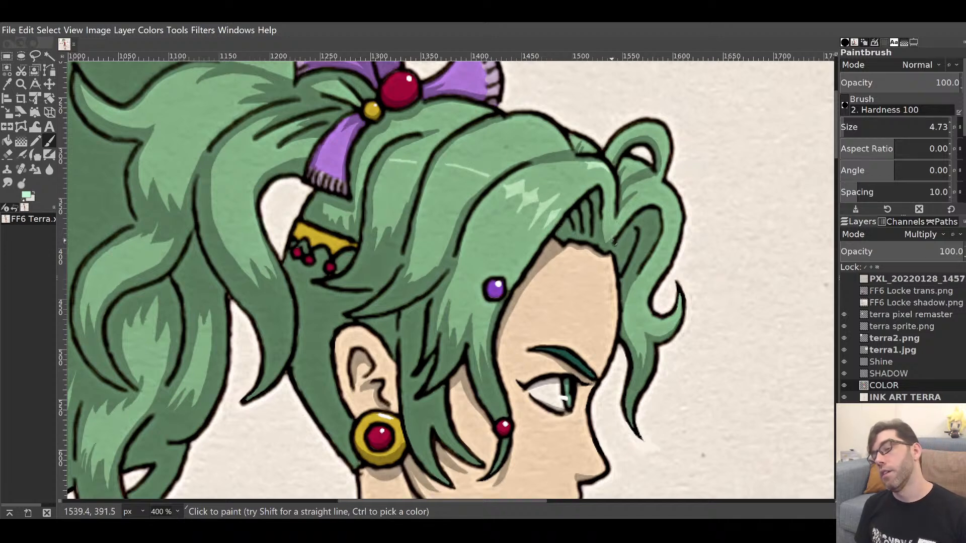
{"action": "left_click", "coordinate": [179, 506]}
{"action": "left_click", "coordinate": [176, 418]}
{"action": "left_click_drag", "start_coordinate": [426, 297], "coordinate": [437, 437]}
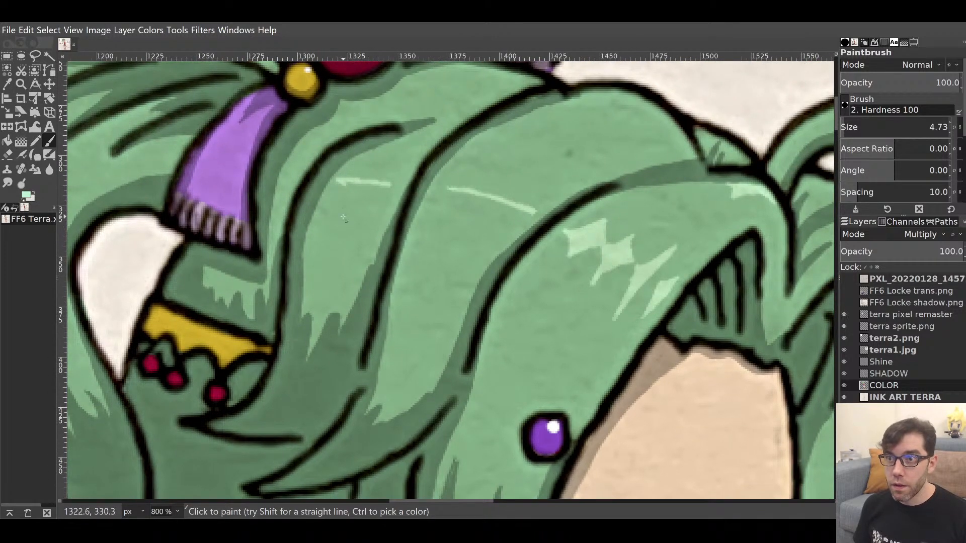
Extend and thicken the light-green shine along the upper hair strand.
{"action": "mouse_move", "coordinate": [516, 336]}
{"action": "left_mouse_down"}
{"action": "mouse_move", "coordinate": [517, 345]}
{"action": "mouse_move", "coordinate": [475, 155]}
{"action": "mouse_move", "coordinate": [387, 283]}
{"action": "left_mouse_up"}
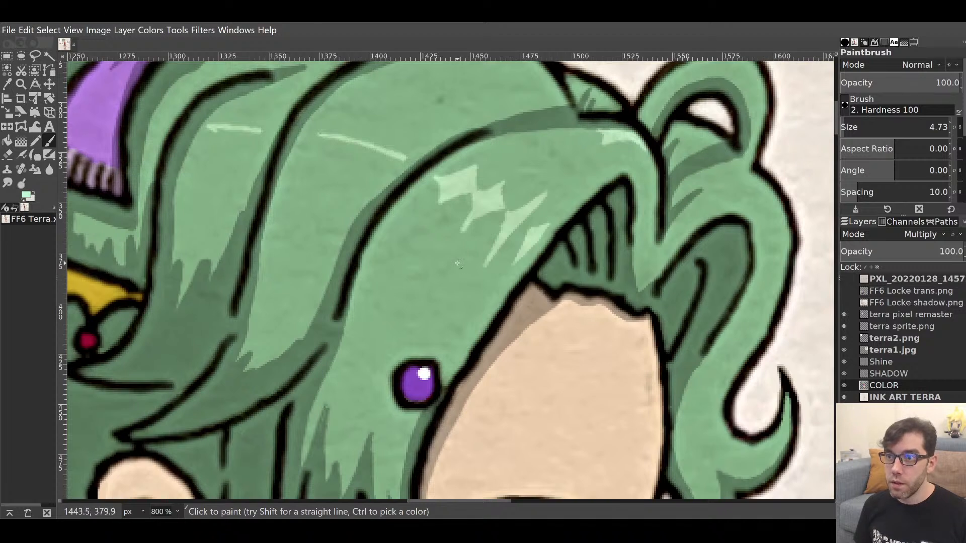
{"action": "mouse_move", "coordinate": [465, 230]}
{"action": "left_mouse_down"}
{"action": "mouse_move", "coordinate": [443, 258]}
{"action": "mouse_move", "coordinate": [480, 214]}
{"action": "mouse_move", "coordinate": [442, 267]}
{"action": "mouse_move", "coordinate": [482, 207]}
{"action": "mouse_move", "coordinate": [470, 228]}
{"action": "mouse_move", "coordinate": [488, 215]}
{"action": "mouse_move", "coordinate": [466, 232]}
{"action": "mouse_move", "coordinate": [525, 170]}
{"action": "mouse_move", "coordinate": [481, 198]}
{"action": "mouse_move", "coordinate": [532, 164]}
{"action": "mouse_move", "coordinate": [503, 191]}
{"action": "left_mouse_up"}
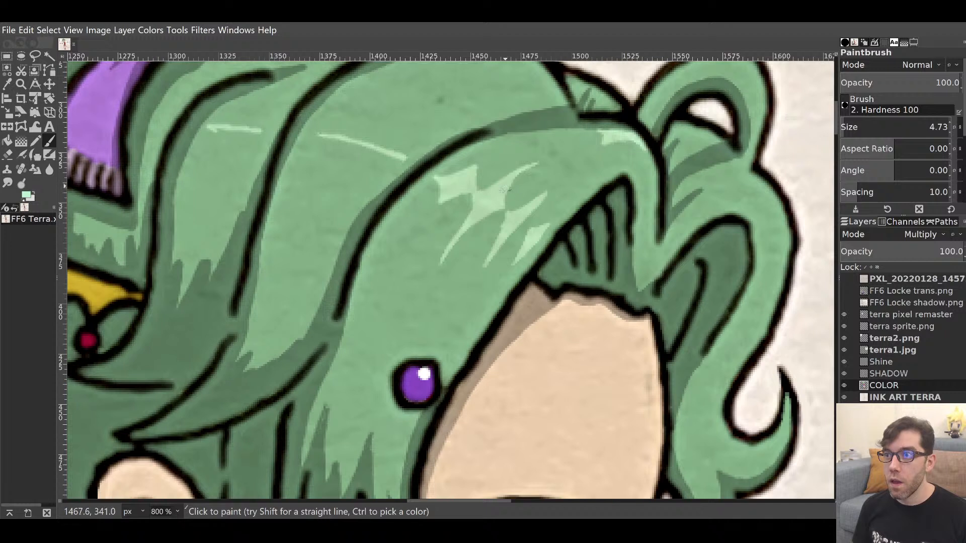
{"action": "mouse_move", "coordinate": [517, 213]}
{"action": "left_mouse_down"}
{"action": "mouse_move", "coordinate": [557, 184]}
{"action": "mouse_move", "coordinate": [523, 212]}
{"action": "left_mouse_up"}
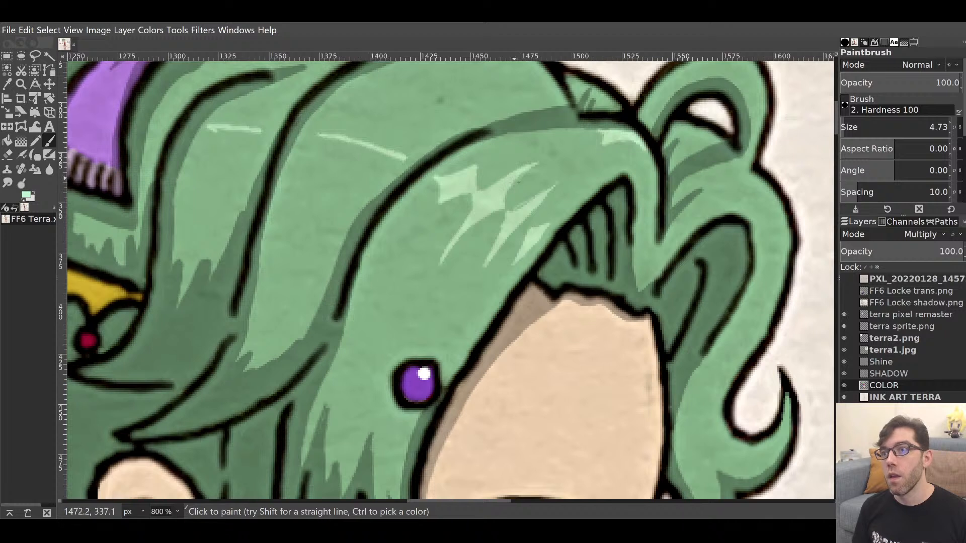
{"action": "left_click_drag", "start_coordinate": [509, 213], "coordinate": [552, 194]}
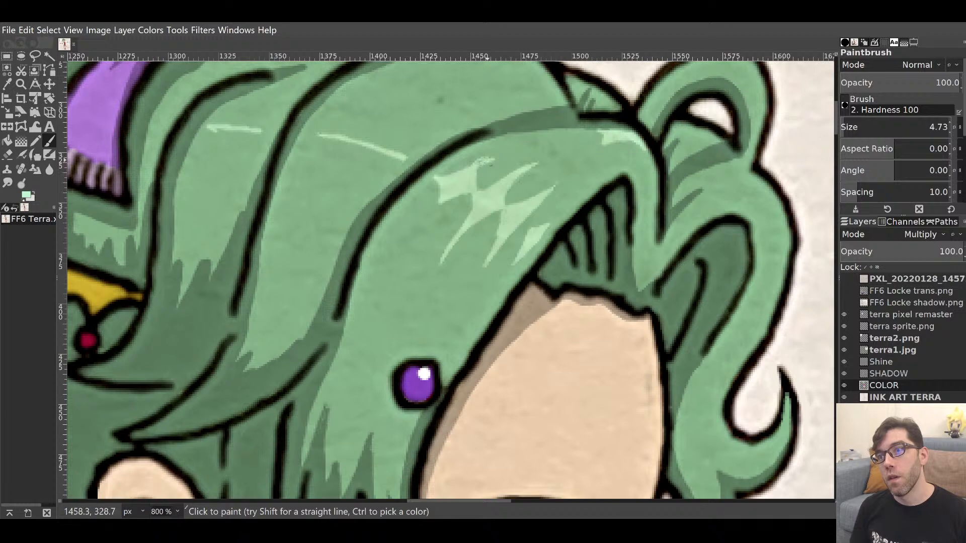
{"action": "left_click_drag", "start_coordinate": [470, 176], "coordinate": [498, 159]}
Erase a stray mark above the highlight and repaint the spot with mid hair green.
{"action": "key", "text": "d"}
{"action": "key", "text": "shift+e"}
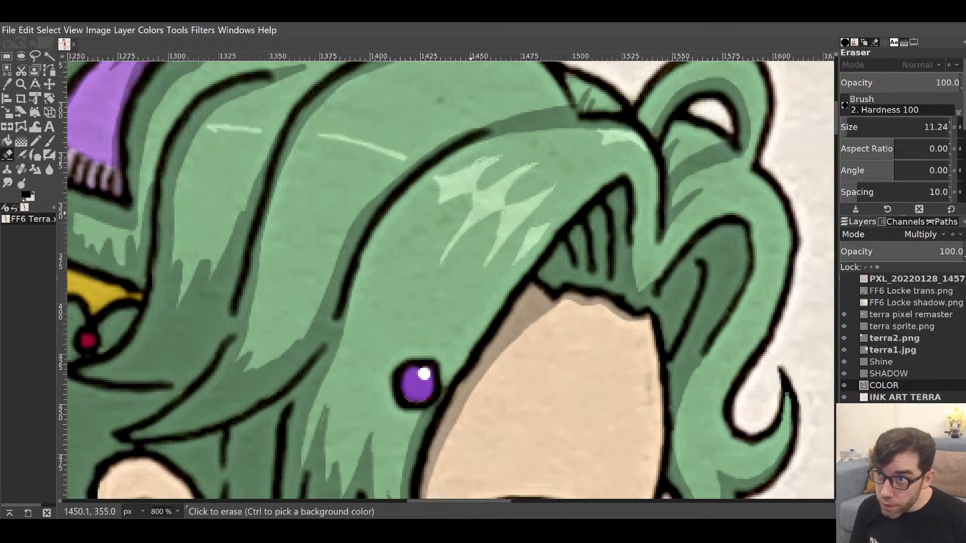
{"action": "left_click_drag", "start_coordinate": [473, 160], "coordinate": [454, 168]}
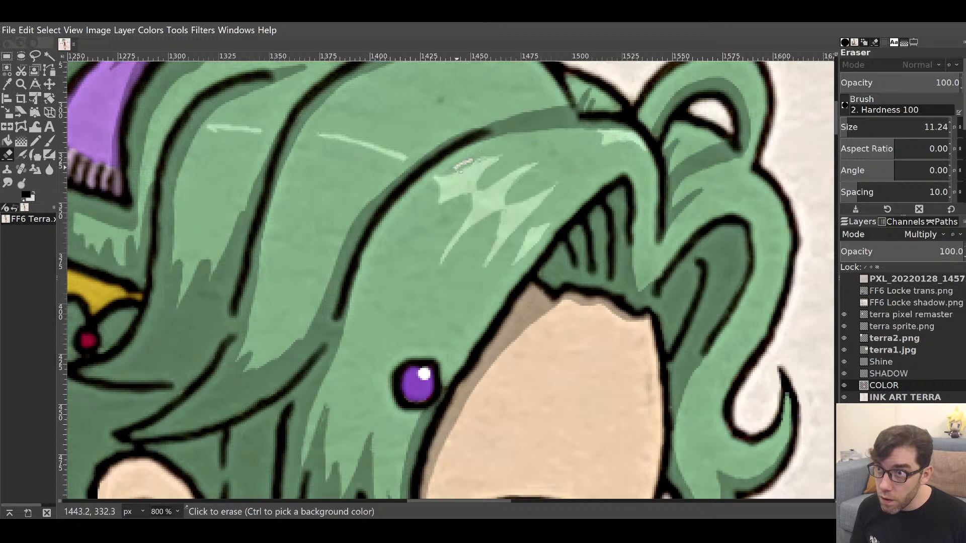
{"action": "key", "text": "p"}
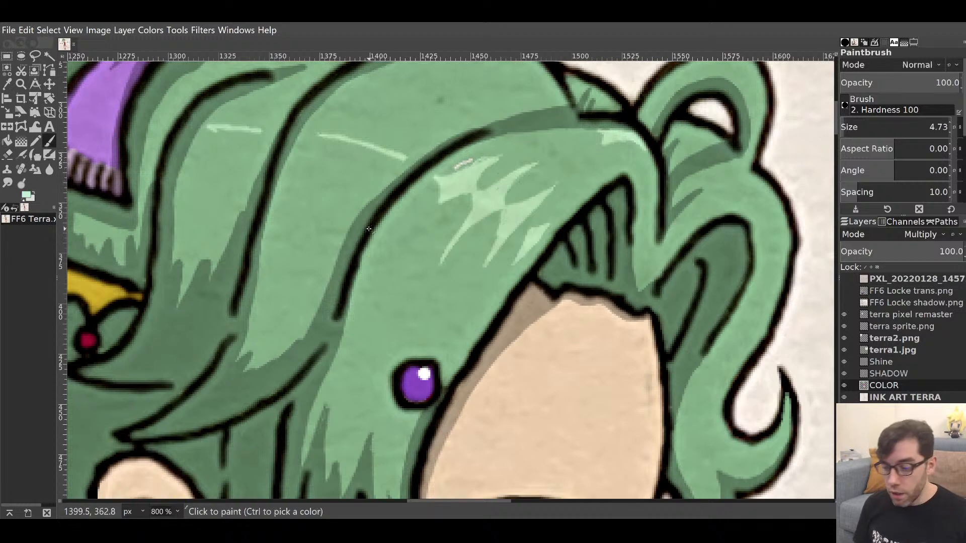
{"action": "left_click", "coordinate": [404, 235], "text": "ctrl"}
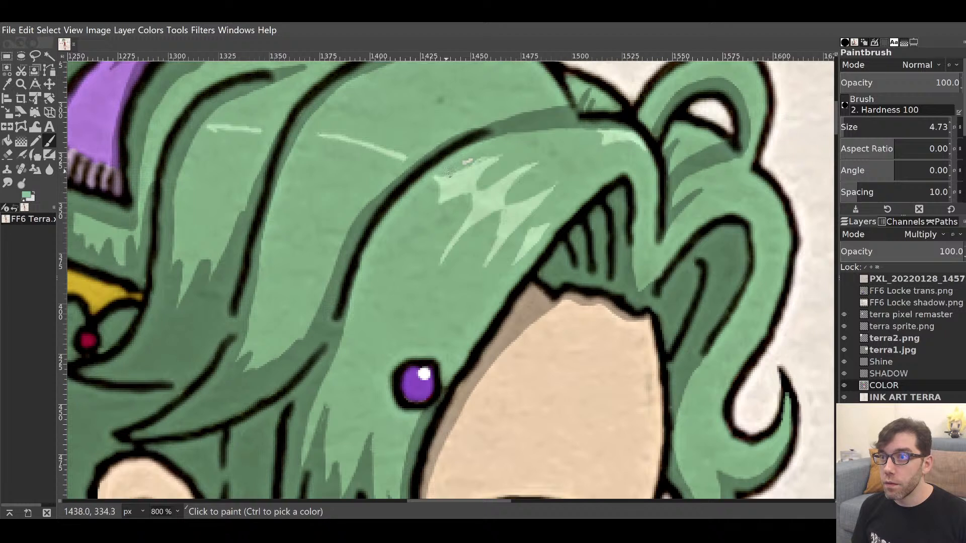
{"action": "left_click_drag", "start_coordinate": [449, 172], "coordinate": [510, 156]}
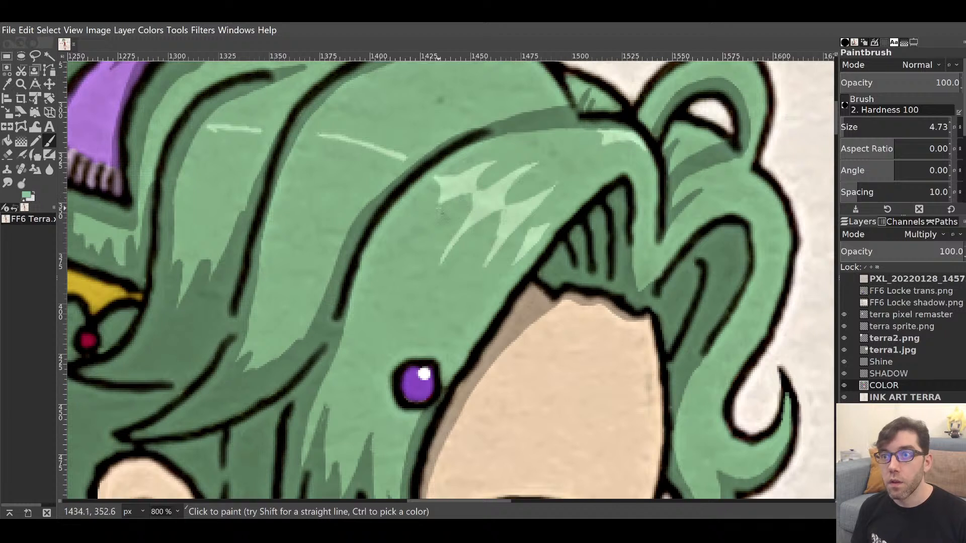
Paint a new light-green sparkle with a thick downward branch on the next strand.
{"action": "left_click", "coordinate": [458, 177], "text": "ctrl"}
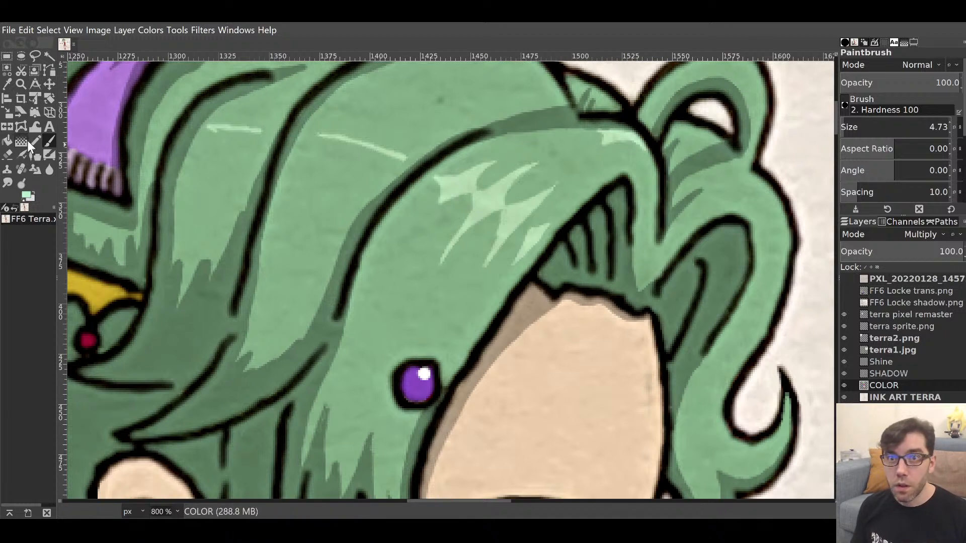
{"action": "scroll", "coordinate": [328, 134], "scroll_direction": "up", "scroll_amount": 3}
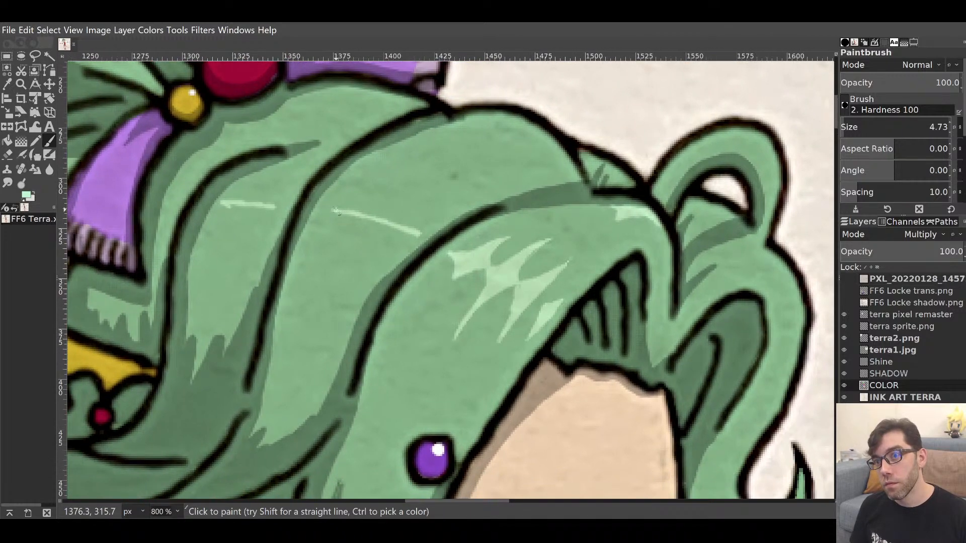
{"action": "mouse_move", "coordinate": [336, 211]}
{"action": "left_mouse_down"}
{"action": "mouse_move", "coordinate": [380, 187]}
{"action": "mouse_move", "coordinate": [352, 205]}
{"action": "mouse_move", "coordinate": [357, 213]}
{"action": "left_mouse_up"}
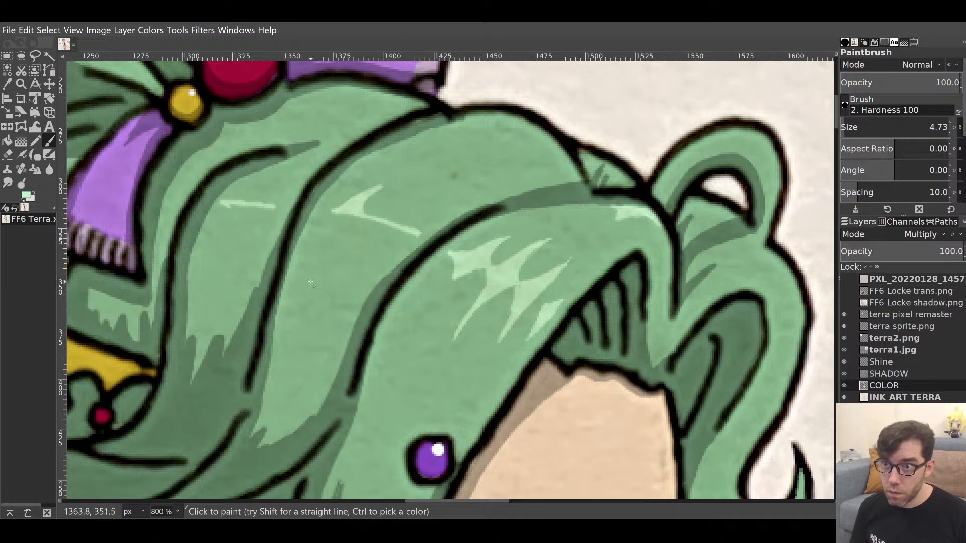
{"action": "left_click_drag", "start_coordinate": [311, 282], "coordinate": [344, 210]}
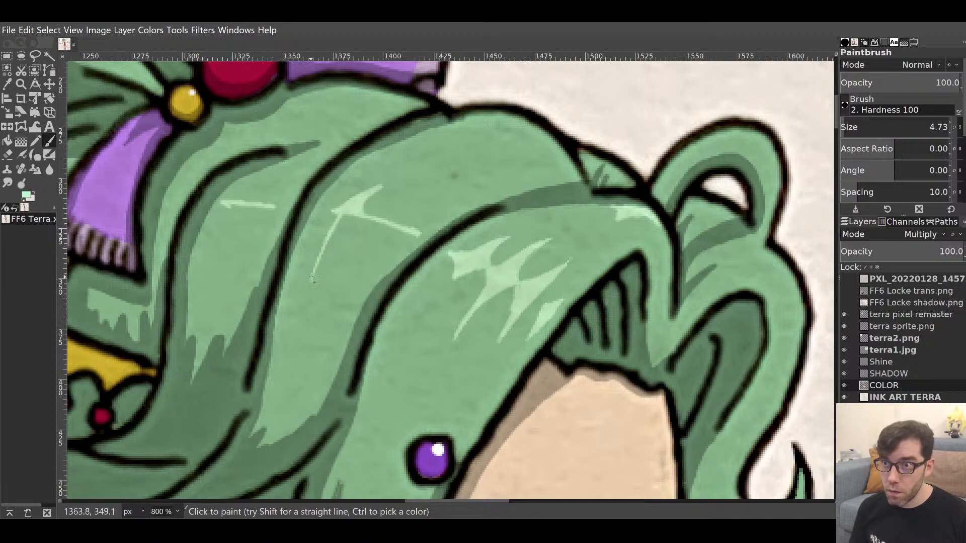
{"action": "left_click_drag", "start_coordinate": [312, 280], "coordinate": [347, 215]}
{"action": "left_click_drag", "start_coordinate": [319, 259], "coordinate": [352, 217]}
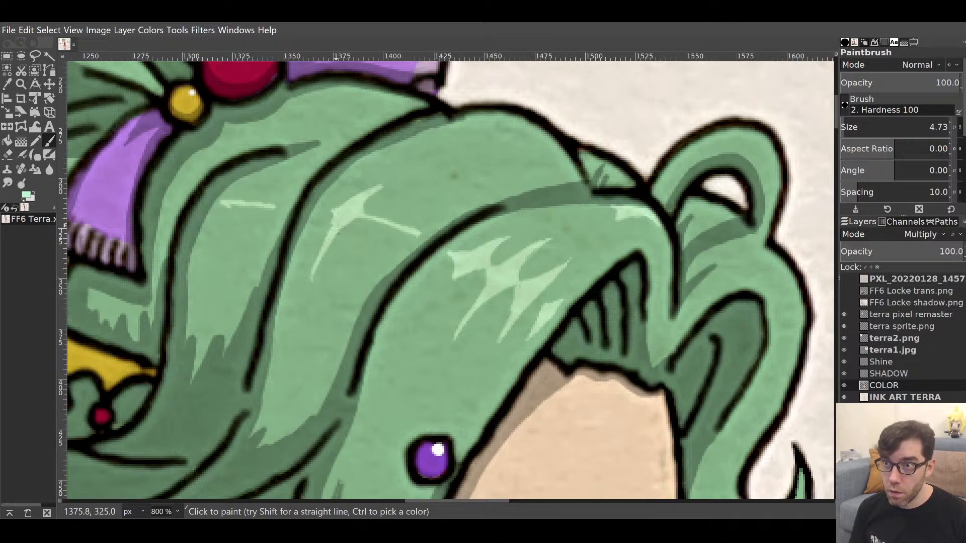
{"action": "left_click_drag", "start_coordinate": [316, 263], "coordinate": [332, 223]}
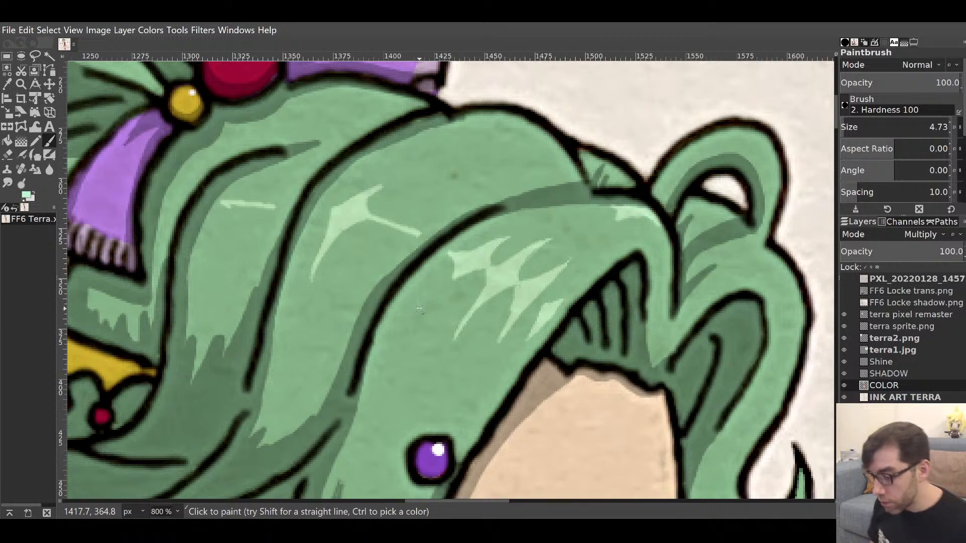
Cover the lower tip of the new shine with hair green, undoing an accidental erase.
{"action": "key", "text": "shift+e"}
{"action": "key", "text": "d"}
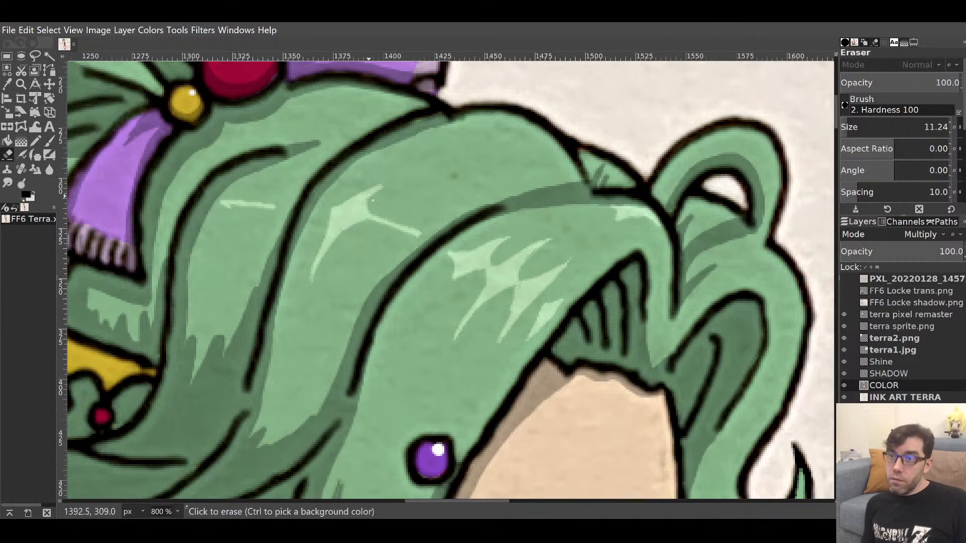
{"action": "left_click", "coordinate": [374, 201]}
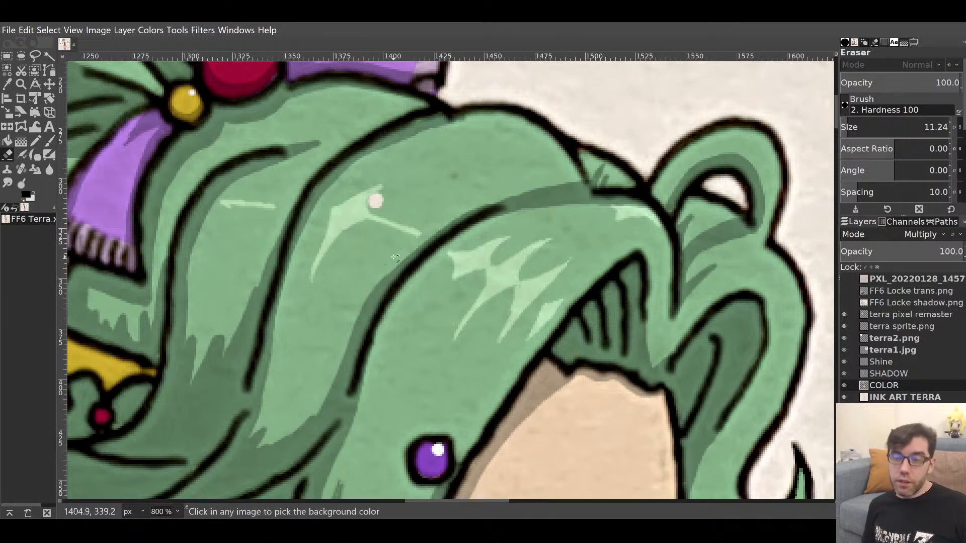
{"action": "key", "text": "ctrl+z"}
{"action": "key", "text": "p"}
{"action": "left_click", "coordinate": [384, 195], "text": "ctrl"}
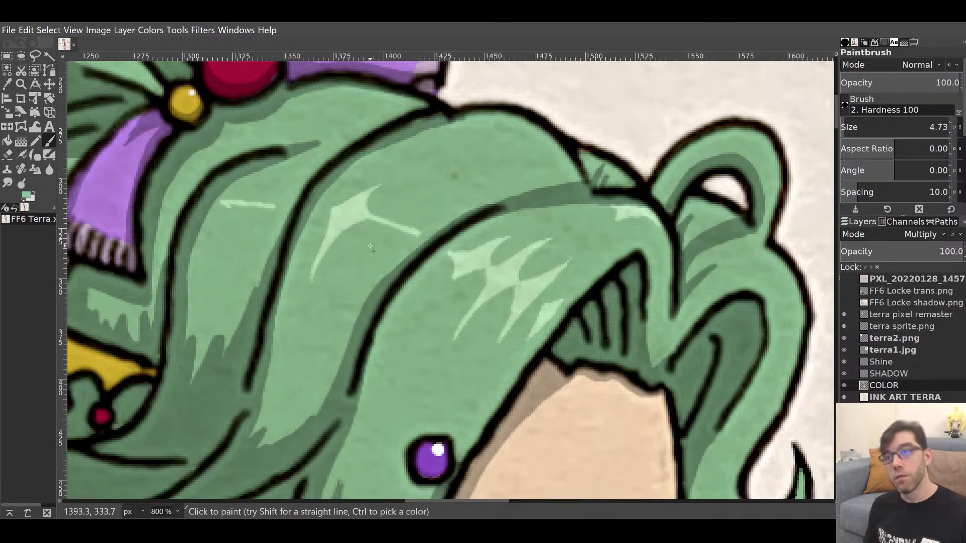
{"action": "left_click_drag", "start_coordinate": [319, 272], "coordinate": [308, 292]}
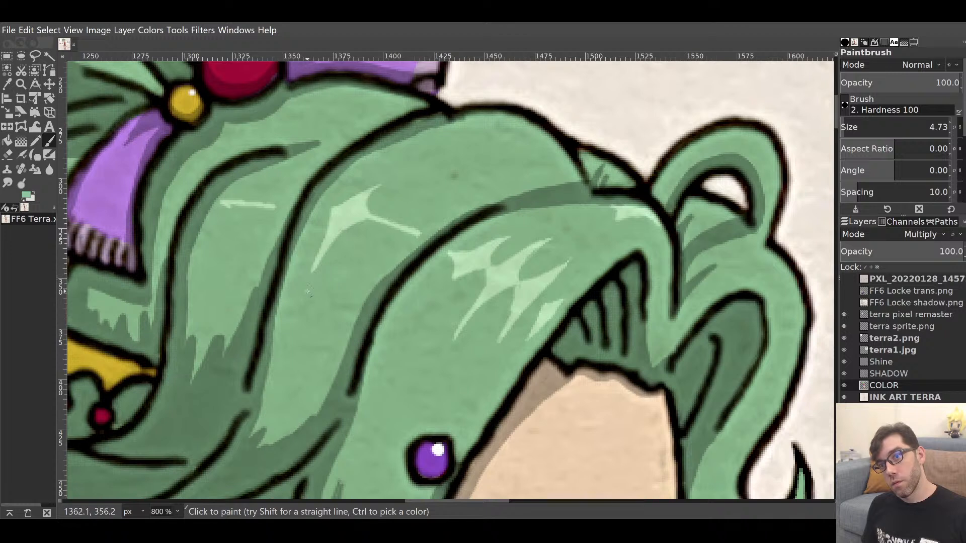
Add short light-green shine points below and up-right of the new sparkle.
{"action": "left_click", "coordinate": [358, 217], "text": "ctrl"}
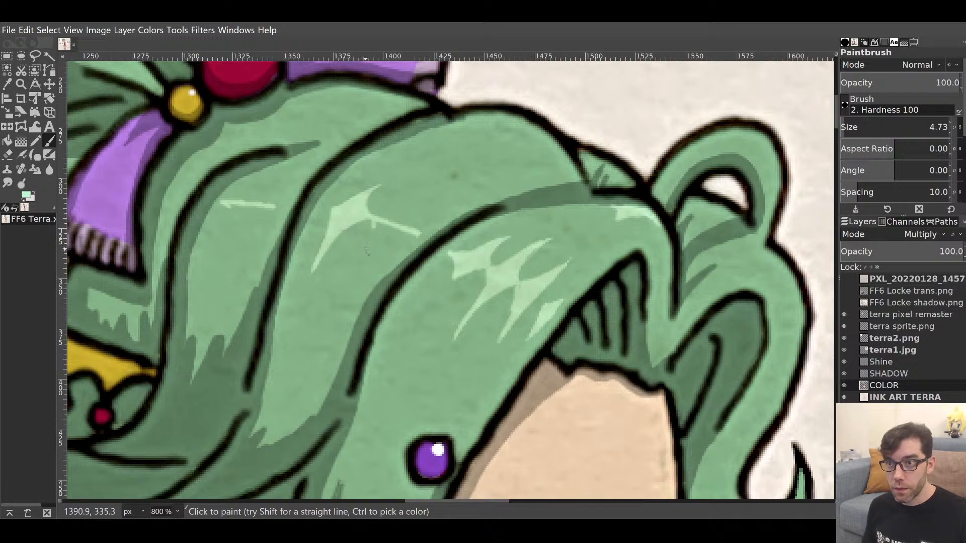
{"action": "mouse_move", "coordinate": [367, 249]}
{"action": "left_mouse_down"}
{"action": "mouse_move", "coordinate": [379, 223]}
{"action": "mouse_move", "coordinate": [373, 238]}
{"action": "left_mouse_up"}
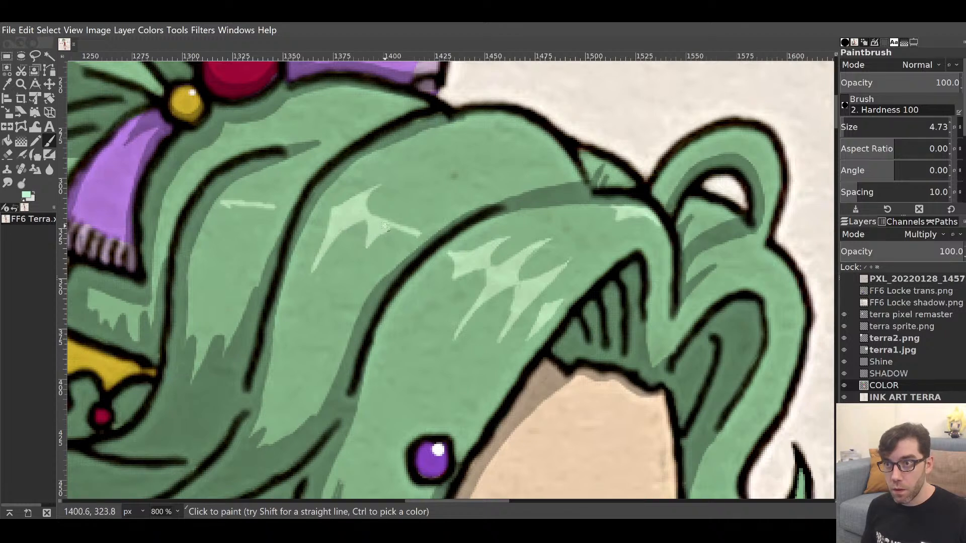
{"action": "left_click_drag", "start_coordinate": [380, 220], "coordinate": [401, 205]}
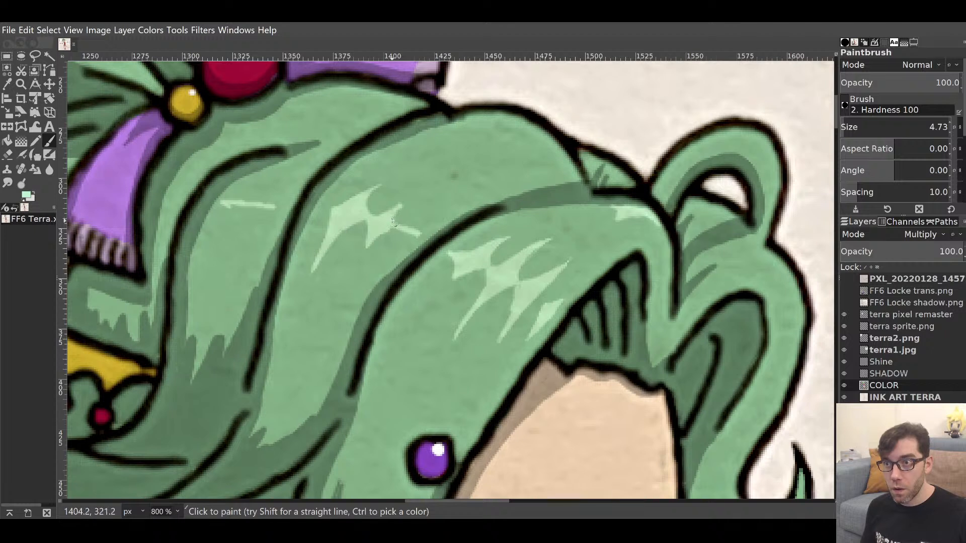
{"action": "left_click_drag", "start_coordinate": [408, 230], "coordinate": [421, 224]}
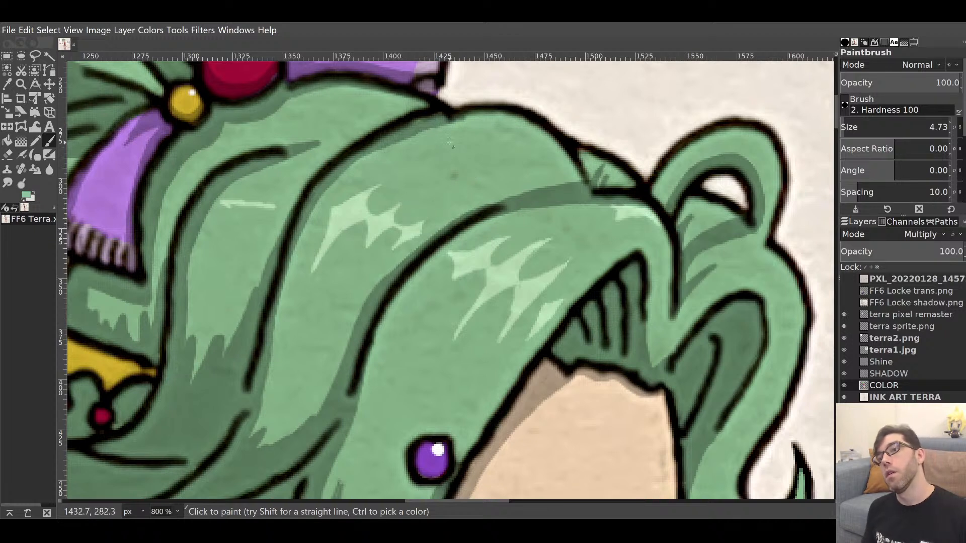
{"action": "mouse_move", "coordinate": [505, 326]}
{"action": "left_mouse_down"}
{"action": "mouse_move", "coordinate": [511, 315]}
{"action": "mouse_move", "coordinate": [661, 315]}
{"action": "left_mouse_up"}
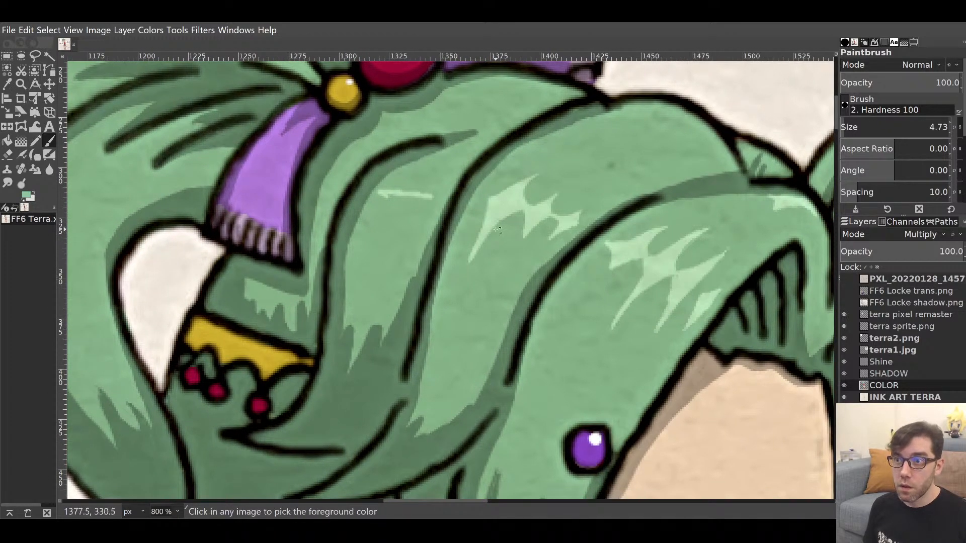
Paint three light-green shine strokes along the left hair strand.
{"action": "left_click", "coordinate": [470, 205], "text": "ctrl"}
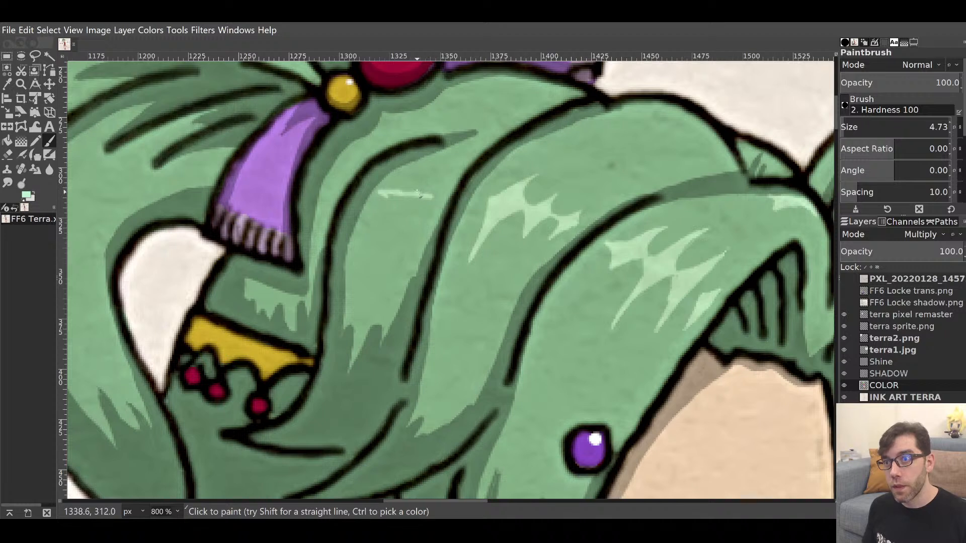
{"action": "left_click_drag", "start_coordinate": [423, 195], "coordinate": [447, 174]}
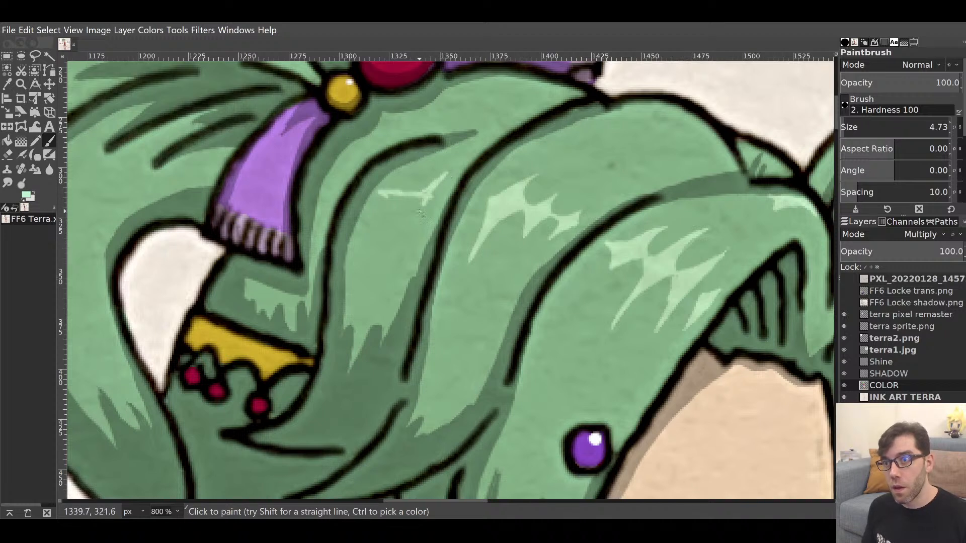
{"action": "left_click_drag", "start_coordinate": [413, 230], "coordinate": [428, 205]}
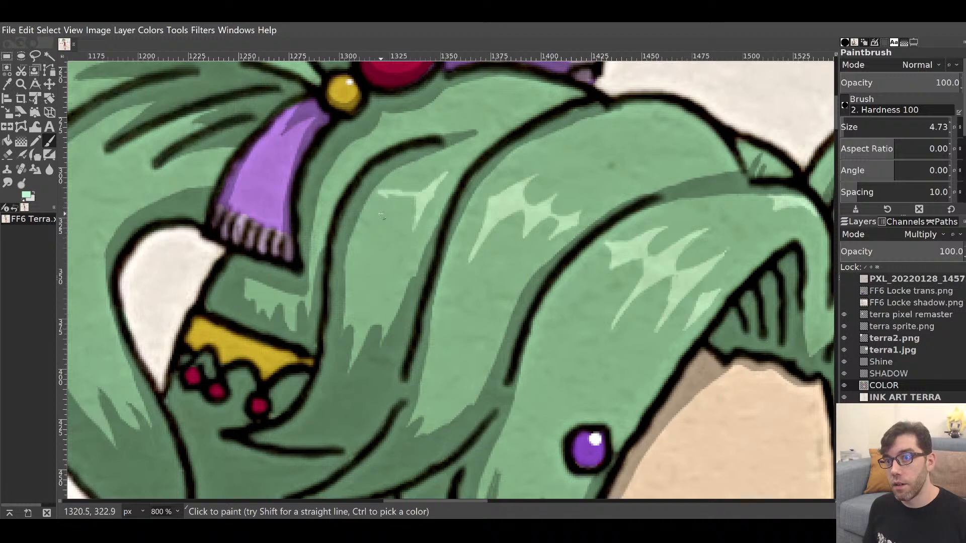
{"action": "mouse_move", "coordinate": [381, 215]}
{"action": "left_mouse_down"}
{"action": "mouse_move", "coordinate": [398, 191]}
{"action": "mouse_move", "coordinate": [381, 227]}
{"action": "mouse_move", "coordinate": [416, 169]}
{"action": "left_mouse_up"}
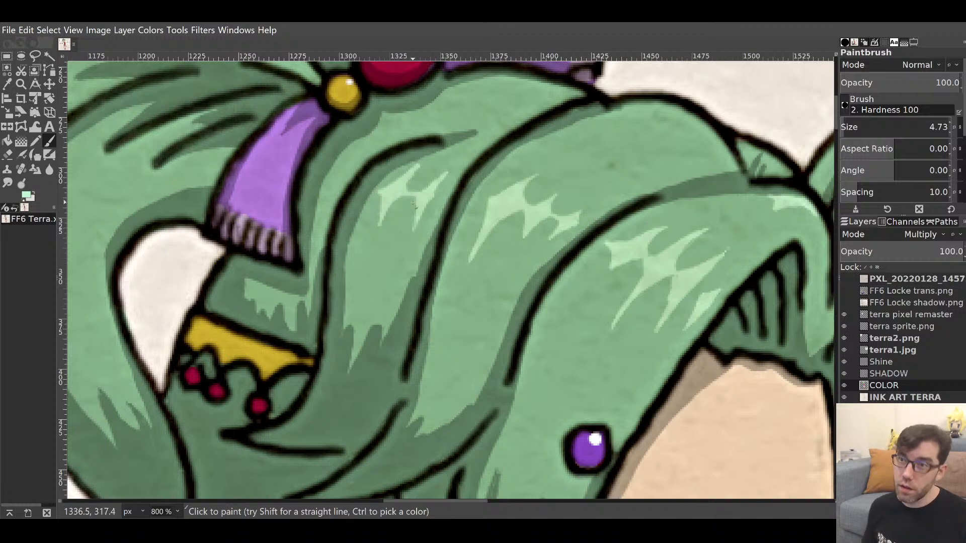
Erase the pale speck on the upper hair and cover it with the surrounding green.
{"action": "key", "text": "d"}
{"action": "key", "text": "shift+e"}
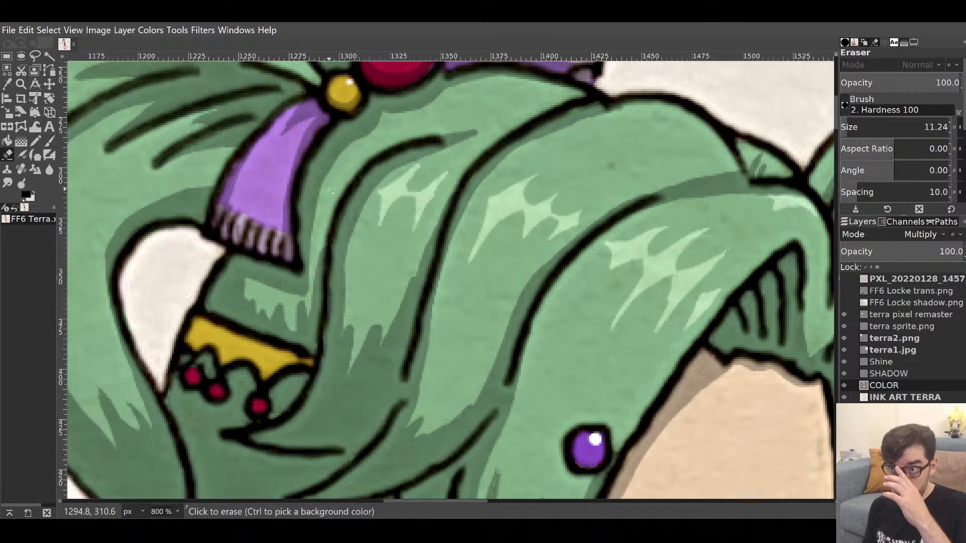
{"action": "left_click", "coordinate": [419, 184]}
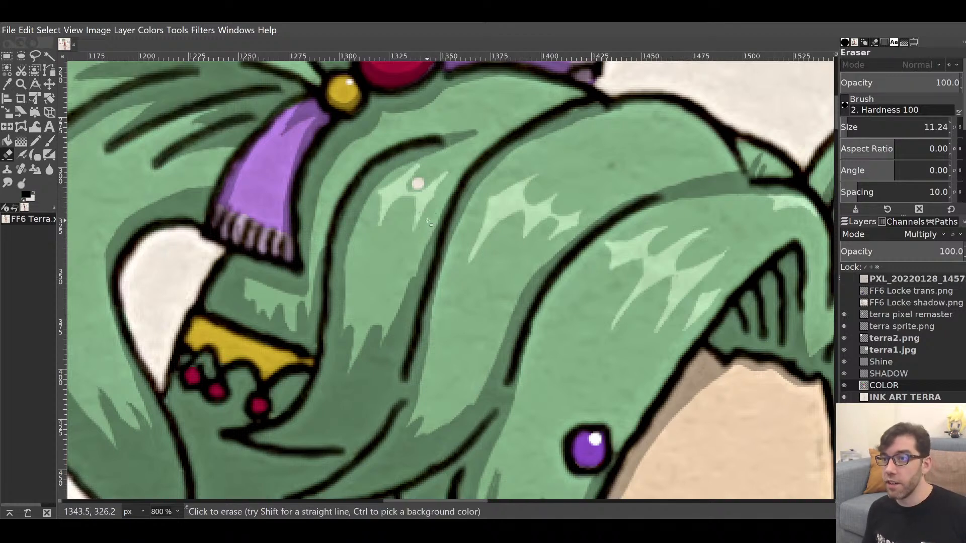
{"action": "key", "text": "p"}
{"action": "left_click", "coordinate": [397, 268], "text": "ctrl"}
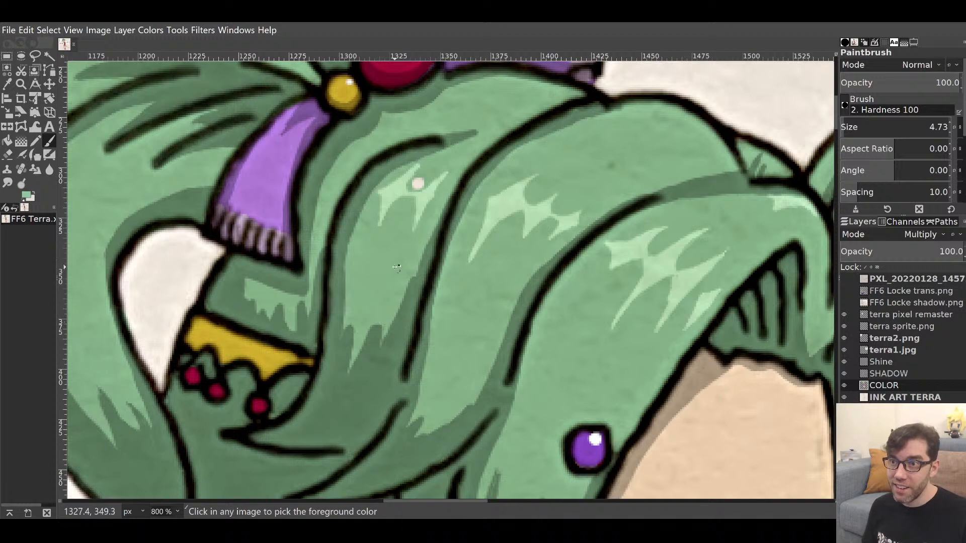
{"action": "left_click", "coordinate": [418, 183]}
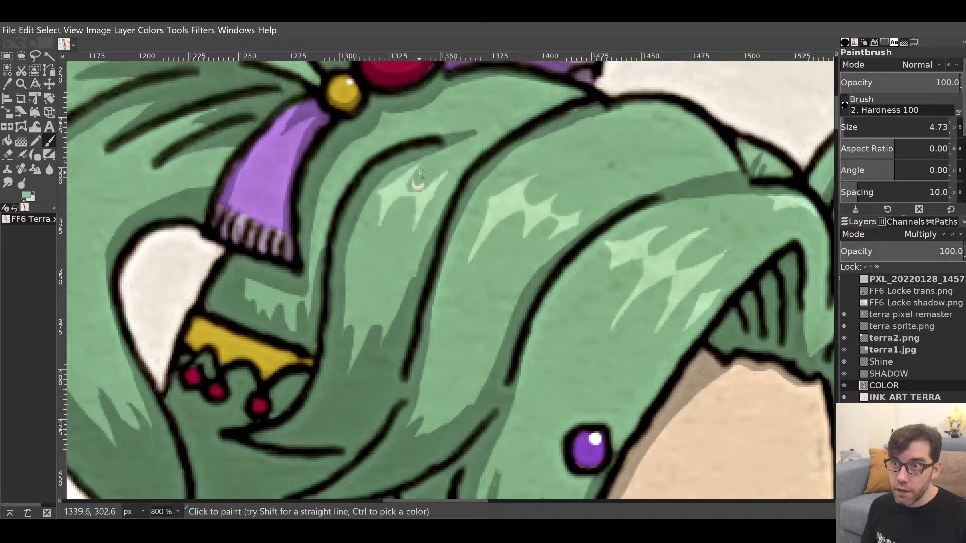
{"action": "left_click_drag", "start_coordinate": [412, 182], "coordinate": [424, 184]}
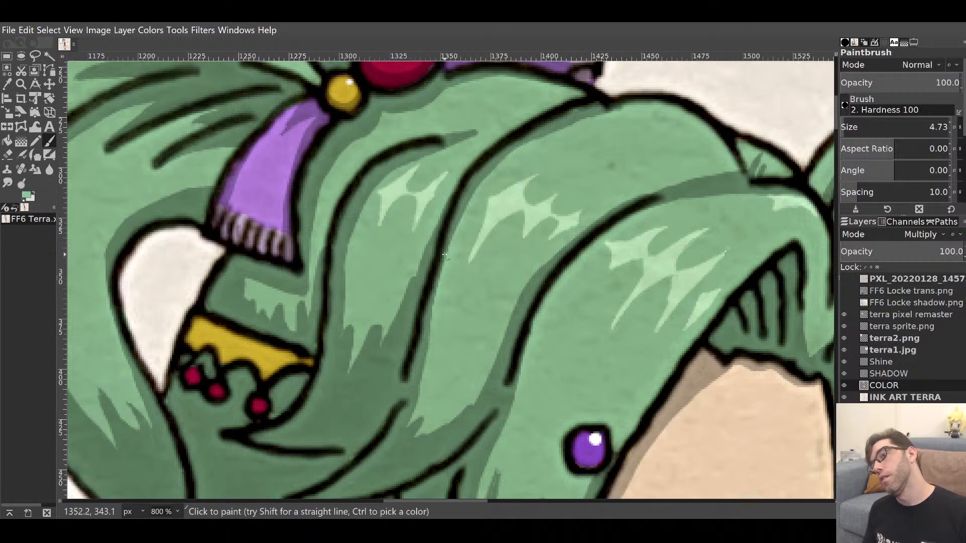
{"action": "left_click_drag", "start_coordinate": [412, 265], "coordinate": [319, 304]}
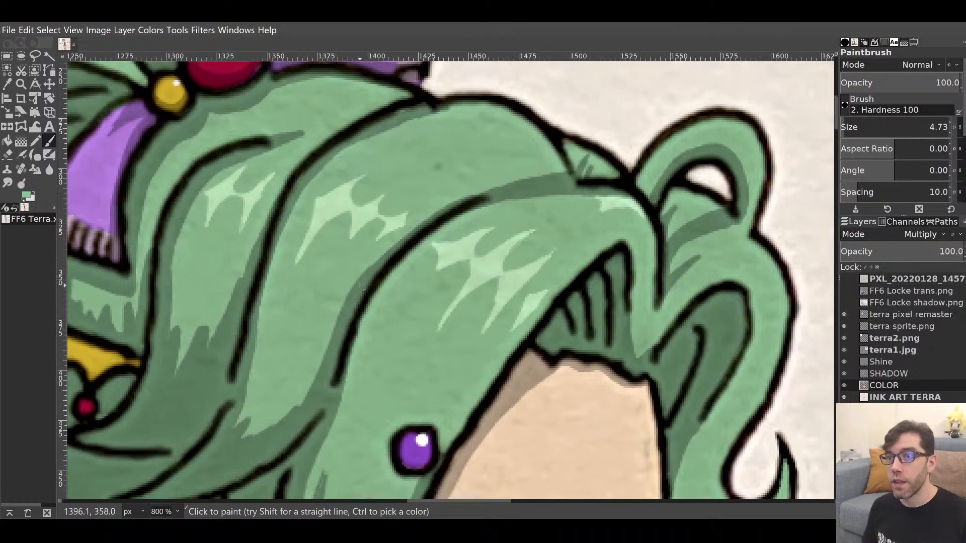
Paint light-green highlights along the outer edge, top and inner edge of the curled hair loop.
{"action": "left_click", "coordinate": [500, 263], "text": "ctrl"}
{"action": "left_click_drag", "start_coordinate": [616, 253], "coordinate": [489, 285]}
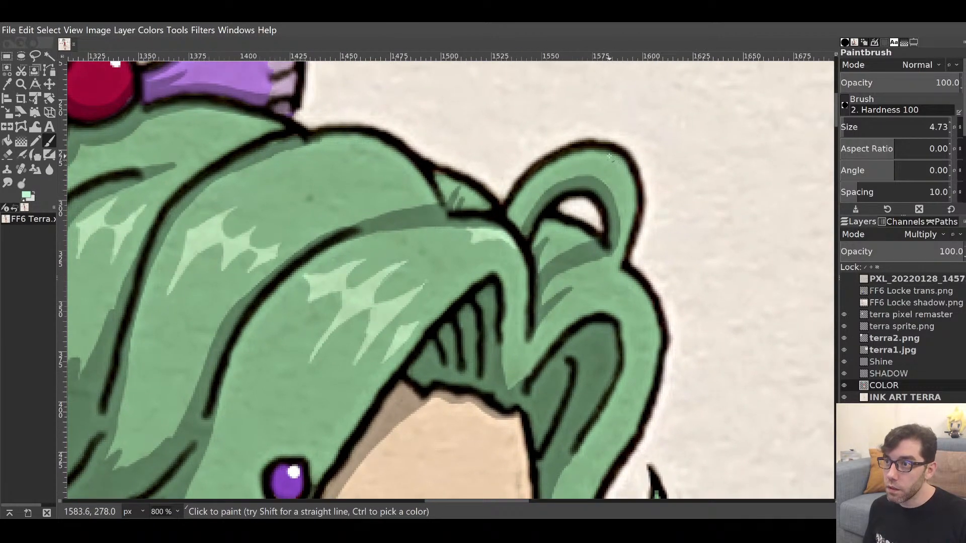
{"action": "left_click_drag", "start_coordinate": [607, 156], "coordinate": [631, 197]}
{"action": "left_click_drag", "start_coordinate": [599, 157], "coordinate": [627, 173]}
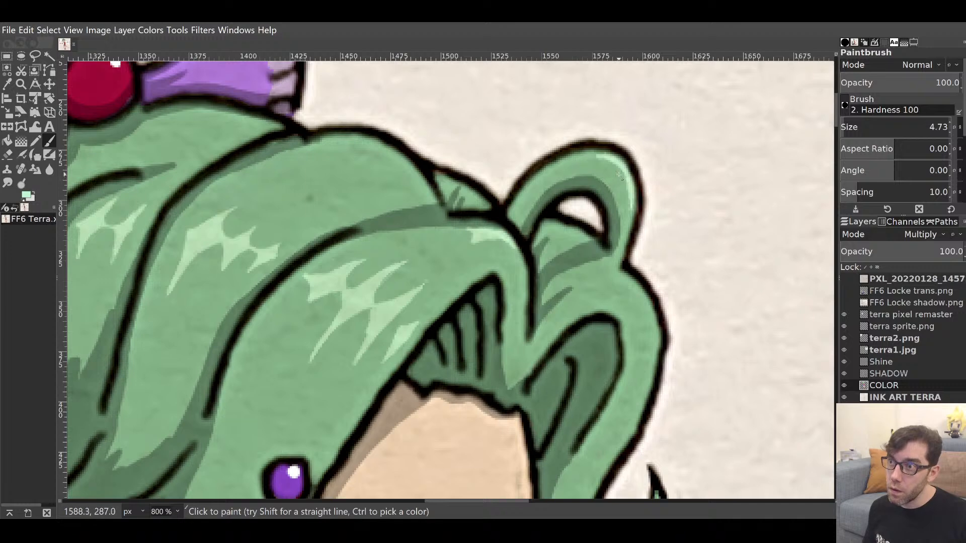
{"action": "mouse_move", "coordinate": [618, 177]}
{"action": "left_mouse_down"}
{"action": "mouse_move", "coordinate": [611, 161]}
{"action": "mouse_move", "coordinate": [626, 181]}
{"action": "left_mouse_up"}
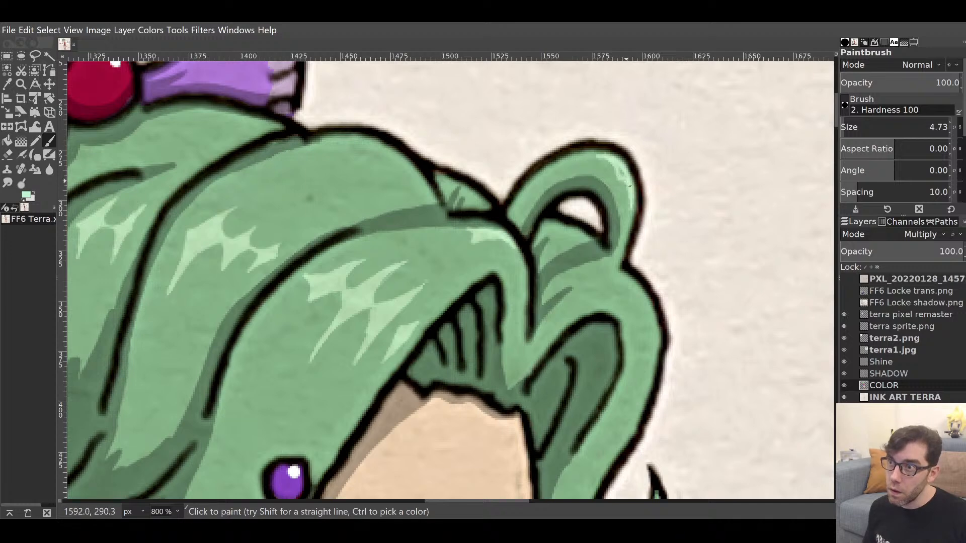
Add light-green highlights along the hair's right edge and its curling tip.
{"action": "mouse_move", "coordinate": [627, 298]}
{"action": "left_mouse_down"}
{"action": "mouse_move", "coordinate": [587, 165]}
{"action": "mouse_move", "coordinate": [563, 198]}
{"action": "left_mouse_up"}
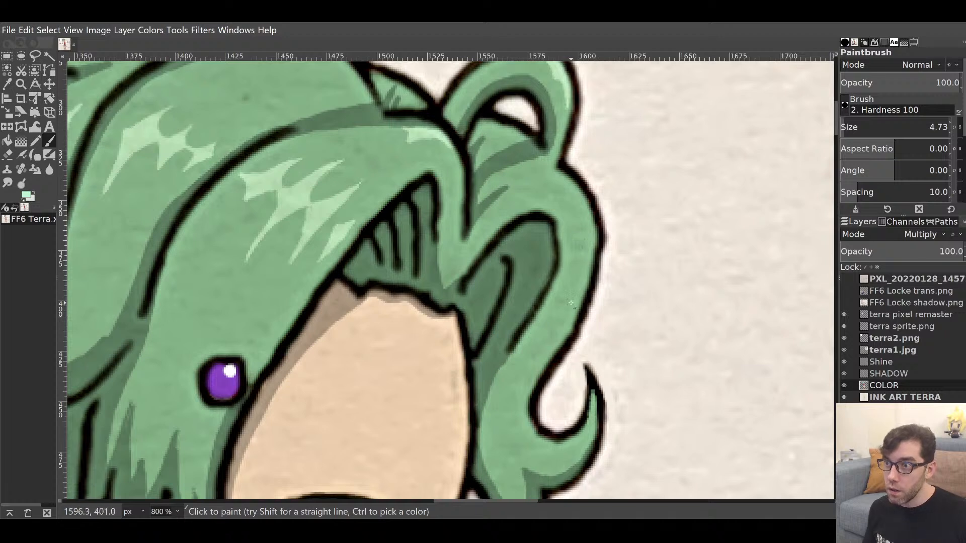
{"action": "mouse_move", "coordinate": [569, 315]}
{"action": "left_mouse_down"}
{"action": "mouse_move", "coordinate": [586, 271]}
{"action": "mouse_move", "coordinate": [569, 312]}
{"action": "mouse_move", "coordinate": [586, 233]}
{"action": "mouse_move", "coordinate": [565, 319]}
{"action": "mouse_move", "coordinate": [591, 242]}
{"action": "left_mouse_up"}
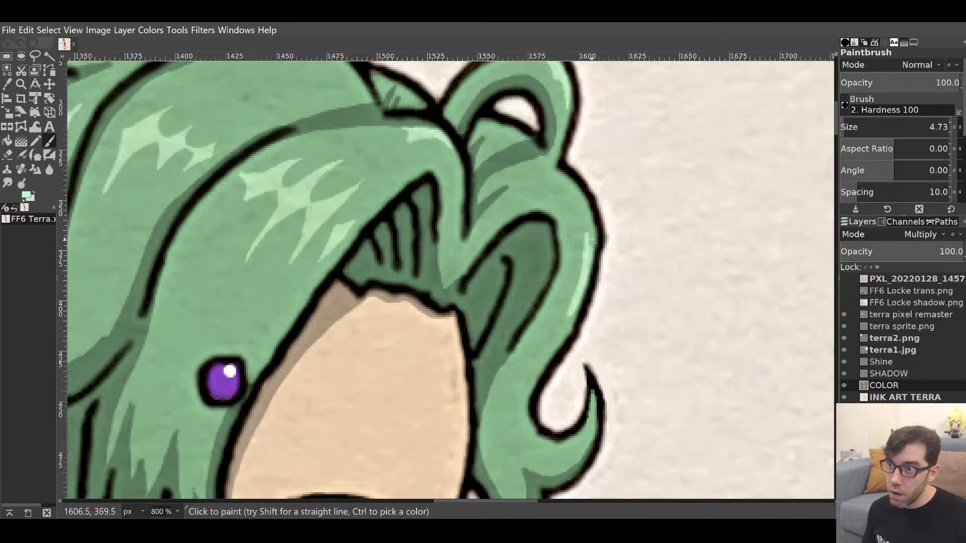
{"action": "mouse_move", "coordinate": [571, 278]}
{"action": "left_mouse_down"}
{"action": "mouse_move", "coordinate": [576, 294]}
{"action": "mouse_move", "coordinate": [586, 241]}
{"action": "mouse_move", "coordinate": [580, 280]}
{"action": "mouse_move", "coordinate": [584, 272]}
{"action": "left_mouse_up"}
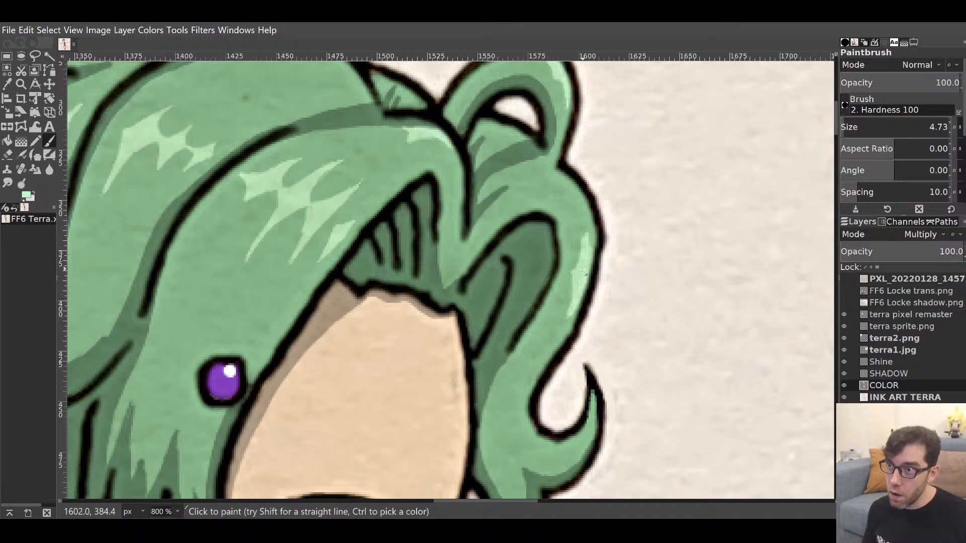
{"action": "scroll", "coordinate": [576, 397], "scroll_direction": "down", "scroll_amount": 5}
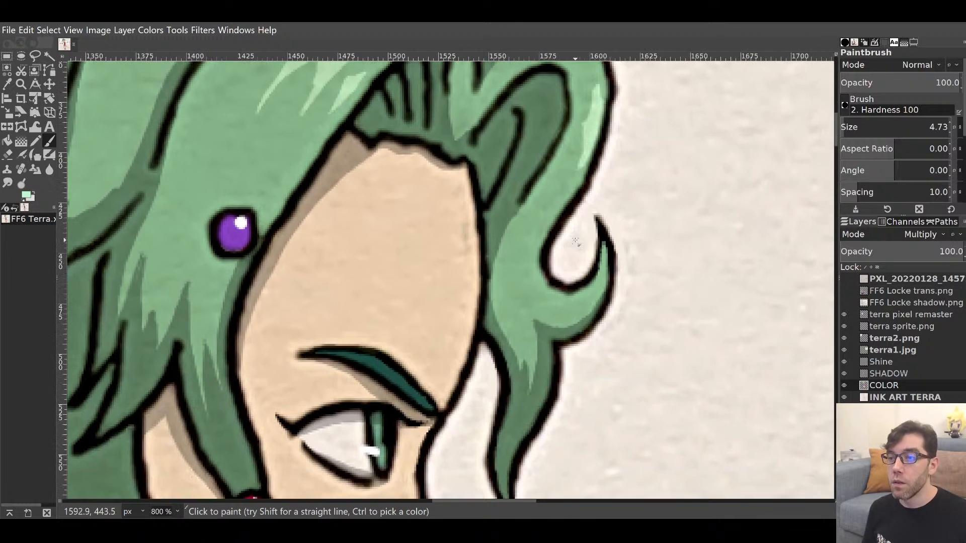
{"action": "mouse_move", "coordinate": [569, 311]}
{"action": "left_mouse_down"}
{"action": "mouse_move", "coordinate": [590, 301]}
{"action": "mouse_move", "coordinate": [579, 310]}
{"action": "left_mouse_up"}
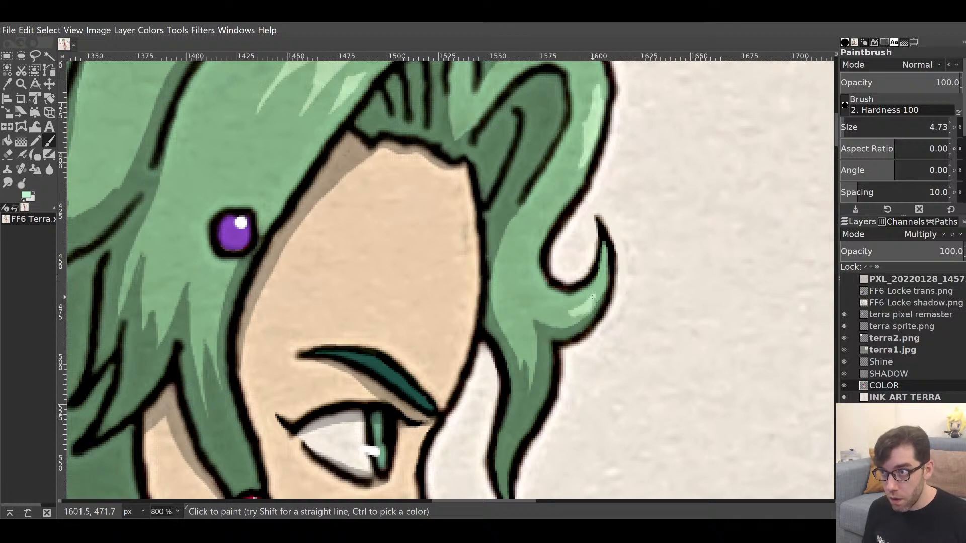
{"action": "mouse_move", "coordinate": [593, 292]}
{"action": "left_mouse_down"}
{"action": "mouse_move", "coordinate": [586, 307]}
{"action": "mouse_move", "coordinate": [636, 150]}
{"action": "left_mouse_up"}
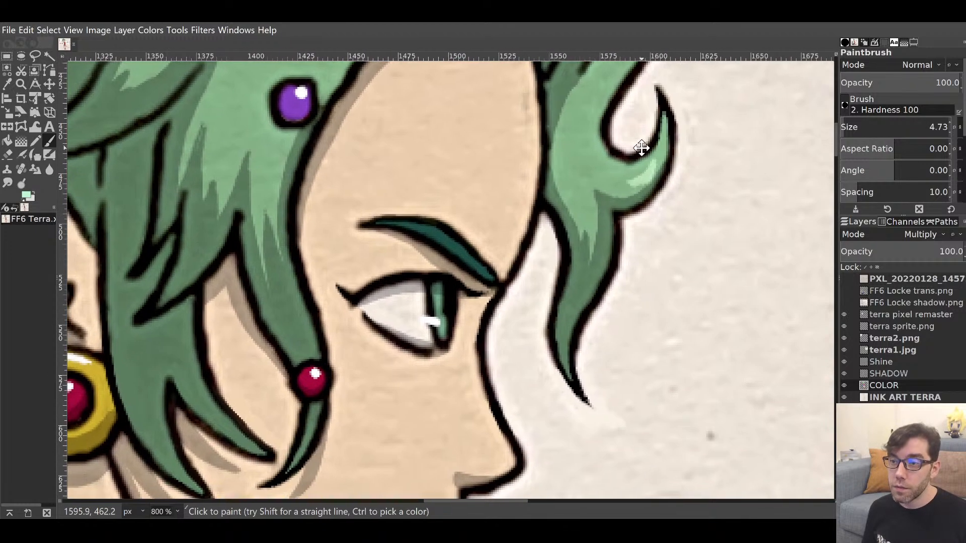
Add small highlight strokes on the upper hair and on a tuft under the bow.
{"action": "left_click_drag", "start_coordinate": [576, 209], "coordinate": [474, 400]}
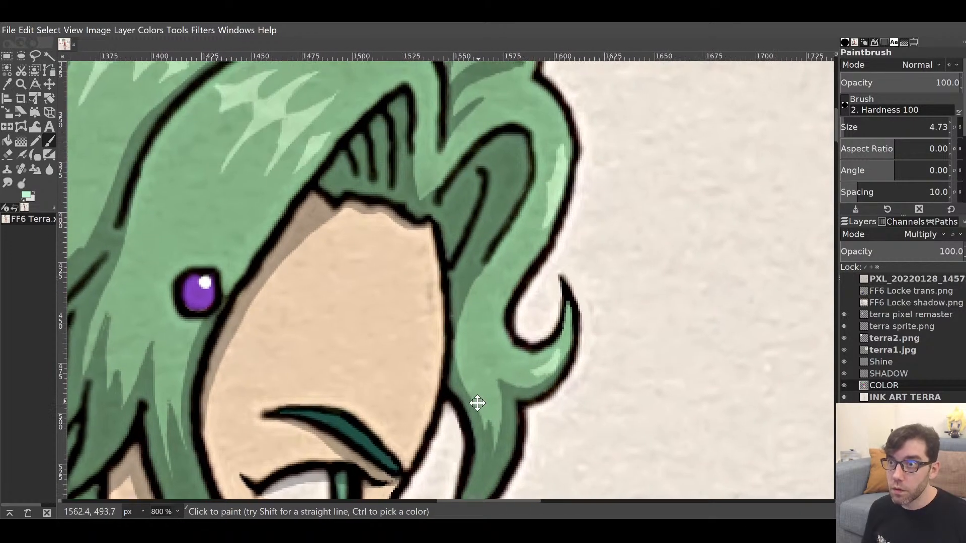
{"action": "left_click_drag", "start_coordinate": [523, 315], "coordinate": [518, 421]}
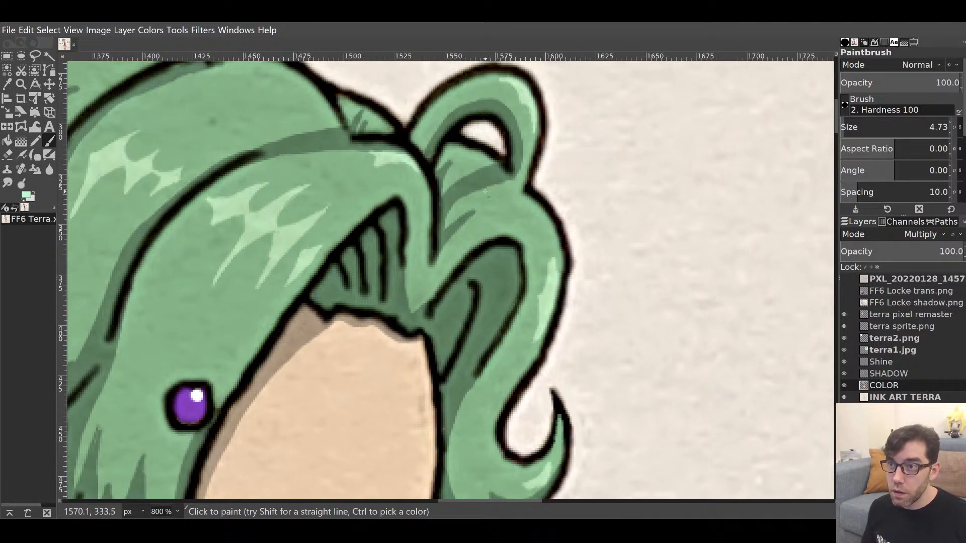
{"action": "mouse_move", "coordinate": [484, 190]}
{"action": "left_mouse_down"}
{"action": "mouse_move", "coordinate": [504, 185]}
{"action": "mouse_move", "coordinate": [489, 189]}
{"action": "left_mouse_up"}
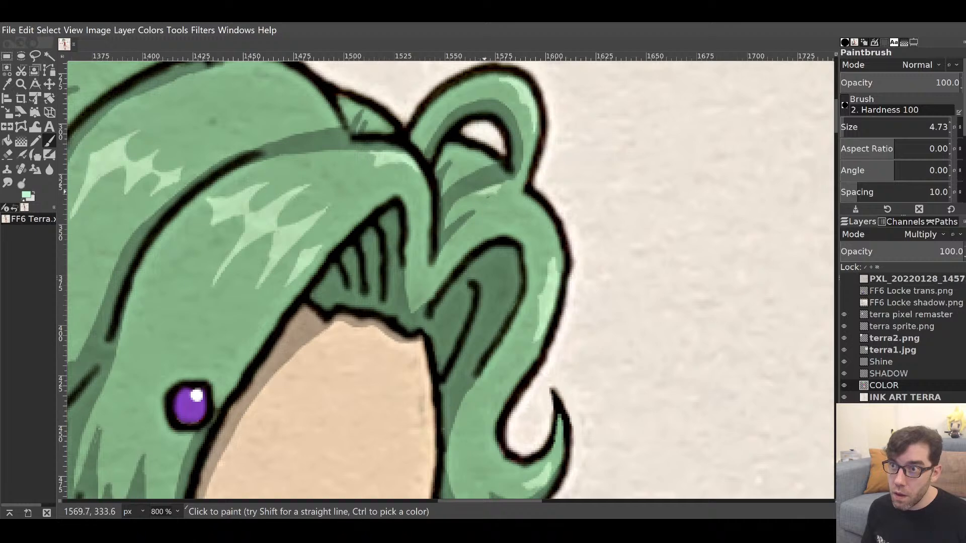
{"action": "left_click_drag", "start_coordinate": [493, 249], "coordinate": [702, 345]}
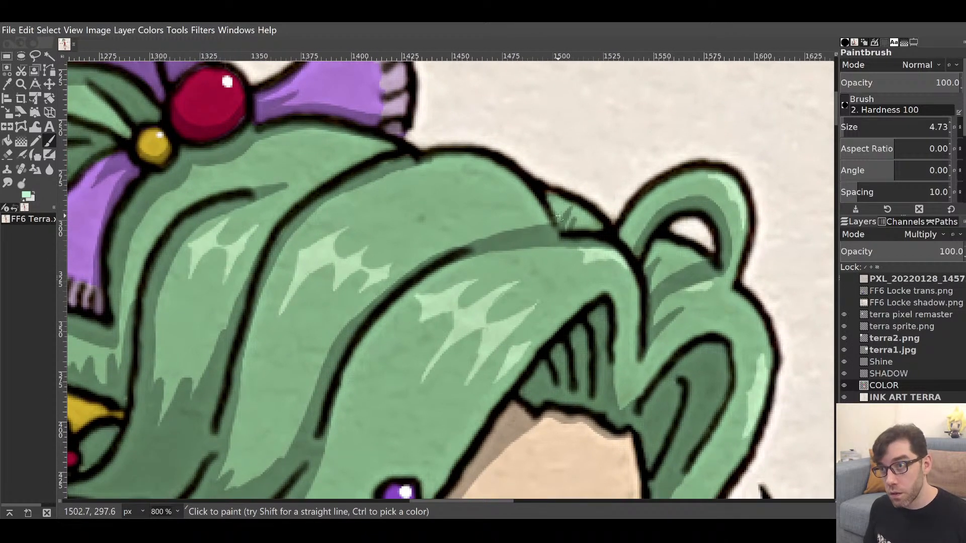
{"action": "left_click_drag", "start_coordinate": [557, 217], "coordinate": [564, 210]}
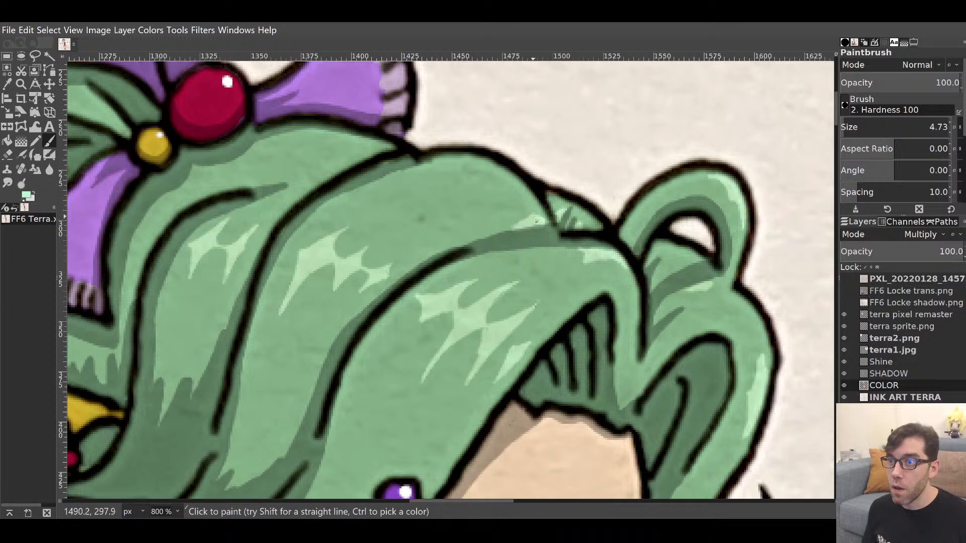
{"action": "left_click_drag", "start_coordinate": [527, 218], "coordinate": [684, 276]}
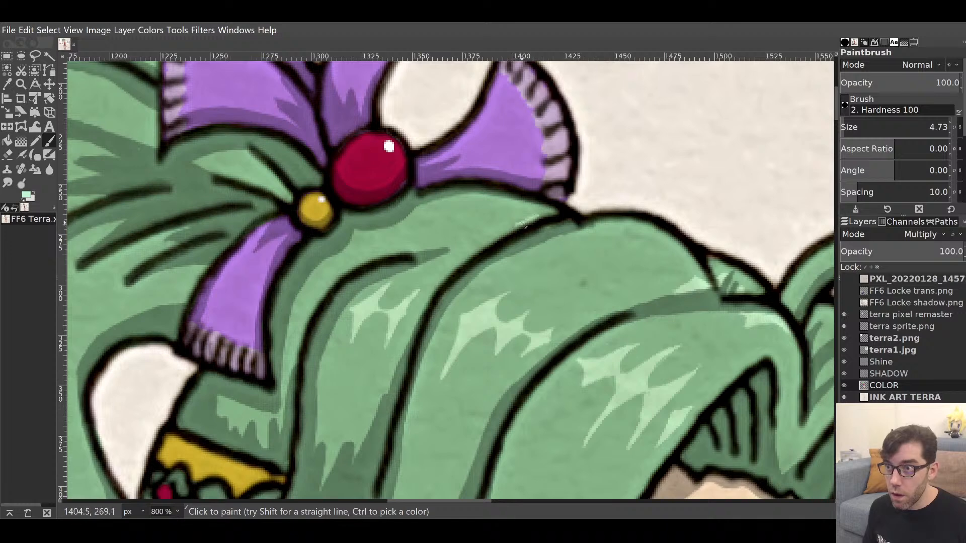
Paint short light-green highlight strokes on the hair strands near the bow.
{"action": "left_click_drag", "start_coordinate": [526, 219], "coordinate": [552, 213]}
{"action": "mouse_move", "coordinate": [514, 305]}
{"action": "left_mouse_down"}
{"action": "mouse_move", "coordinate": [421, 265]}
{"action": "mouse_move", "coordinate": [372, 254]}
{"action": "mouse_move", "coordinate": [452, 228]}
{"action": "mouse_move", "coordinate": [514, 226]}
{"action": "mouse_move", "coordinate": [693, 258]}
{"action": "left_mouse_up"}
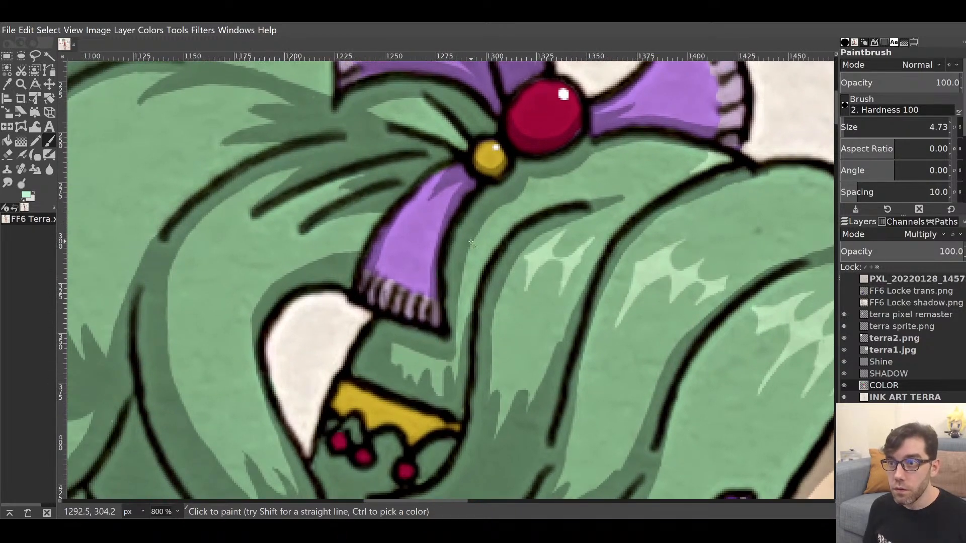
{"action": "mouse_move", "coordinate": [474, 246]}
{"action": "left_mouse_down"}
{"action": "mouse_move", "coordinate": [487, 236]}
{"action": "mouse_move", "coordinate": [474, 257]}
{"action": "mouse_move", "coordinate": [480, 245]}
{"action": "left_mouse_up"}
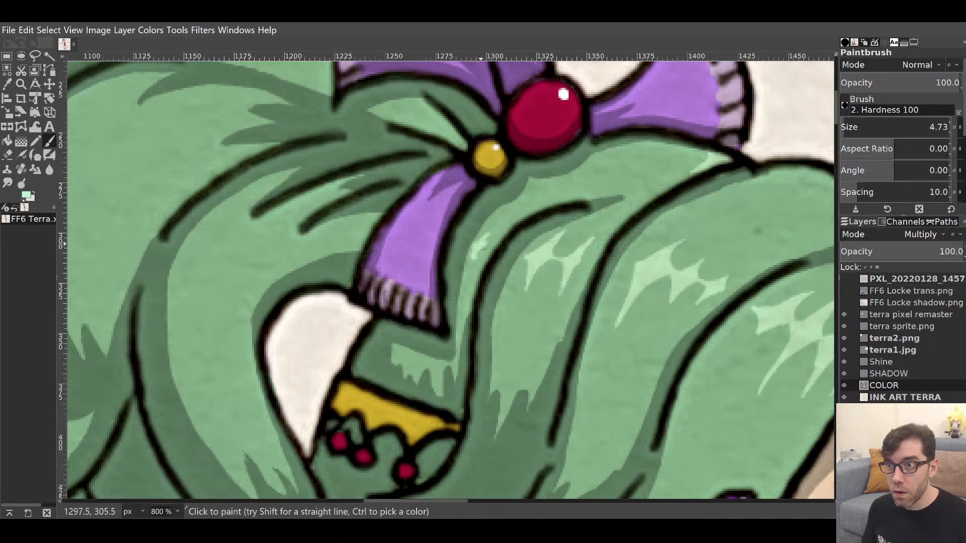
{"action": "left_click_drag", "start_coordinate": [474, 294], "coordinate": [427, 104]}
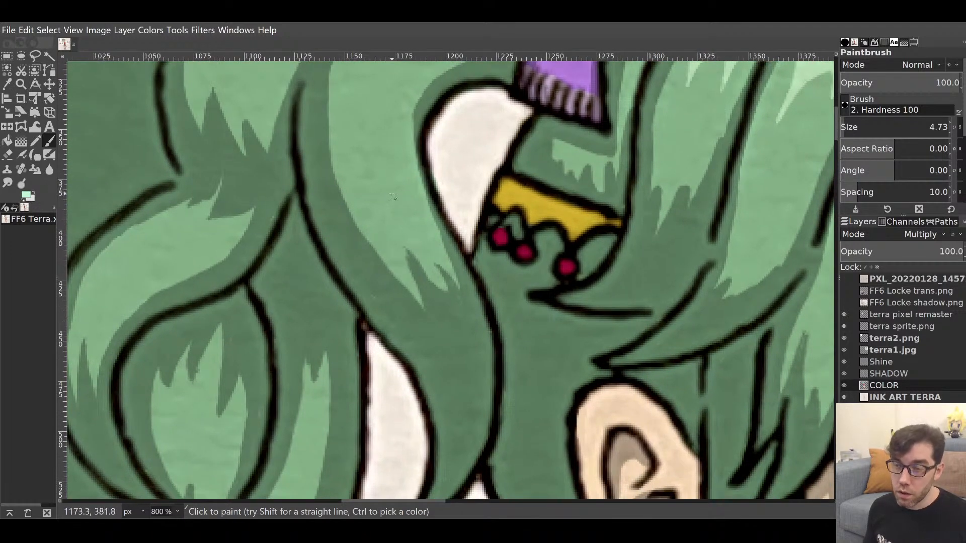
Add a thin curved light-green highlight in the hair left of the white ribbon tail.
{"action": "mouse_move", "coordinate": [380, 162]}
{"action": "left_mouse_down"}
{"action": "mouse_move", "coordinate": [389, 241]}
{"action": "mouse_move", "coordinate": [386, 205]}
{"action": "left_mouse_up"}
{"action": "mouse_move", "coordinate": [391, 238]}
{"action": "left_mouse_down"}
{"action": "mouse_move", "coordinate": [392, 198]}
{"action": "mouse_move", "coordinate": [394, 244]}
{"action": "mouse_move", "coordinate": [395, 178]}
{"action": "left_mouse_up"}
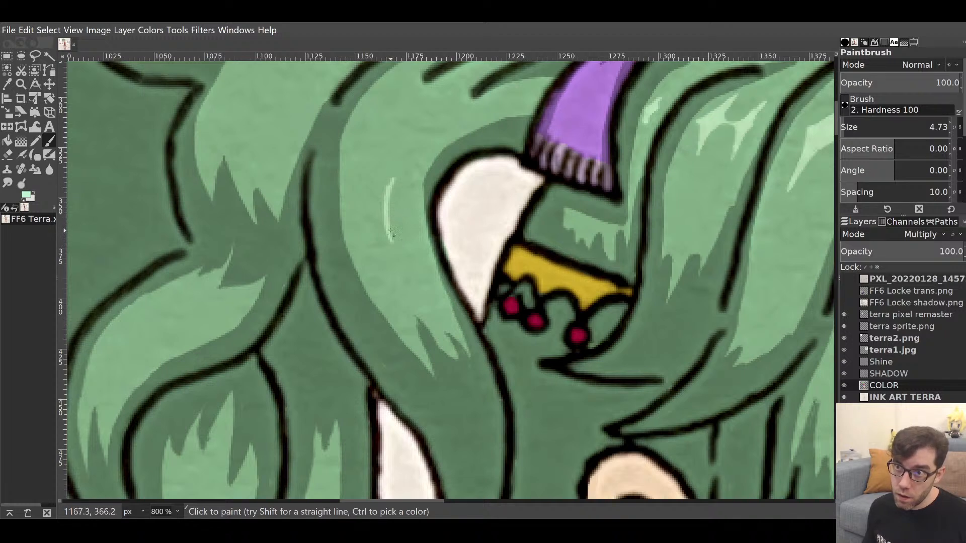
{"action": "left_click_drag", "start_coordinate": [391, 230], "coordinate": [393, 180]}
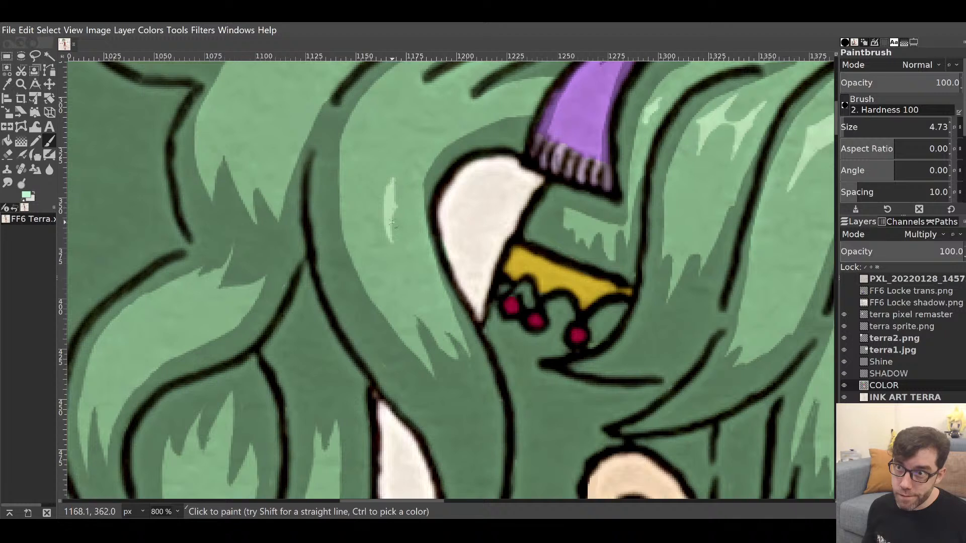
{"action": "mouse_move", "coordinate": [392, 222]}
{"action": "left_mouse_down"}
{"action": "mouse_move", "coordinate": [394, 196]}
{"action": "mouse_move", "coordinate": [363, 229]}
{"action": "mouse_move", "coordinate": [362, 190]}
{"action": "mouse_move", "coordinate": [364, 229]}
{"action": "mouse_move", "coordinate": [363, 217]}
{"action": "left_mouse_up"}
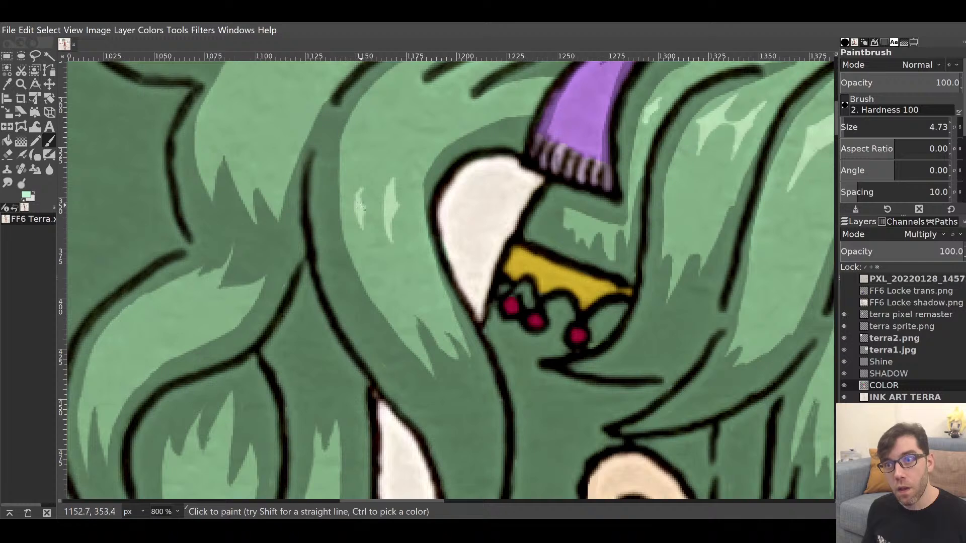
{"action": "left_click_drag", "start_coordinate": [508, 224], "coordinate": [449, 326]}
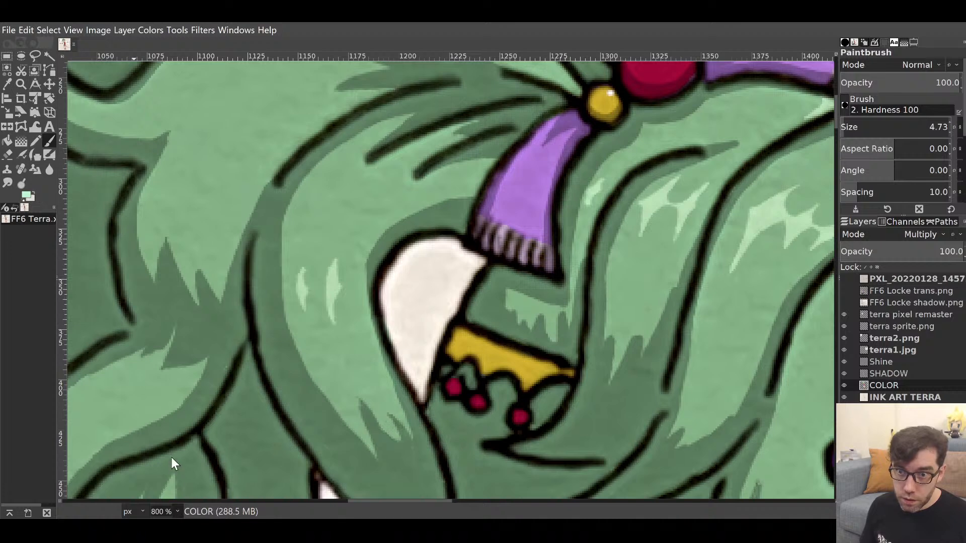
View Terra's head at 200% zoom centred on her face, with the Move tool active.
{"action": "key", "text": "1"}
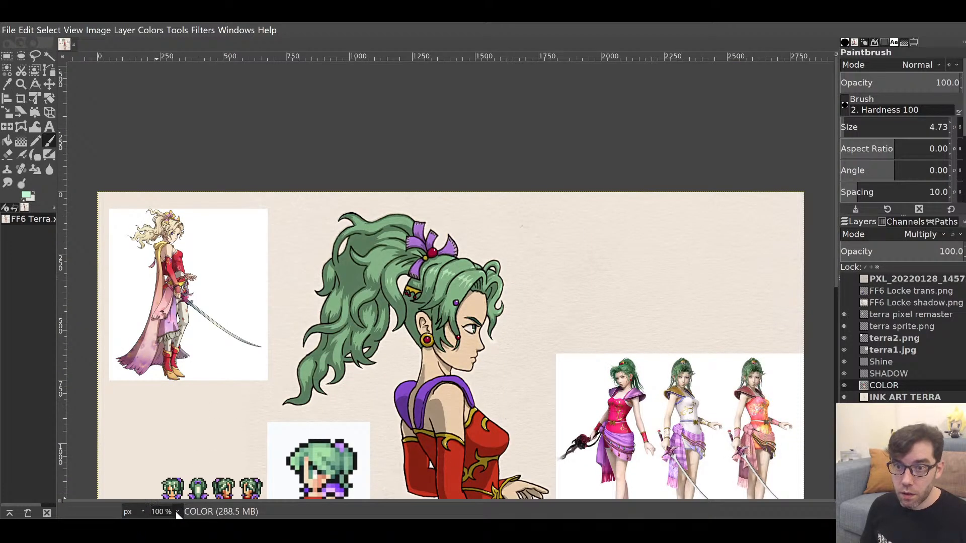
{"action": "key", "text": "2"}
{"action": "left_click_drag", "start_coordinate": [481, 321], "coordinate": [548, 251]}
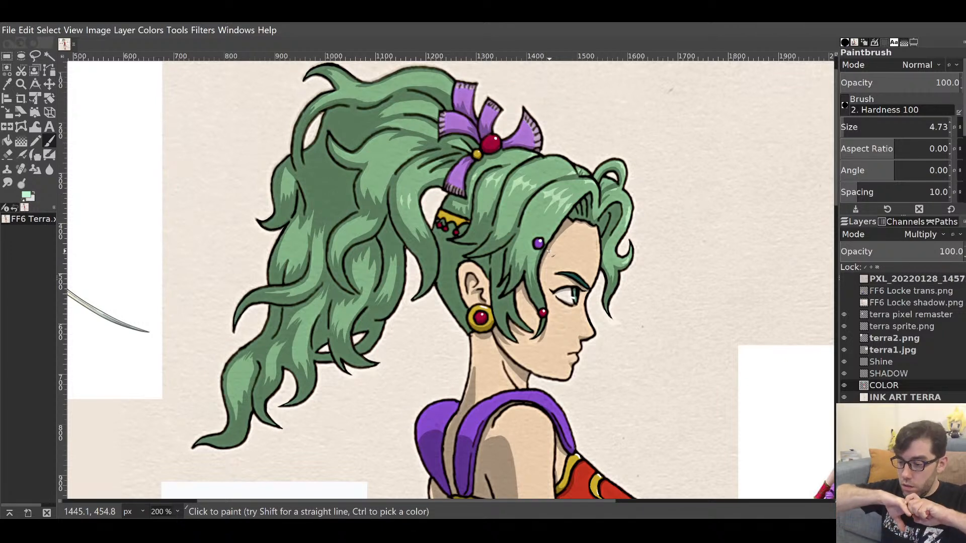
{"action": "key", "text": "m"}
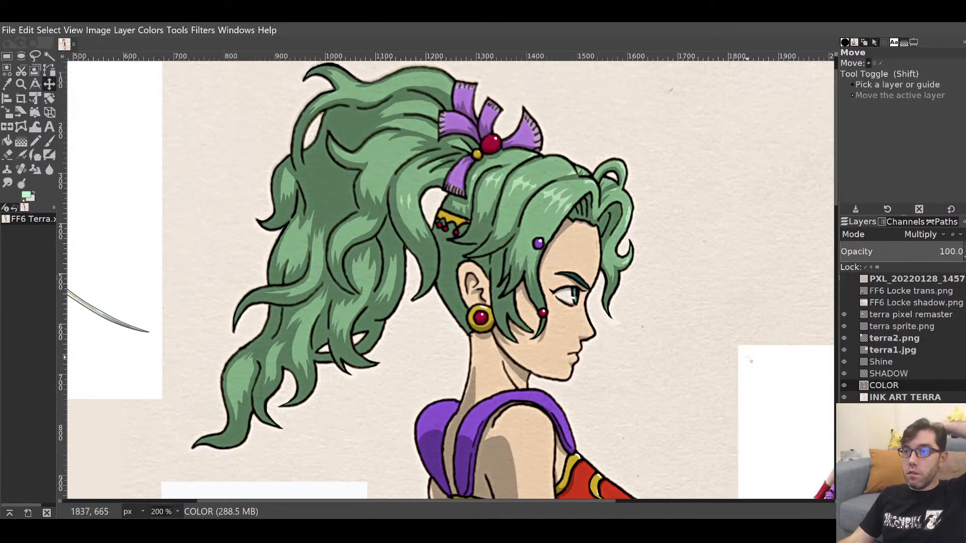
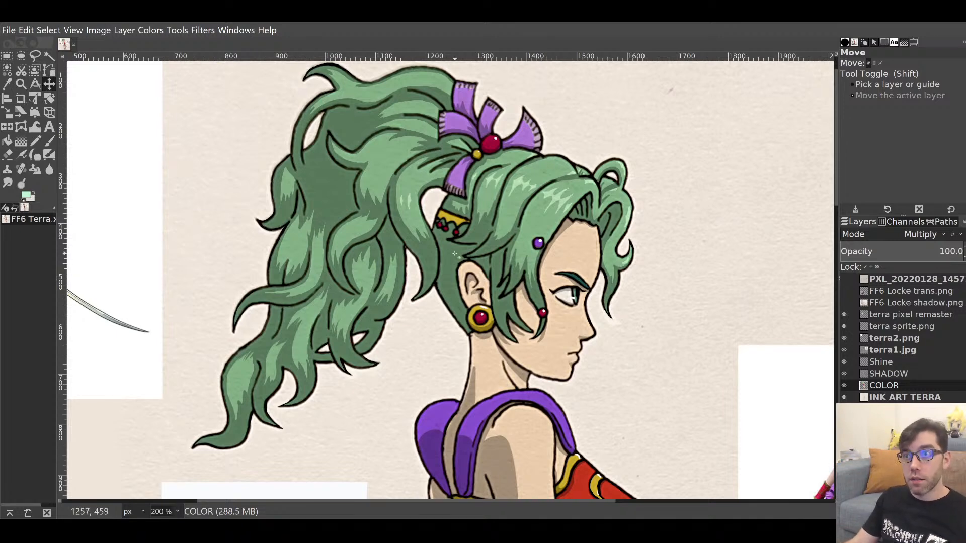
Scroll the canvas up toward Terra's hair near the purple ornament.
{"action": "scroll", "coordinate": [459, 259], "scroll_direction": "up", "scroll_amount": 1}
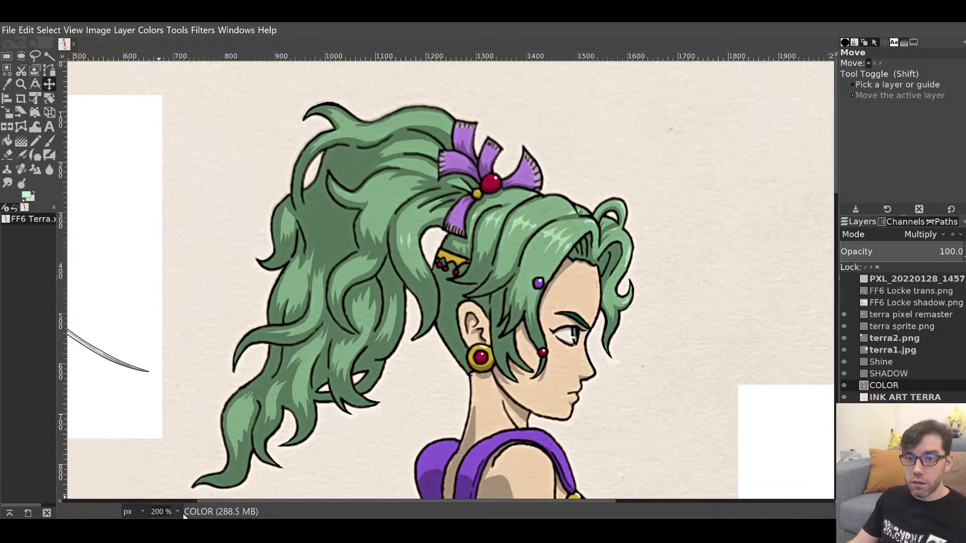
Zoom to 800% on the hair below the ornament and switch to the Paintbrush.
{"action": "key", "text": "4"}
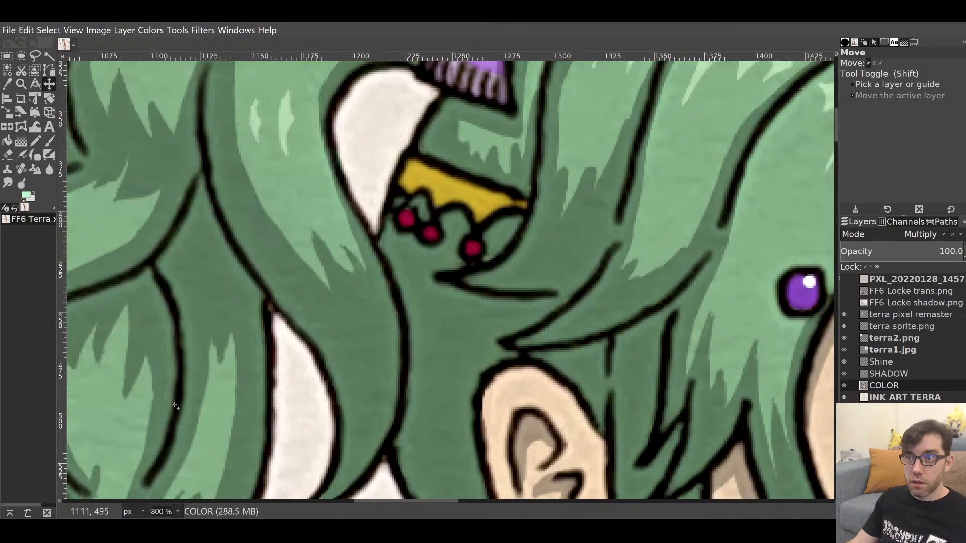
{"action": "scroll", "coordinate": [175, 407], "scroll_direction": "up", "scroll_amount": 15}
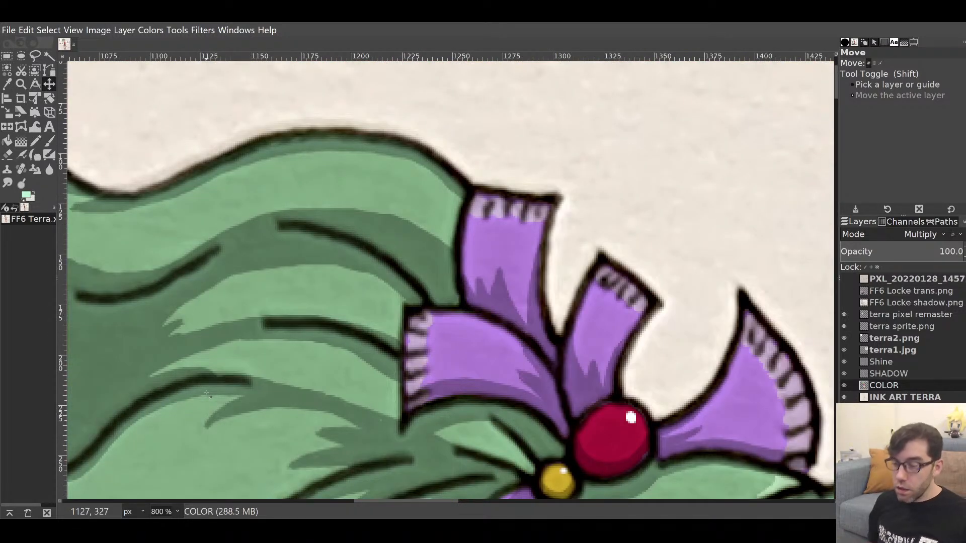
{"action": "key", "text": "p"}
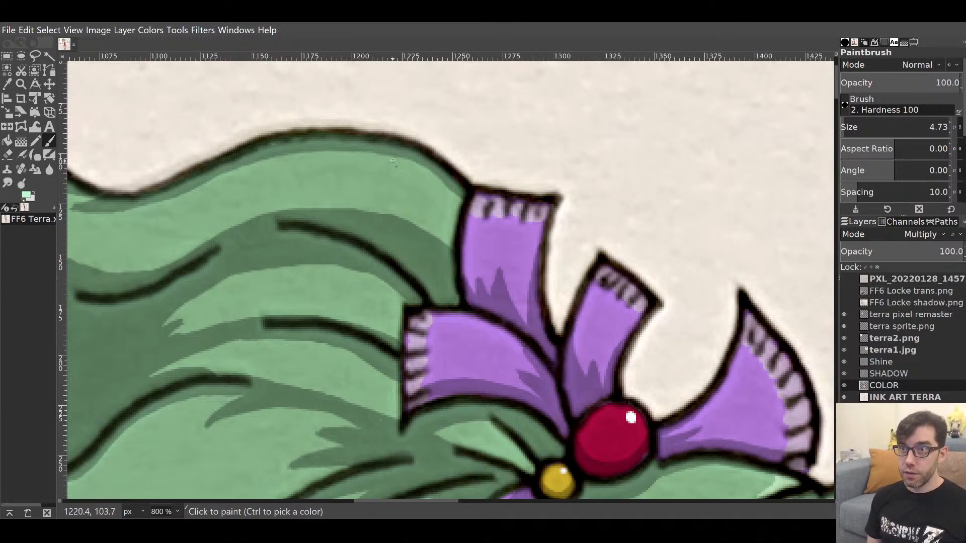
{"action": "left_click_drag", "start_coordinate": [358, 211], "coordinate": [437, 26]}
{"action": "mouse_move", "coordinate": [416, 297]}
{"action": "left_mouse_down"}
{"action": "mouse_move", "coordinate": [463, 196]}
{"action": "mouse_move", "coordinate": [483, 196]}
{"action": "left_mouse_up"}
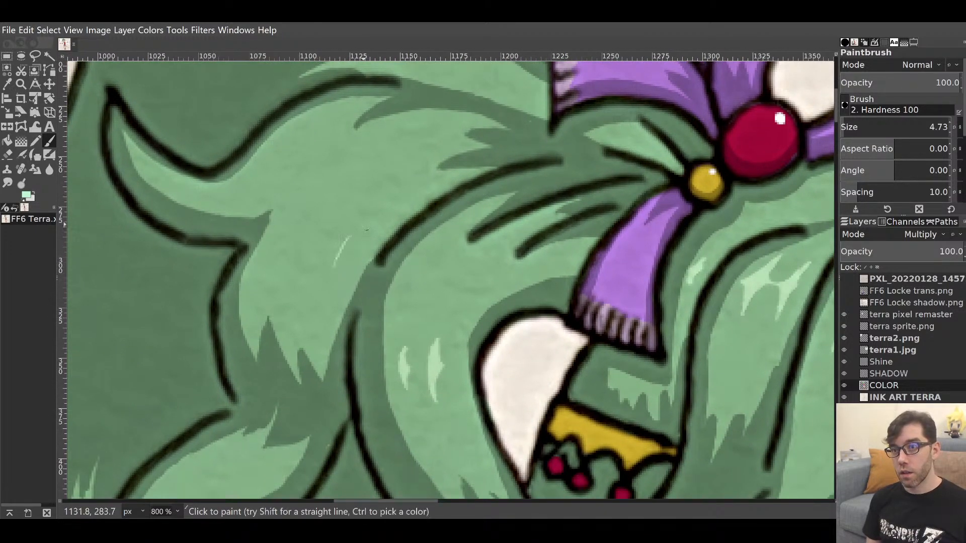
Paint a thick light-green highlight with a small spike on the strand, trimming its upper-right edge.
{"action": "left_click_drag", "start_coordinate": [335, 262], "coordinate": [371, 215]}
{"action": "left_click_drag", "start_coordinate": [335, 276], "coordinate": [373, 217]}
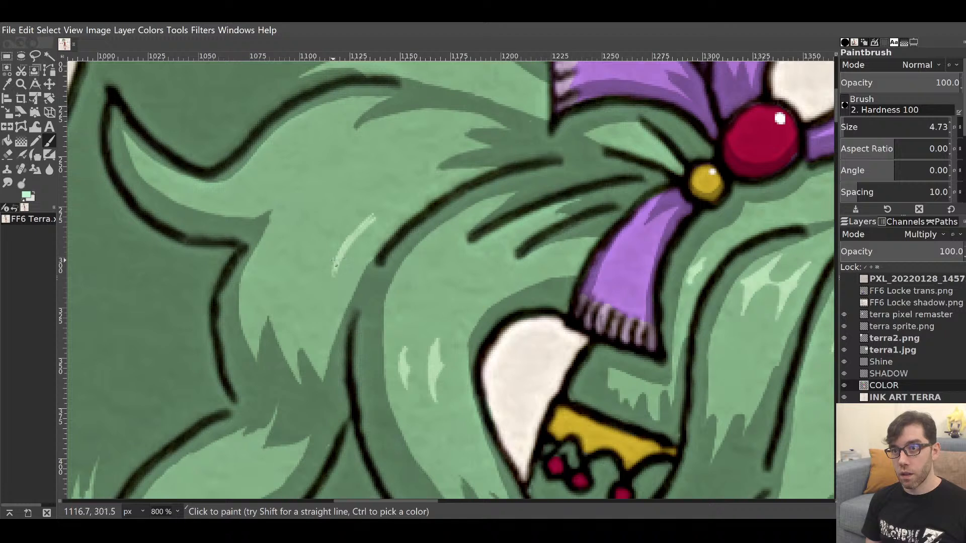
{"action": "mouse_move", "coordinate": [335, 267]}
{"action": "left_mouse_down"}
{"action": "mouse_move", "coordinate": [343, 231]}
{"action": "mouse_move", "coordinate": [336, 254]}
{"action": "mouse_move", "coordinate": [365, 220]}
{"action": "mouse_move", "coordinate": [342, 246]}
{"action": "left_mouse_up"}
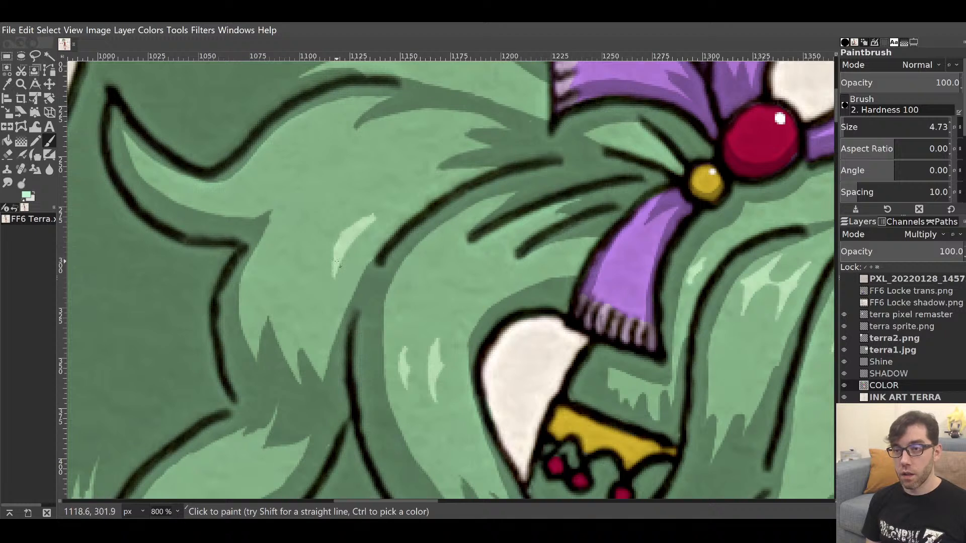
{"action": "left_click_drag", "start_coordinate": [342, 254], "coordinate": [355, 238]}
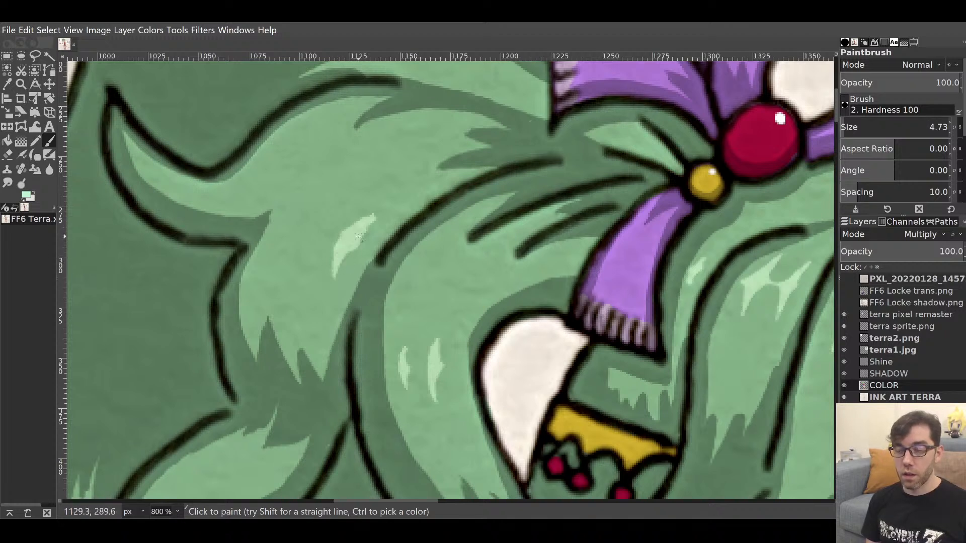
{"action": "key", "text": "shift+e"}
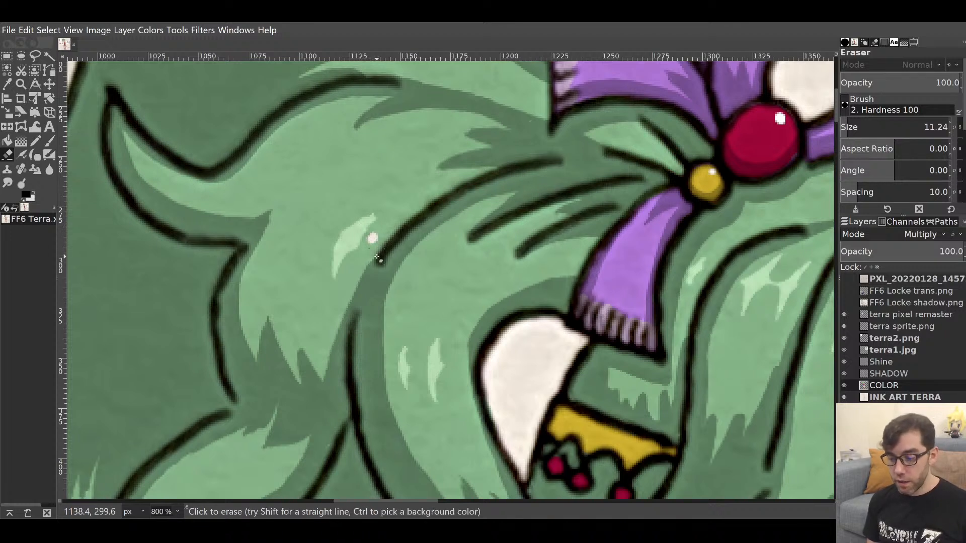
{"action": "key", "text": "p"}
{"action": "left_click", "coordinate": [368, 244], "text": "ctrl"}
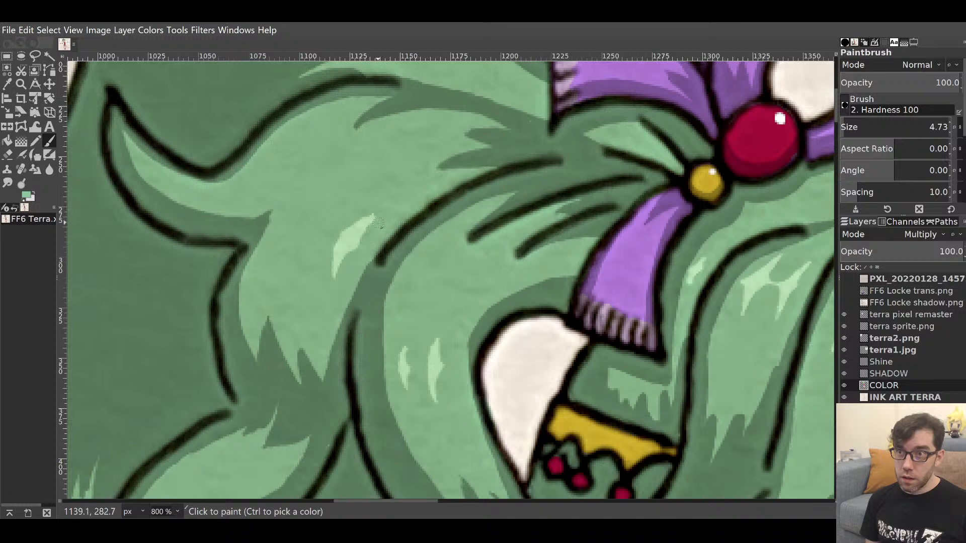
{"action": "left_click_drag", "start_coordinate": [375, 220], "coordinate": [363, 252]}
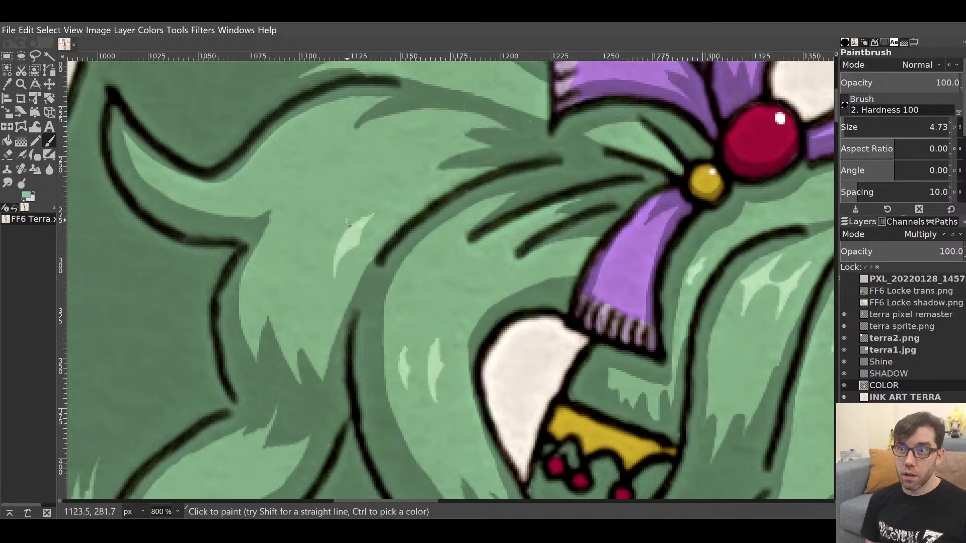
Pick a lighter green and add two small pale highlight strokes beside it.
{"action": "left_click", "coordinate": [349, 232], "text": "ctrl"}
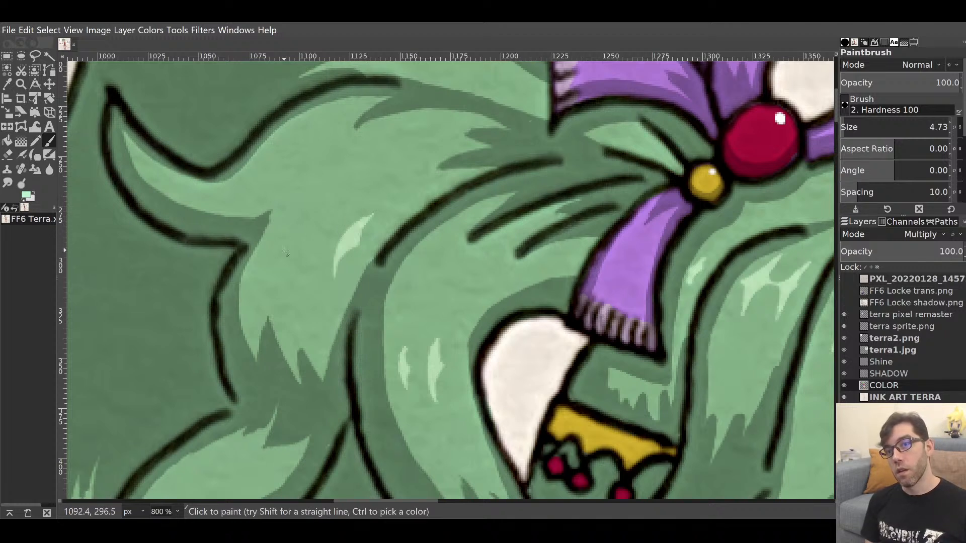
{"action": "left_click_drag", "start_coordinate": [272, 255], "coordinate": [300, 207]}
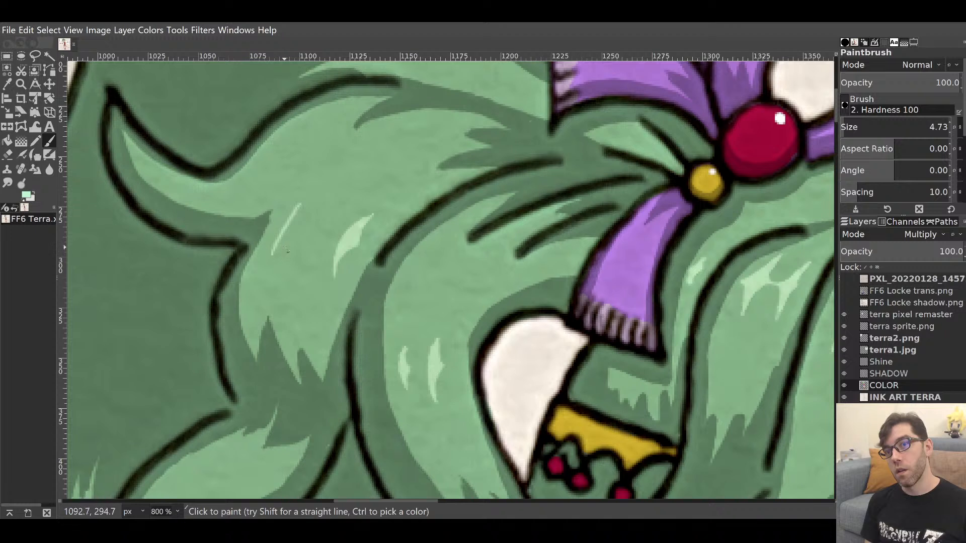
{"action": "key", "text": "ctrl+z"}
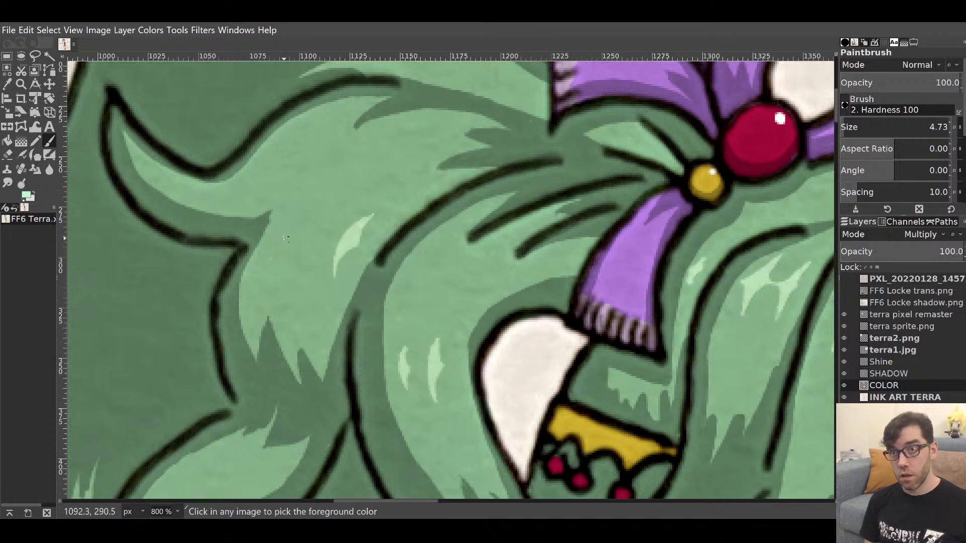
{"action": "mouse_move", "coordinate": [311, 187]}
{"action": "left_mouse_down"}
{"action": "mouse_move", "coordinate": [276, 247]}
{"action": "mouse_move", "coordinate": [294, 217]}
{"action": "left_mouse_up"}
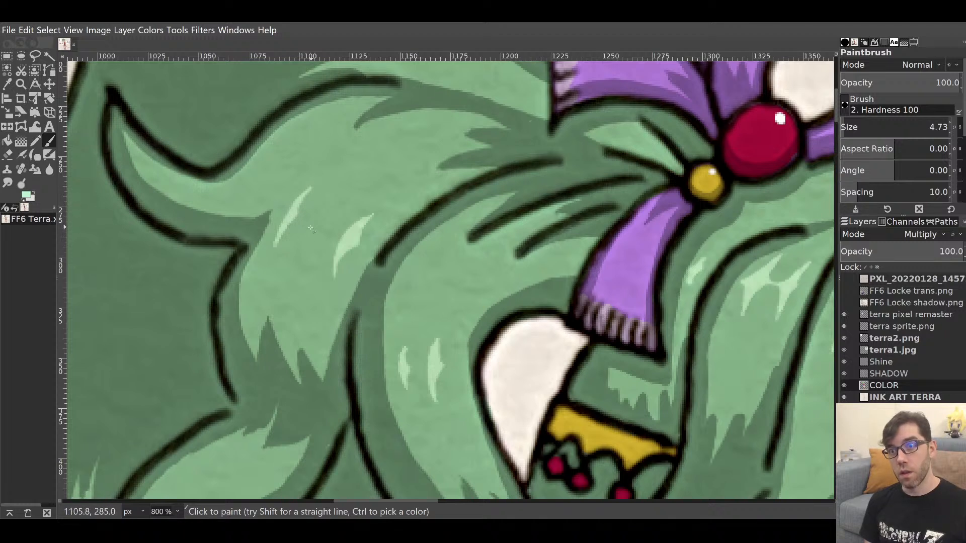
{"action": "left_click_drag", "start_coordinate": [307, 244], "coordinate": [317, 222]}
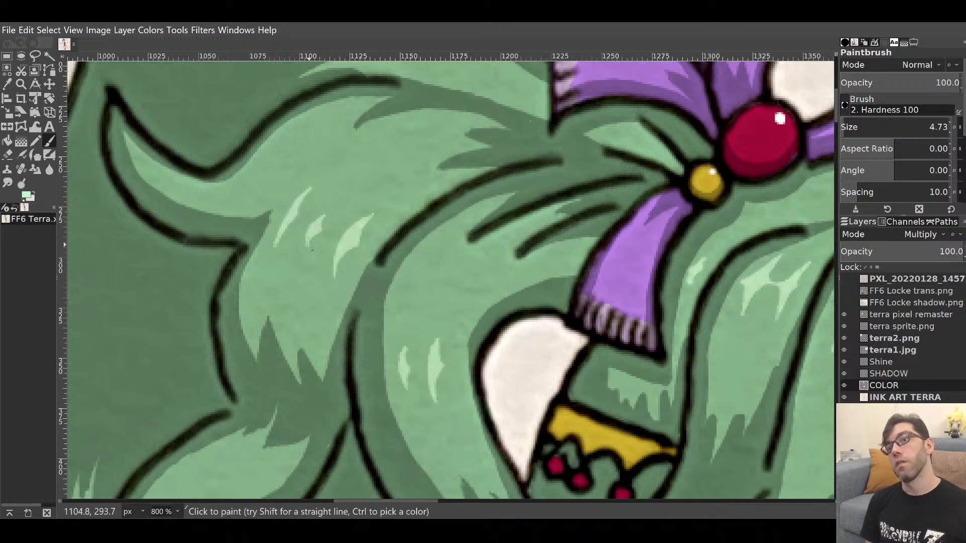
{"action": "left_click_drag", "start_coordinate": [387, 244], "coordinate": [278, 363]}
{"action": "left_click_drag", "start_coordinate": [347, 200], "coordinate": [356, 250]}
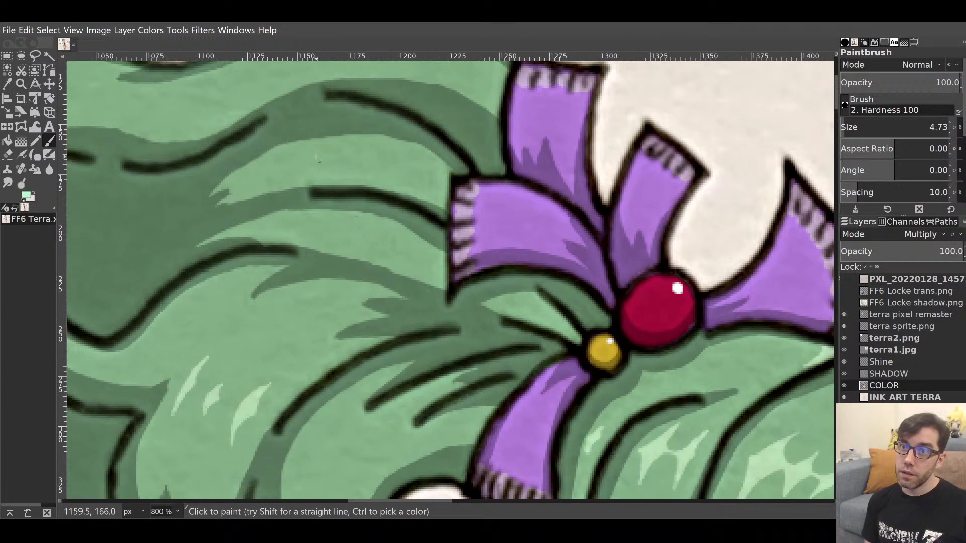
Paint a pale highlight along the top edge of the hair plus a short stroke.
{"action": "left_click_drag", "start_coordinate": [318, 158], "coordinate": [312, 194]}
{"action": "left_click_drag", "start_coordinate": [361, 137], "coordinate": [375, 244]}
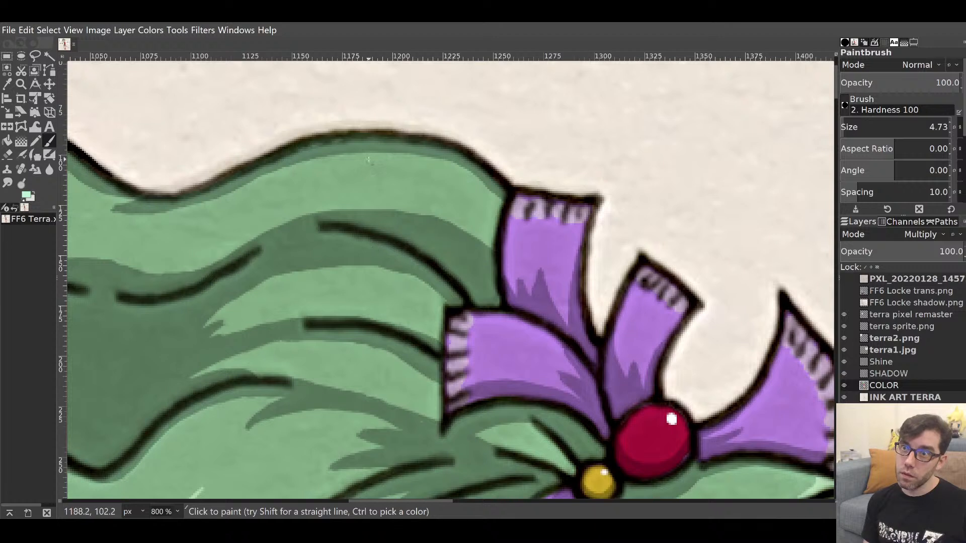
{"action": "mouse_move", "coordinate": [363, 165]}
{"action": "left_mouse_down"}
{"action": "mouse_move", "coordinate": [415, 172]}
{"action": "mouse_move", "coordinate": [364, 167]}
{"action": "mouse_move", "coordinate": [386, 177]}
{"action": "mouse_move", "coordinate": [398, 164]}
{"action": "mouse_move", "coordinate": [383, 172]}
{"action": "mouse_move", "coordinate": [384, 163]}
{"action": "mouse_move", "coordinate": [384, 215]}
{"action": "mouse_move", "coordinate": [531, 165]}
{"action": "mouse_move", "coordinate": [606, 218]}
{"action": "left_mouse_up"}
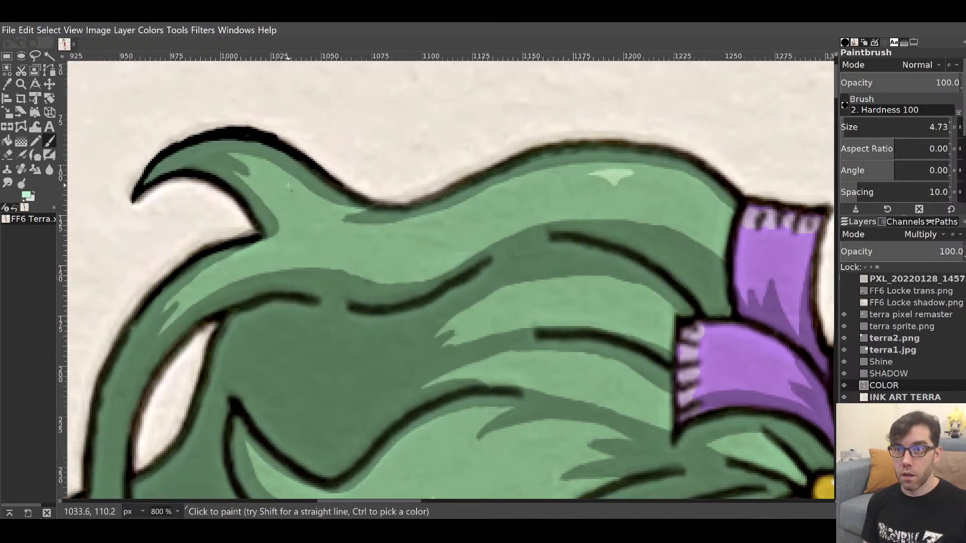
{"action": "mouse_move", "coordinate": [289, 187]}
{"action": "left_mouse_down"}
{"action": "mouse_move", "coordinate": [308, 204]}
{"action": "mouse_move", "coordinate": [297, 198]}
{"action": "left_mouse_up"}
Paint a widened pale highlight up the lower-left hair lock.
{"action": "mouse_move", "coordinate": [397, 278]}
{"action": "left_mouse_down"}
{"action": "mouse_move", "coordinate": [505, 77]}
{"action": "mouse_move", "coordinate": [514, 88]}
{"action": "left_mouse_up"}
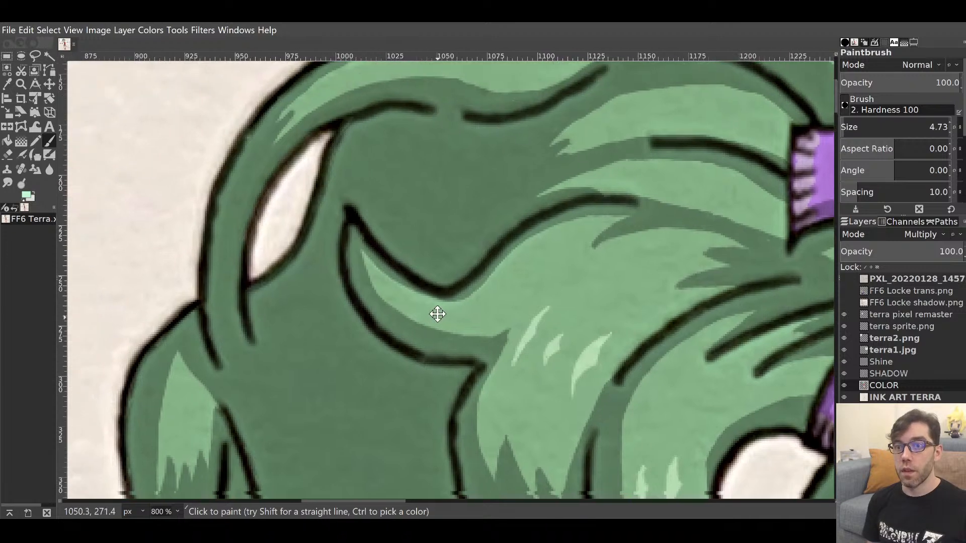
{"action": "left_click_drag", "start_coordinate": [436, 315], "coordinate": [420, 232]}
{"action": "left_click_drag", "start_coordinate": [517, 276], "coordinate": [562, 54]}
{"action": "mouse_move", "coordinate": [498, 349]}
{"action": "left_mouse_down"}
{"action": "mouse_move", "coordinate": [550, 157]}
{"action": "mouse_move", "coordinate": [597, 237]}
{"action": "mouse_move", "coordinate": [572, 265]}
{"action": "left_mouse_up"}
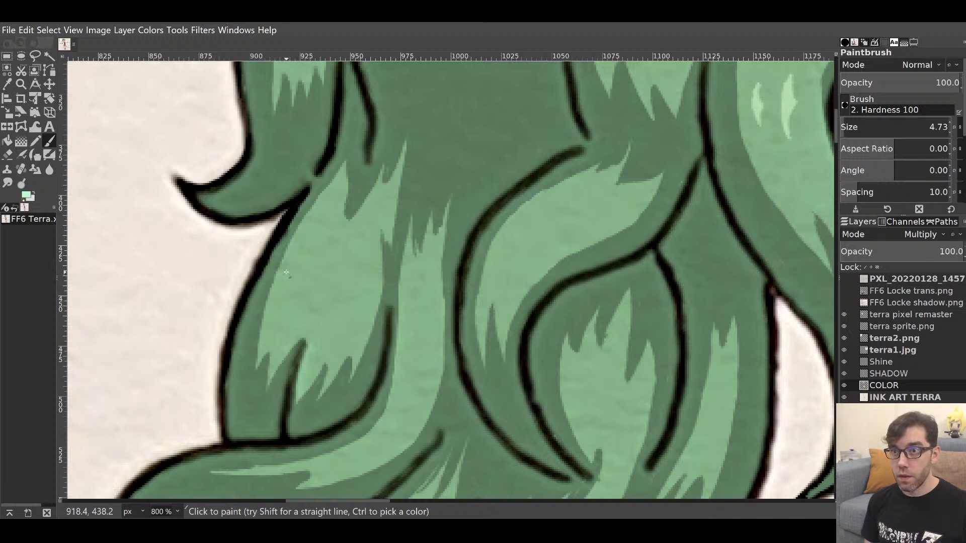
{"action": "left_click_drag", "start_coordinate": [286, 270], "coordinate": [297, 247]}
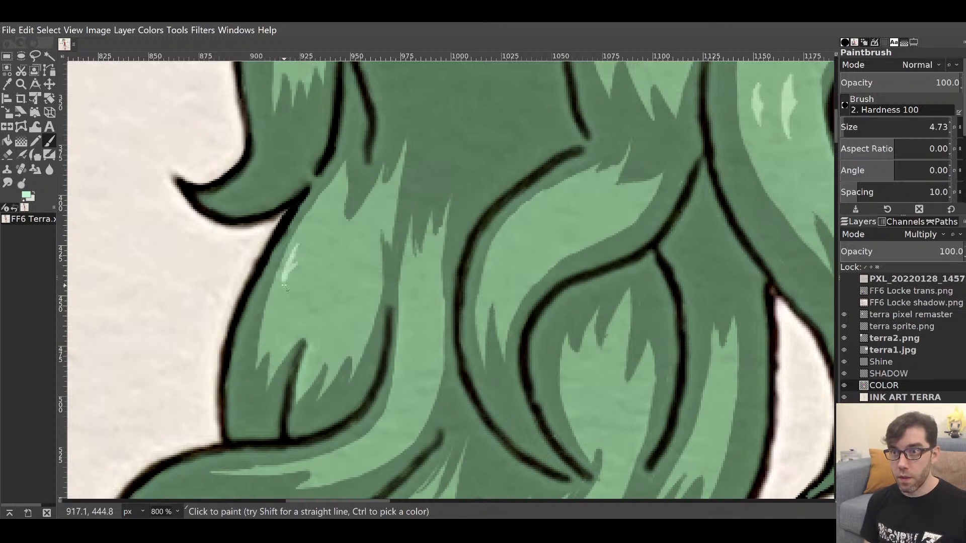
{"action": "mouse_move", "coordinate": [282, 297]}
{"action": "left_mouse_down"}
{"action": "mouse_move", "coordinate": [297, 250]}
{"action": "mouse_move", "coordinate": [275, 314]}
{"action": "mouse_move", "coordinate": [292, 255]}
{"action": "left_mouse_up"}
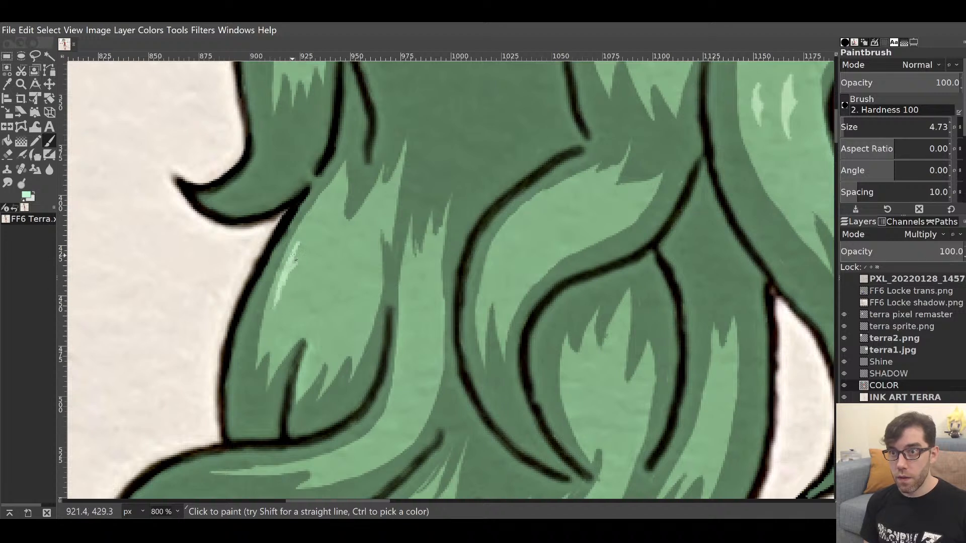
{"action": "left_click_drag", "start_coordinate": [279, 312], "coordinate": [291, 269]}
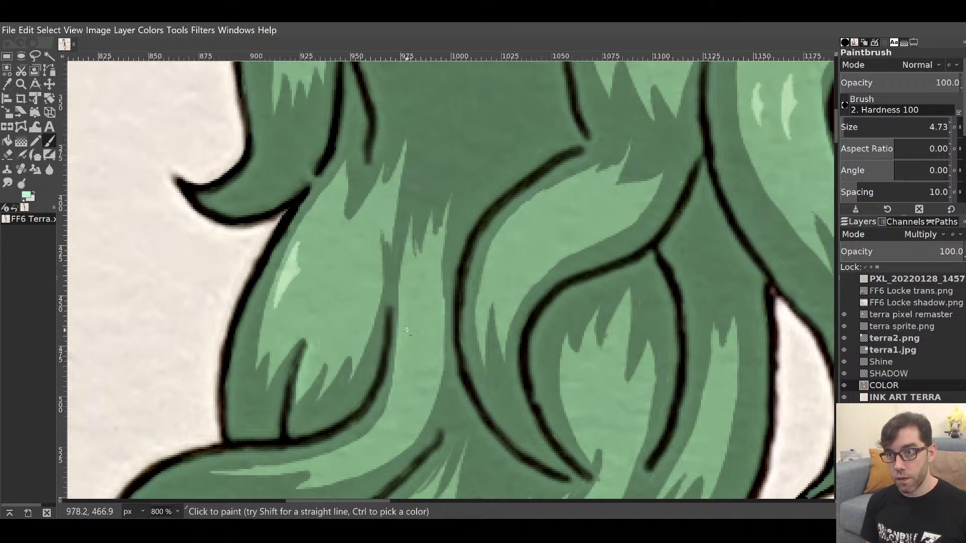
Highlight the next hair lock and tidy its lower edge with darker green.
{"action": "mouse_move", "coordinate": [407, 330]}
{"action": "left_mouse_down"}
{"action": "mouse_move", "coordinate": [405, 293]}
{"action": "mouse_move", "coordinate": [406, 327]}
{"action": "mouse_move", "coordinate": [405, 319]}
{"action": "left_mouse_up"}
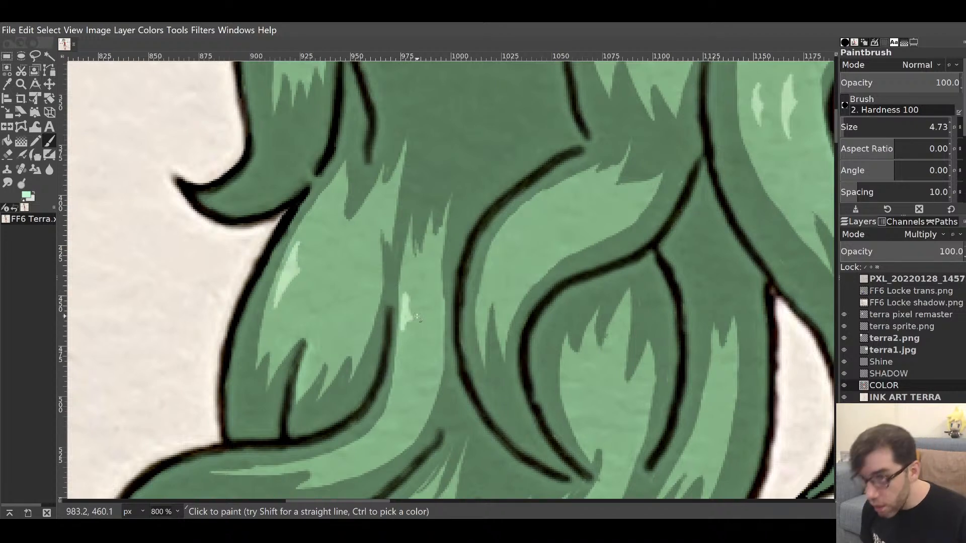
{"action": "left_click", "coordinate": [404, 295], "text": "ctrl"}
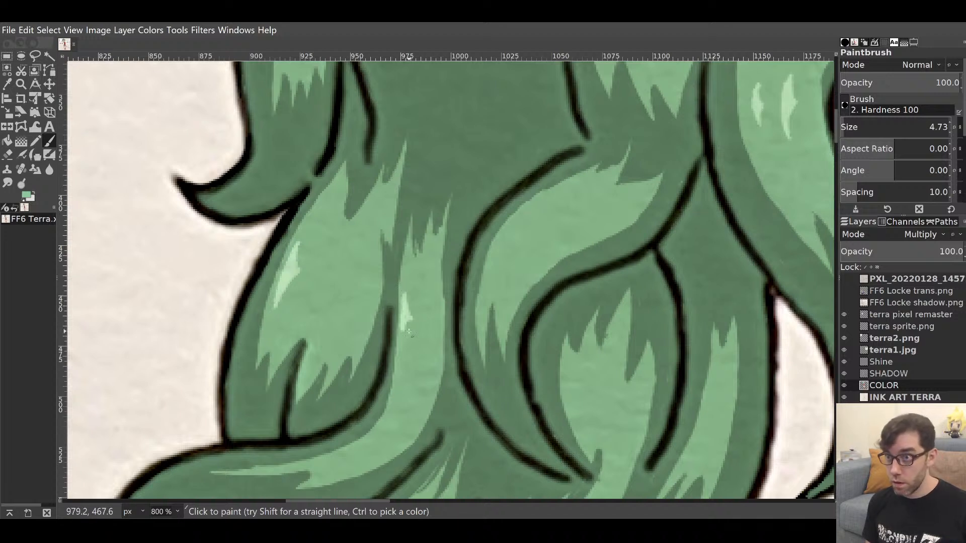
{"action": "left_click_drag", "start_coordinate": [414, 321], "coordinate": [402, 339]}
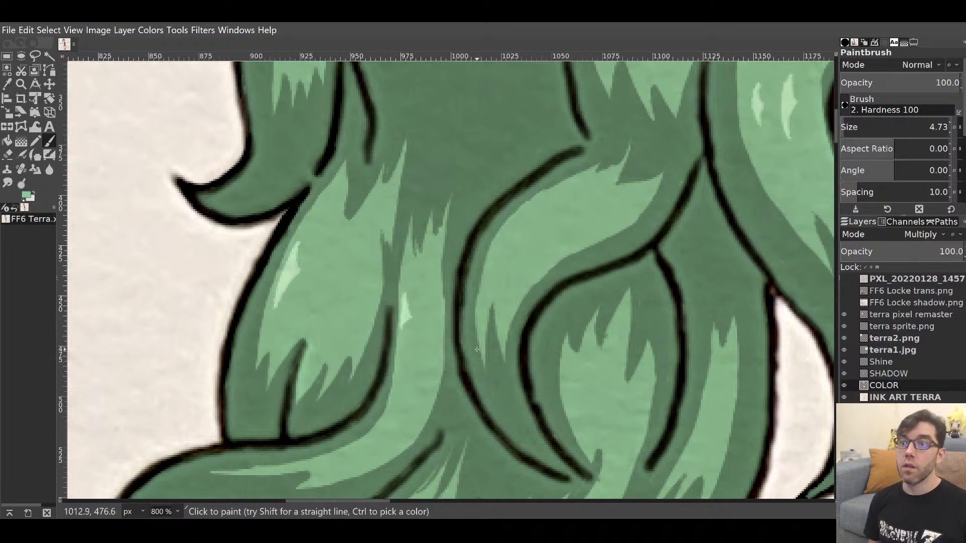
{"action": "left_click", "coordinate": [292, 274], "text": "ctrl"}
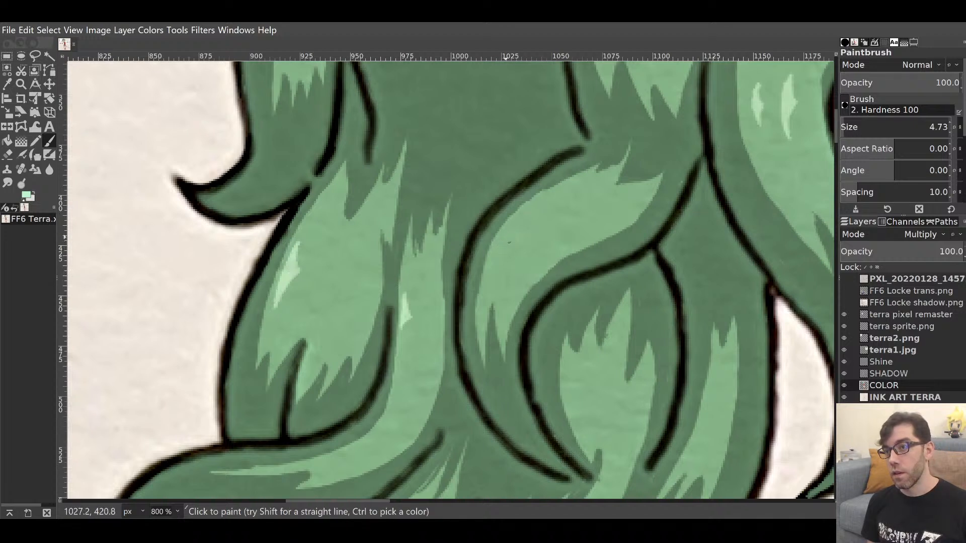
Paint bright pale-green streaks along the curving strand, then move to the lower strands.
{"action": "left_click_drag", "start_coordinate": [501, 247], "coordinate": [526, 213]}
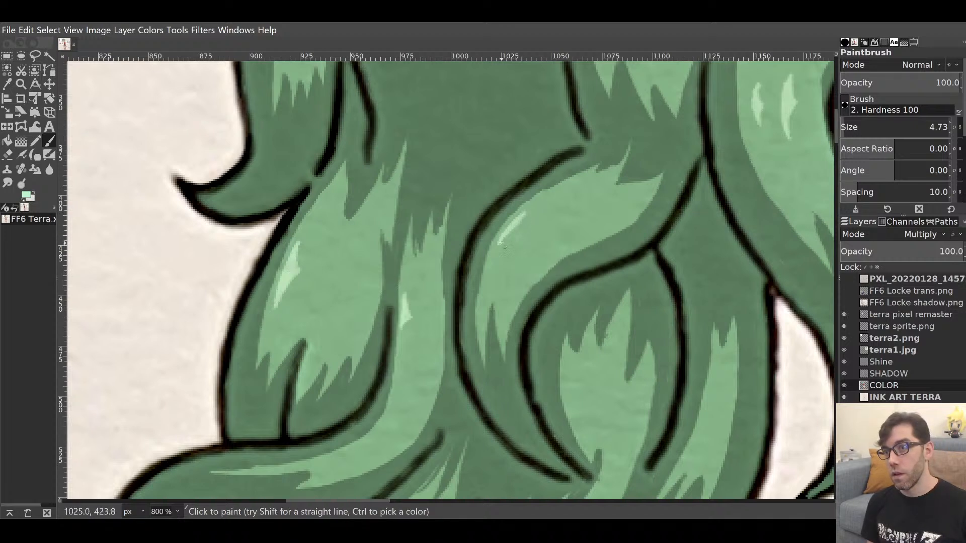
{"action": "left_click_drag", "start_coordinate": [495, 251], "coordinate": [525, 220]}
{"action": "left_click_drag", "start_coordinate": [496, 254], "coordinate": [511, 234]}
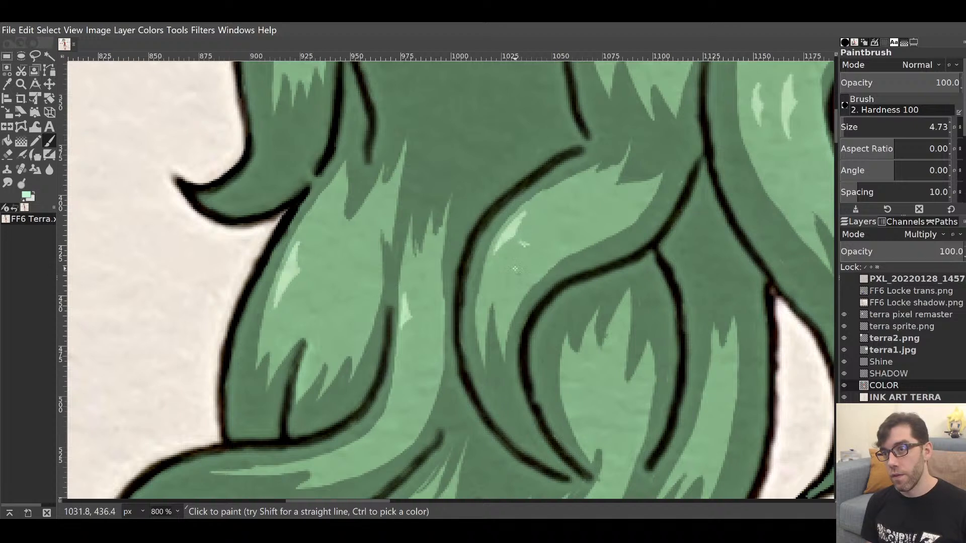
{"action": "left_click_drag", "start_coordinate": [514, 268], "coordinate": [545, 234]}
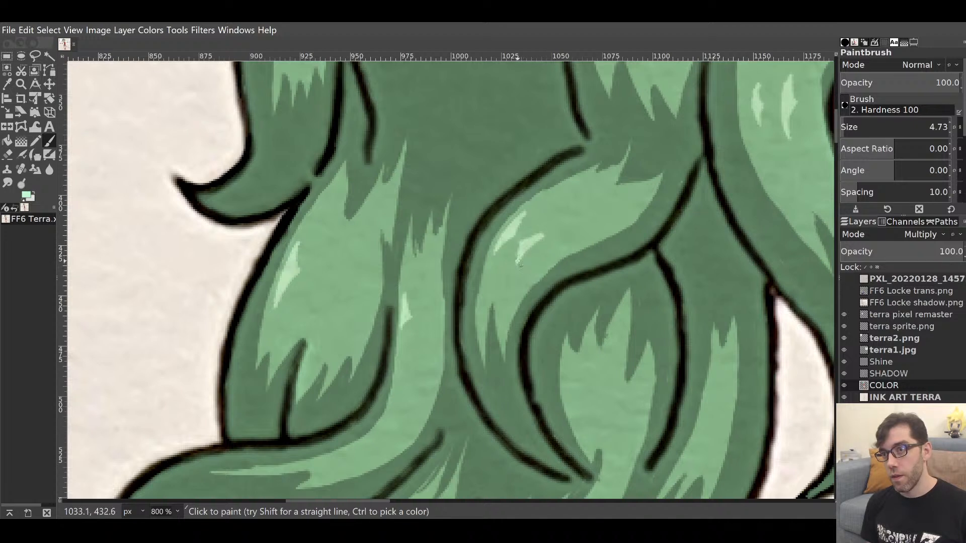
{"action": "left_click_drag", "start_coordinate": [519, 263], "coordinate": [543, 238]}
{"action": "mouse_move", "coordinate": [568, 304]}
{"action": "left_mouse_down"}
{"action": "mouse_move", "coordinate": [415, 149]}
{"action": "mouse_move", "coordinate": [463, 134]}
{"action": "mouse_move", "coordinate": [545, 70]}
{"action": "left_mouse_up"}
{"action": "mouse_move", "coordinate": [473, 289]}
{"action": "left_mouse_down"}
{"action": "mouse_move", "coordinate": [651, 139]}
{"action": "mouse_move", "coordinate": [702, 76]}
{"action": "left_mouse_up"}
{"action": "left_click_drag", "start_coordinate": [524, 226], "coordinate": [637, 115]}
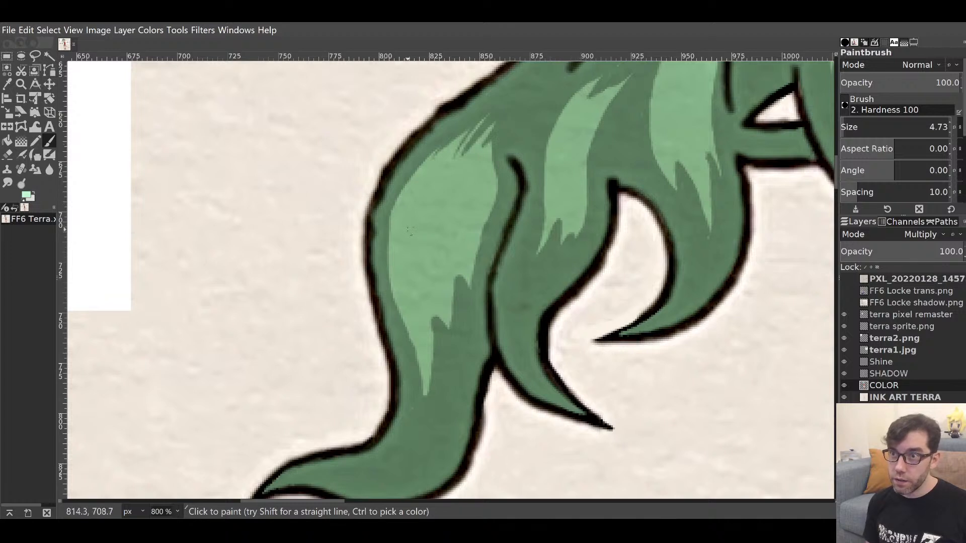
Paint a thin highlight inside the lower strand and trim its edges with mid green.
{"action": "mouse_move", "coordinate": [396, 274]}
{"action": "left_mouse_down"}
{"action": "mouse_move", "coordinate": [408, 210]}
{"action": "mouse_move", "coordinate": [401, 270]}
{"action": "mouse_move", "coordinate": [399, 247]}
{"action": "mouse_move", "coordinate": [406, 295]}
{"action": "mouse_move", "coordinate": [401, 255]}
{"action": "mouse_move", "coordinate": [404, 288]}
{"action": "mouse_move", "coordinate": [403, 242]}
{"action": "mouse_move", "coordinate": [406, 291]}
{"action": "mouse_move", "coordinate": [412, 207]}
{"action": "mouse_move", "coordinate": [404, 275]}
{"action": "mouse_move", "coordinate": [414, 239]}
{"action": "mouse_move", "coordinate": [405, 229]}
{"action": "mouse_move", "coordinate": [404, 244]}
{"action": "mouse_move", "coordinate": [441, 248]}
{"action": "mouse_move", "coordinate": [423, 228]}
{"action": "mouse_move", "coordinate": [436, 250]}
{"action": "left_mouse_up"}
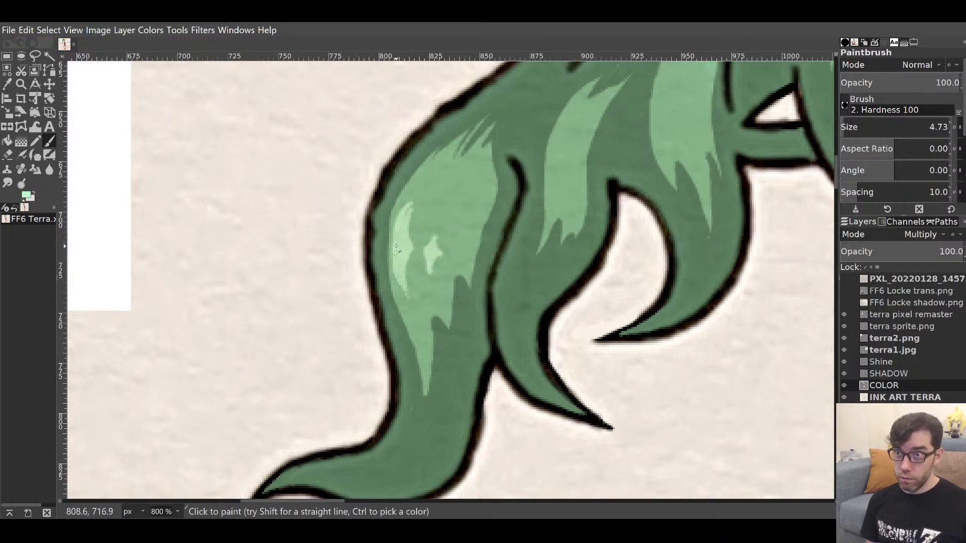
{"action": "left_click", "coordinate": [423, 224], "text": "ctrl"}
{"action": "left_click_drag", "start_coordinate": [412, 232], "coordinate": [416, 199]}
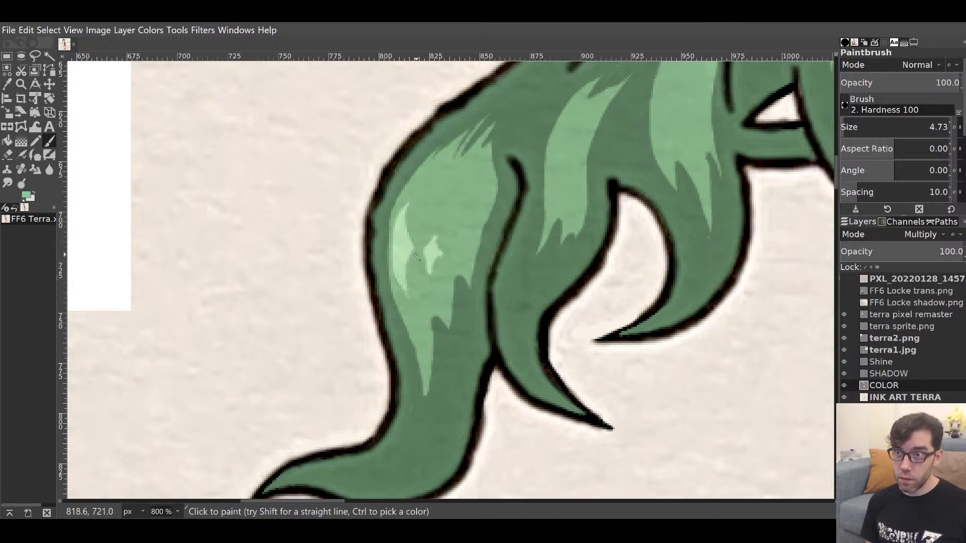
{"action": "mouse_move", "coordinate": [416, 256]}
{"action": "left_mouse_down"}
{"action": "mouse_move", "coordinate": [407, 282]}
{"action": "mouse_move", "coordinate": [422, 280]}
{"action": "left_mouse_up"}
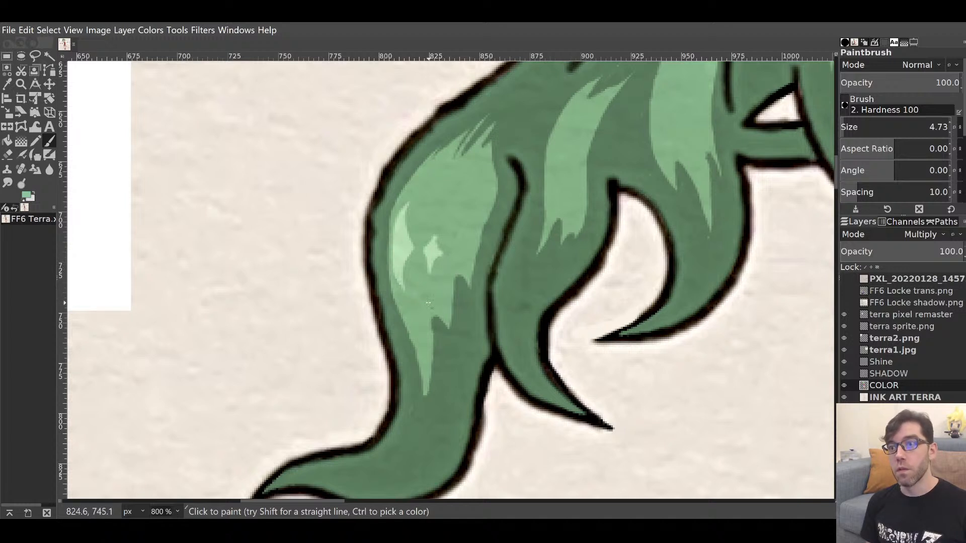
Add a short light-green shine fleck to the neighbouring hair lock.
{"action": "left_click", "coordinate": [418, 237], "text": "ctrl"}
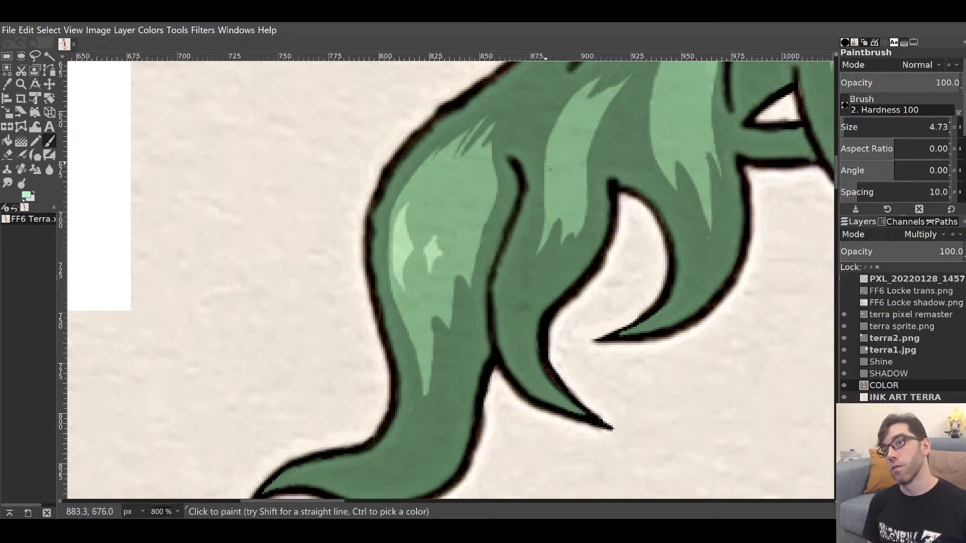
{"action": "mouse_move", "coordinate": [554, 174]}
{"action": "left_mouse_down"}
{"action": "mouse_move", "coordinate": [556, 142]}
{"action": "mouse_move", "coordinate": [557, 156]}
{"action": "left_mouse_up"}
{"action": "mouse_move", "coordinate": [624, 189]}
{"action": "left_mouse_down"}
{"action": "mouse_move", "coordinate": [657, 187]}
{"action": "mouse_move", "coordinate": [360, 335]}
{"action": "left_mouse_up"}
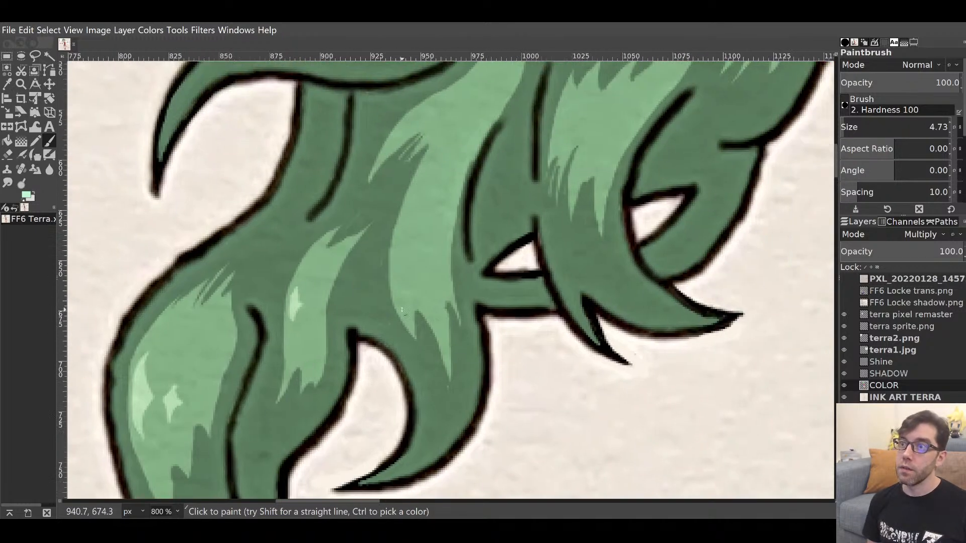
{"action": "mouse_move", "coordinate": [513, 268]}
{"action": "left_mouse_down"}
{"action": "mouse_move", "coordinate": [466, 337]}
{"action": "mouse_move", "coordinate": [369, 409]}
{"action": "left_mouse_up"}
{"action": "left_click_drag", "start_coordinate": [538, 247], "coordinate": [347, 420]}
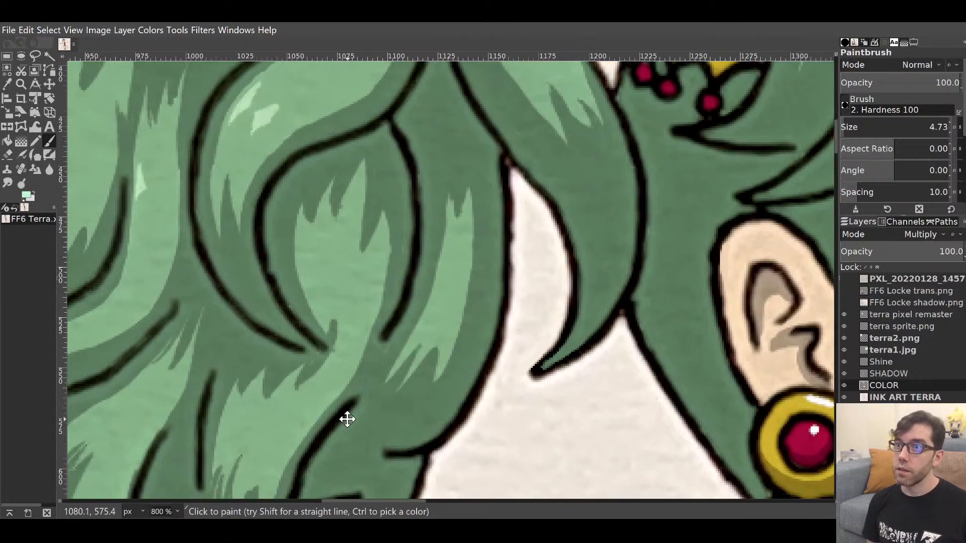
Pan along the hair to the ponytail band, then view the whole illustration at 100%.
{"action": "left_click_drag", "start_coordinate": [435, 317], "coordinate": [498, 216]}
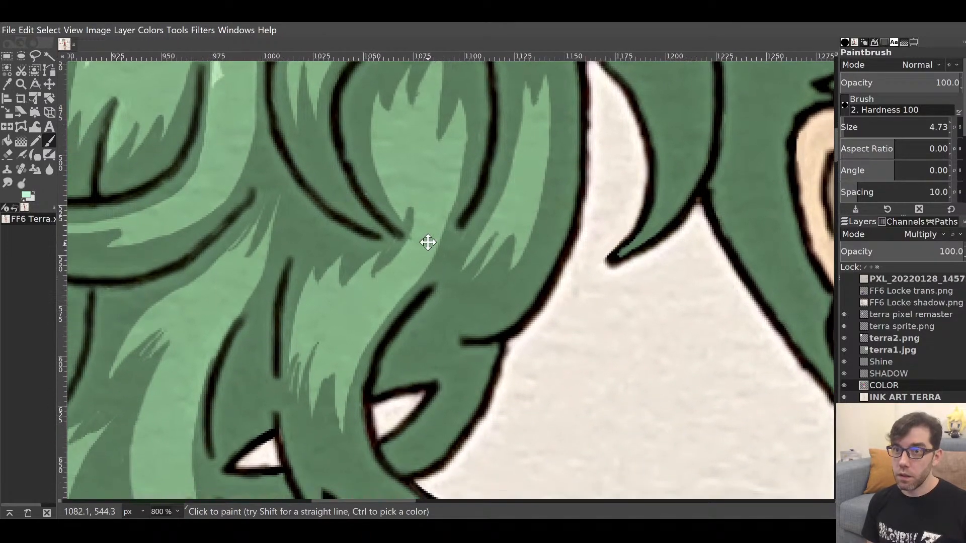
{"action": "left_click_drag", "start_coordinate": [427, 241], "coordinate": [445, 385]}
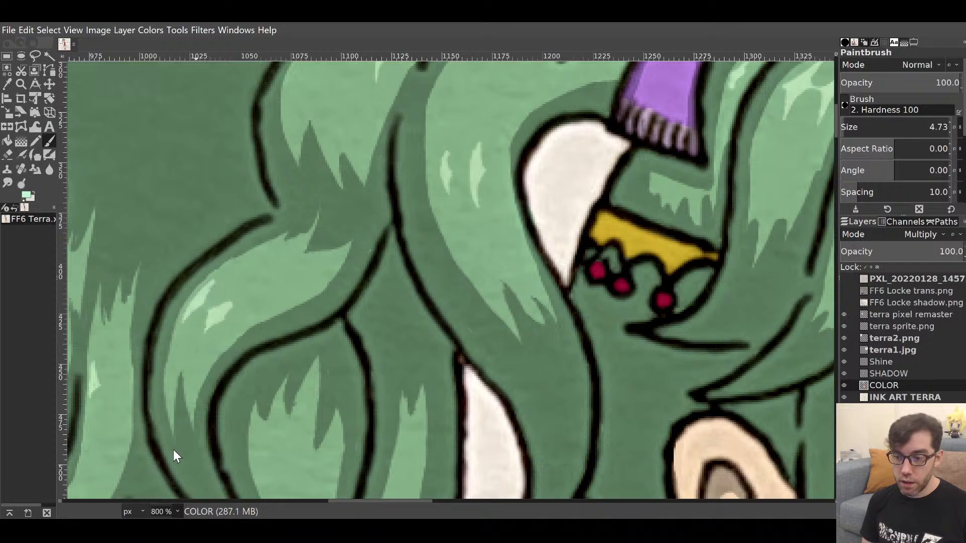
{"action": "key", "text": "1"}
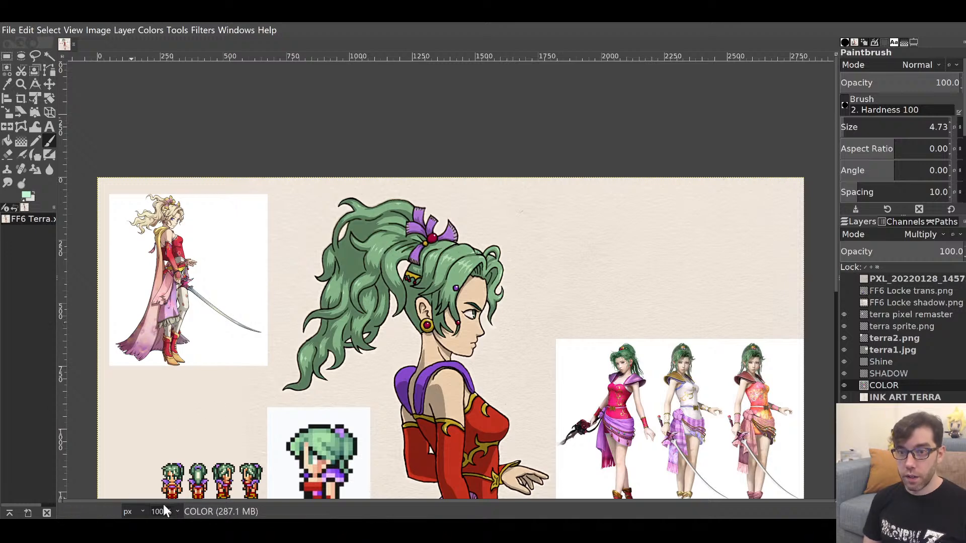
{"action": "left_click", "coordinate": [180, 424]}
Paint a light-purple highlight on the ponytail bow.
{"action": "left_click_drag", "start_coordinate": [427, 278], "coordinate": [513, 447]}
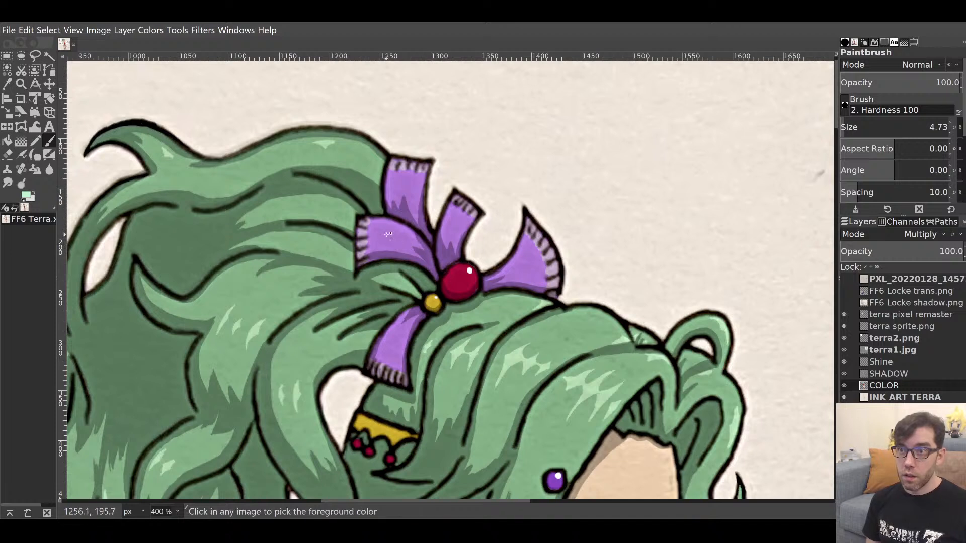
{"action": "left_click", "coordinate": [390, 233], "text": "ctrl"}
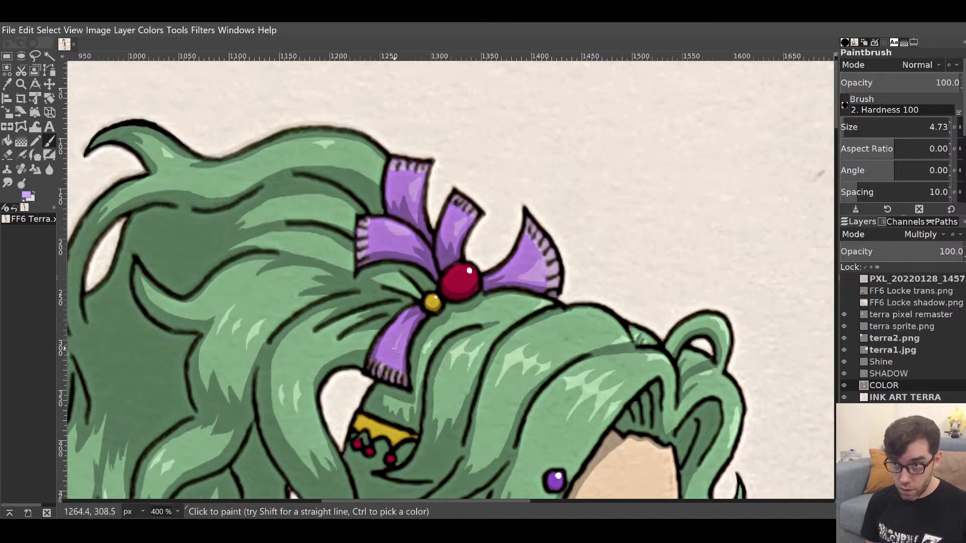
{"action": "left_click_drag", "start_coordinate": [393, 359], "coordinate": [406, 329]}
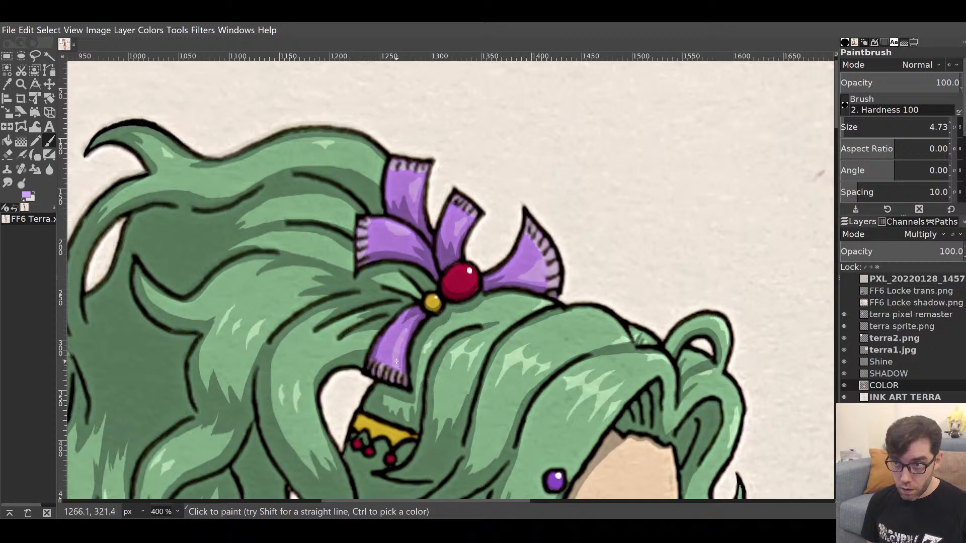
Paint a lighter yellow highlight streak on the gold hair band.
{"action": "left_click_drag", "start_coordinate": [469, 358], "coordinate": [520, 188]}
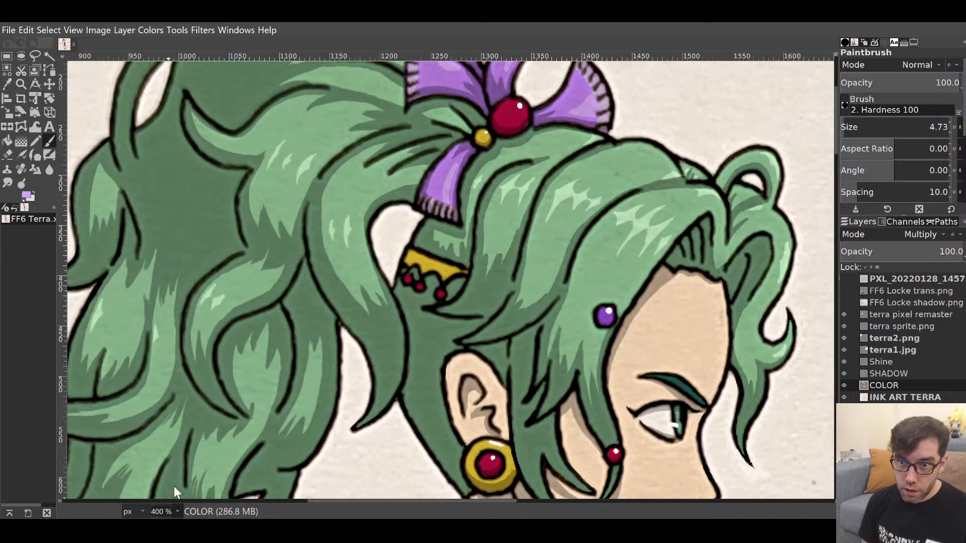
{"action": "left_click", "coordinate": [169, 408]}
{"action": "left_click_drag", "start_coordinate": [449, 305], "coordinate": [452, 326]}
{"action": "left_click", "coordinate": [410, 262], "text": "ctrl"}
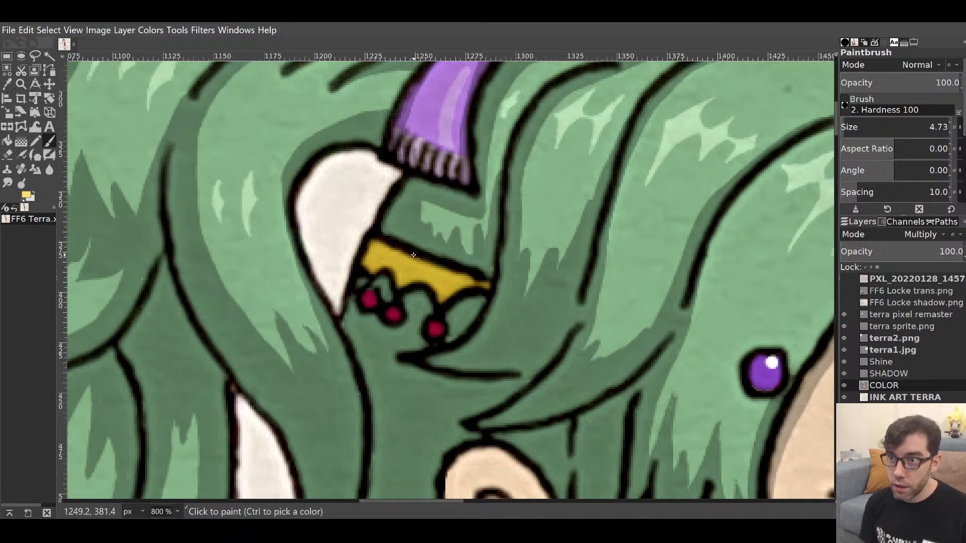
{"action": "left_click_drag", "start_coordinate": [408, 256], "coordinate": [487, 285]}
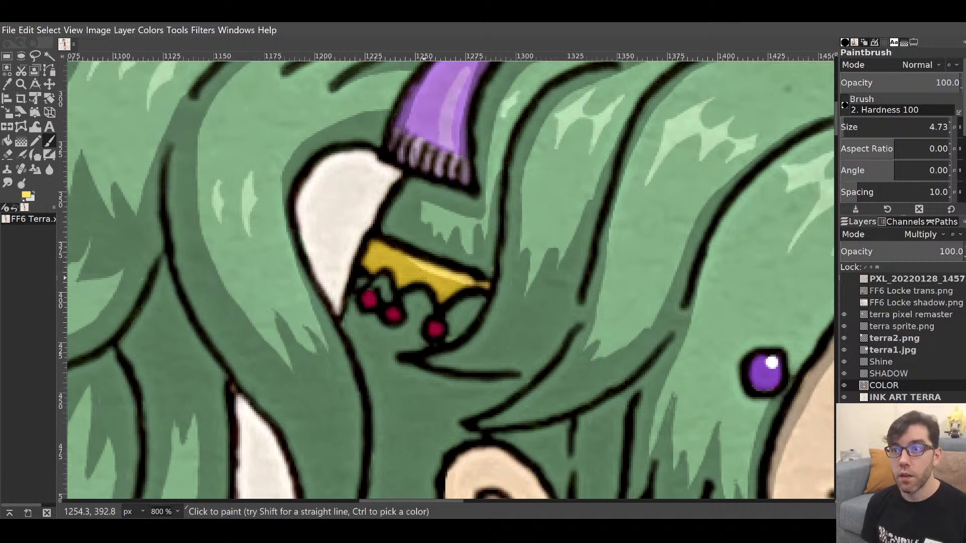
Sample the red bead colour, then the purple of the hairpin gem.
{"action": "left_click", "coordinate": [437, 329], "text": "ctrl"}
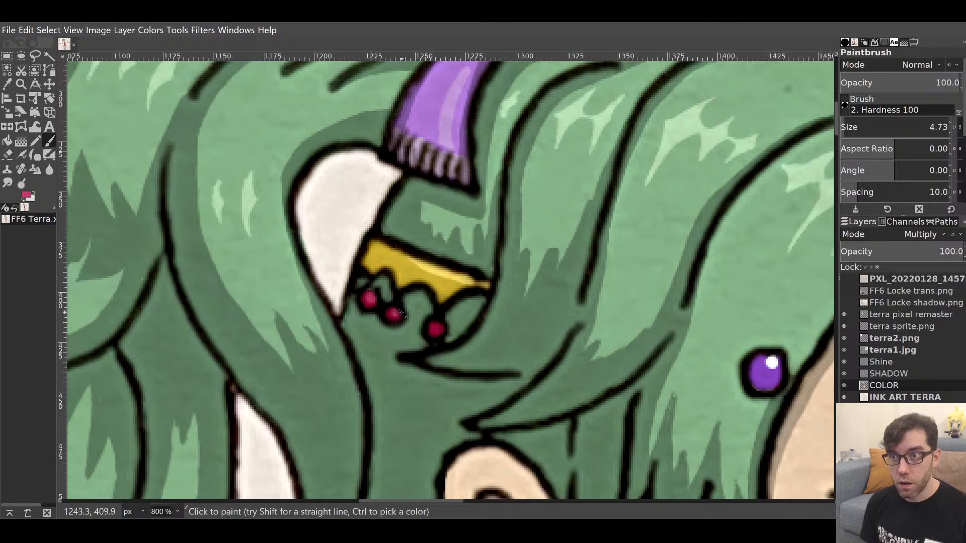
{"action": "scroll", "coordinate": [572, 390], "scroll_direction": "down", "scroll_amount": 3}
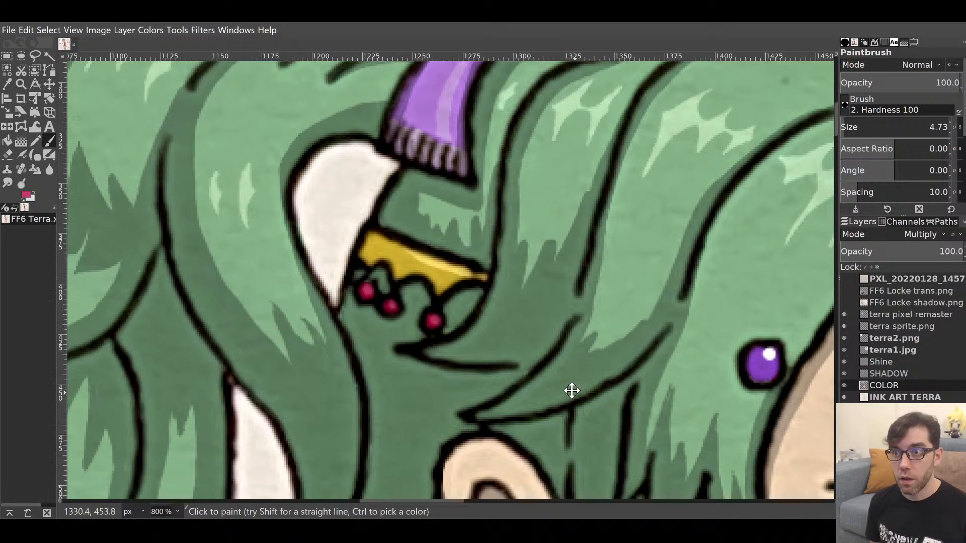
{"action": "scroll", "coordinate": [537, 269], "scroll_direction": "right", "scroll_amount": 5}
{"action": "left_click", "coordinate": [606, 279], "text": "ctrl"}
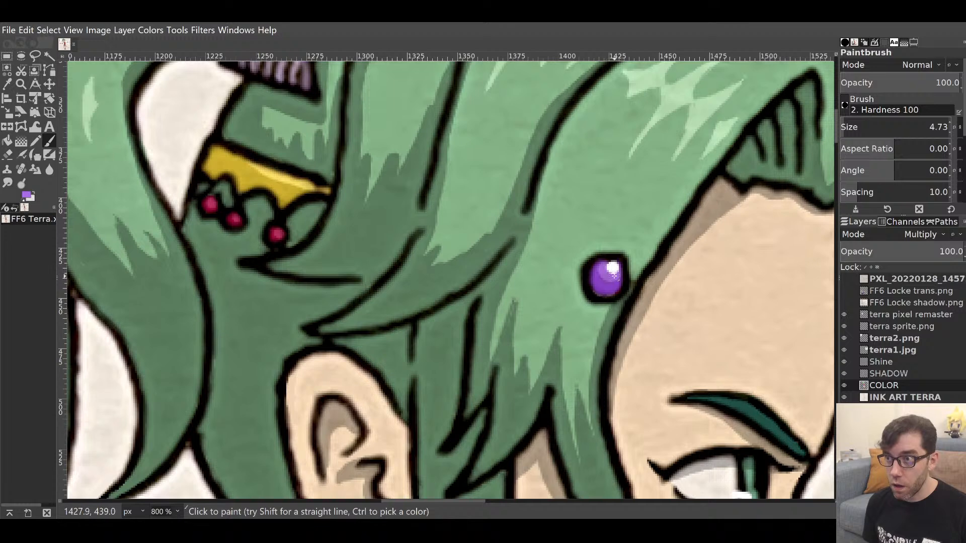
Sample the crimson hair gem, then move to the eye and pick the iris green.
{"action": "mouse_move", "coordinate": [621, 375]}
{"action": "left_mouse_down"}
{"action": "mouse_move", "coordinate": [589, 257]}
{"action": "mouse_move", "coordinate": [500, 257]}
{"action": "left_mouse_up"}
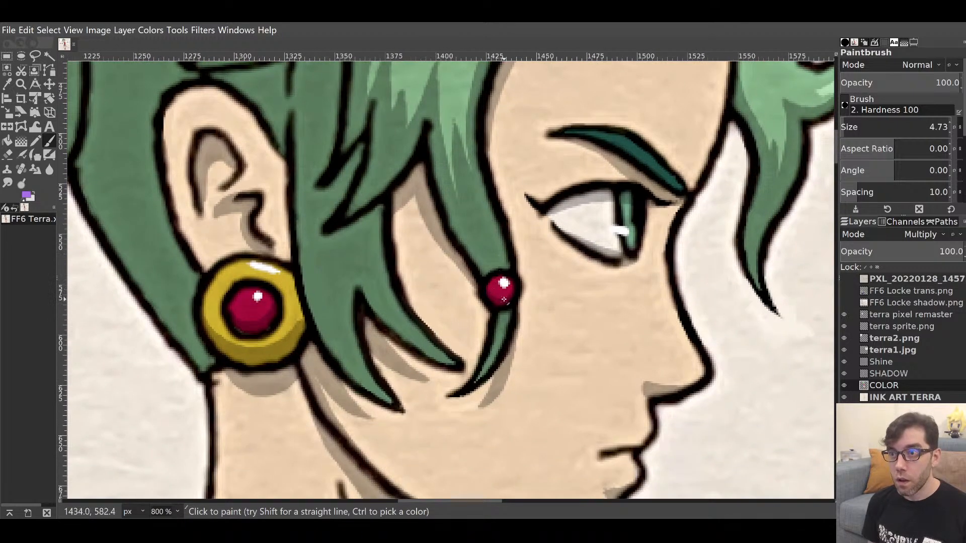
{"action": "left_click", "coordinate": [501, 292], "text": "ctrl"}
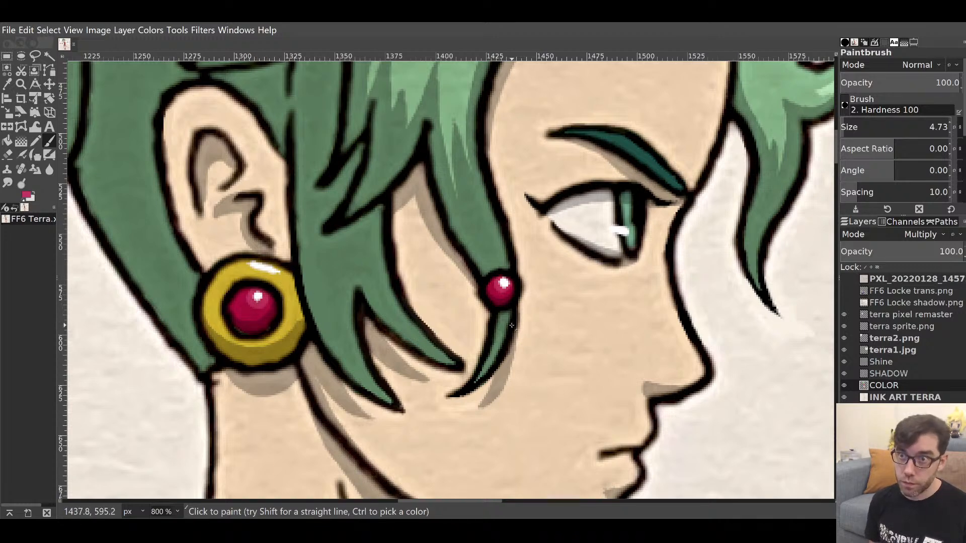
{"action": "left_click_drag", "start_coordinate": [554, 311], "coordinate": [382, 390]}
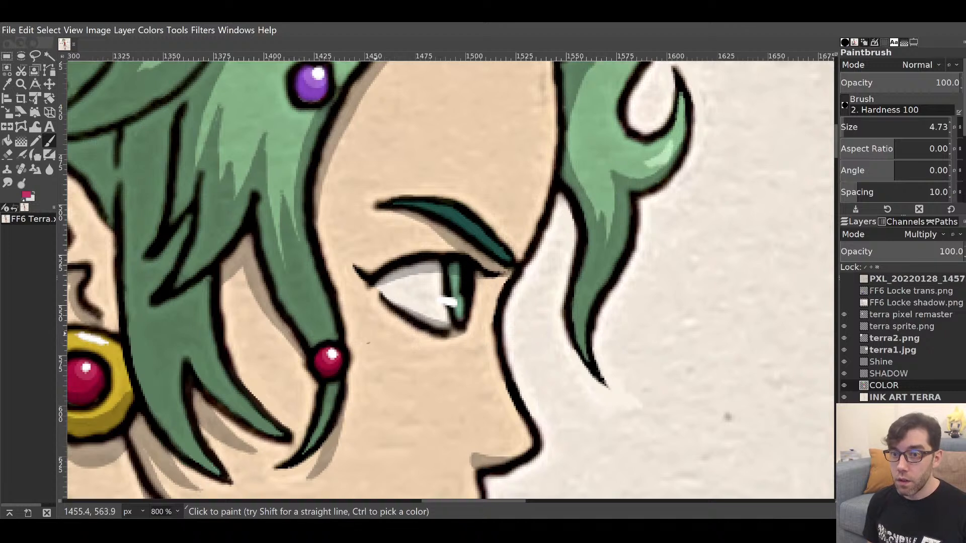
{"action": "left_click", "coordinate": [458, 281], "text": "ctrl"}
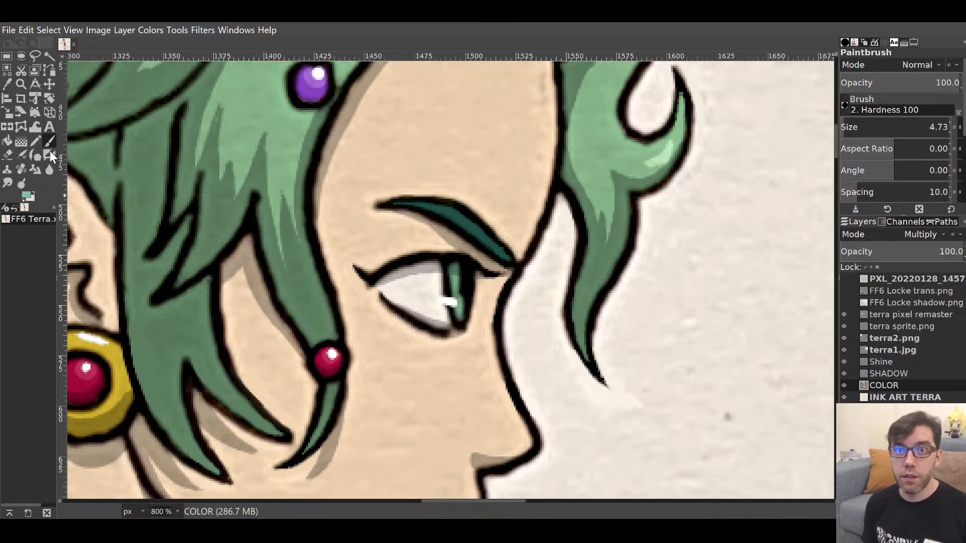
Lighten the colour to pale mint, set brush size 2.68, and highlight the iris.
{"action": "left_click_drag", "start_coordinate": [27, 113], "coordinate": [20, 102]}
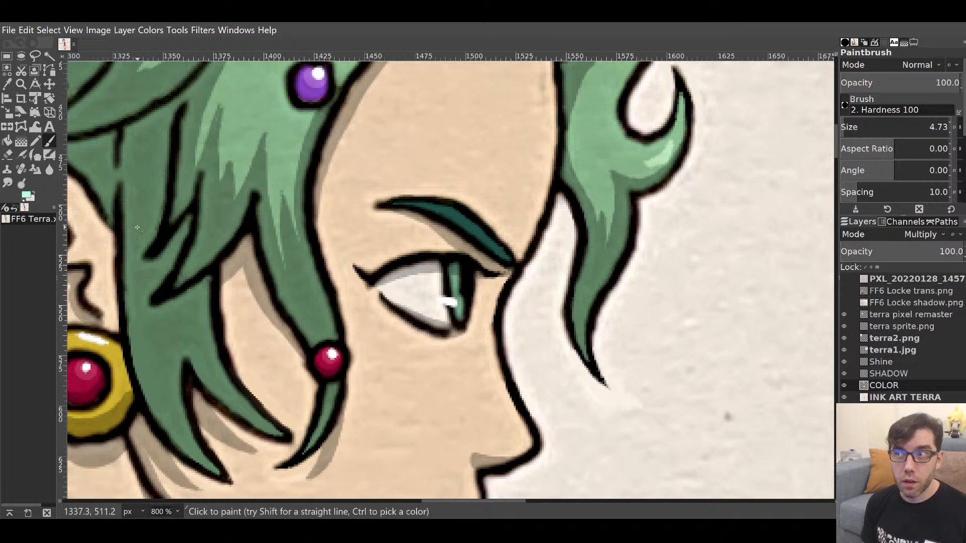
{"action": "left_click", "coordinate": [929, 127]}
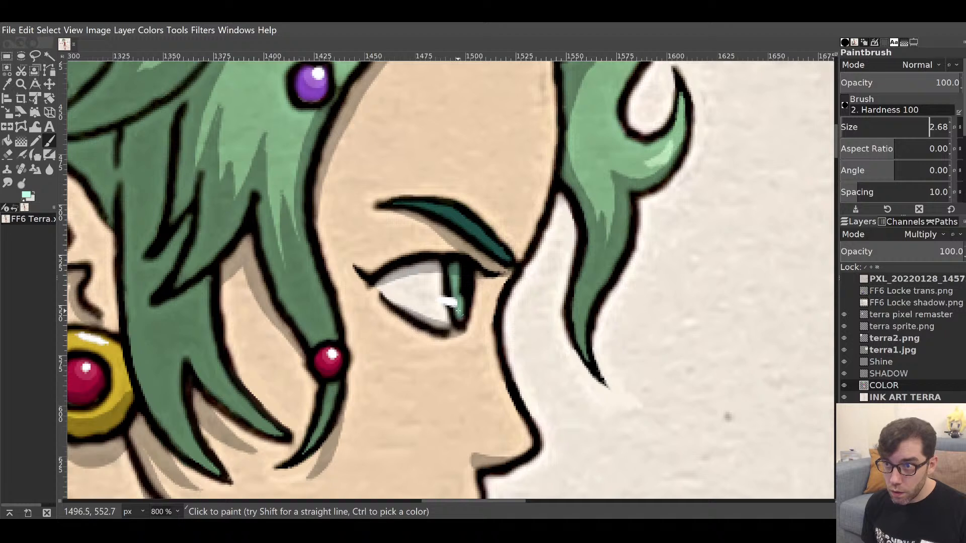
{"action": "left_click_drag", "start_coordinate": [455, 288], "coordinate": [454, 278]}
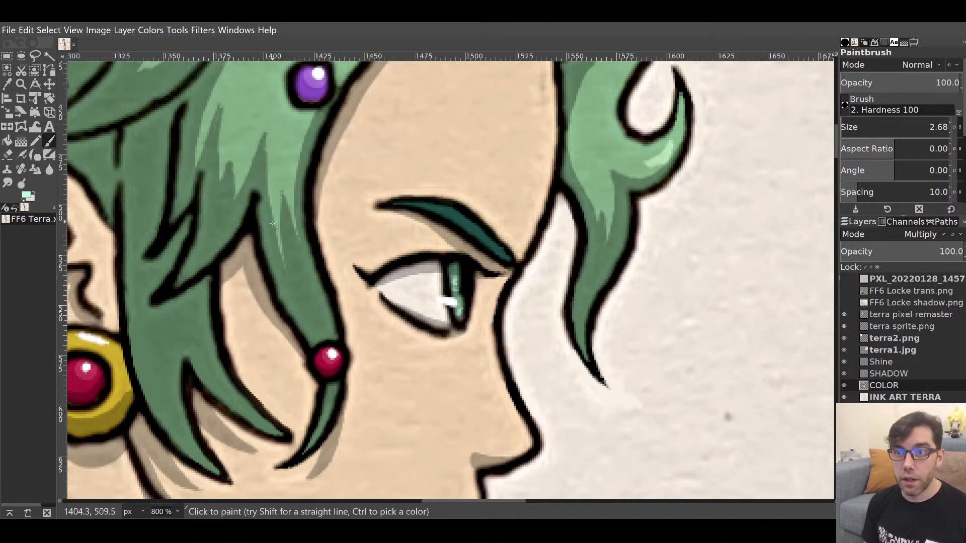
Add light-green highlights to the eyebrow and thicken its upper edge in dark teal.
{"action": "left_click", "coordinate": [454, 270], "text": "ctrl"}
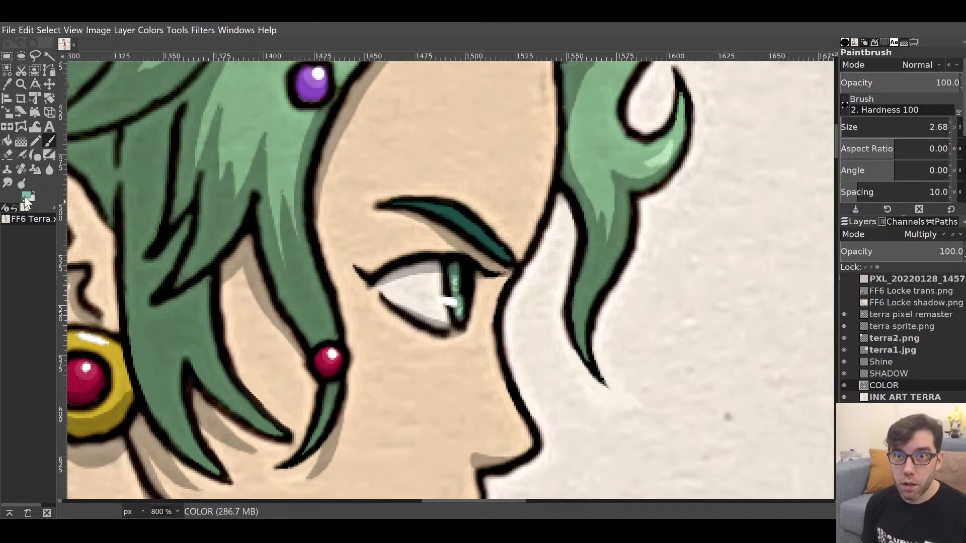
{"action": "left_click", "coordinate": [22, 141]}
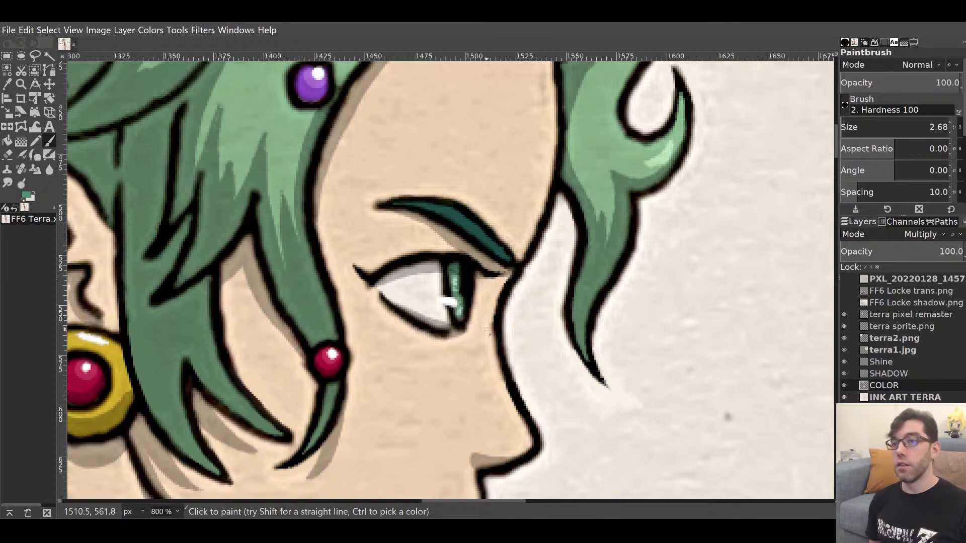
{"action": "left_click", "coordinate": [454, 216], "text": "ctrl"}
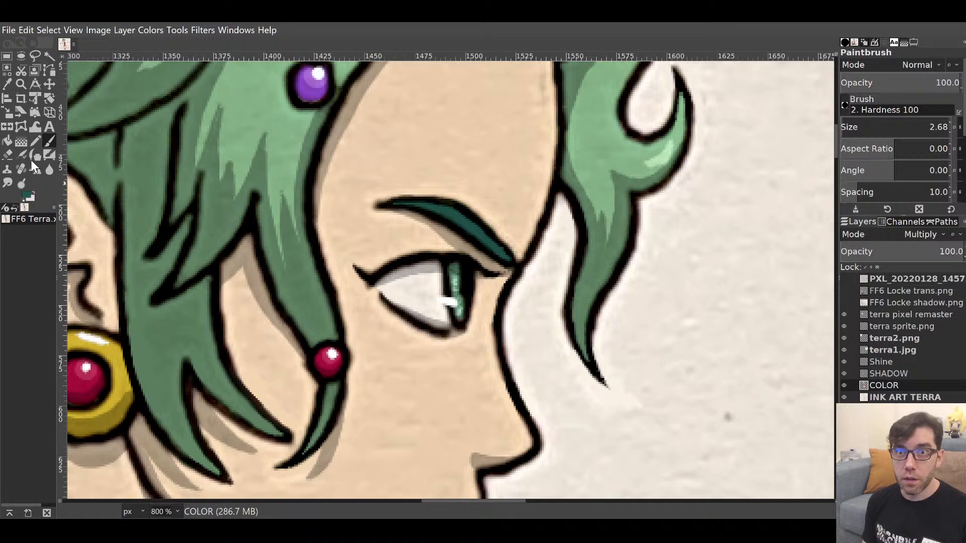
{"action": "key", "text": "x"}
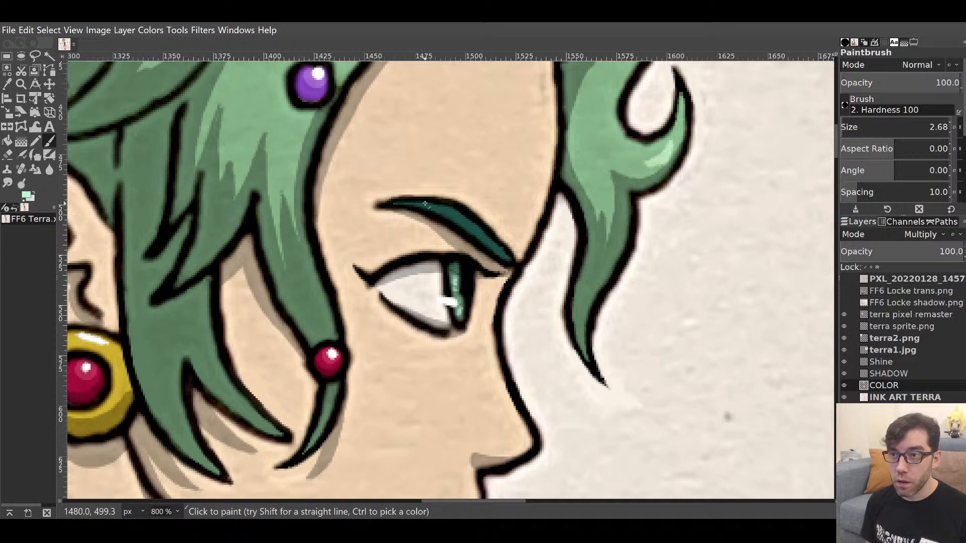
{"action": "left_click_drag", "start_coordinate": [427, 206], "coordinate": [437, 211]}
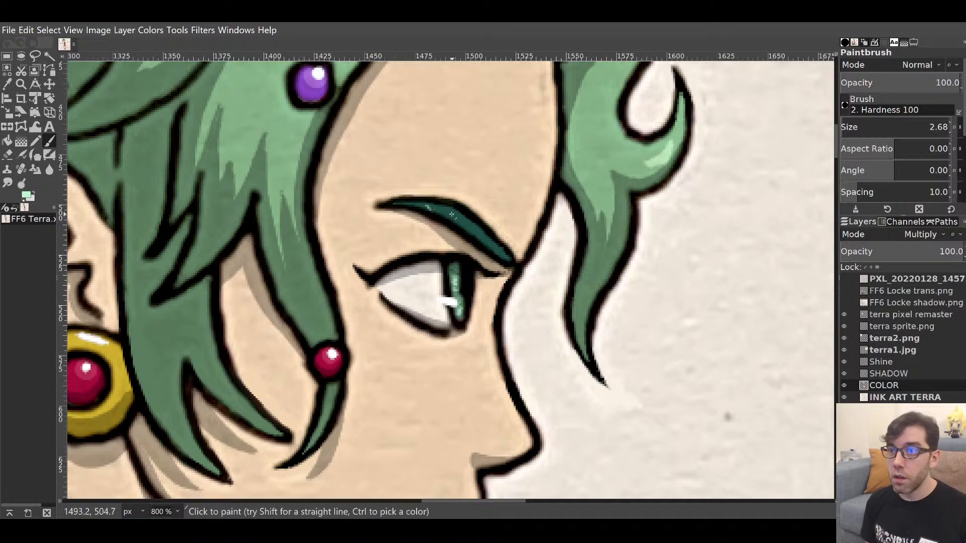
{"action": "left_click", "coordinate": [451, 215], "text": "ctrl"}
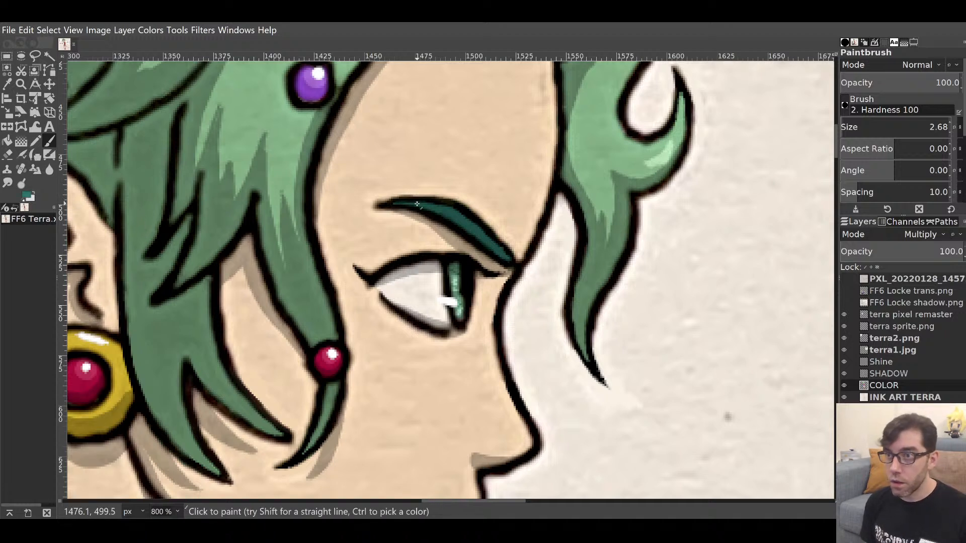
{"action": "mouse_move", "coordinate": [417, 204]}
{"action": "left_mouse_down"}
{"action": "mouse_move", "coordinate": [454, 226]}
{"action": "mouse_move", "coordinate": [453, 207]}
{"action": "mouse_move", "coordinate": [474, 247]}
{"action": "mouse_move", "coordinate": [468, 218]}
{"action": "mouse_move", "coordinate": [502, 259]}
{"action": "left_mouse_up"}
{"action": "left_click_drag", "start_coordinate": [500, 372], "coordinate": [495, 267]}
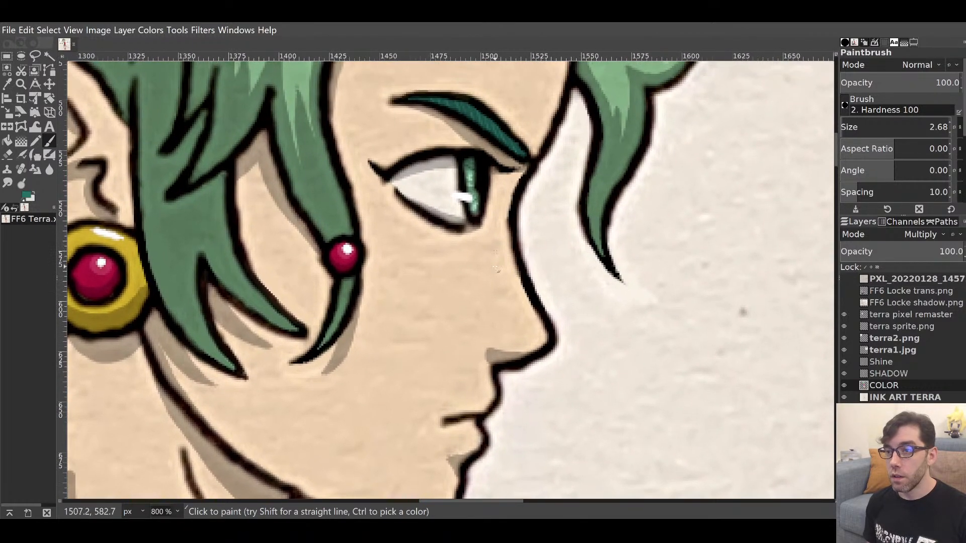
Sample the skin beige and paint a light stroke along the nose outline.
{"action": "left_click", "coordinate": [485, 301], "text": "ctrl"}
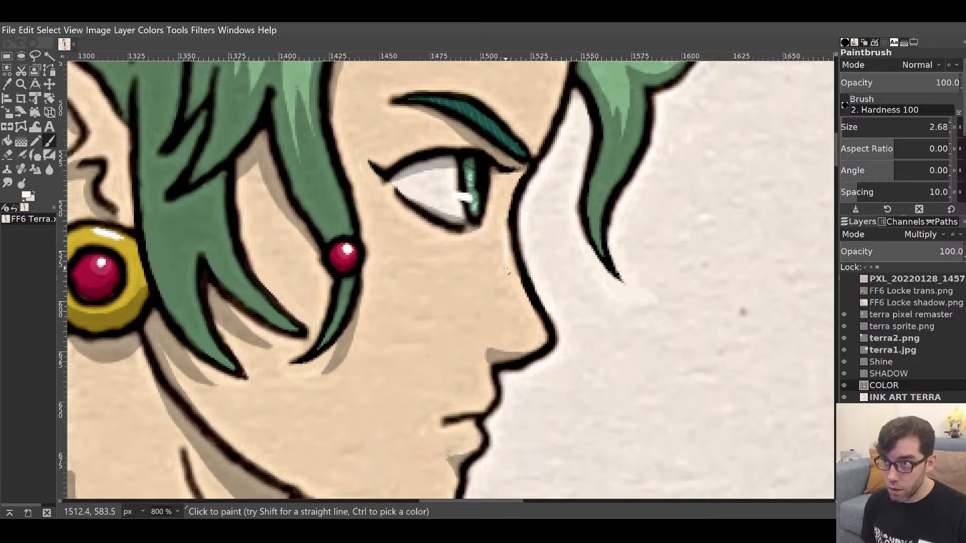
{"action": "mouse_move", "coordinate": [506, 268]}
{"action": "left_mouse_down"}
{"action": "mouse_move", "coordinate": [512, 311]}
{"action": "mouse_move", "coordinate": [544, 338]}
{"action": "mouse_move", "coordinate": [522, 296]}
{"action": "mouse_move", "coordinate": [526, 319]}
{"action": "mouse_move", "coordinate": [517, 307]}
{"action": "mouse_move", "coordinate": [513, 266]}
{"action": "left_mouse_up"}
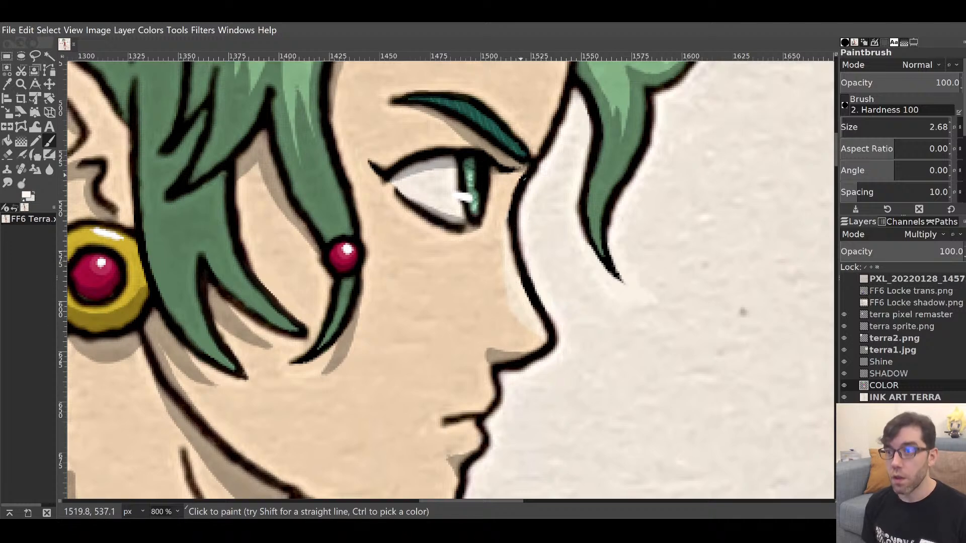
{"action": "mouse_move", "coordinate": [524, 225]}
{"action": "left_mouse_down"}
{"action": "mouse_move", "coordinate": [550, 210]}
{"action": "mouse_move", "coordinate": [547, 141]}
{"action": "left_mouse_up"}
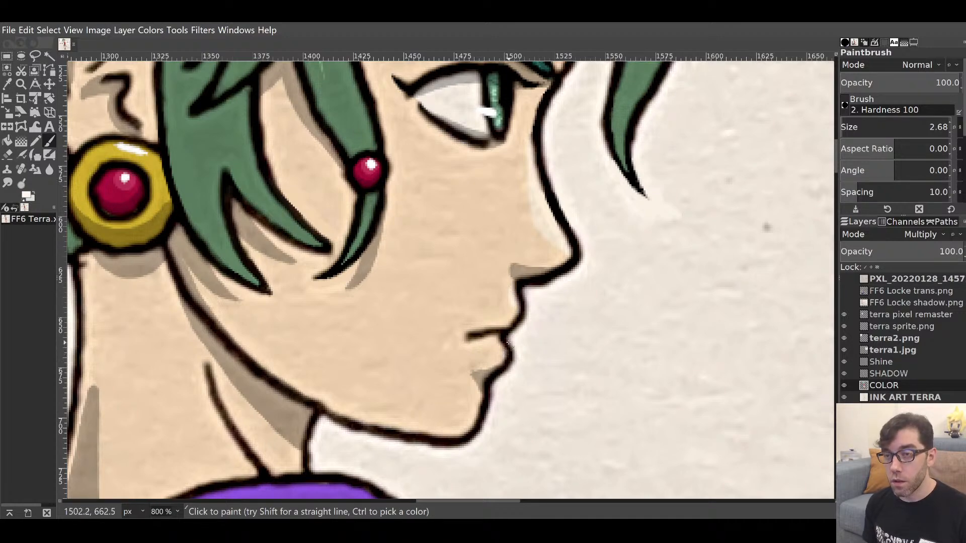
{"action": "mouse_move", "coordinate": [535, 256]}
{"action": "left_mouse_down"}
{"action": "mouse_move", "coordinate": [540, 240]}
{"action": "mouse_move", "coordinate": [417, 421]}
{"action": "left_mouse_up"}
{"action": "left_click_drag", "start_coordinate": [453, 225], "coordinate": [422, 375]}
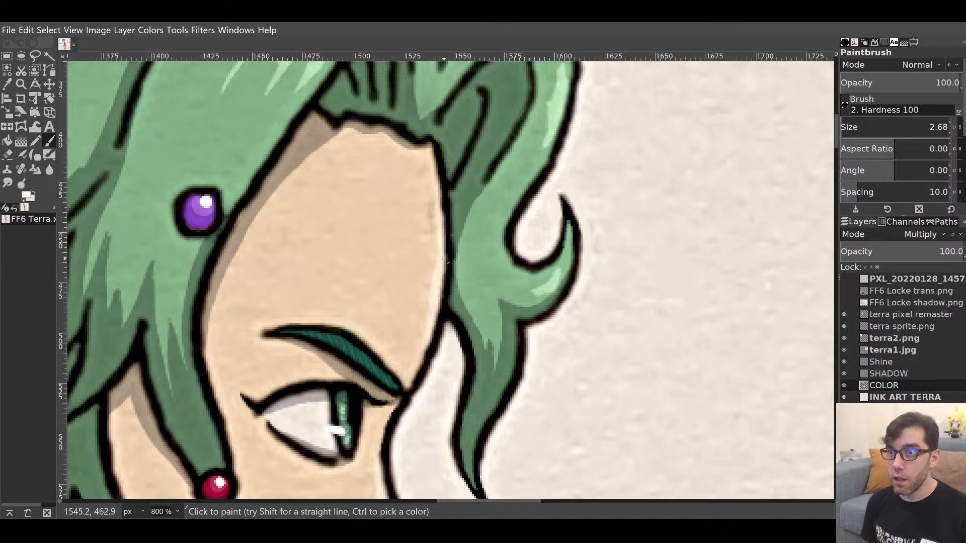
{"action": "left_click_drag", "start_coordinate": [444, 337], "coordinate": [623, 116]}
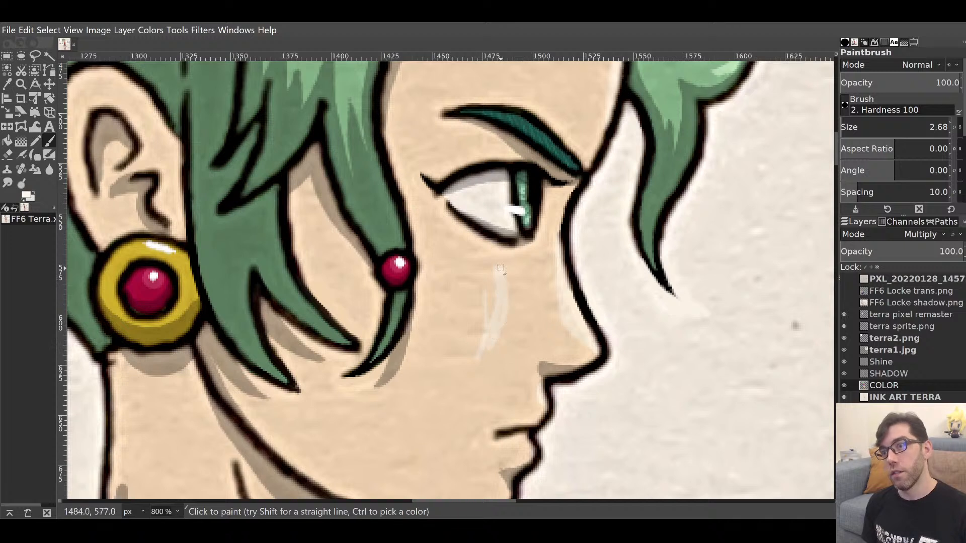
Paint a broad pale streak on the cheek below the eye and dab skin tone into it.
{"action": "left_click_drag", "start_coordinate": [476, 273], "coordinate": [493, 348]}
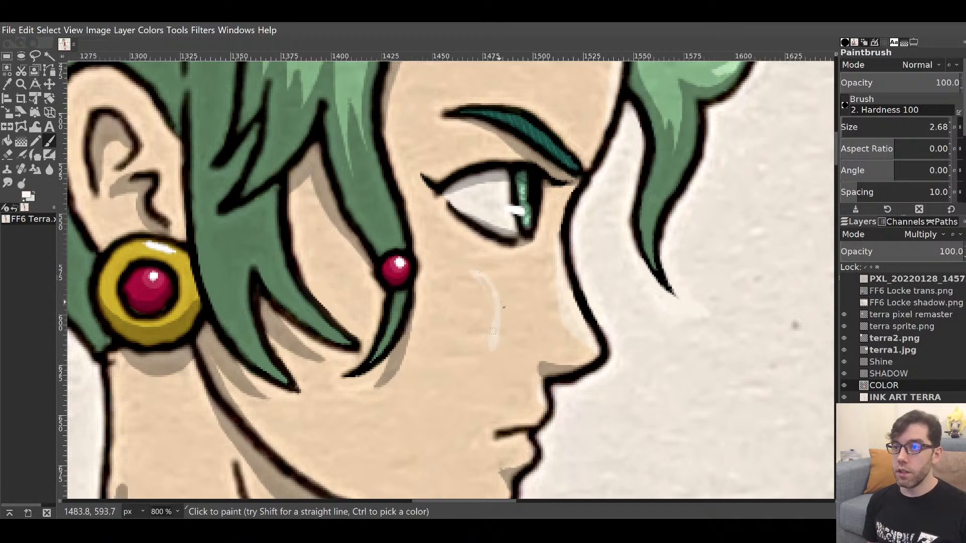
{"action": "mouse_move", "coordinate": [504, 264]}
{"action": "left_mouse_down"}
{"action": "mouse_move", "coordinate": [499, 348]}
{"action": "mouse_move", "coordinate": [508, 346]}
{"action": "left_mouse_up"}
{"action": "key", "text": "ctrl+z"}
{"action": "key", "text": "ctrl+z"}
{"action": "key", "text": "ctrl+z"}
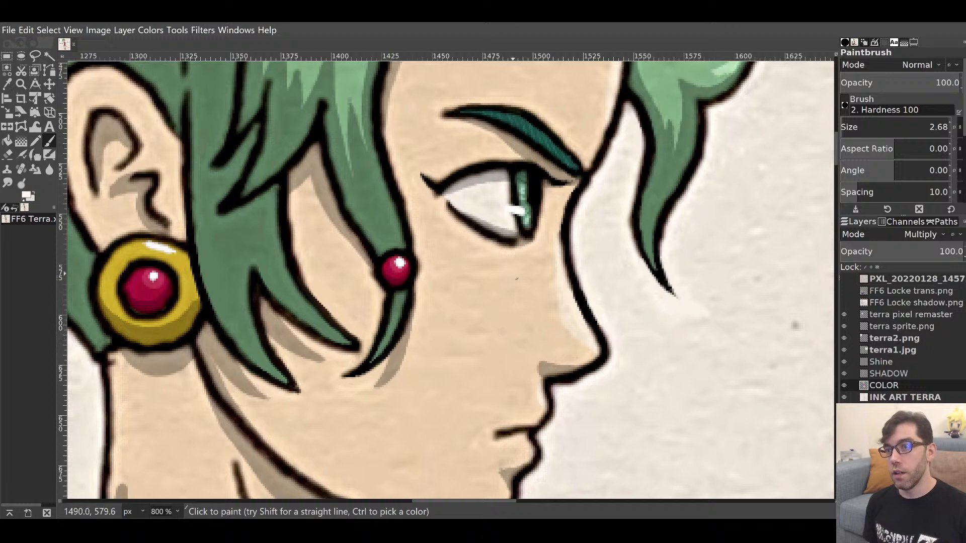
{"action": "mouse_move", "coordinate": [508, 321]}
{"action": "left_mouse_down"}
{"action": "mouse_move", "coordinate": [513, 270]}
{"action": "mouse_move", "coordinate": [513, 299]}
{"action": "left_mouse_up"}
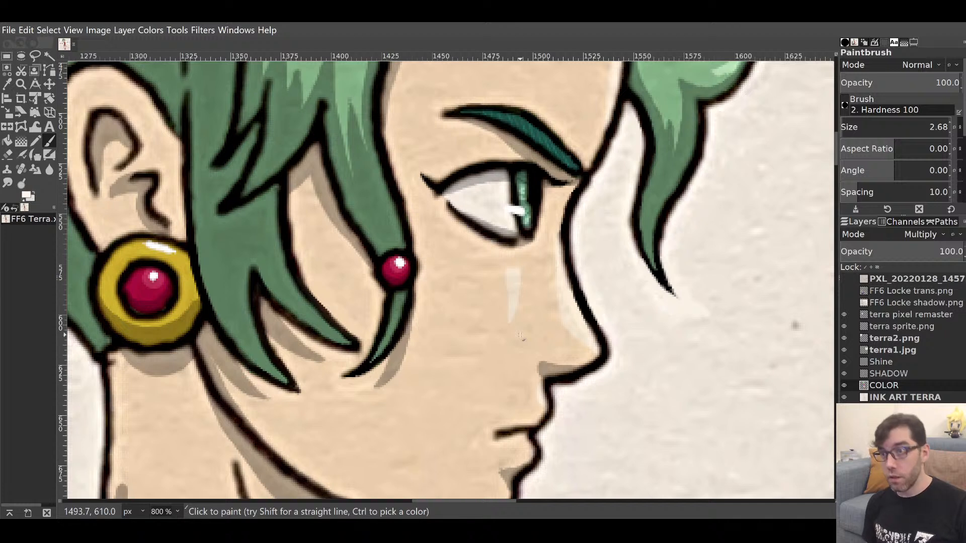
{"action": "key", "text": "shift+e"}
{"action": "left_click_drag", "start_coordinate": [508, 263], "coordinate": [524, 265]}
{"action": "key", "text": "ctrl+z"}
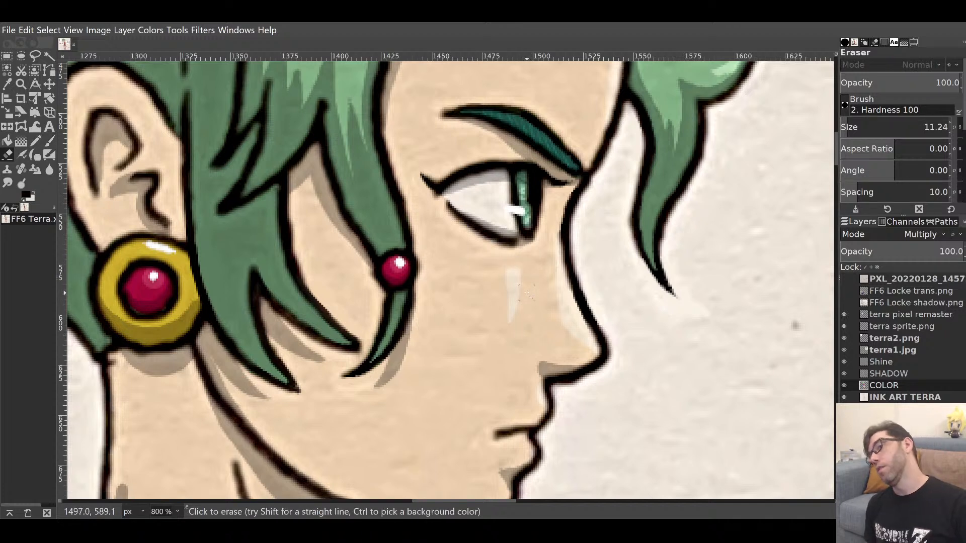
{"action": "key", "text": "p"}
{"action": "key", "text": "x"}
{"action": "left_click", "coordinate": [468, 326], "text": "ctrl"}
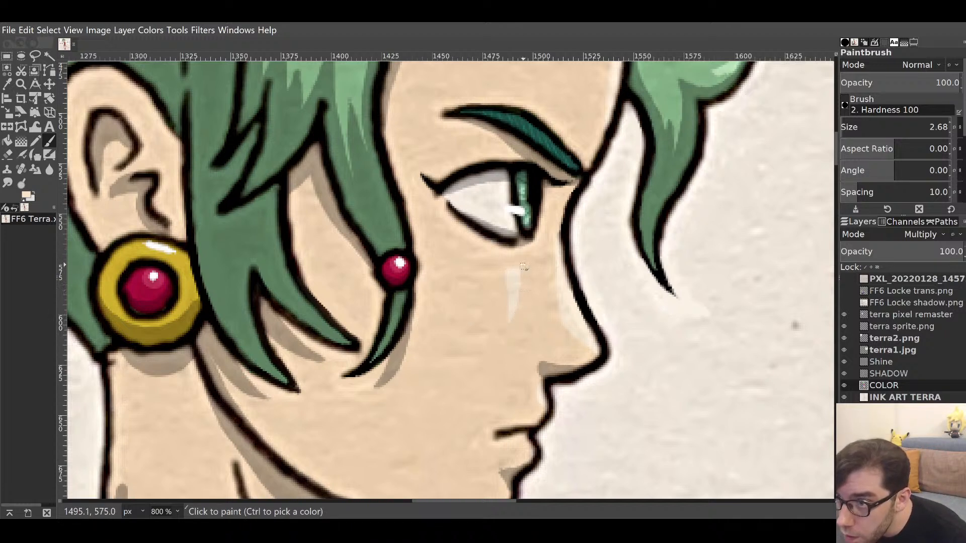
{"action": "left_click", "coordinate": [523, 260]}
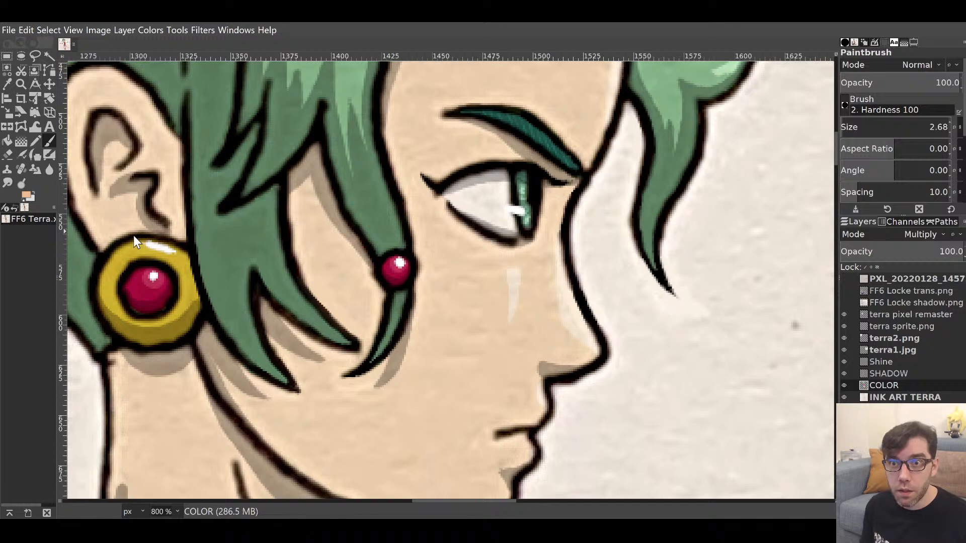
Shade darker skin along the top of the mouth and under the lower lip.
{"action": "scroll", "coordinate": [478, 292], "scroll_direction": "down", "scroll_amount": 5}
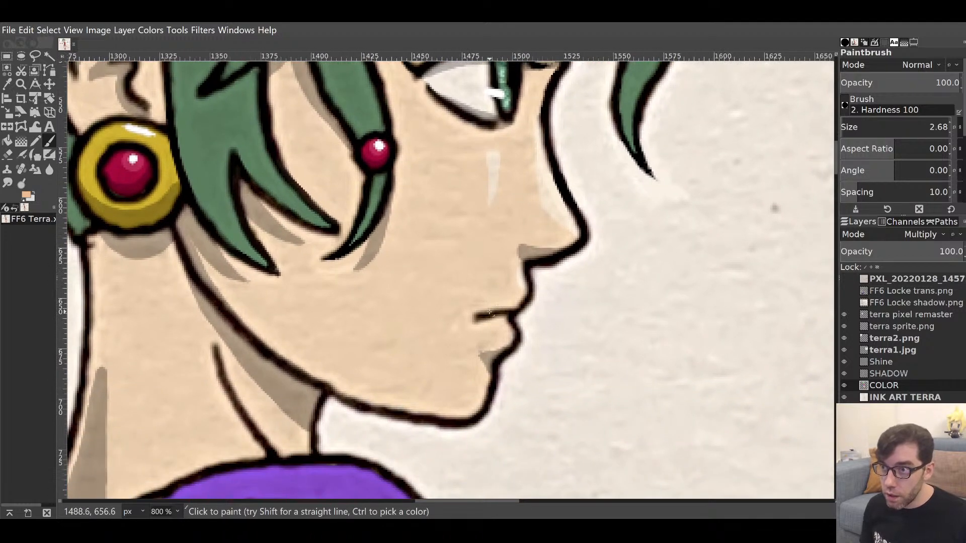
{"action": "mouse_move", "coordinate": [482, 314]}
{"action": "left_mouse_down"}
{"action": "mouse_move", "coordinate": [523, 294]}
{"action": "mouse_move", "coordinate": [479, 315]}
{"action": "mouse_move", "coordinate": [522, 294]}
{"action": "left_mouse_up"}
{"action": "mouse_move", "coordinate": [482, 328]}
{"action": "left_mouse_down"}
{"action": "mouse_move", "coordinate": [508, 335]}
{"action": "mouse_move", "coordinate": [493, 321]}
{"action": "mouse_move", "coordinate": [512, 324]}
{"action": "mouse_move", "coordinate": [481, 431]}
{"action": "mouse_move", "coordinate": [483, 401]}
{"action": "mouse_move", "coordinate": [494, 391]}
{"action": "mouse_move", "coordinate": [464, 399]}
{"action": "mouse_move", "coordinate": [479, 390]}
{"action": "mouse_move", "coordinate": [468, 404]}
{"action": "mouse_move", "coordinate": [503, 415]}
{"action": "mouse_move", "coordinate": [492, 422]}
{"action": "left_mouse_up"}
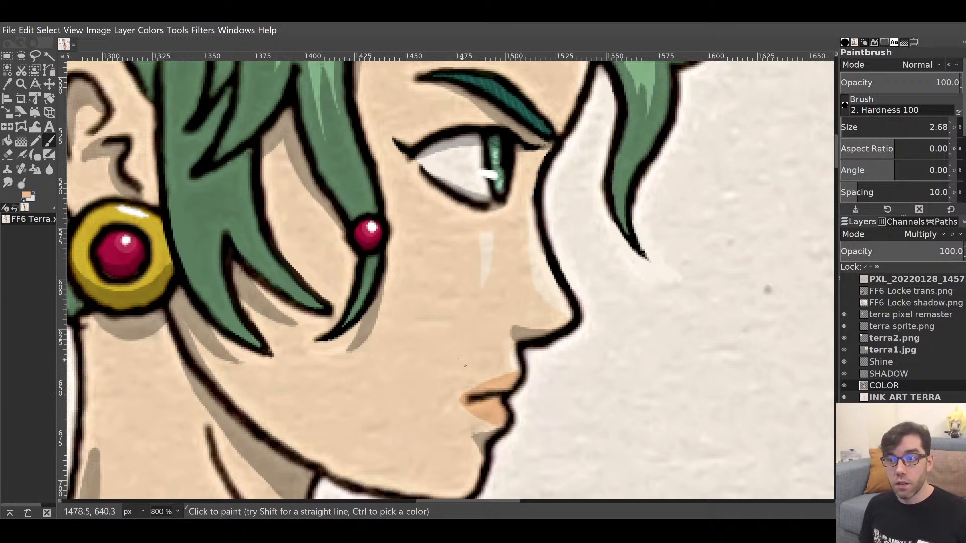
Cover the orange upper lip with skin tone, add a salmon-pink stroke, then take the Smudge tool.
{"action": "mouse_move", "coordinate": [457, 356]}
{"action": "left_mouse_down"}
{"action": "mouse_move", "coordinate": [412, 263]}
{"action": "mouse_move", "coordinate": [347, 349]}
{"action": "mouse_move", "coordinate": [425, 302]}
{"action": "mouse_move", "coordinate": [416, 287]}
{"action": "left_mouse_up"}
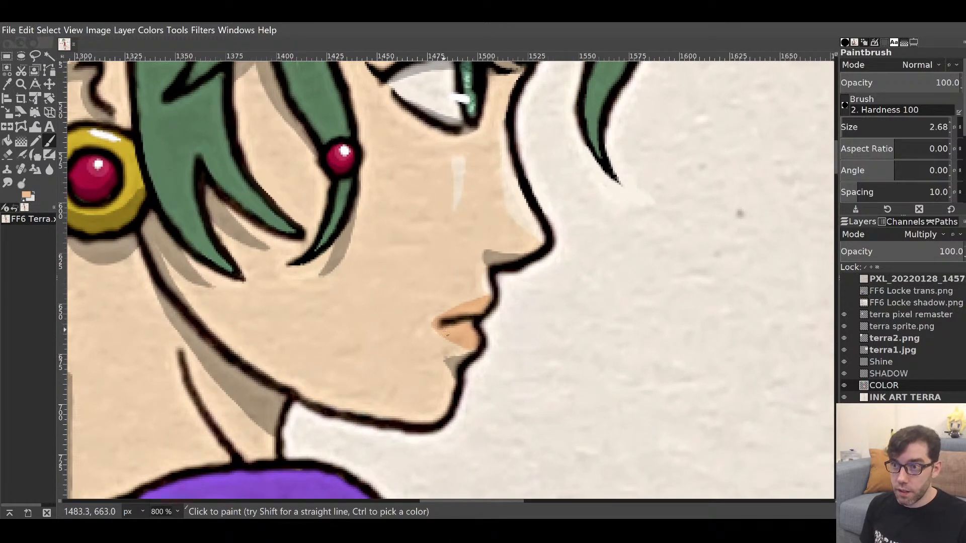
{"action": "left_click", "coordinate": [437, 293], "text": "ctrl"}
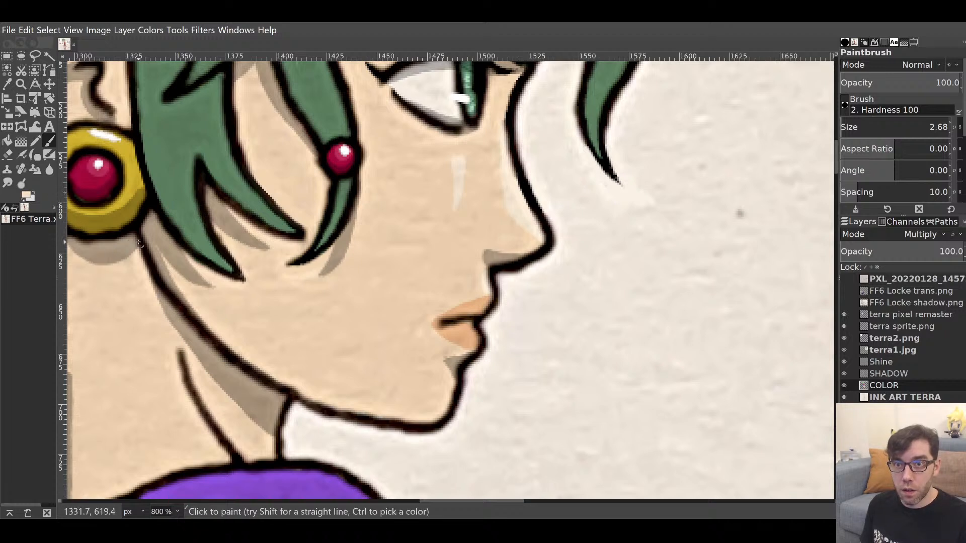
{"action": "left_click_drag", "start_coordinate": [440, 320], "coordinate": [496, 303]}
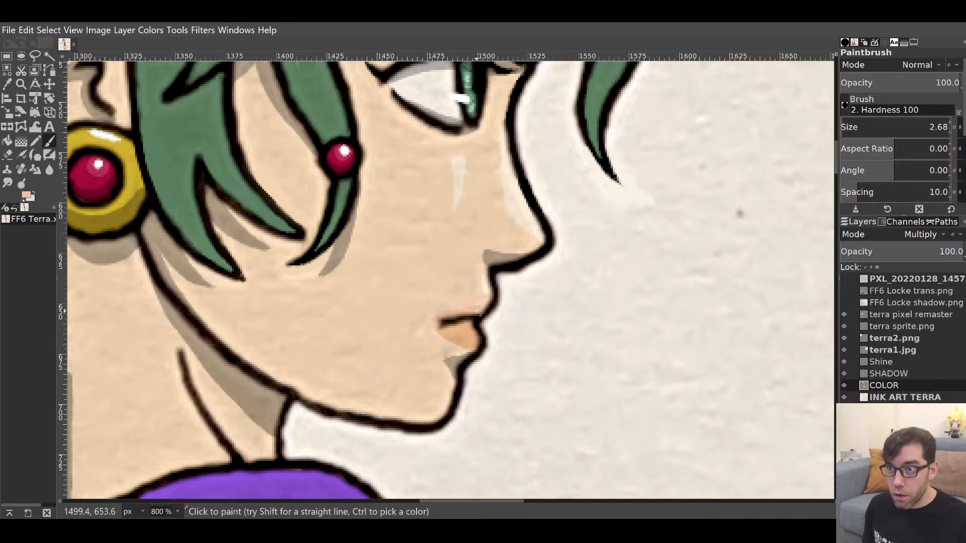
{"action": "mouse_move", "coordinate": [477, 310]}
{"action": "left_mouse_down"}
{"action": "mouse_move", "coordinate": [476, 299]}
{"action": "mouse_move", "coordinate": [435, 316]}
{"action": "left_mouse_up"}
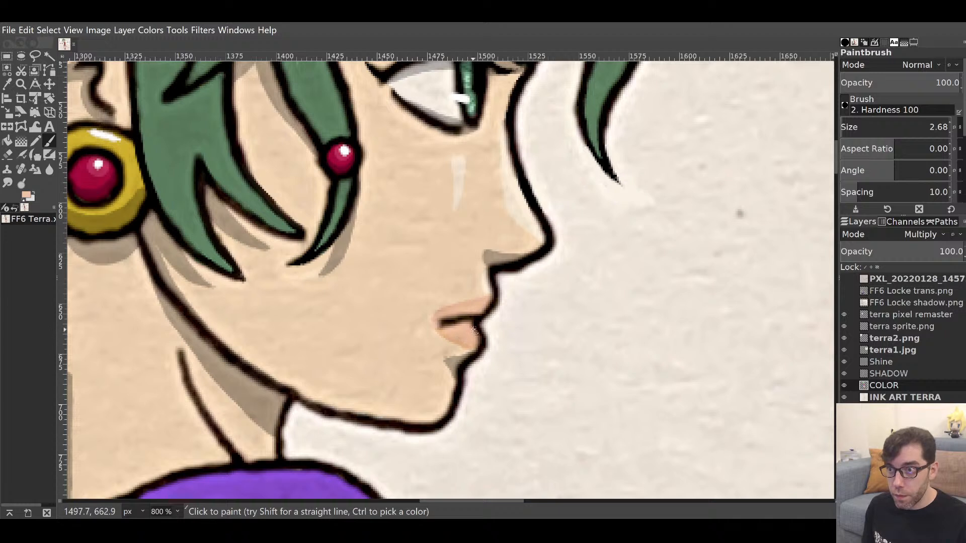
{"action": "left_click", "coordinate": [428, 334], "text": "ctrl"}
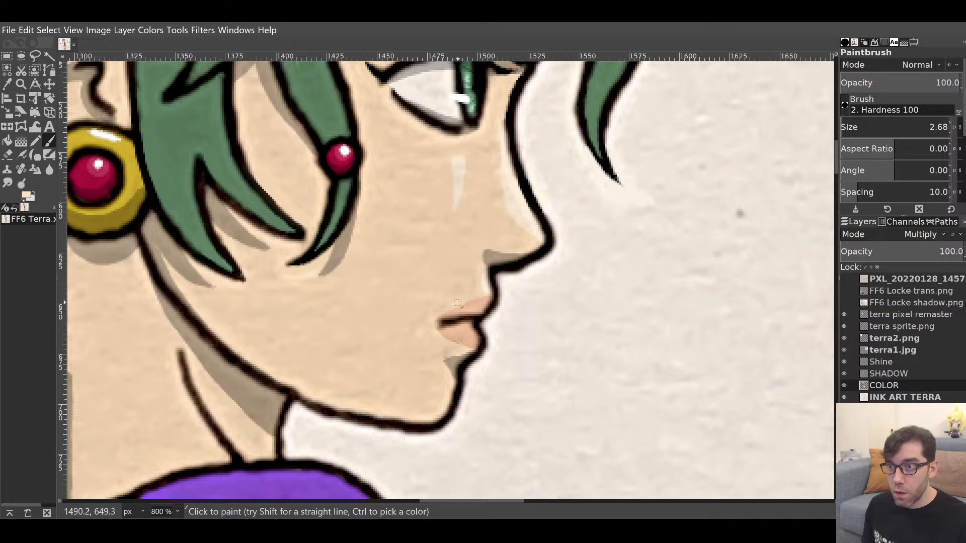
{"action": "left_click", "coordinate": [7, 181]}
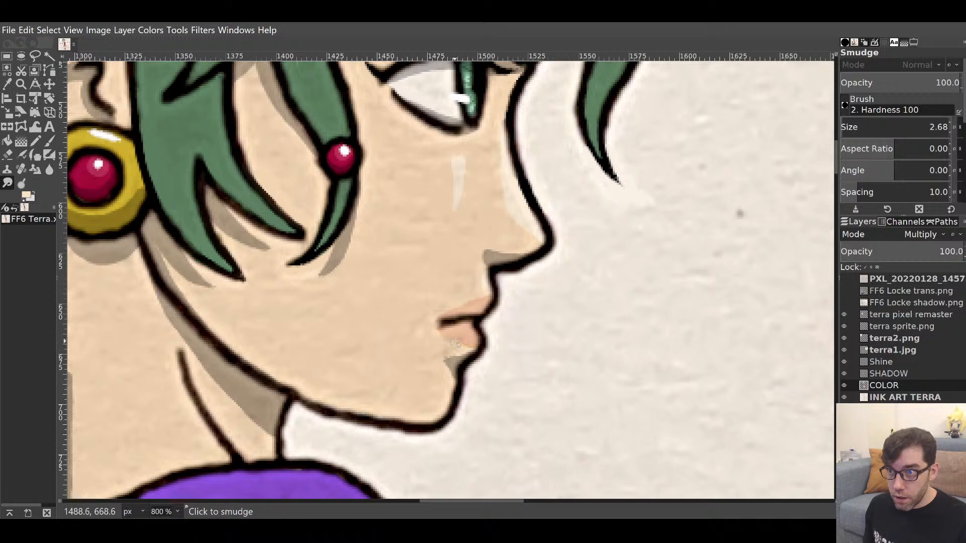
Blend the lower lip colour, then pan out to view the whole Terra sheet at 100%.
{"action": "left_click_drag", "start_coordinate": [447, 336], "coordinate": [462, 348]}
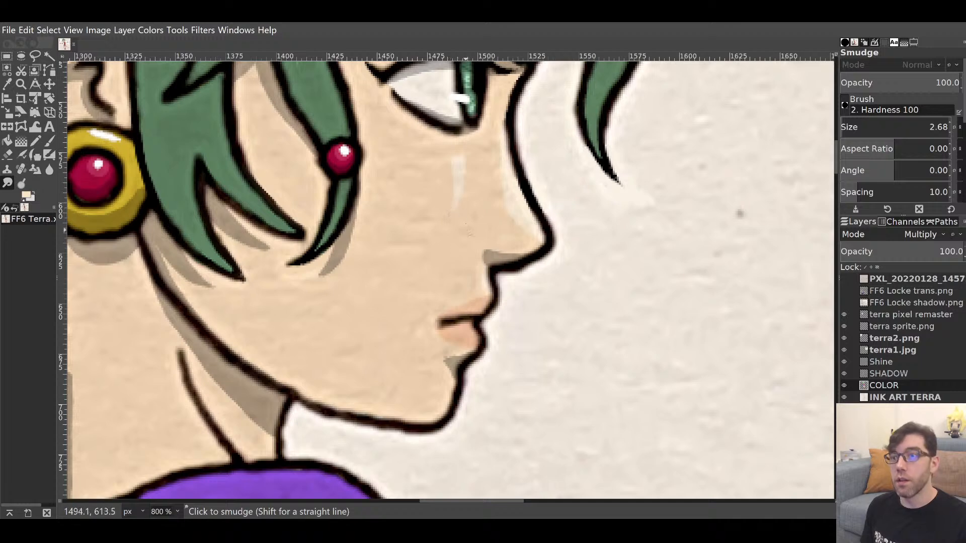
{"action": "left_click_drag", "start_coordinate": [358, 299], "coordinate": [379, 377]}
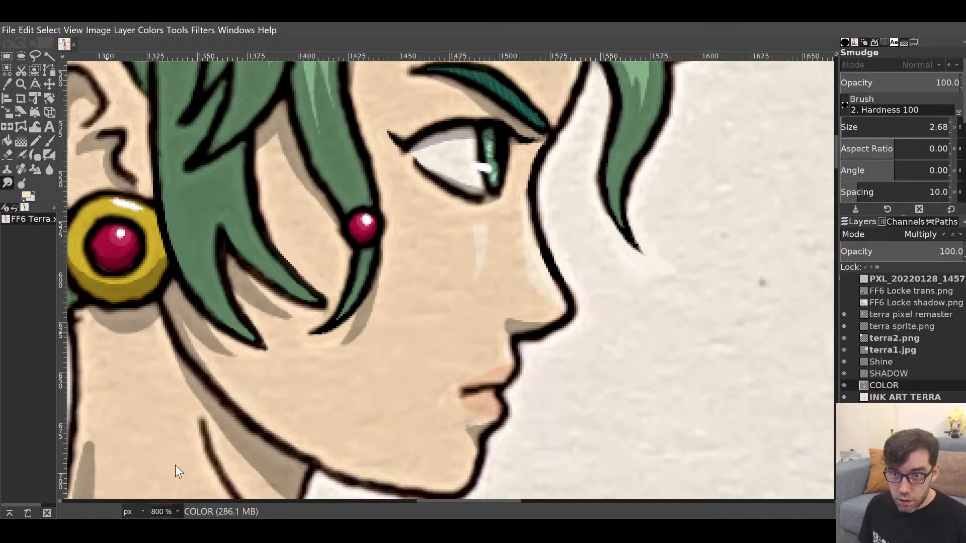
{"action": "key", "text": "1"}
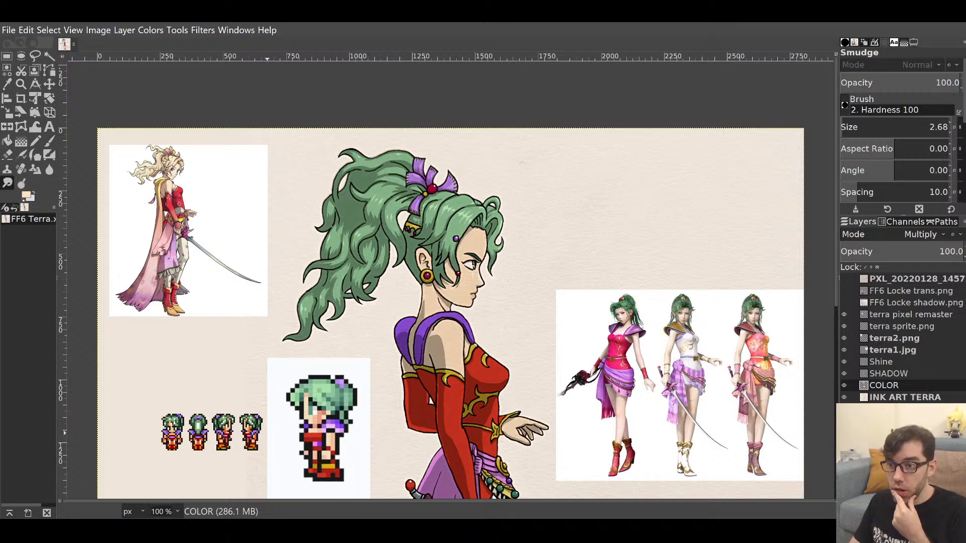
Zoom in to 200% on Terra's head and hair.
{"action": "key", "text": "m"}
{"action": "scroll", "coordinate": [551, 298], "scroll_direction": "down", "scroll_amount": 10}
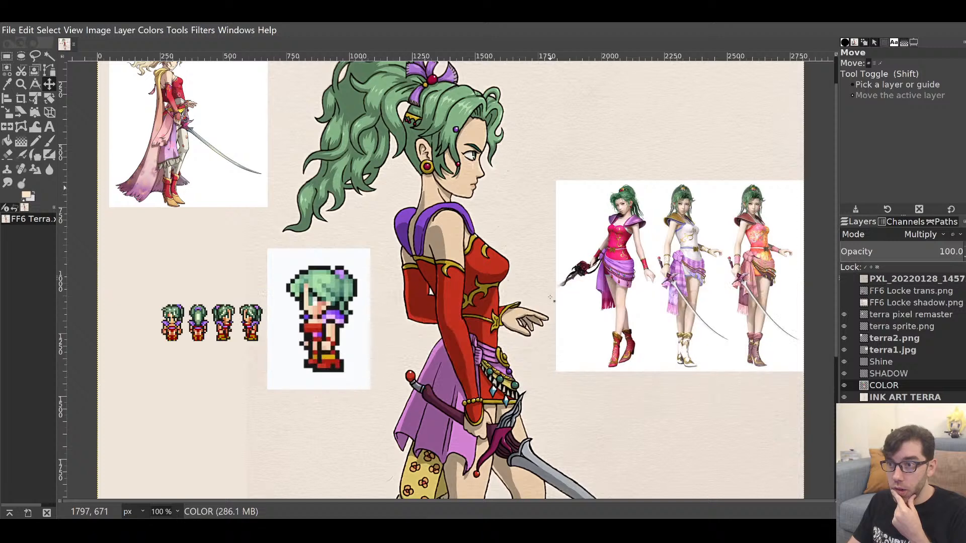
{"action": "scroll", "coordinate": [551, 298], "scroll_direction": "up", "scroll_amount": 10}
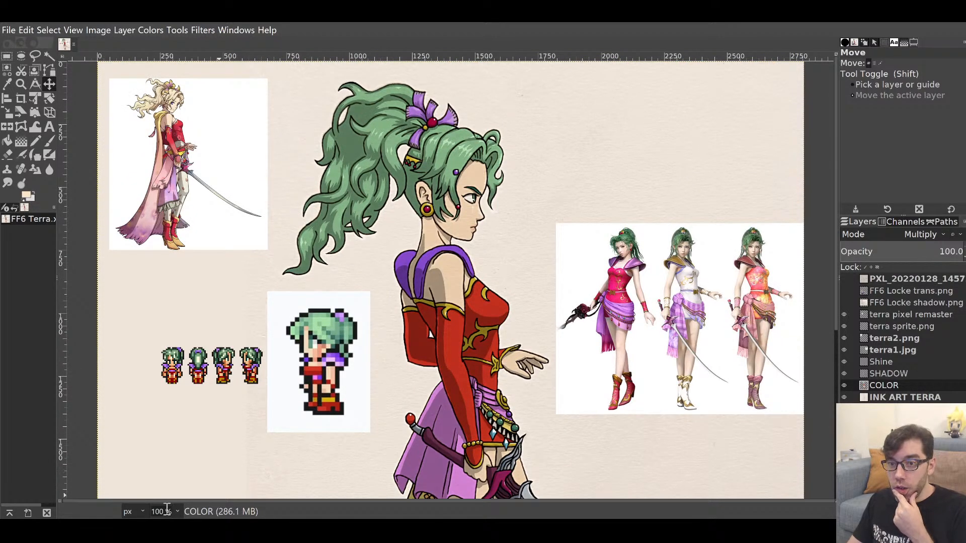
{"action": "left_click", "coordinate": [179, 438]}
{"action": "scroll", "coordinate": [225, 416], "scroll_direction": "up", "scroll_amount": 6}
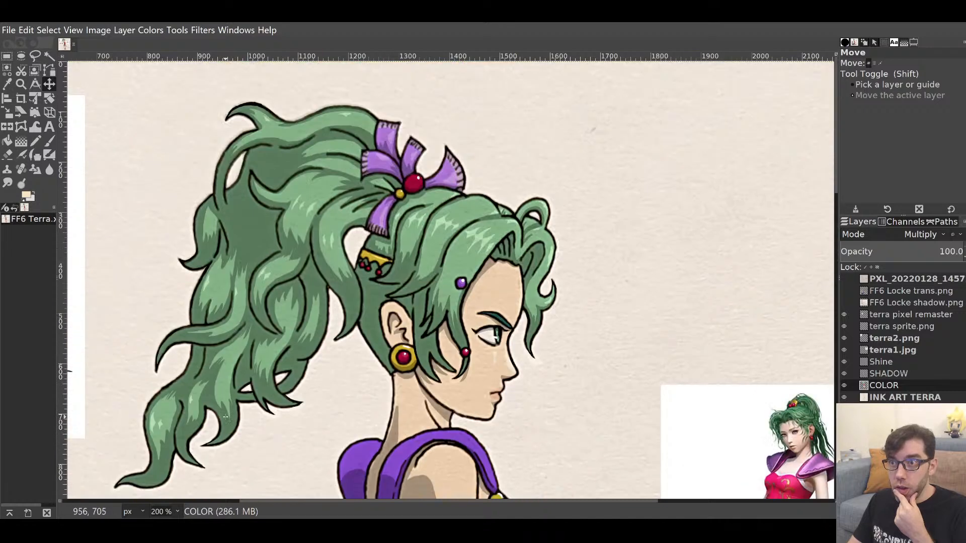
{"action": "scroll", "coordinate": [226, 417], "scroll_direction": "down", "scroll_amount": 3}
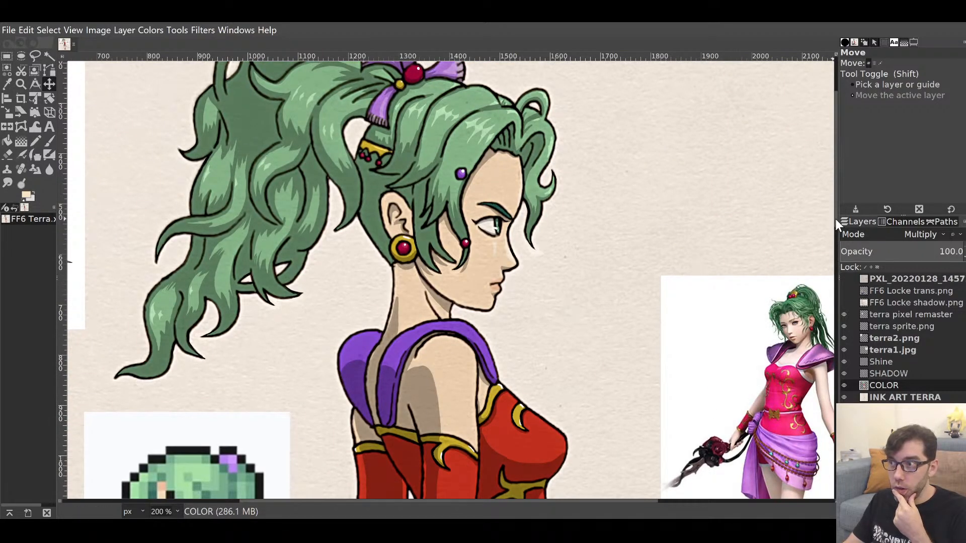
{"action": "left_click_drag", "start_coordinate": [835, 219], "coordinate": [835, 190]}
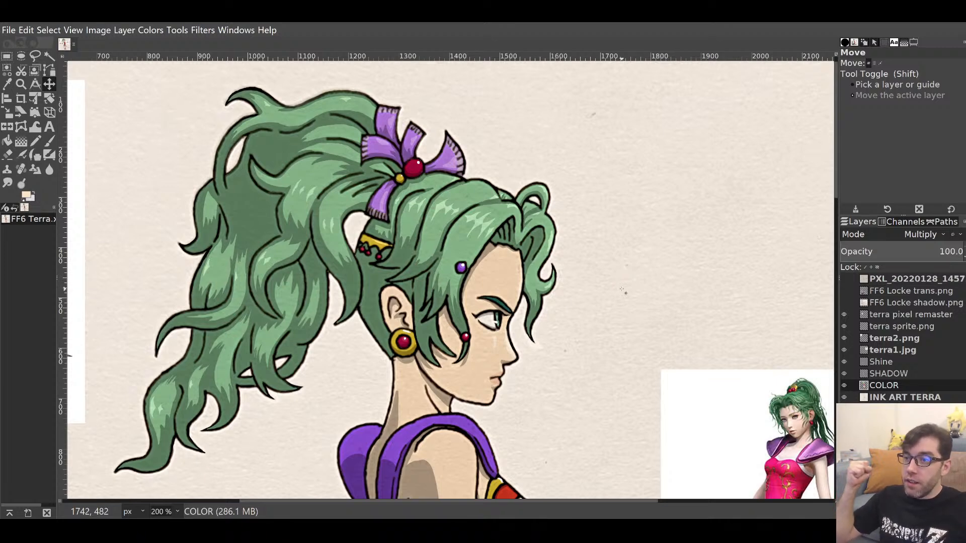
Scroll over Terra from ponytail to boots at 200%, then zoom back out to the whole figure.
{"action": "scroll", "coordinate": [623, 291], "scroll_direction": "down", "scroll_amount": 10}
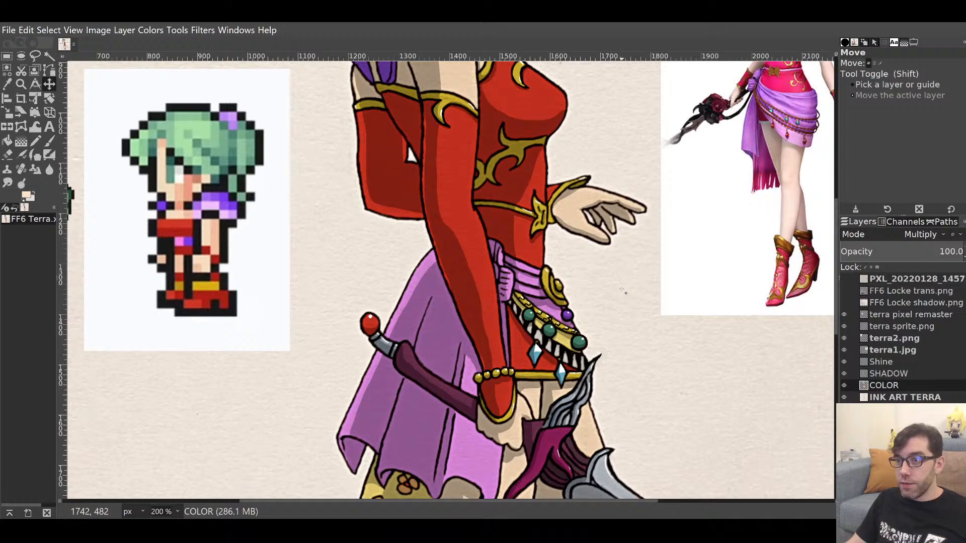
{"action": "scroll", "coordinate": [622, 291], "scroll_direction": "down", "scroll_amount": 10}
{"action": "scroll", "coordinate": [622, 290], "scroll_direction": "up", "scroll_amount": 8}
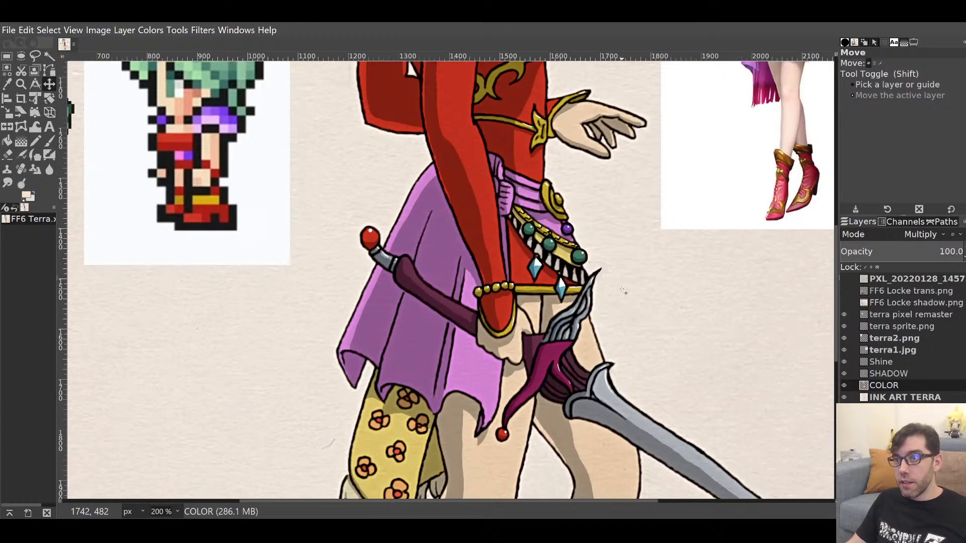
{"action": "scroll", "coordinate": [622, 291], "scroll_direction": "up", "scroll_amount": 8}
{"action": "scroll", "coordinate": [622, 290], "scroll_direction": "up", "scroll_amount": 2}
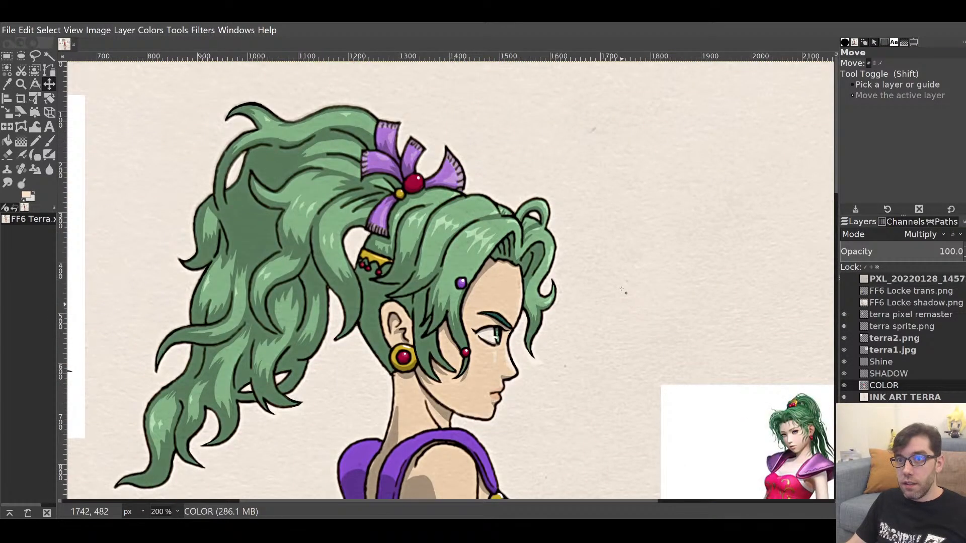
{"action": "scroll", "coordinate": [624, 292], "scroll_direction": "down", "scroll_amount": 2}
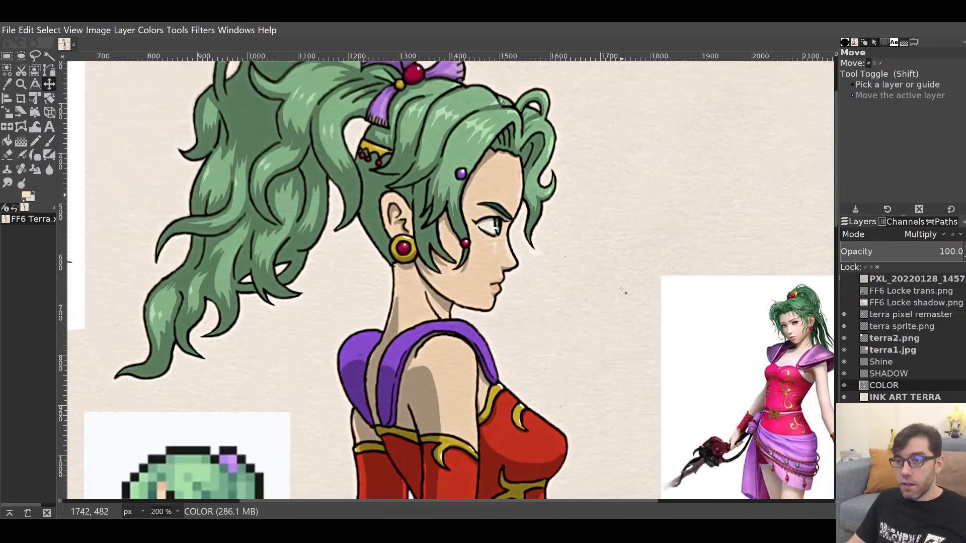
{"action": "scroll", "coordinate": [623, 292], "scroll_direction": "up", "scroll_amount": 2}
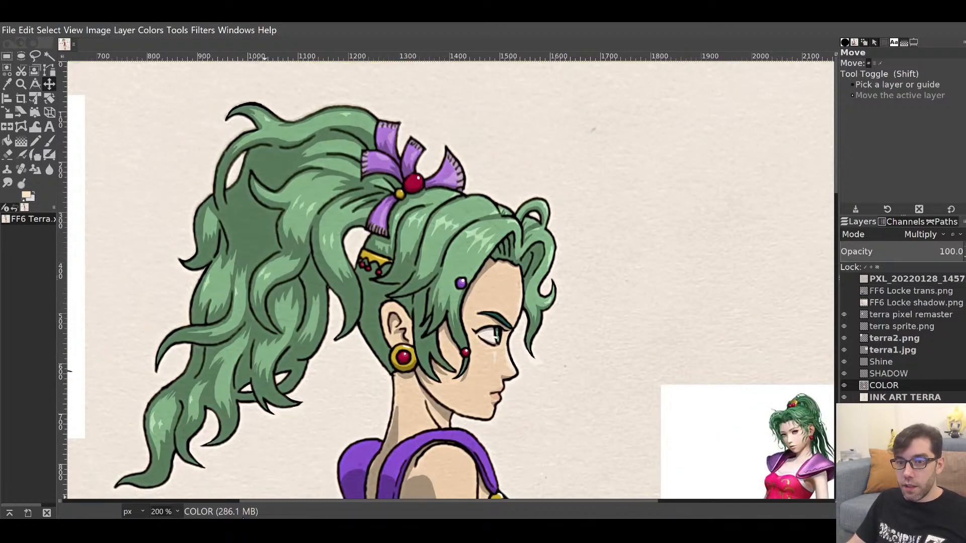
{"action": "left_click", "coordinate": [167, 460]}
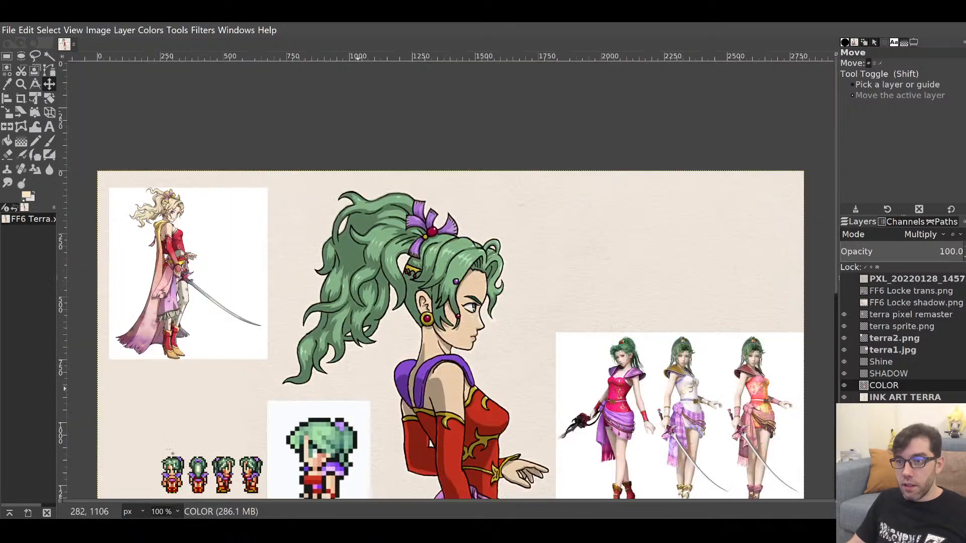
{"action": "scroll", "coordinate": [732, 336], "scroll_direction": "down", "scroll_amount": 4}
{"action": "scroll", "coordinate": [736, 340], "scroll_direction": "down", "scroll_amount": 3}
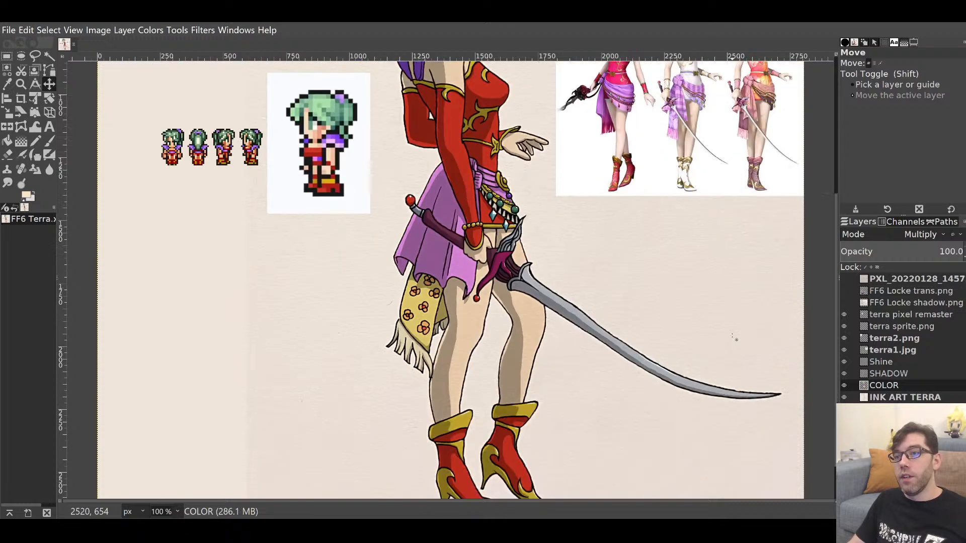
{"action": "scroll", "coordinate": [735, 339], "scroll_direction": "up", "scroll_amount": 5}
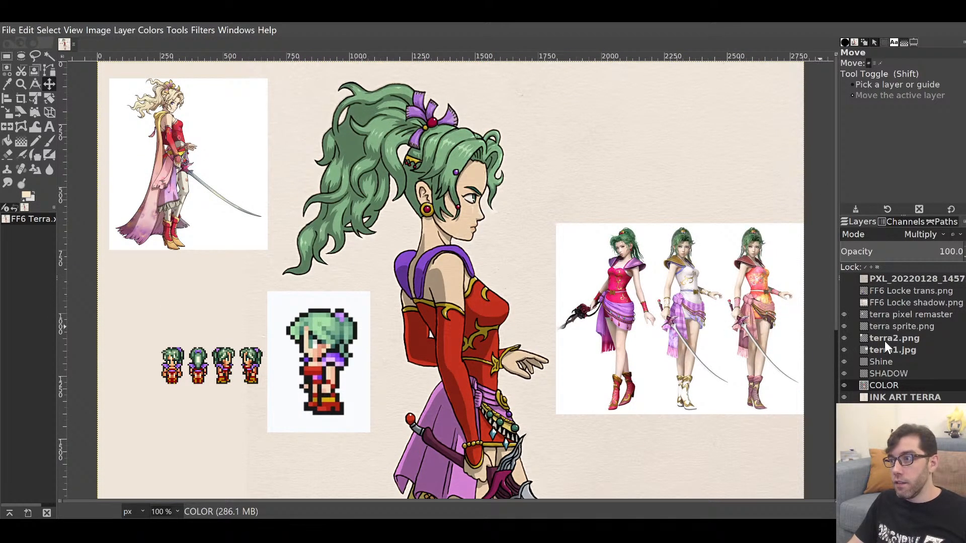
Show the coloured FF6 Locke trans.png layer while keeping the Locke shadow layer hidden.
{"action": "left_click", "coordinate": [846, 302]}
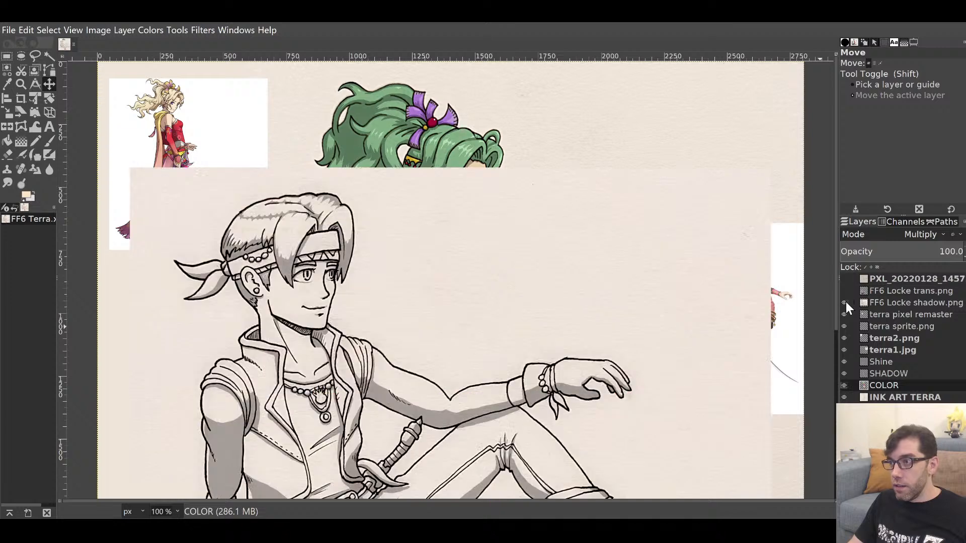
{"action": "left_click", "coordinate": [846, 302]}
{"action": "left_click", "coordinate": [844, 291]}
{"action": "scroll", "coordinate": [666, 327], "scroll_direction": "down", "scroll_amount": 3}
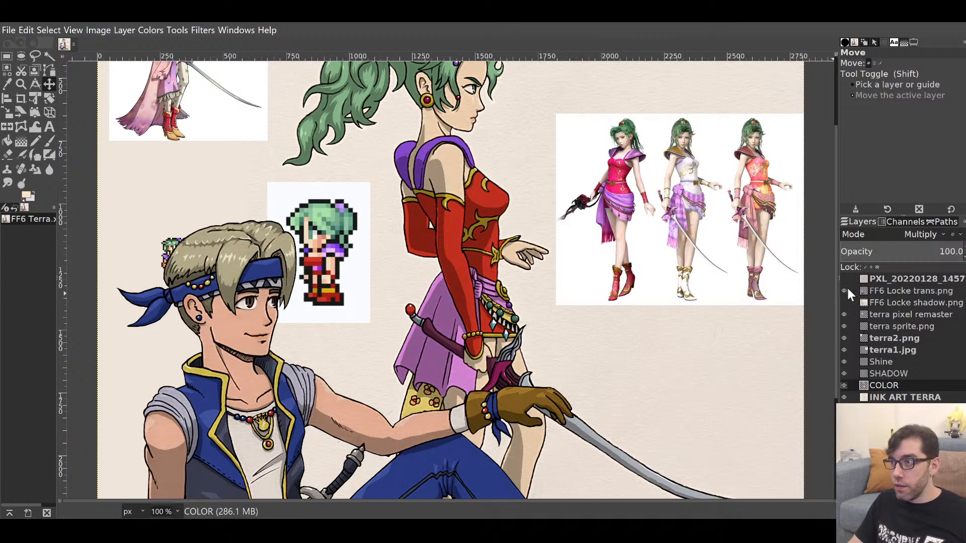
Hide the four Terra references, show Shine, zoom to 50% and reveal the Moogle sketch photo.
{"action": "left_click", "coordinate": [844, 314]}
{"action": "left_click", "coordinate": [844, 326]}
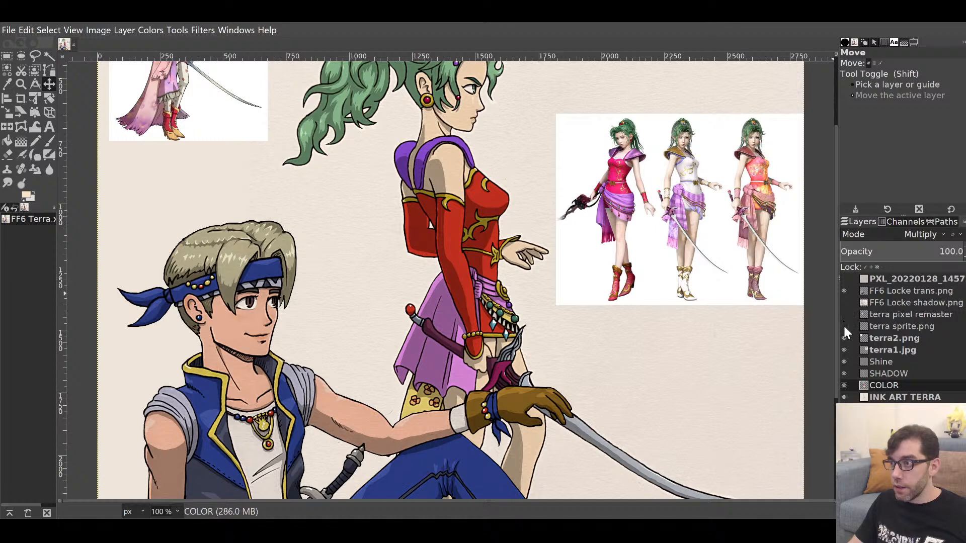
{"action": "left_click", "coordinate": [842, 337]}
{"action": "left_click", "coordinate": [841, 350]}
{"action": "left_click", "coordinate": [844, 361]}
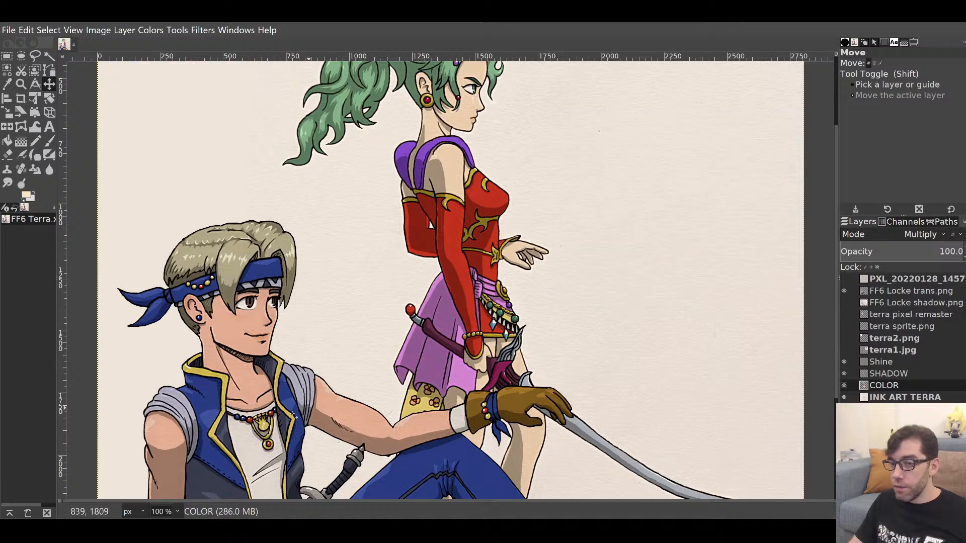
{"action": "left_click", "coordinate": [171, 465]}
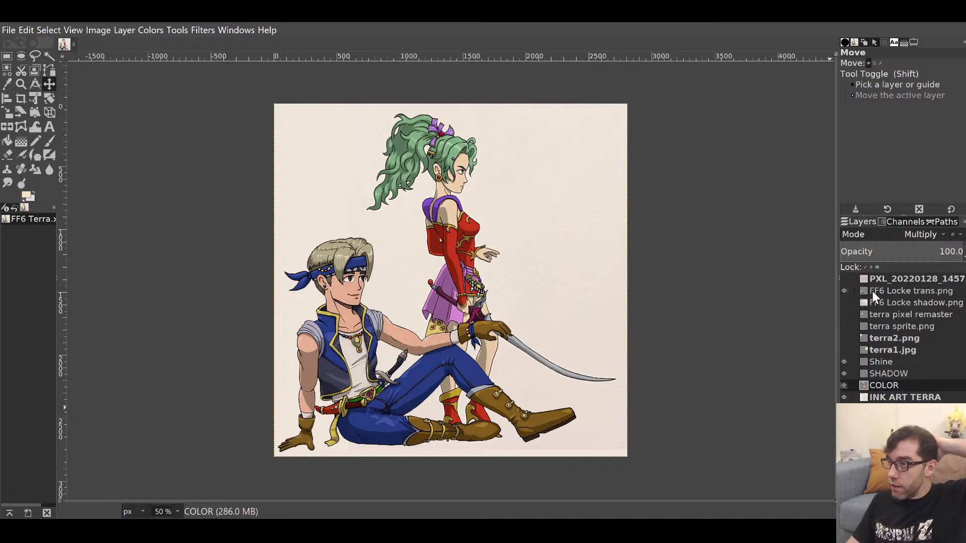
{"action": "left_click", "coordinate": [844, 279]}
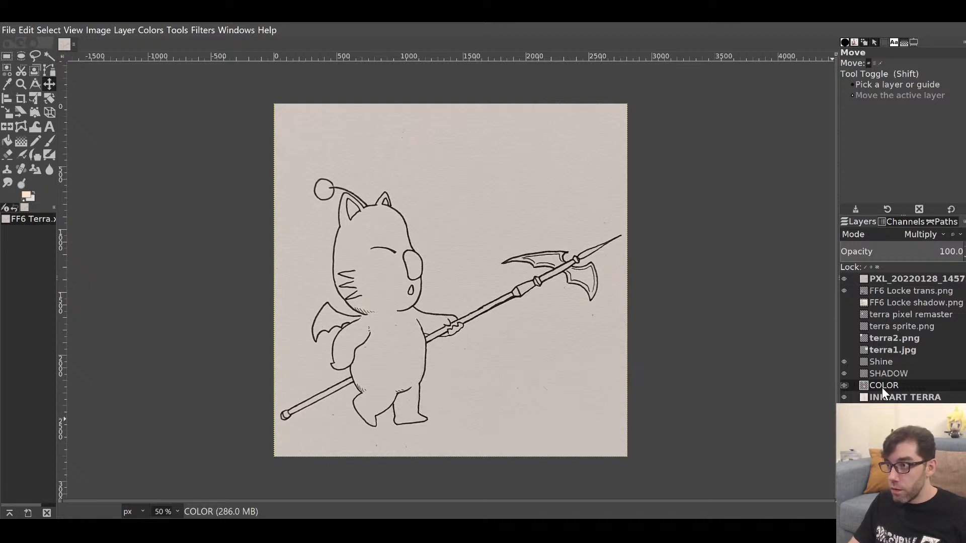
Move the Moogle photo layer below Locke, scale it to 3152 × 2373, and hide Locke.
{"action": "left_click", "coordinate": [886, 277]}
{"action": "mouse_move", "coordinate": [886, 277]}
{"action": "left_mouse_down"}
{"action": "mouse_move", "coordinate": [886, 304]}
{"action": "mouse_move", "coordinate": [887, 289]}
{"action": "left_mouse_up"}
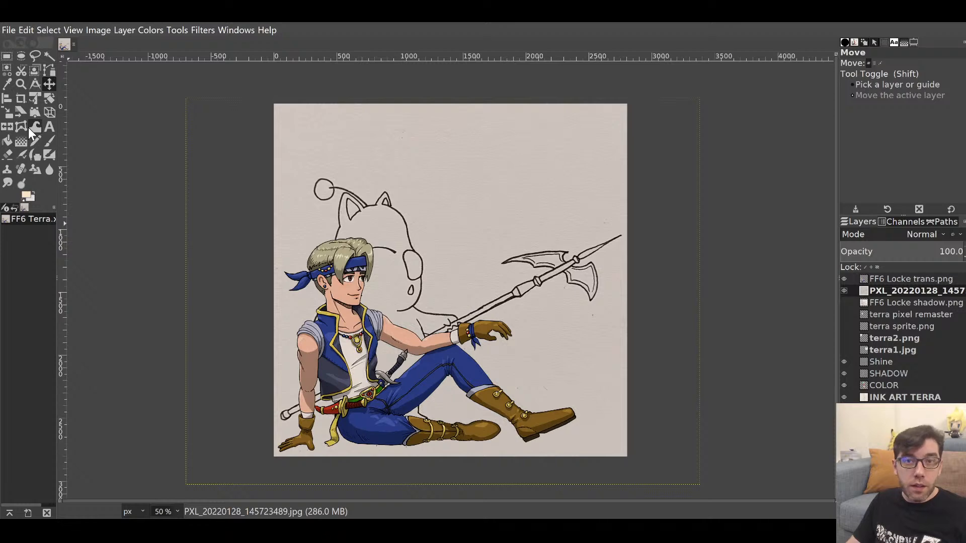
{"action": "left_click", "coordinate": [9, 115]}
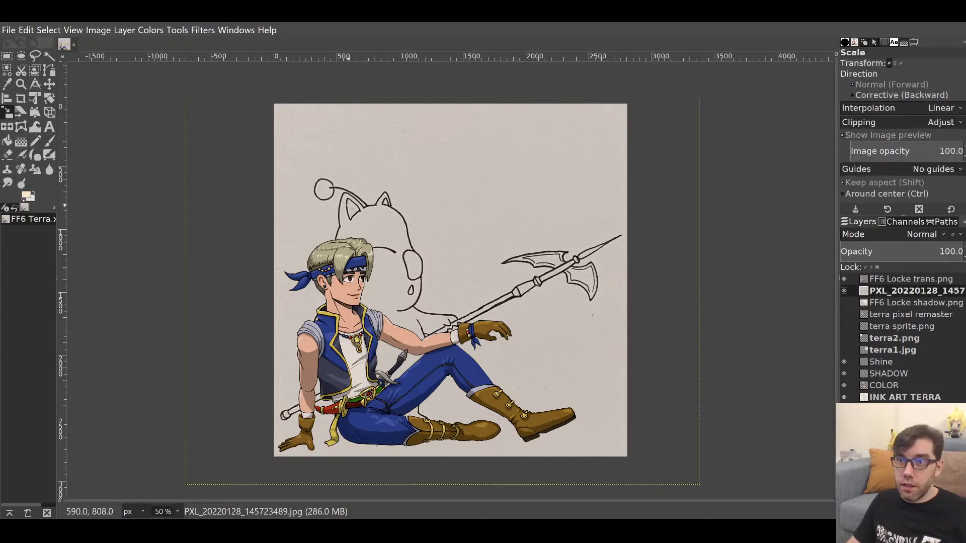
{"action": "left_click", "coordinate": [409, 248]}
{"action": "left_click_drag", "start_coordinate": [410, 248], "coordinate": [456, 301]}
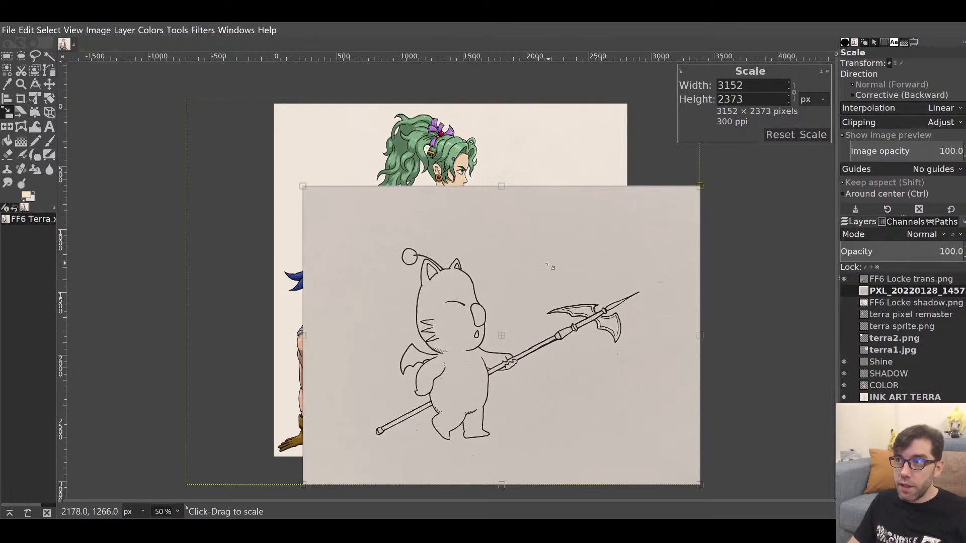
{"action": "left_click", "coordinate": [814, 135]}
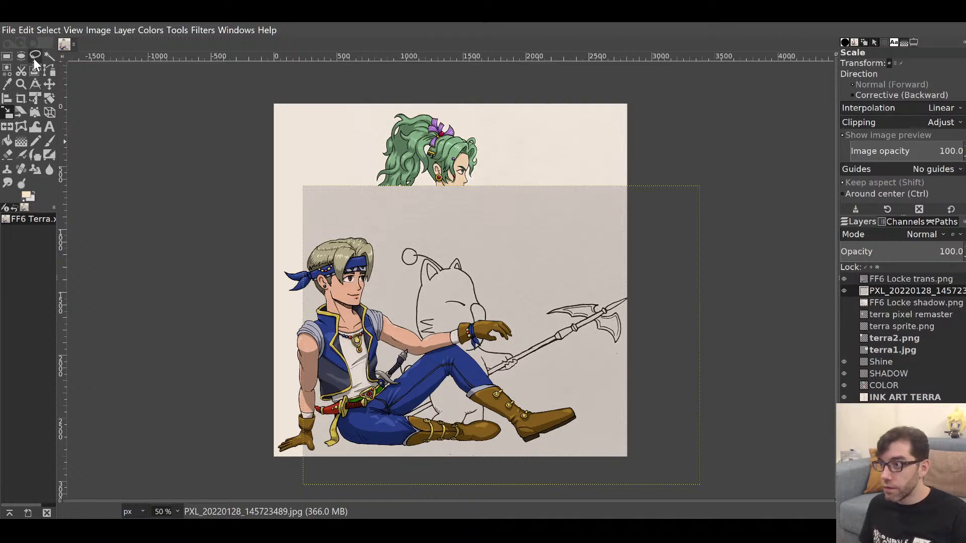
{"action": "key", "text": "s"}
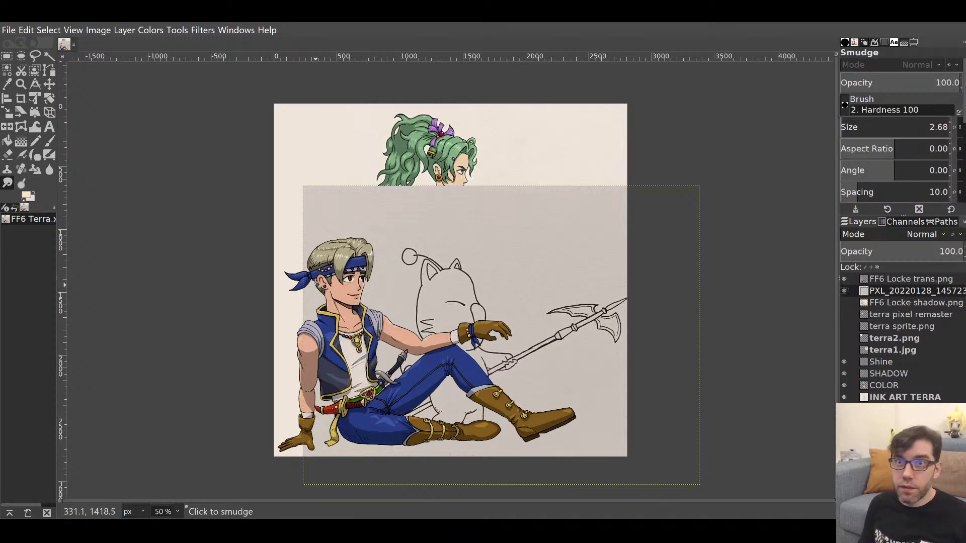
{"action": "left_click", "coordinate": [844, 278]}
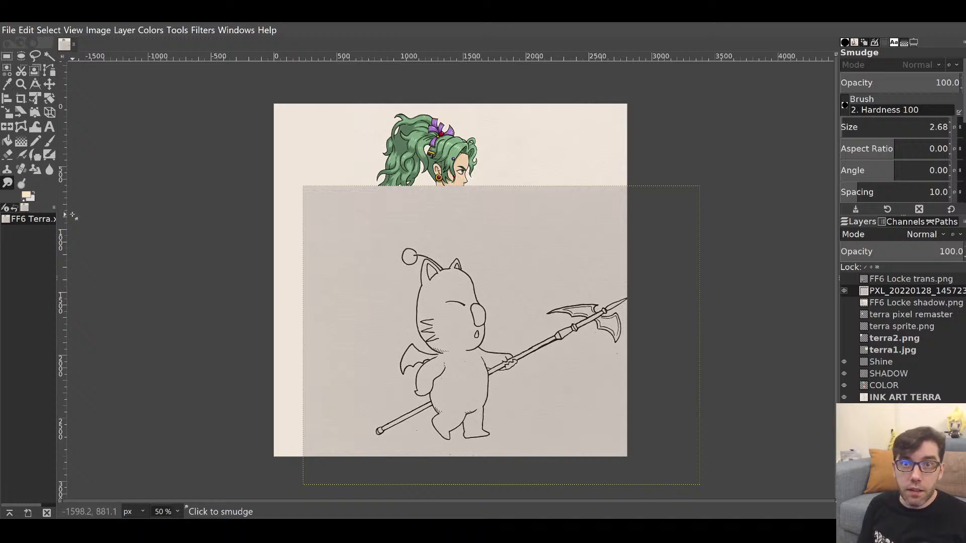
Lasso around the moogle and its staff, invert the selection and delete the surrounding paper.
{"action": "left_click", "coordinate": [35, 56]}
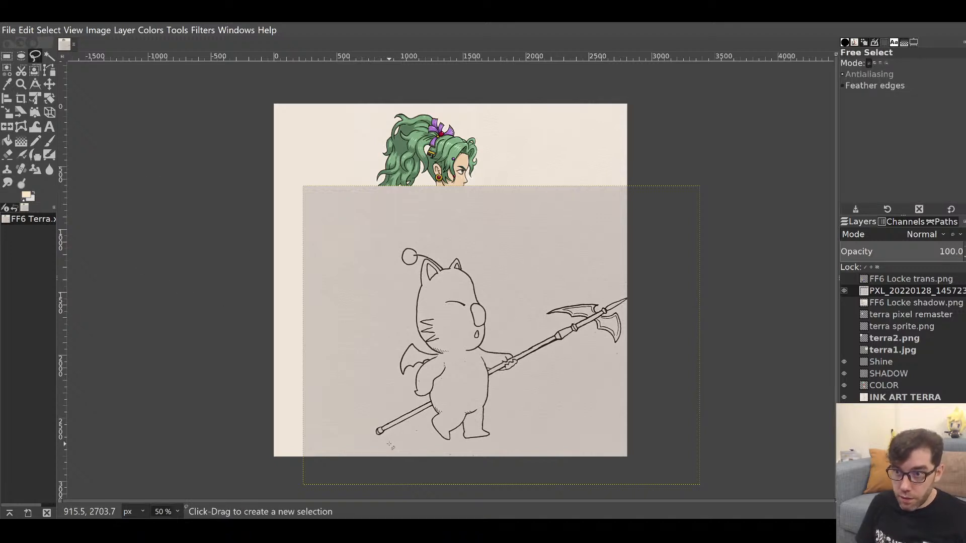
{"action": "mouse_move", "coordinate": [388, 440]}
{"action": "left_mouse_down"}
{"action": "mouse_move", "coordinate": [362, 430]}
{"action": "mouse_move", "coordinate": [373, 414]}
{"action": "mouse_move", "coordinate": [406, 399]}
{"action": "mouse_move", "coordinate": [389, 358]}
{"action": "mouse_move", "coordinate": [410, 331]}
{"action": "left_mouse_up"}
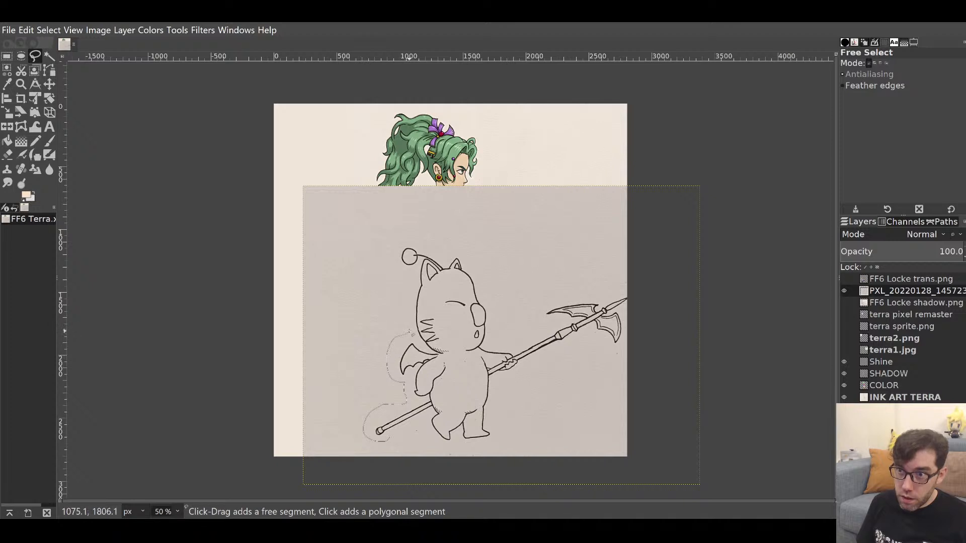
{"action": "mouse_move", "coordinate": [414, 280]}
{"action": "left_mouse_down"}
{"action": "mouse_move", "coordinate": [389, 255]}
{"action": "mouse_move", "coordinate": [408, 235]}
{"action": "mouse_move", "coordinate": [451, 257]}
{"action": "left_mouse_up"}
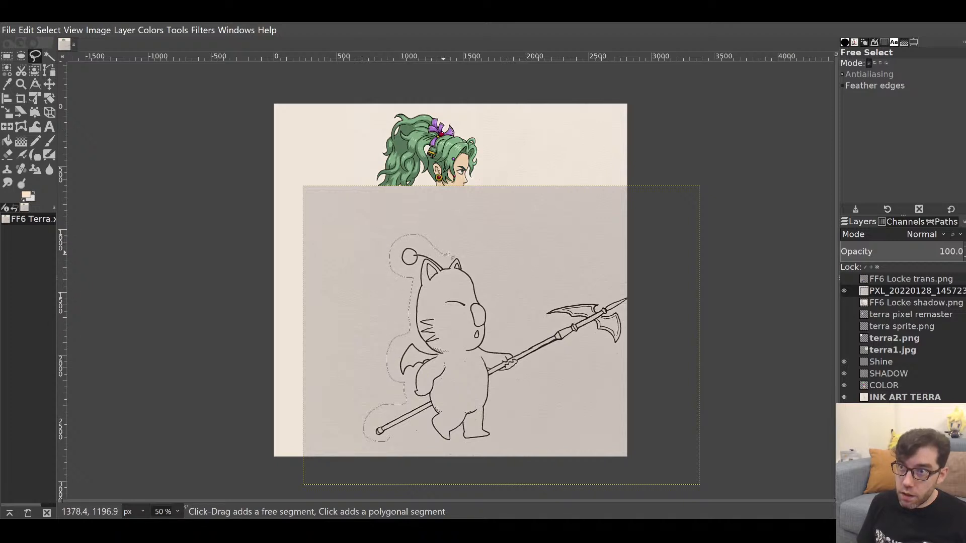
{"action": "mouse_move", "coordinate": [495, 298]}
{"action": "left_mouse_down"}
{"action": "mouse_move", "coordinate": [497, 348]}
{"action": "mouse_move", "coordinate": [558, 322]}
{"action": "mouse_move", "coordinate": [535, 313]}
{"action": "mouse_move", "coordinate": [588, 288]}
{"action": "mouse_move", "coordinate": [637, 284]}
{"action": "mouse_move", "coordinate": [663, 305]}
{"action": "mouse_move", "coordinate": [633, 361]}
{"action": "mouse_move", "coordinate": [537, 361]}
{"action": "mouse_move", "coordinate": [507, 391]}
{"action": "mouse_move", "coordinate": [505, 414]}
{"action": "left_mouse_up"}
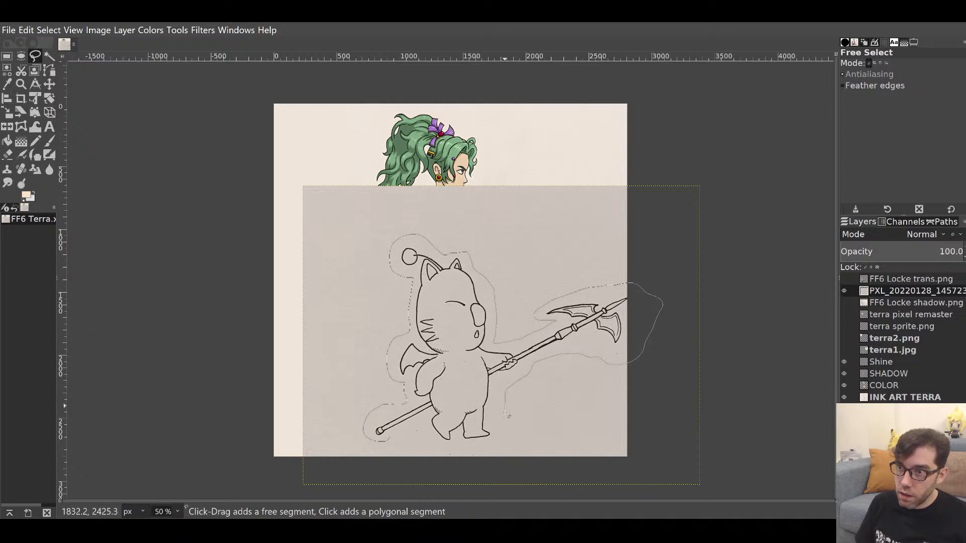
{"action": "left_click_drag", "start_coordinate": [436, 448], "coordinate": [394, 432]}
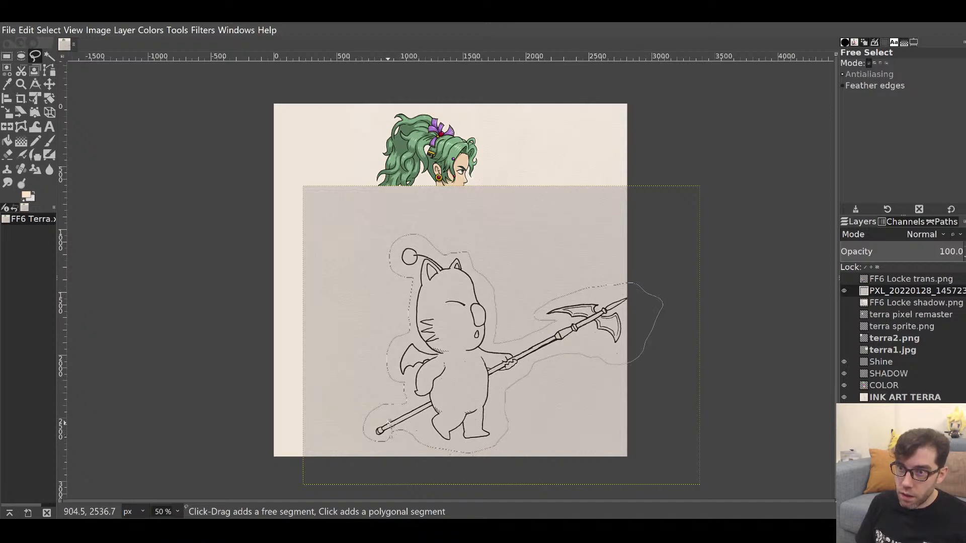
{"action": "key", "text": "Return"}
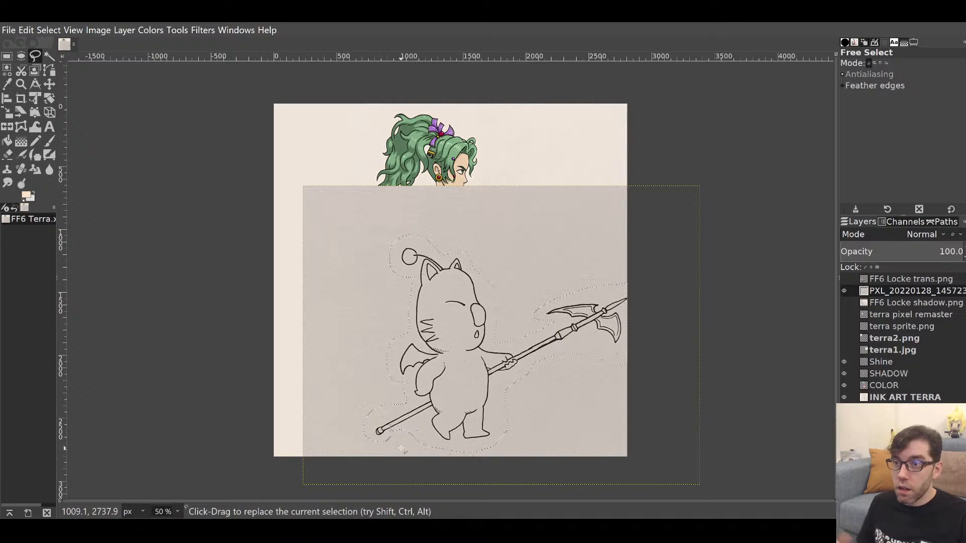
{"action": "left_click", "coordinate": [51, 31]}
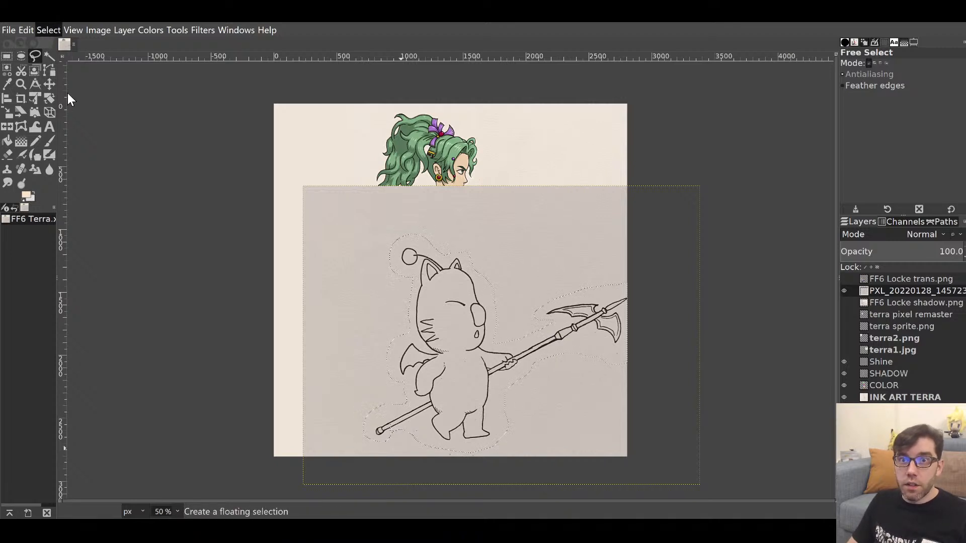
{"action": "left_click", "coordinate": [64, 76]}
{"action": "key", "text": "Delete"}
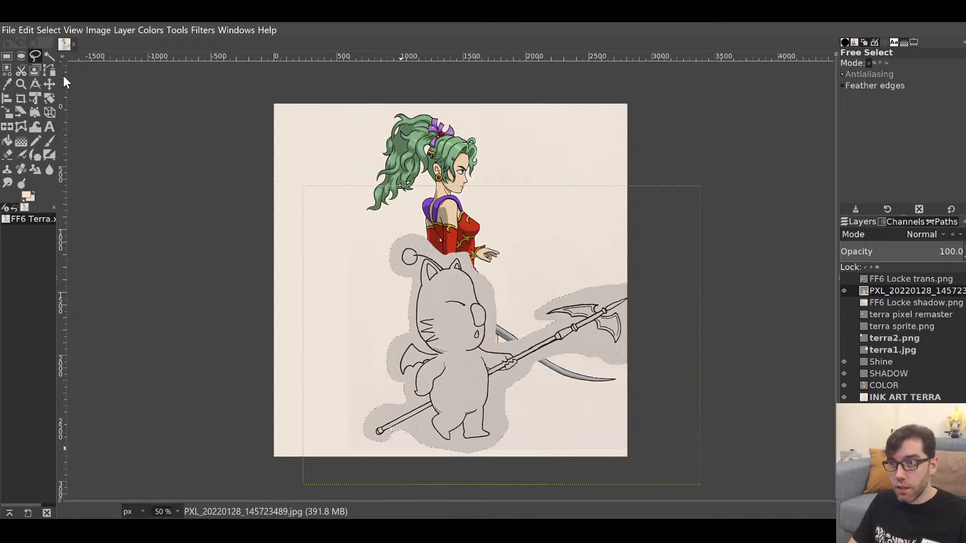
Show the Locke layer again and clear the selection.
{"action": "key", "text": "shift+s"}
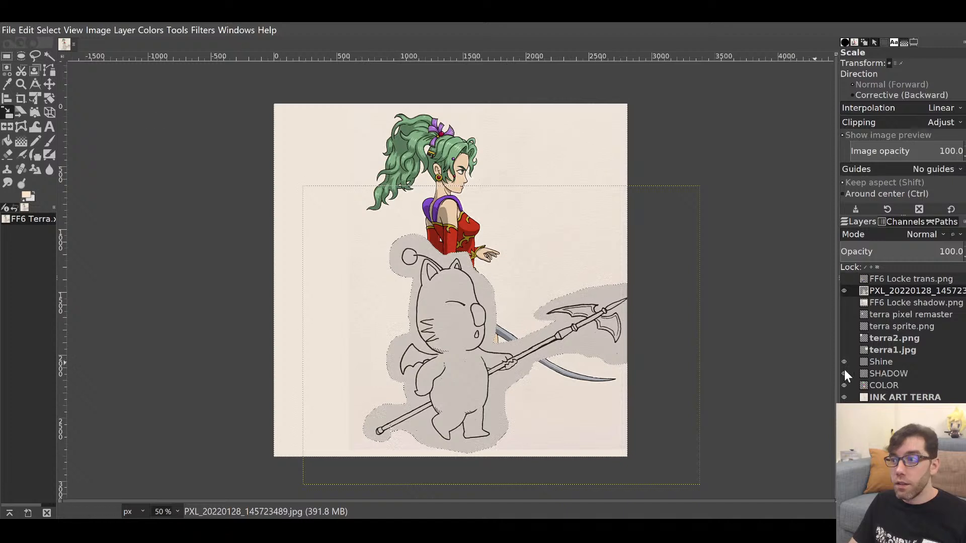
{"action": "left_click", "coordinate": [844, 278]}
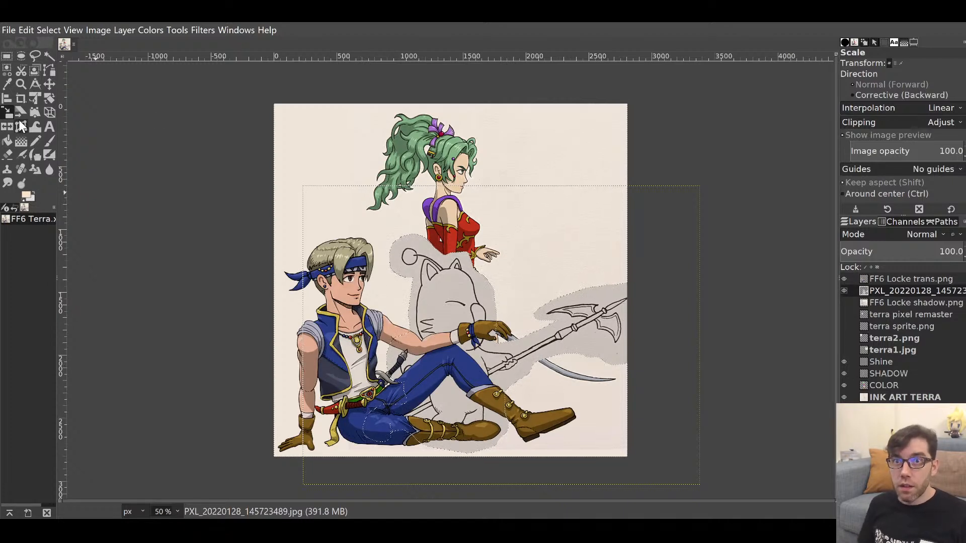
{"action": "key", "text": "f"}
{"action": "left_click", "coordinate": [48, 30]}
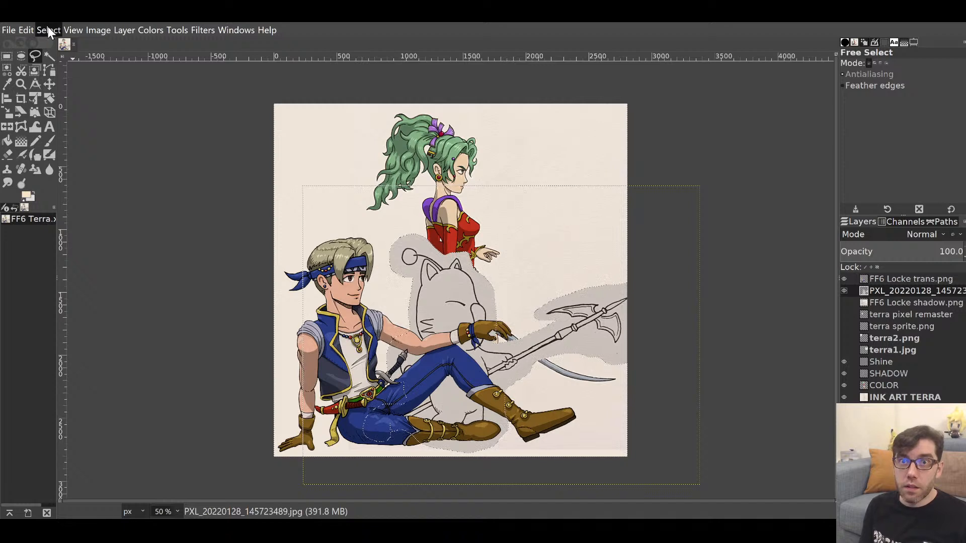
{"action": "left_click", "coordinate": [60, 59]}
Move the moogle sketch up and right, then enlarge it with the Scale tool.
{"action": "left_click", "coordinate": [51, 84]}
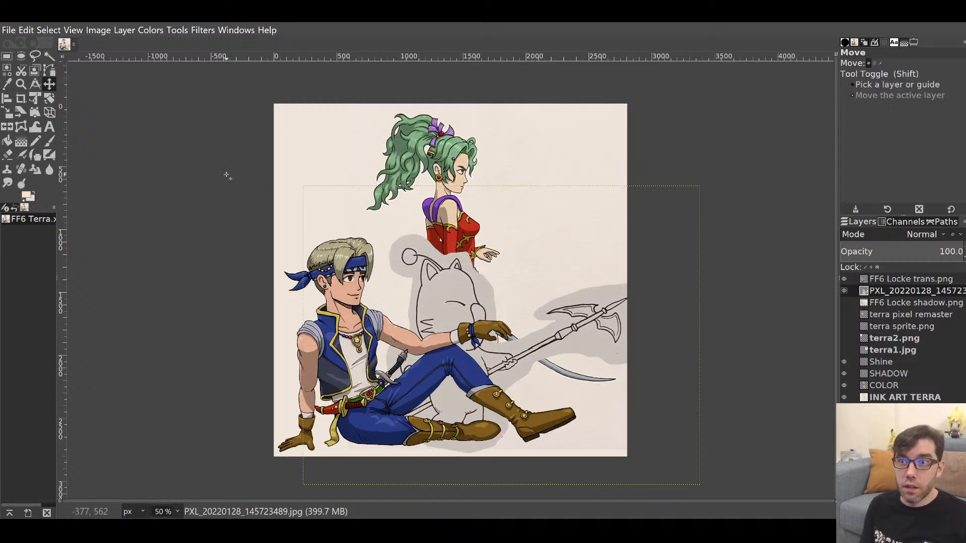
{"action": "left_click_drag", "start_coordinate": [453, 305], "coordinate": [576, 352]}
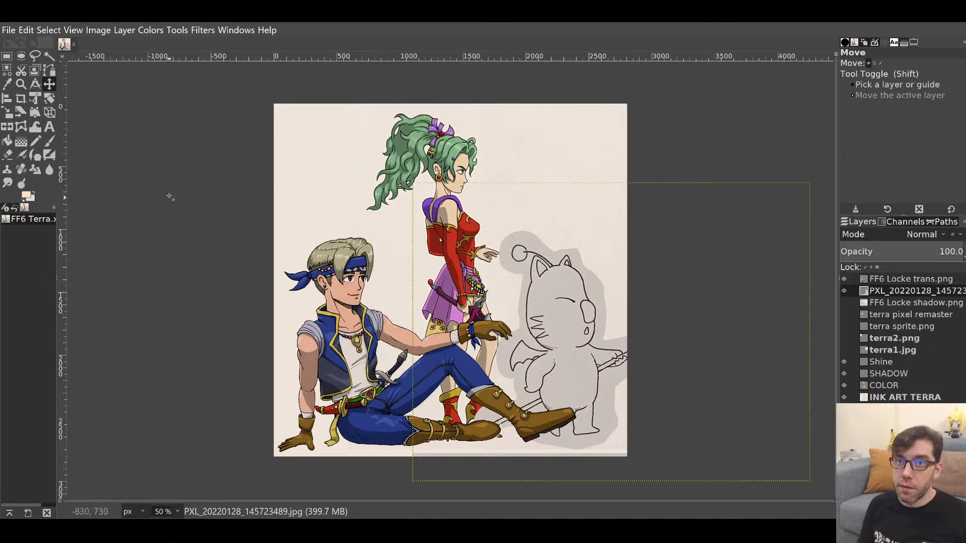
{"action": "left_click", "coordinate": [8, 112]}
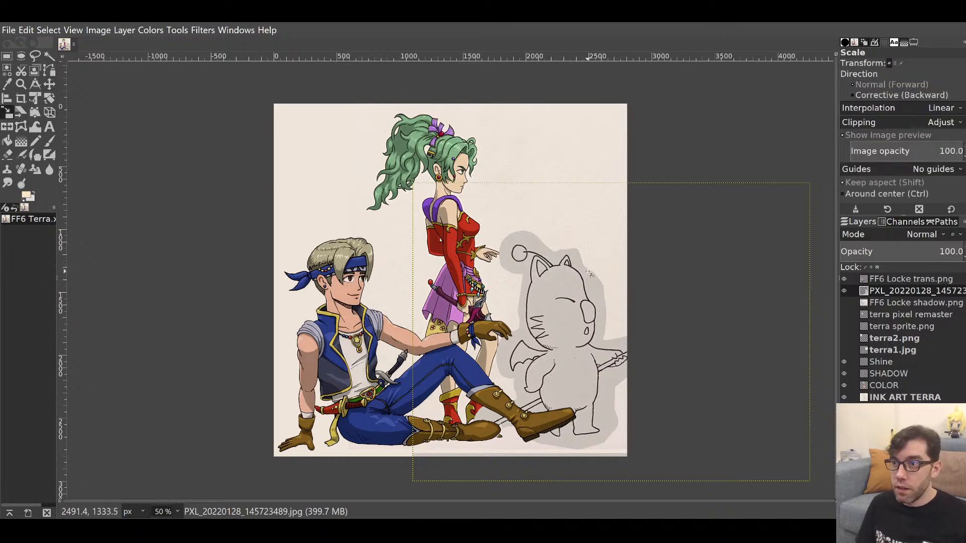
{"action": "left_click_drag", "start_coordinate": [610, 262], "coordinate": [646, 307]}
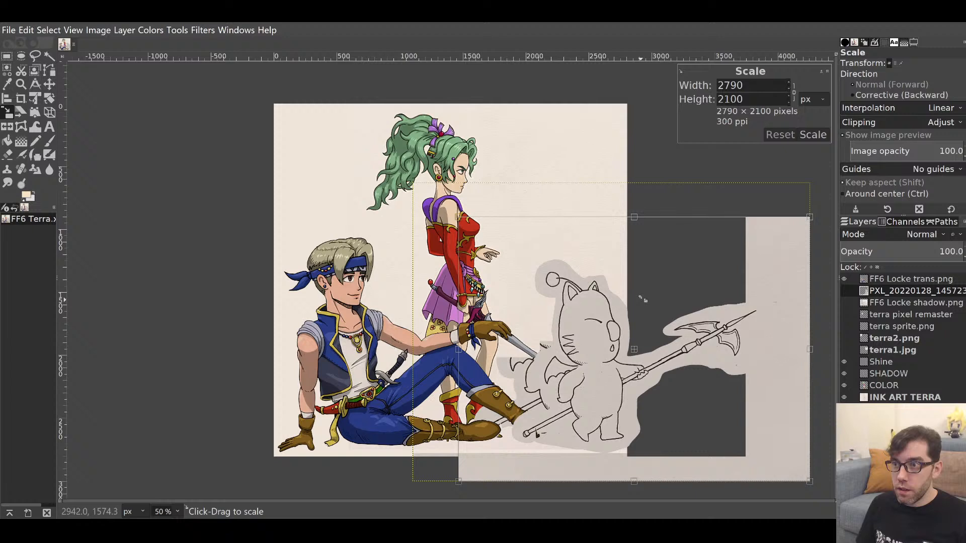
{"action": "left_click", "coordinate": [819, 137]}
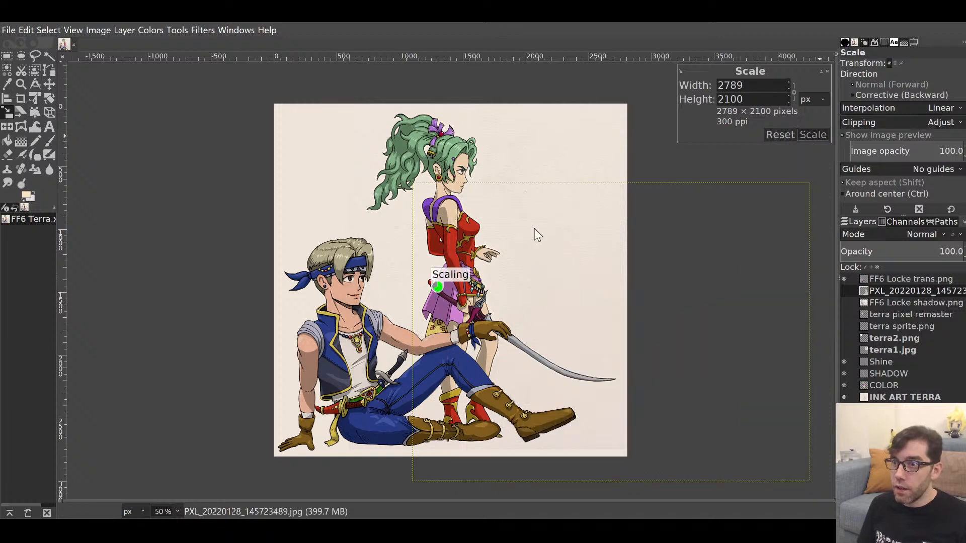
Position the moogle just beside Terra's legs.
{"action": "left_click", "coordinate": [49, 83]}
{"action": "left_click_drag", "start_coordinate": [599, 335], "coordinate": [558, 325]}
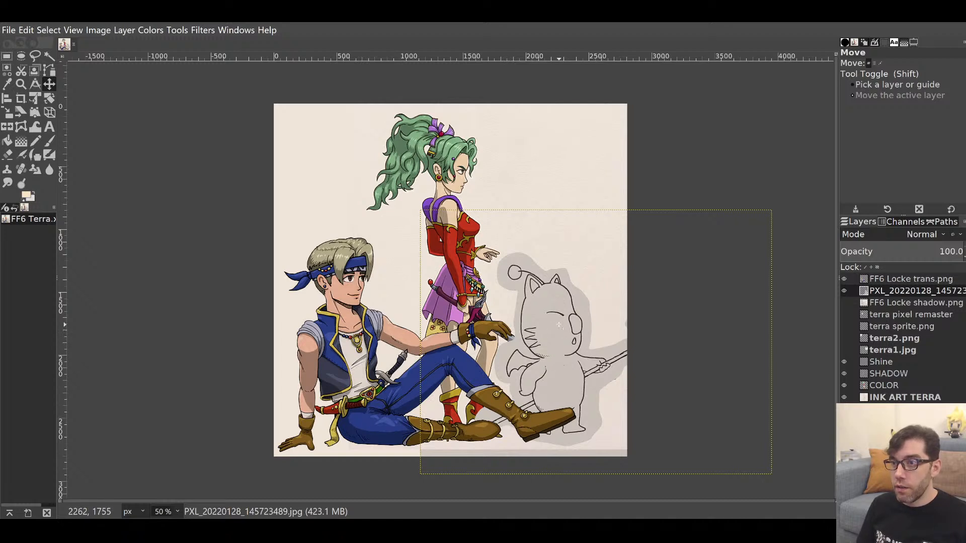
{"action": "left_click_drag", "start_coordinate": [563, 328], "coordinate": [570, 328]}
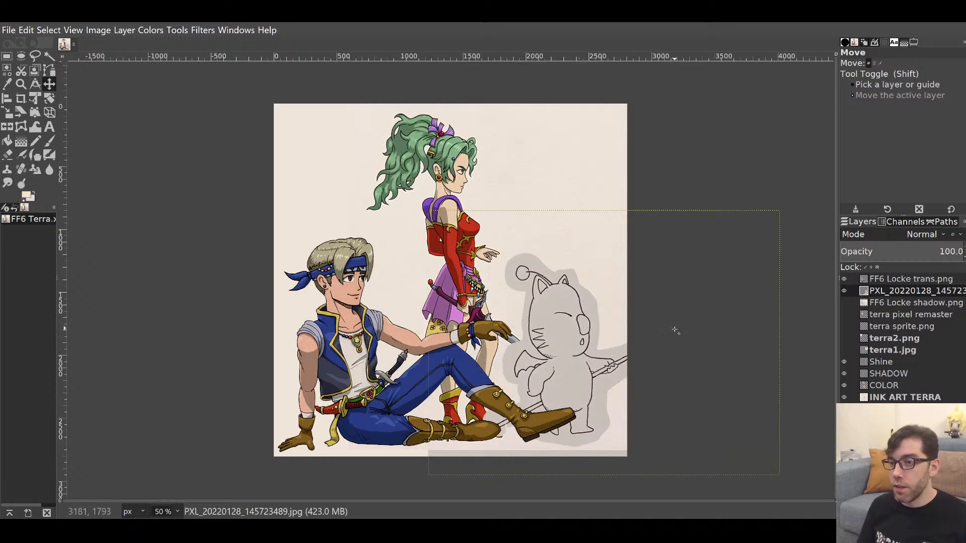
Hide the moogle and toggle Locke on and off to compare the composition.
{"action": "left_click", "coordinate": [844, 291]}
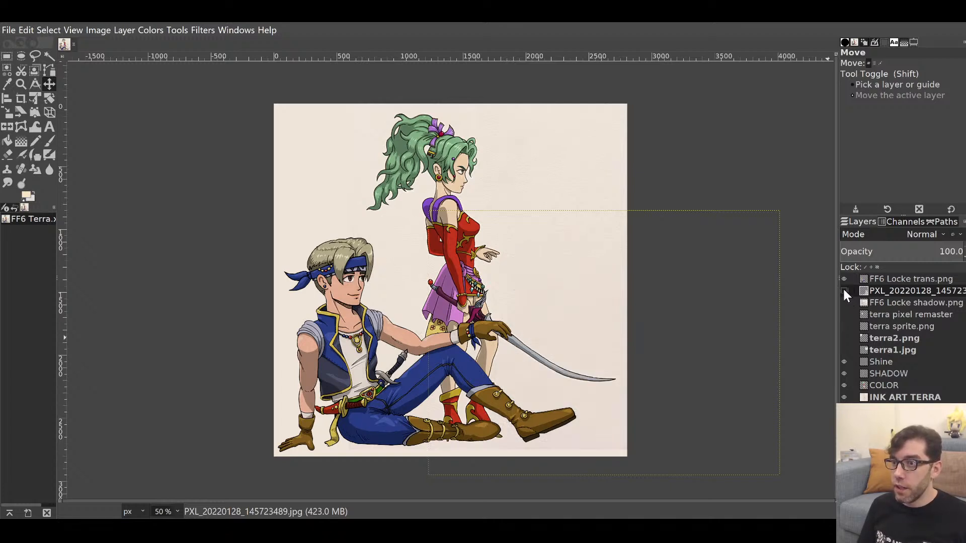
{"action": "left_click", "coordinate": [843, 278]}
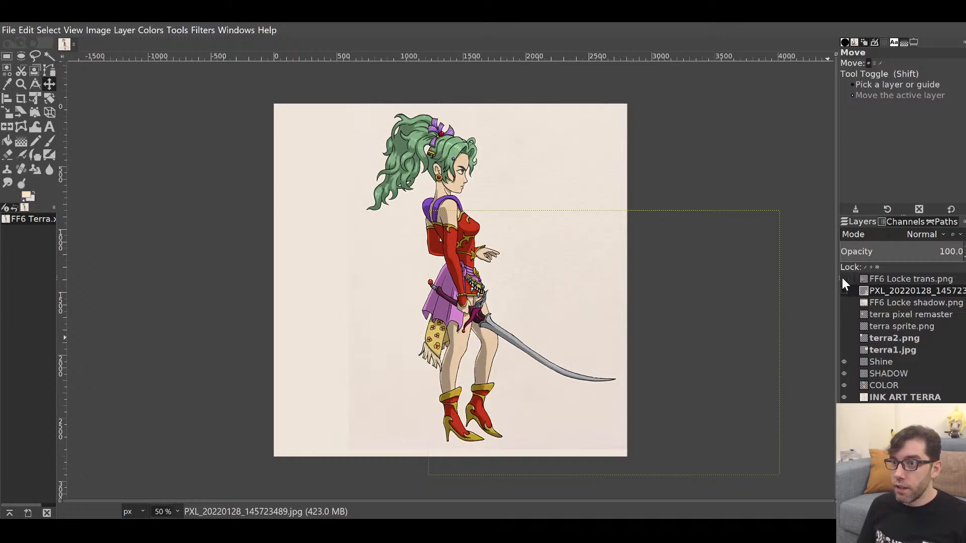
{"action": "left_click", "coordinate": [842, 277]}
{"action": "left_click", "coordinate": [842, 277]}
{"action": "left_click", "coordinate": [843, 279]}
{"action": "left_click", "coordinate": [843, 279]}
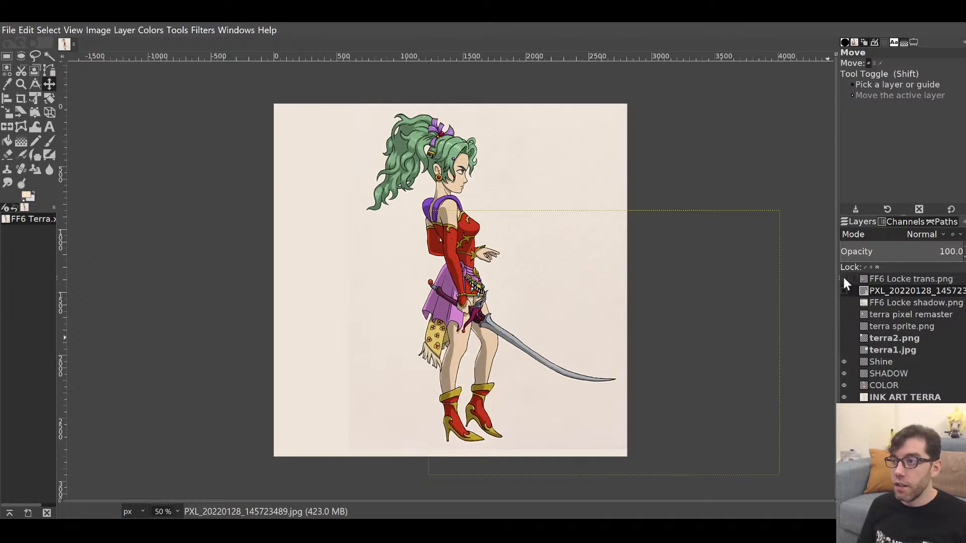
{"action": "left_click", "coordinate": [842, 277]}
{"action": "left_click", "coordinate": [843, 279]}
{"action": "left_click", "coordinate": [843, 278]}
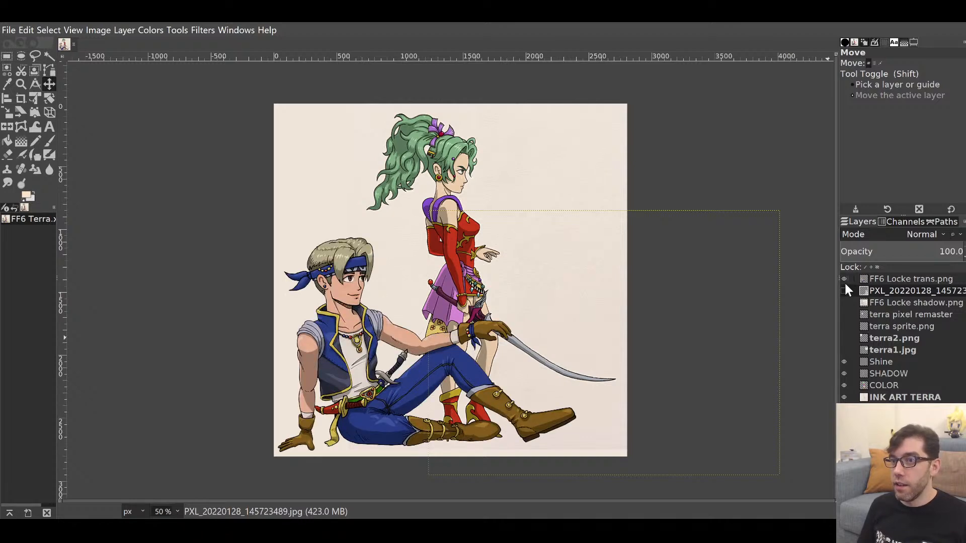
{"action": "left_click", "coordinate": [843, 280]}
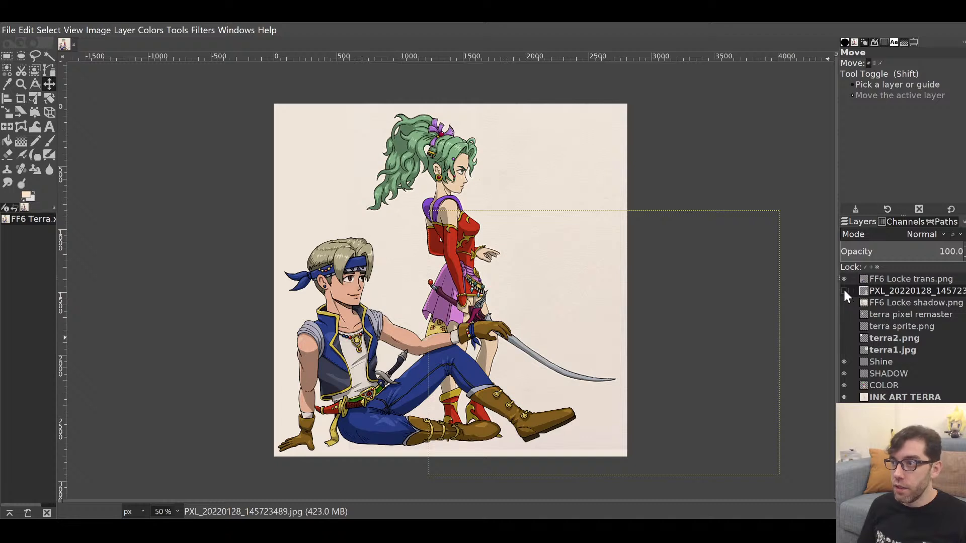
Show the moogle sketch layer again and save the image as FF6 Terra.xcf.
{"action": "left_click", "coordinate": [844, 290]}
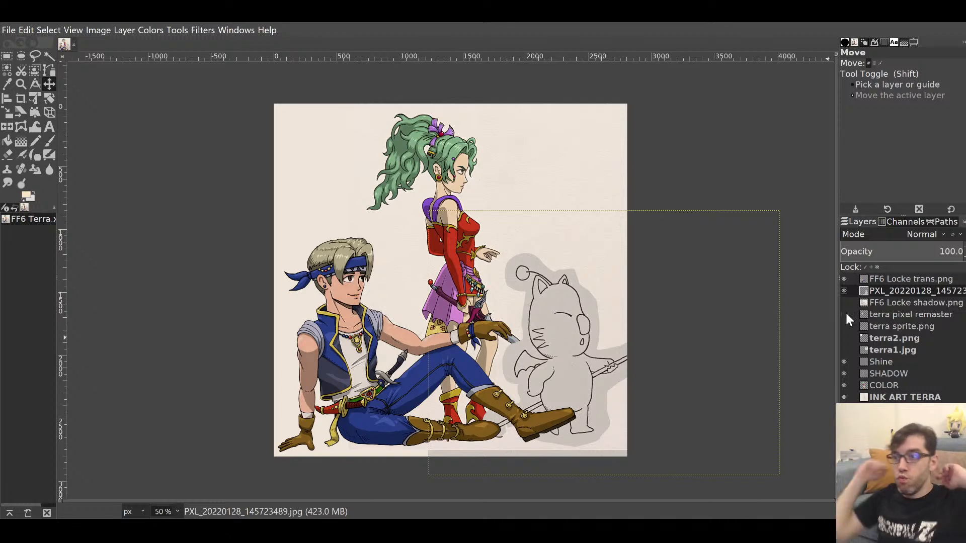
{"action": "key", "text": "shift+s"}
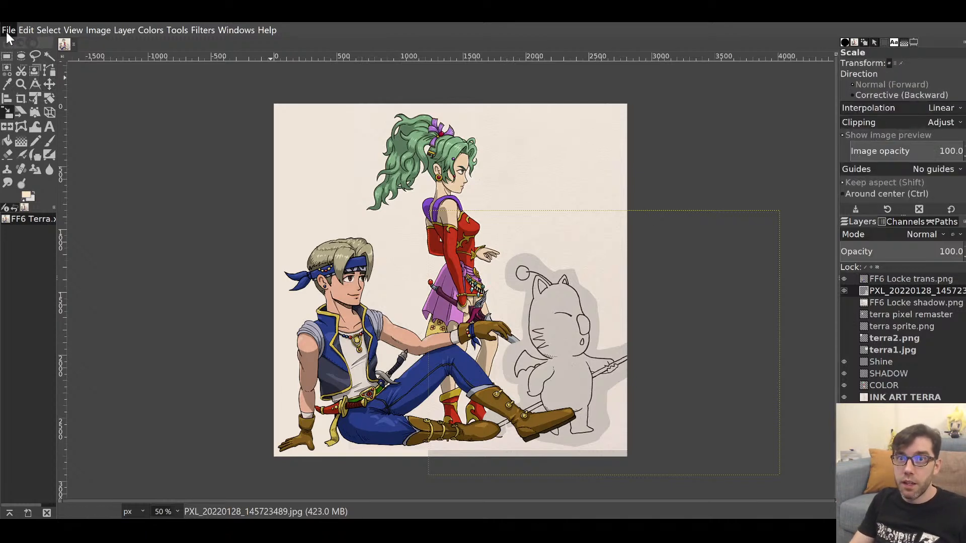
{"action": "left_click", "coordinate": [39, 132]}
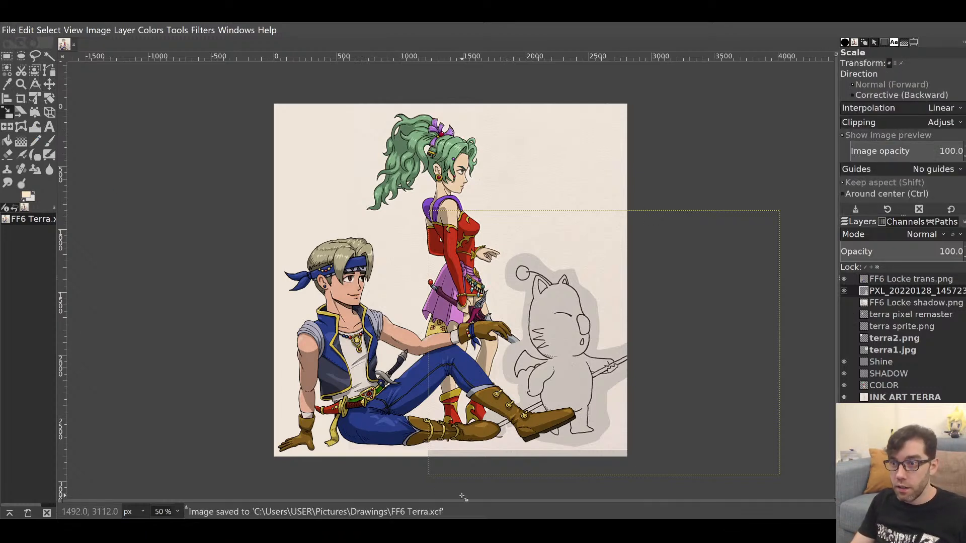